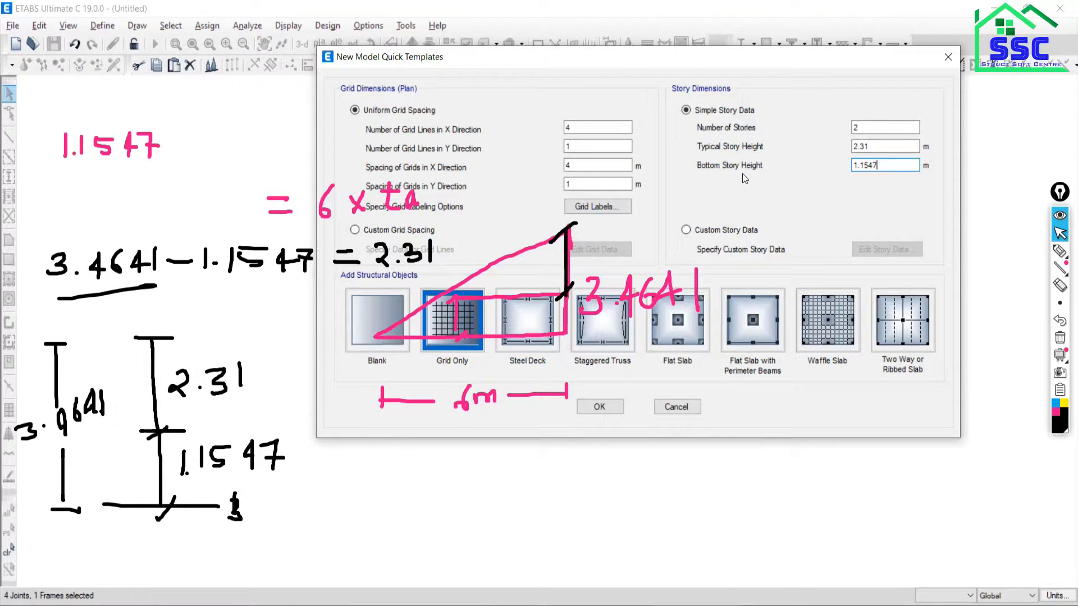
Switch the story dimensions to custom story data and open the story data table for editing
left_click(686, 230)
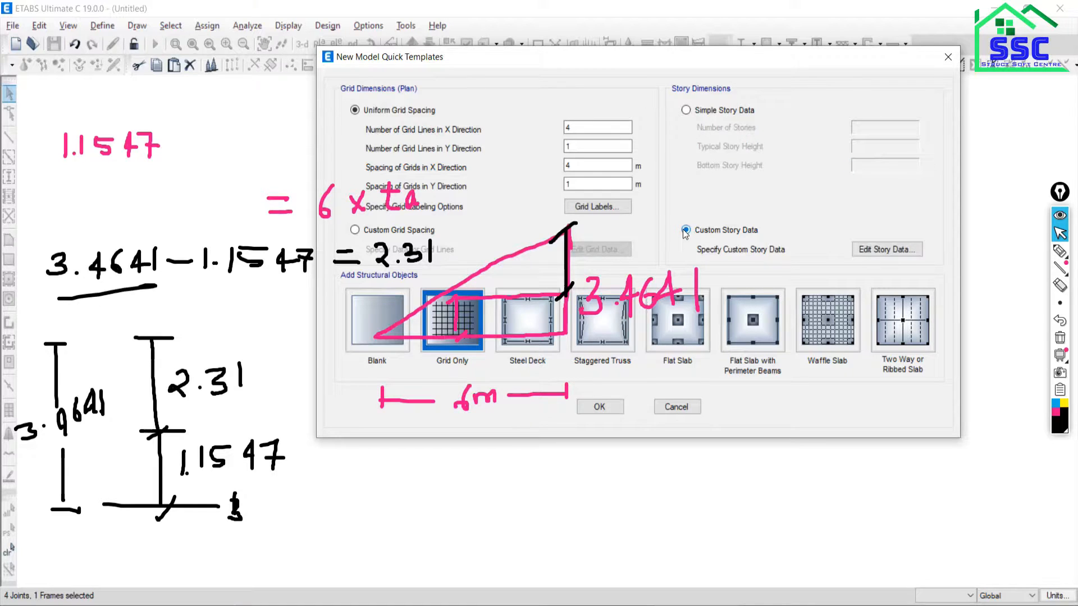
left_click(878, 252)
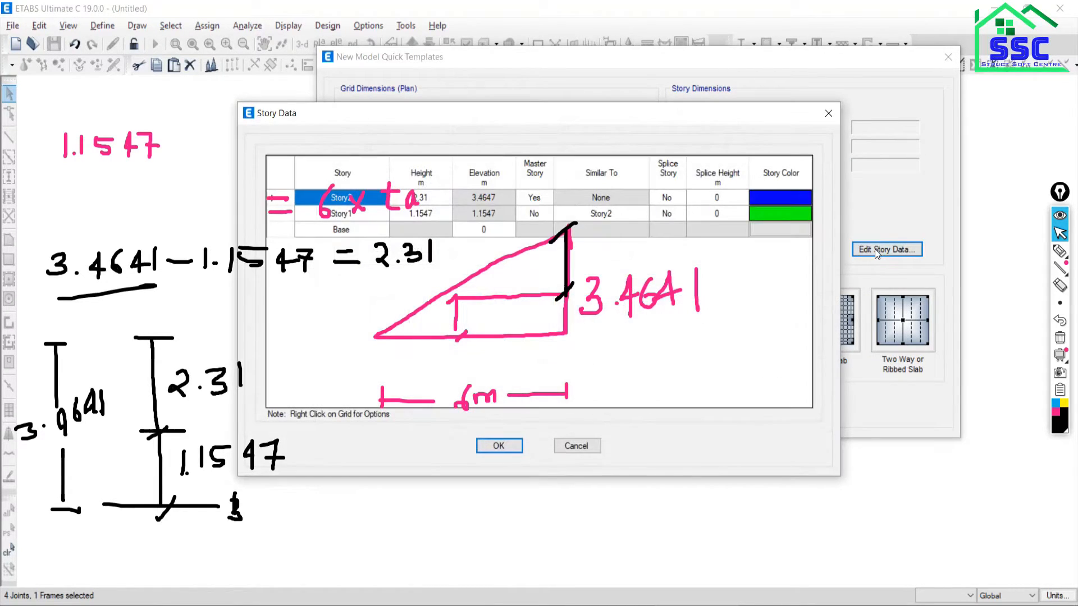
left_click_drag(596, 115, 828, 77)
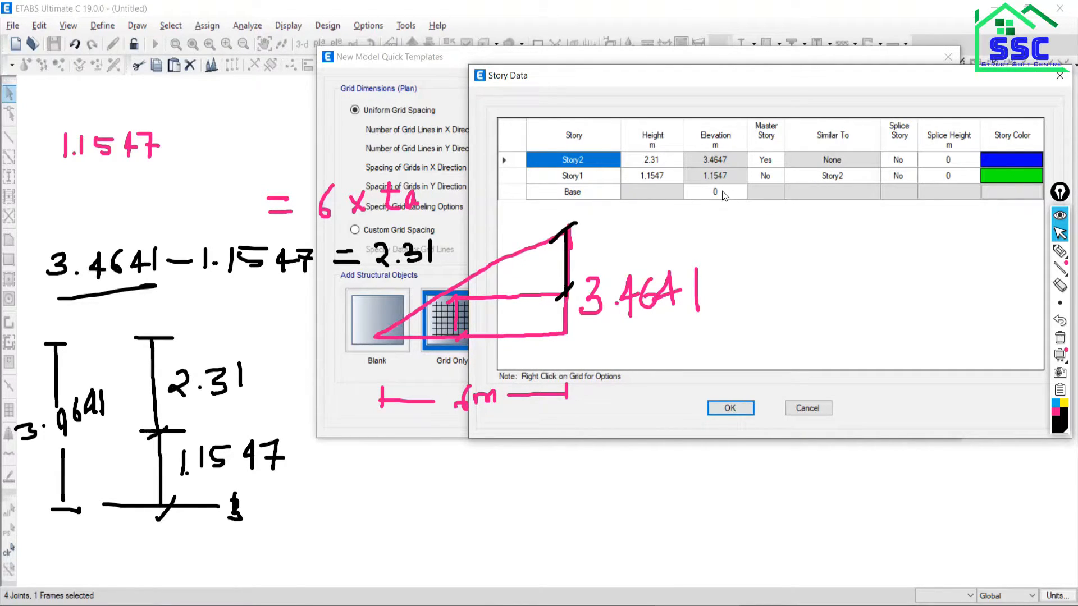
double_click(644, 174)
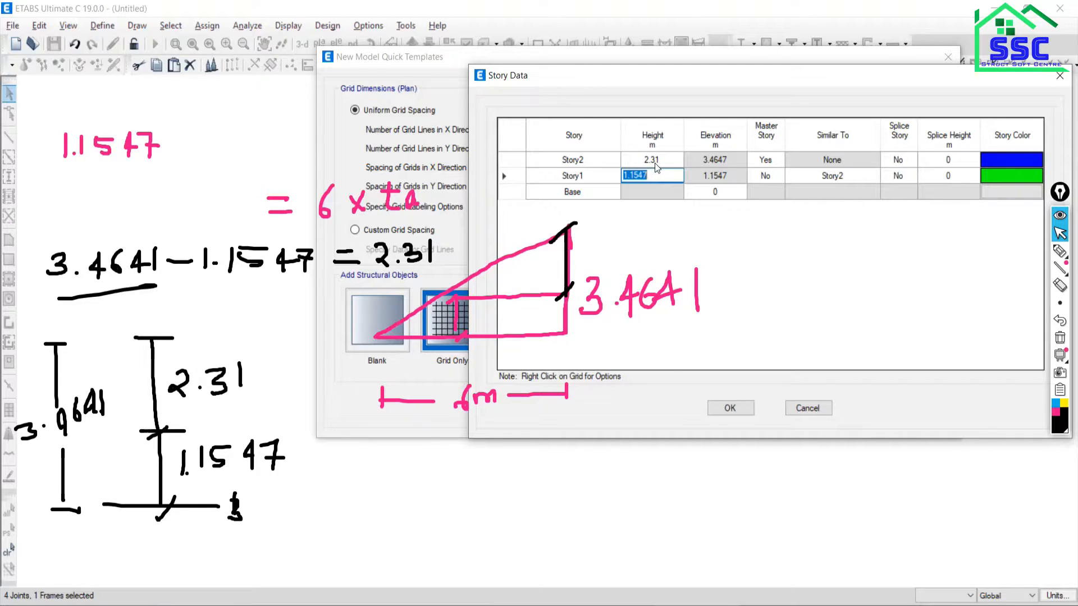
left_click(732, 160)
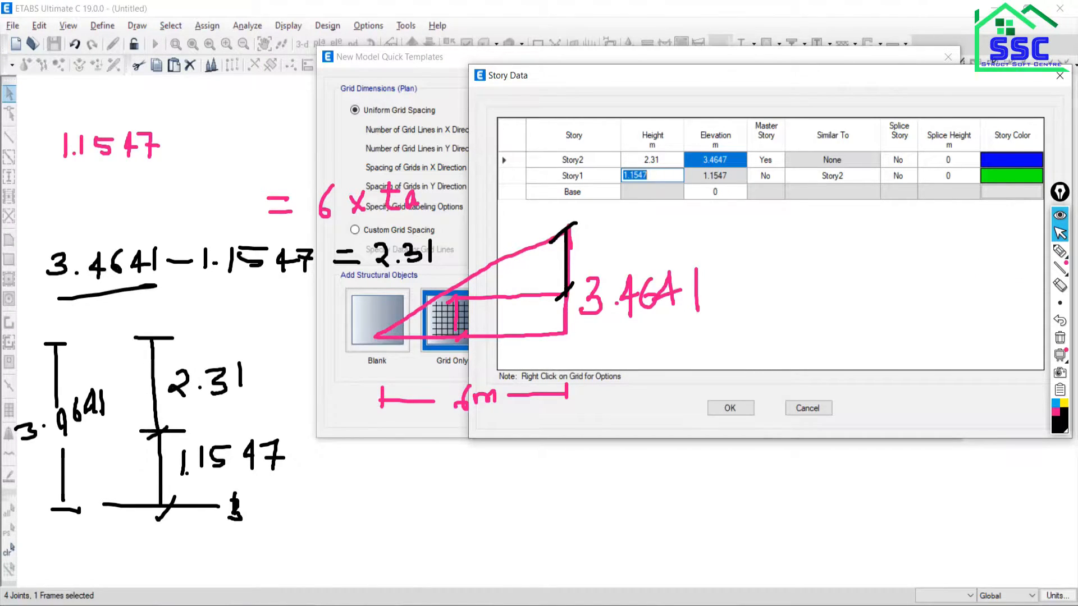
Switch to the calculator and subtract 1.1547 from the previous answer to find the upper story height
key("alt+Tab")
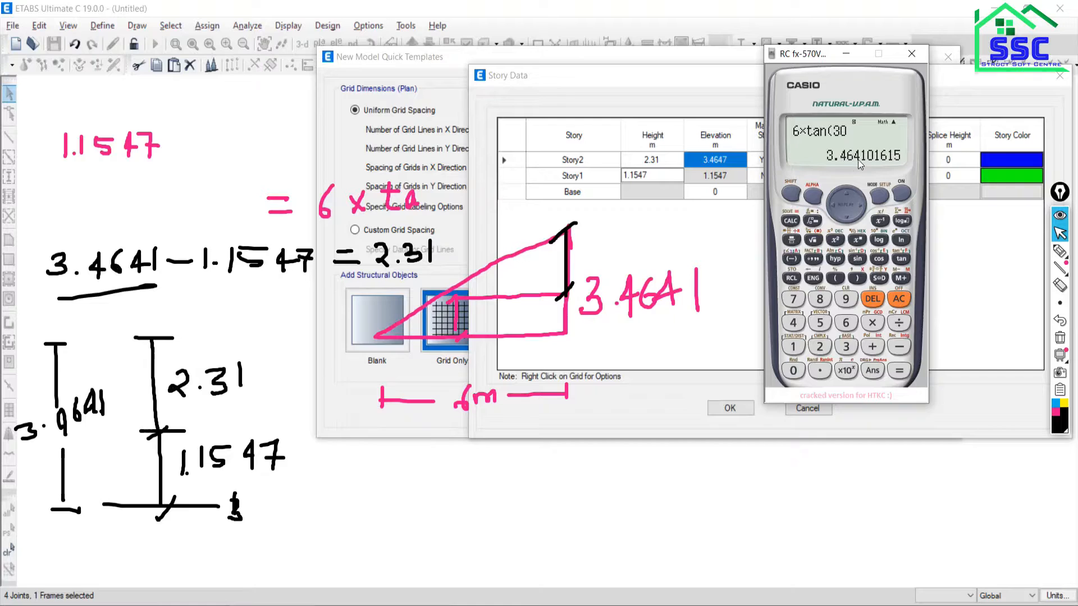
left_click(899, 347)
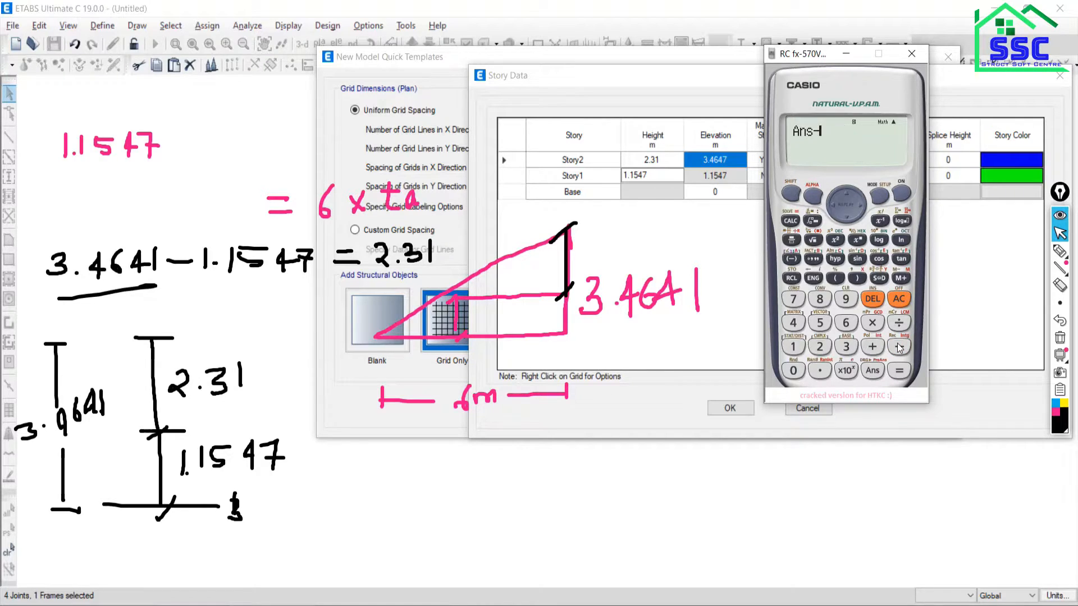
left_click(794, 347)
left_click(821, 372)
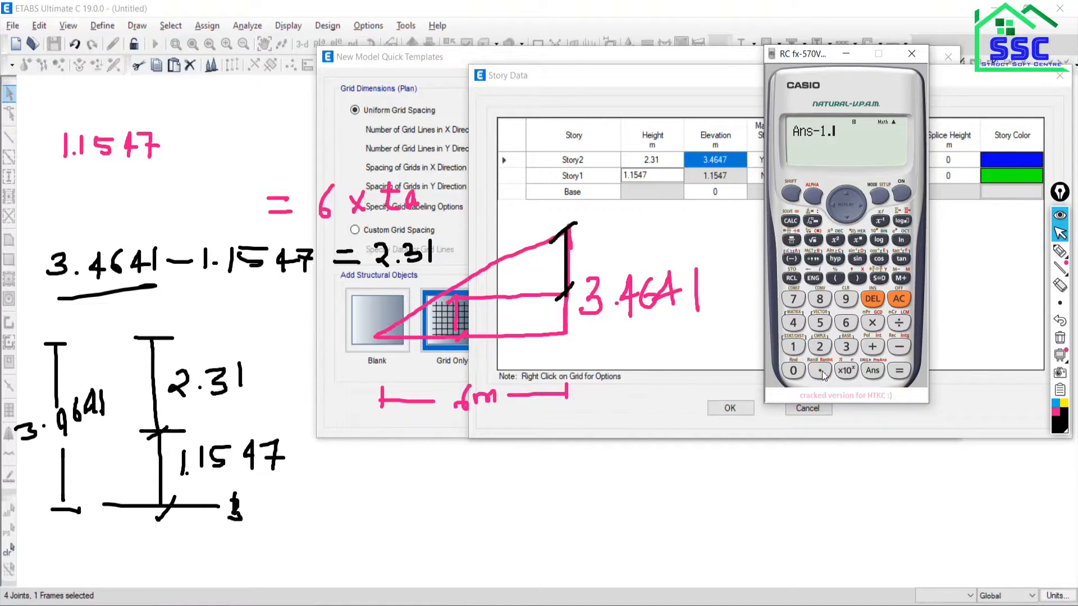
left_click(793, 347)
left_click(820, 322)
left_click(793, 323)
left_click(793, 299)
left_click(899, 371)
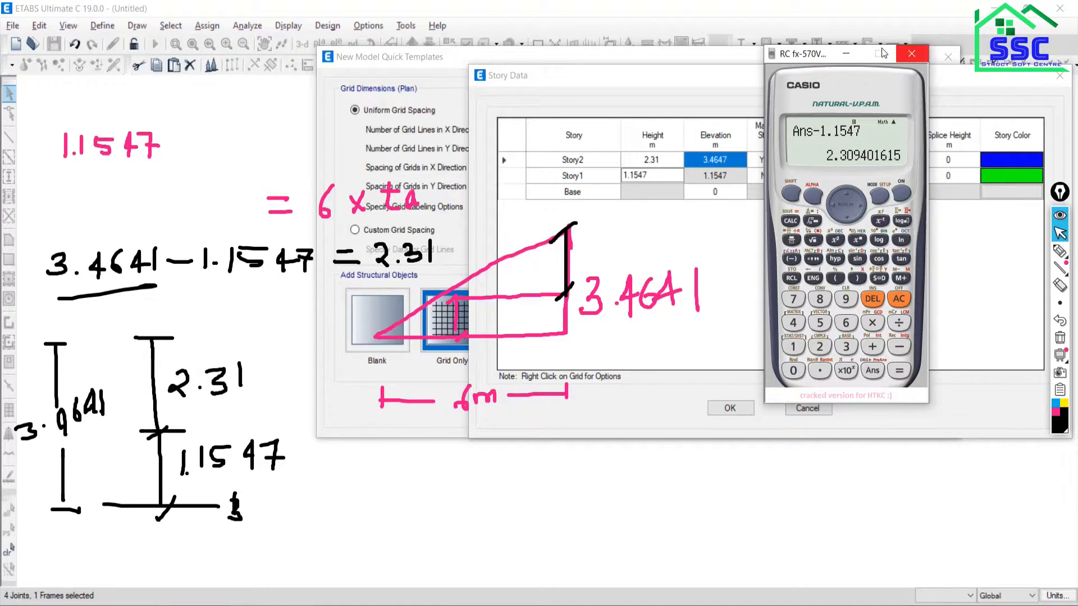
left_click(846, 55)
Set the Story2 height to 2.3094 m in the story data and clear the handwritten notes from the screen
left_click(654, 164)
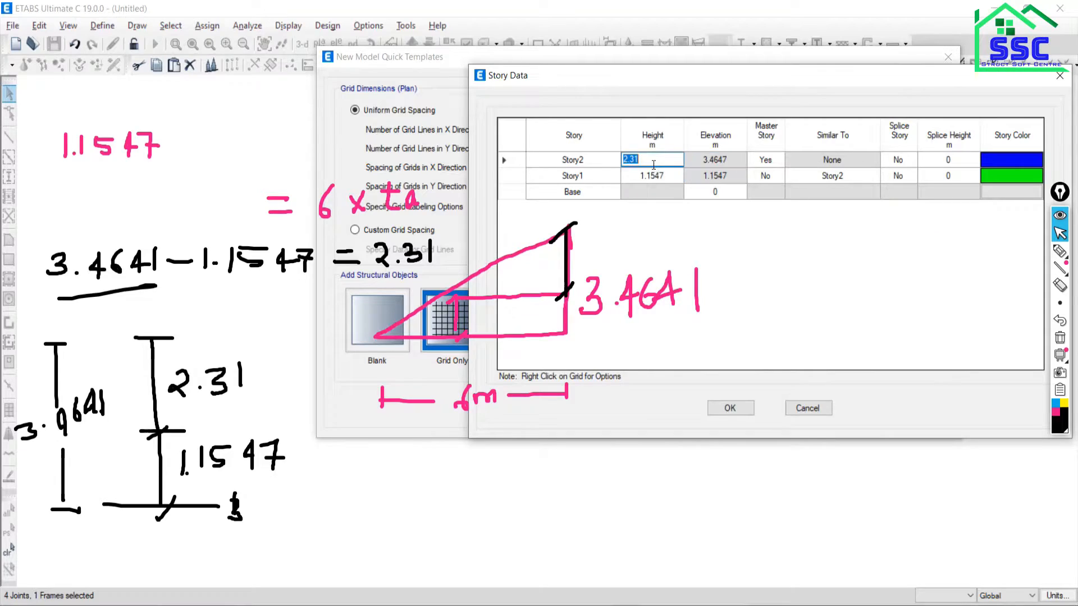
left_click(654, 163)
left_click(631, 175)
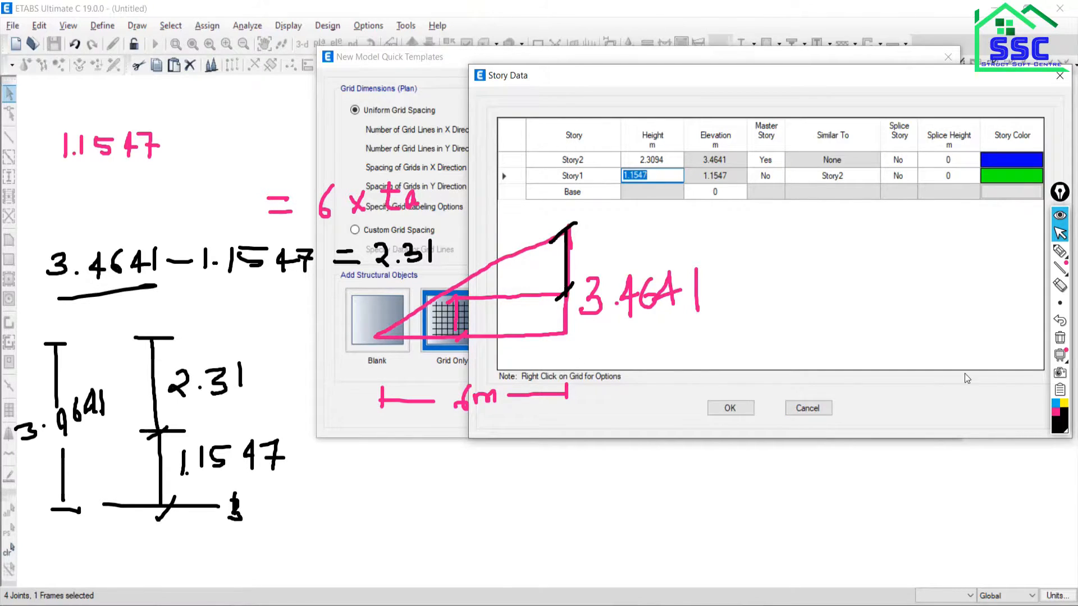
left_click(1060, 338)
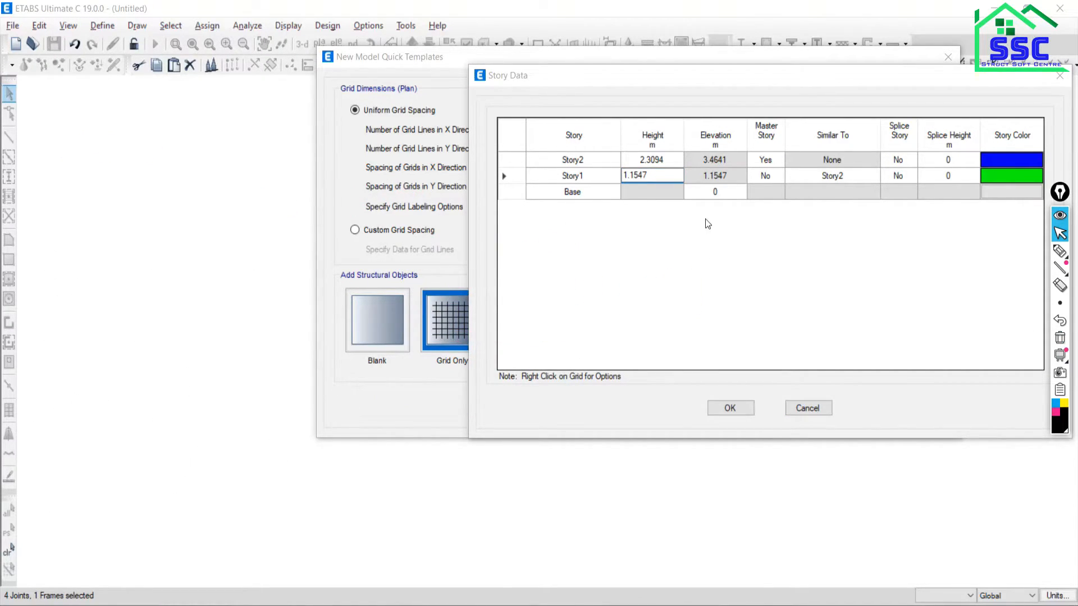
left_click_drag(753, 82, 516, 108)
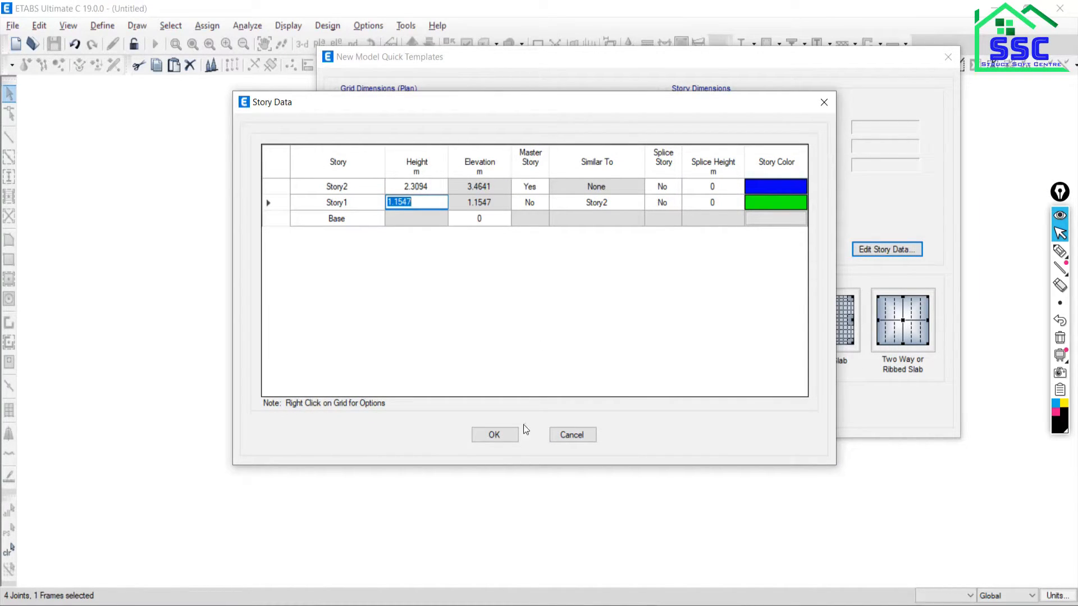
left_click(499, 436)
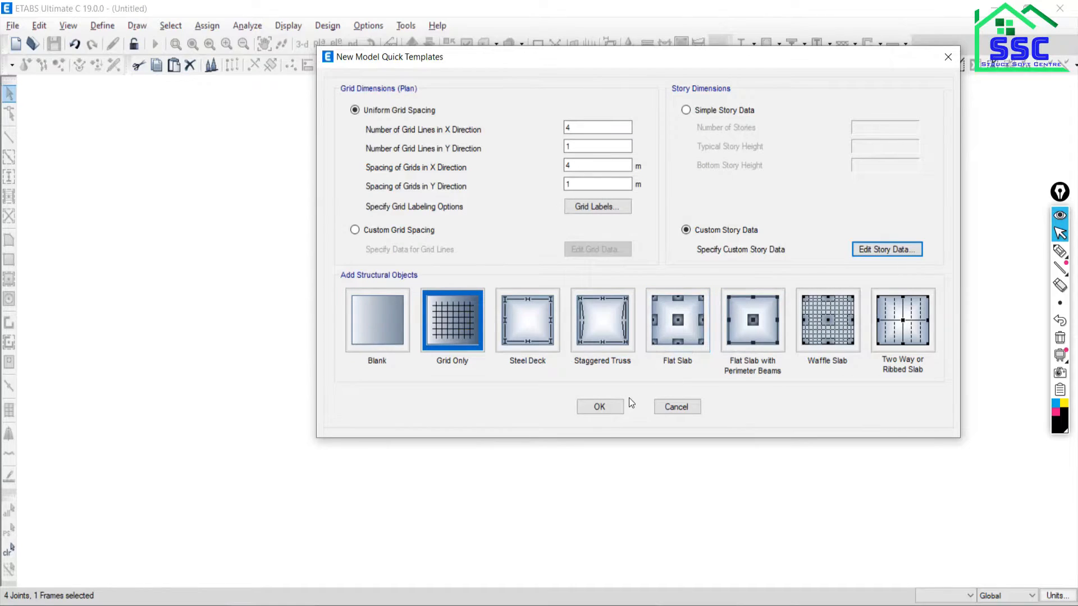
Generate the model from the Grid Only template and close the 3-D view, leaving only the plan view
left_click(451, 327)
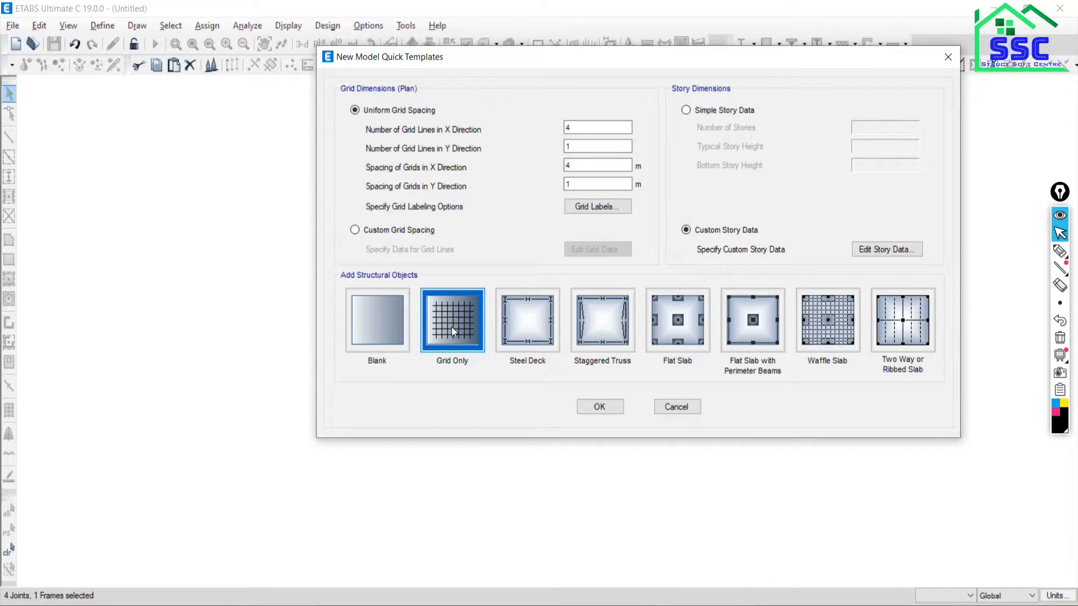
left_click(598, 406)
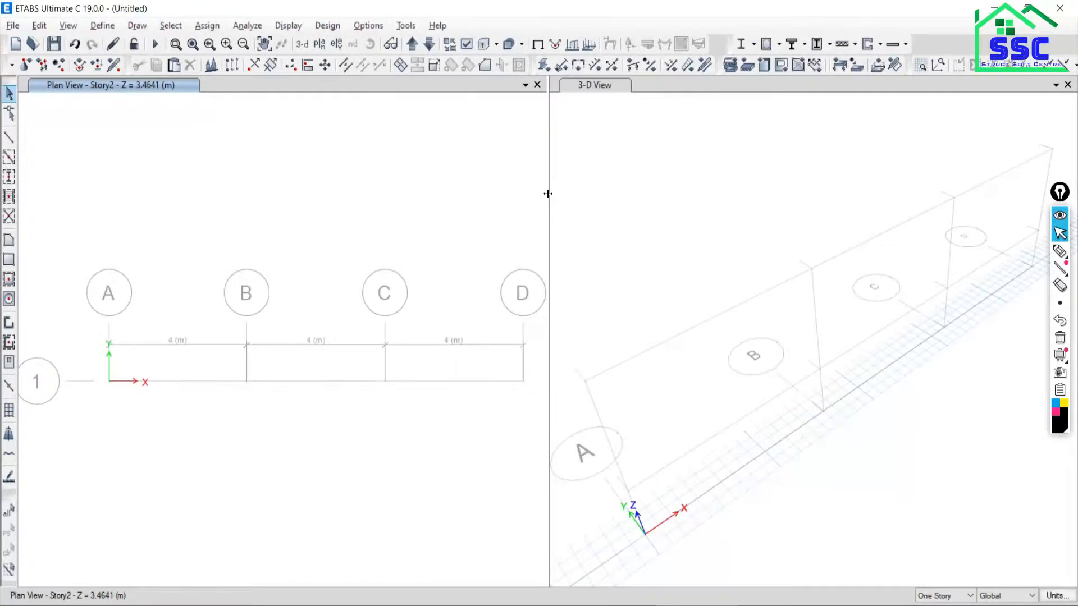
left_click_drag(550, 194, 763, 208)
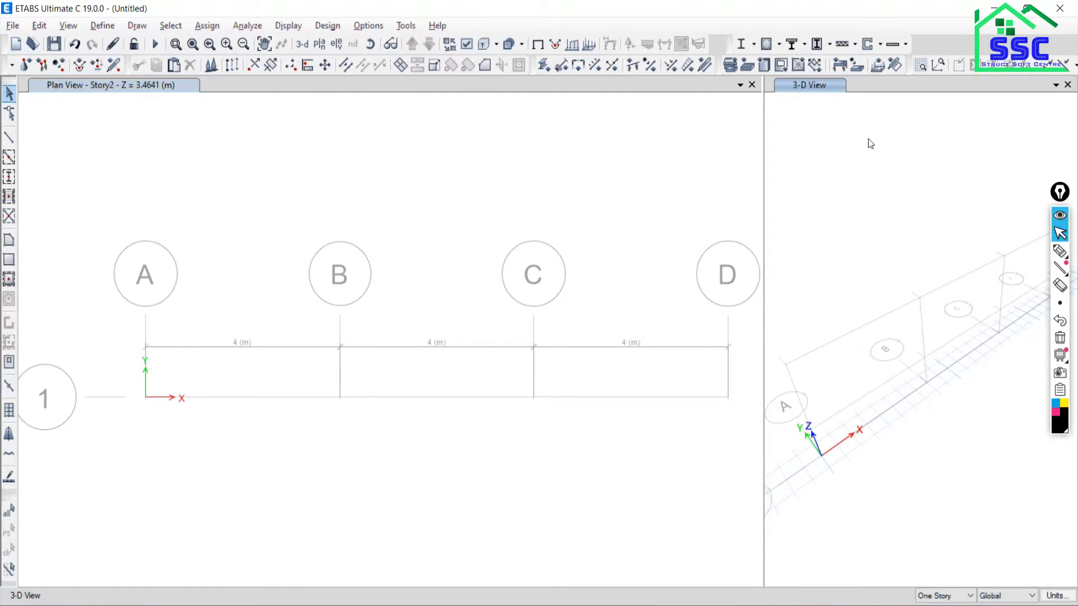
left_click_drag(762, 196, 728, 227)
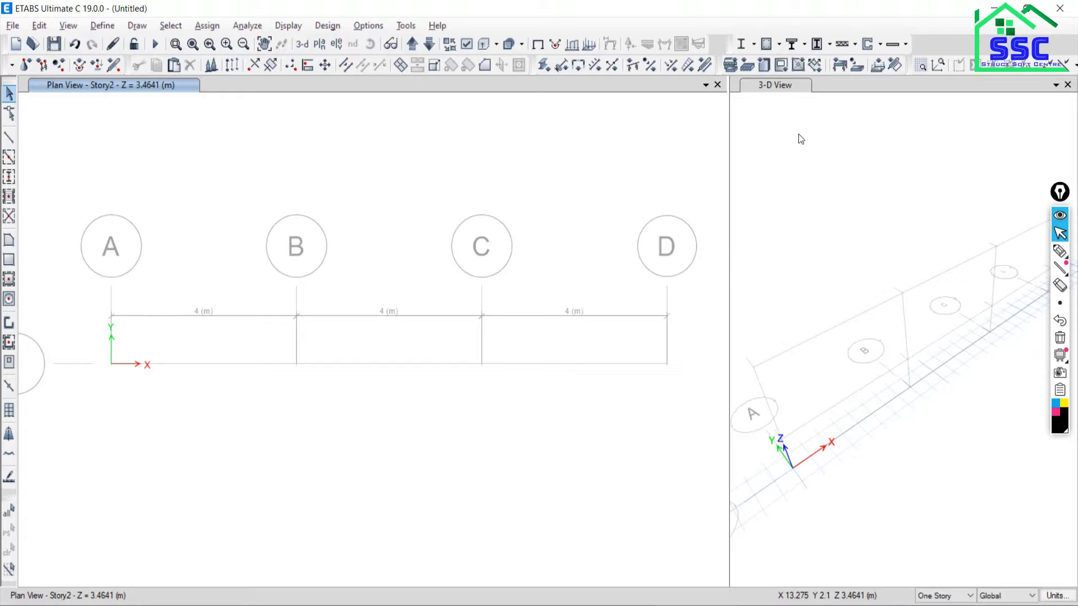
left_click(1067, 85)
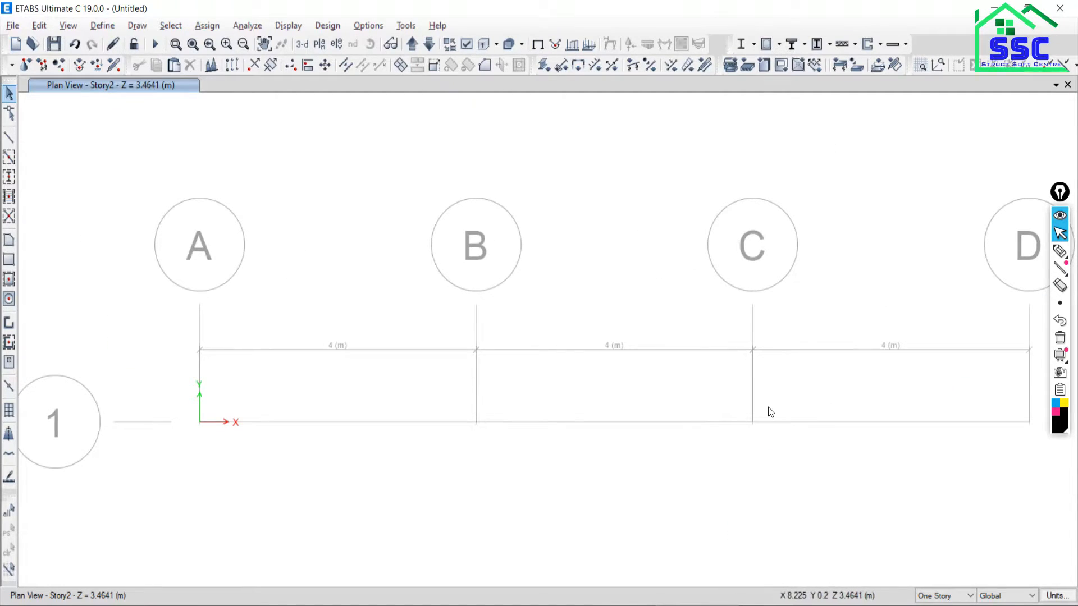
scroll(685, 393, "down", 5)
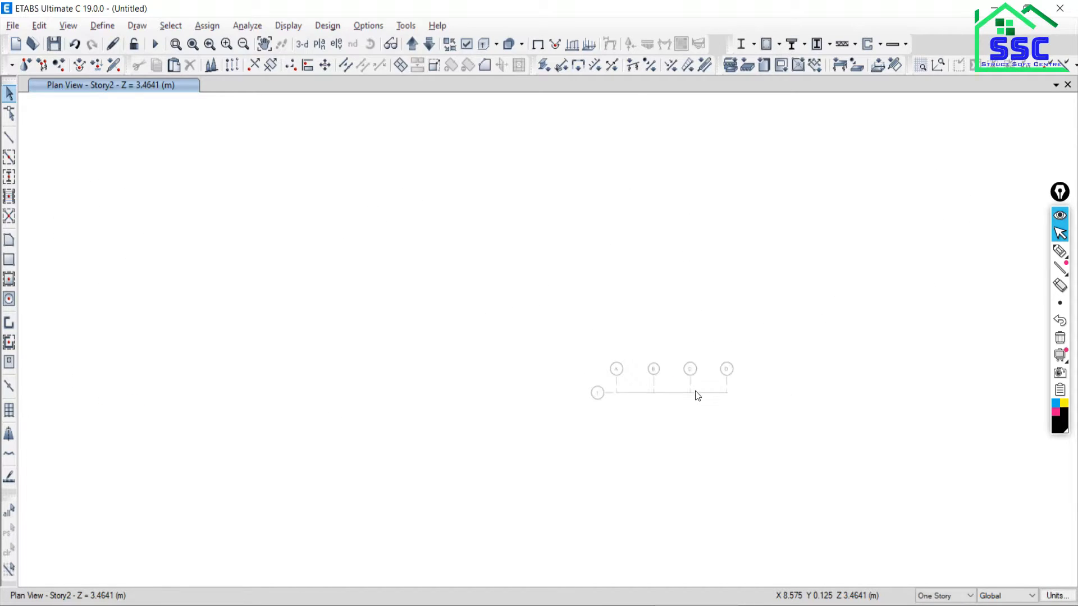
scroll(698, 402, "up", 3)
middle_click_drag(722, 404, 630, 389)
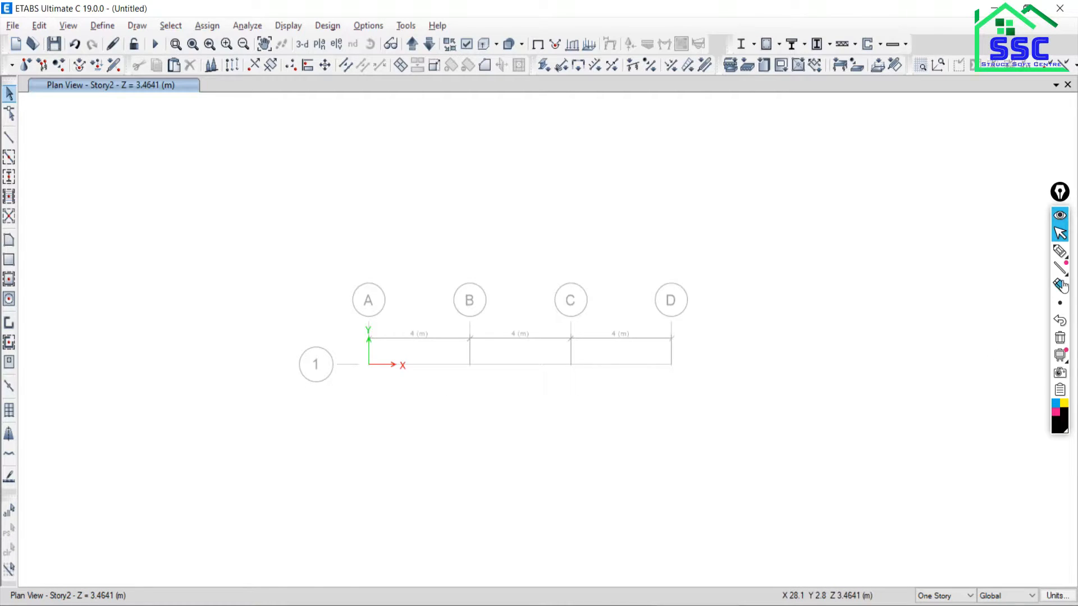
left_click(1060, 251)
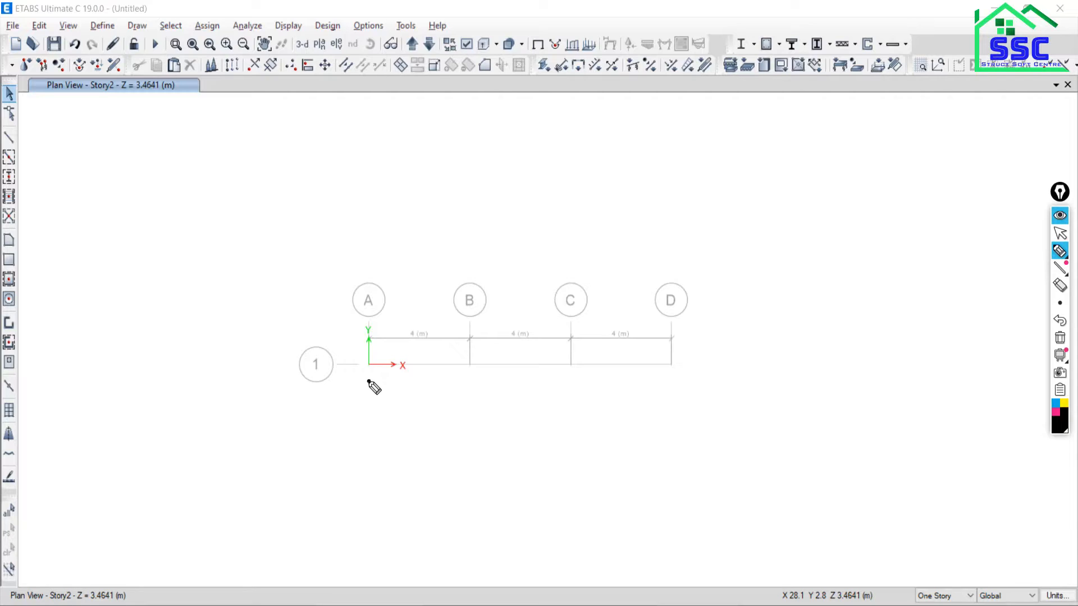
left_click_drag(369, 381, 695, 370)
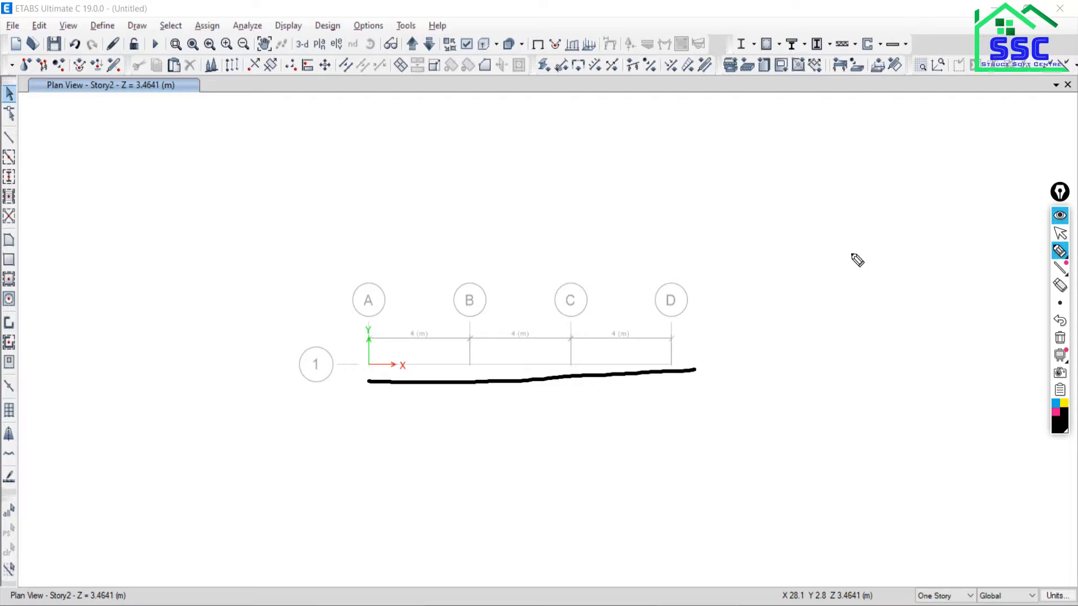
left_click_drag(792, 381, 935, 379)
left_click_drag(783, 333, 902, 325)
left_click_drag(787, 284, 866, 270)
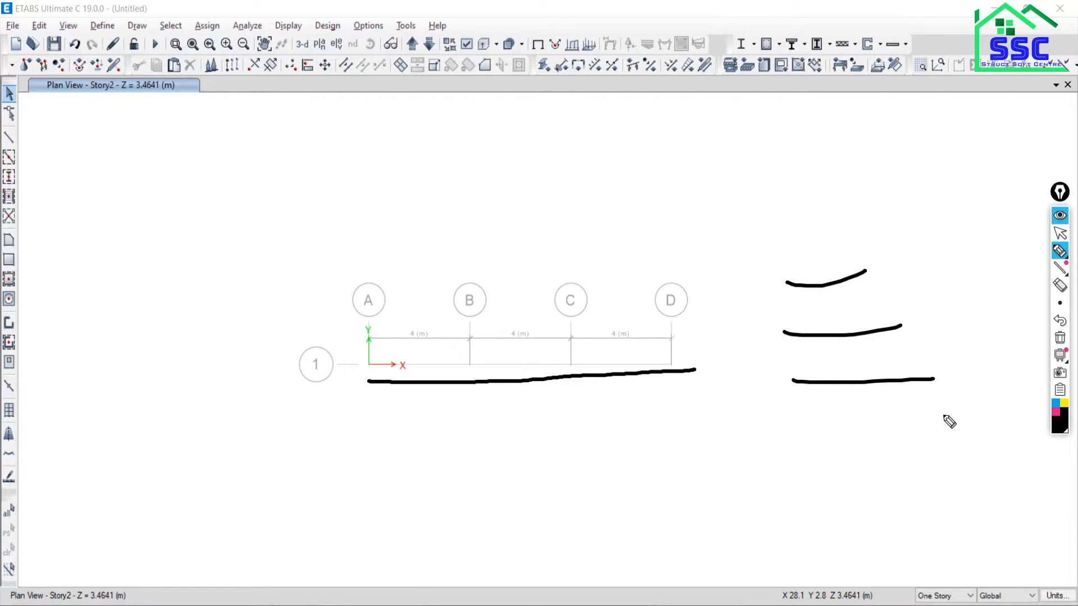
left_click(1060, 338)
left_click(1060, 236)
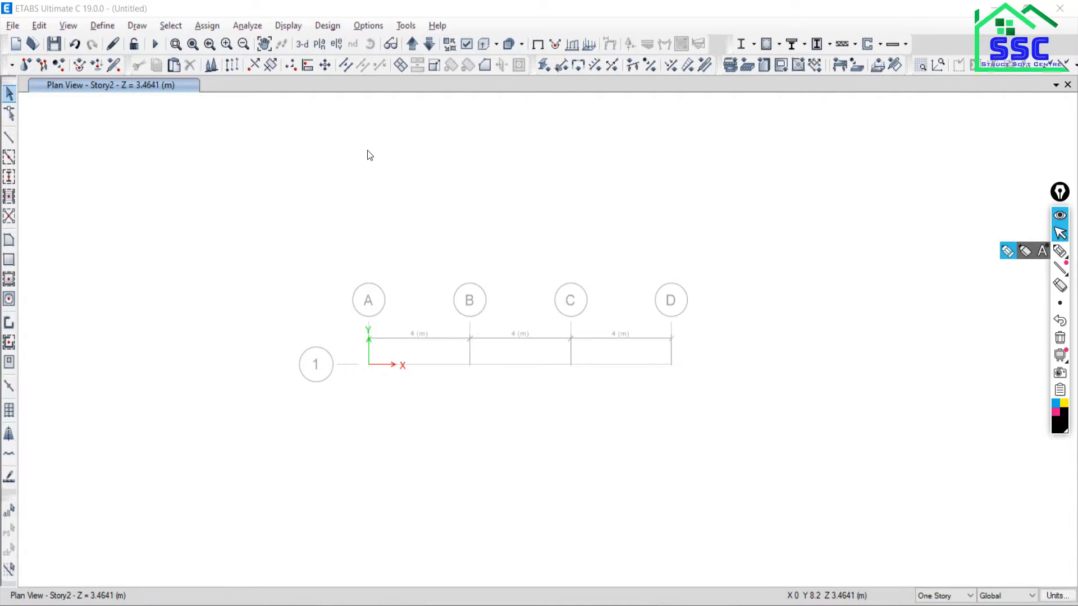
Show the elevation view along grid line 1 in place of the plan view
left_click(336, 44)
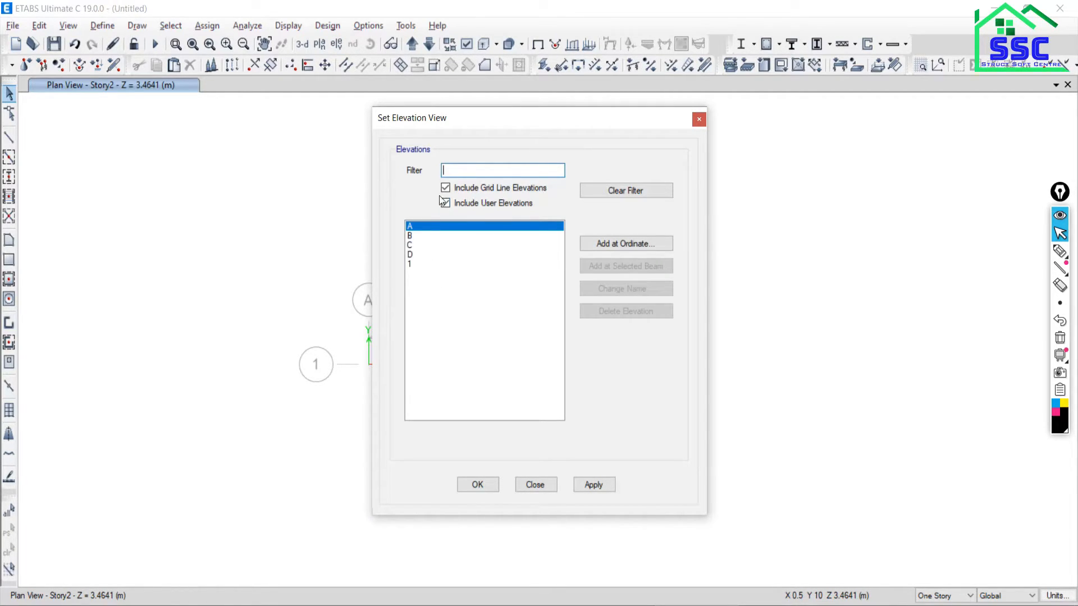
left_click_drag(462, 124, 623, 116)
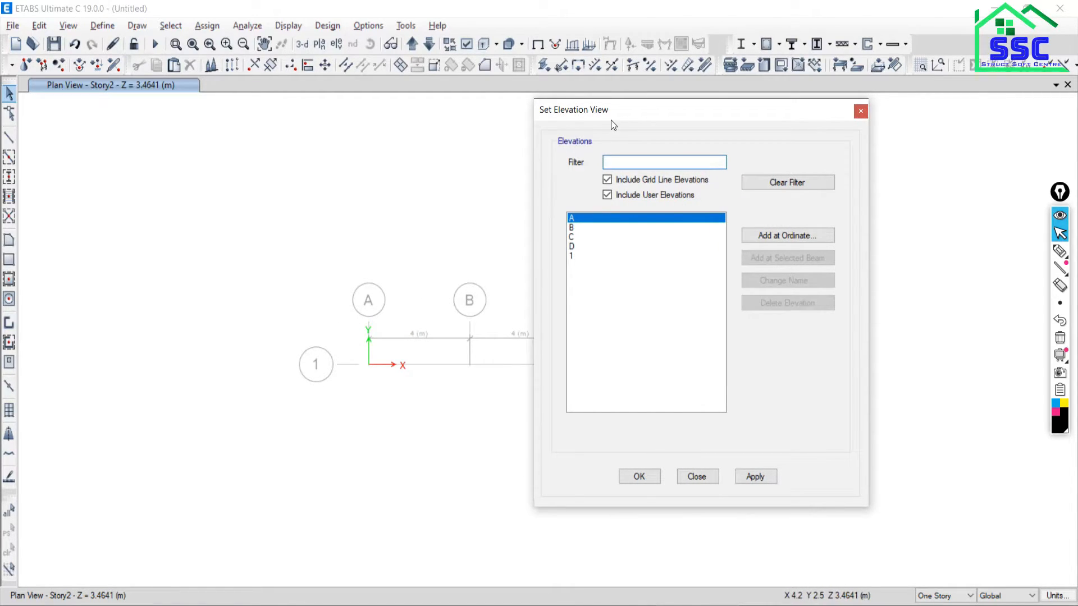
left_click_drag(611, 121, 158, 168)
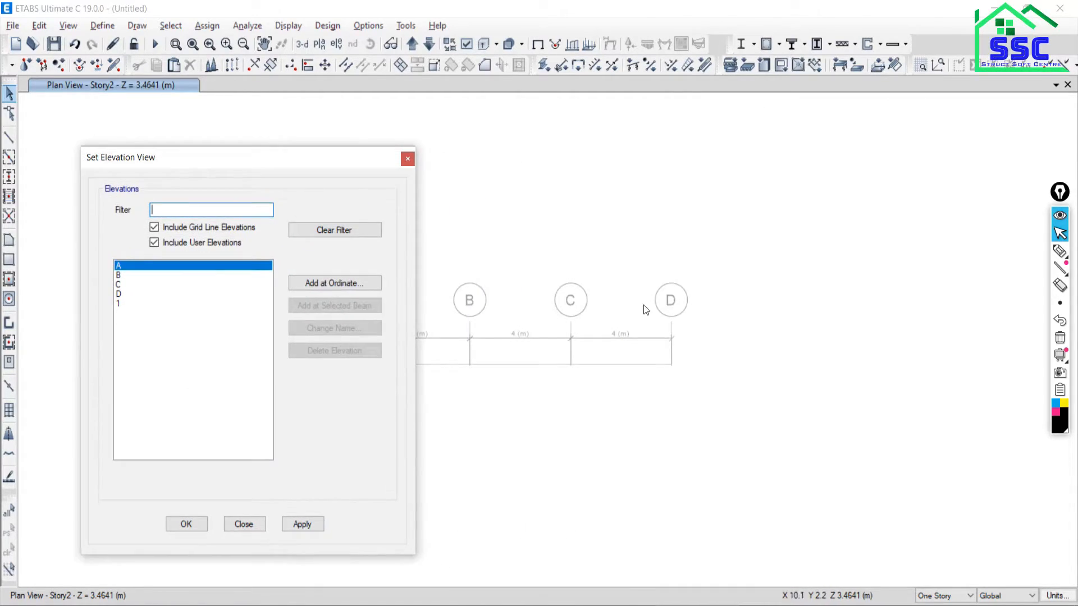
left_click(121, 304)
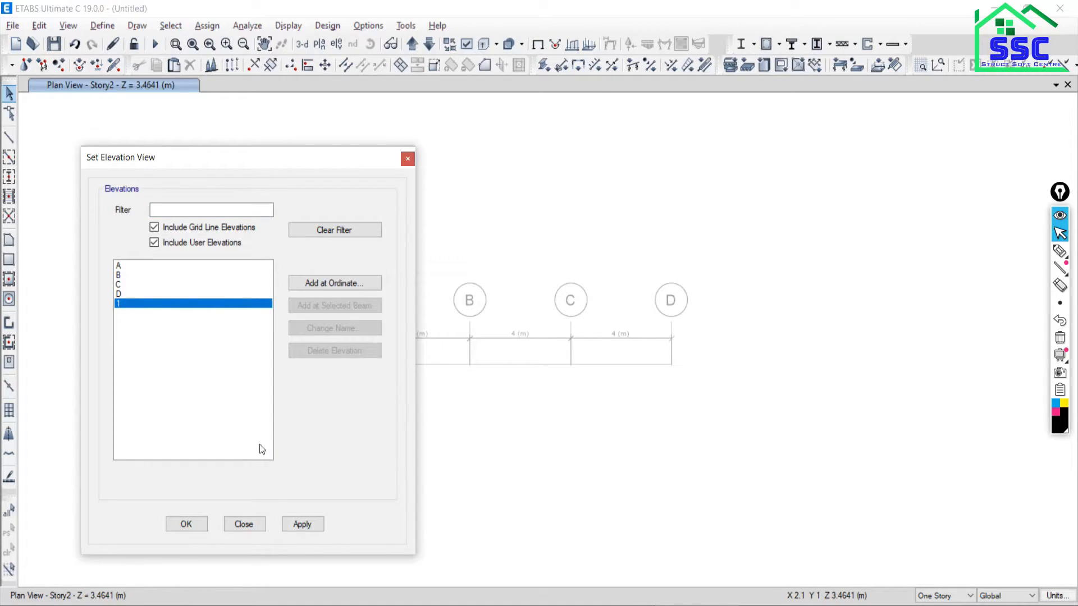
left_click(301, 525)
left_click(253, 525)
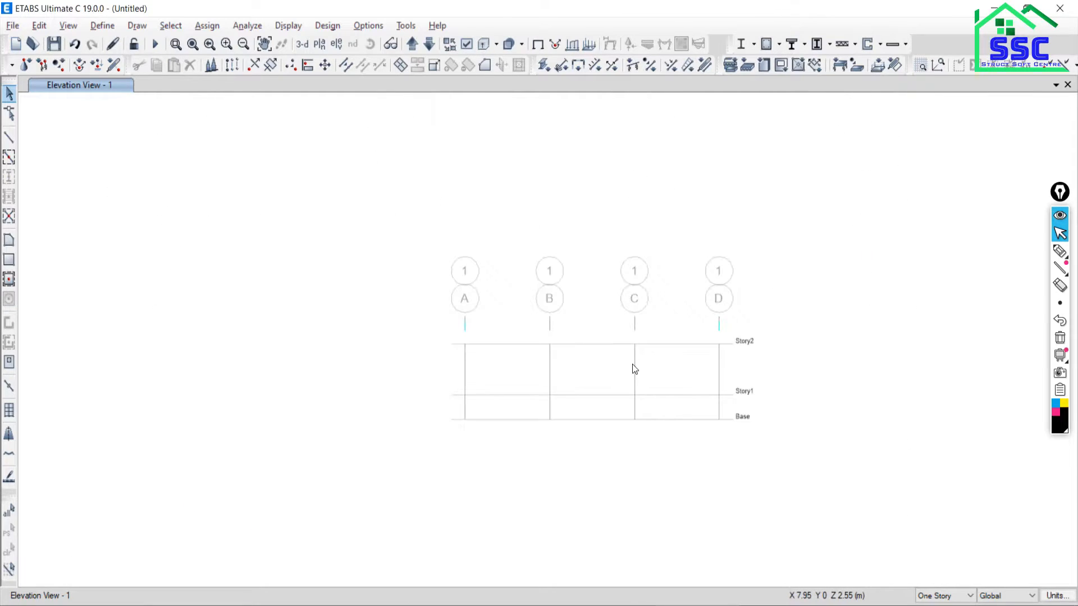
scroll(632, 408, "up", 3)
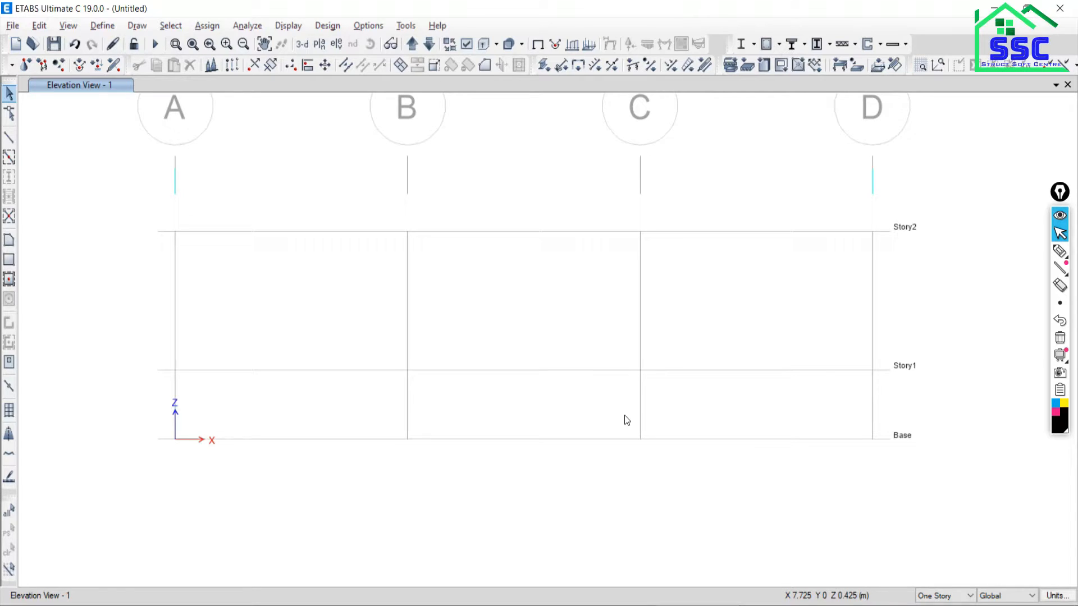
Check the roof truss figure in the Word example document and return to the elevation view in ETABS
left_click(700, 605)
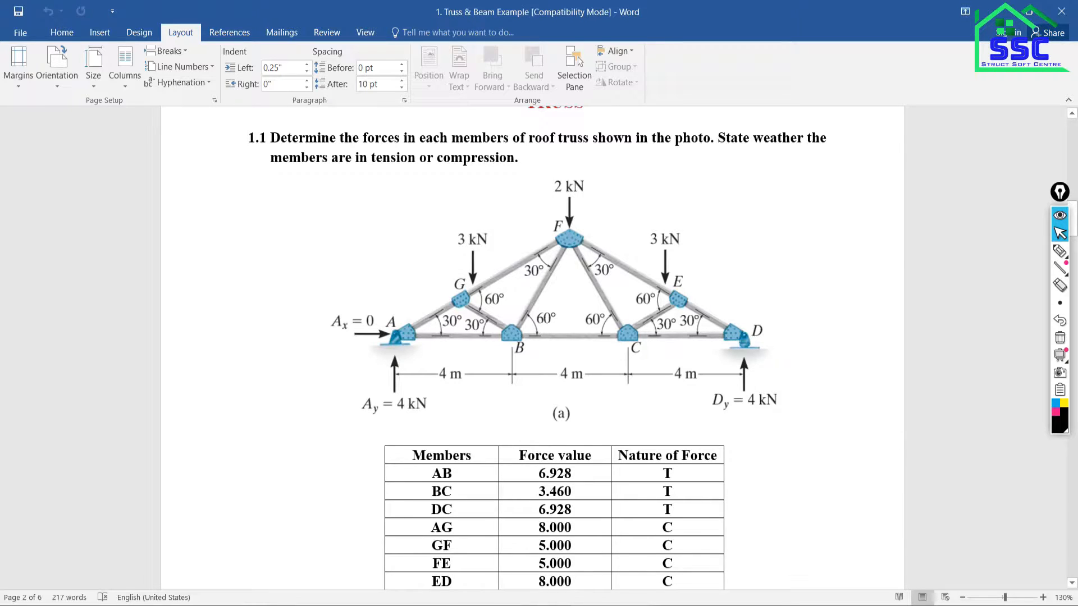
left_click(641, 605)
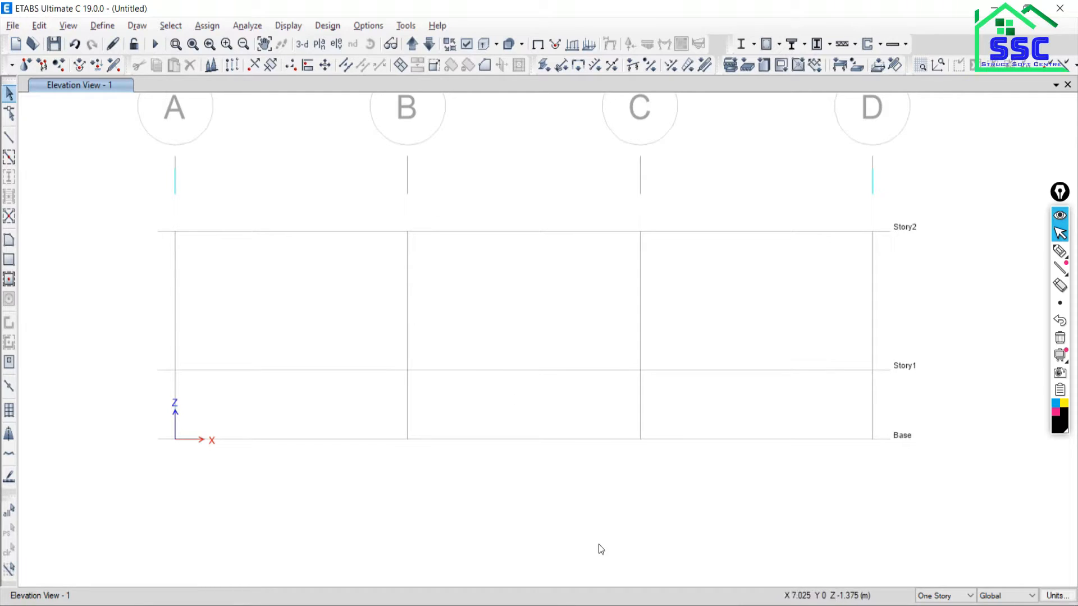
left_click(690, 605)
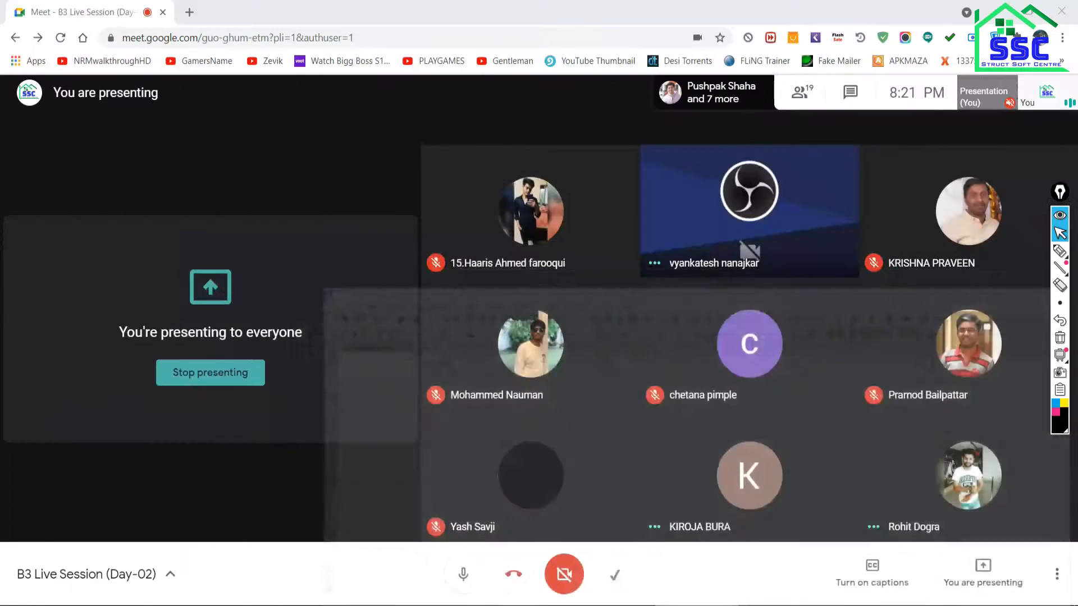
left_click(690, 605)
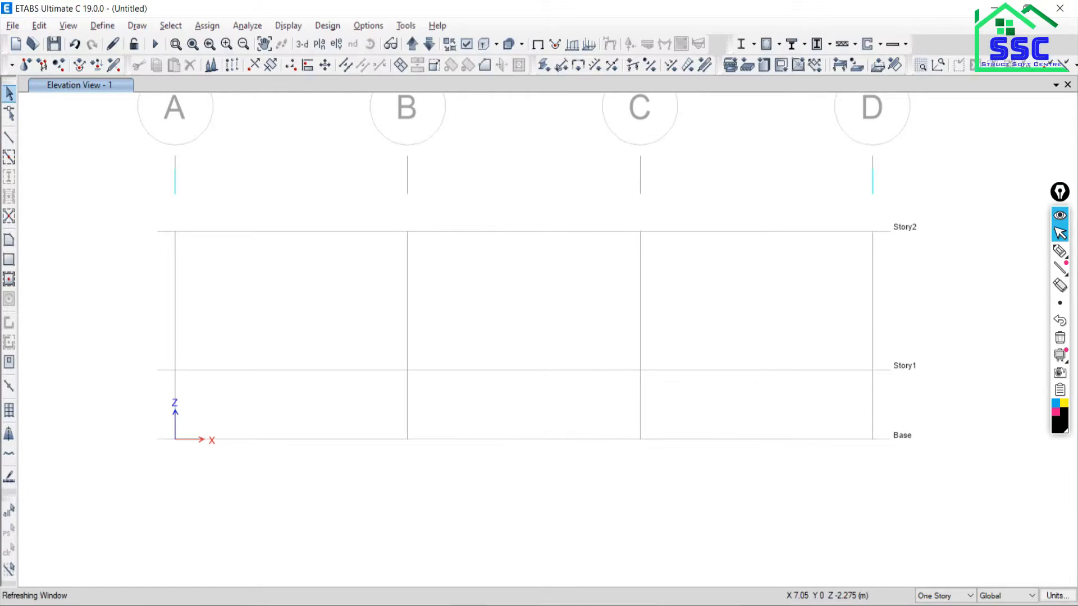
Review the member layout of the roof truss in the Word document and go back to the ETABS elevation view
left_click(590, 604)
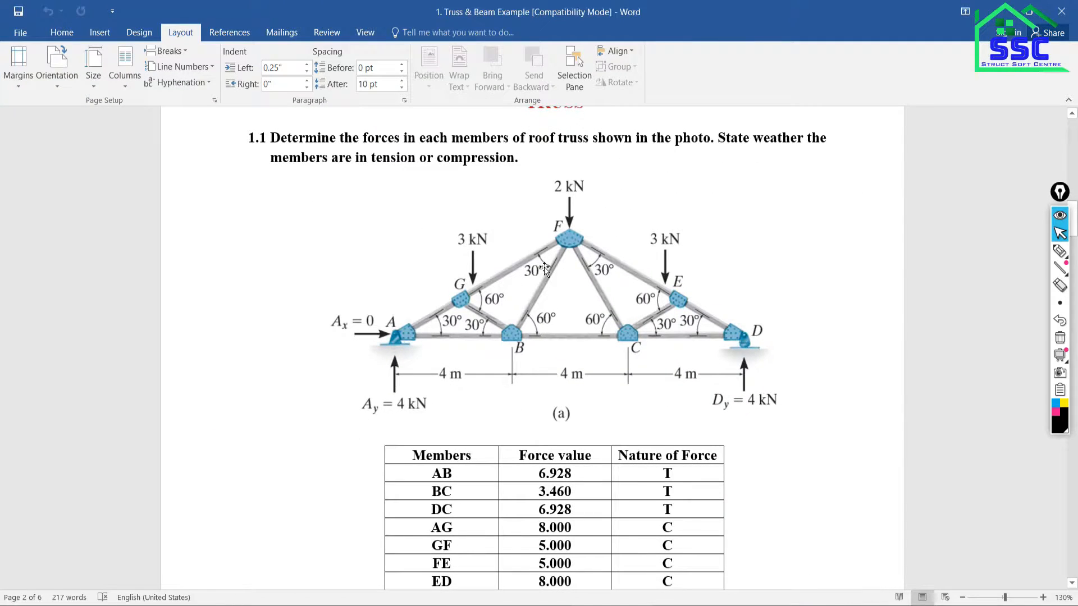
mouse_move(755, 604)
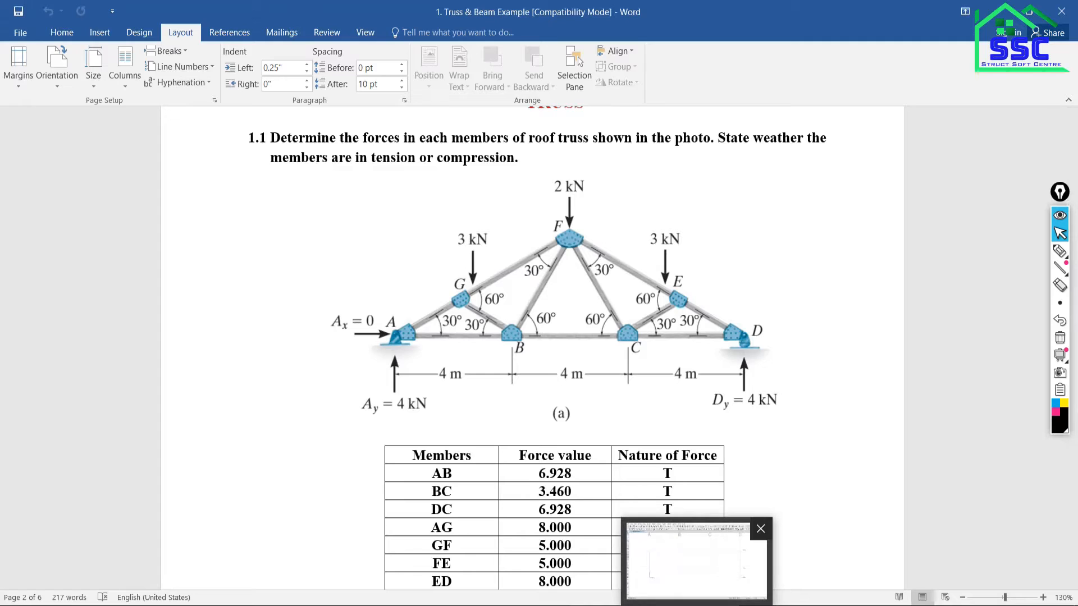
left_click(732, 604)
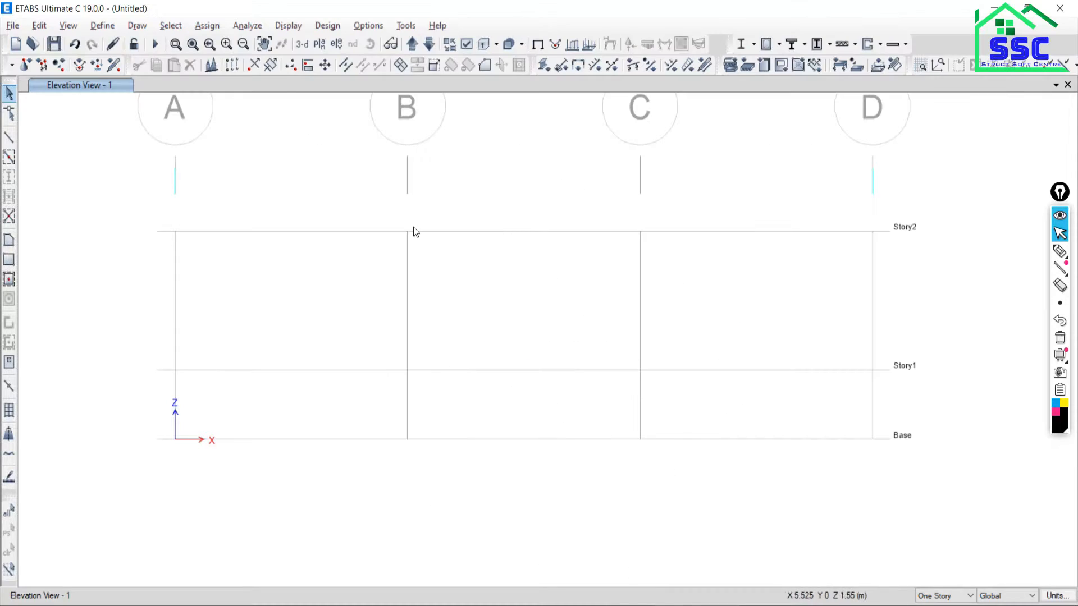
Sketch the sloping top chord freehand with the screen pen from mid-Story2 to grid D at Base, and erase it
left_click(9, 139)
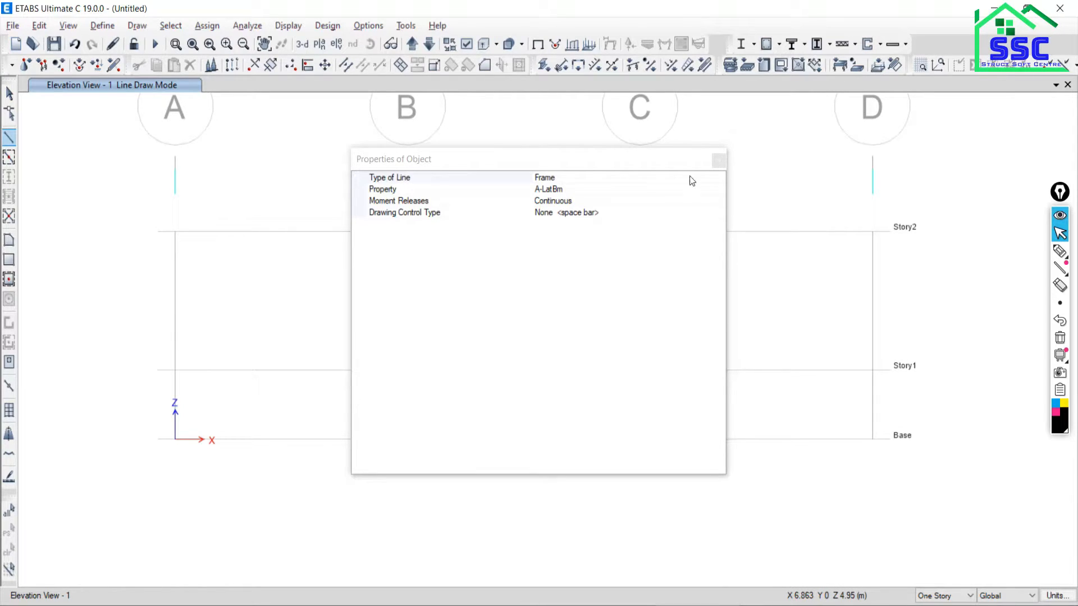
left_click(720, 161)
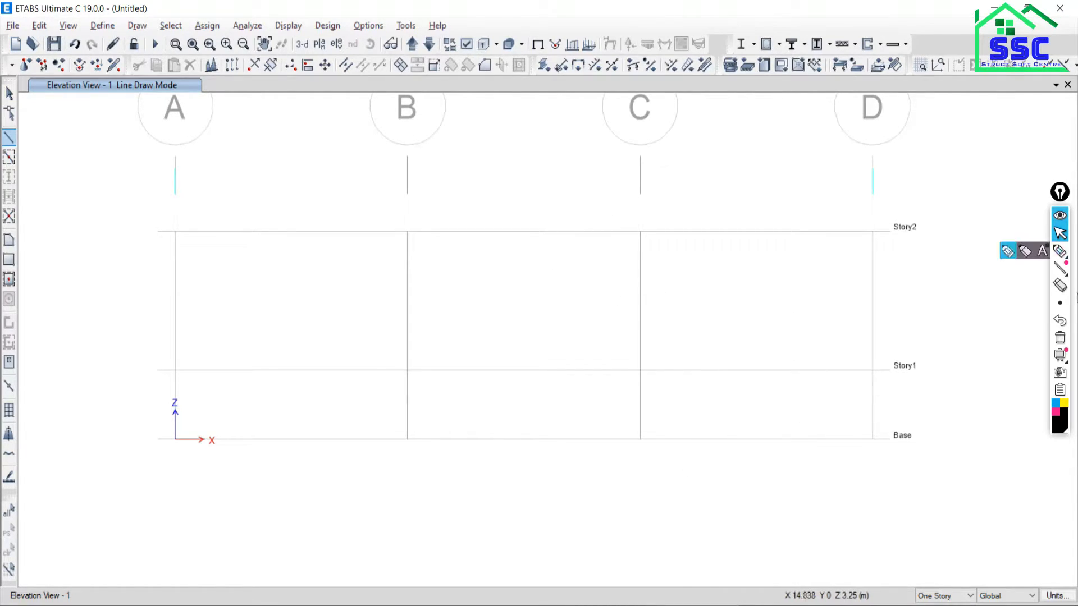
left_click(1059, 253)
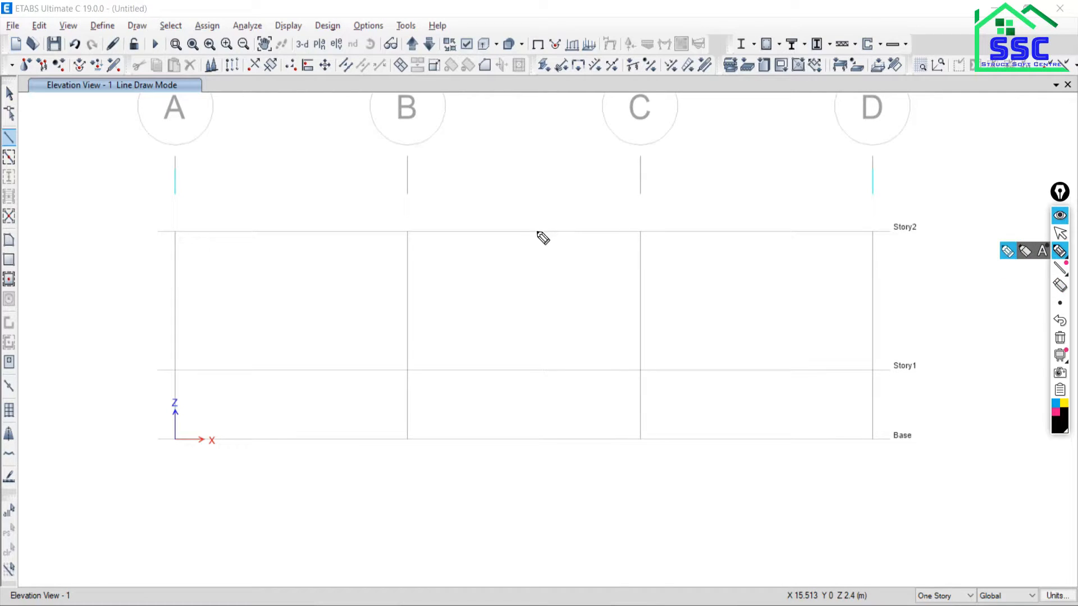
left_click_drag(536, 231, 871, 447)
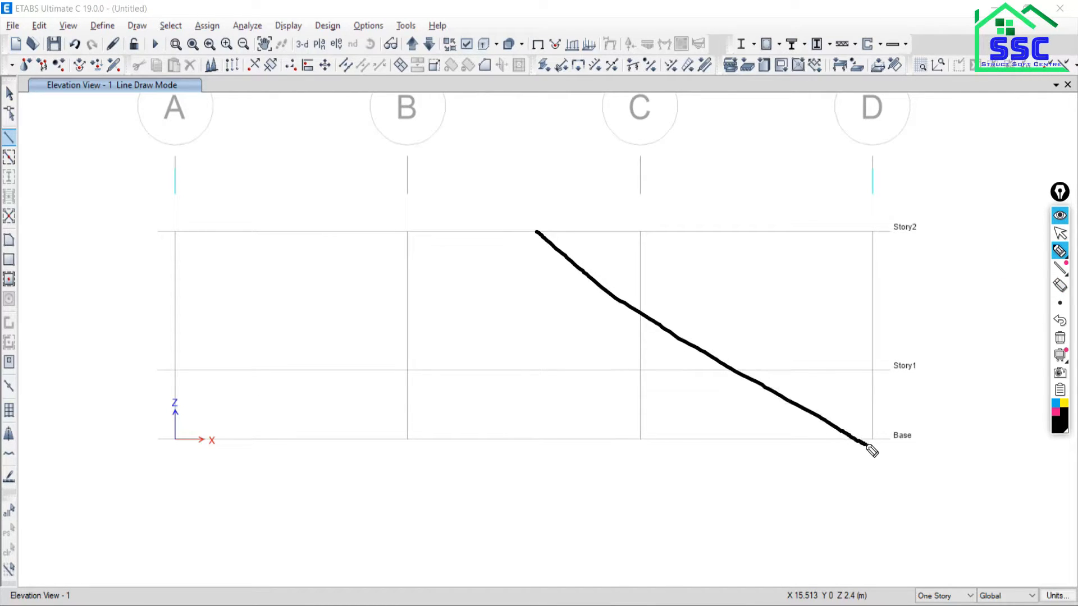
left_click(1060, 338)
left_click(1059, 236)
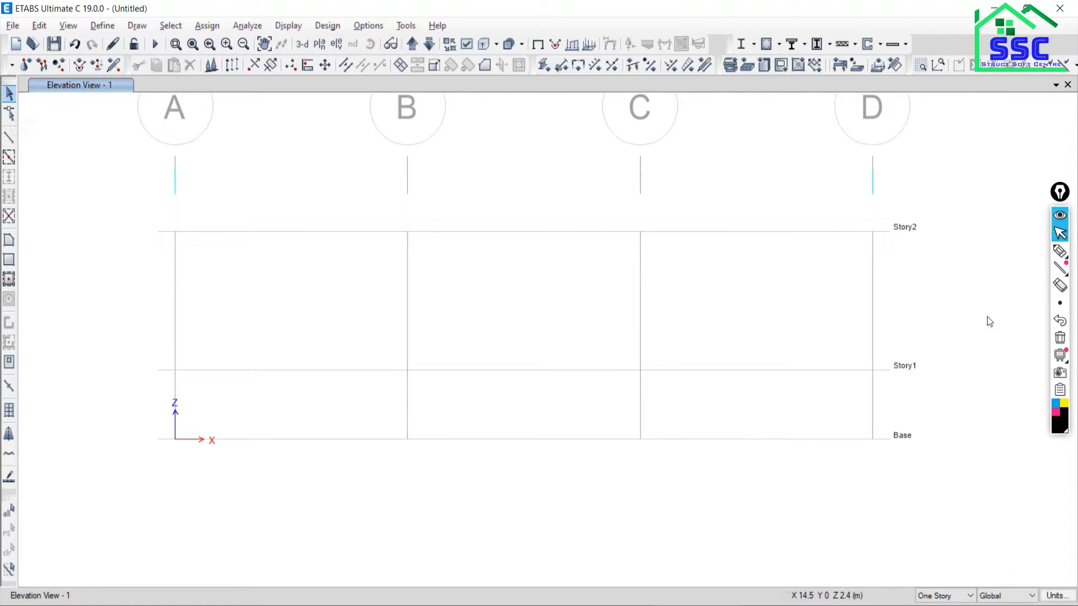
Try to draw a frame line from grid point D at Base to the middle of the Story2 line between grids B and C
left_click(7, 141)
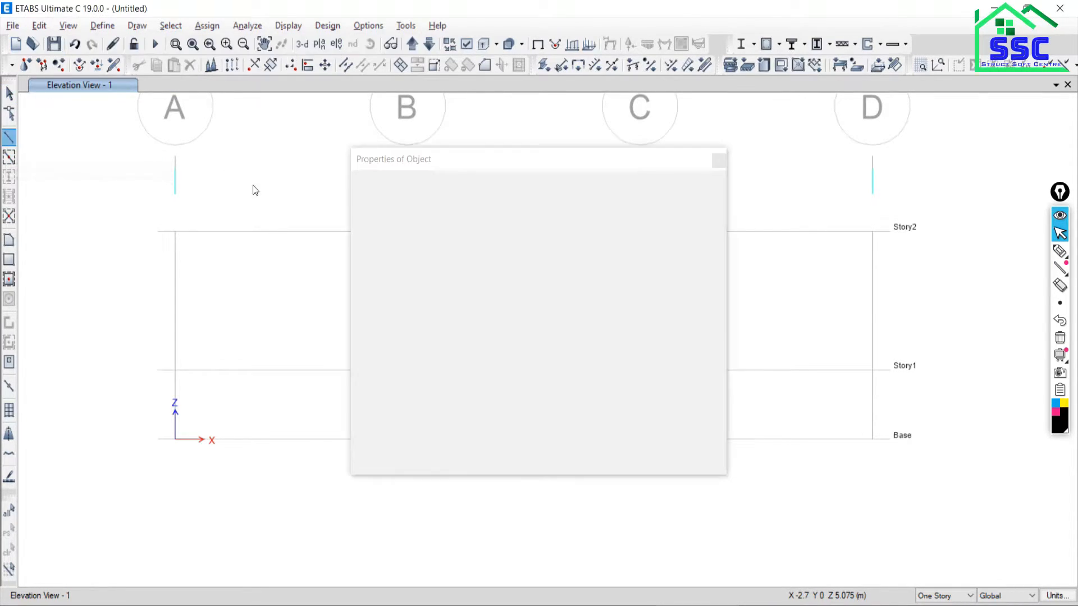
left_click(717, 160)
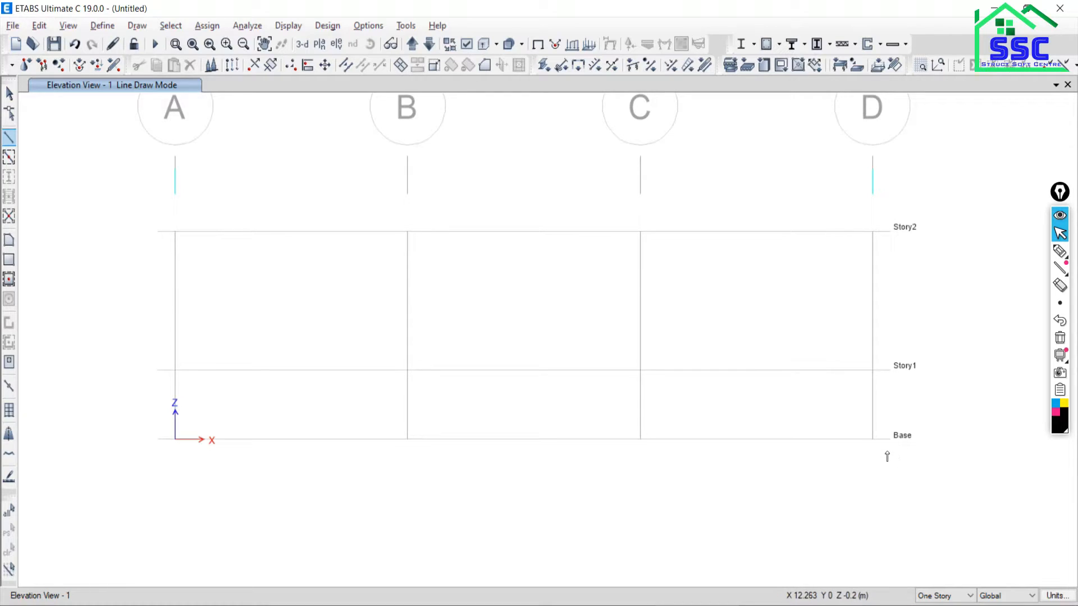
scroll(877, 449, "up", 5)
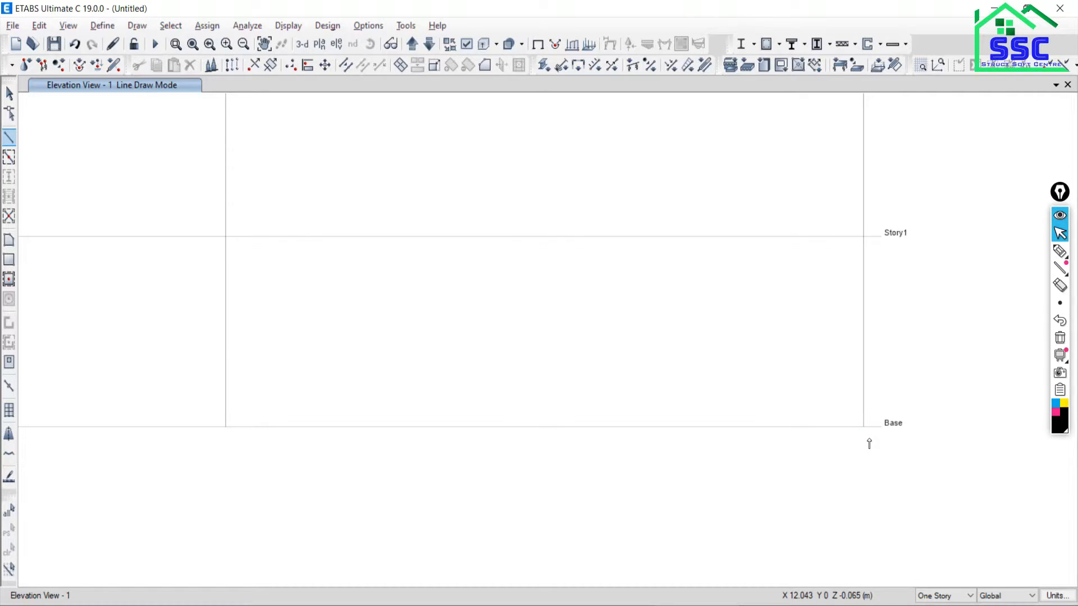
scroll(861, 435, "down", 10)
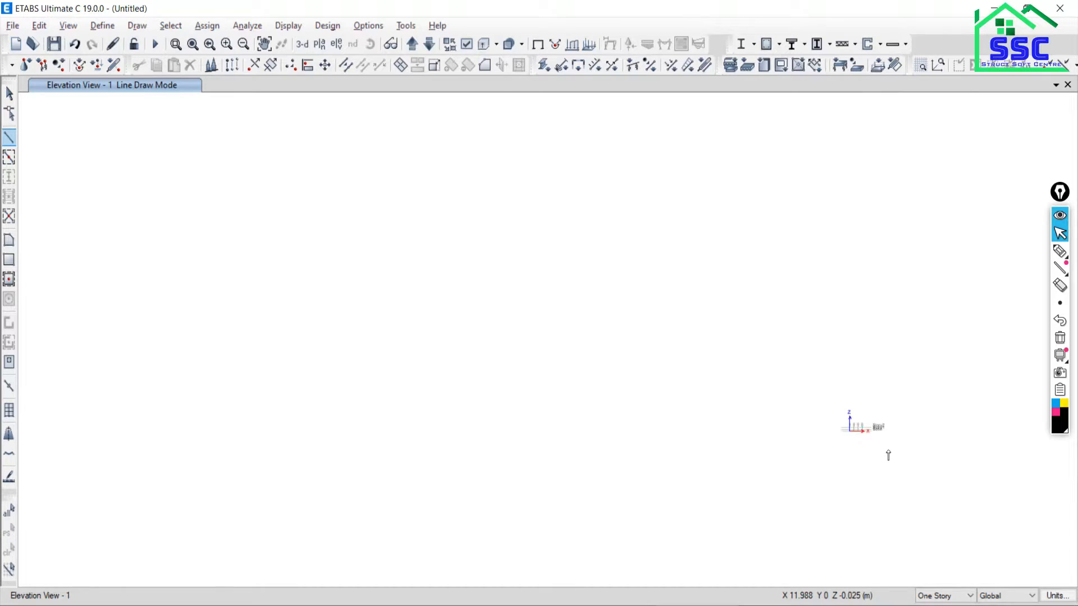
scroll(887, 454, "up", 5)
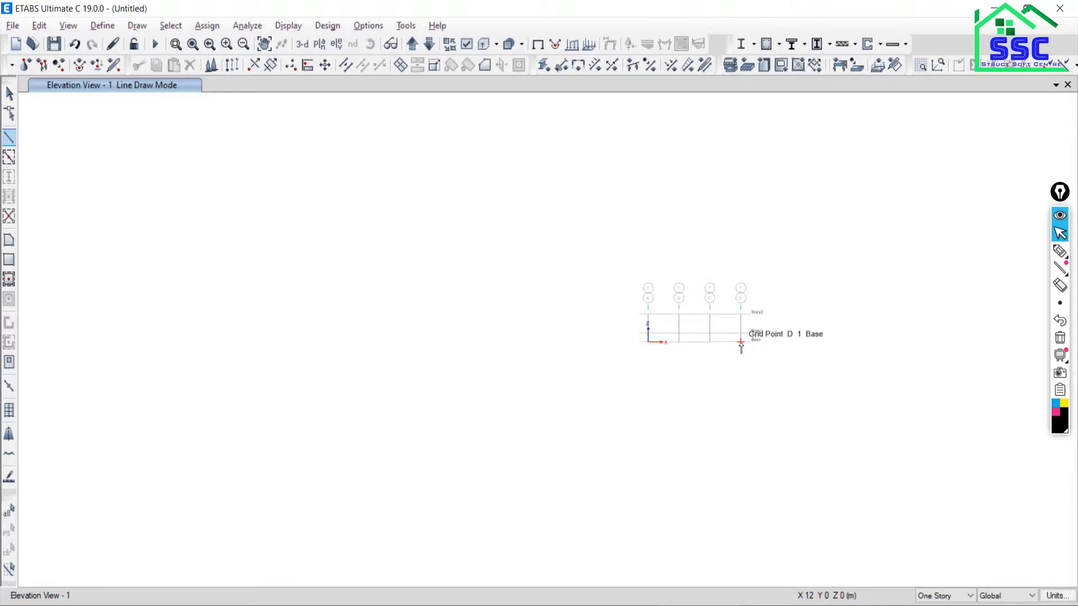
scroll(741, 348, "up", 6)
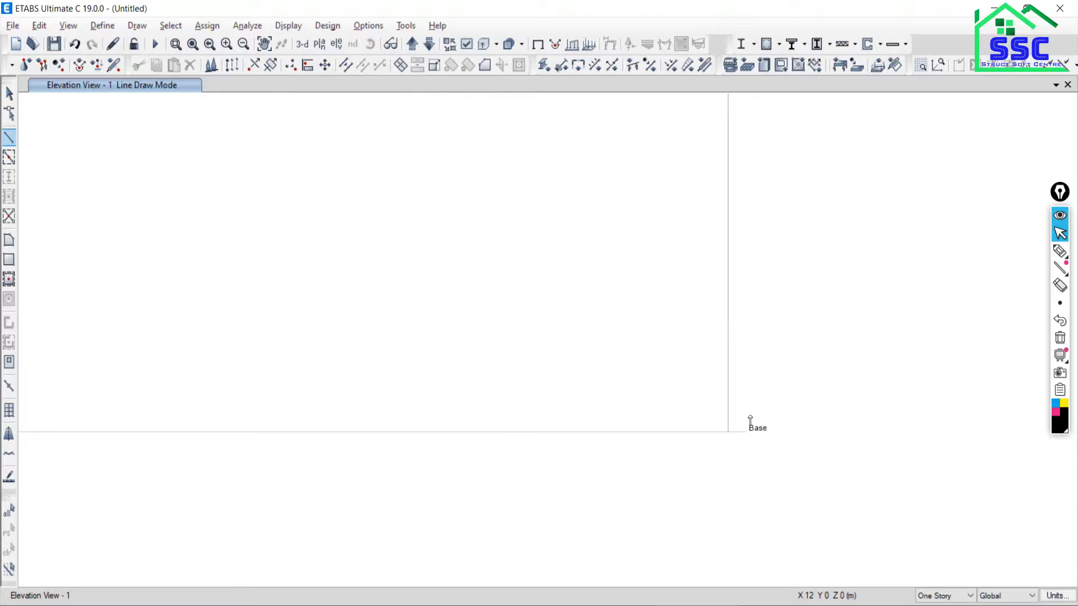
left_click(728, 432)
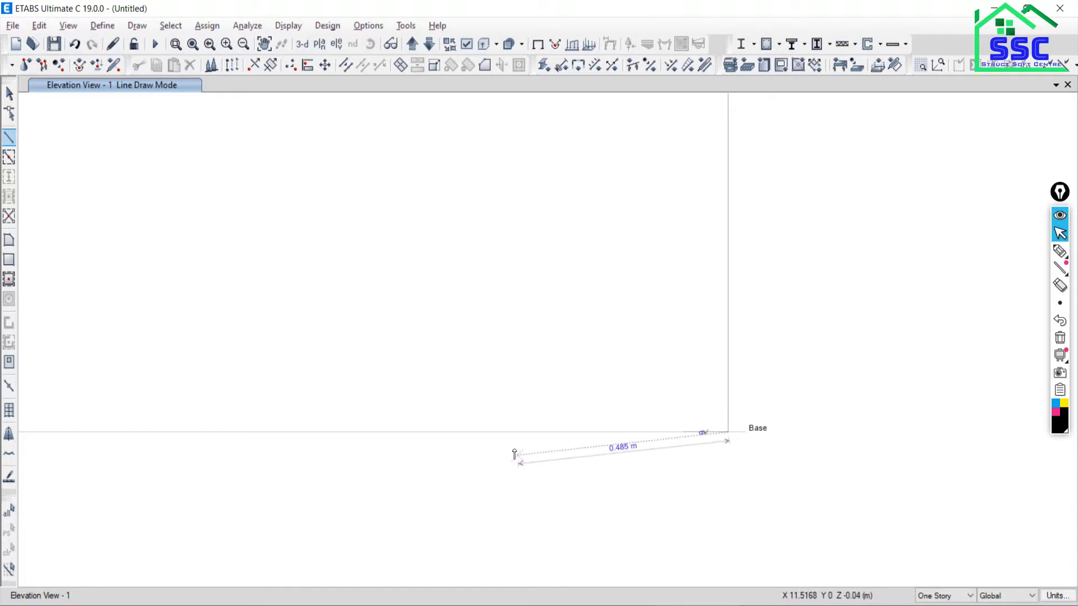
scroll(365, 251, "down", 6)
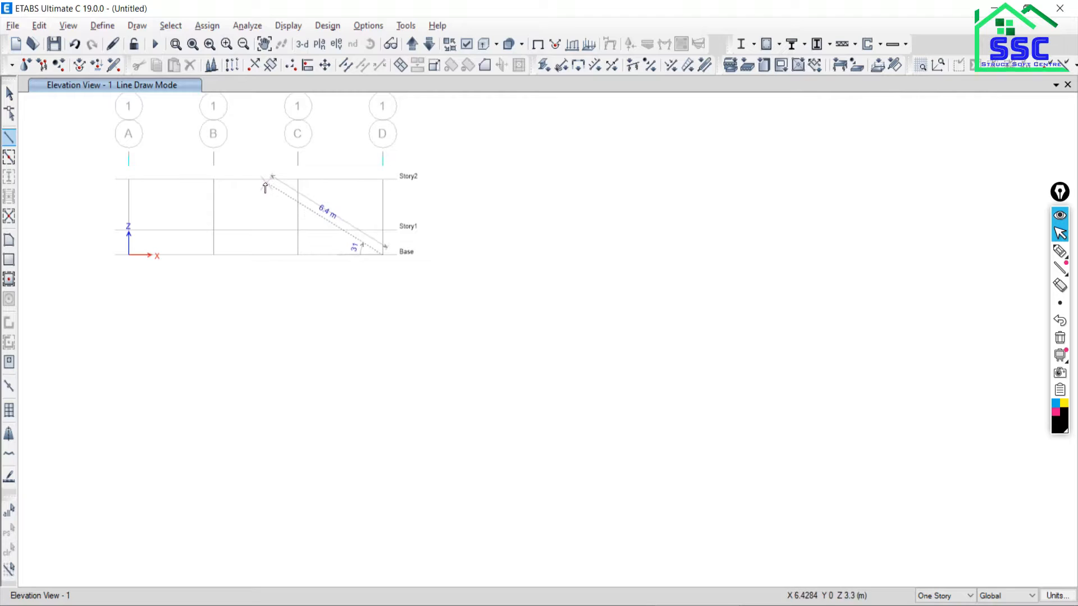
scroll(261, 175, "up", 5)
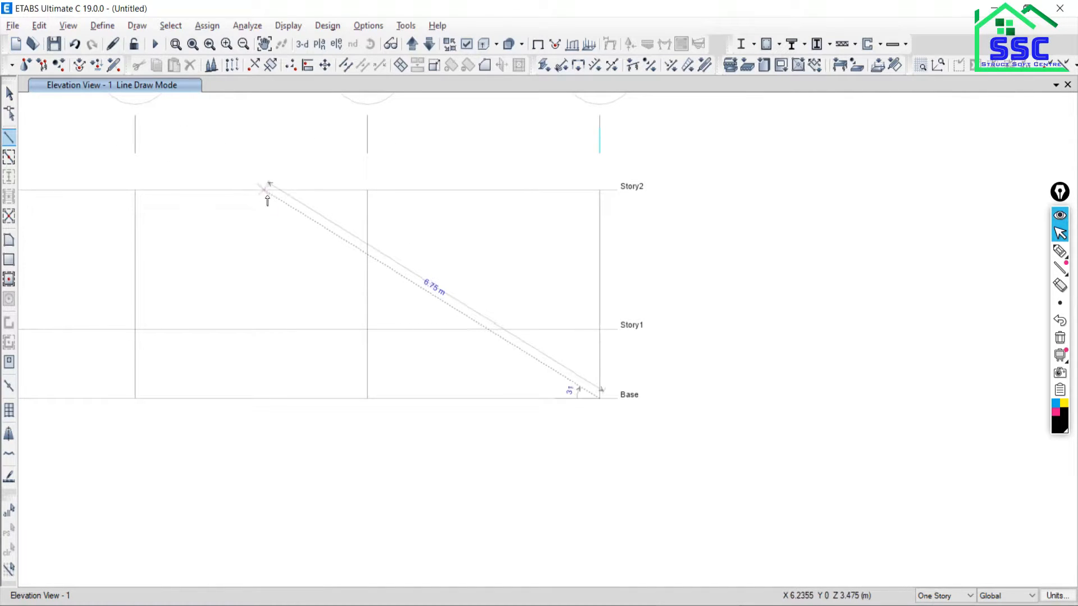
scroll(259, 198, "down", 5)
scroll(264, 208, "up", 4)
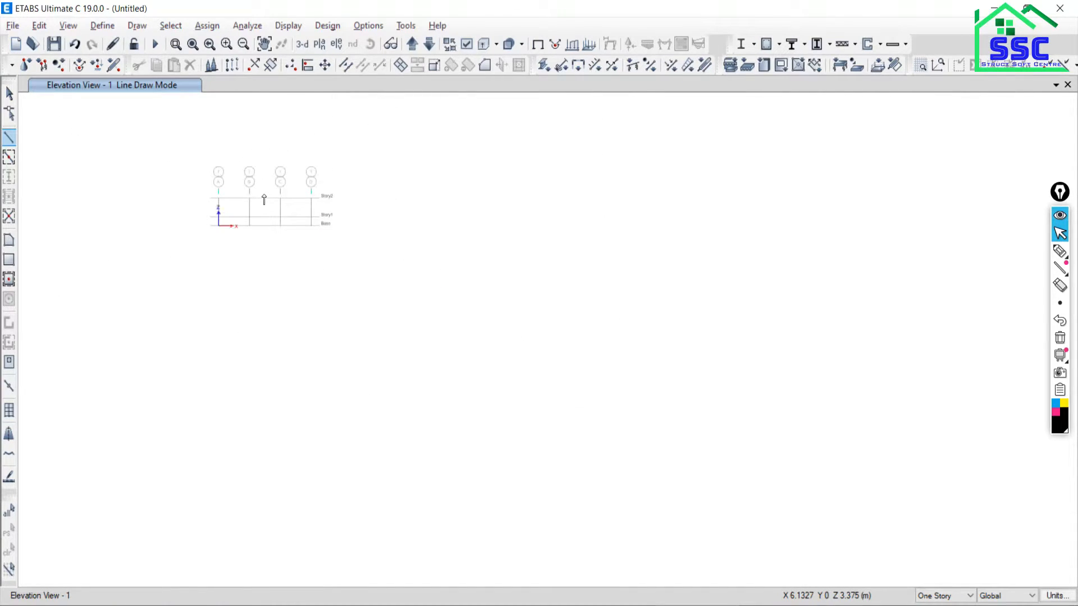
scroll(268, 219, "up", 3)
scroll(313, 200, "down", 3)
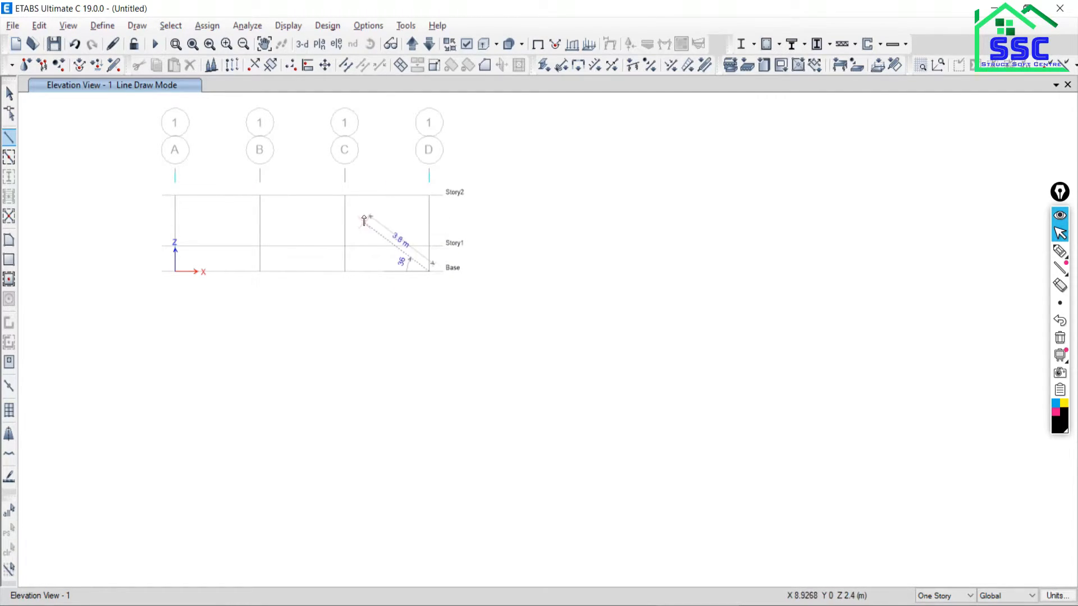
left_click(10, 95)
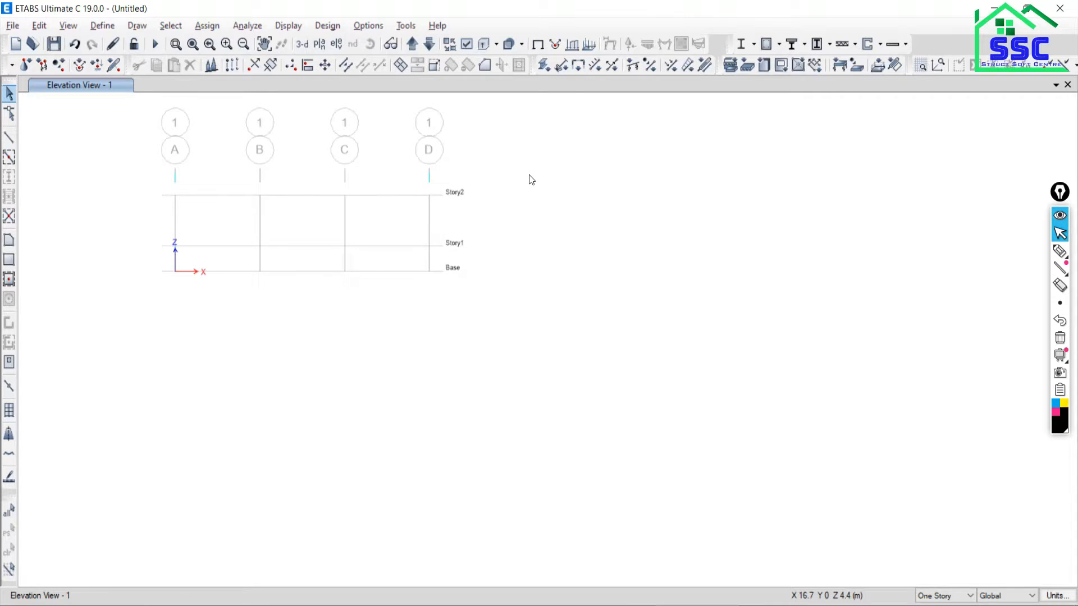
Enable snapping to Line Ends and Midpoints in the Snap Options and apply it
right_click(528, 216)
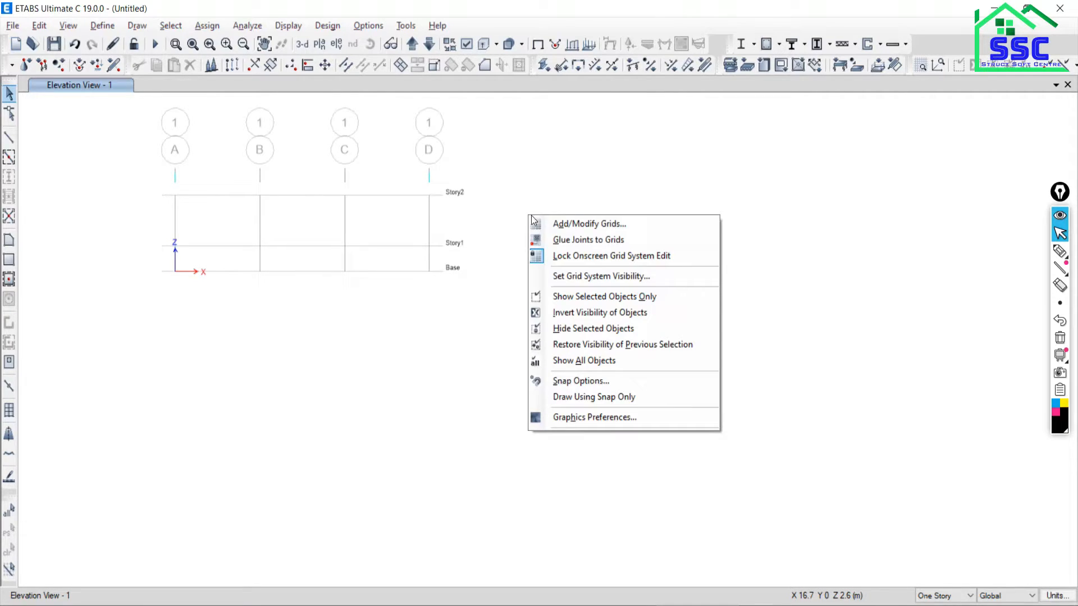
left_click(567, 383)
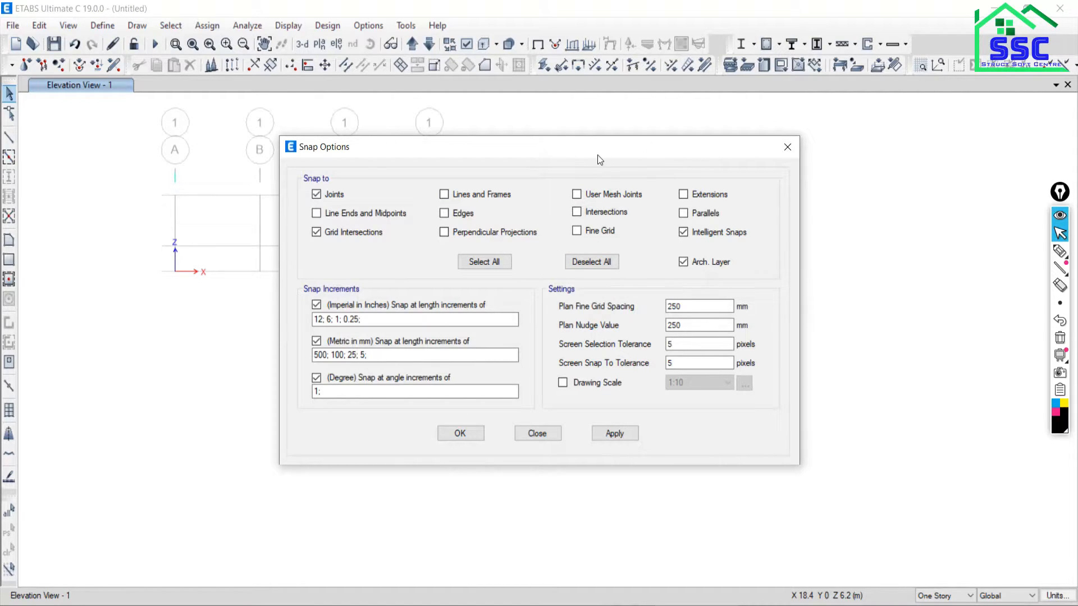
left_click_drag(597, 155, 674, 127)
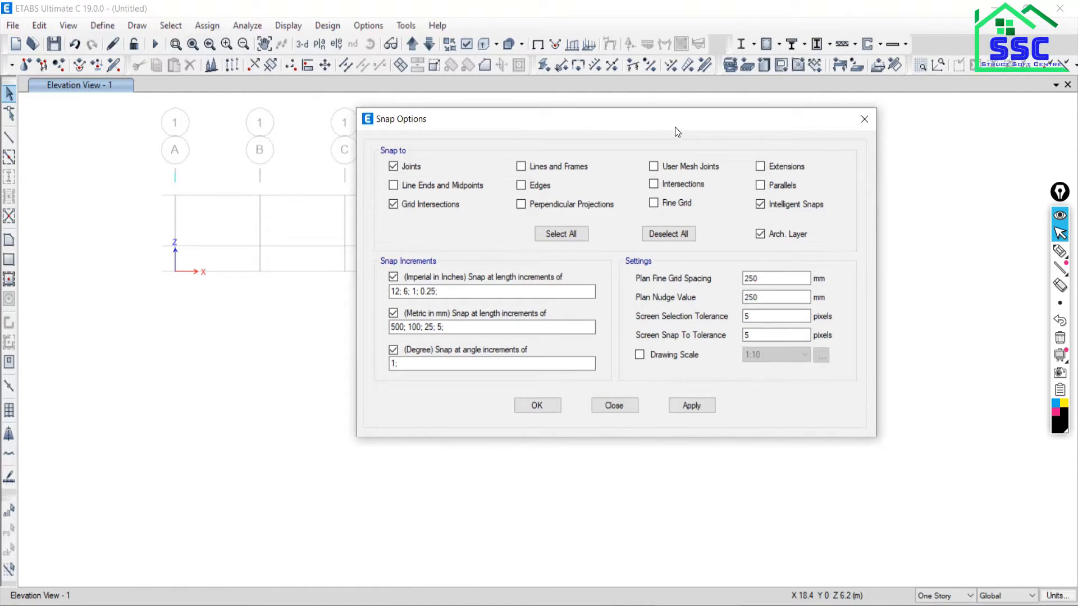
left_click(393, 186)
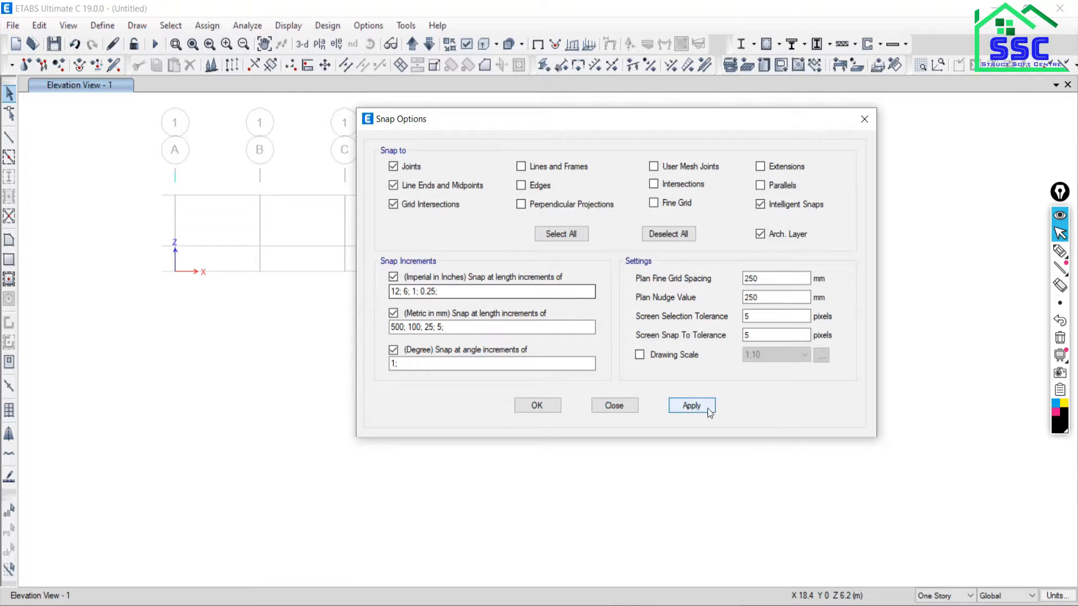
left_click(618, 408)
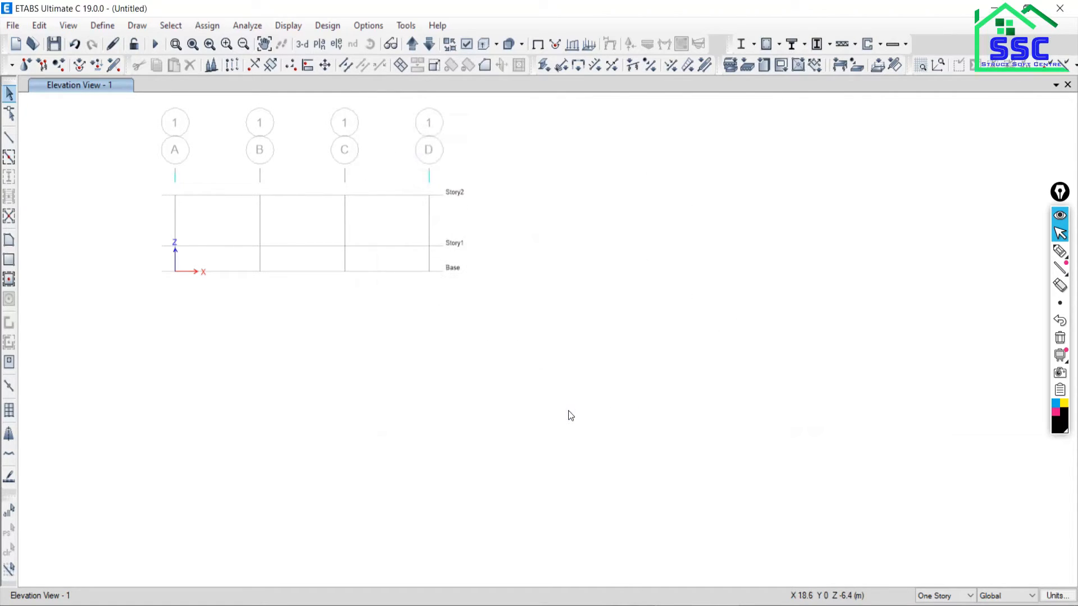
Draw a frame line from grid point D at Base to the midpoint of the Story2 line between grids B and C
left_click(9, 137)
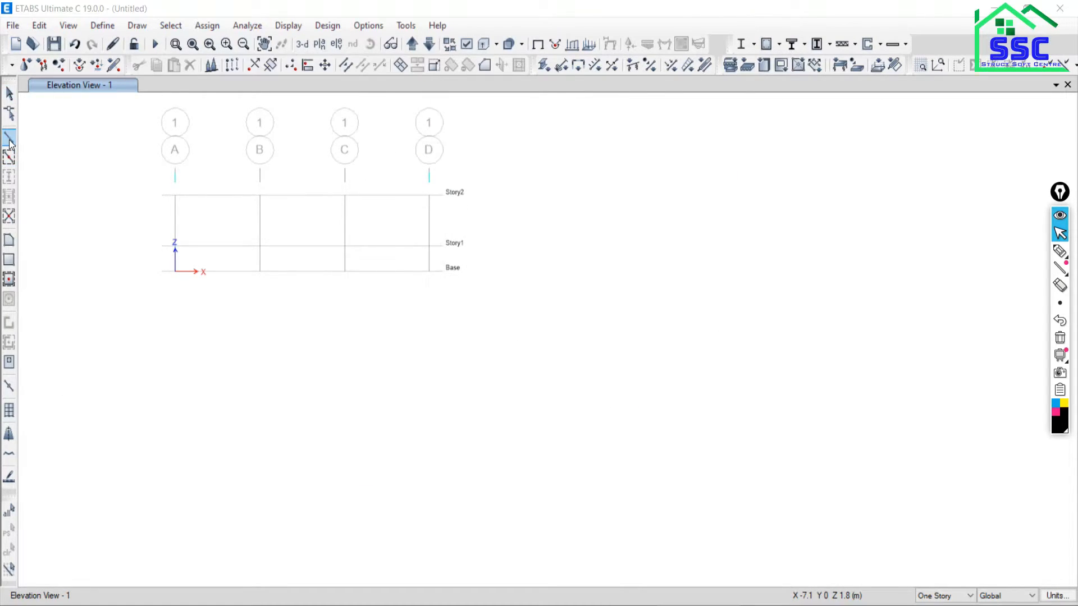
left_click(718, 160)
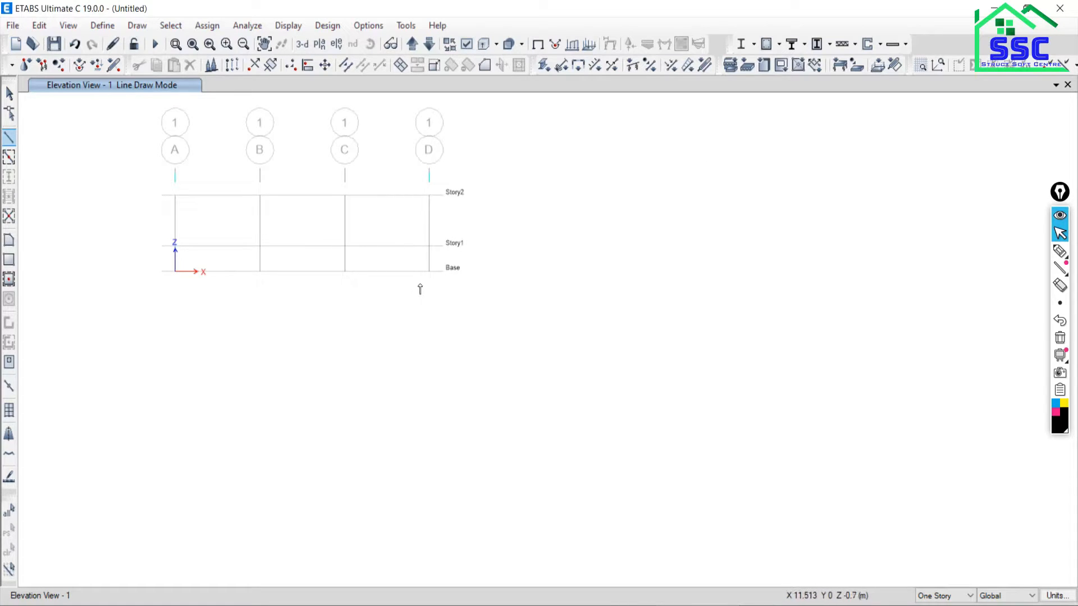
scroll(427, 283, "up", 5)
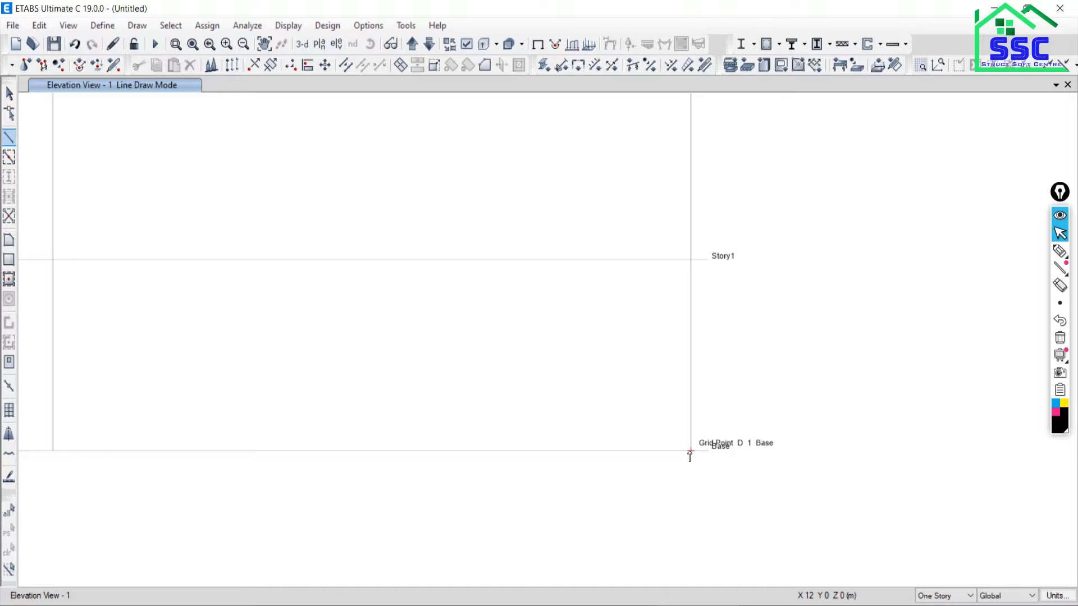
left_click(690, 452)
scroll(393, 368, "down", 5)
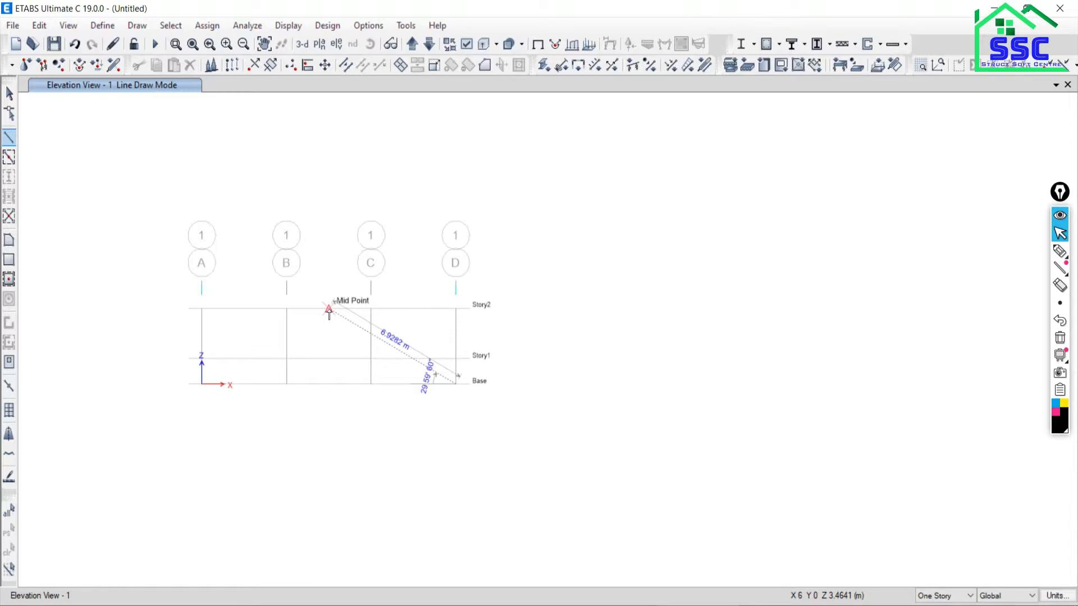
left_click(330, 311)
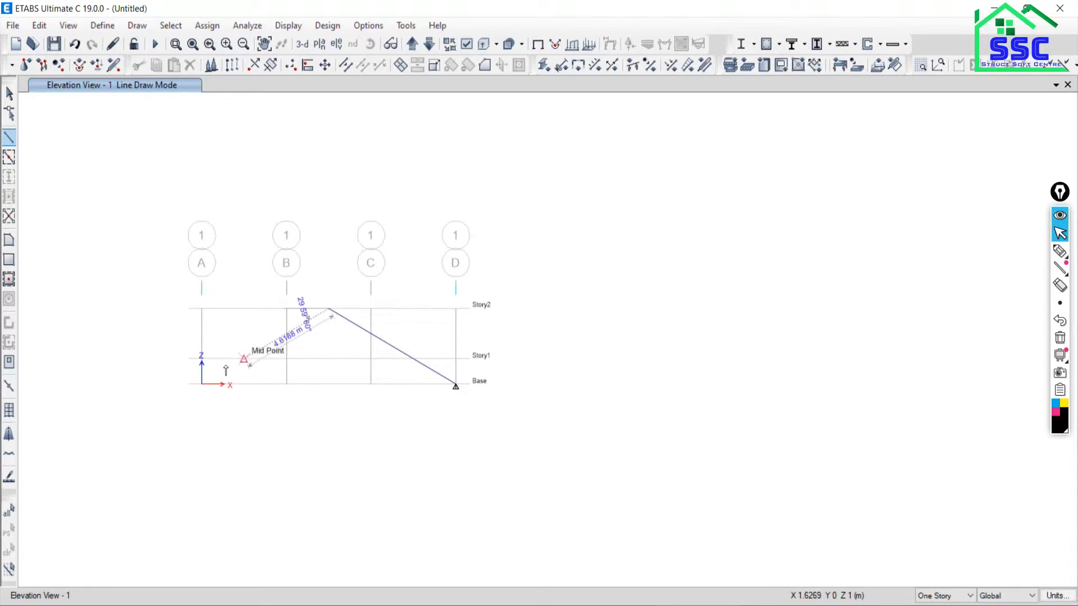
Draw the other sloping top chord from the apex at Story2 down to grid point A at Base
scroll(203, 386, "up", 5)
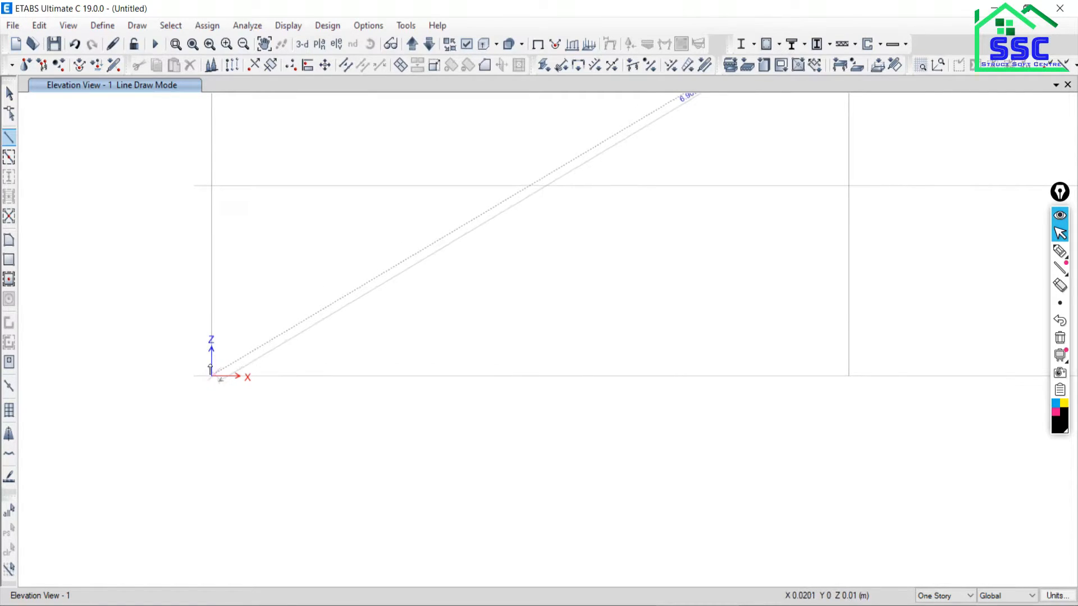
scroll(210, 384, "up", 2)
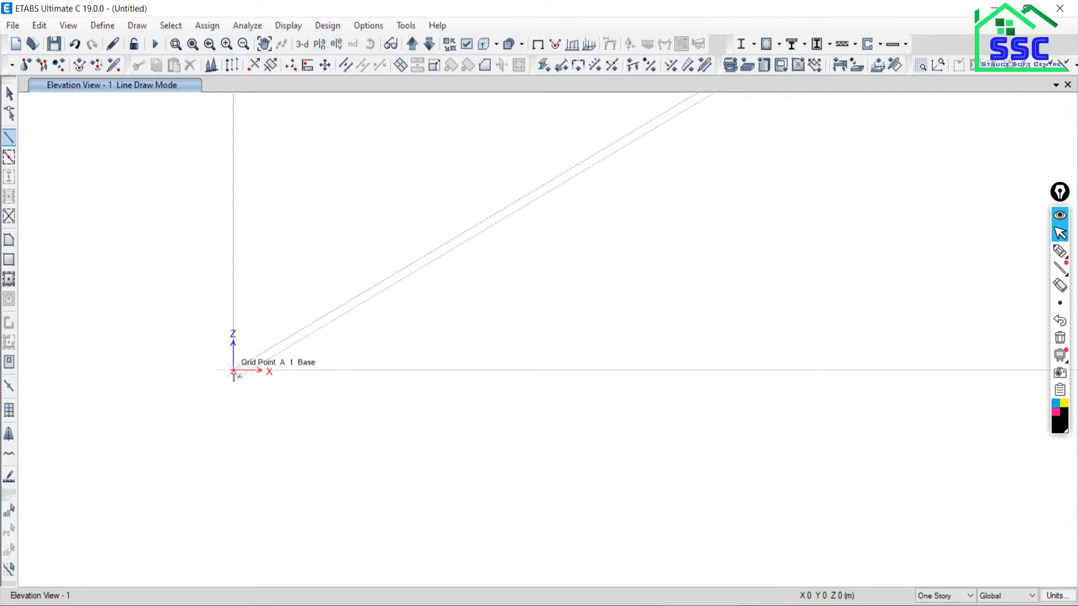
left_click(233, 372)
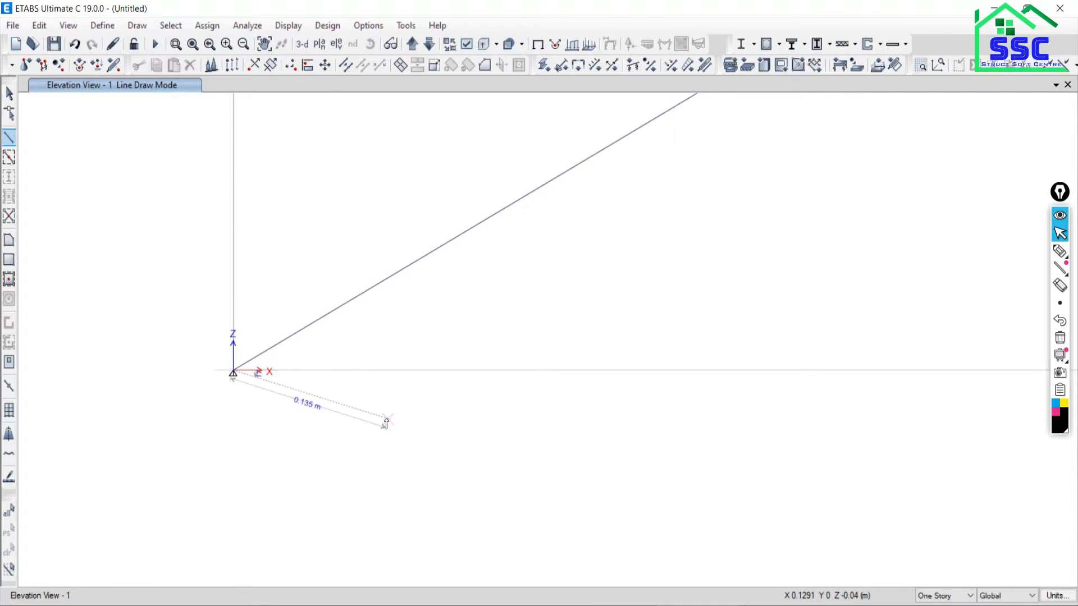
Draw the bottom chord at Base as three frame lines from grid point A through B and C to D
middle_click_drag(385, 427, 518, 470)
scroll(528, 470, "down", 4)
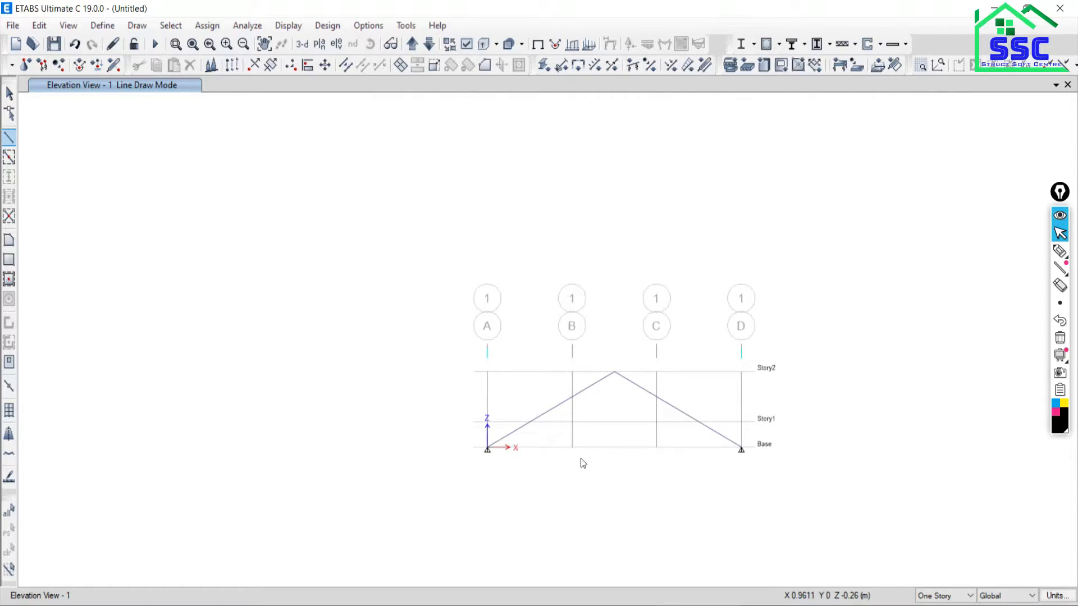
scroll(581, 447, "up", 3)
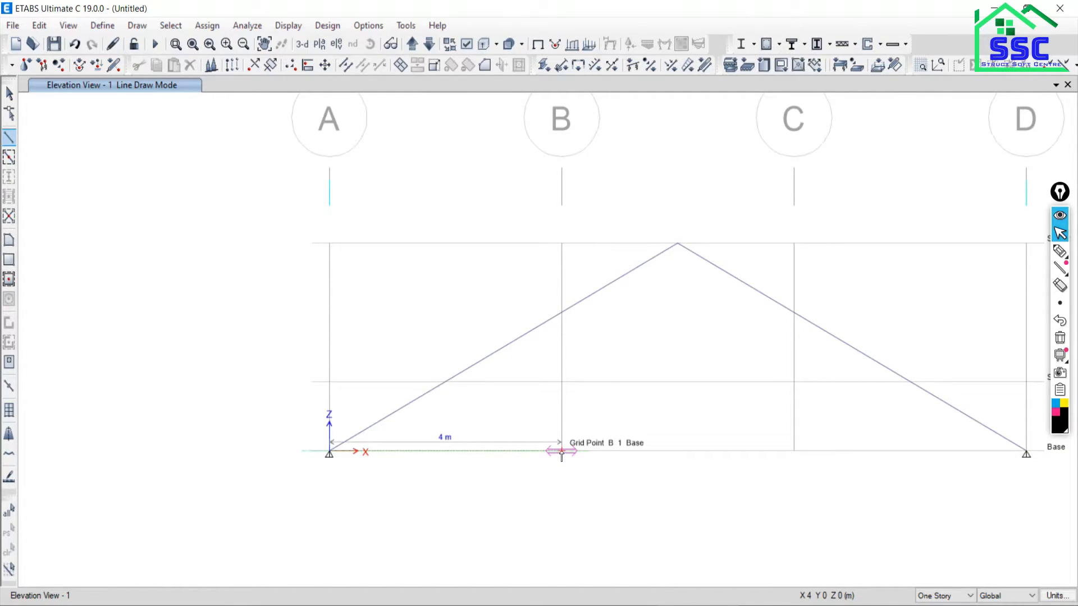
left_click(561, 453)
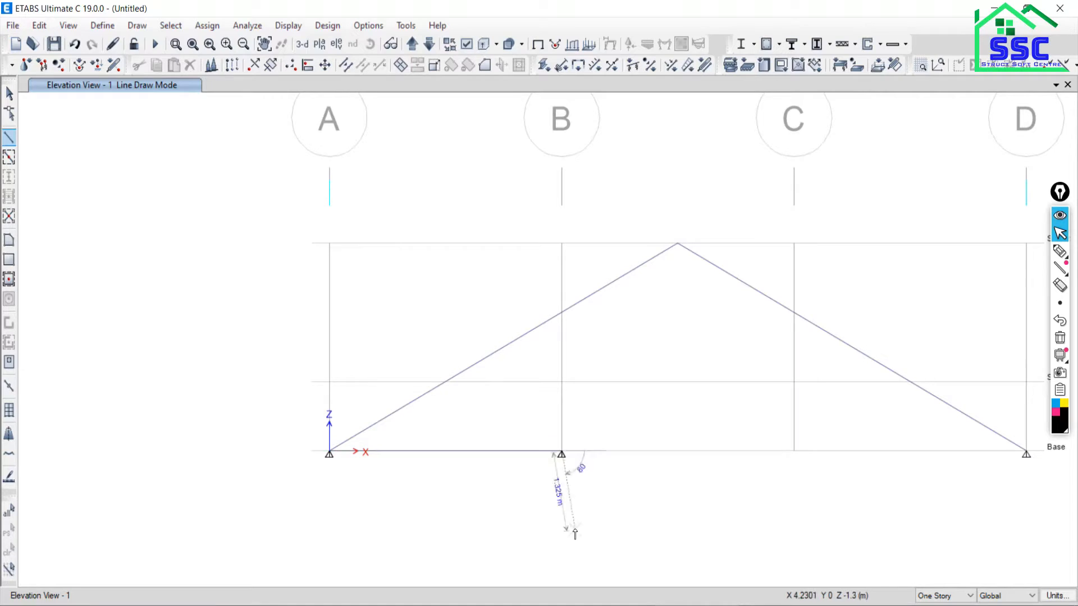
left_click(794, 452)
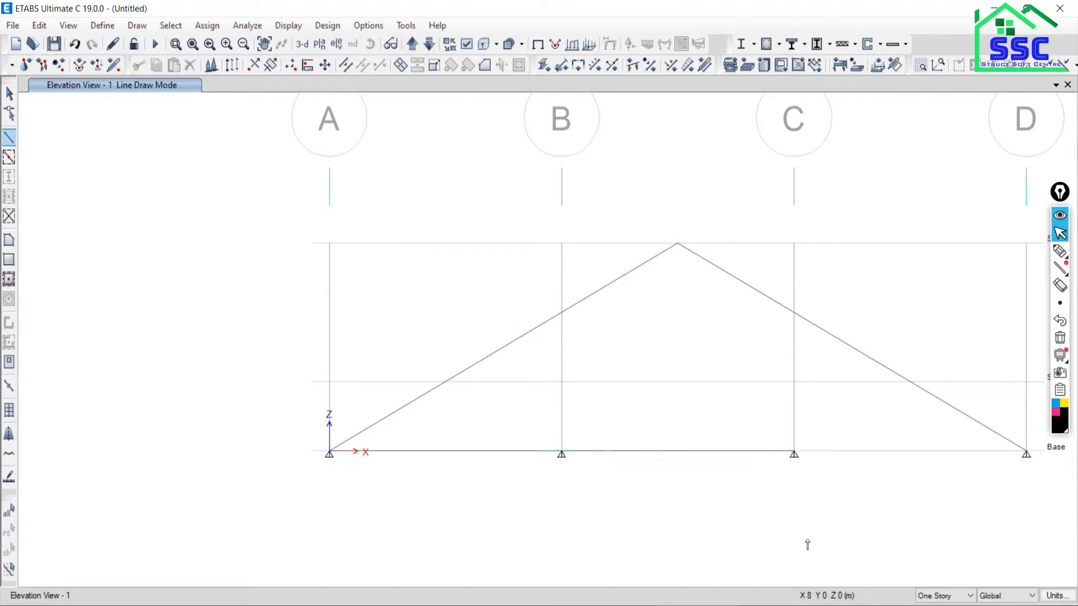
left_click(1026, 452)
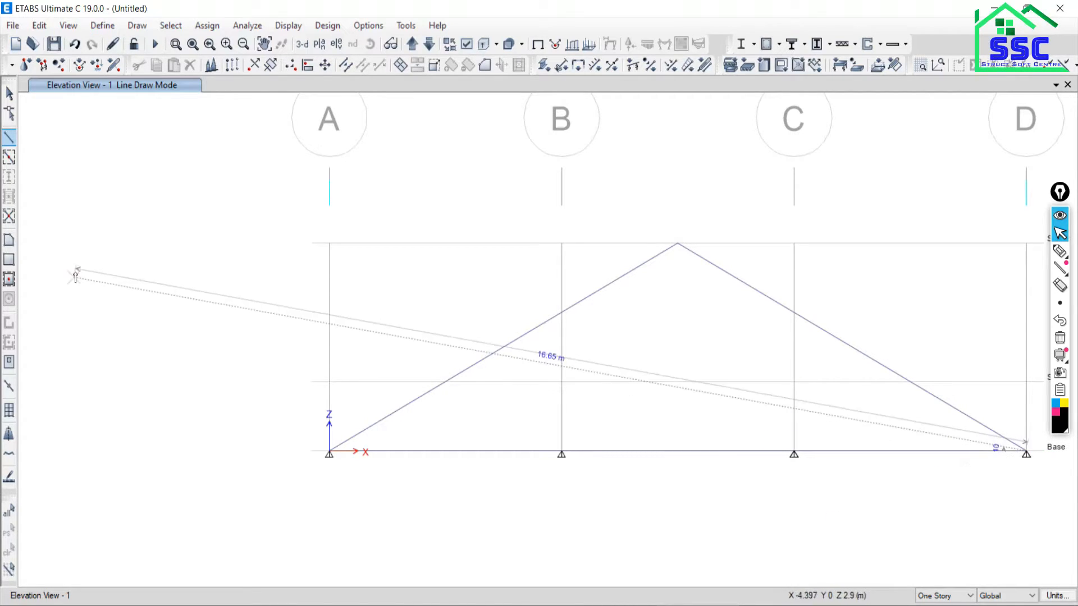
left_click(9, 93)
middle_click_drag(476, 481, 385, 430)
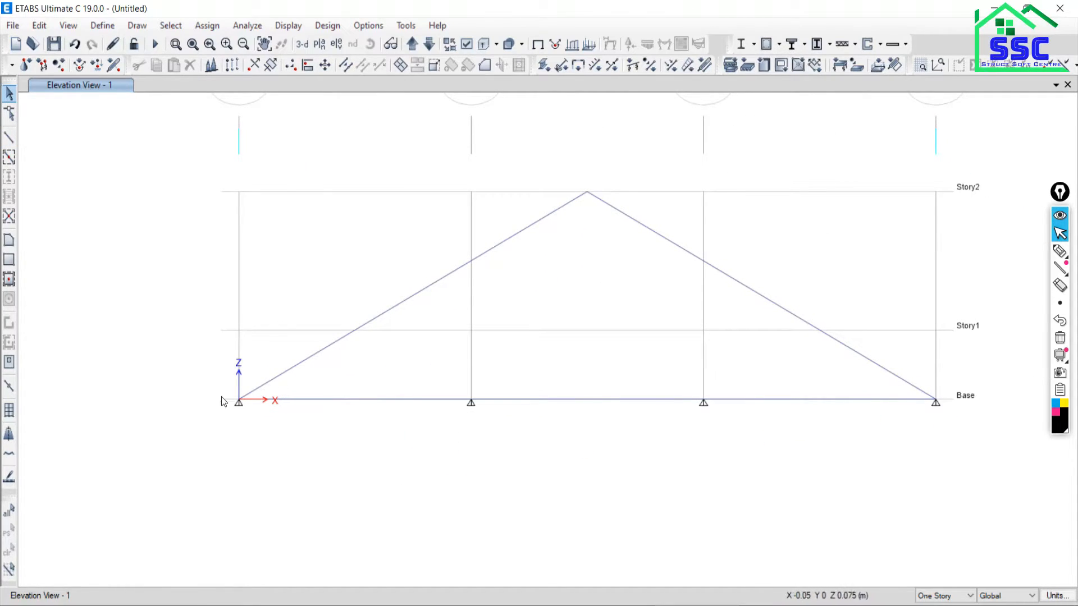
left_click_drag(204, 373, 132, 371)
Draw a vertical frame line from the middle of the bottom chord between grids B and C up to the apex at Story2
left_click(10, 137)
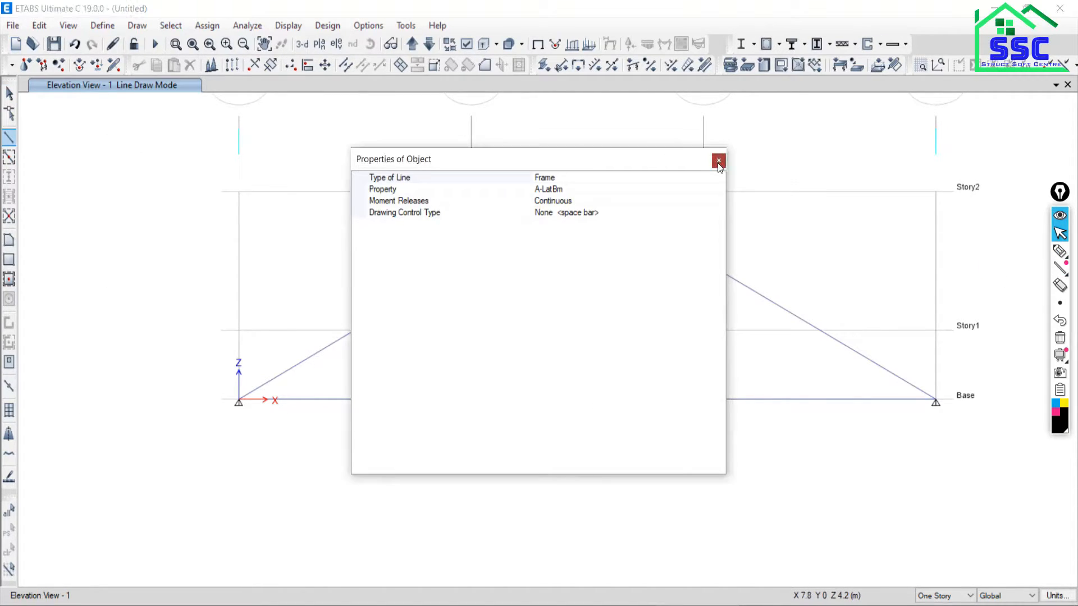
left_click(718, 161)
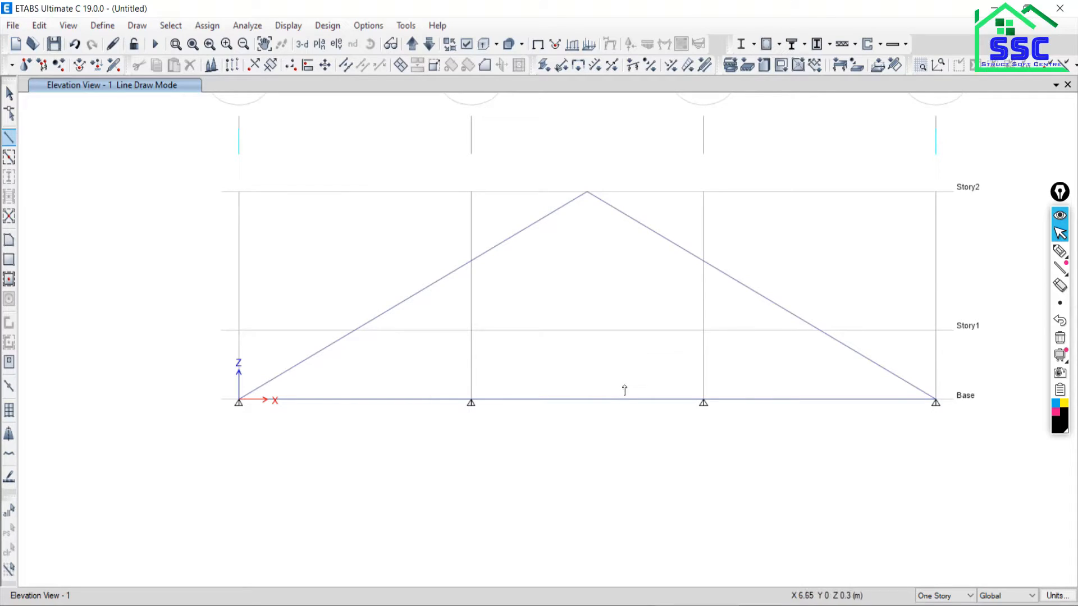
left_click(587, 401)
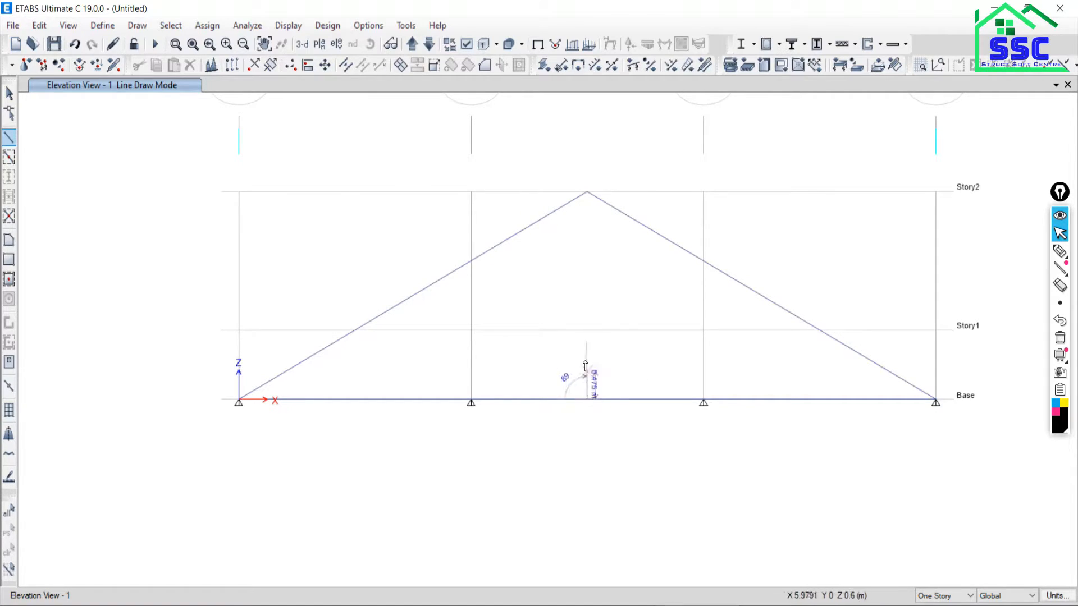
left_click(586, 193)
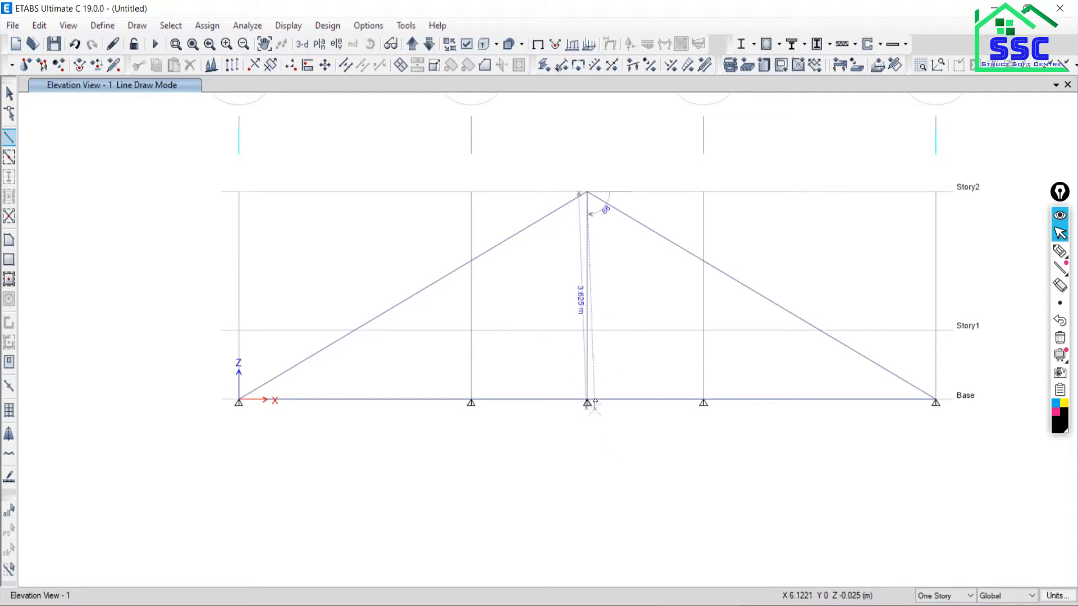
key("Escape")
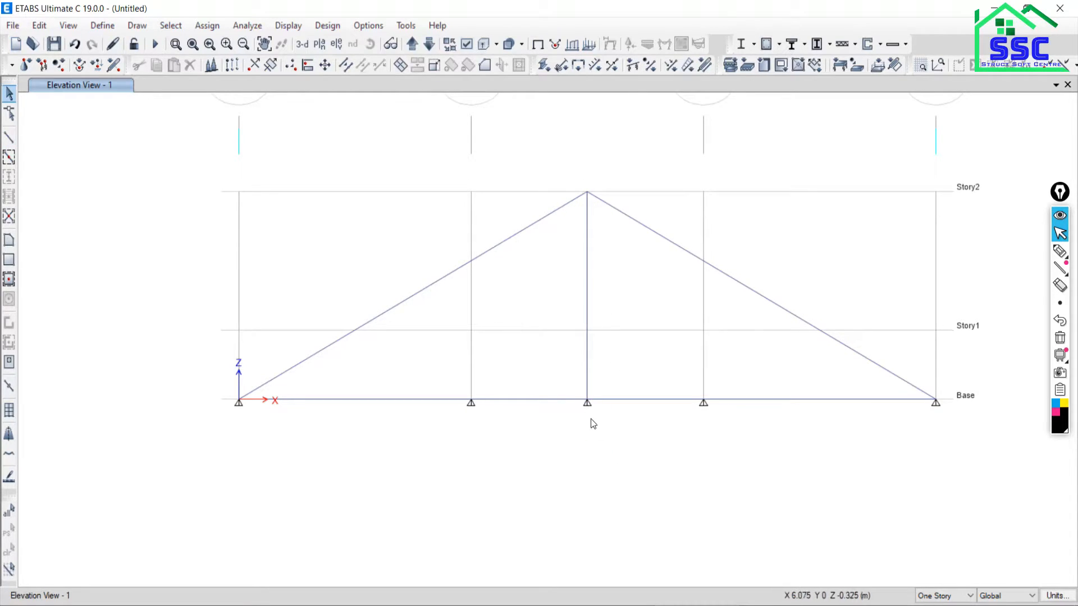
Select the joint at the foot of the central vertical member, clear the selection, and undo drawing that member
left_click_drag(567, 376, 622, 443)
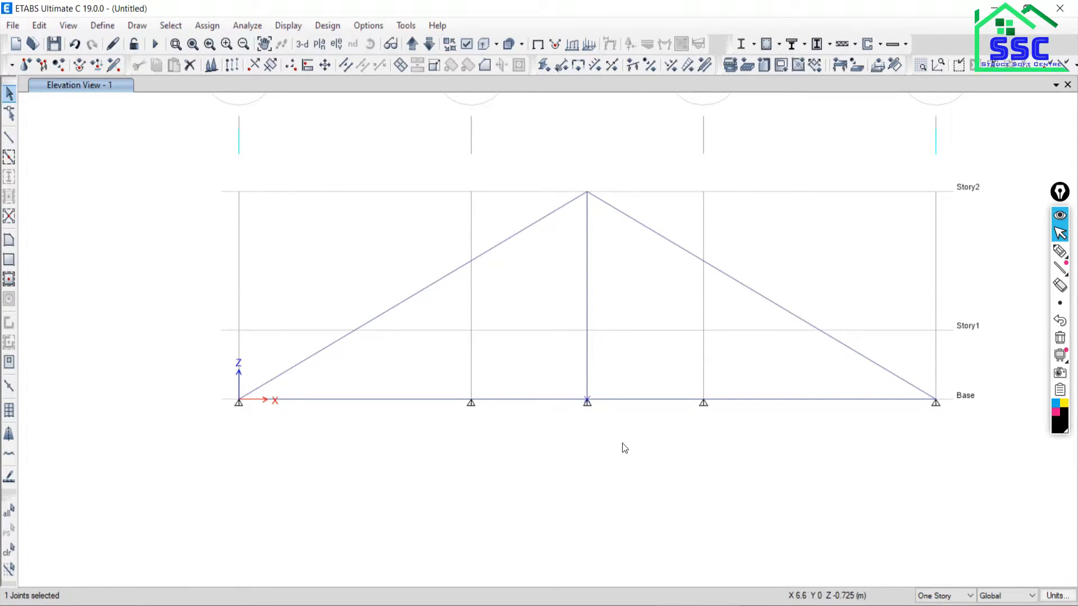
left_click(9, 550)
left_click(75, 44)
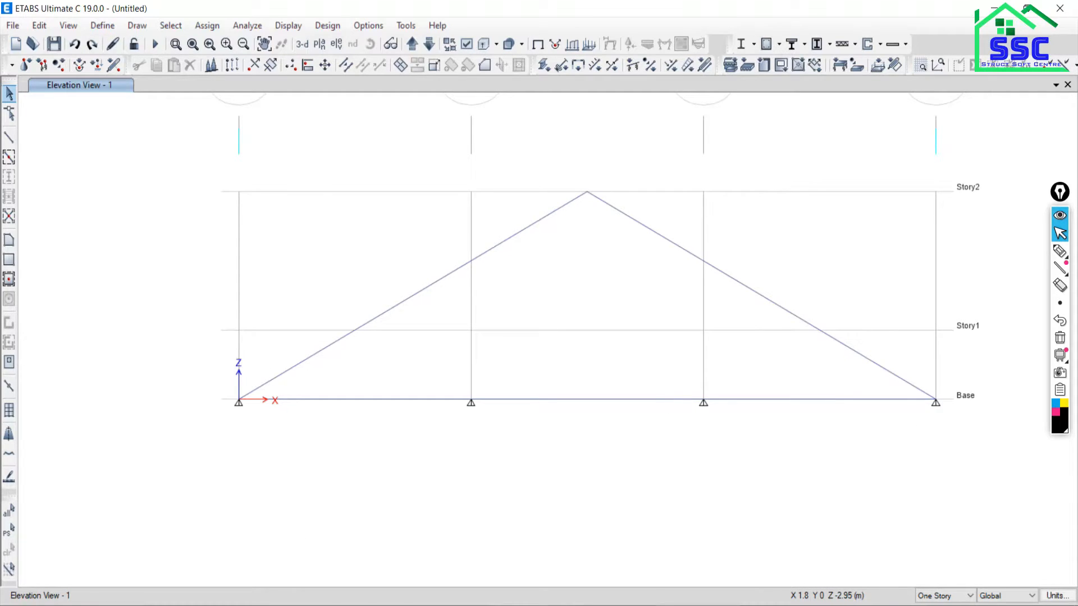
Switch to the Word truss example and mark web members FB and FC on the figure with the pen
key("alt+Tab")
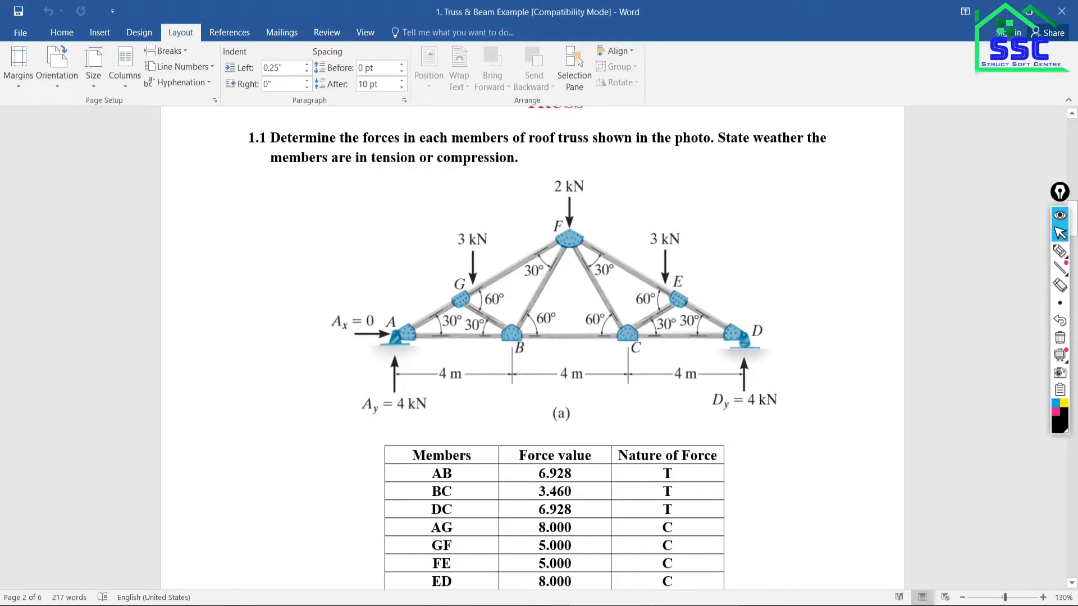
left_click(1058, 253)
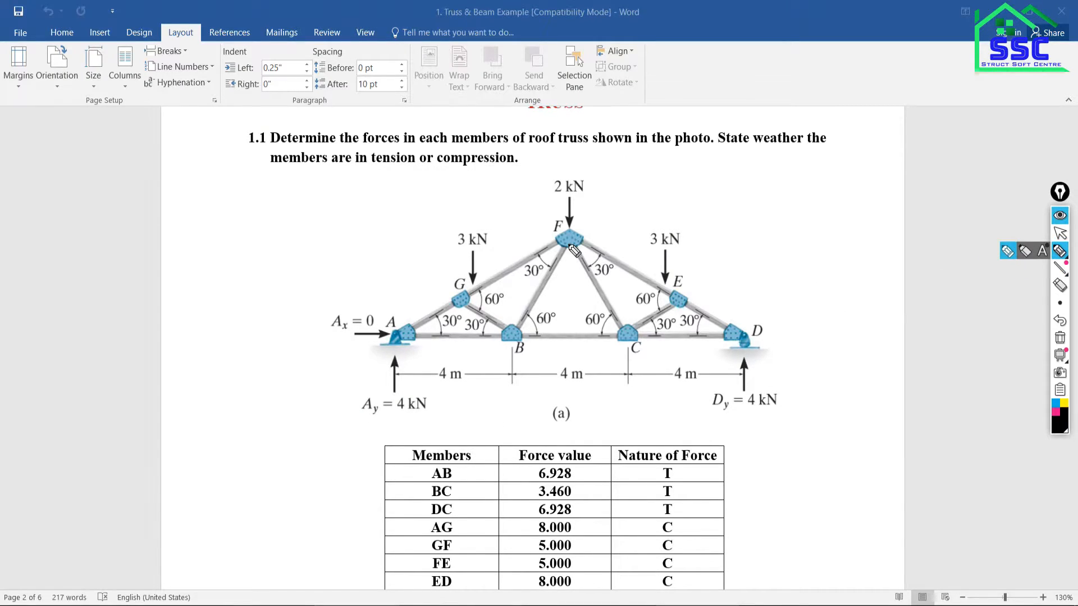
mouse_move(570, 242)
left_mouse_down()
mouse_move(515, 327)
mouse_move(578, 253)
mouse_move(625, 330)
left_mouse_up()
left_click(1060, 233)
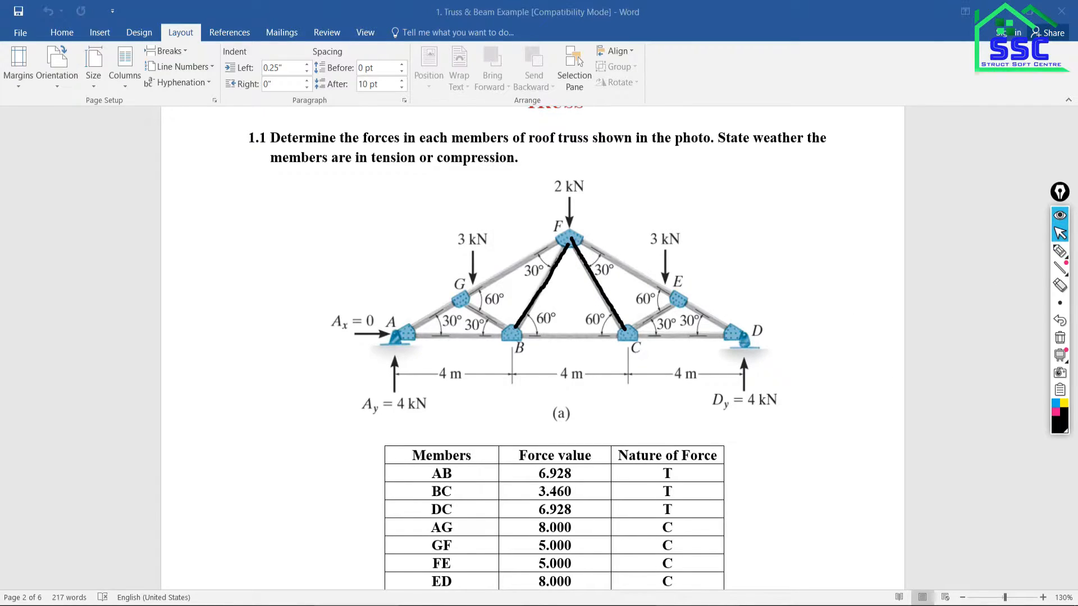
Switch back to ETABS, clear the pen marks, and draw web members from the Story2 apex to grid points B and C at Base
key("alt+Tab")
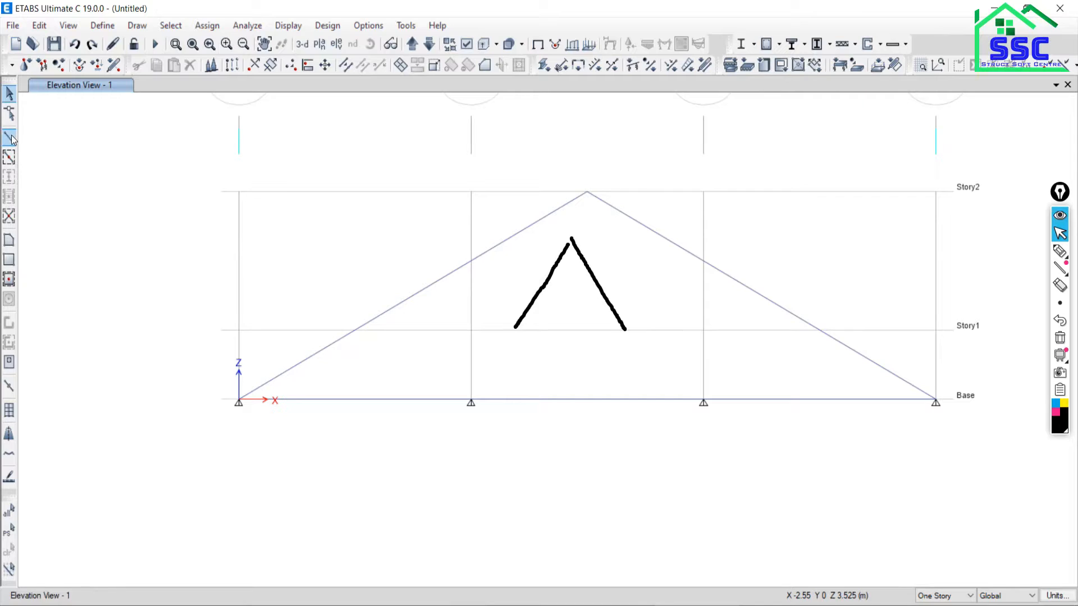
left_click(9, 138)
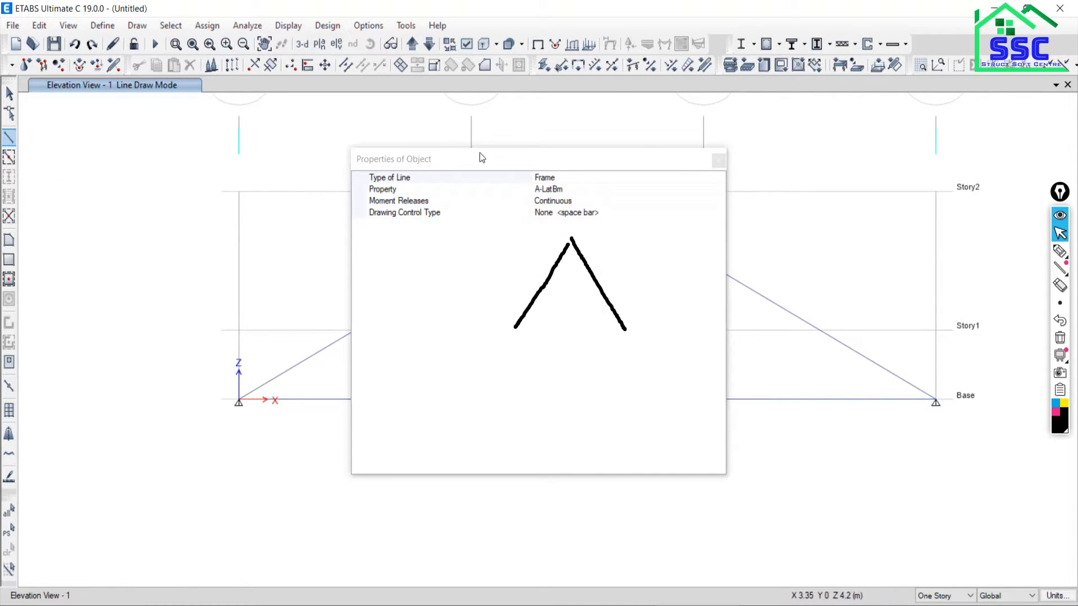
left_click(718, 162)
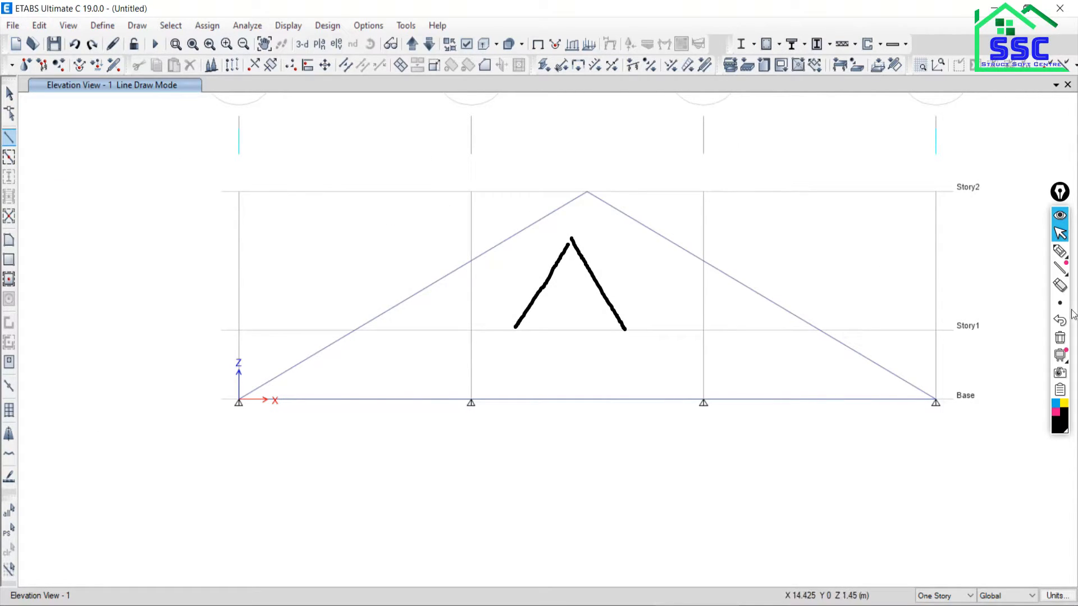
left_click(1060, 337)
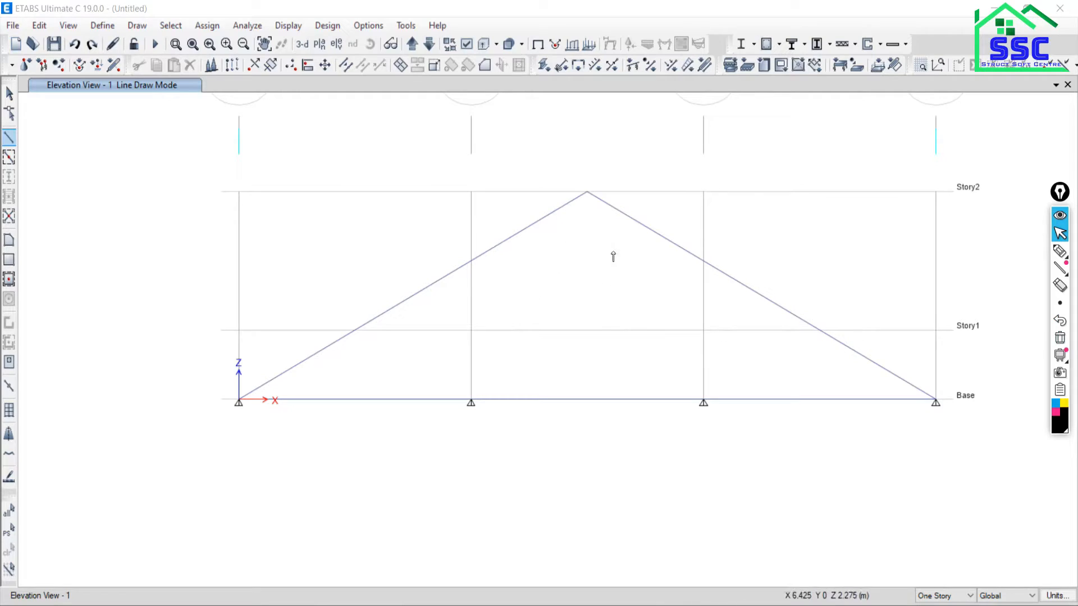
left_click(587, 192)
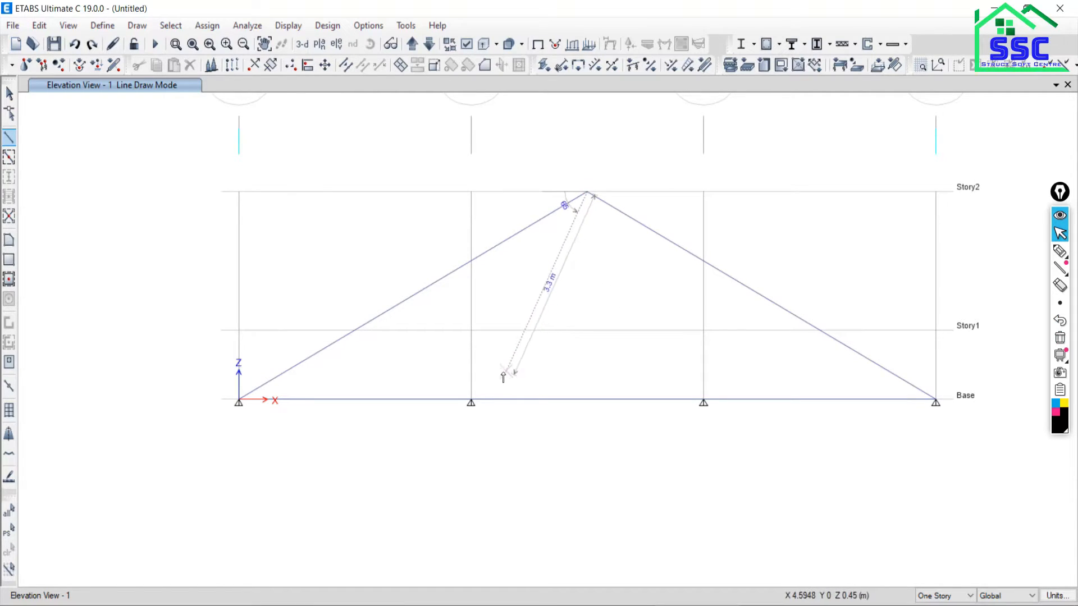
left_click(471, 402)
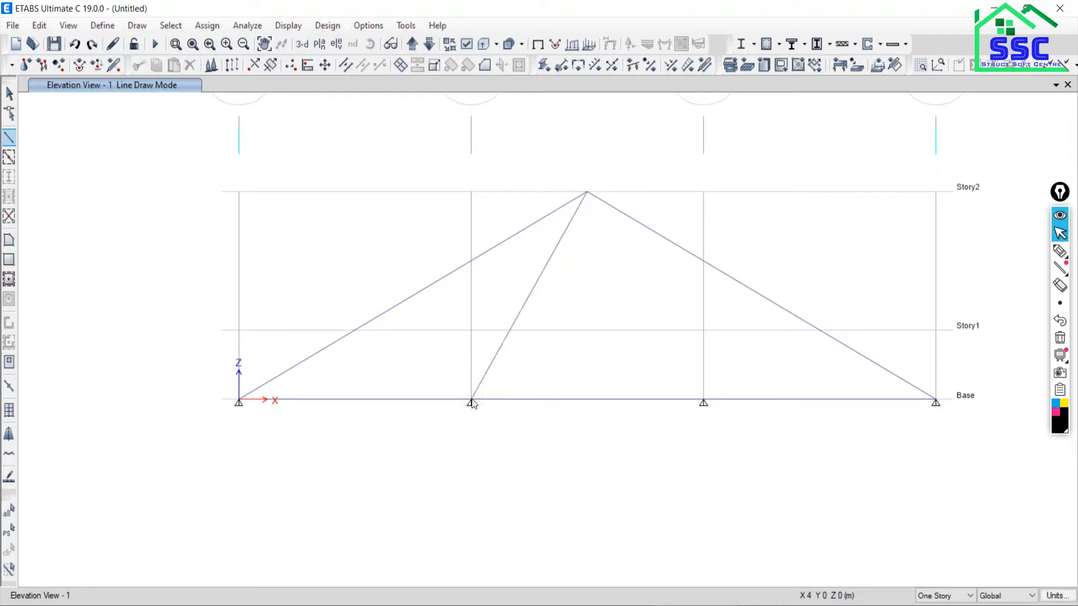
left_click(588, 194)
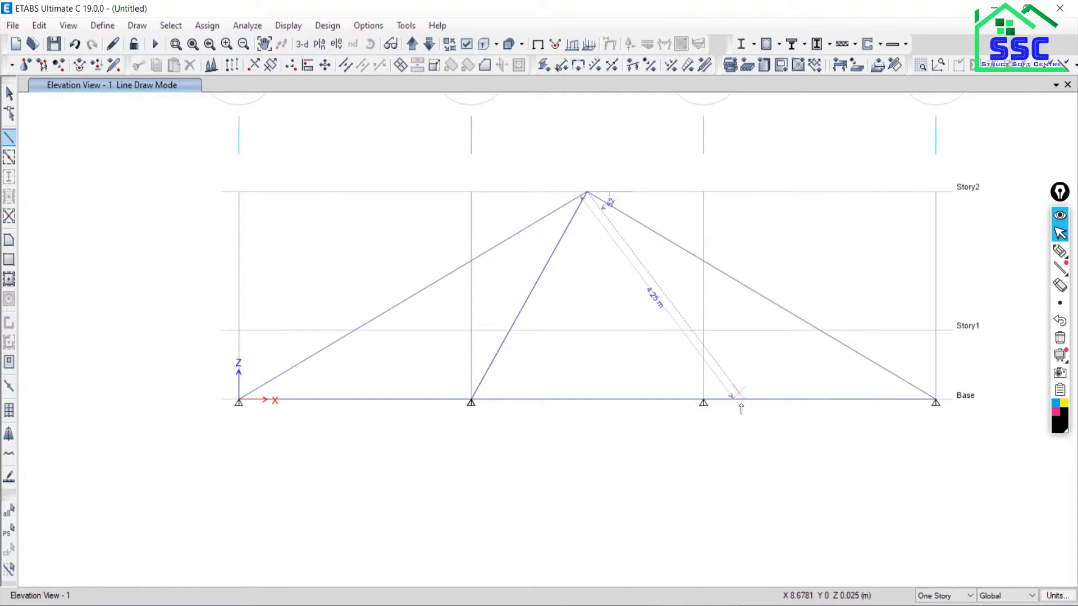
left_click(703, 402)
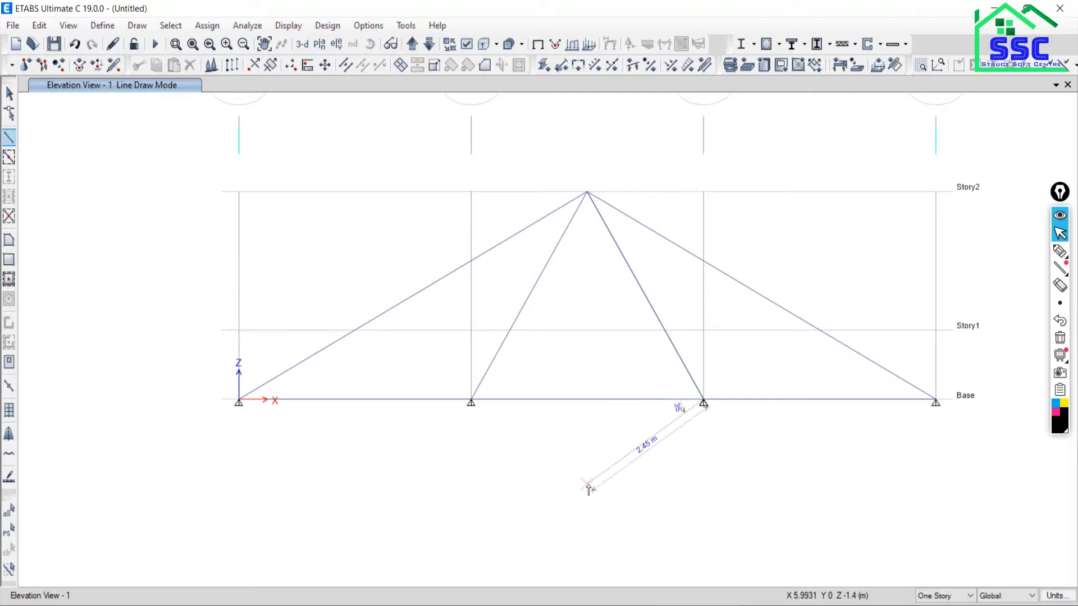
Draw the short web members from grid points C and B at Base to the points where the adjacent sloping chords cross Story1
left_click(819, 331)
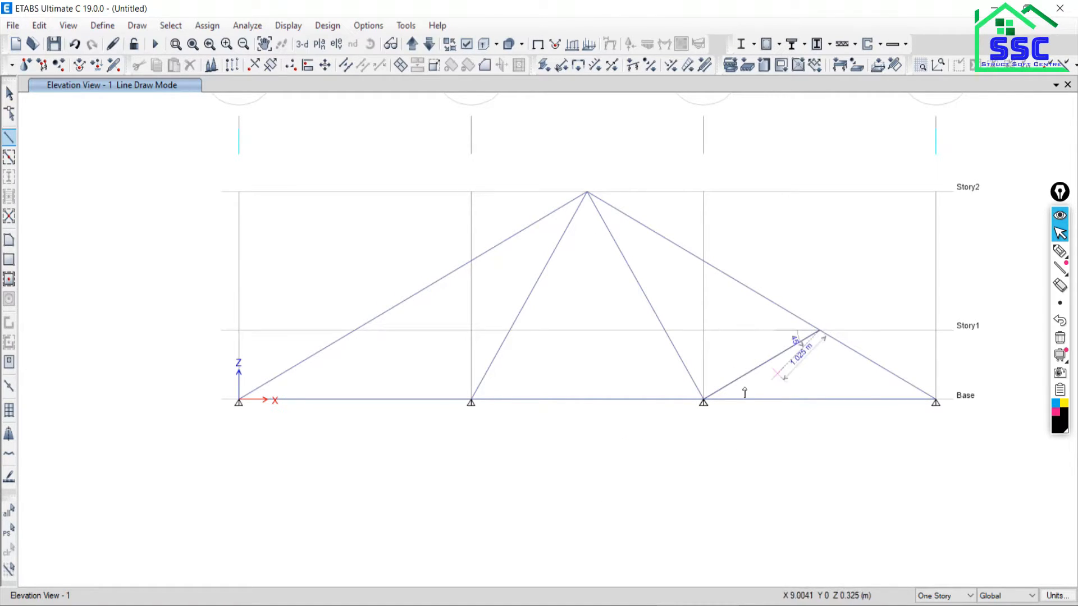
key("Escape")
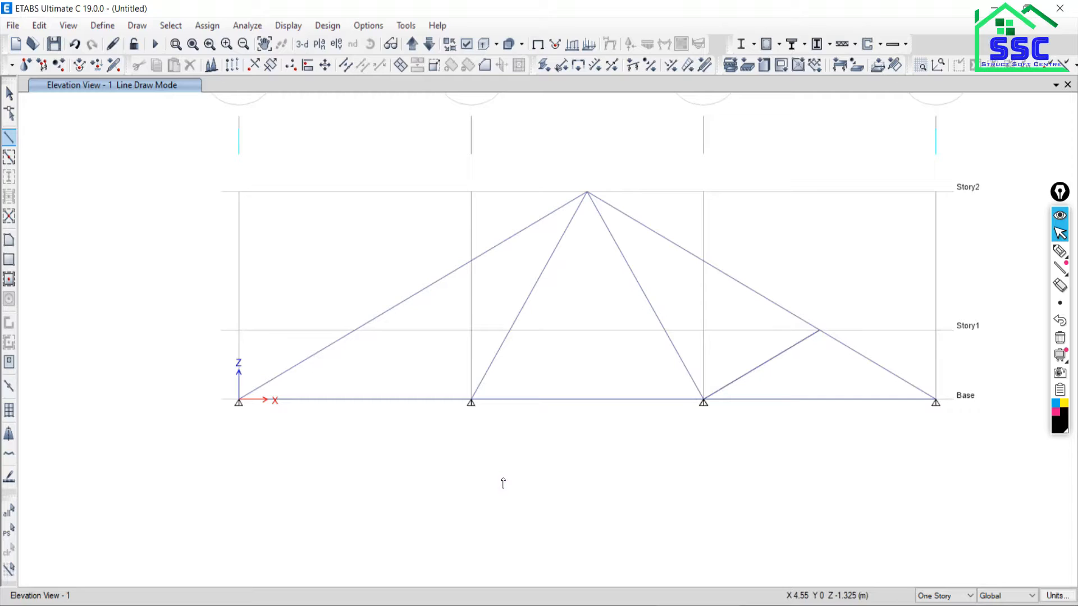
left_click(471, 402)
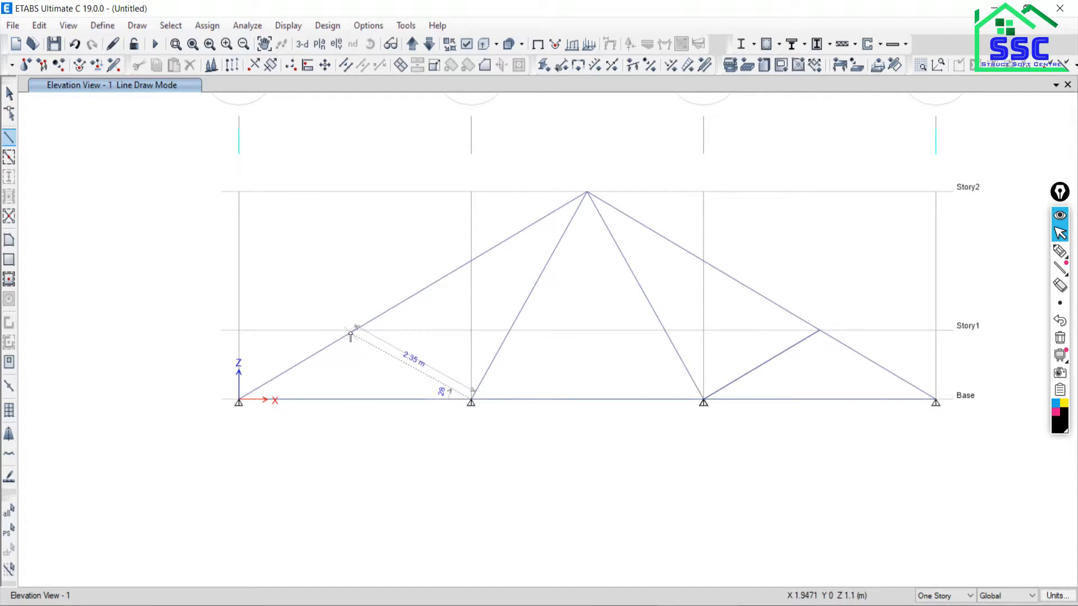
left_click(354, 331)
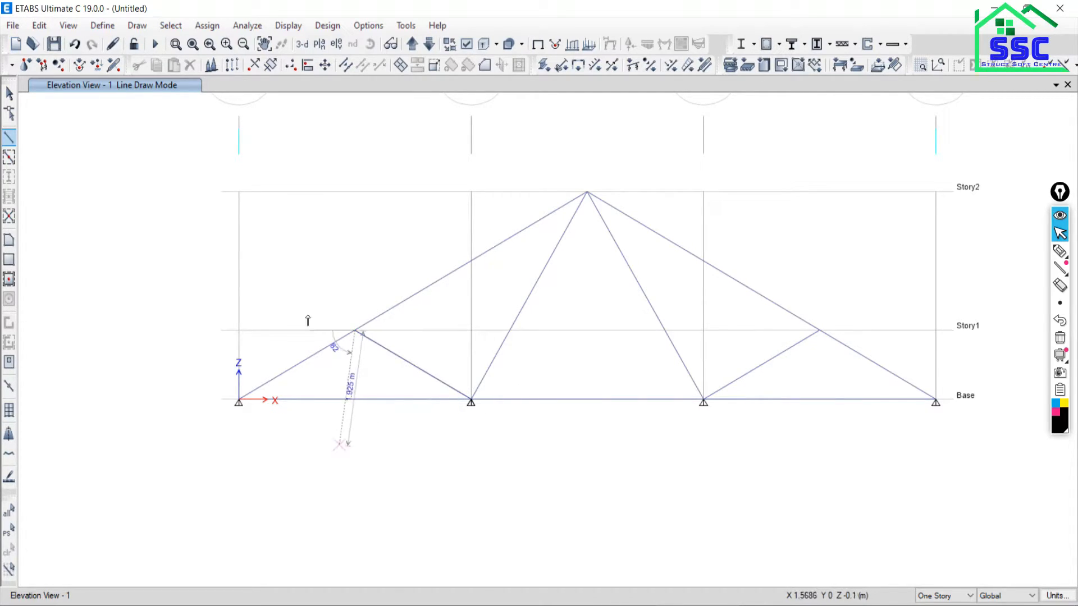
key("Escape")
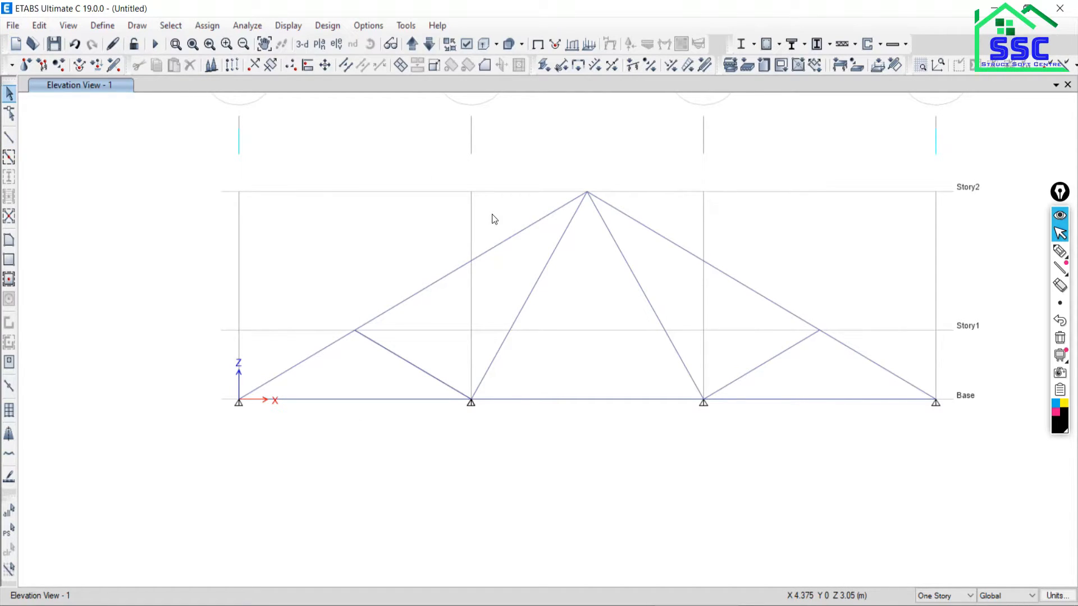
Switch to the Word truss example and mark members AB, BC, CD, DE and EF, trace top chord AF, and circle joint G
key("alt+Tab")
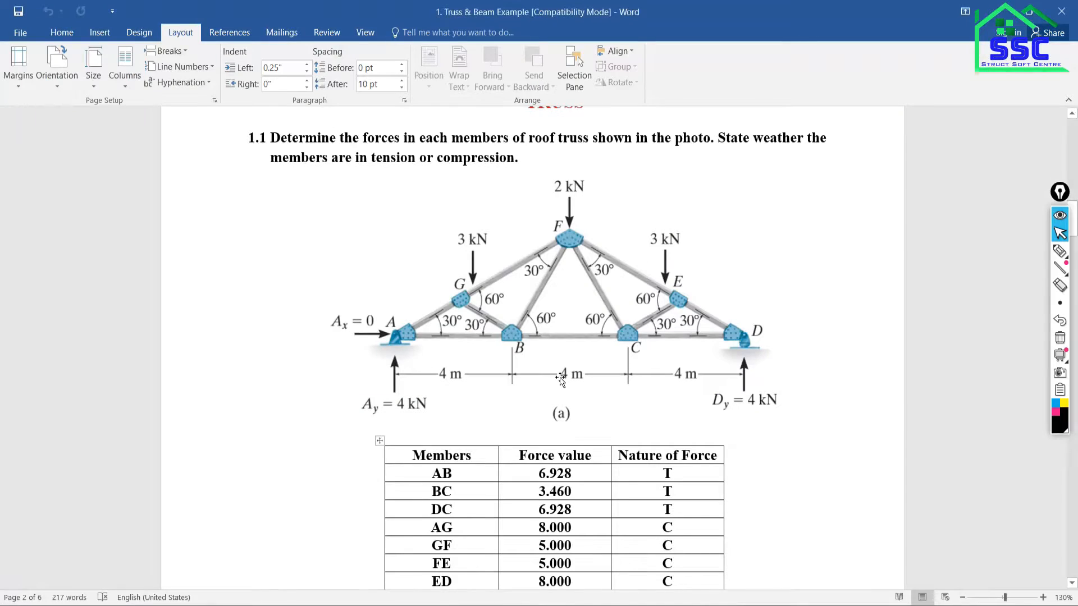
left_click(1060, 252)
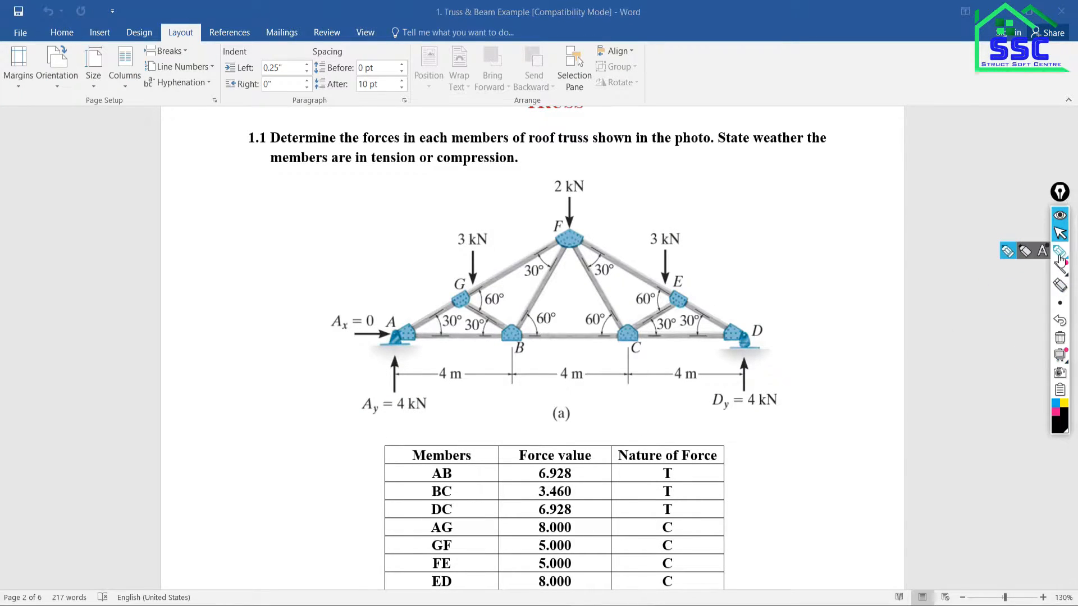
left_click(1060, 253)
left_click_drag(473, 330, 463, 346)
left_click_drag(580, 331, 559, 348)
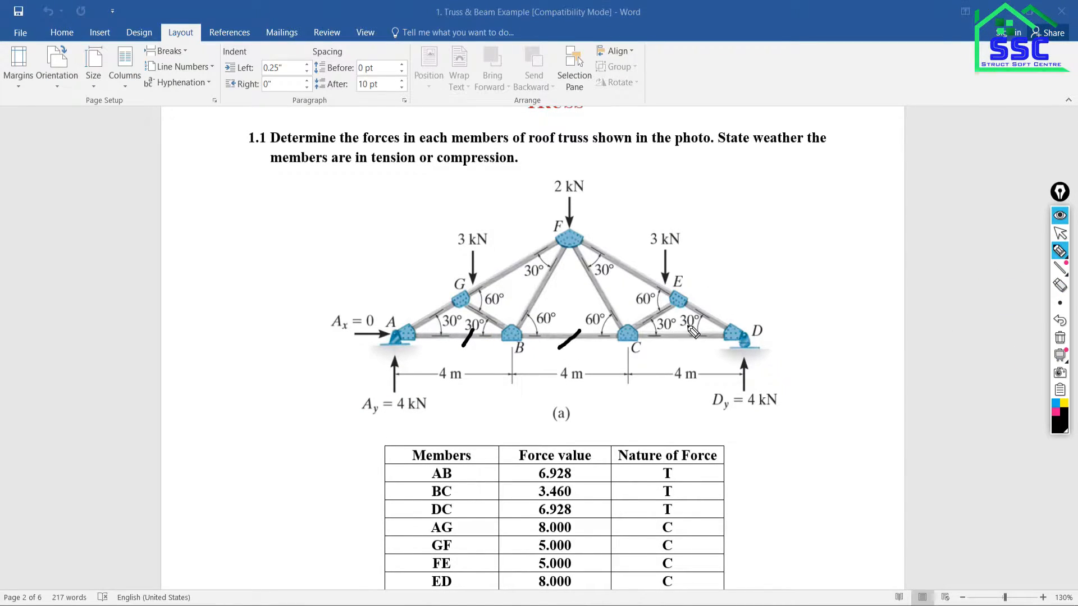
left_click_drag(693, 324, 671, 352)
left_click_drag(709, 305, 694, 321)
left_click_drag(639, 265, 610, 291)
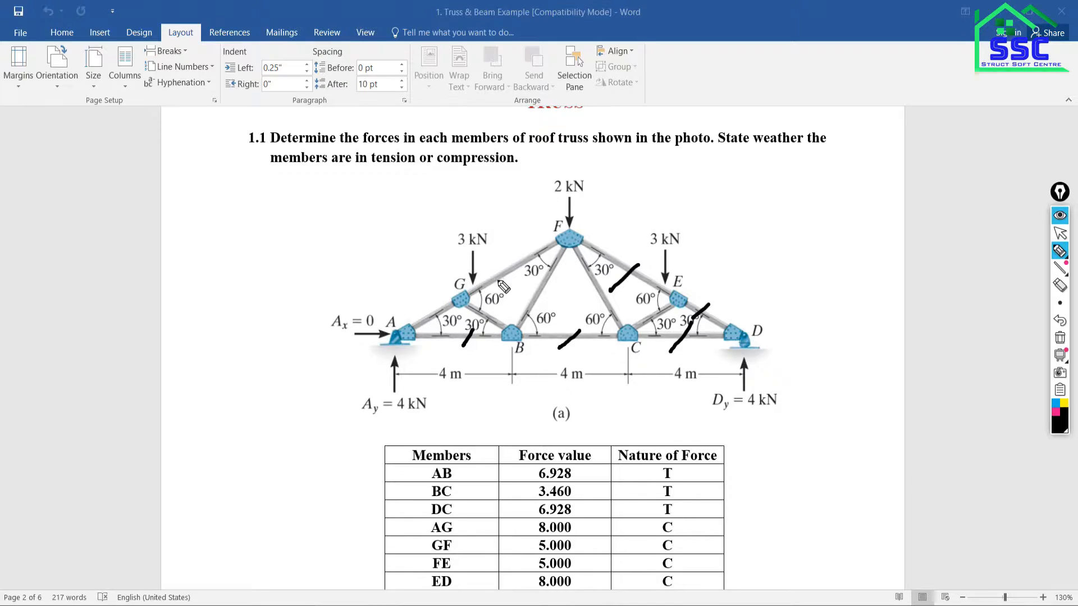
mouse_move(571, 235)
left_mouse_down()
mouse_move(404, 335)
mouse_move(566, 240)
left_mouse_up()
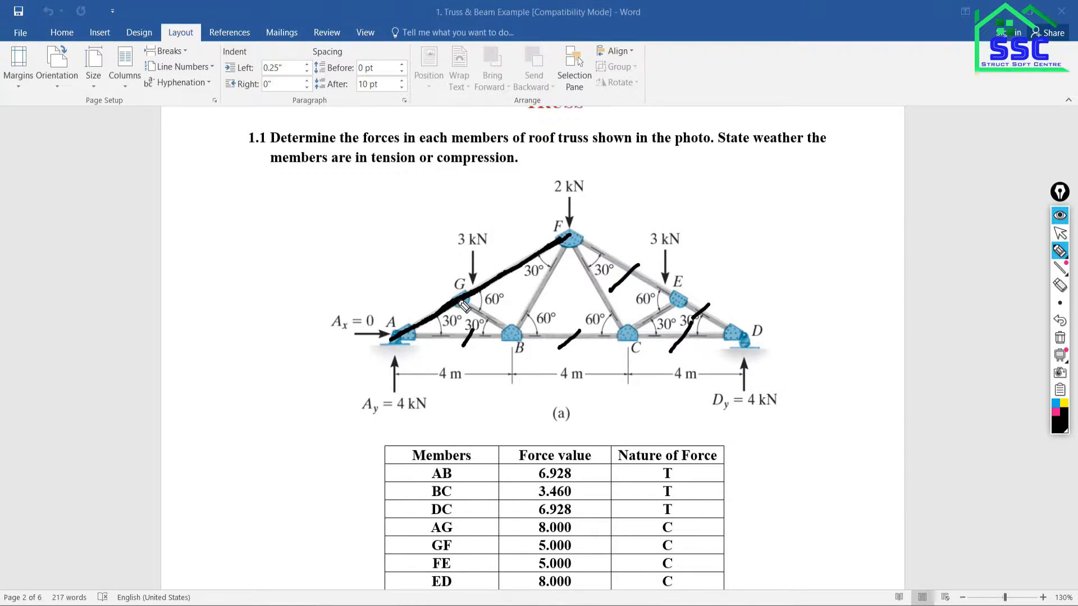
mouse_move(463, 284)
left_mouse_down()
mouse_move(448, 301)
mouse_move(482, 315)
mouse_move(473, 286)
left_mouse_up()
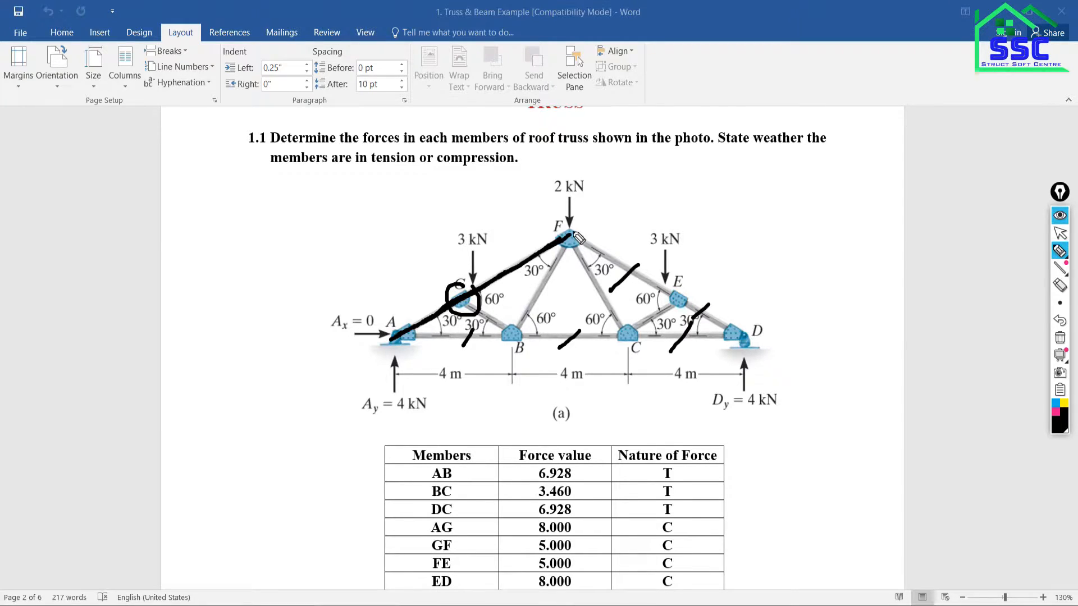
Trace top chord FD and circle joint E on the truss figure with the pen
left_click_drag(574, 233, 737, 331)
mouse_move(687, 287)
left_mouse_down()
mouse_move(668, 297)
mouse_move(689, 283)
left_mouse_up()
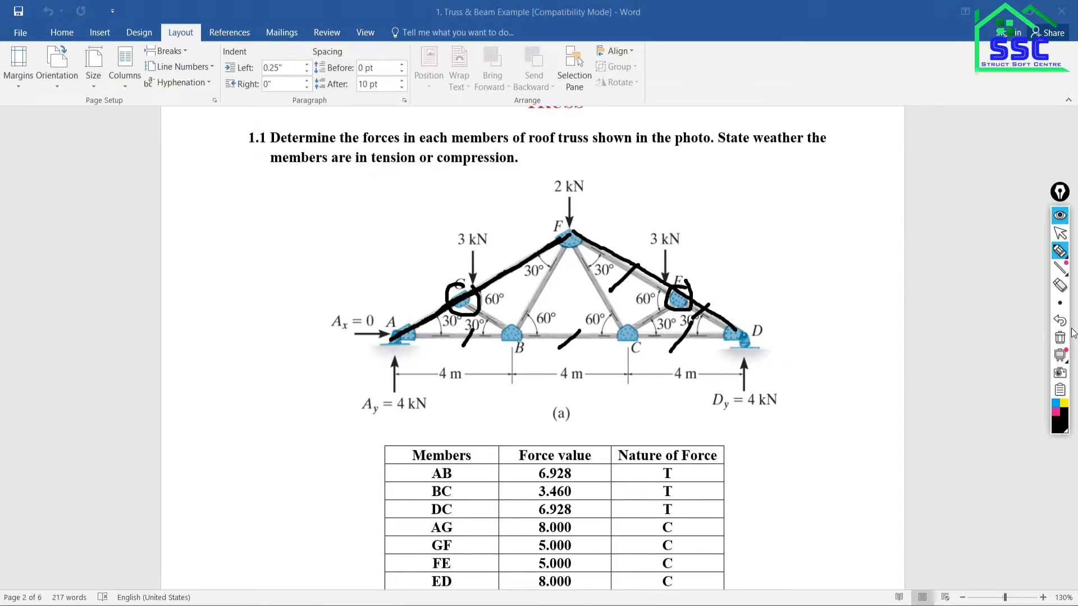
left_click(1060, 233)
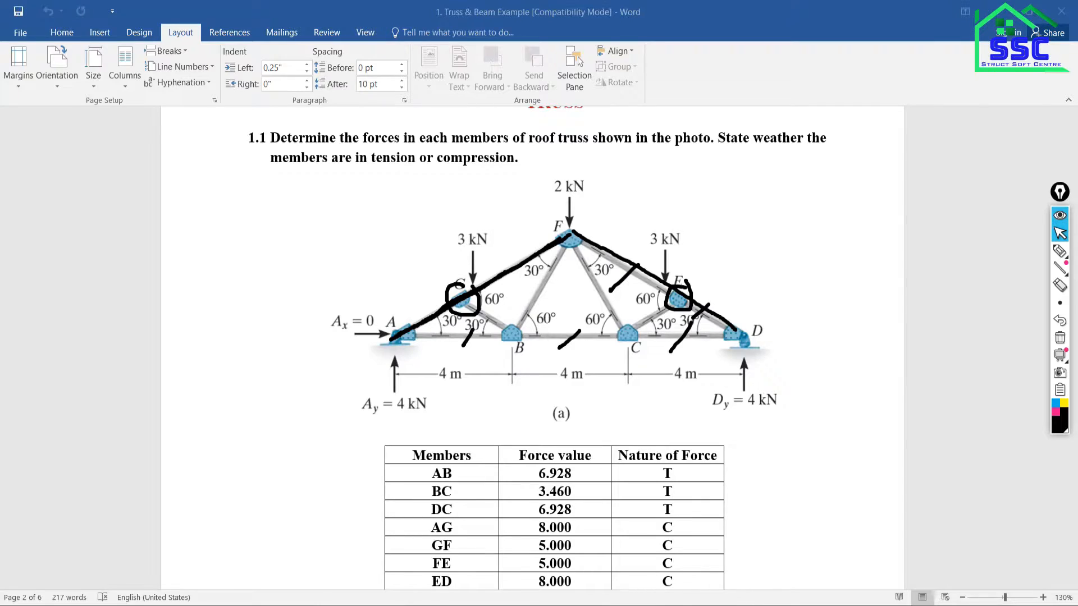
Switch back to ETABS, clear the pen marks, and select the right sloping chord to check its extent
key("alt+Tab")
left_click(1059, 341)
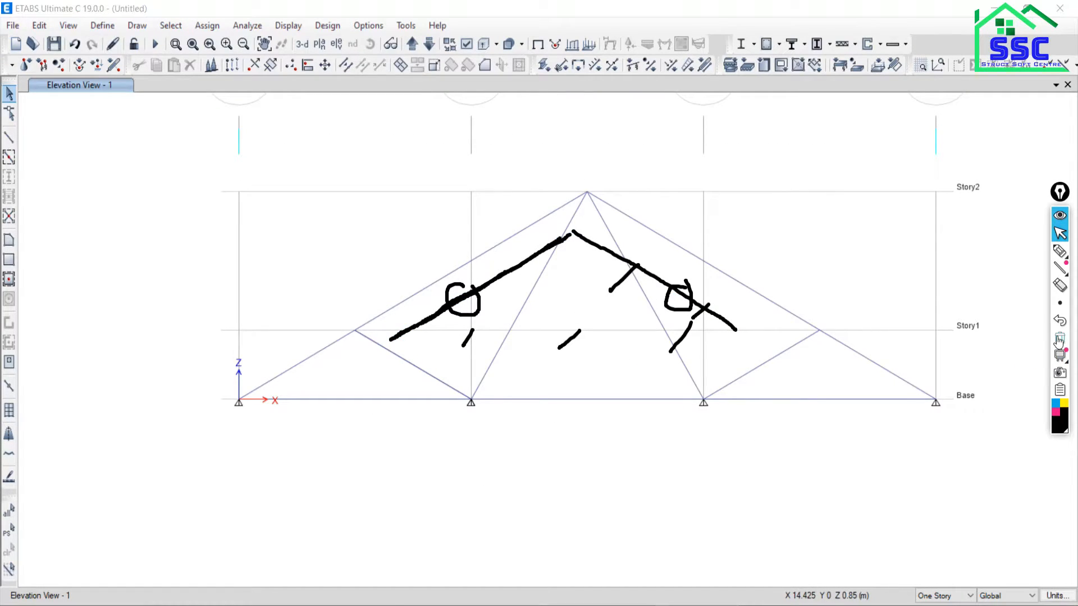
left_click(780, 308)
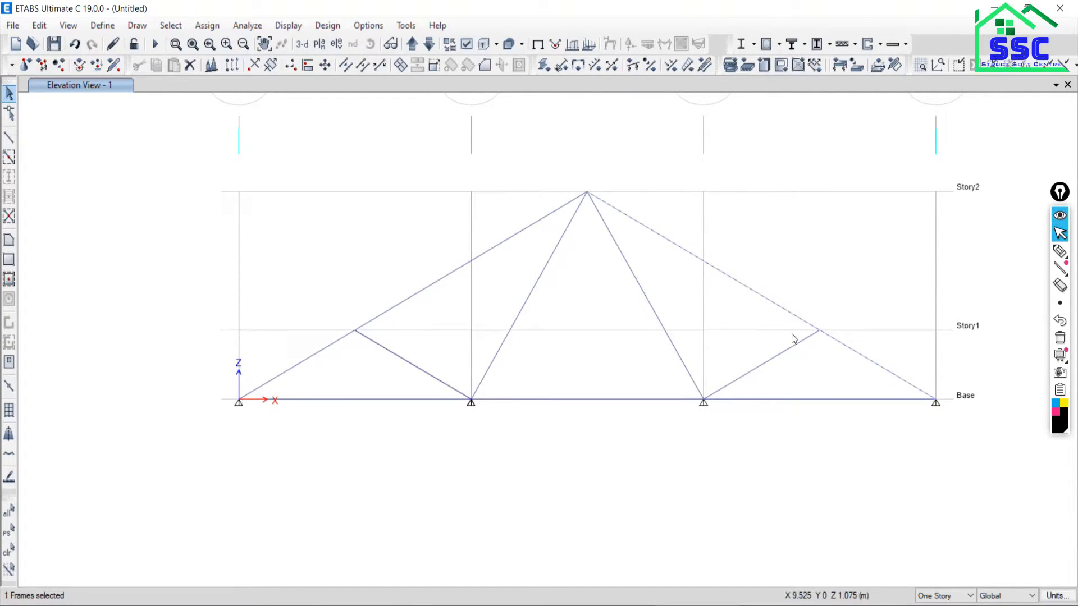
left_click(781, 309)
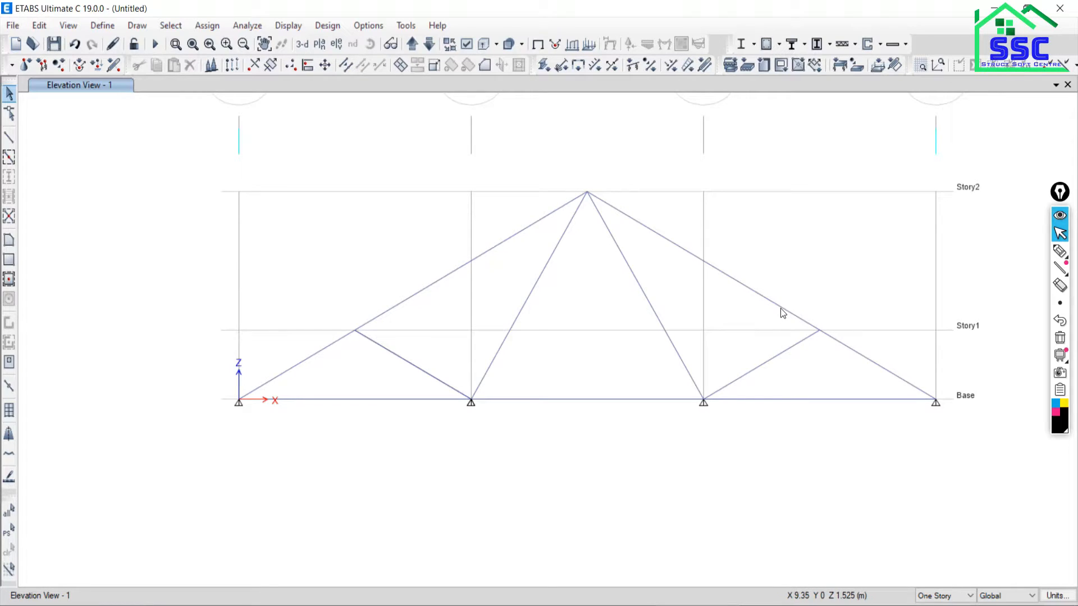
left_click(781, 309)
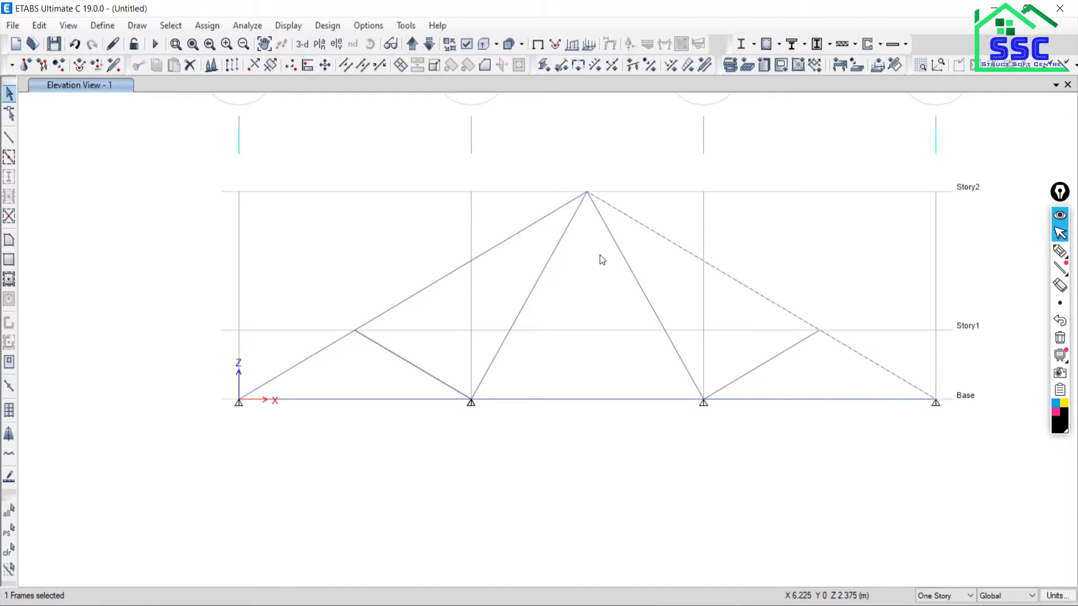
left_click(777, 308)
left_click(777, 309)
left_click(398, 307)
left_click(819, 331)
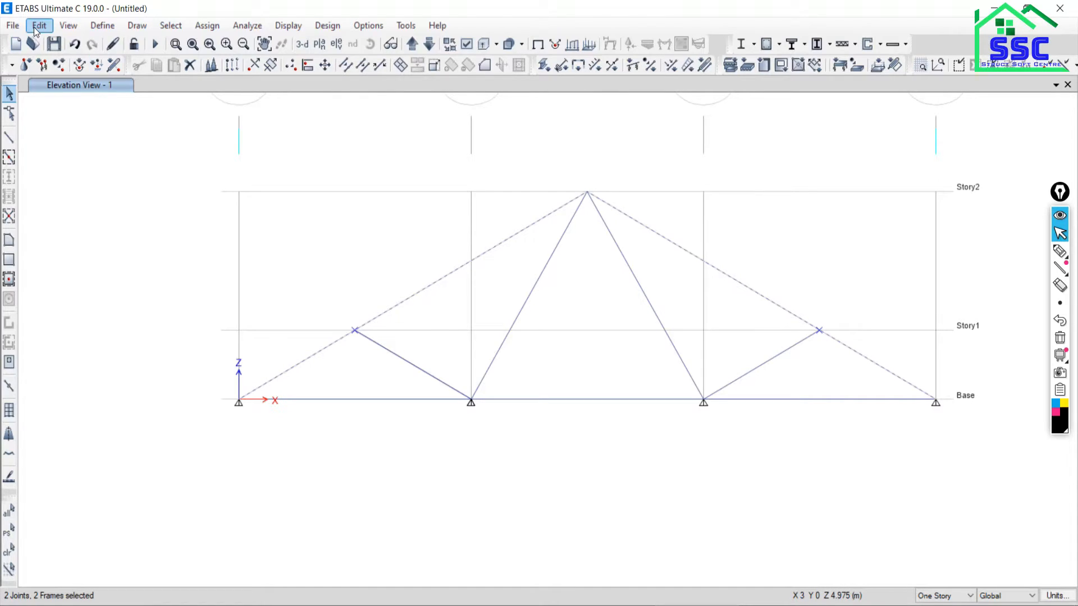
left_click(9, 552)
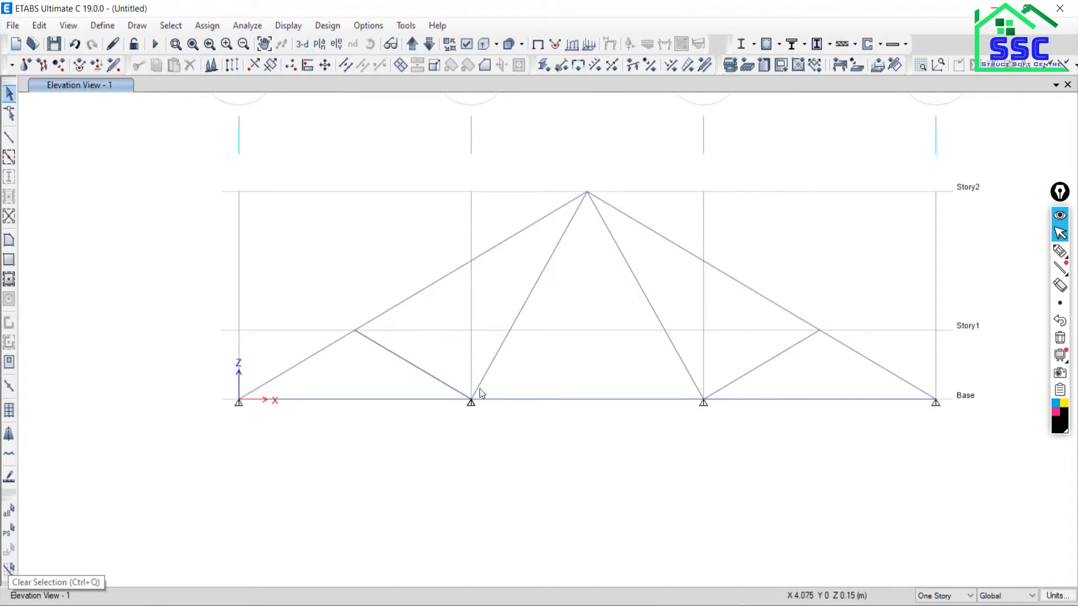
left_click(433, 283)
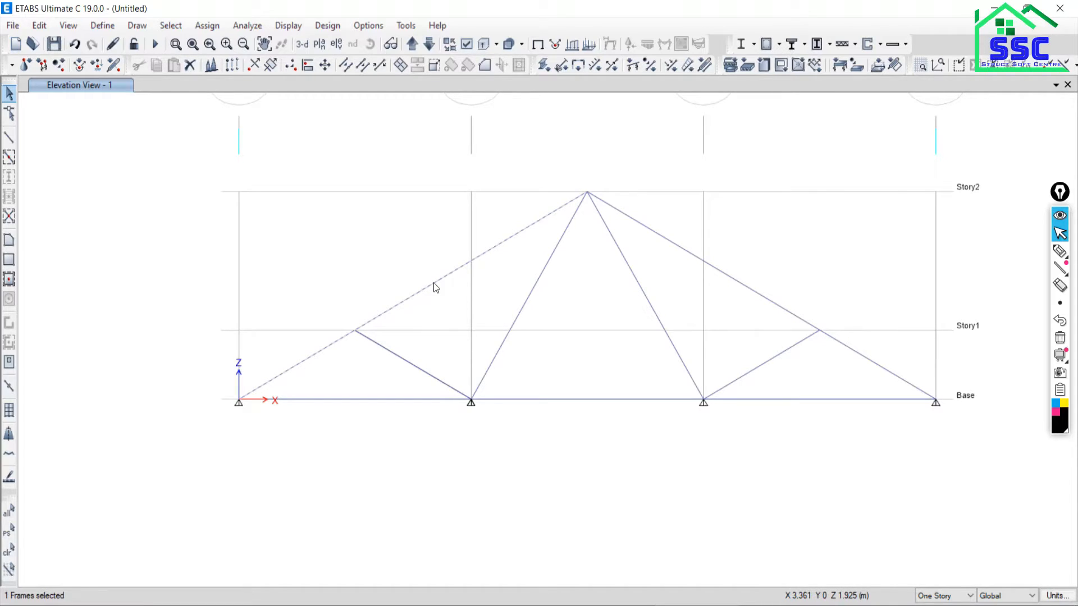
left_click(355, 331)
left_click(40, 26)
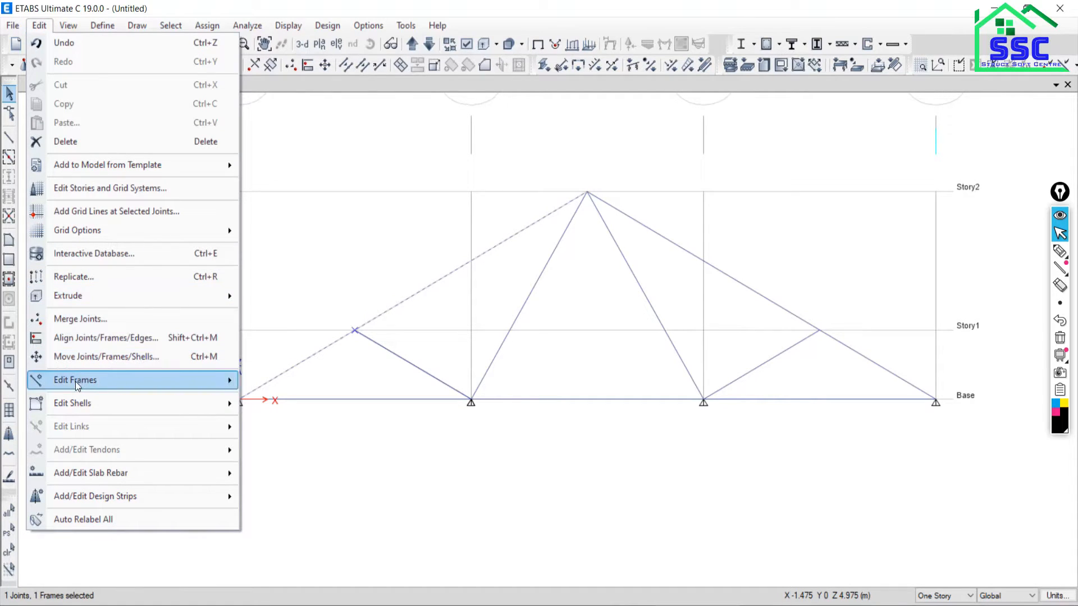
mouse_move(70, 387)
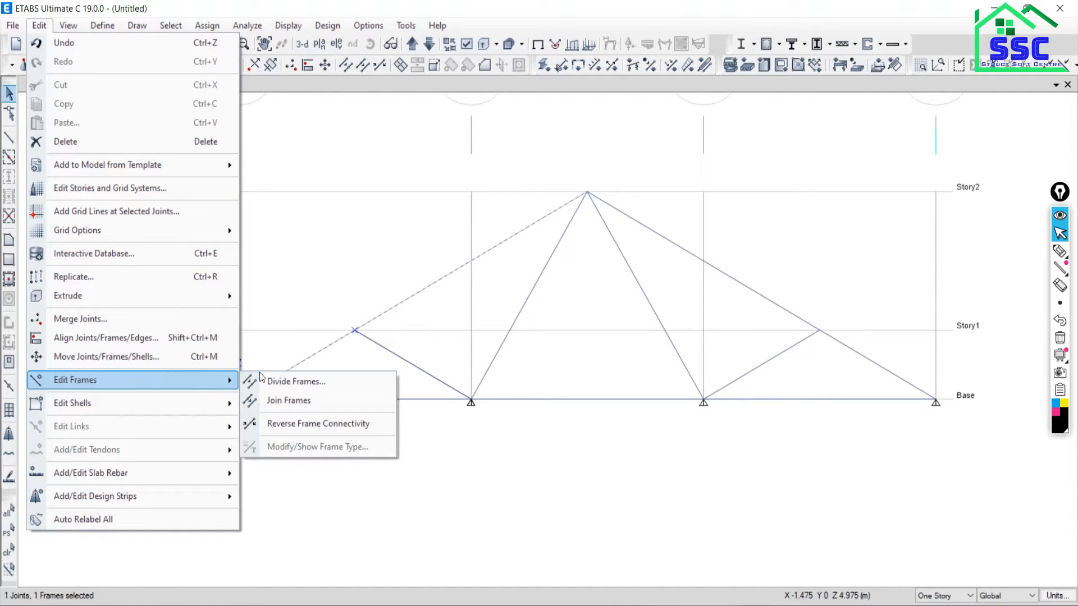
left_click(284, 383)
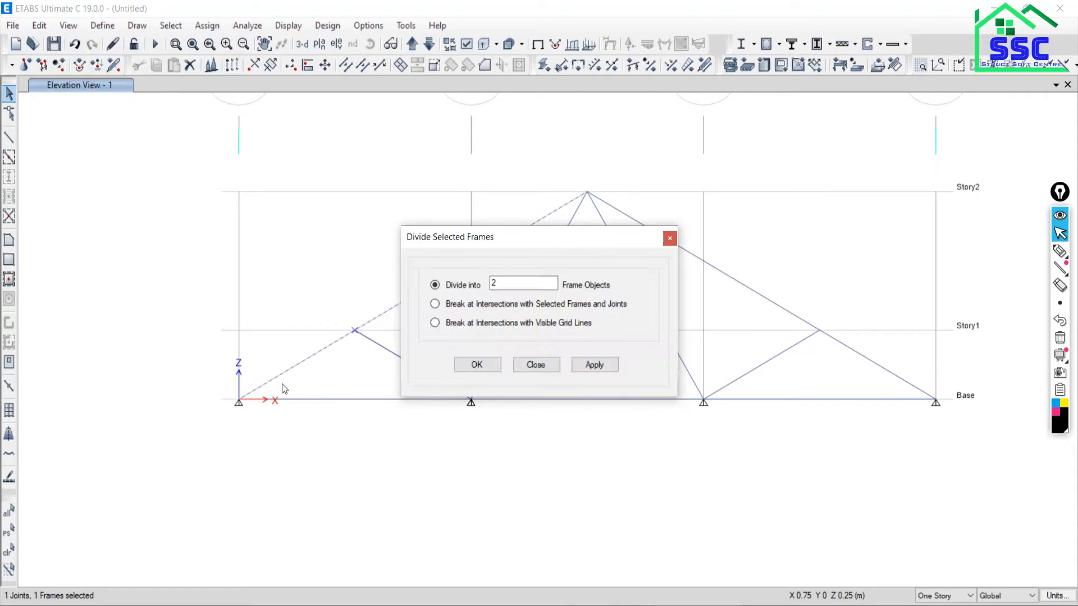
left_click_drag(546, 245, 214, 185)
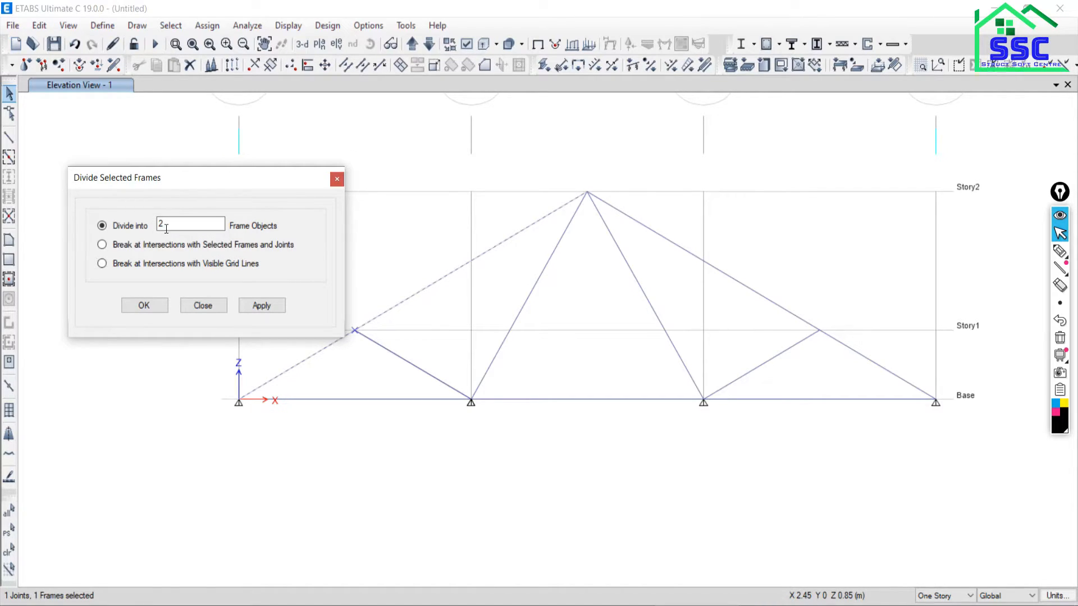
left_click(203, 305)
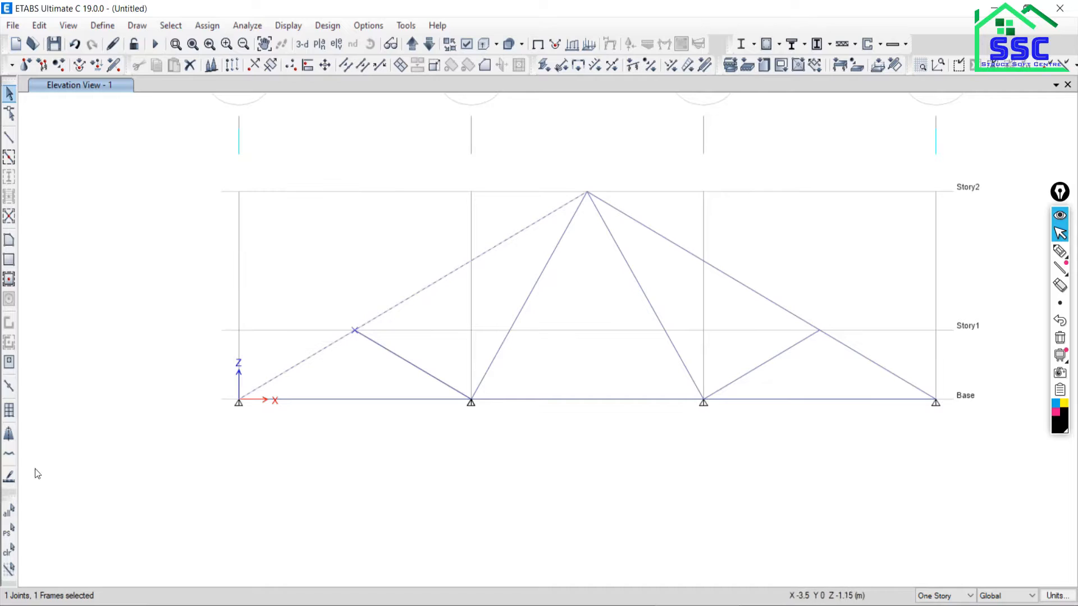
left_click(8, 552)
mouse_move(1072, 251)
left_click(1059, 253)
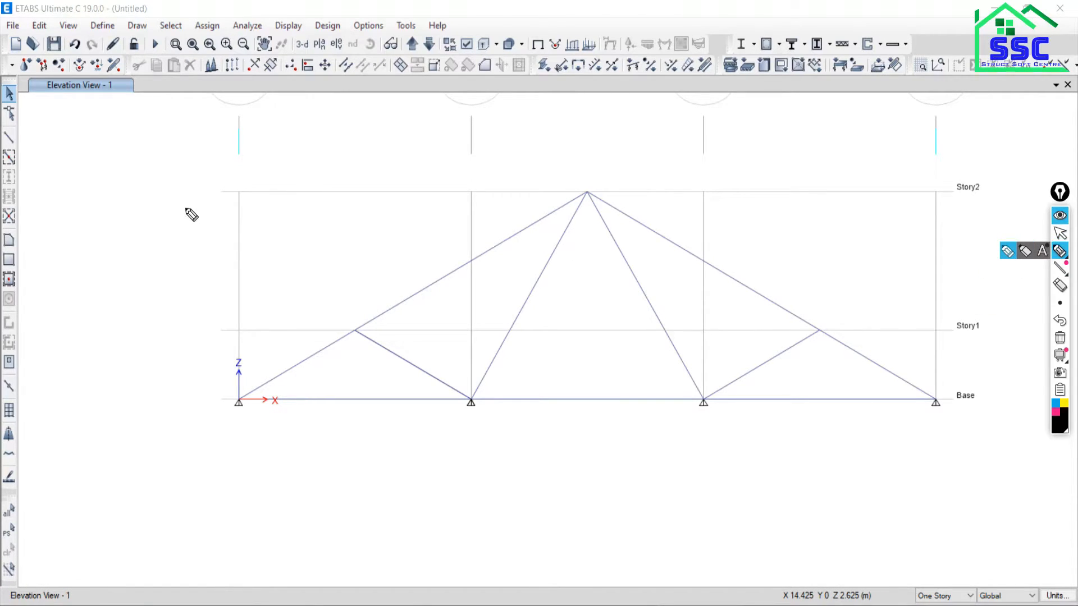
left_click_drag(163, 188, 455, 145)
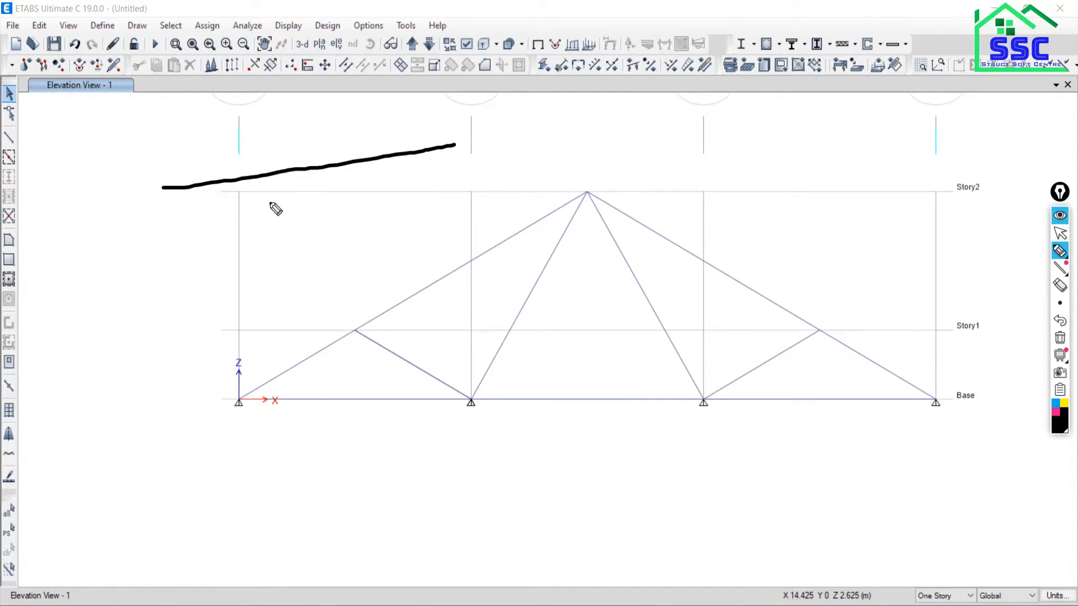
left_click(1060, 338)
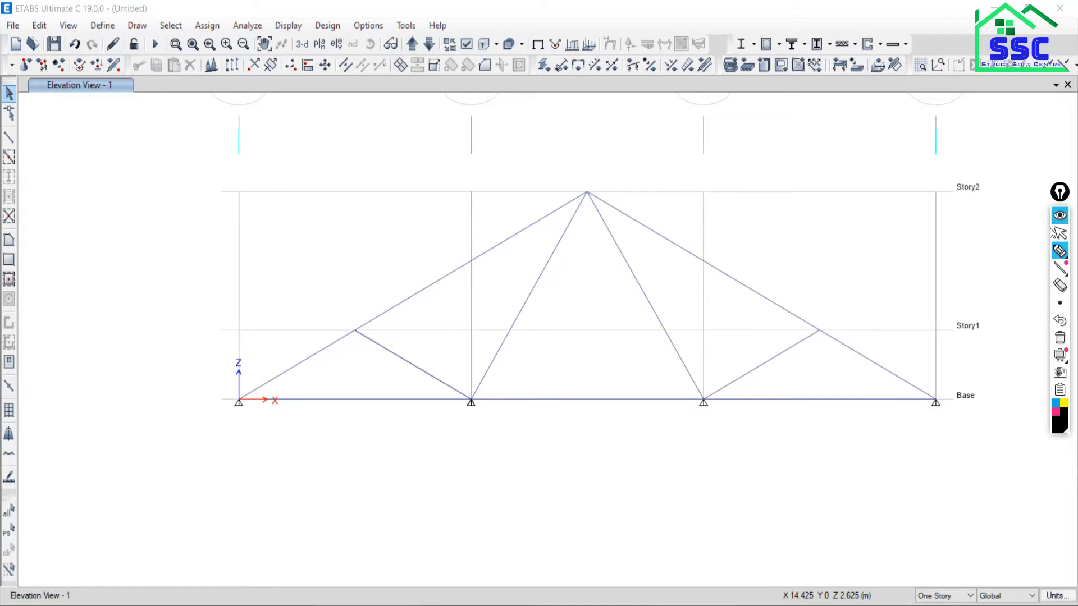
left_click(1061, 233)
Draw a slanted trial frame above the left half of the truss, crossing the Story2 line near the first grid line
left_click(9, 140)
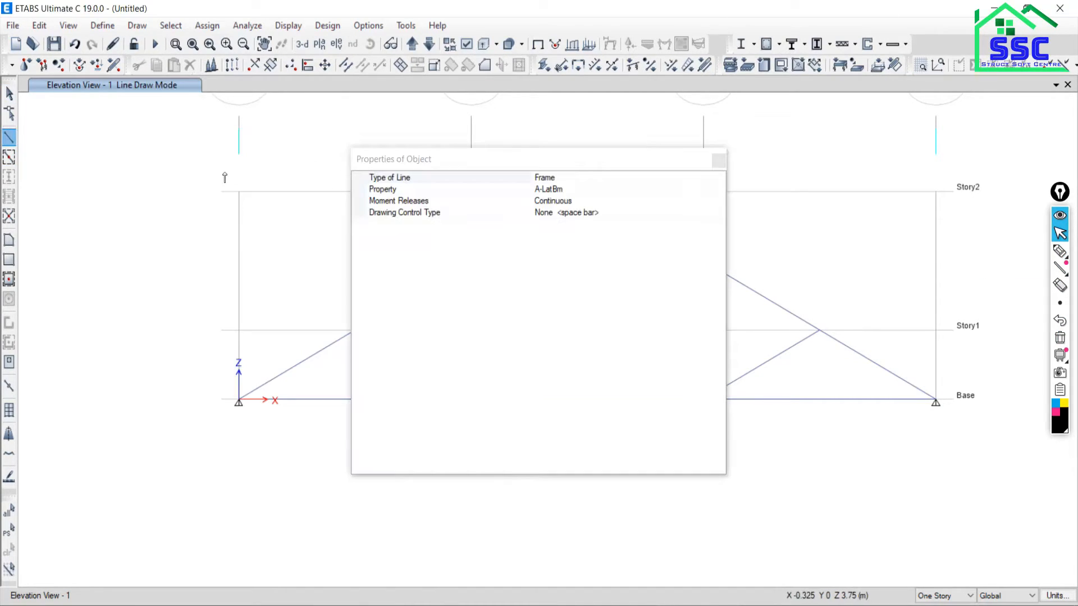
left_click(719, 162)
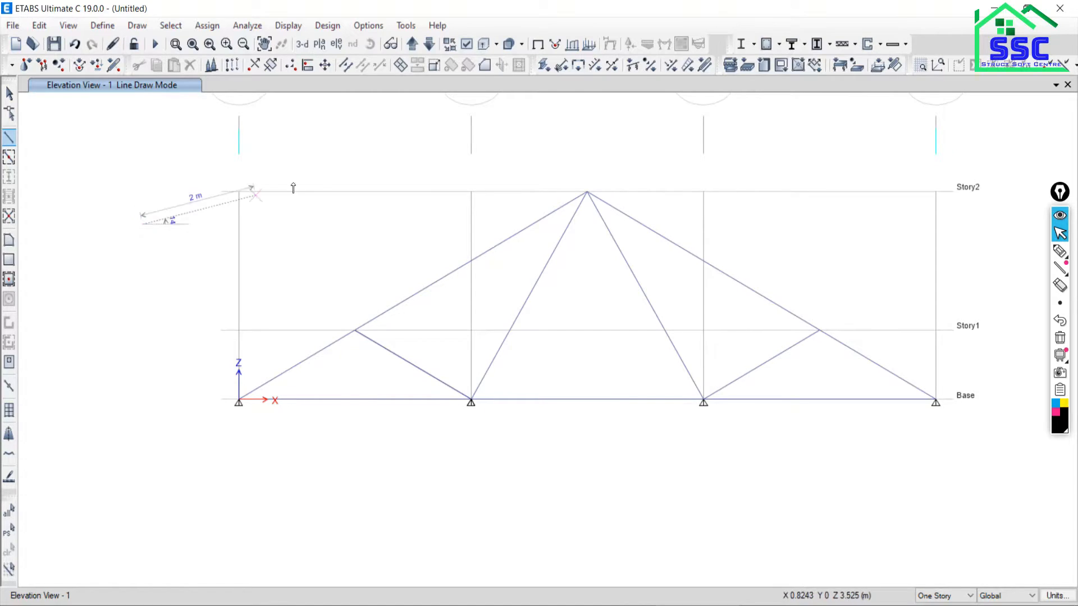
key("Escape")
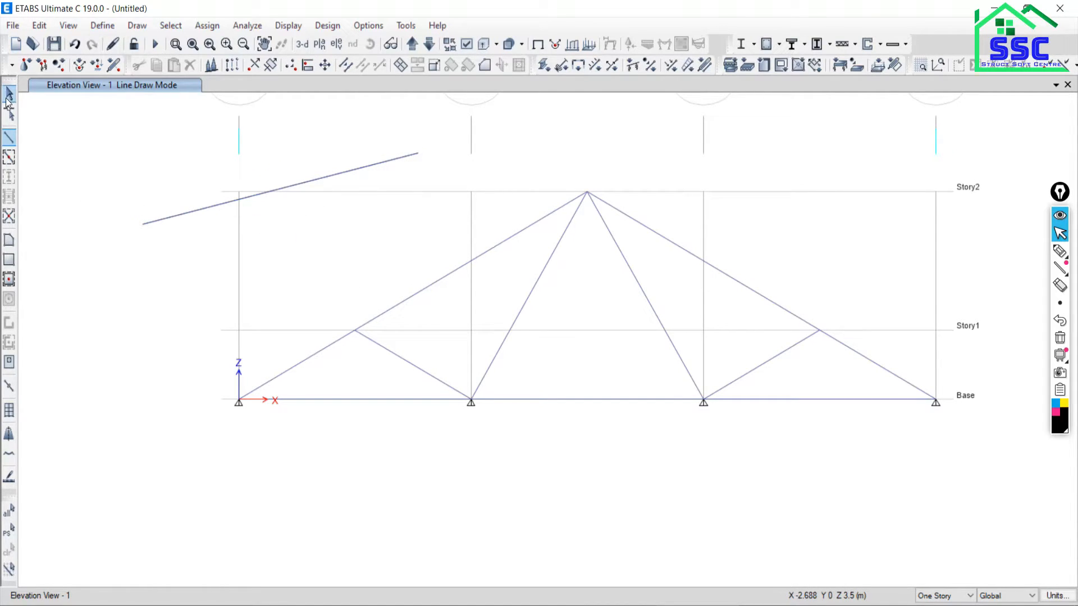
Divide the slanted trial frame above the truss into 5 frame objects
left_click(301, 186)
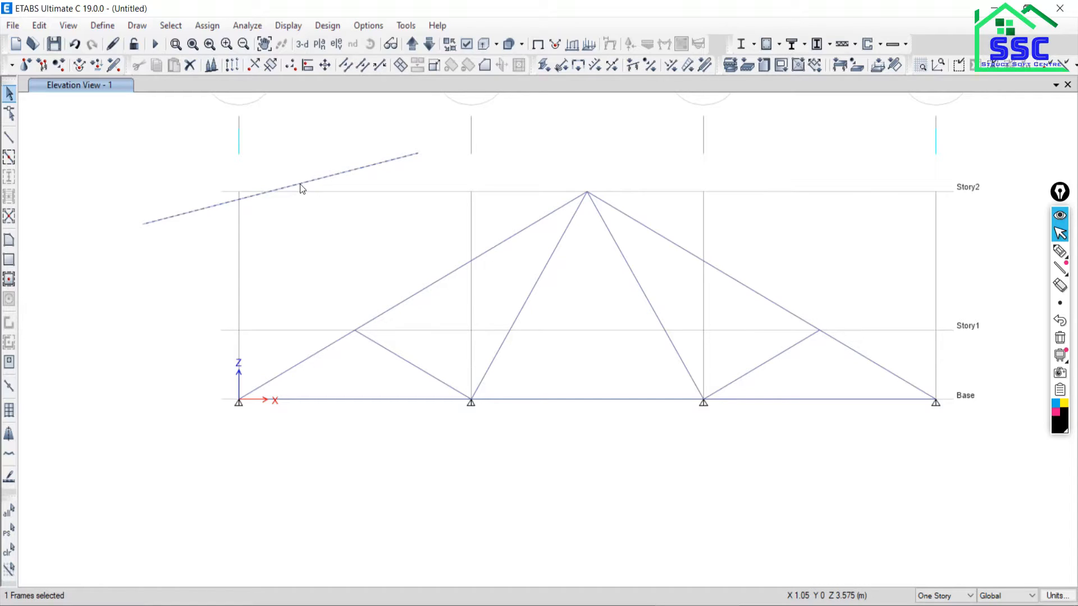
left_click(41, 26)
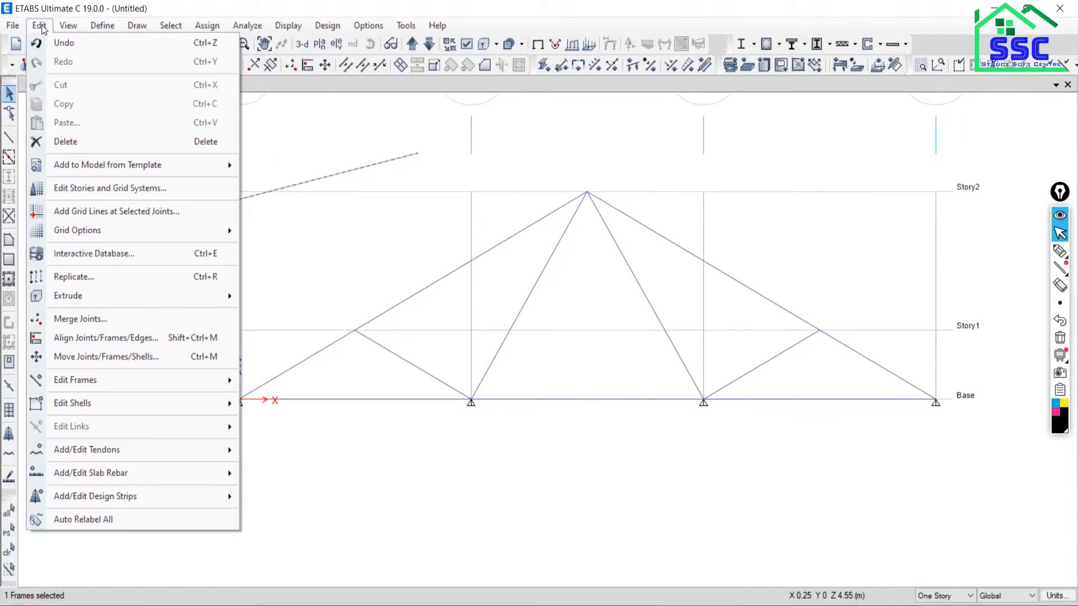
mouse_move(92, 382)
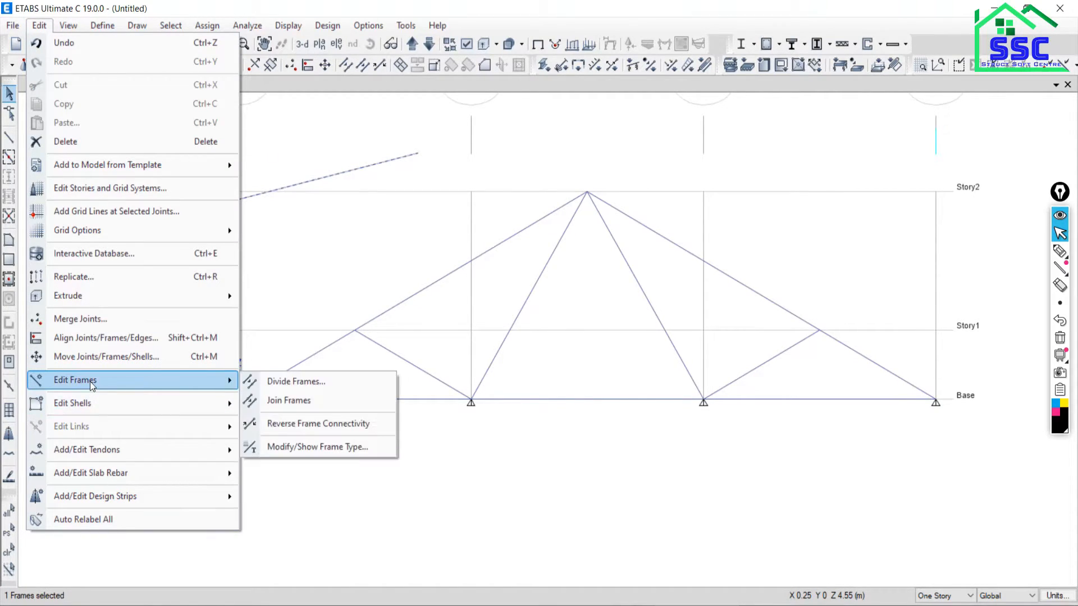
left_click(293, 384)
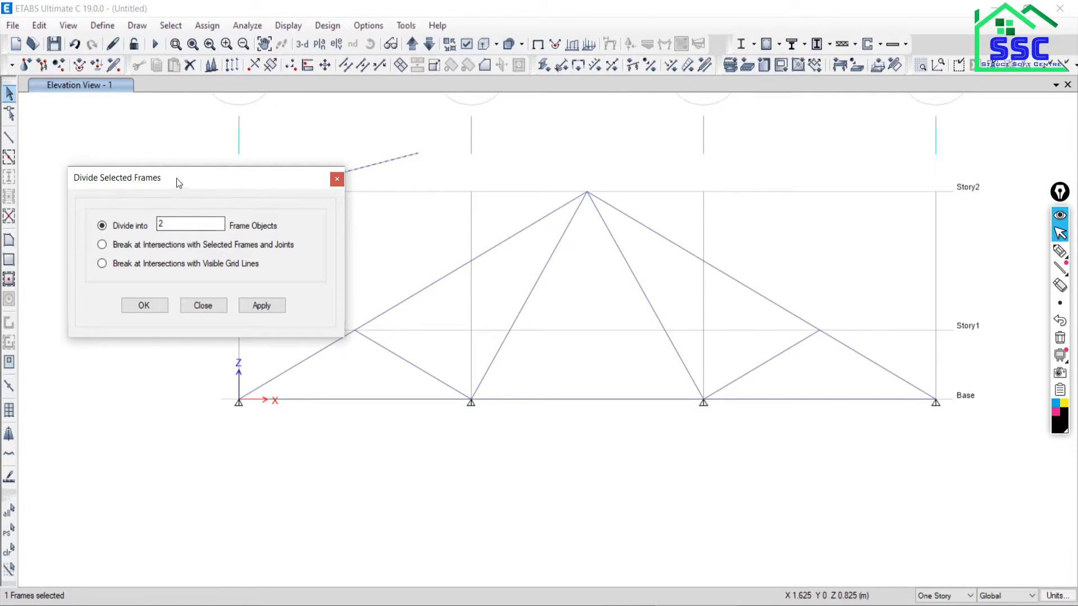
left_click_drag(176, 178, 697, 152)
double_click(696, 192)
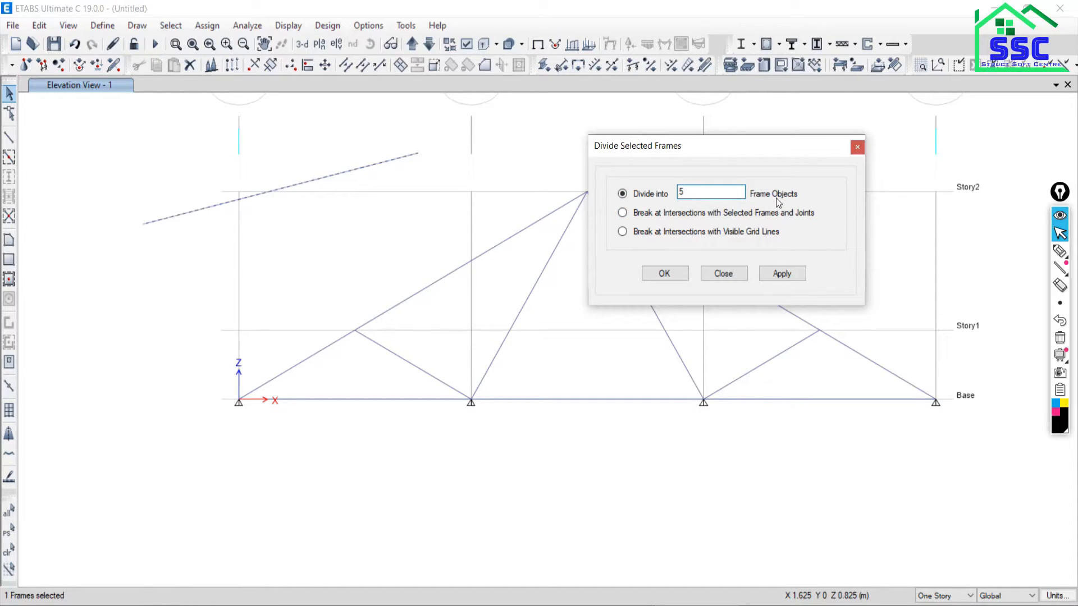
left_click(776, 278)
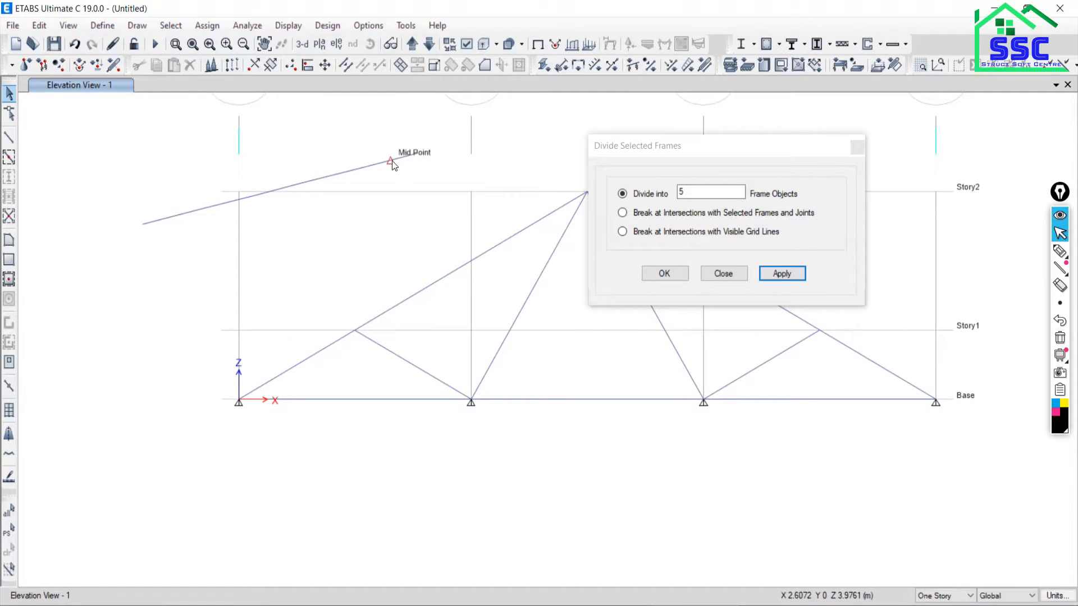
Check the trial frame's segments by selecting them, clear the selection, and undo the trial frame and its division
left_click(344, 174)
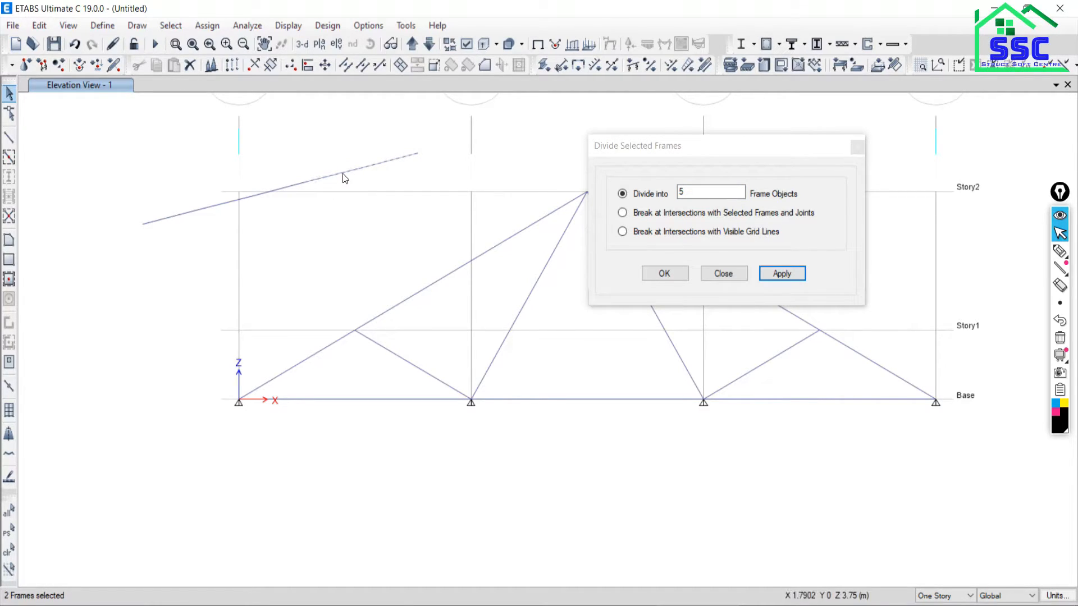
left_click(288, 187)
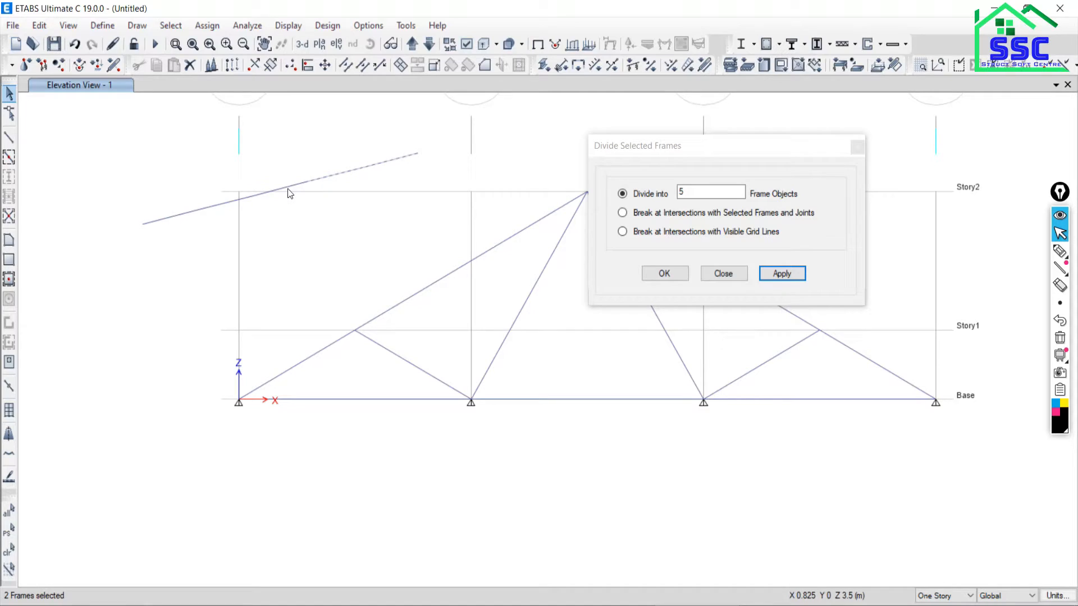
left_click(232, 201)
left_click(185, 212)
left_click(8, 550)
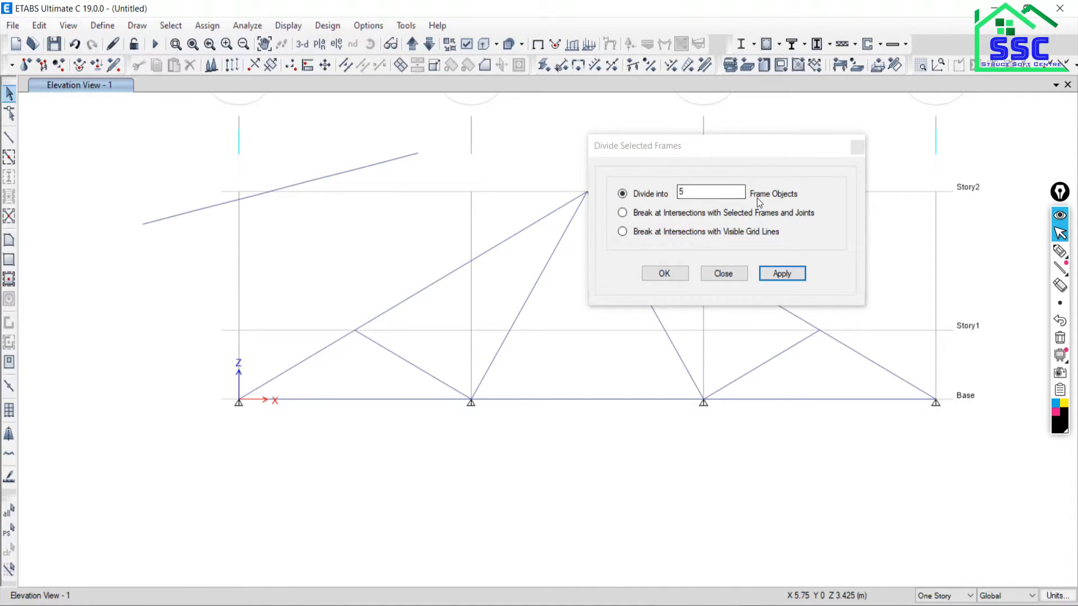
left_click(75, 45)
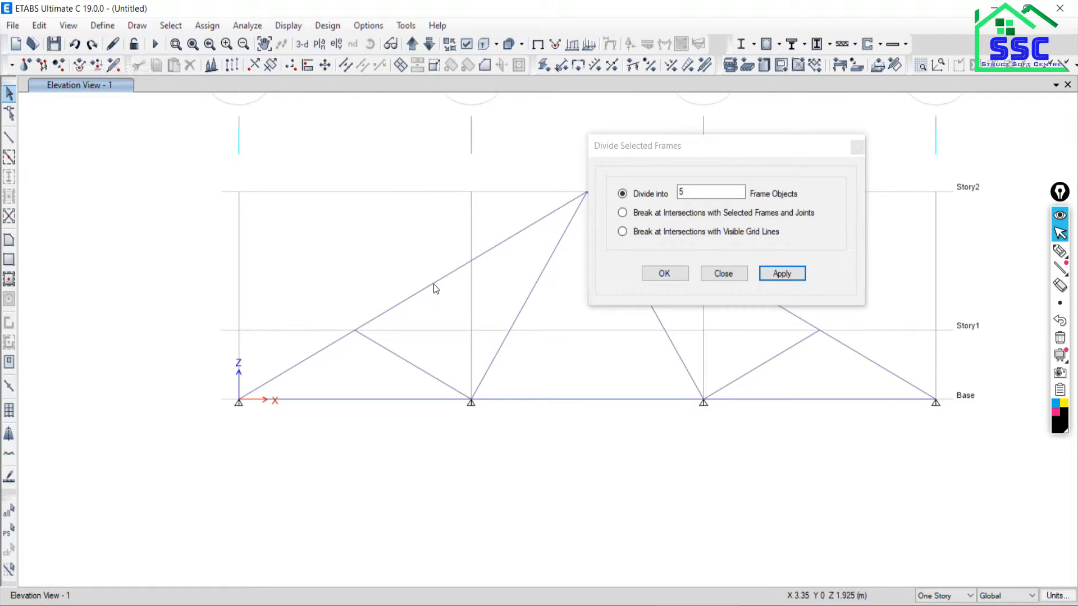
Break the left sloping chord at its Story1 web joint using intersections with selected frames and joints, and select the upper segment to check the split
left_click(435, 289)
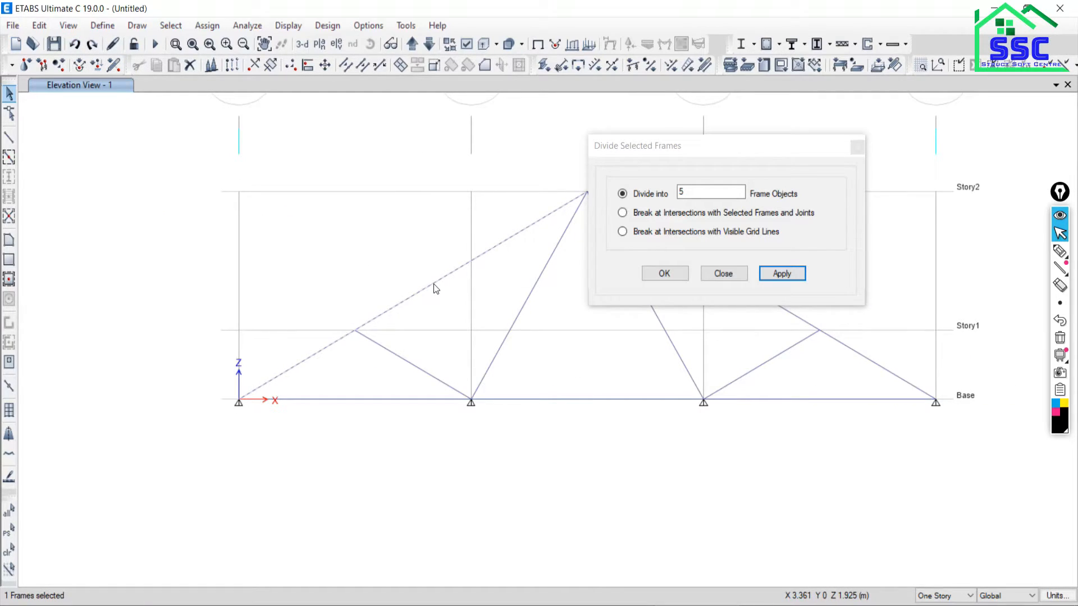
left_click(354, 332)
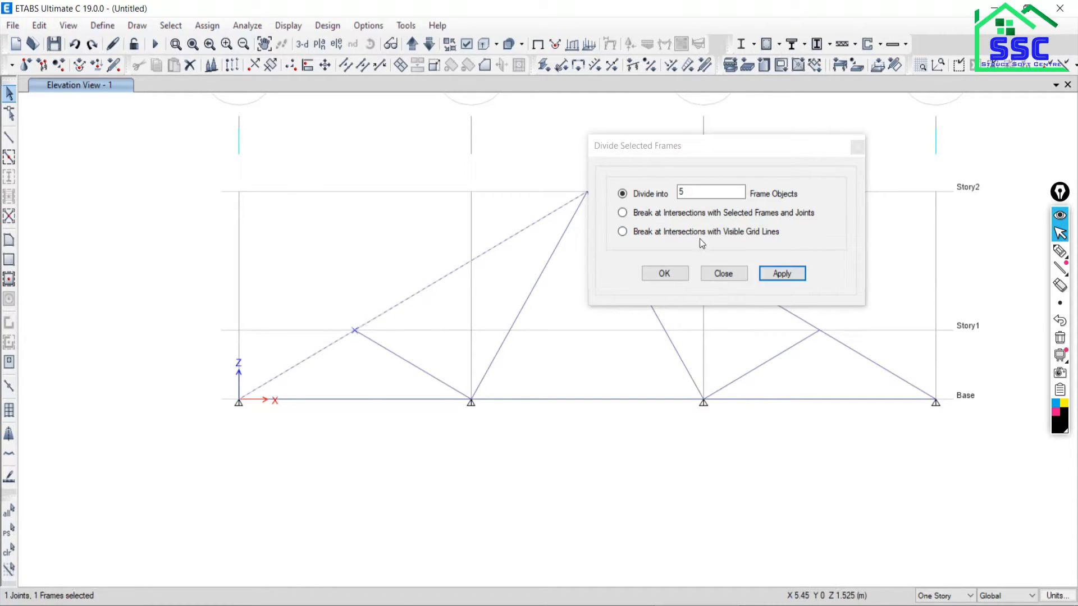
left_click(623, 214)
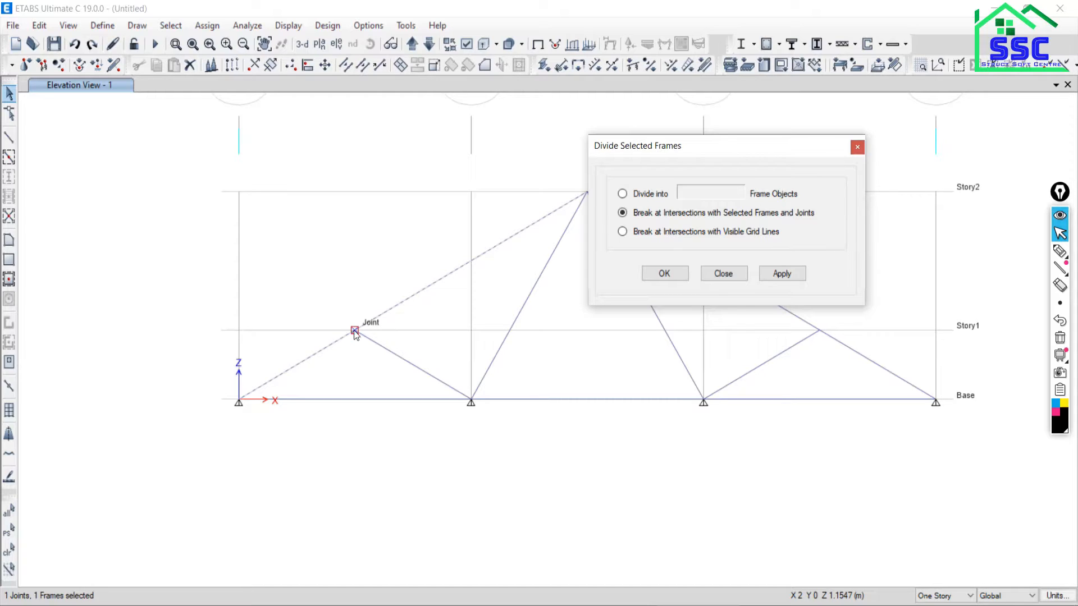
left_click(782, 273)
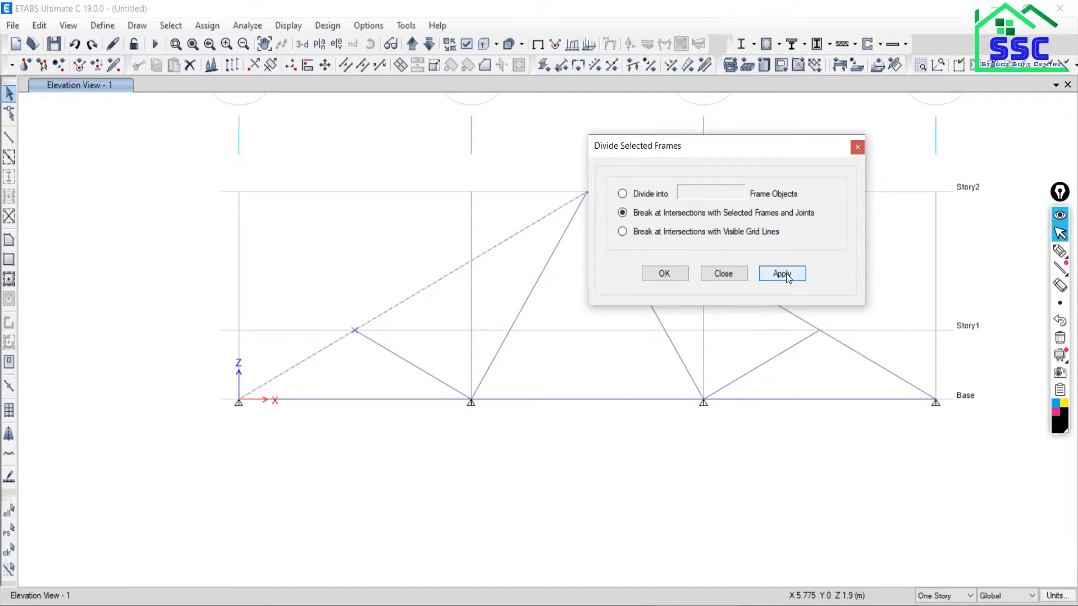
left_click(414, 295)
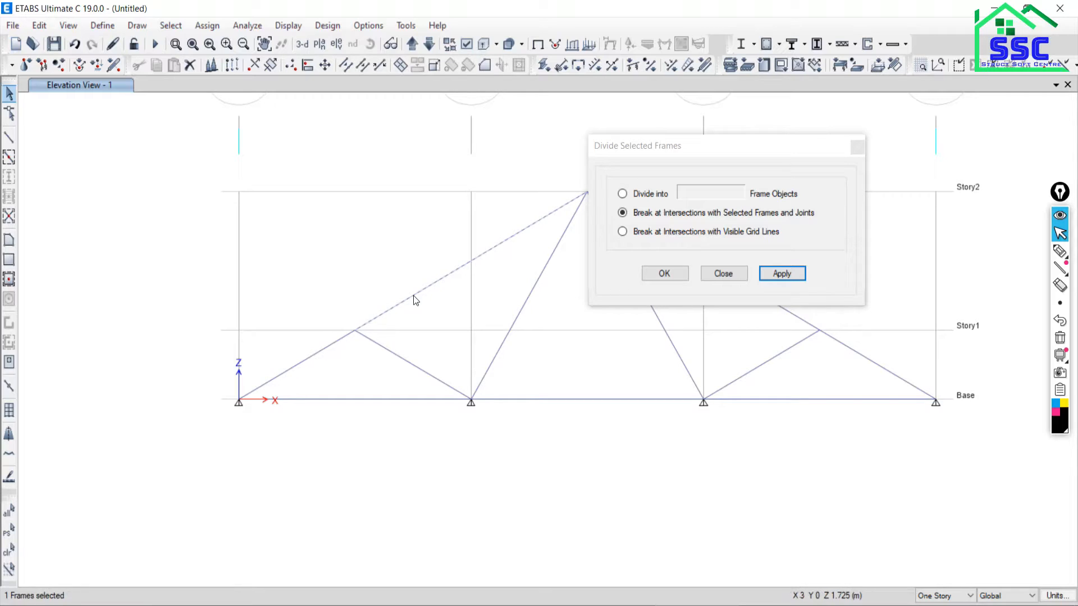
Check the left sloping chord's lower segment by selecting it, clear the selection, and finish the frame division
left_click(413, 295)
left_click(319, 349)
left_click(320, 349)
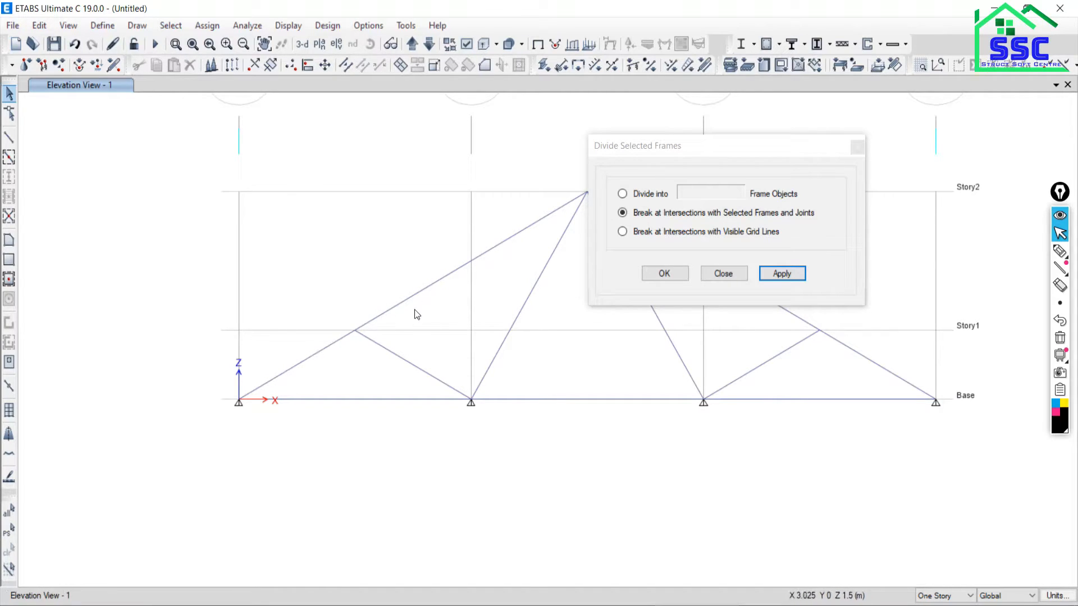
middle_click_drag(423, 312, 159, 344)
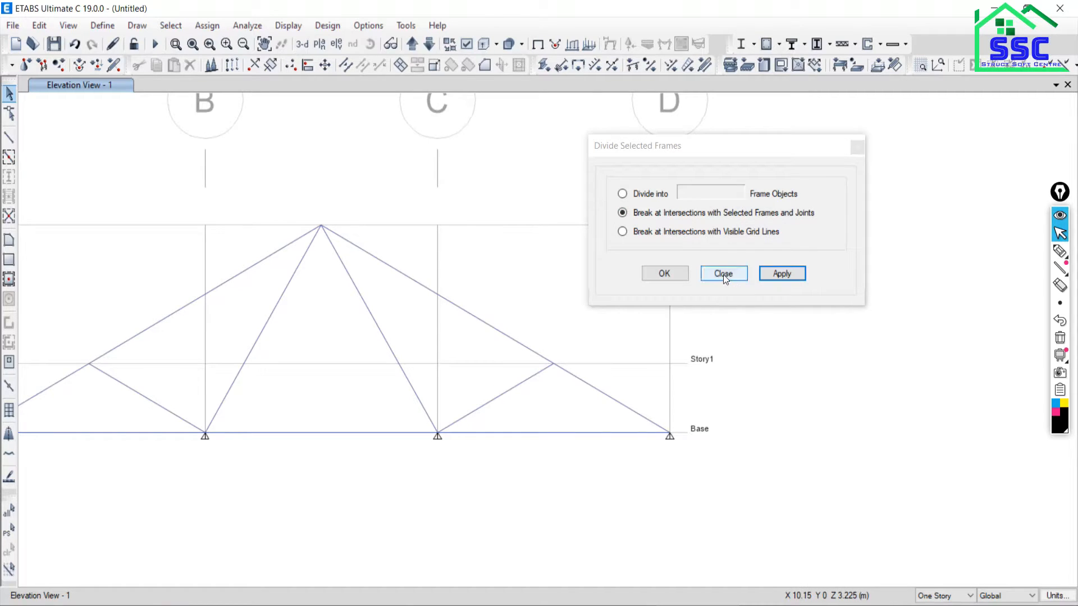
left_click(723, 273)
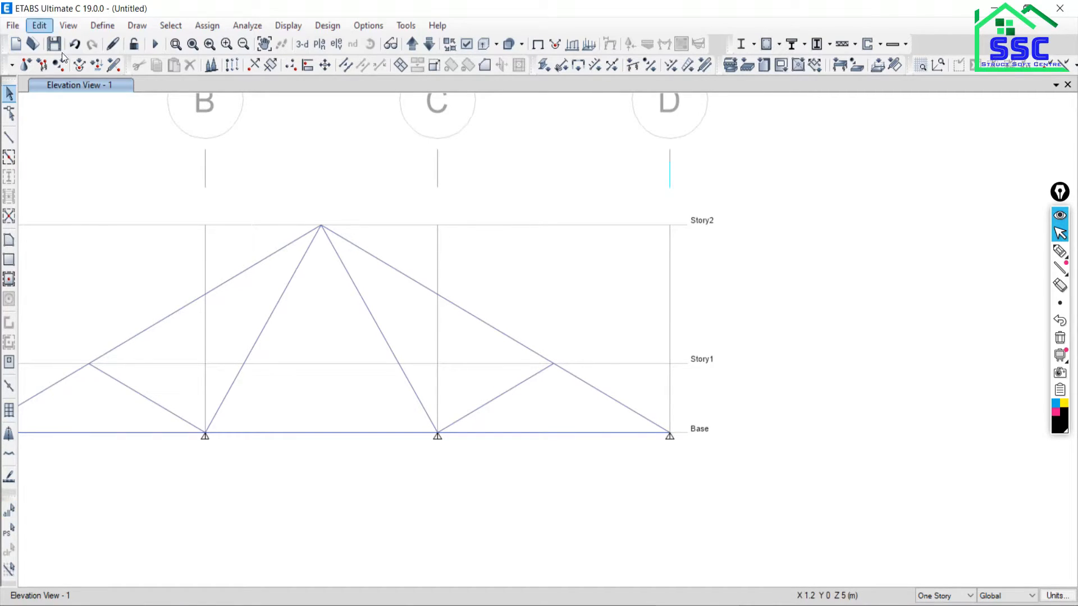
Undo the left sloping chord's division, and select the chord to check that it is one frame before deselecting it
middle_click_drag(100, 157, 450, 181)
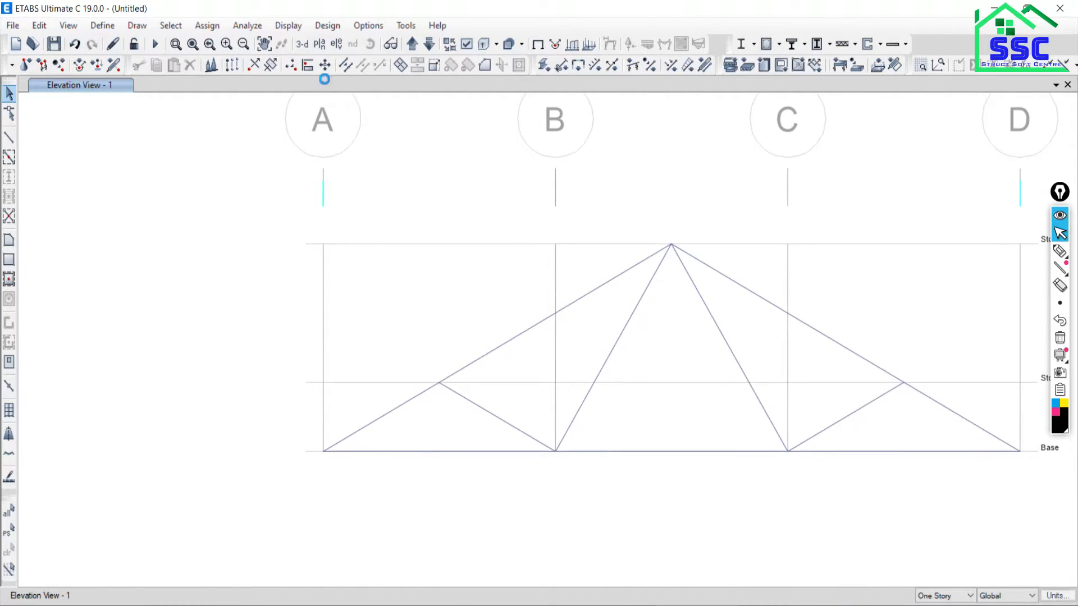
left_click(75, 45)
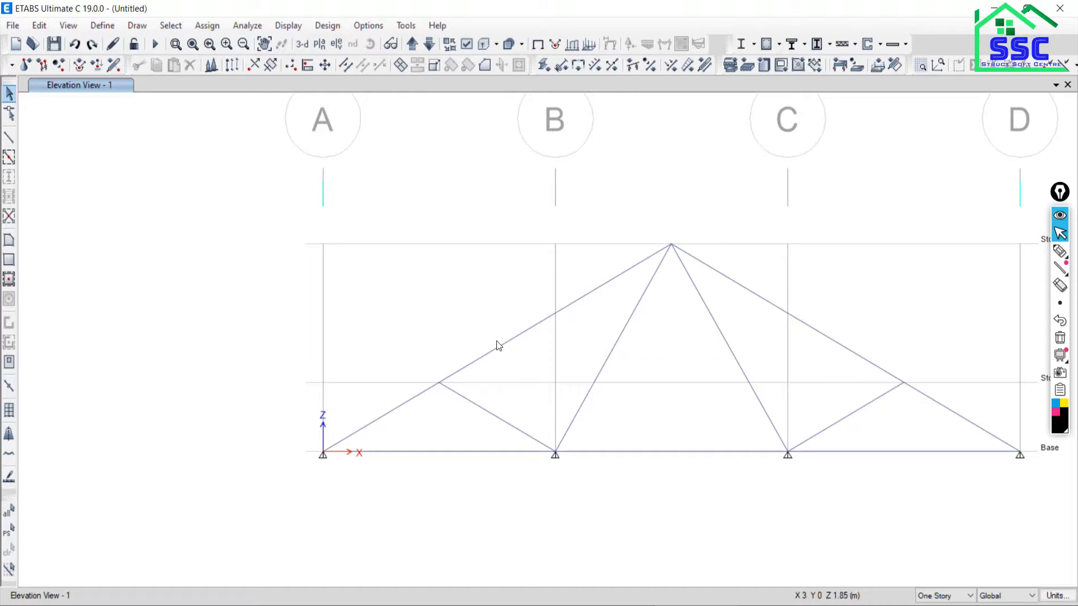
left_click(531, 329)
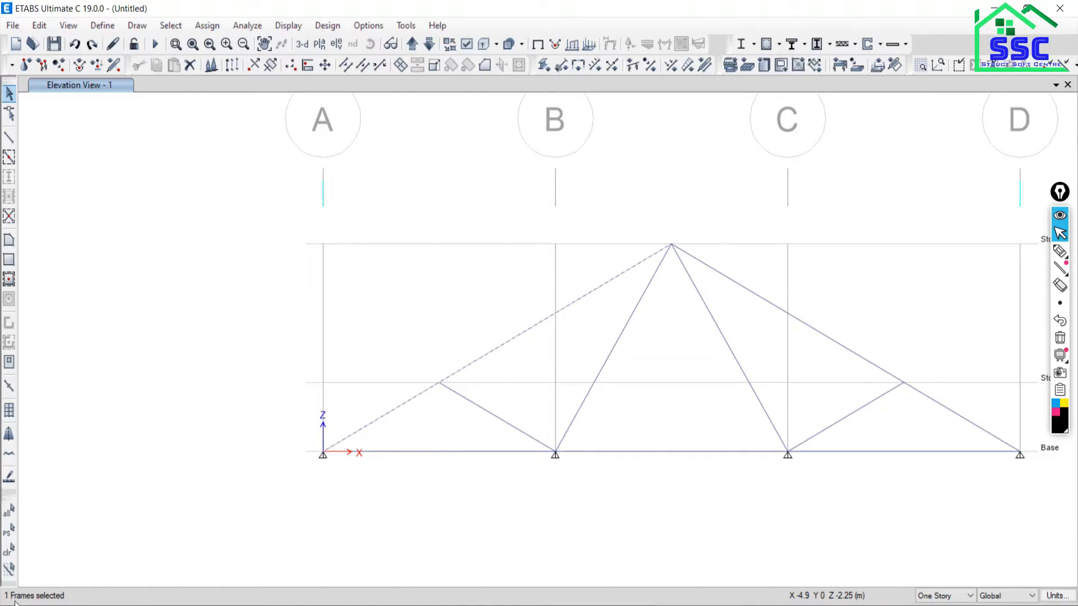
left_click(497, 348)
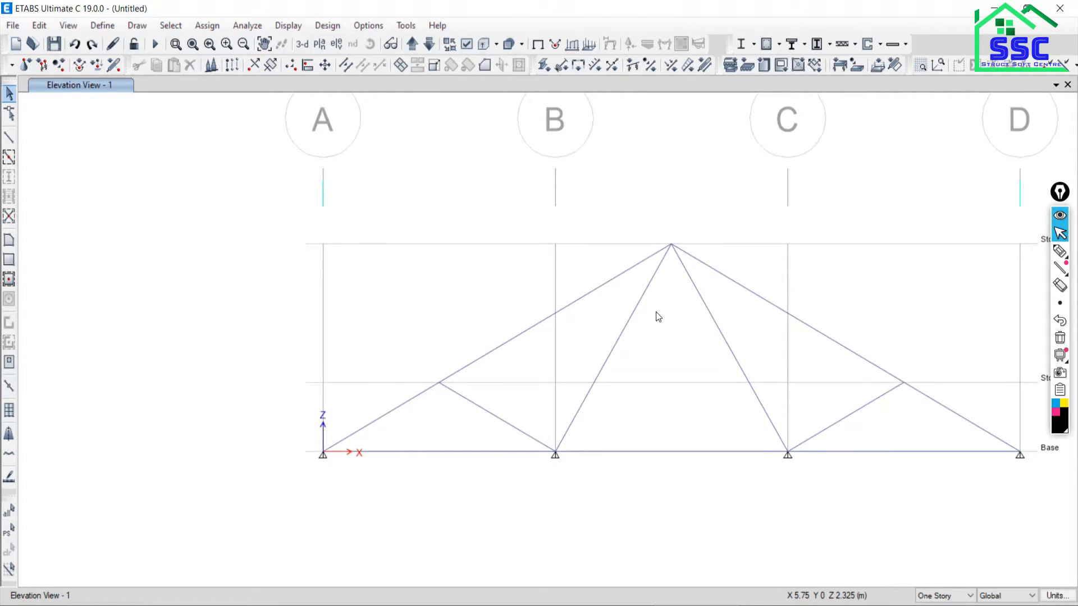
Select the left Story1 web joint and the frames around it with a right-to-left crossing window, and clear the selection
left_click_drag(663, 315, 394, 416)
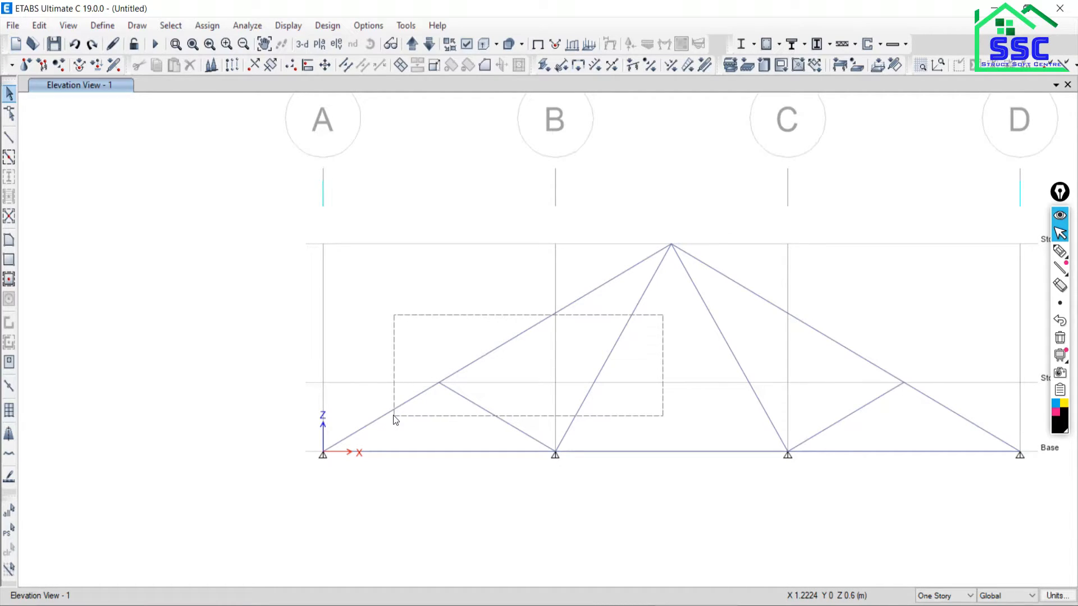
left_click_drag(394, 416, 474, 392)
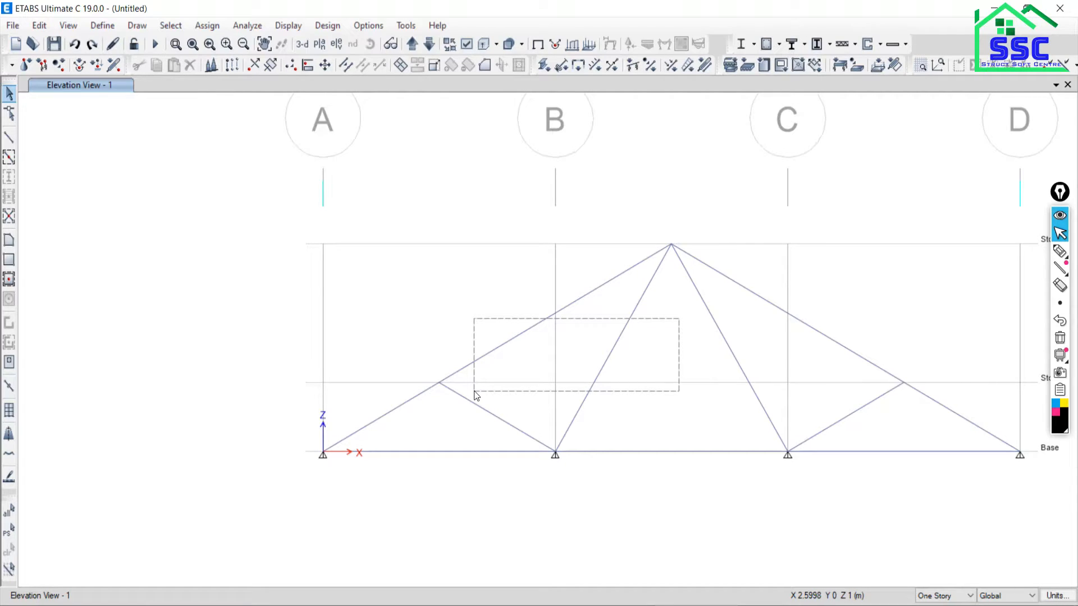
left_click_drag(474, 390, 394, 422)
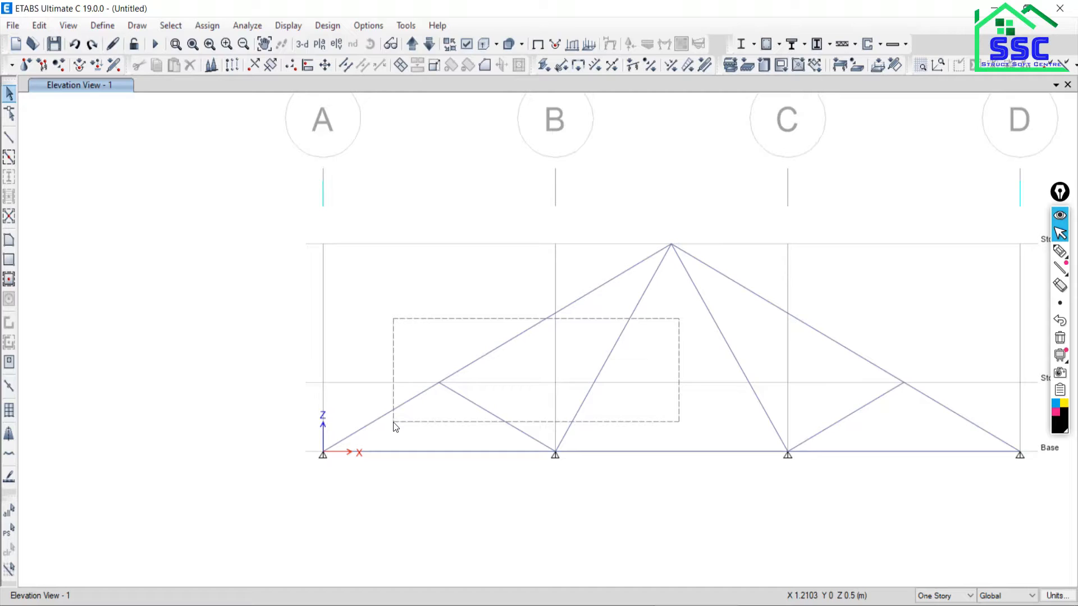
mouse_move(394, 422)
left_mouse_down()
mouse_move(621, 359)
mouse_move(594, 393)
mouse_move(578, 376)
mouse_move(466, 382)
mouse_move(545, 315)
mouse_move(462, 387)
mouse_move(390, 402)
mouse_move(386, 423)
left_mouse_up()
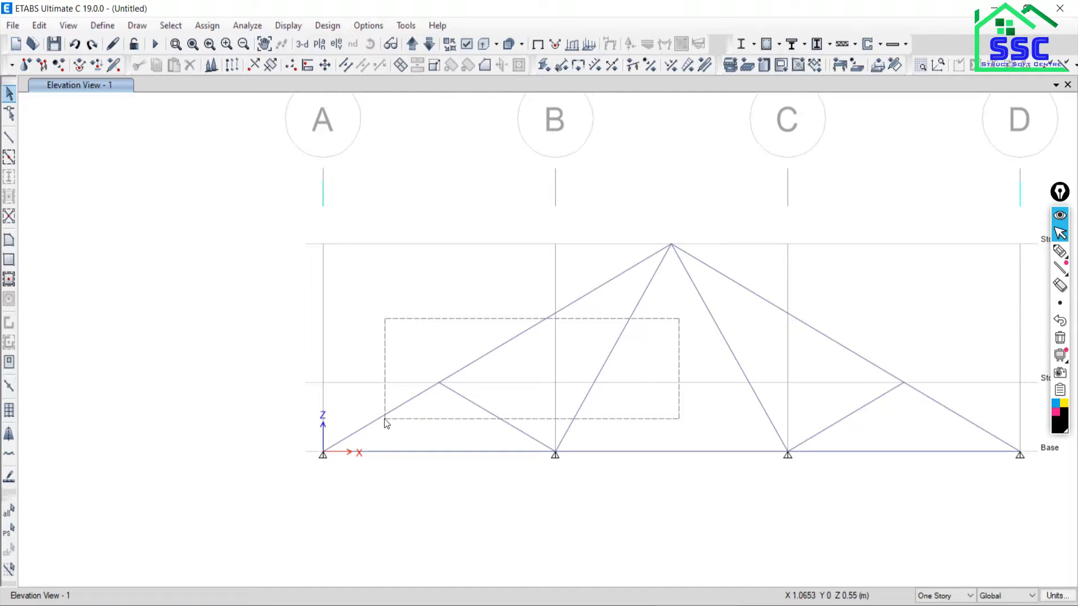
left_click_drag(387, 423, 384, 422)
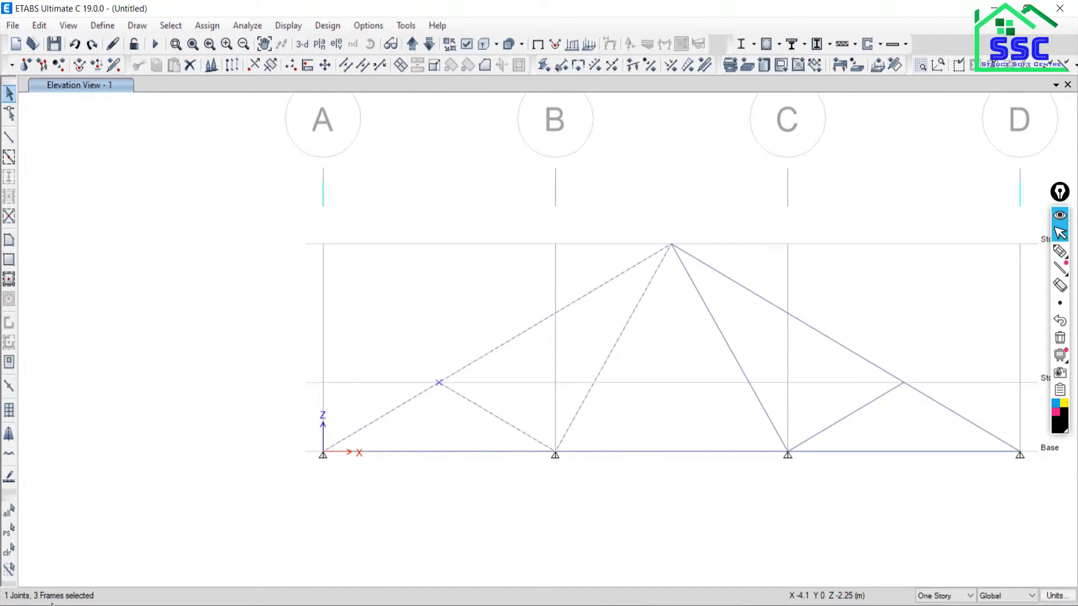
left_click(1042, 251)
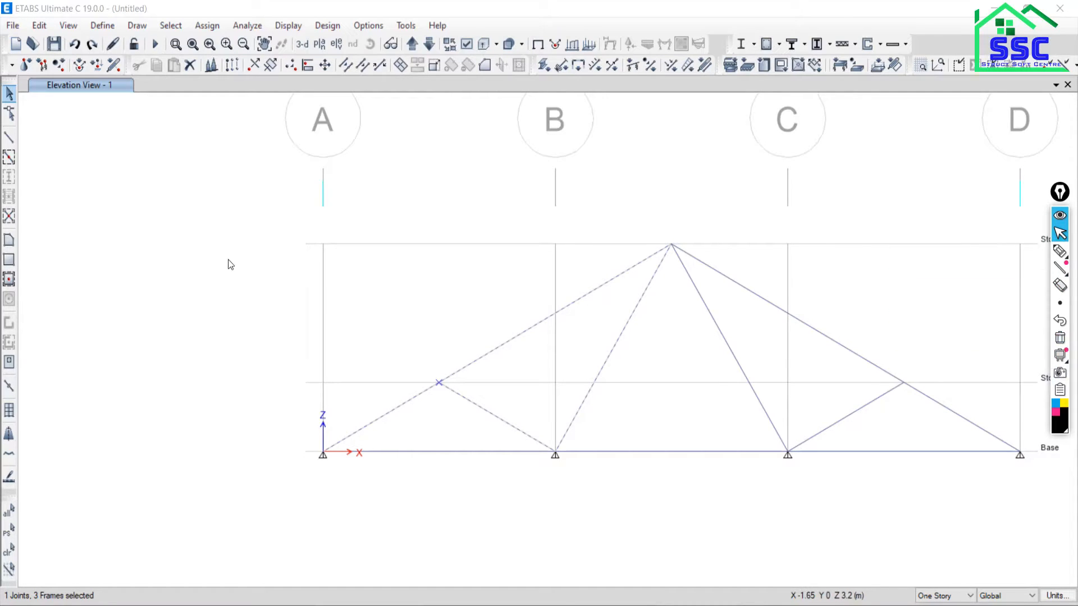
left_click(11, 545)
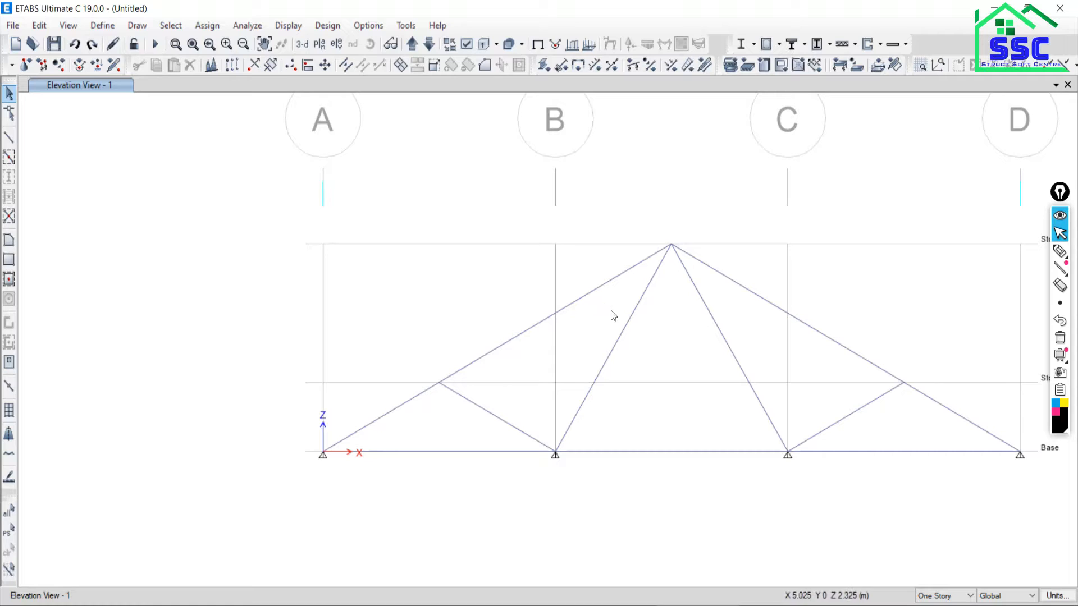
Repeat the right-to-left crossing selection with a smaller window around the left Story1 web joint, and clear it
left_click_drag(615, 317, 388, 402)
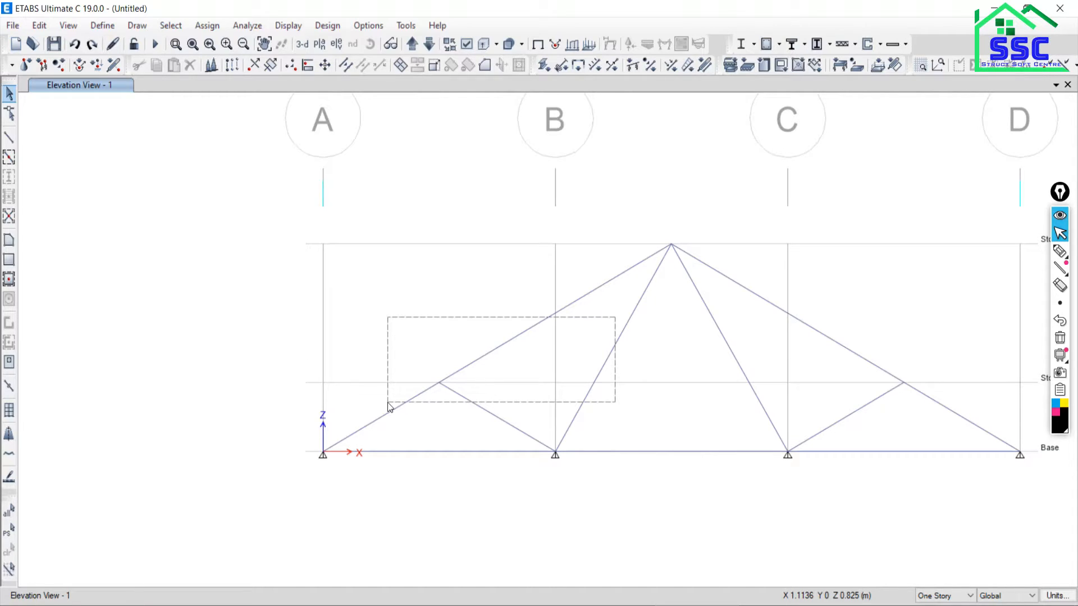
left_click_drag(388, 405, 387, 405)
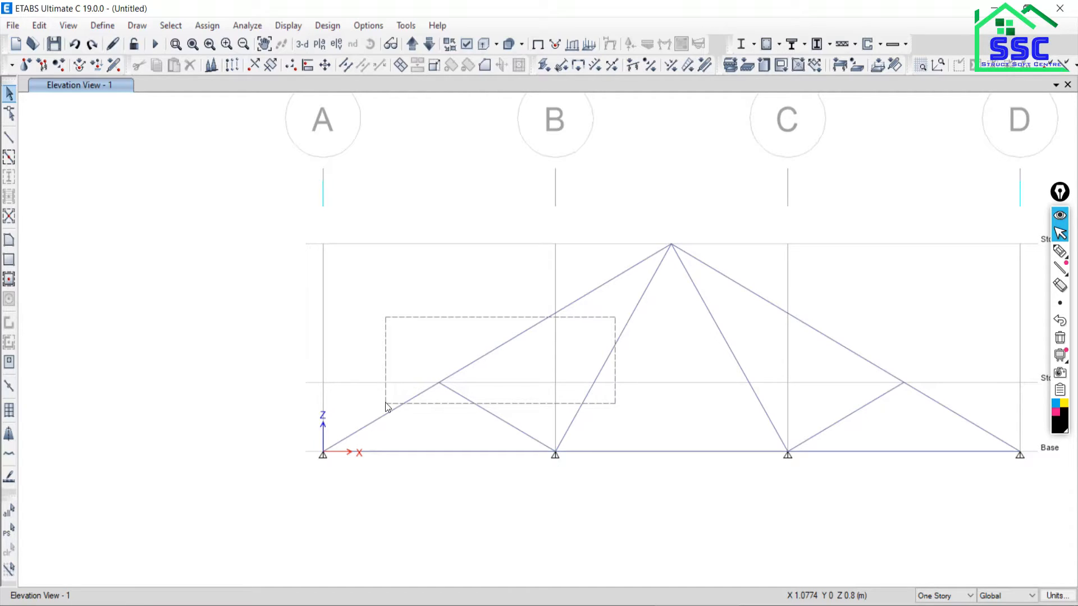
mouse_move(387, 406)
left_mouse_down()
mouse_move(397, 373)
mouse_move(416, 410)
mouse_move(391, 411)
left_mouse_up()
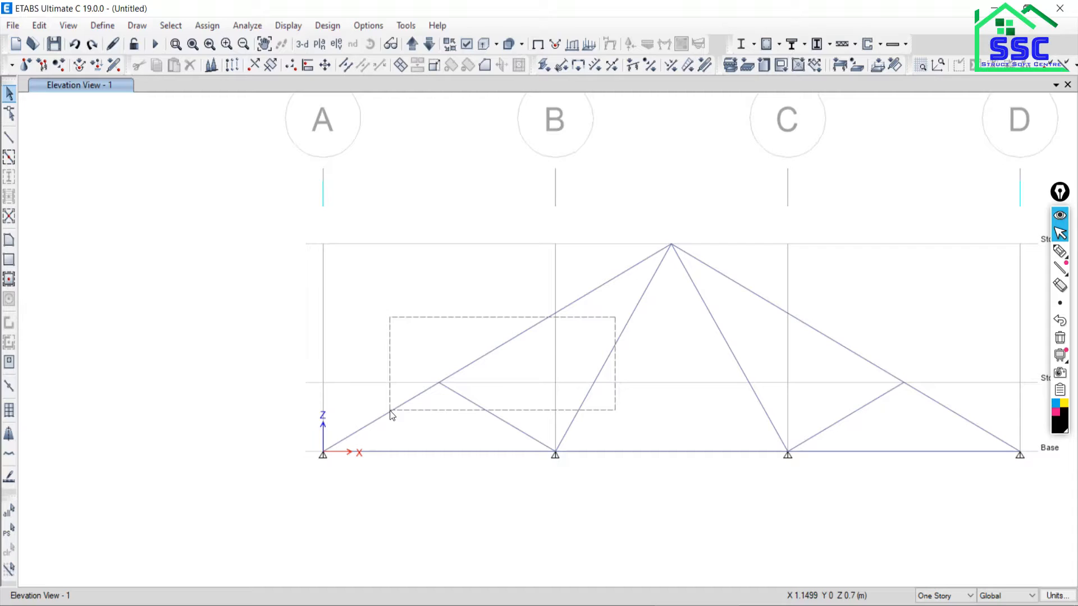
mouse_move(390, 410)
left_mouse_down()
mouse_move(388, 396)
mouse_move(386, 410)
left_mouse_up()
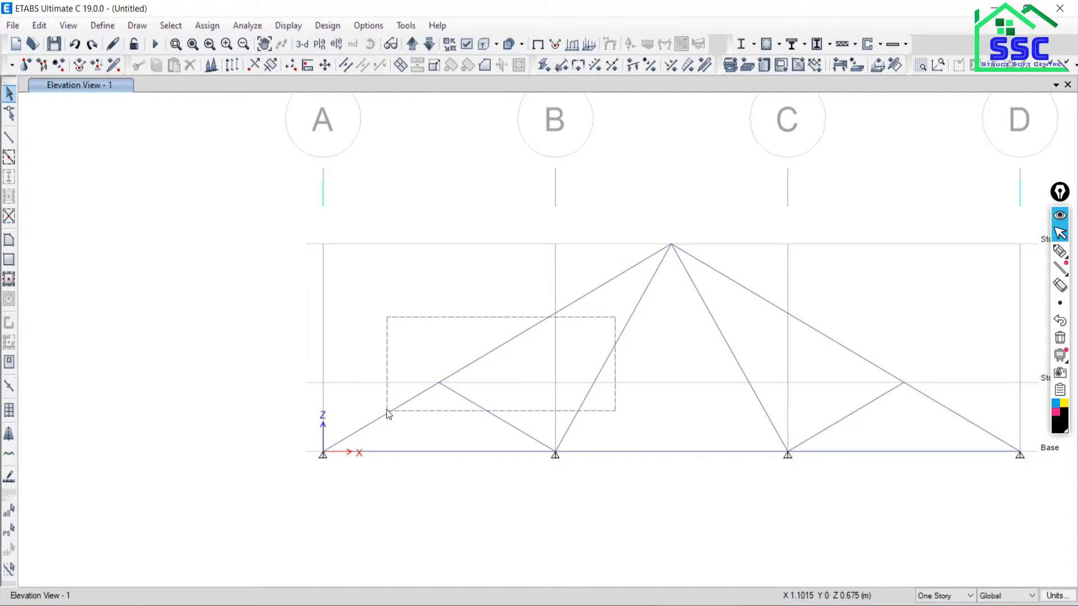
left_click_drag(386, 409, 385, 410)
left_click_drag(385, 411, 386, 411)
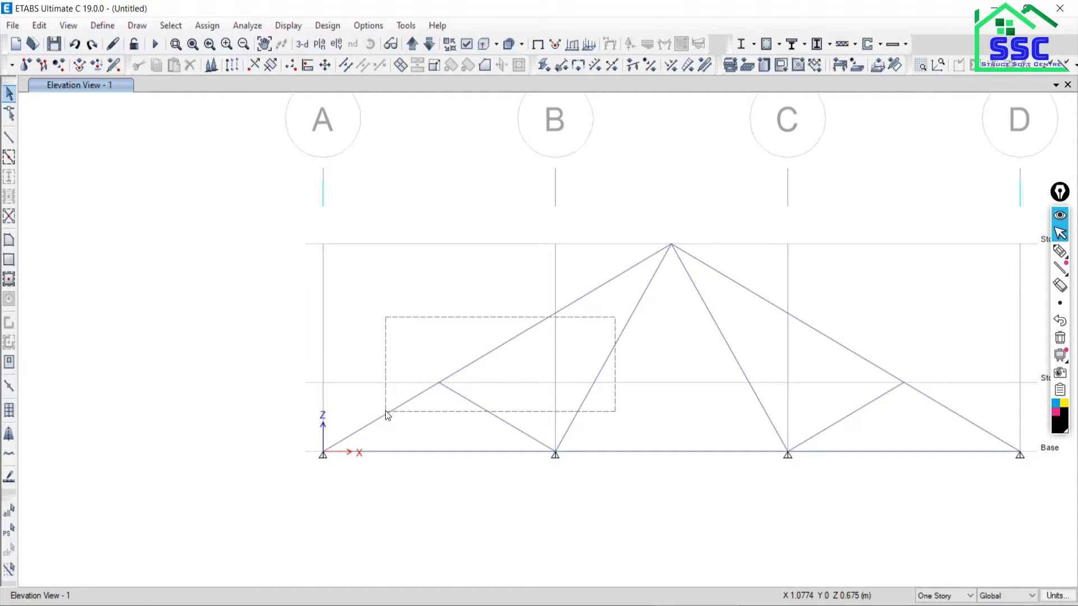
left_click_drag(386, 411, 387, 413)
left_click_drag(385, 412, 385, 412)
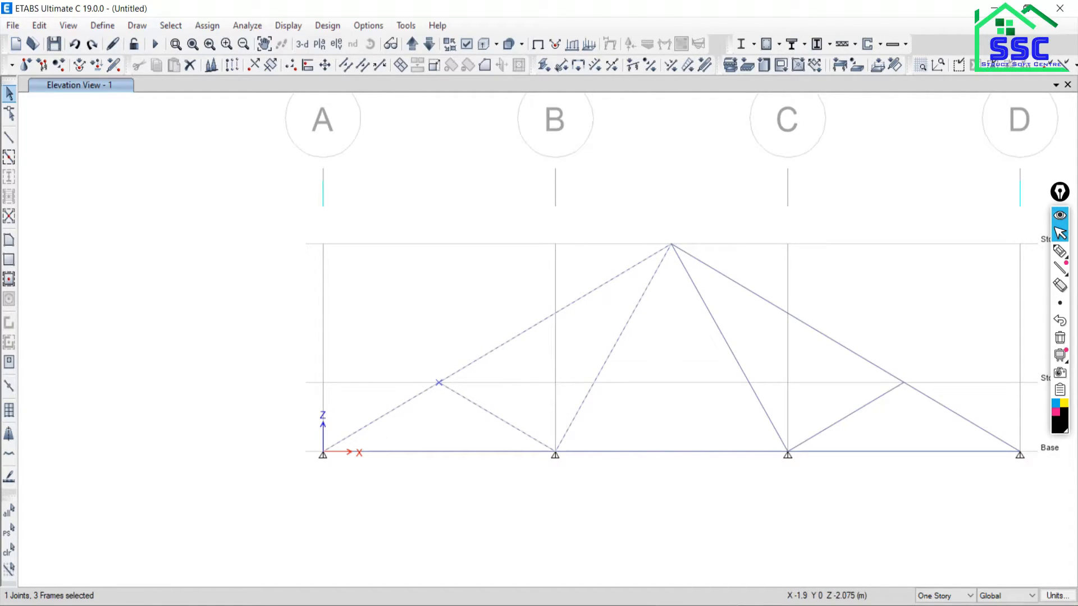
left_click(9, 551)
Select only the left Story1 web joint with a left-to-right enclosing window, and clear the selection
left_click_drag(345, 292, 612, 425)
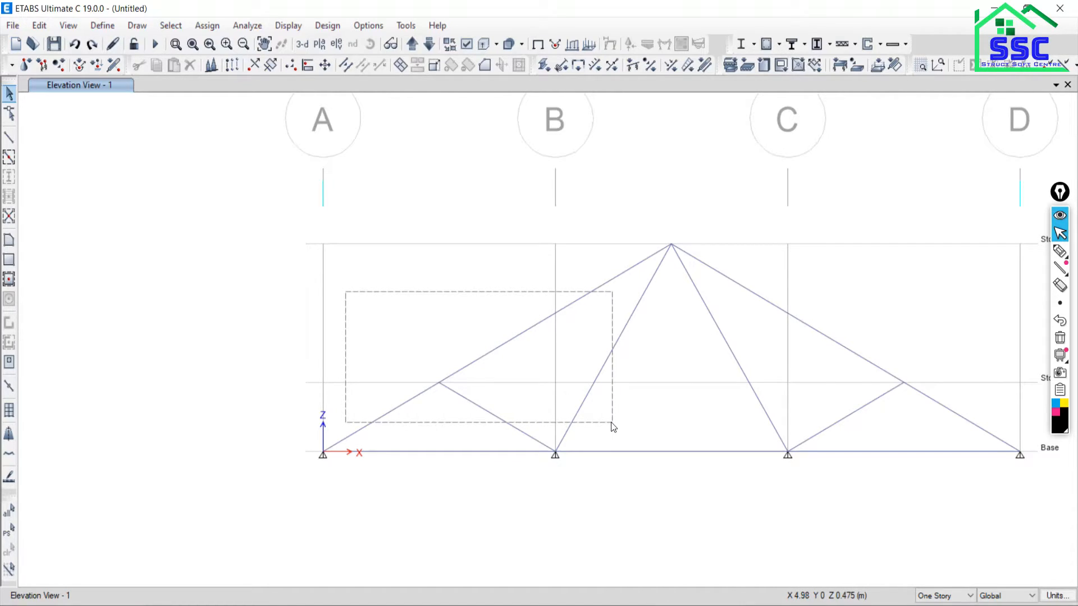
left_click_drag(612, 424, 624, 435)
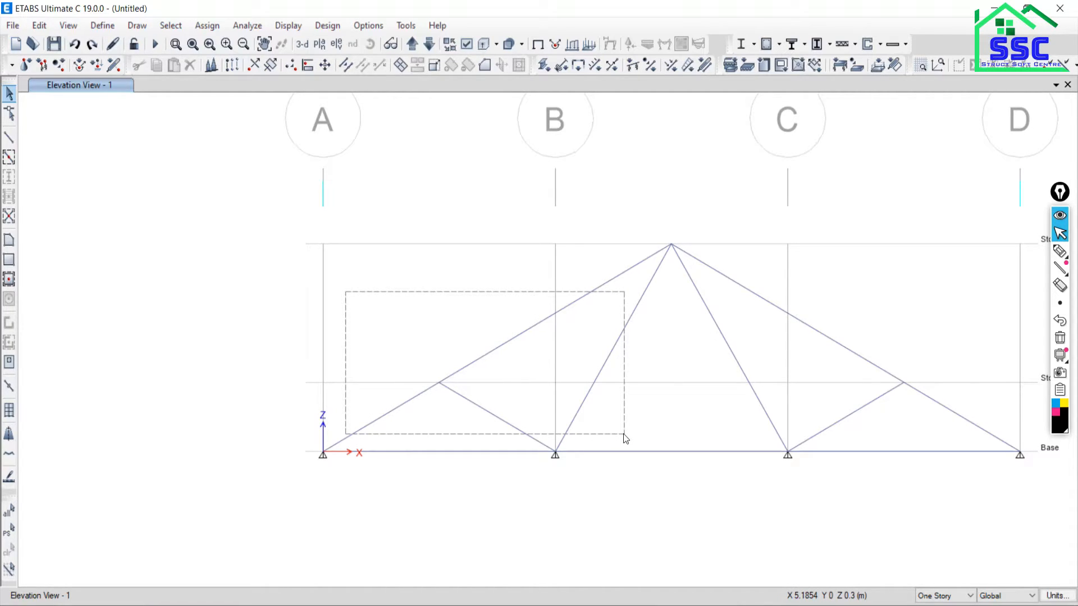
mouse_move(625, 438)
left_mouse_down()
mouse_move(438, 378)
mouse_move(483, 404)
mouse_move(634, 433)
left_mouse_up()
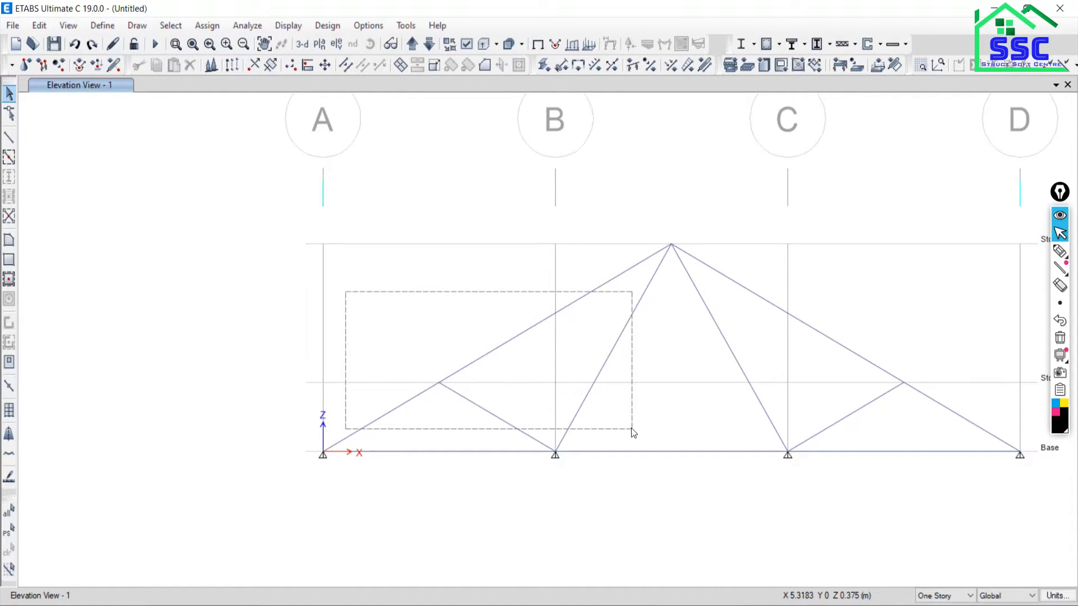
left_click_drag(633, 430, 632, 430)
mouse_move(630, 429)
left_mouse_down()
mouse_move(608, 351)
mouse_move(649, 425)
left_mouse_up()
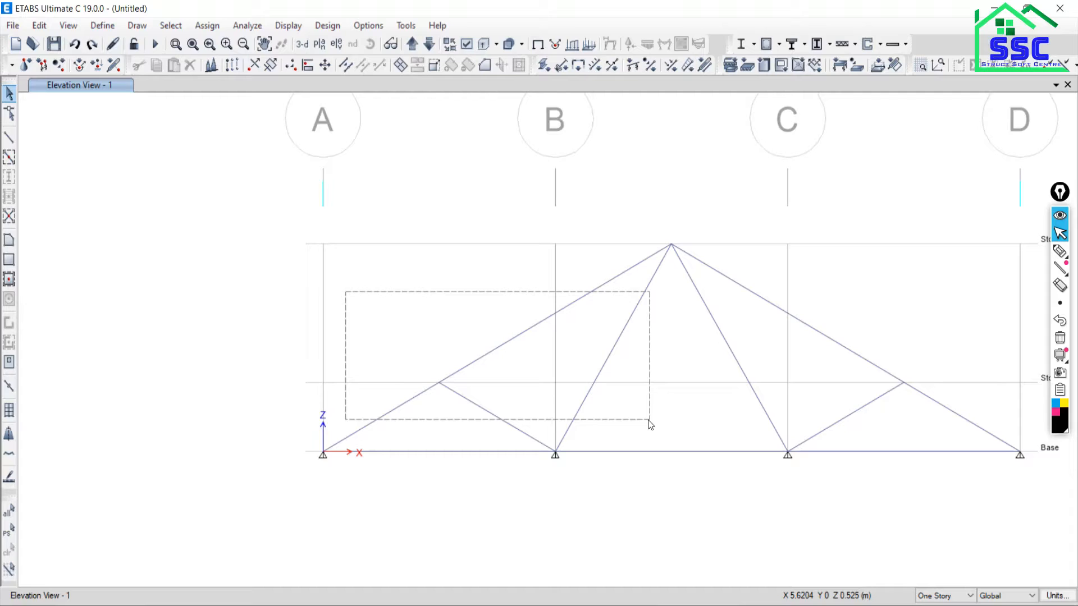
left_click_drag(649, 425, 649, 424)
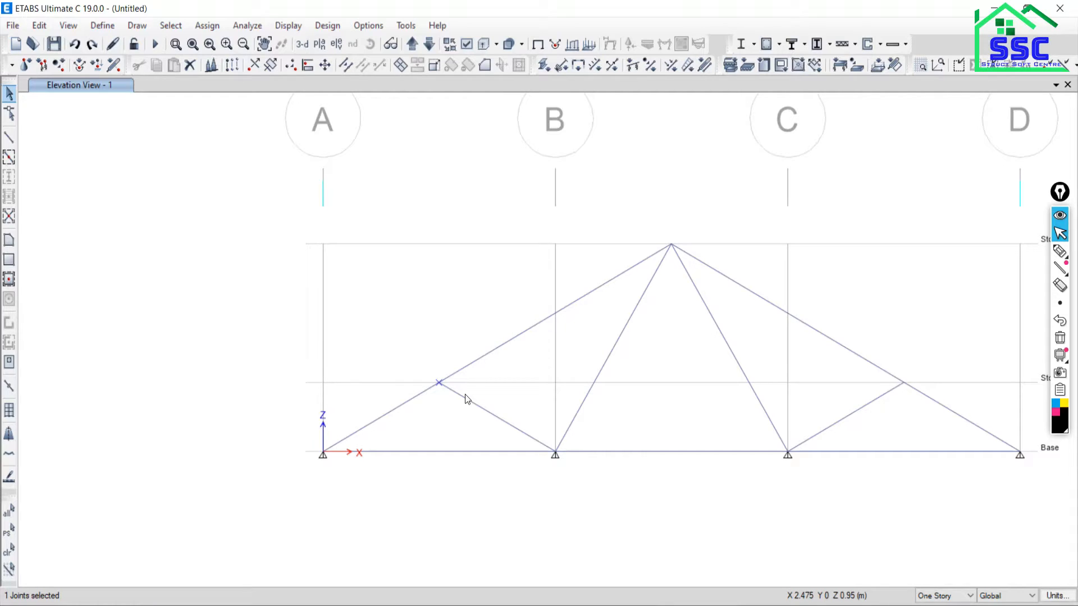
left_click(6, 548)
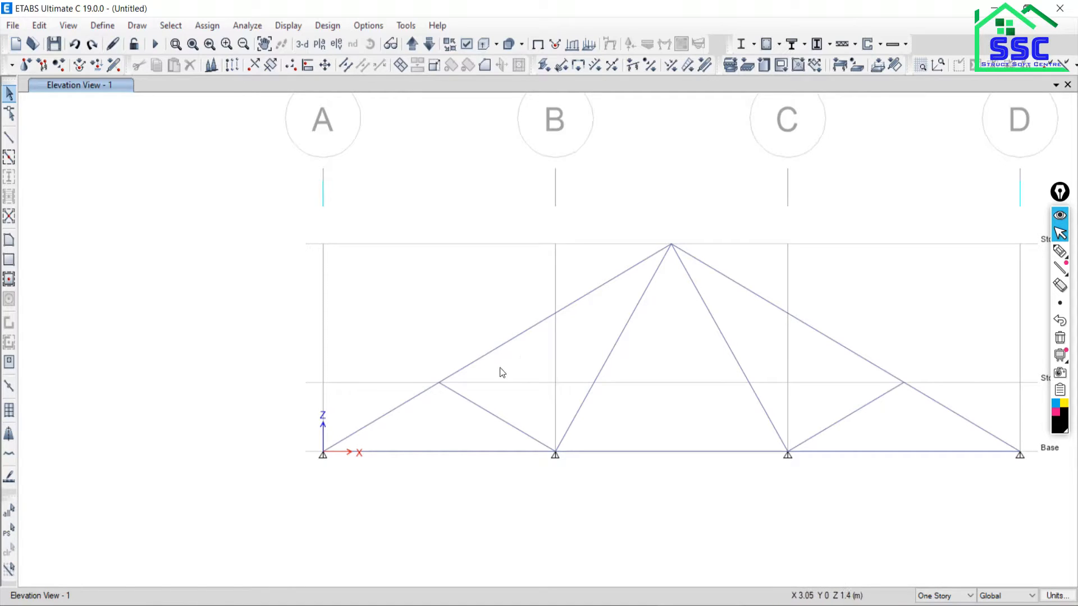
Break the left sloping chord at its Story1 web joint, dividing at intersections with the selected frame and joint
left_click_drag(506, 360, 480, 326)
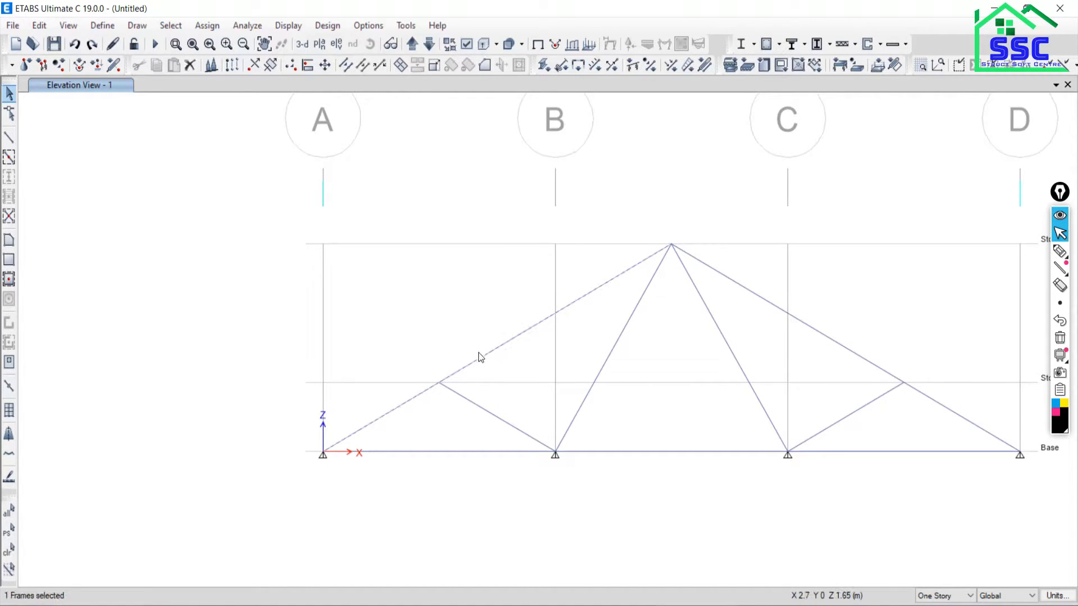
left_click(440, 383)
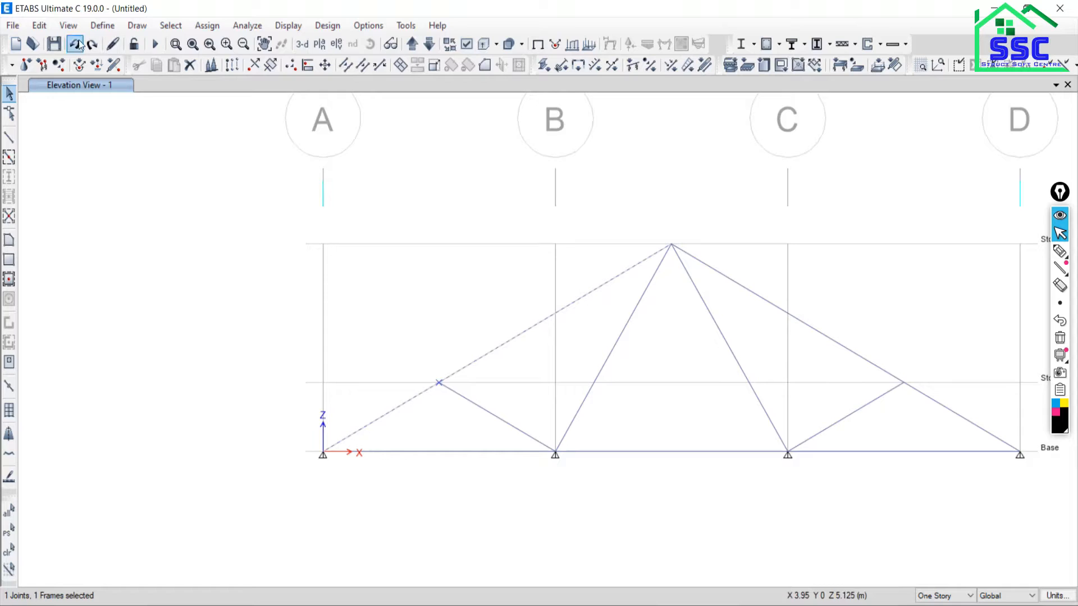
left_click(40, 26)
mouse_move(76, 380)
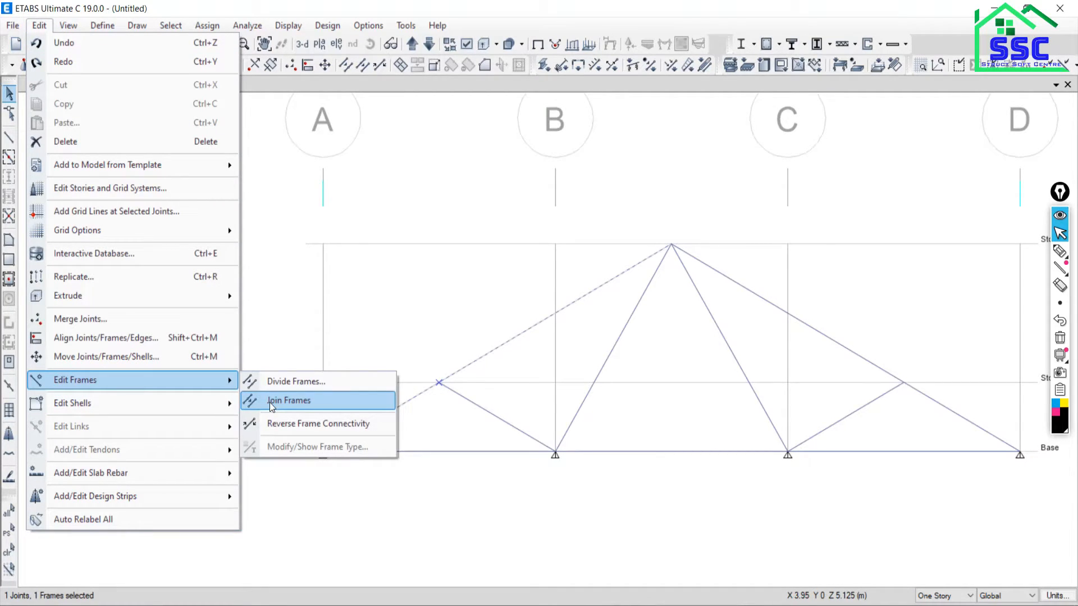
left_click(279, 383)
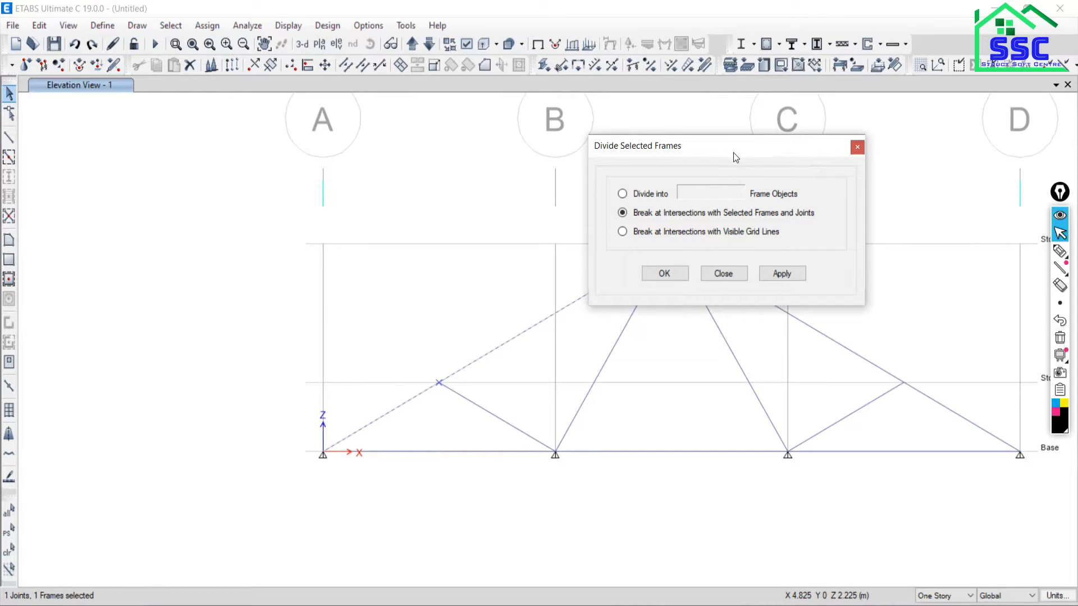
left_click_drag(735, 157, 240, 153)
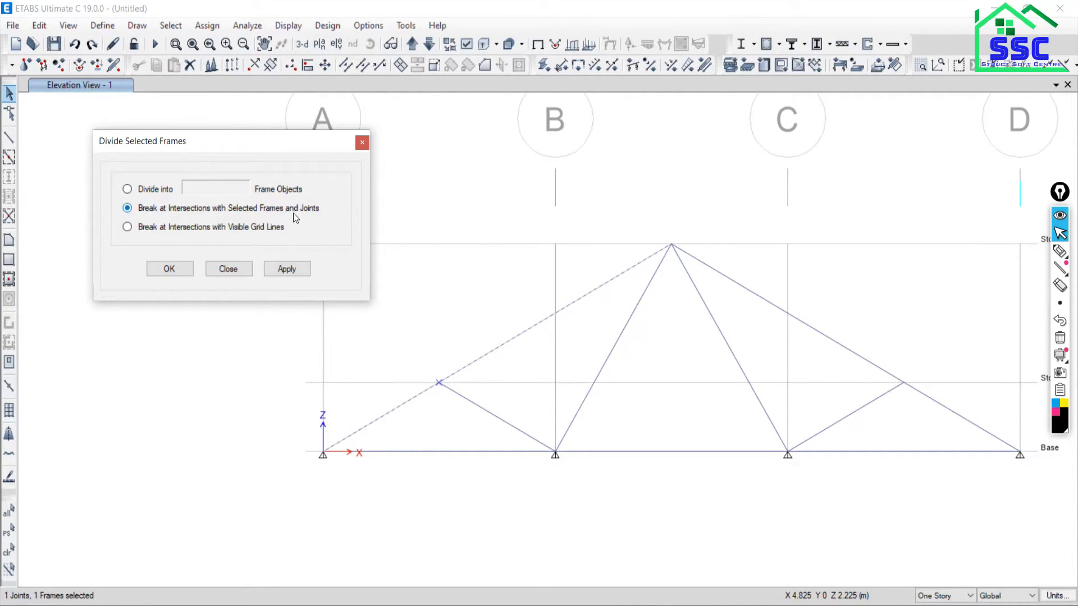
left_click(287, 270)
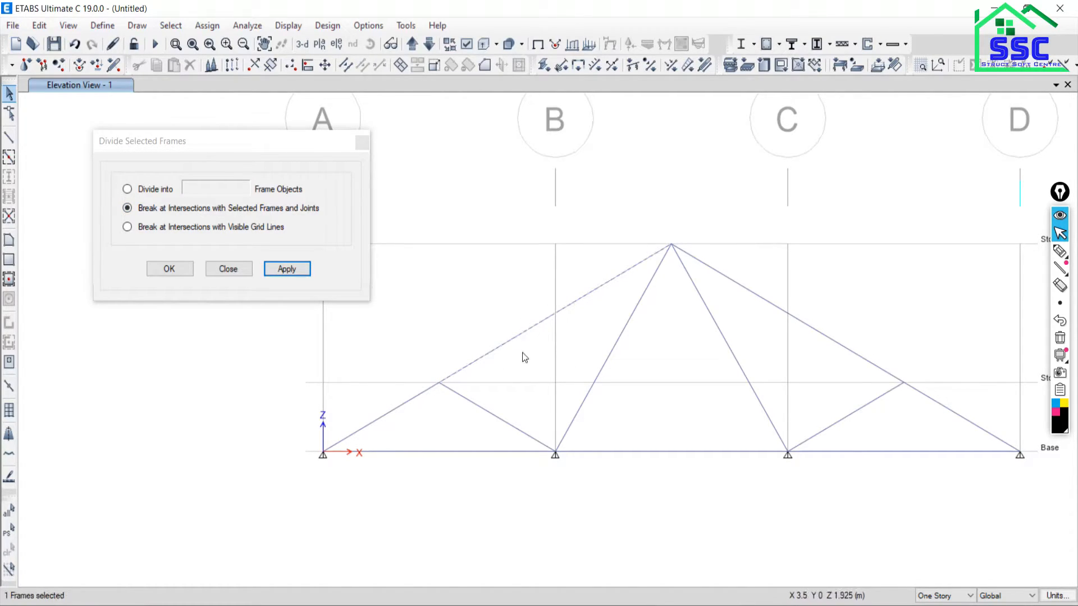
Select the left chord's lower segment to check the new split, and clear the selection
left_click(396, 409)
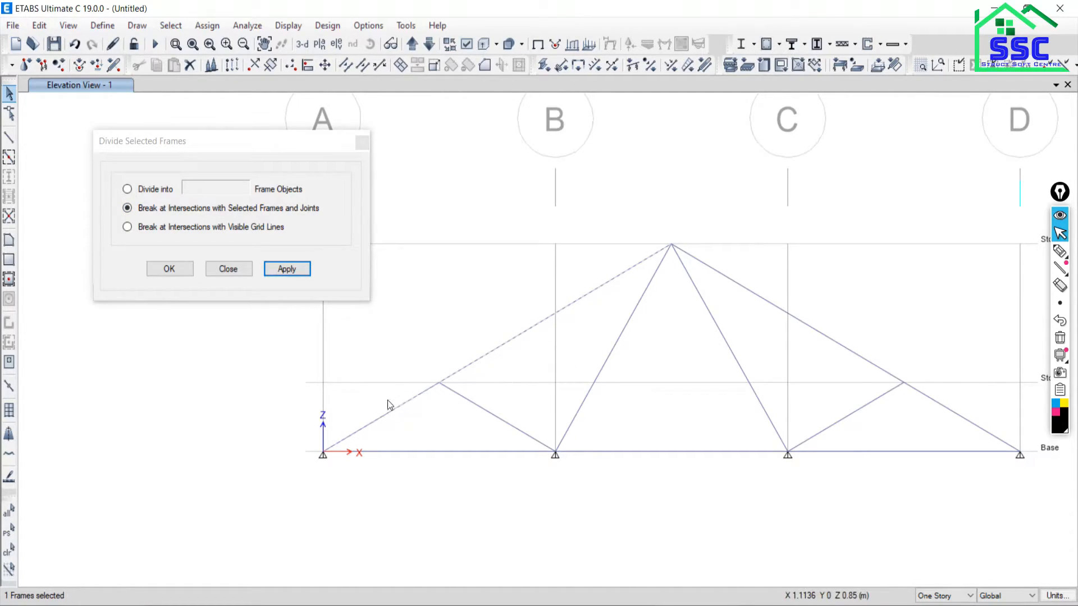
left_click(237, 271)
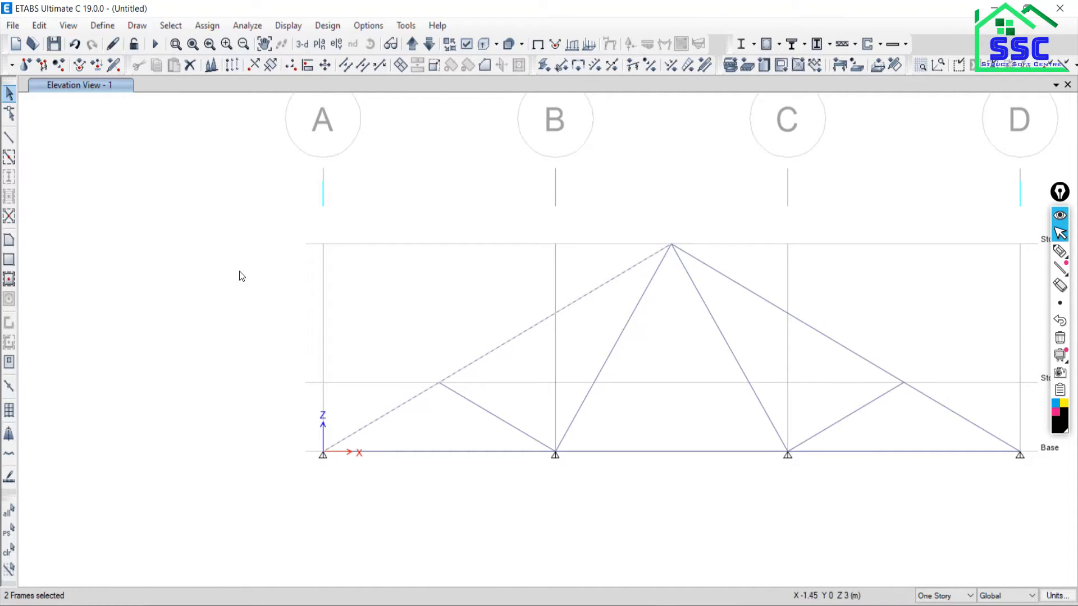
left_click(9, 550)
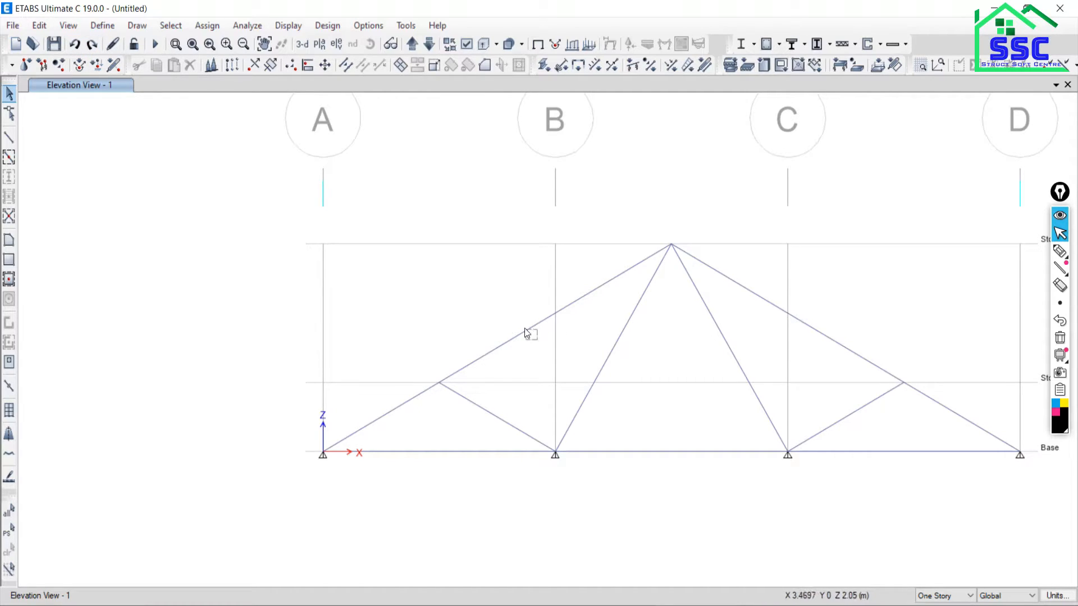
Divide the left sloping chord at its Story1 web joint, breaking at intersections with the selected frame and joint
left_click(485, 356)
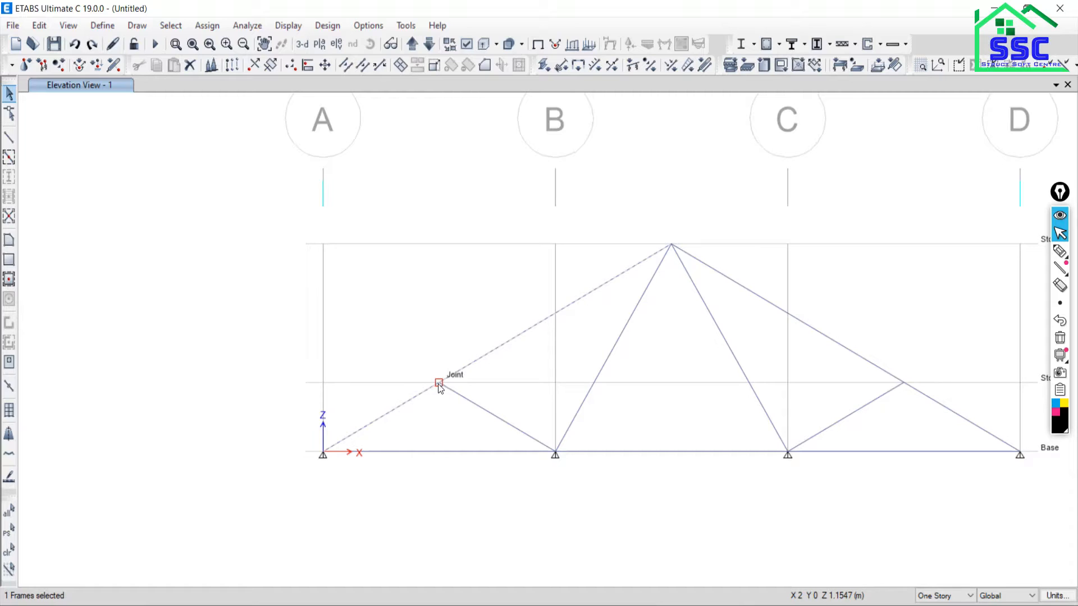
left_click(440, 385)
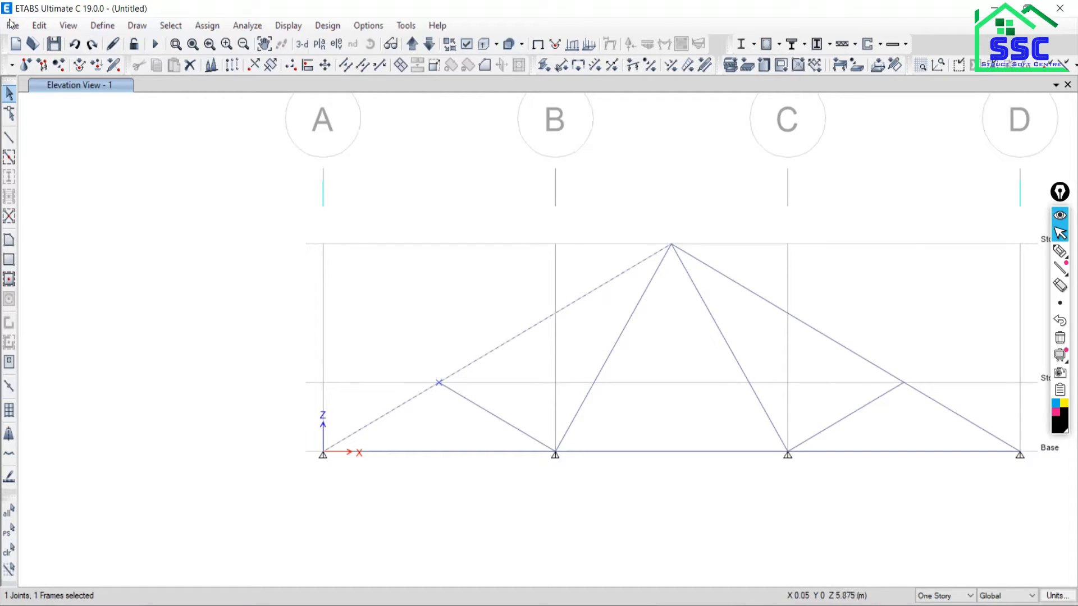
left_click(37, 26)
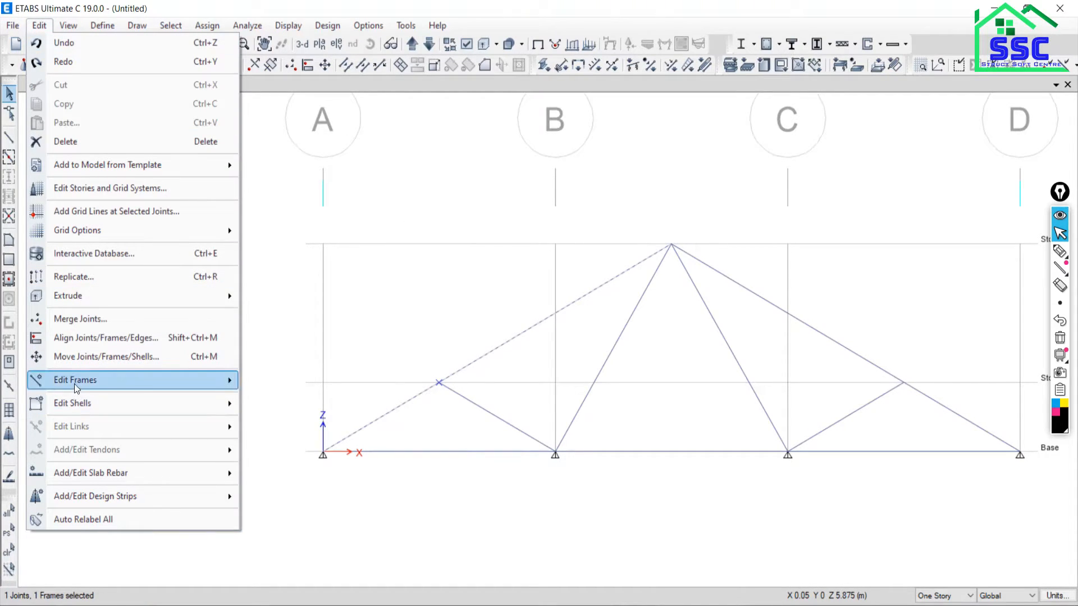
mouse_move(94, 387)
left_click(300, 386)
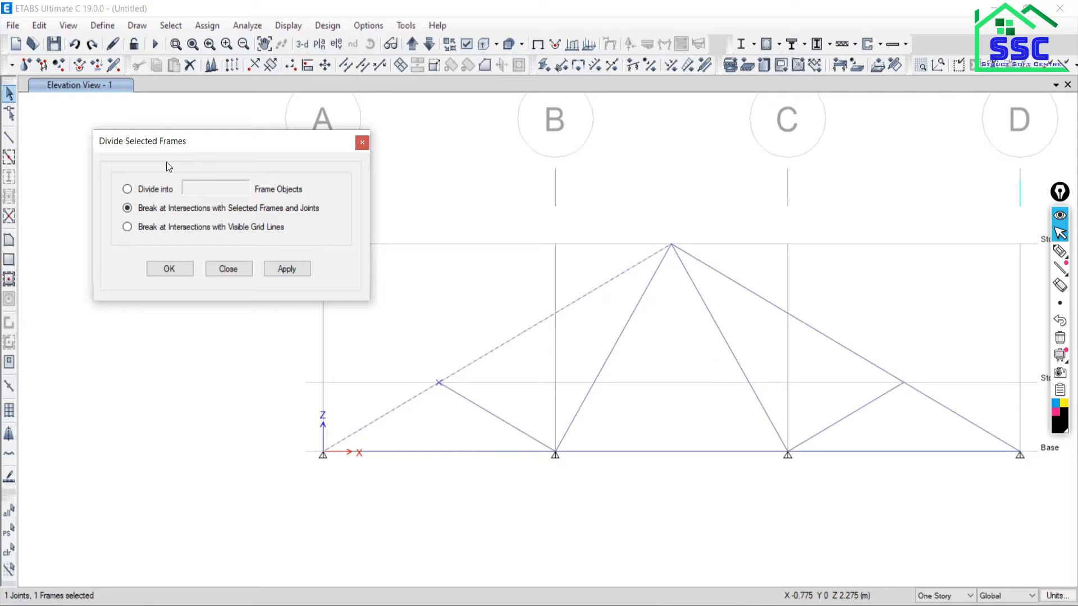
left_click(175, 272)
left_click_drag(183, 147, 162, 130)
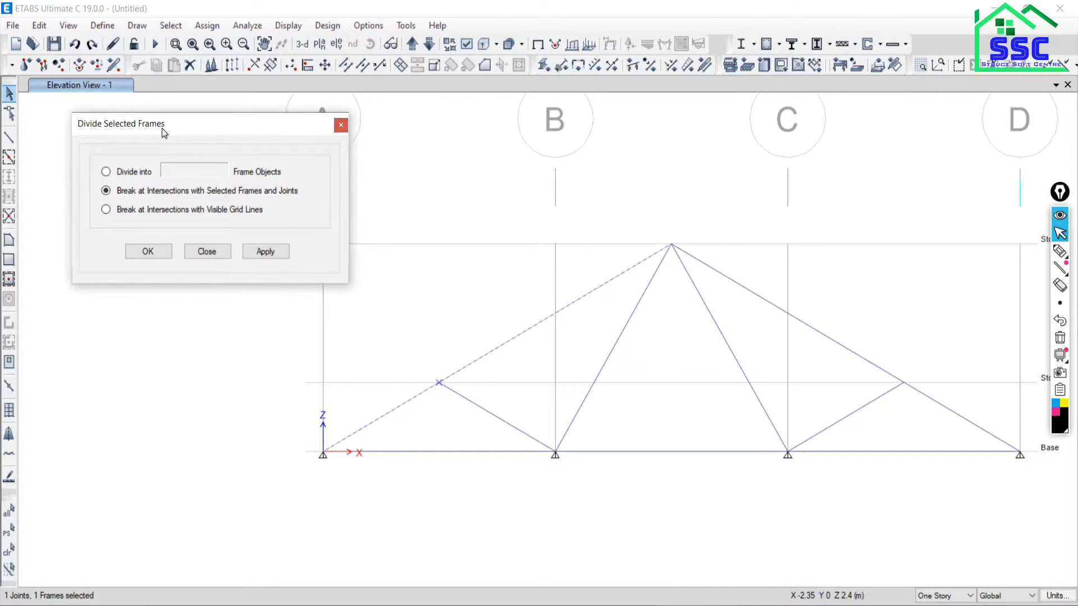
left_click(147, 253)
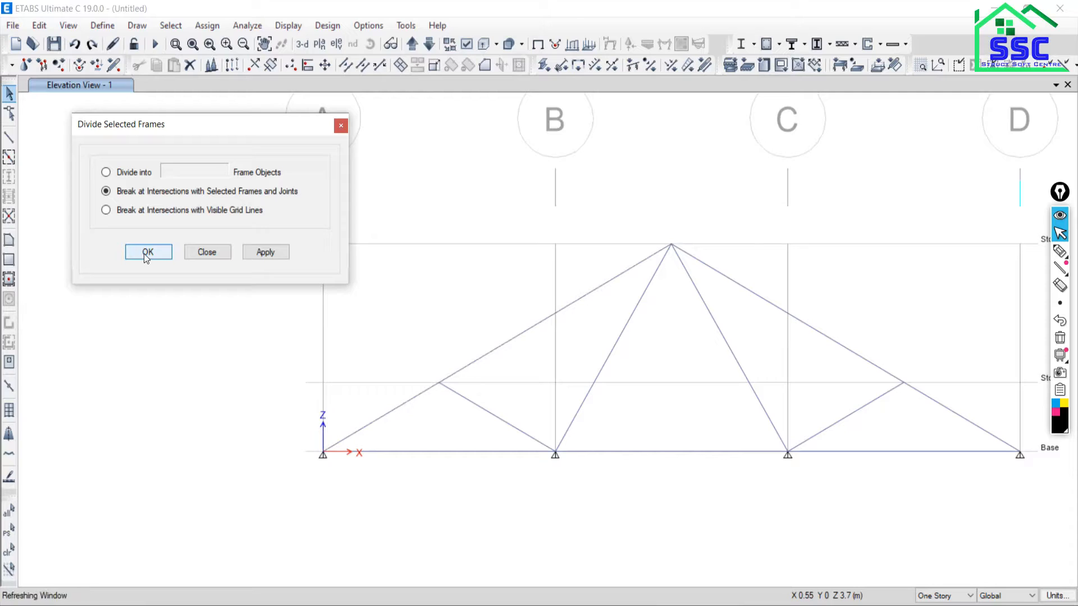
Select the left chord's upper and lower segments with crossing windows to check the split, and clear the selection
left_click_drag(539, 348, 494, 304)
left_click_drag(415, 416, 370, 390)
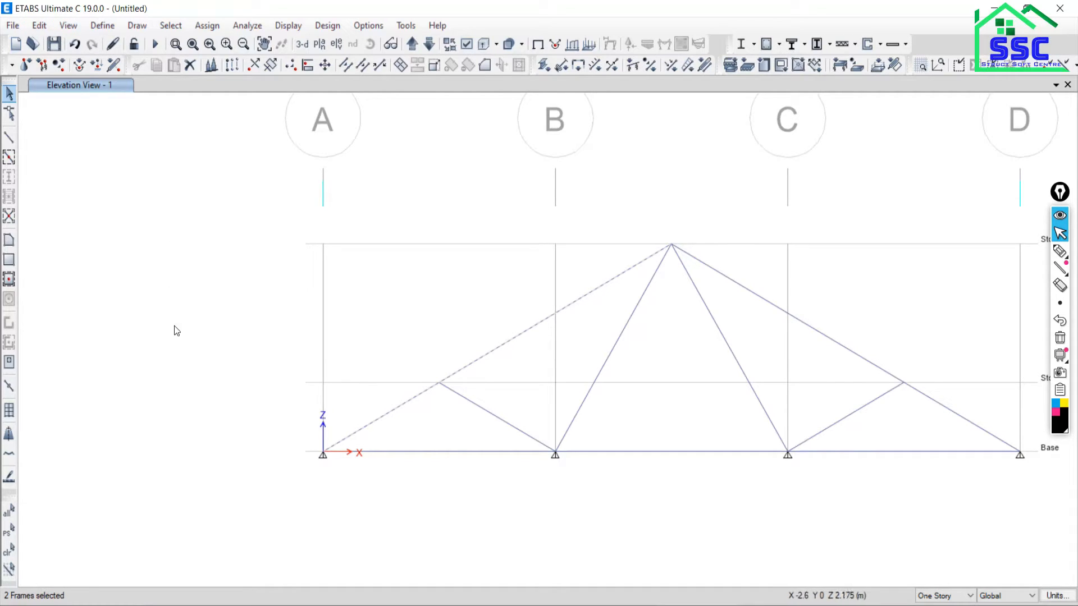
left_click(9, 551)
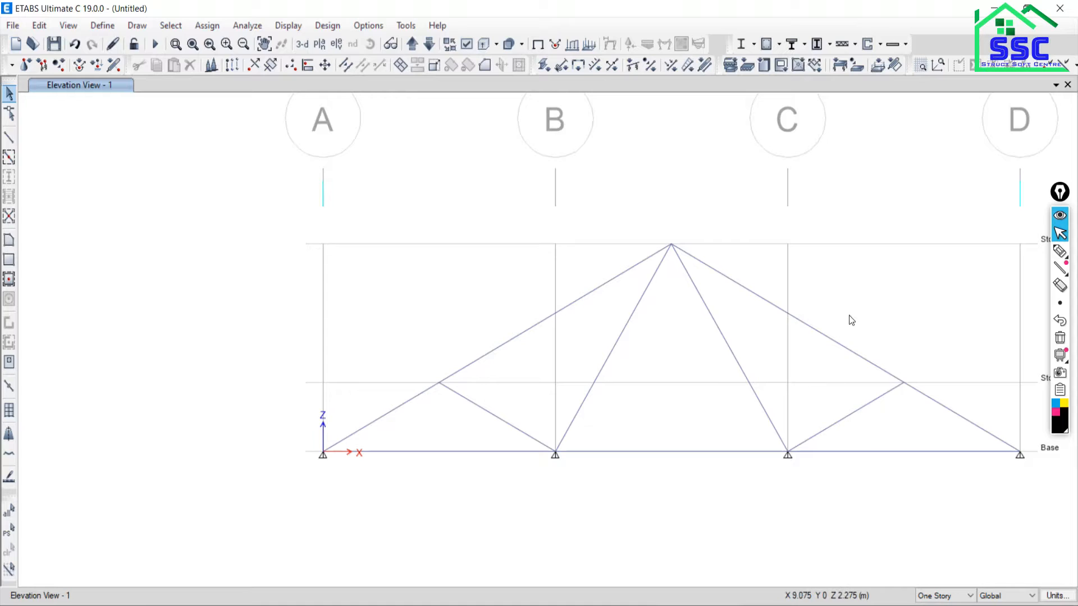
left_click_drag(848, 317, 812, 362)
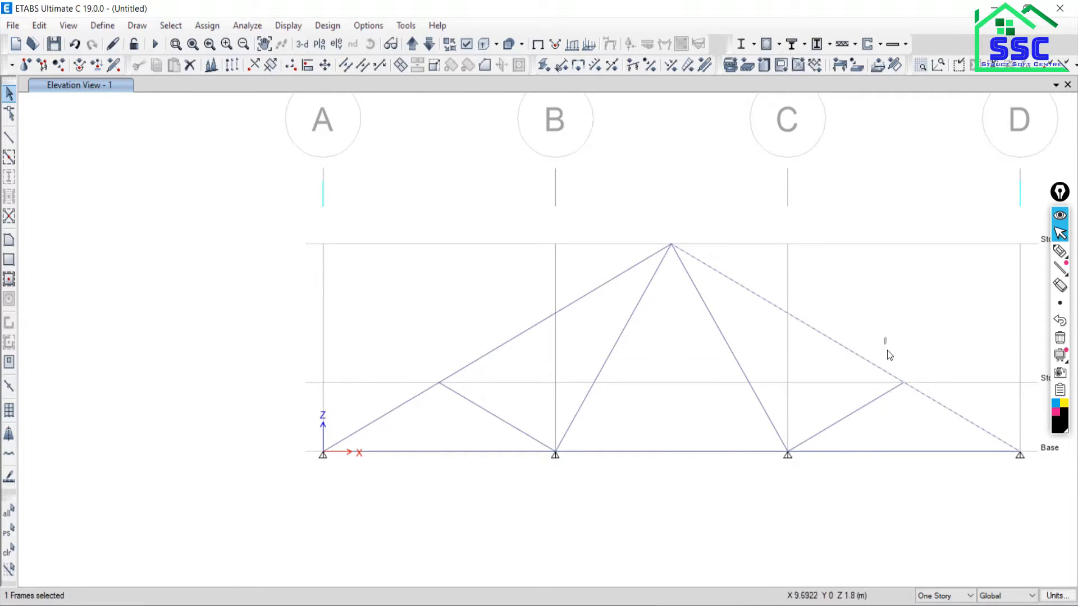
left_click_drag(882, 337, 933, 433)
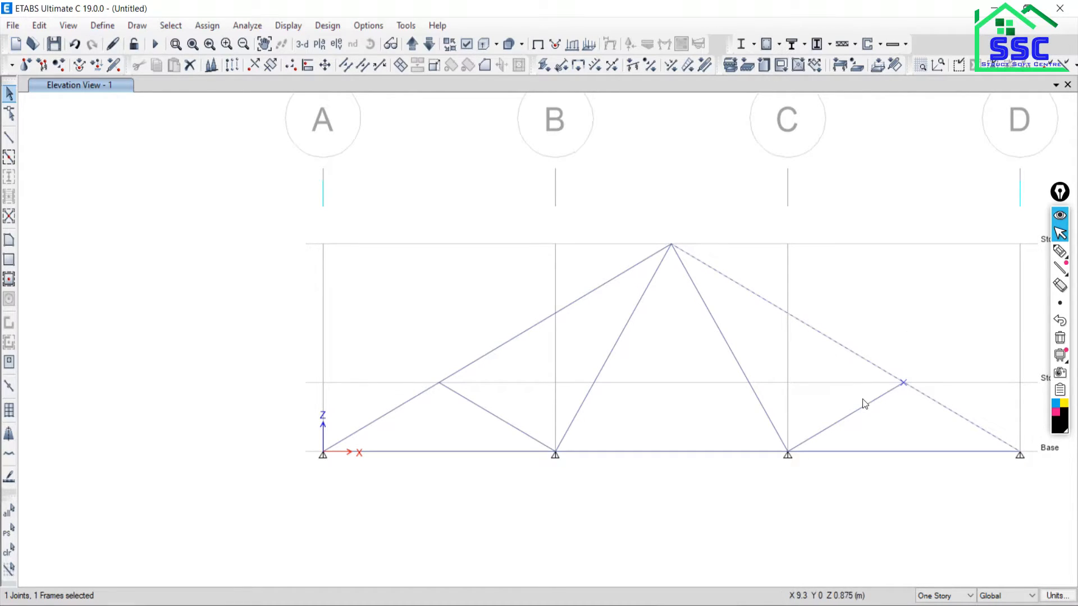
left_click(39, 26)
mouse_move(83, 382)
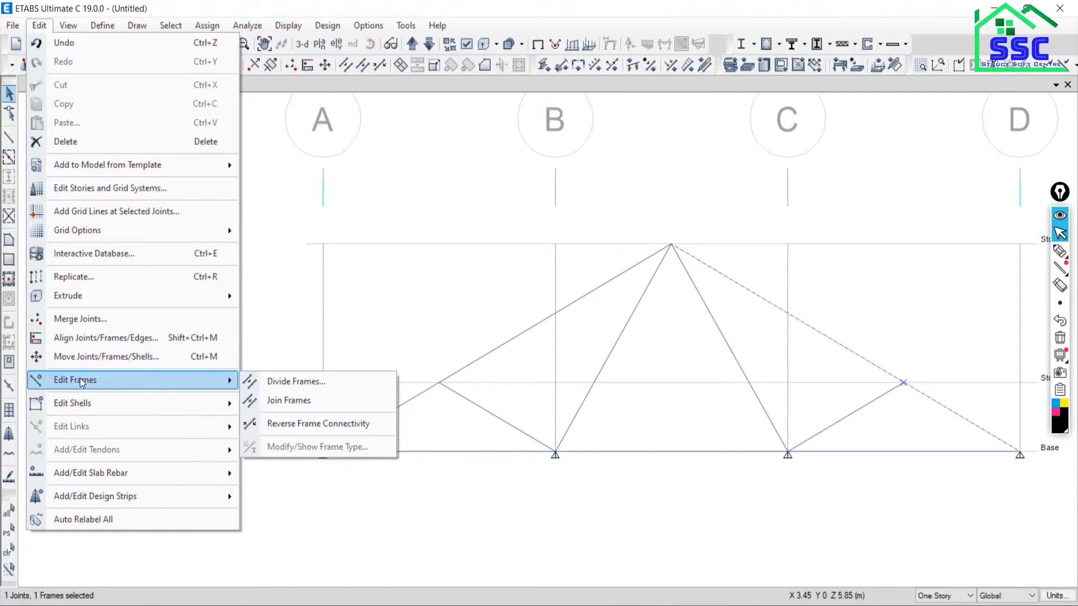
left_click(275, 385)
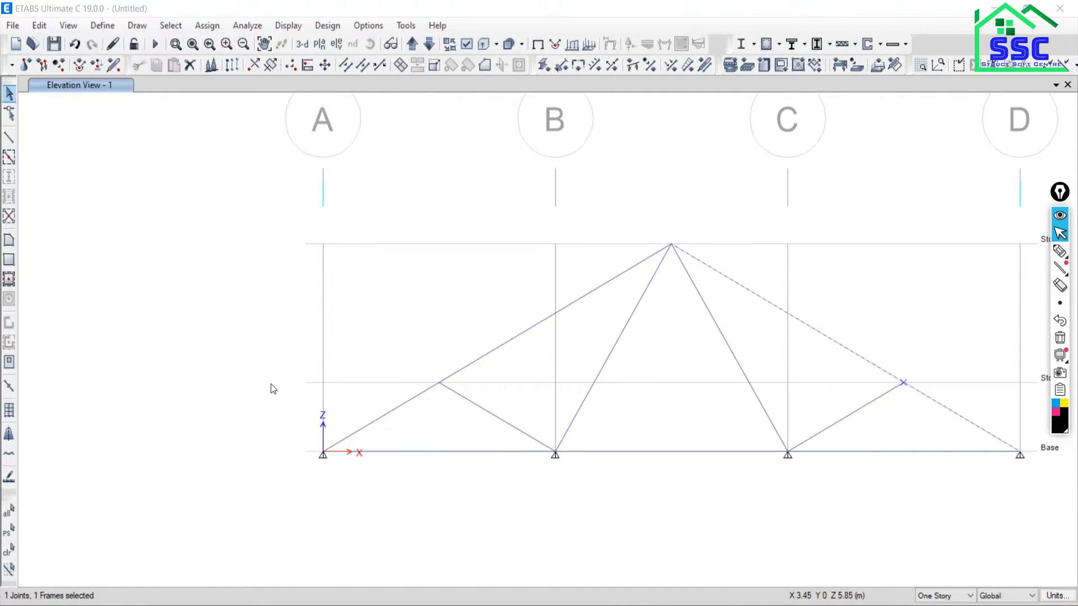
left_click_drag(180, 125, 155, 96)
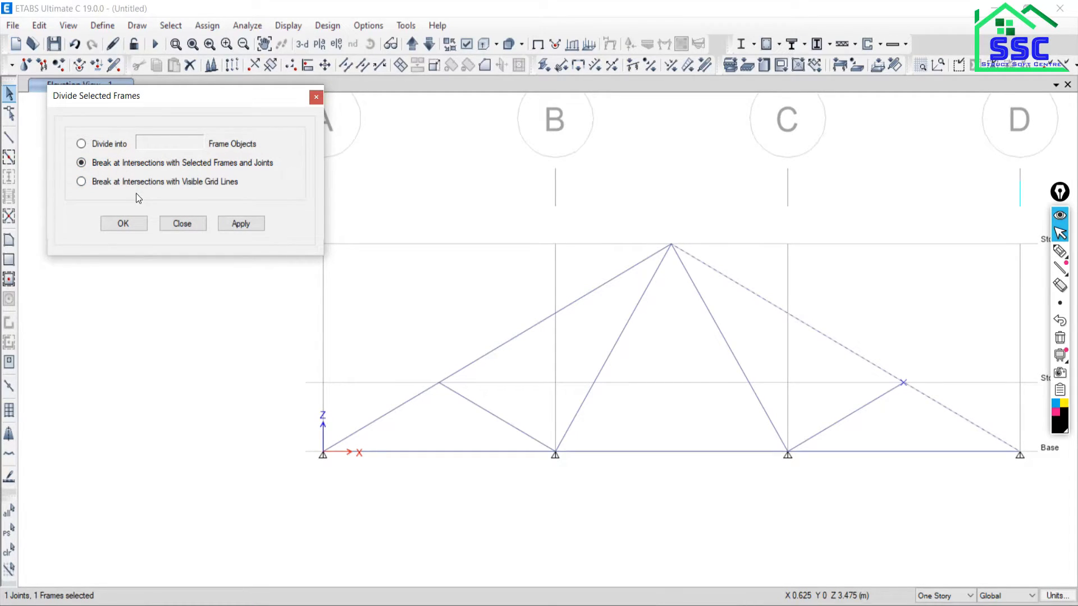
left_click(181, 223)
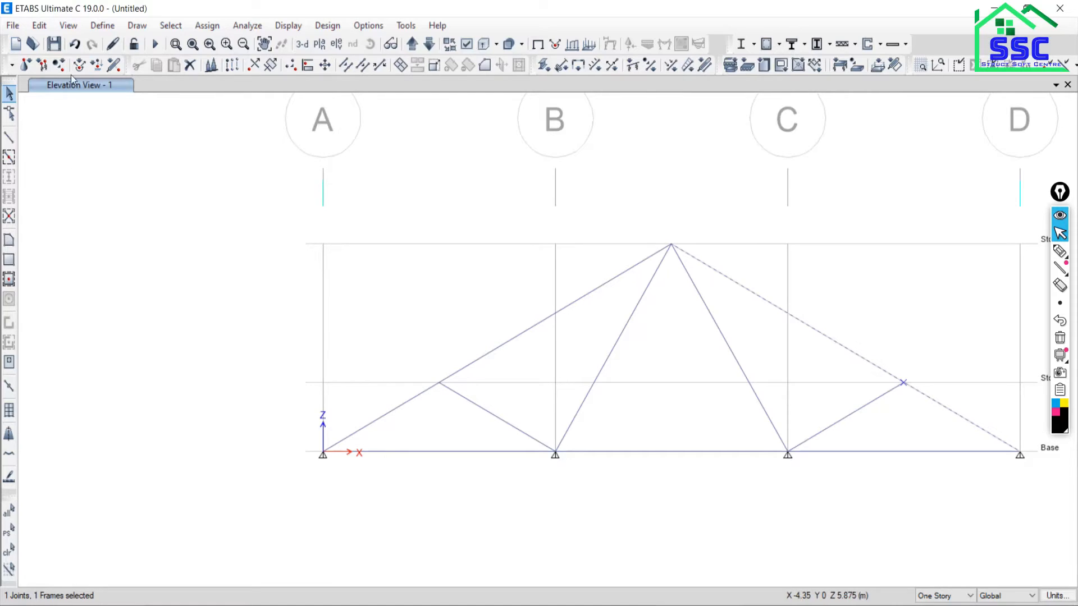
Undo the left chord's last division
left_click(74, 44)
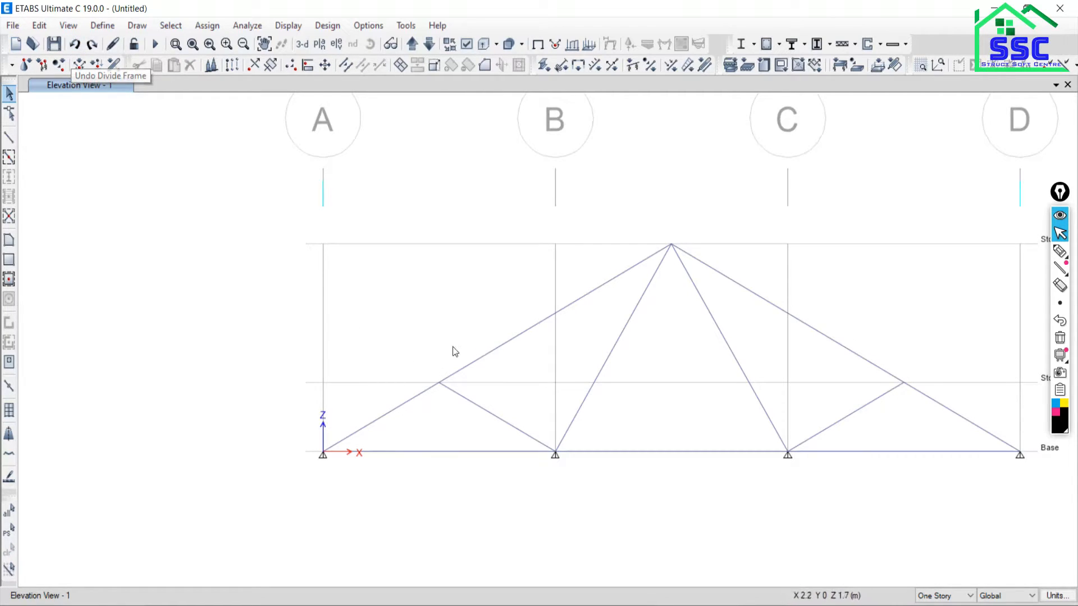
Break the left sloping chord at its selected Story1 web joint, applying the division while keeping the Divide Selected Frames dialog open
left_click(494, 350)
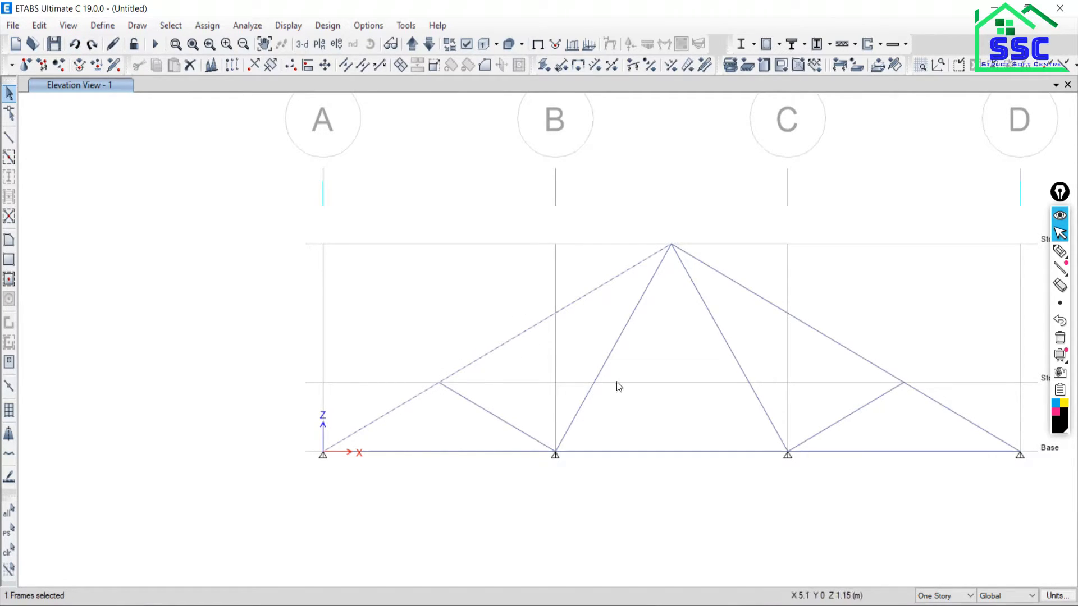
left_click_drag(402, 352, 464, 410)
left_click(40, 26)
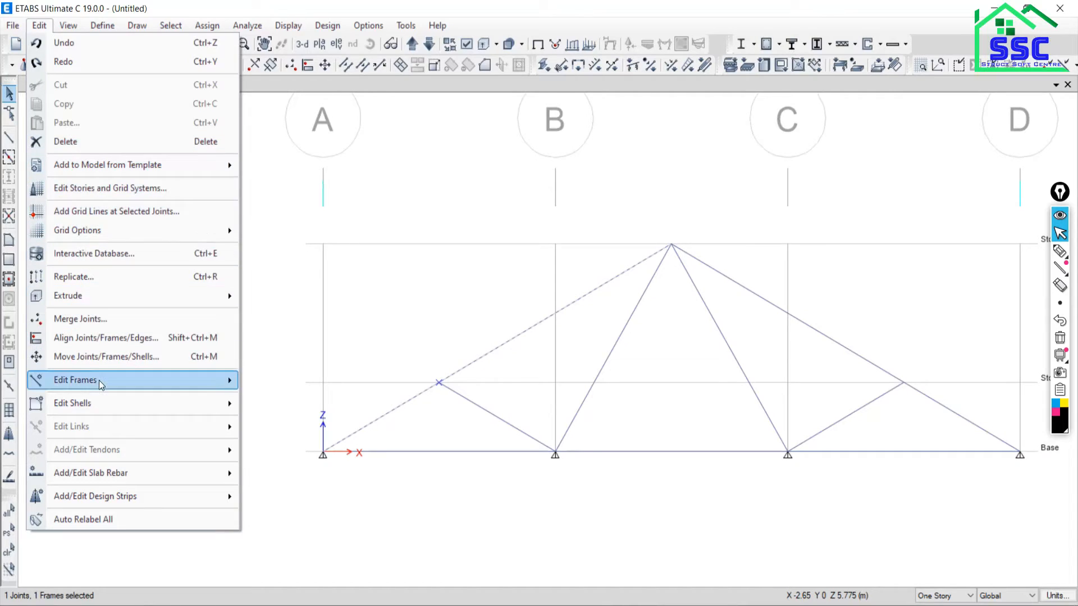
mouse_move(101, 387)
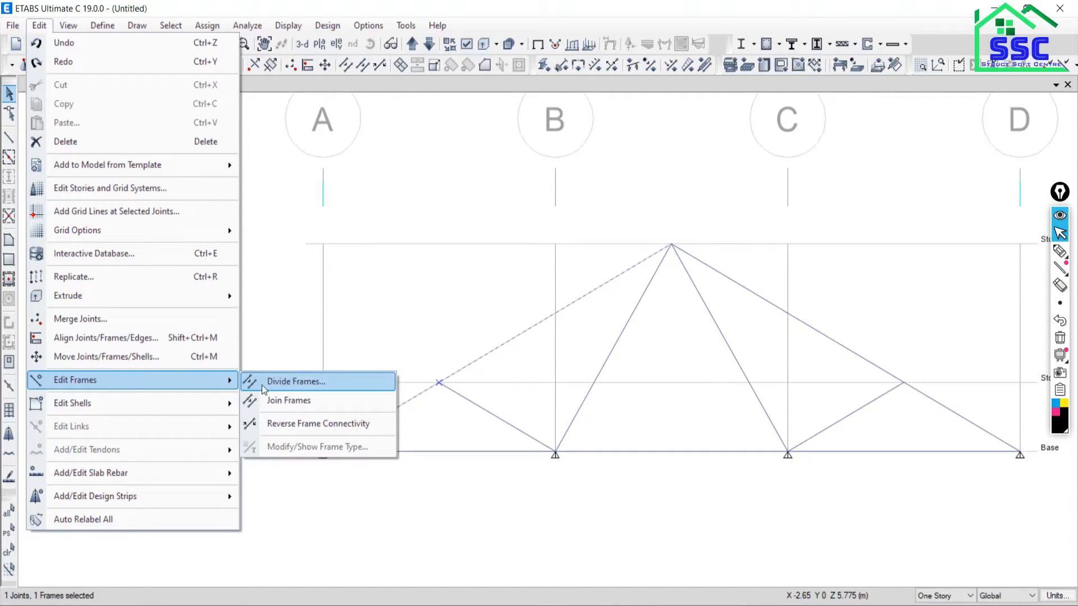
left_click(281, 382)
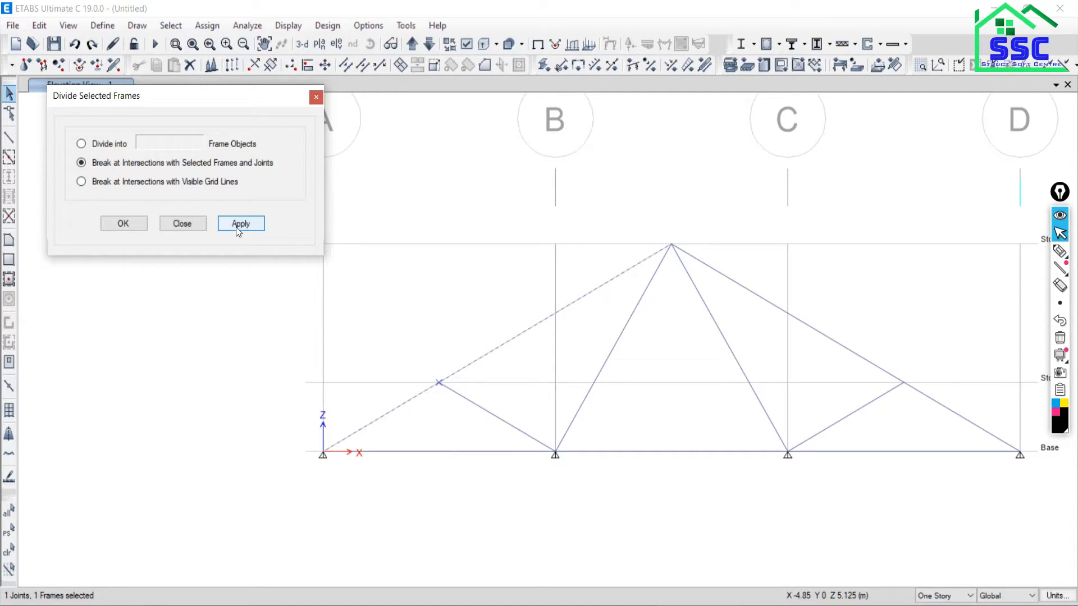
left_click_drag(205, 99, 172, 151)
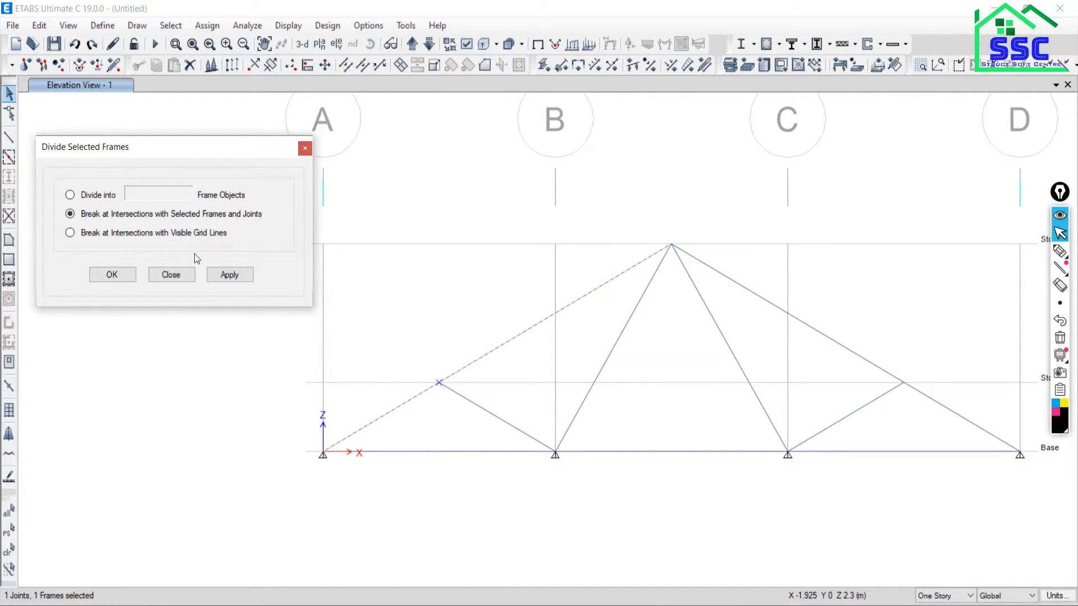
left_click(230, 275)
left_click_drag(145, 149, 144, 120)
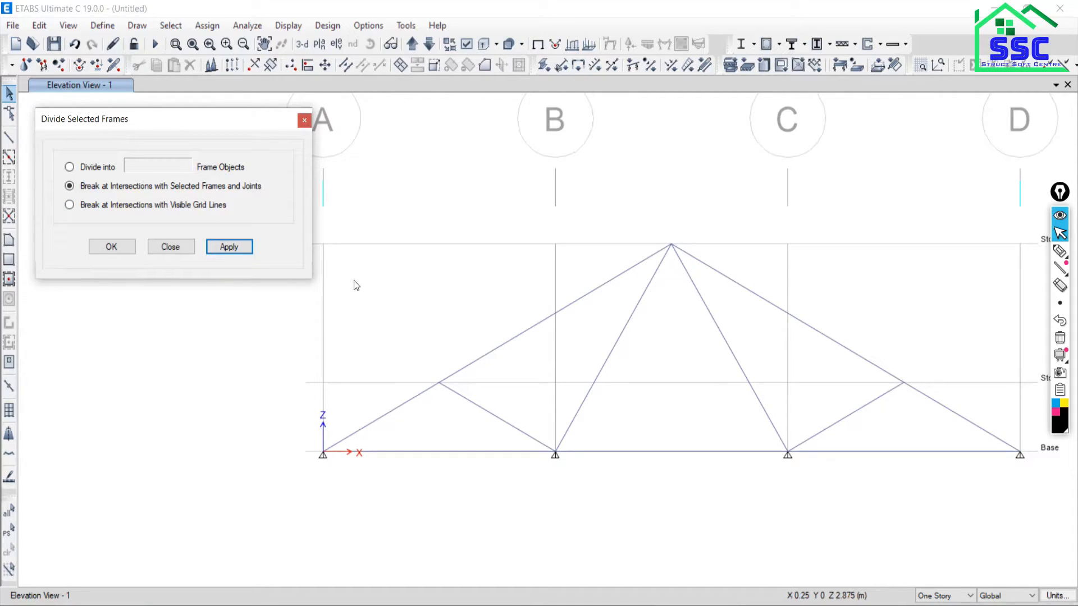
Check the left chord's split by selecting its upper and lower segments individually, and clear the selection
left_click(501, 346)
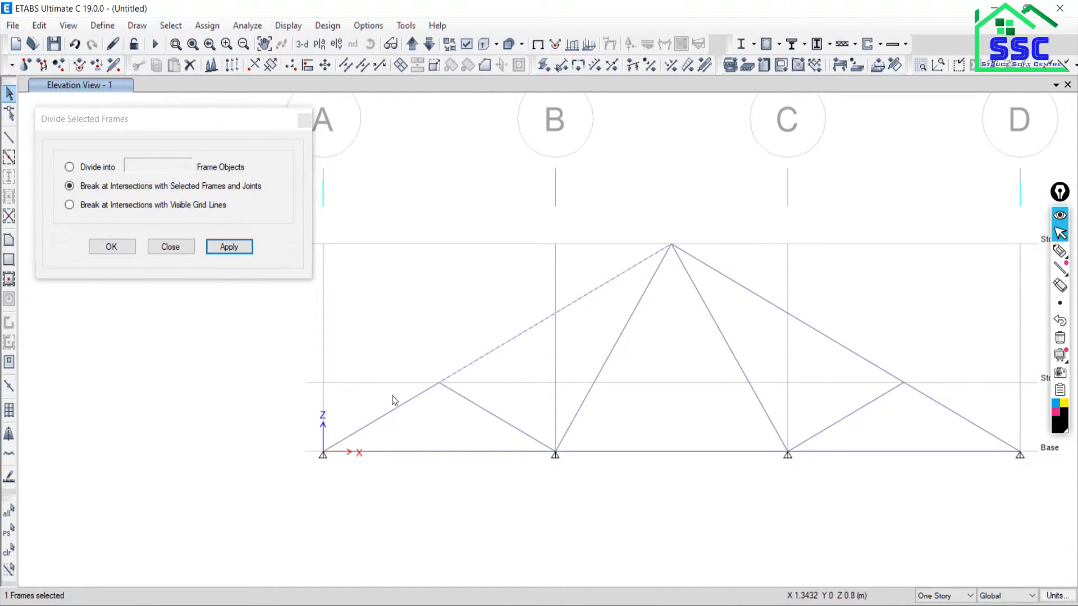
left_click(386, 415)
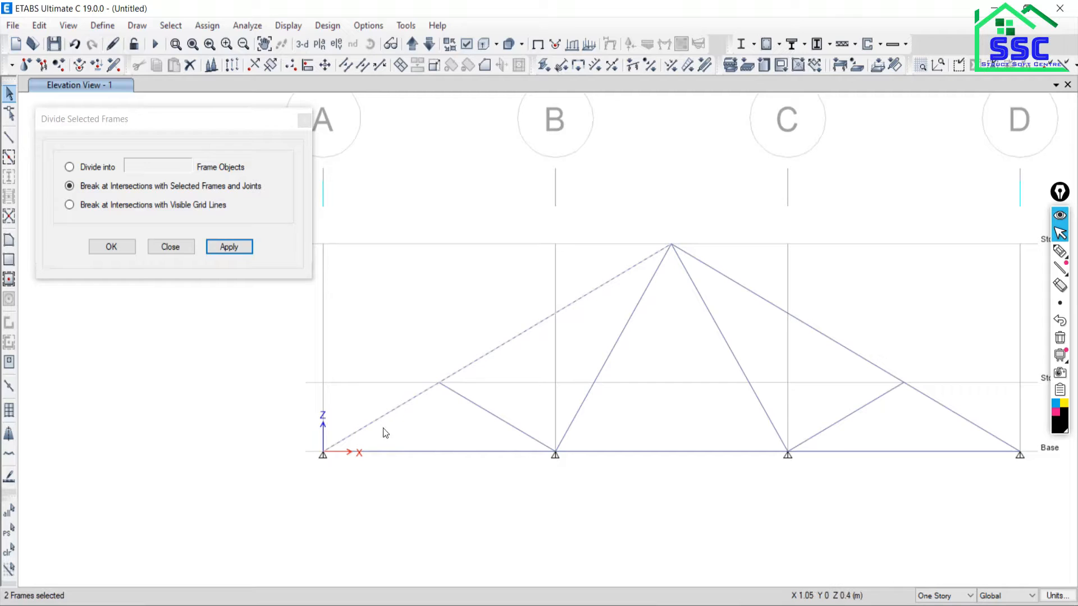
left_click(9, 550)
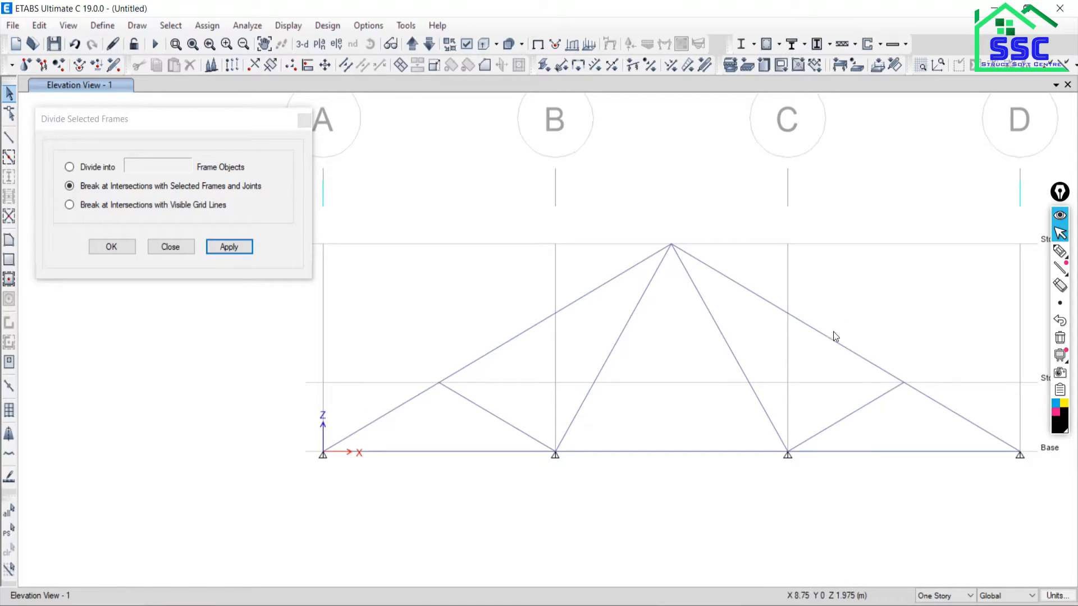
Break the right sloping chord at its Story1 web joint, using intersections with the selected frame and joint, and close the dialog
left_click(865, 359)
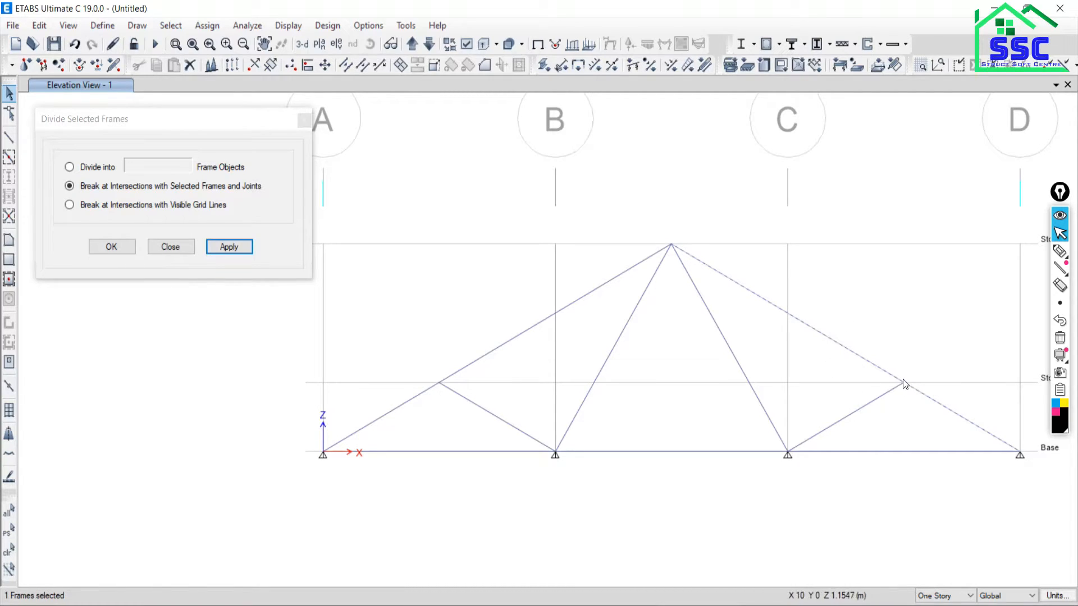
left_click_drag(881, 354, 931, 409)
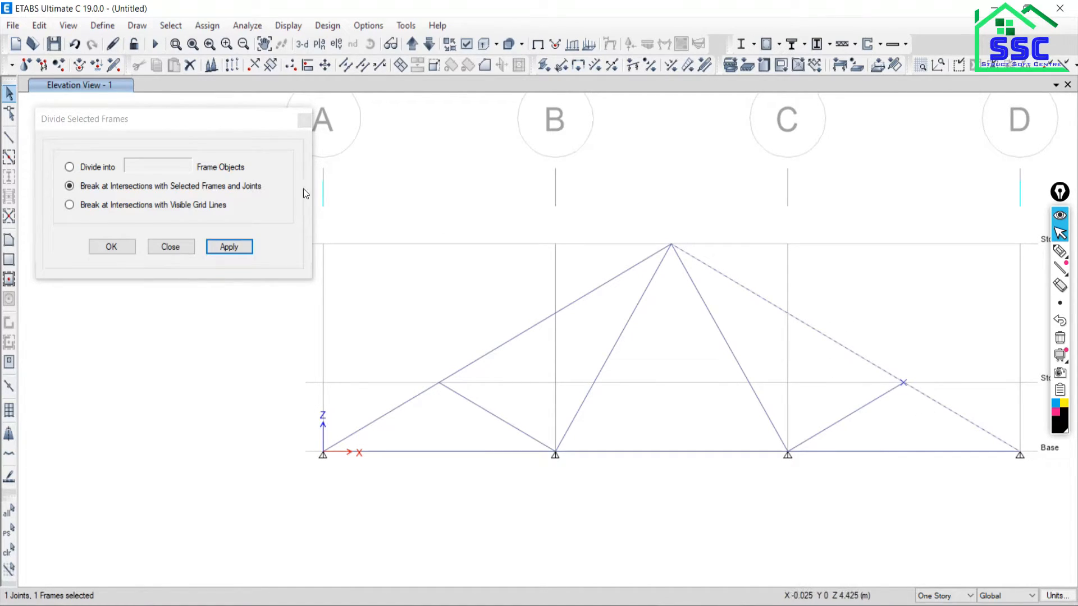
left_click(227, 247)
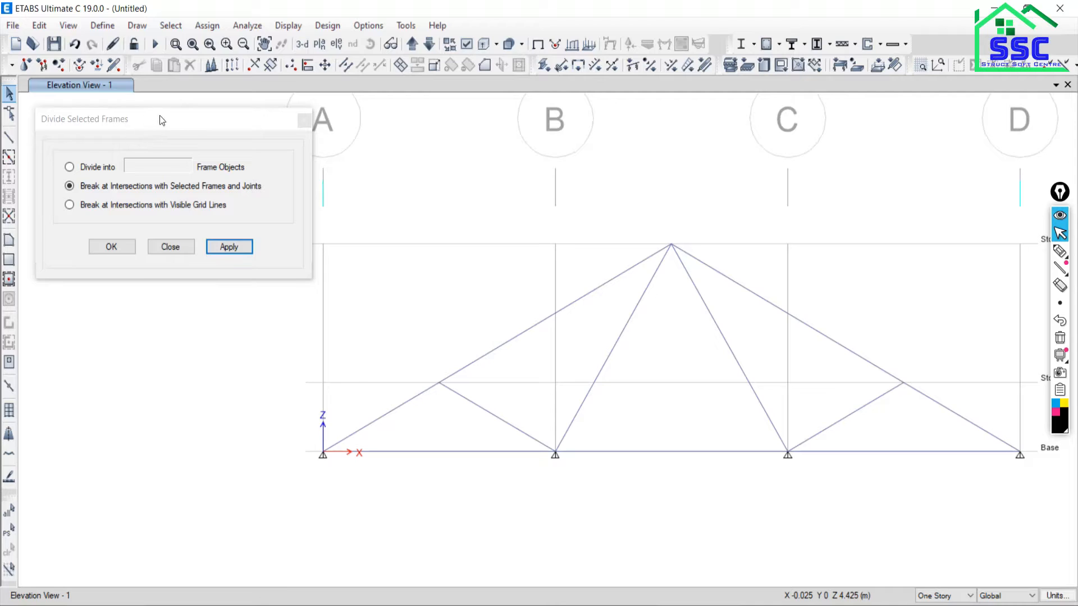
left_click(171, 247)
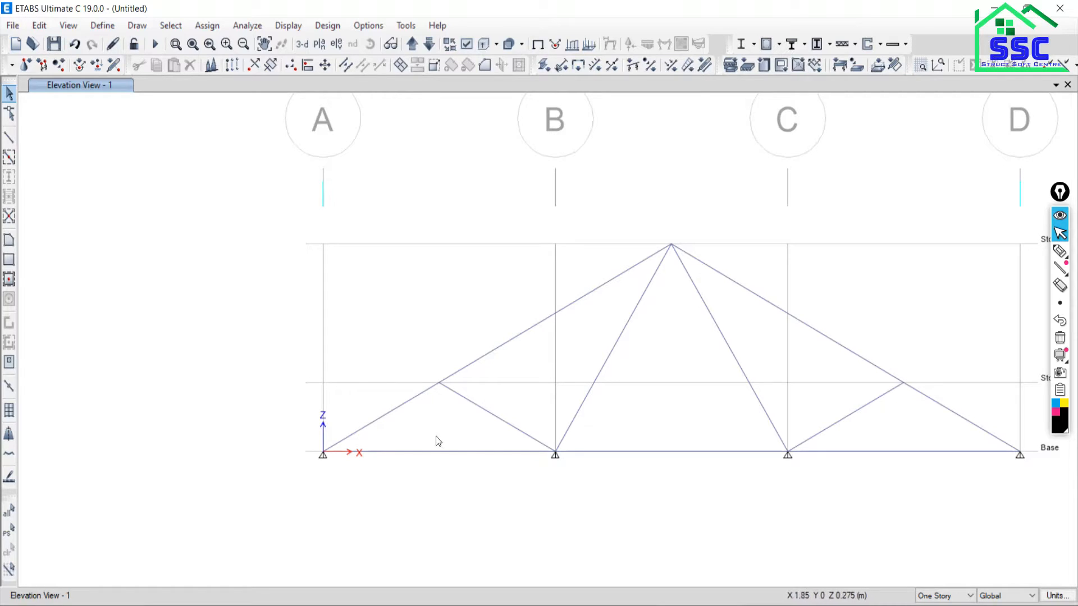
Select the left chord's lower and upper segments to recheck the division, and clear the selection
left_click(411, 408)
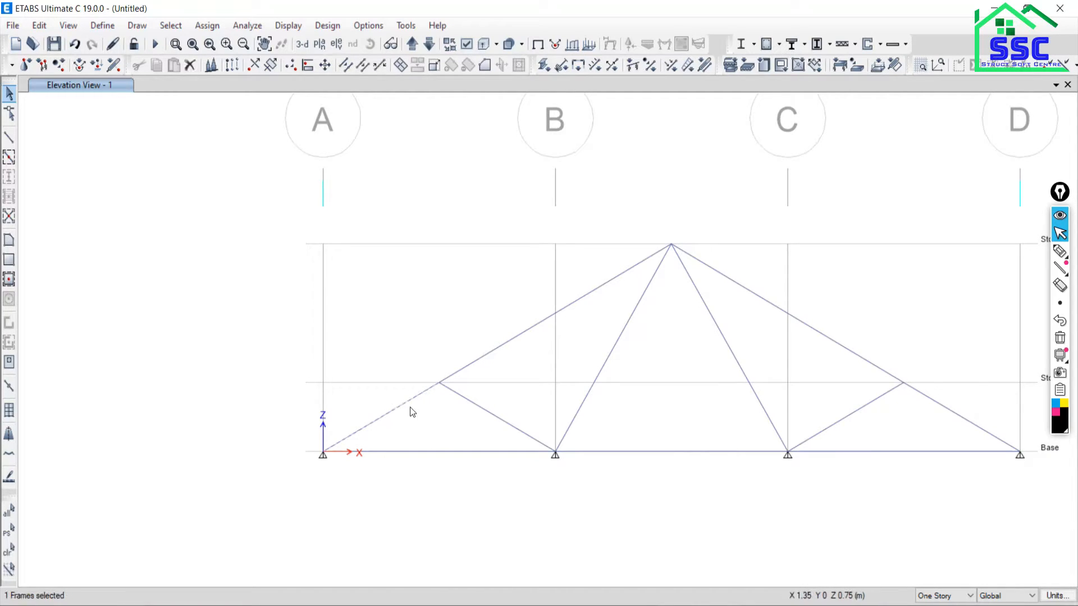
left_click(493, 360)
left_click(8, 555)
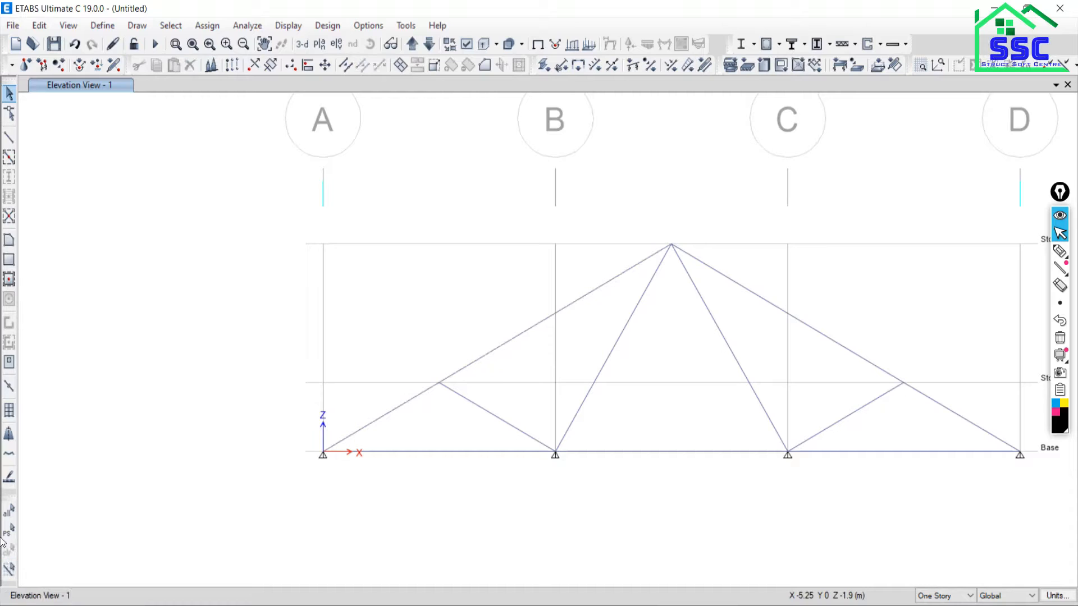
Compare the supports with the Word figure, and select the two interior base joints at grids B and C in ETABS
middle_click_drag(479, 476, 352, 447)
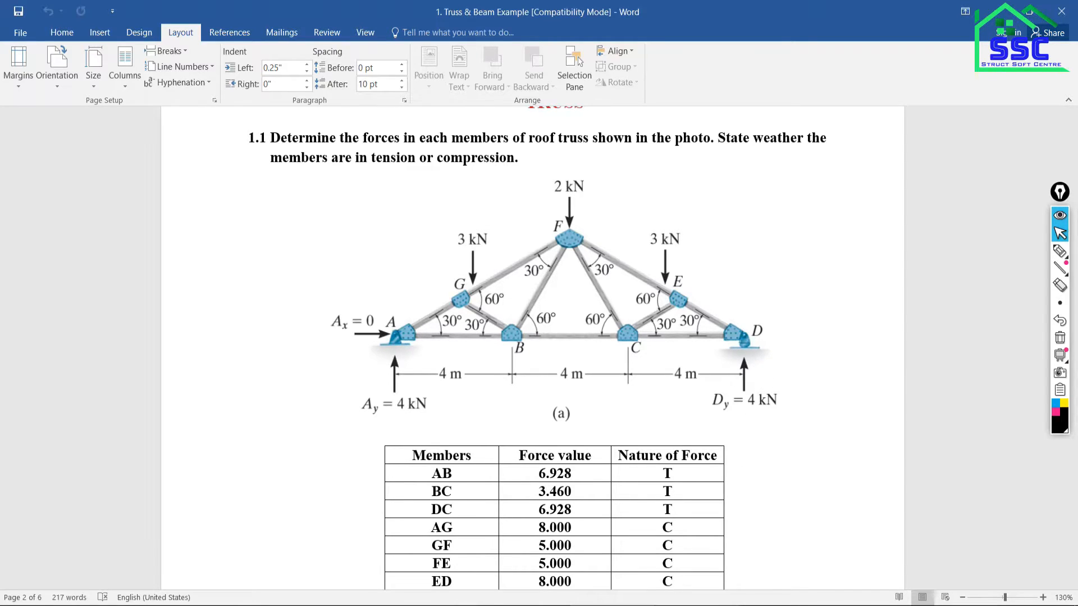
left_click(701, 605)
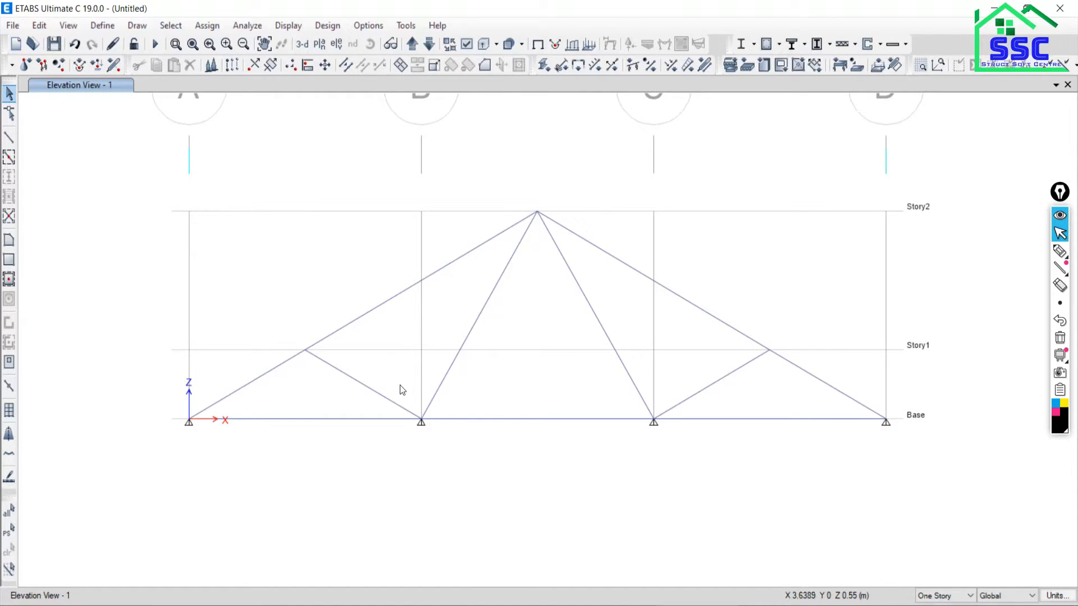
left_click_drag(401, 386, 453, 459)
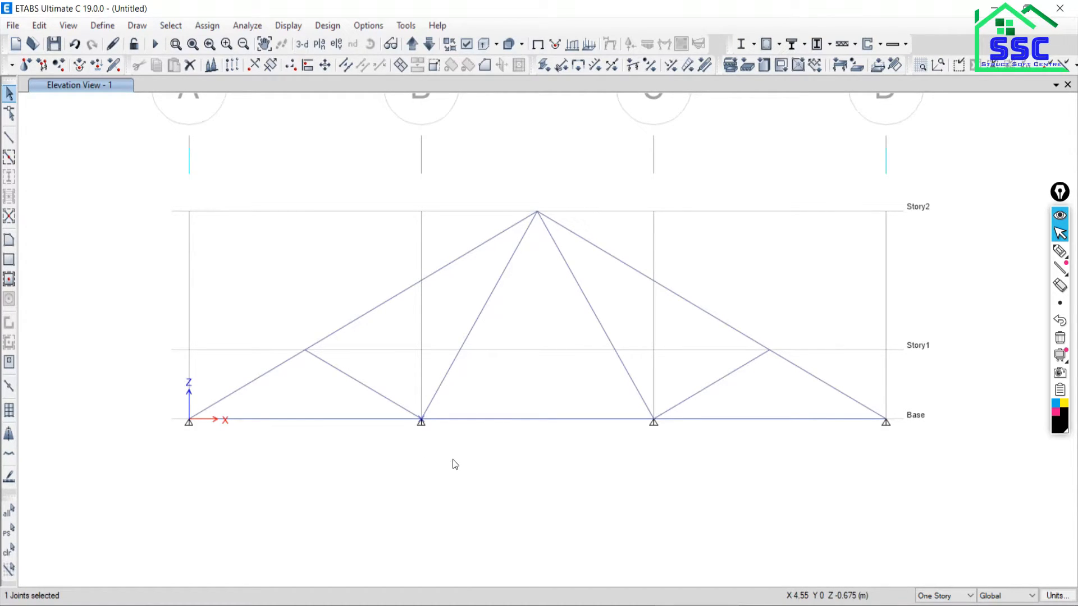
left_click_drag(617, 395, 697, 453)
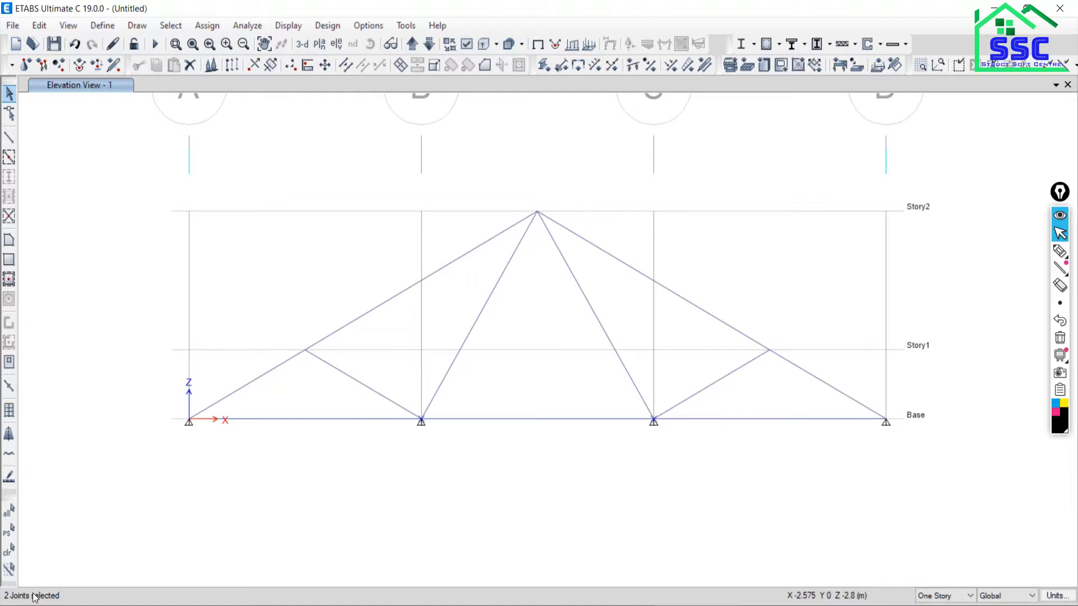
Circle the selected-joints count with the annotation pen, clear the ink, and return to the normal pointer
left_click(1060, 251)
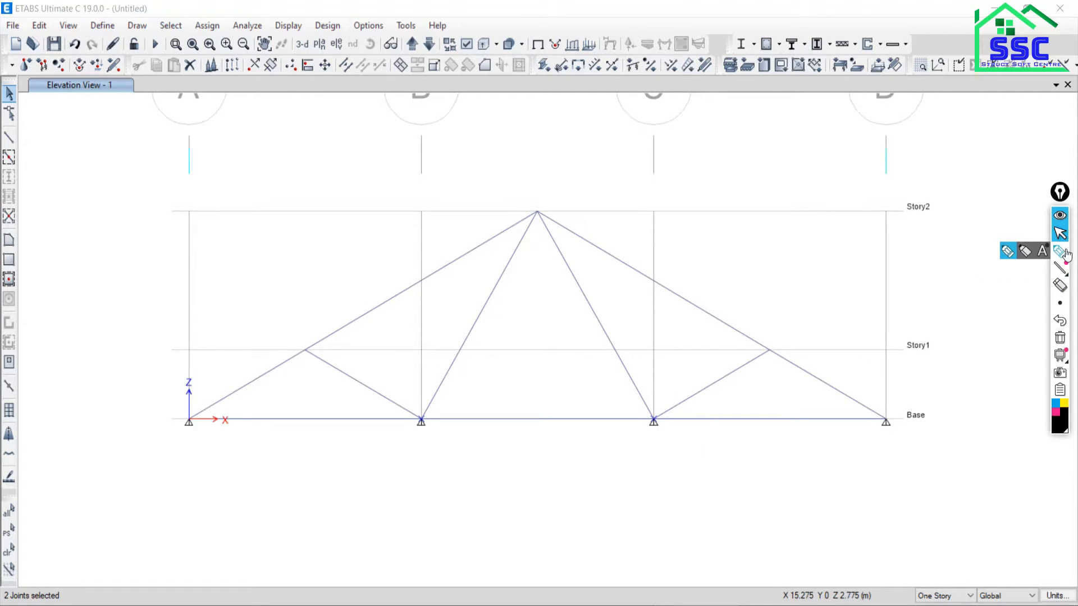
mouse_move(6, 604)
left_mouse_down()
mouse_move(28, 575)
mouse_move(66, 590)
mouse_move(68, 602)
mouse_move(40, 605)
left_mouse_up()
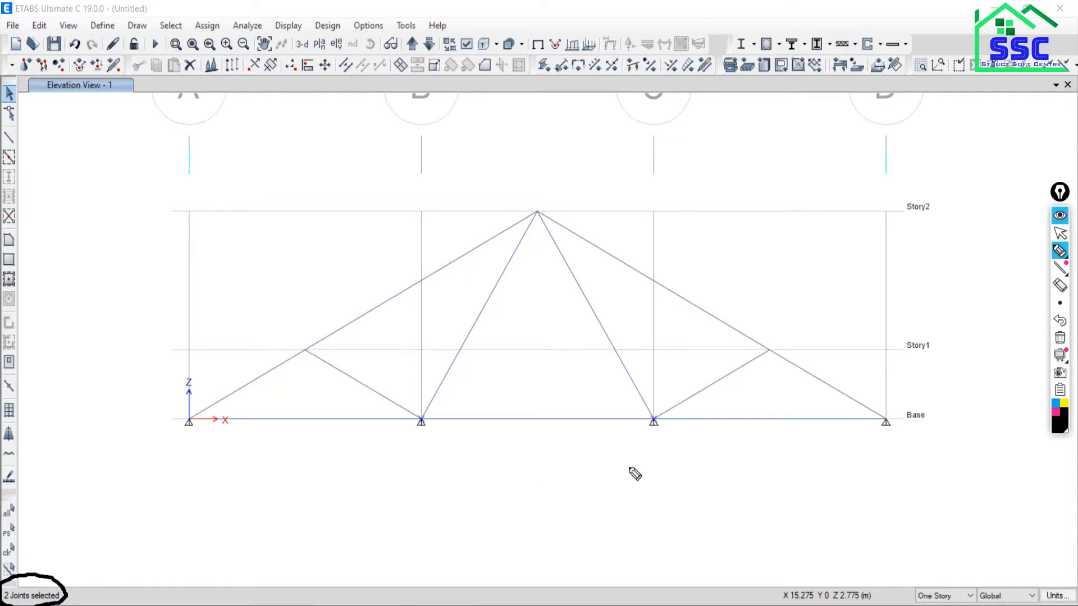
left_click(1061, 338)
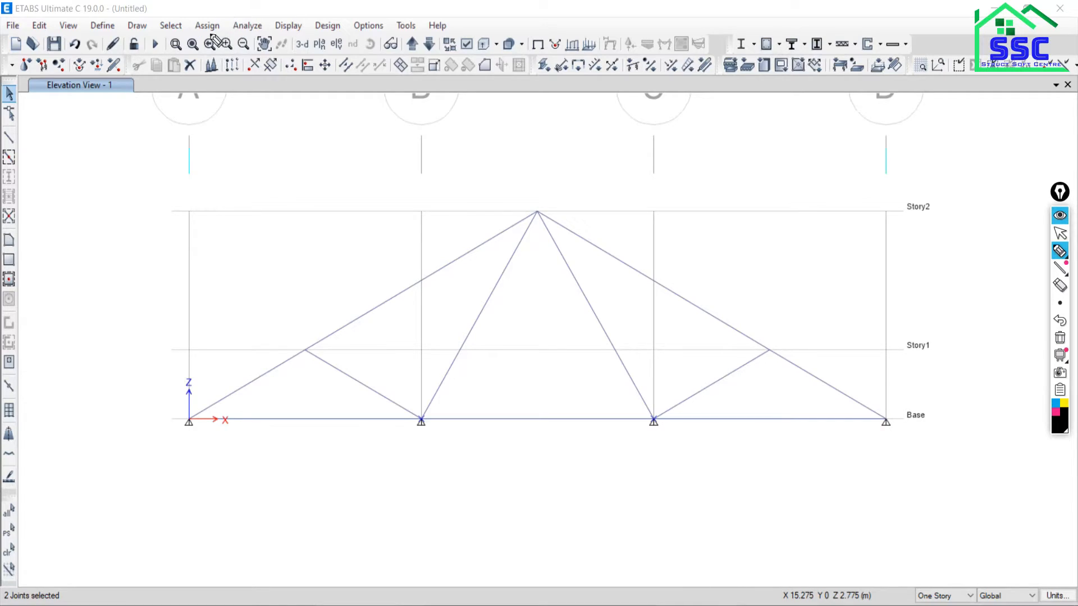
left_click(1060, 233)
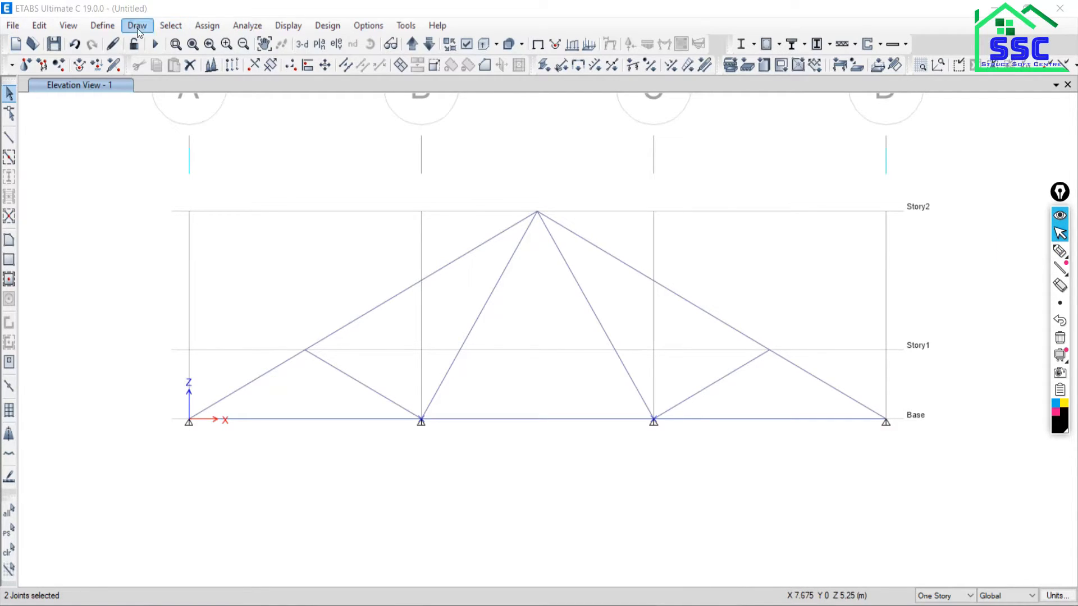
Remove all restraints from the two selected interior base joints and apply, keeping the joint restraints dialog open
left_click(205, 27)
mouse_move(234, 46)
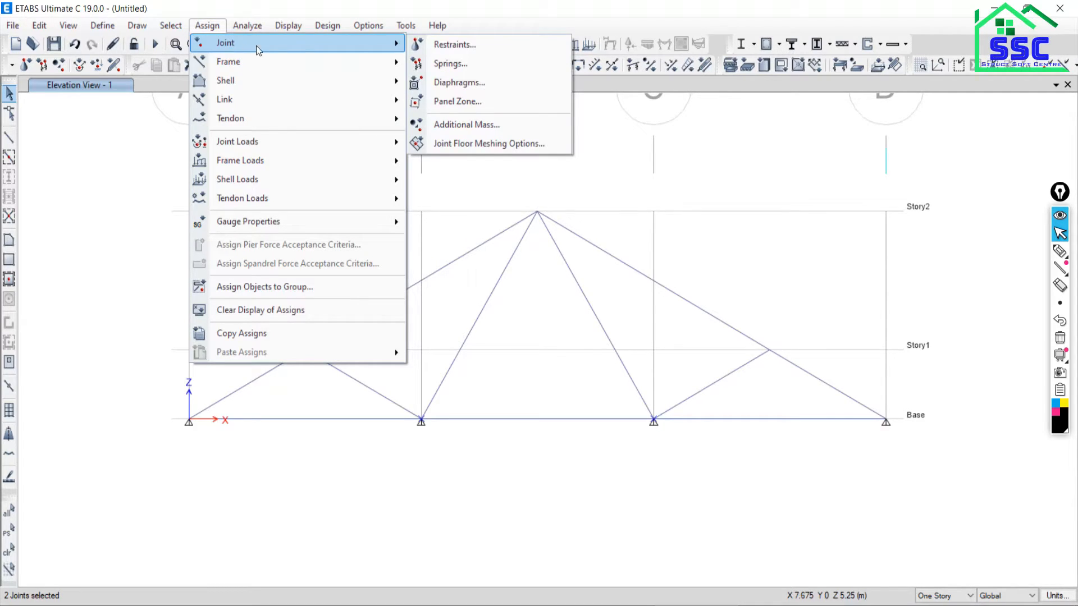
left_click(465, 45)
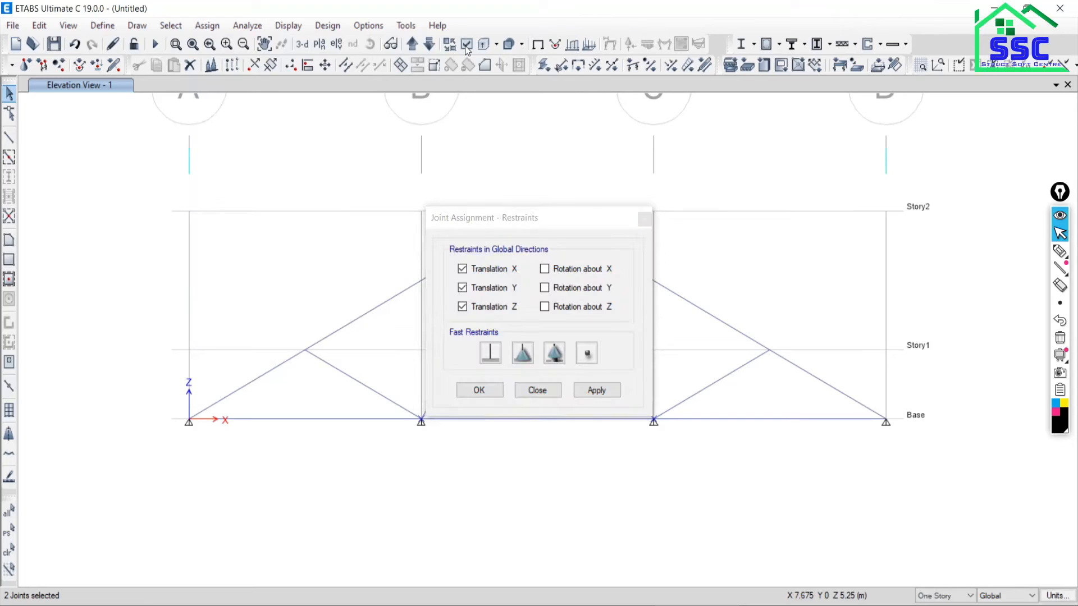
left_click_drag(499, 225, 142, 146)
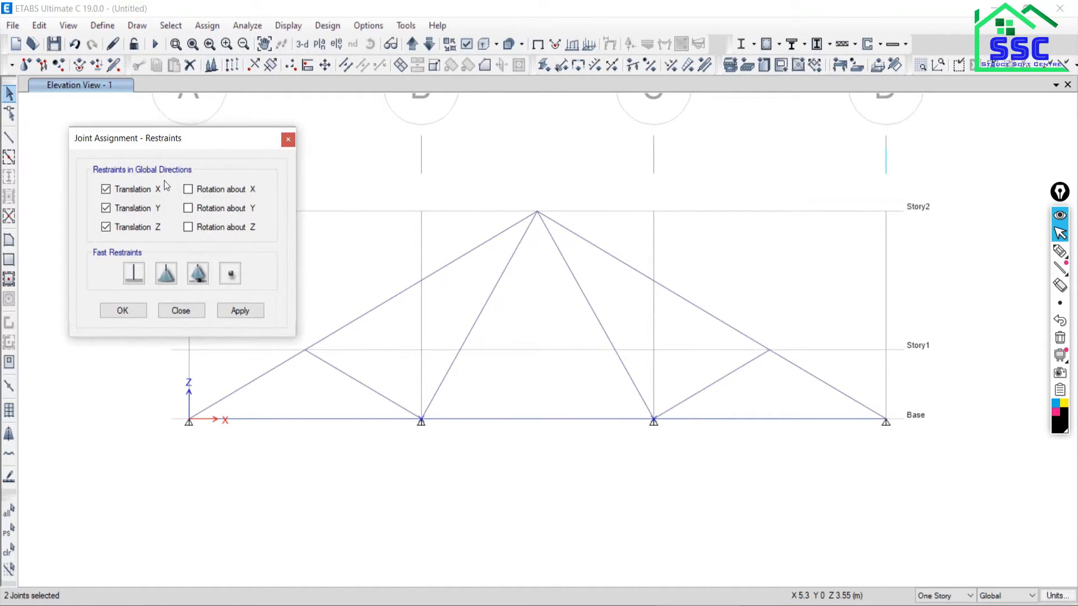
left_click(231, 275)
left_click(230, 277)
left_click(240, 311)
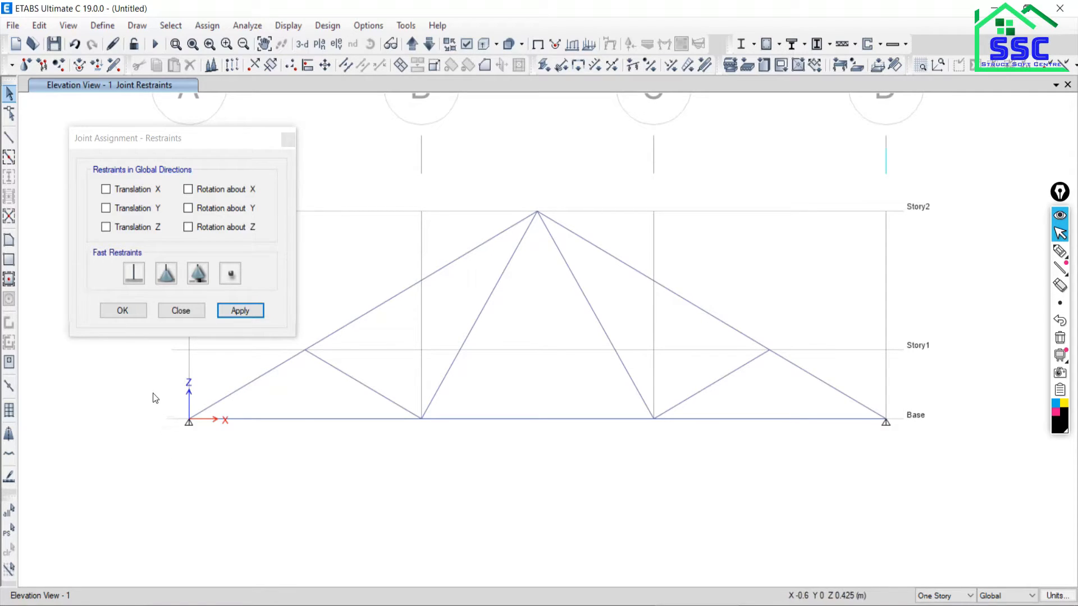
Apply a pinned restraint with Translation X, Y and Z fixed to the base joint at grid A
left_click_drag(151, 391, 217, 458)
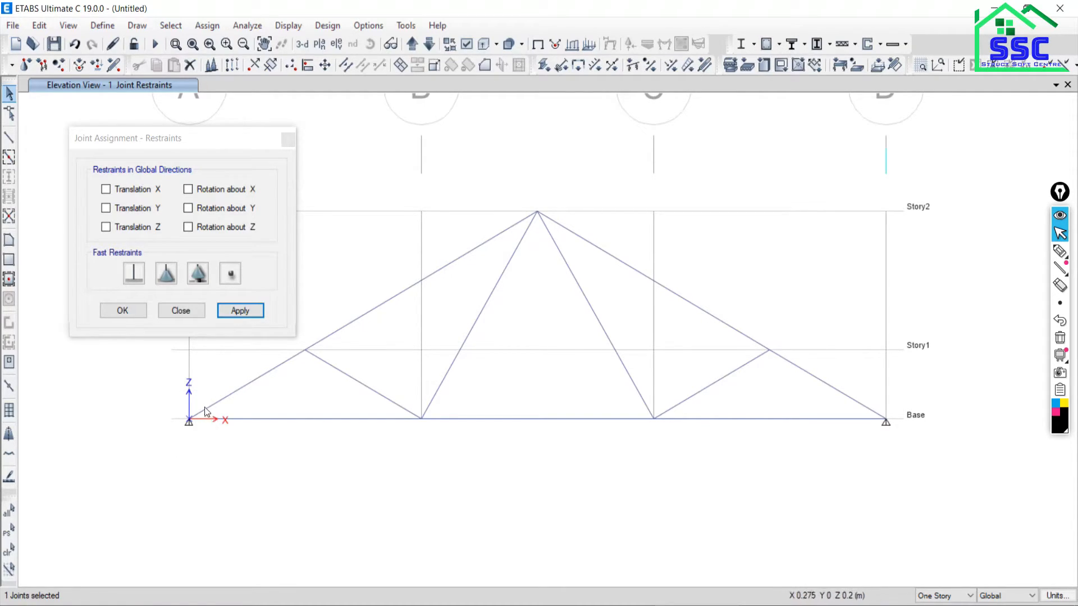
left_click(167, 277)
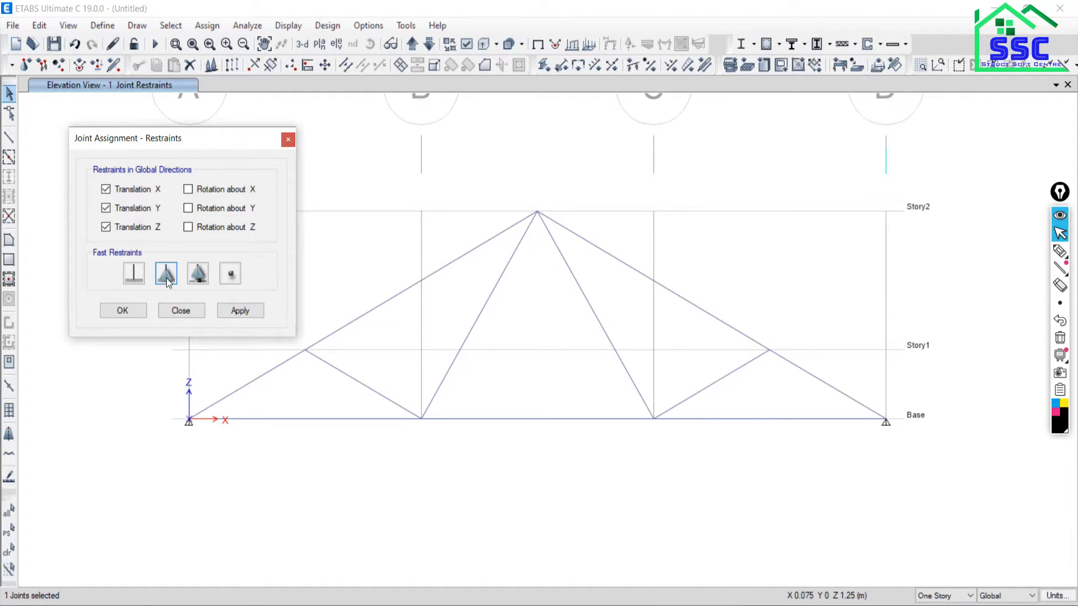
left_click(240, 312)
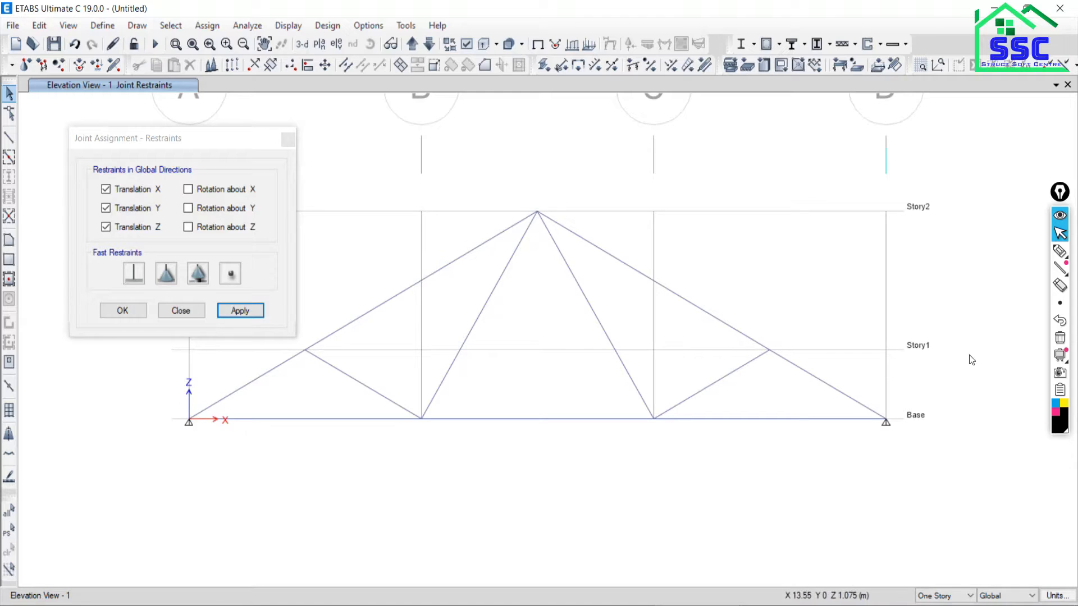
Give the base joint at grid D a roller restraint with only Translation Z fixed, and recheck the supports against the Word figure
left_click_drag(868, 381, 917, 461)
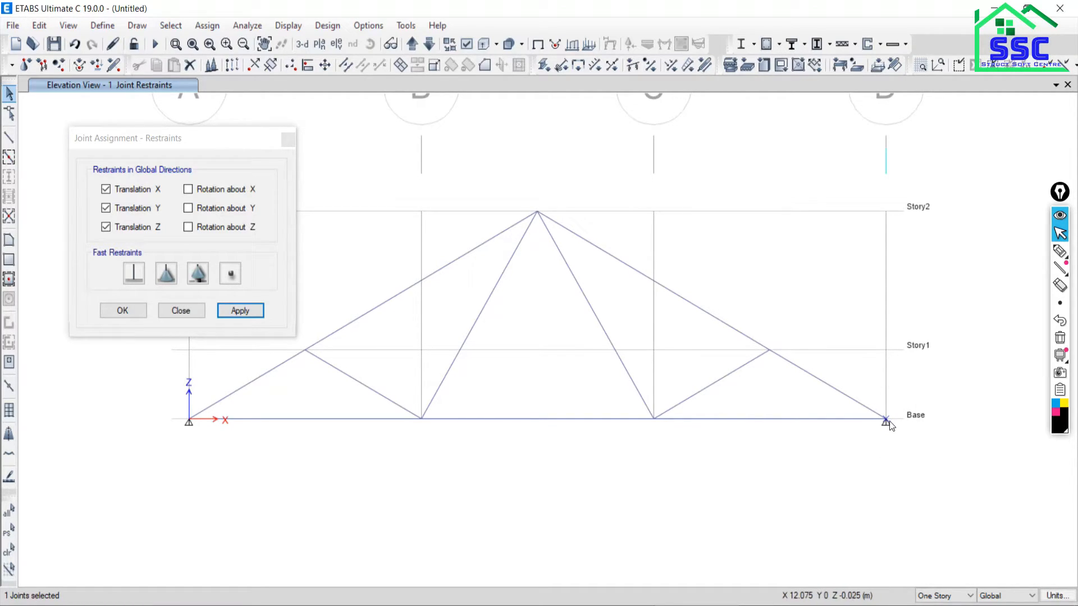
left_click(200, 275)
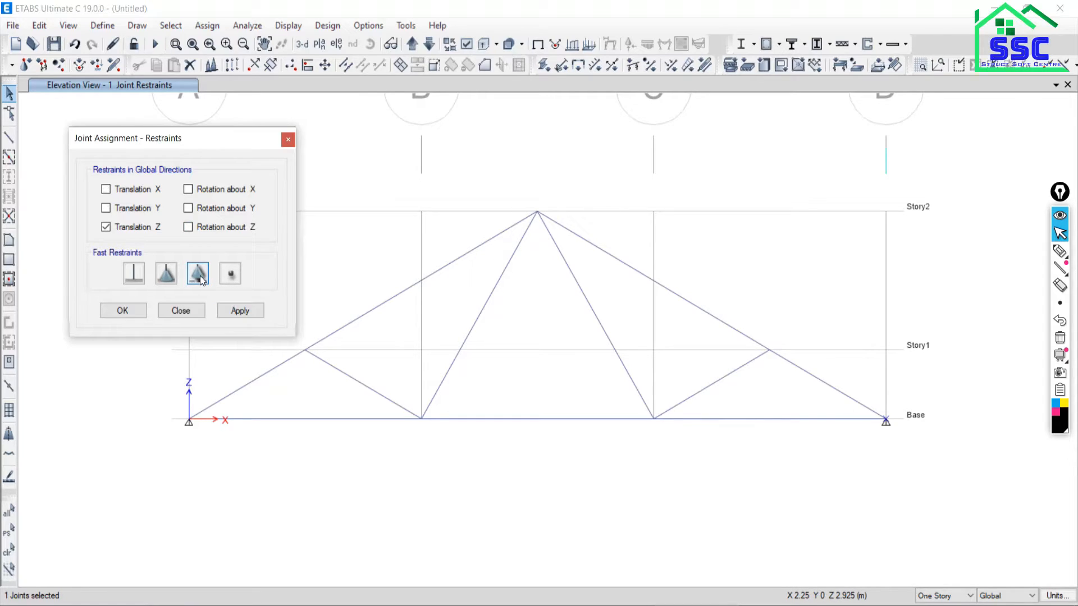
left_click(240, 313)
left_click(182, 310)
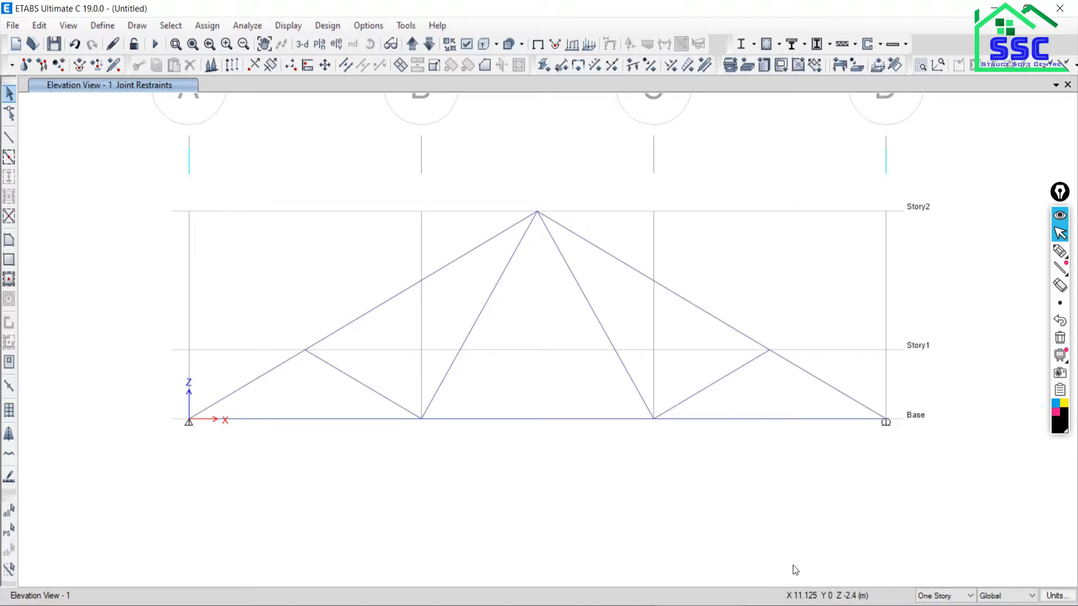
key("alt+Tab")
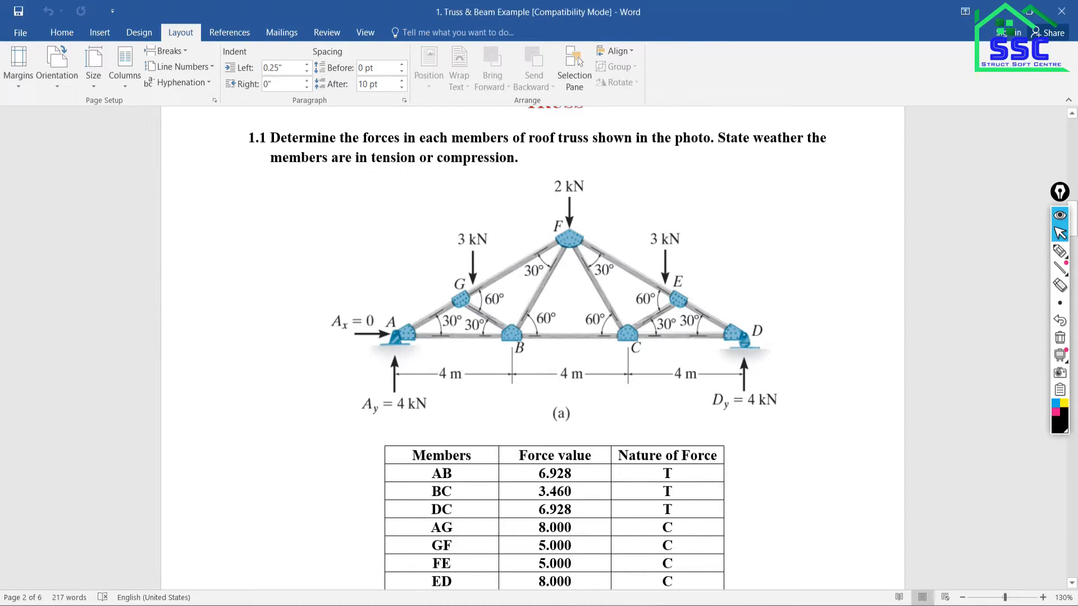
key("alt+Tab")
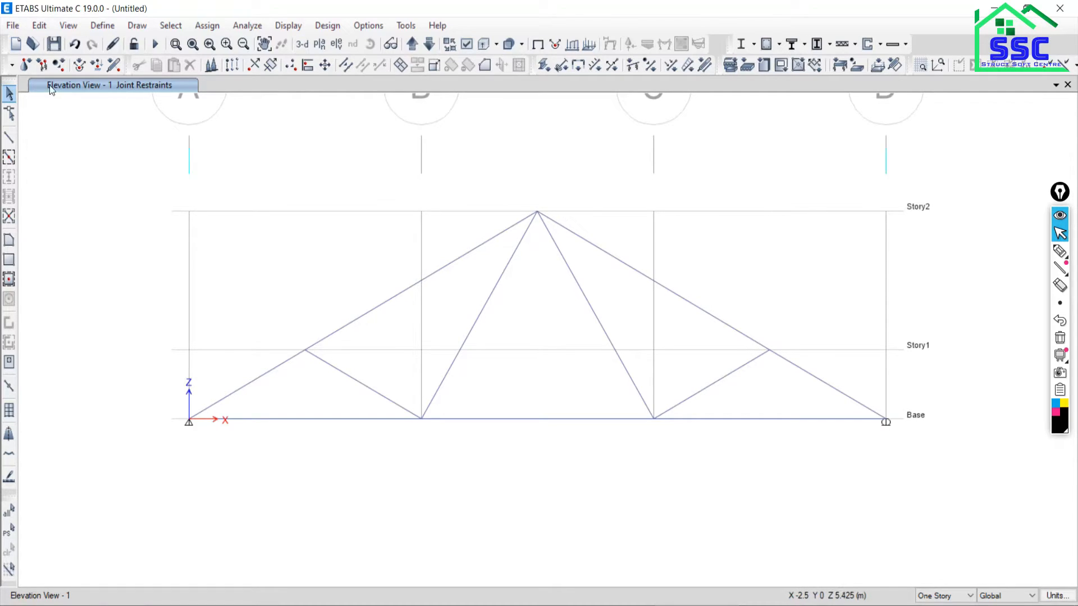
Open Check Model and enable all joint, frame, shell and other checks, plus the trim or extend frames fix
left_click(236, 26)
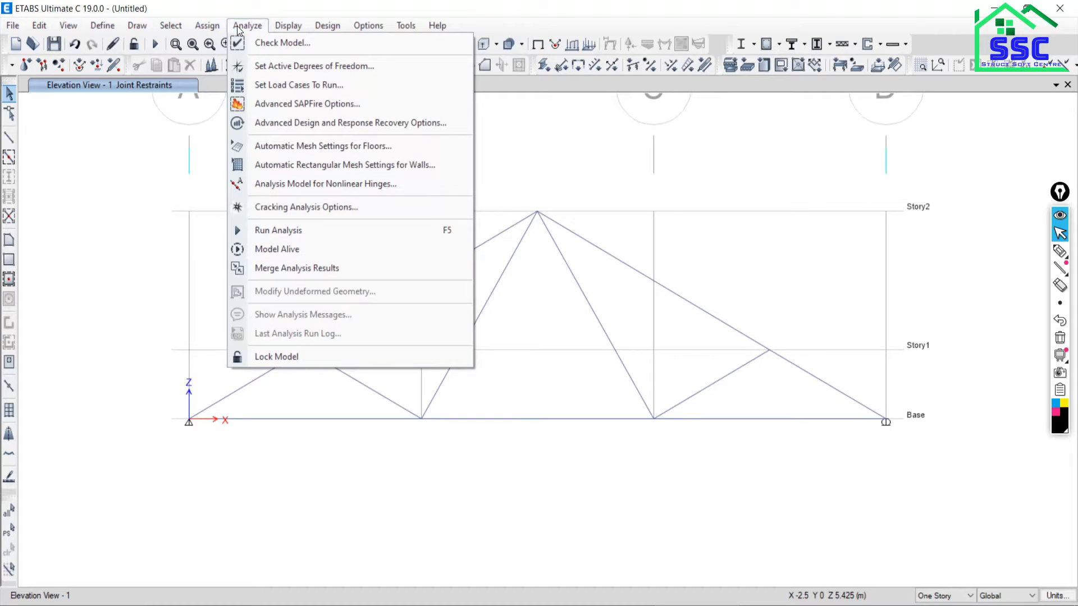
left_click(263, 43)
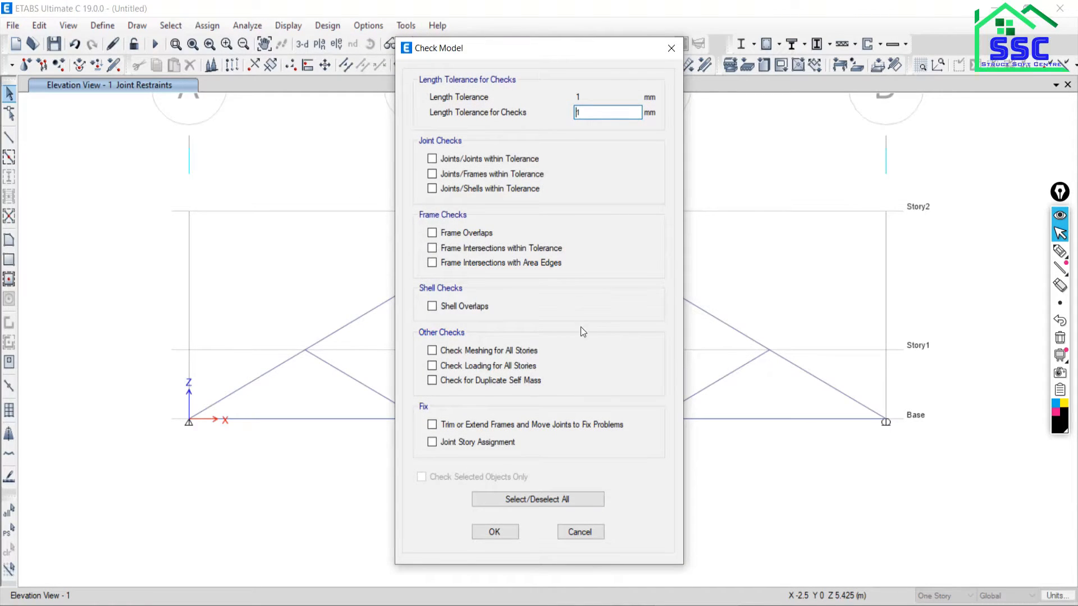
left_click(514, 498)
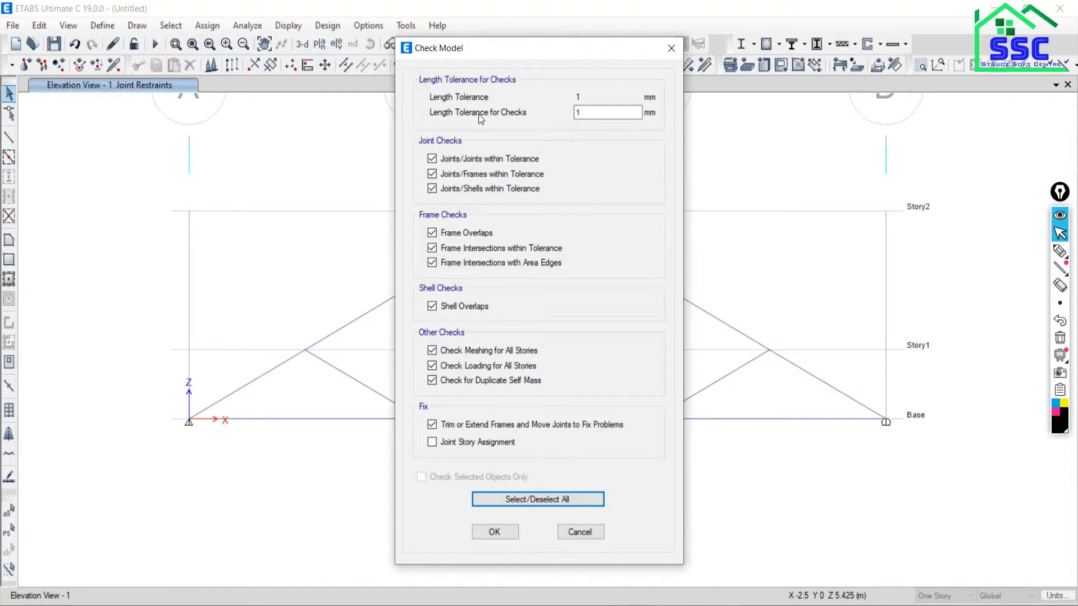
Illustrate the length tolerance with the annotation pen: black and pink members nearly meeting, the gap circled and labelled "1 mm" with a double underline
left_click(1061, 251)
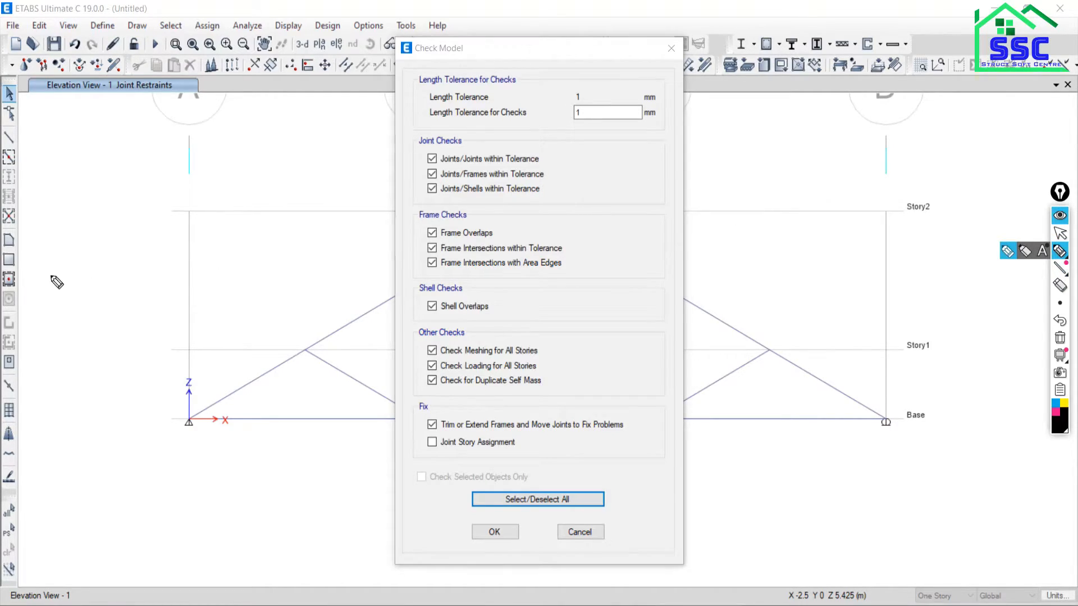
left_click_drag(51, 275, 151, 260)
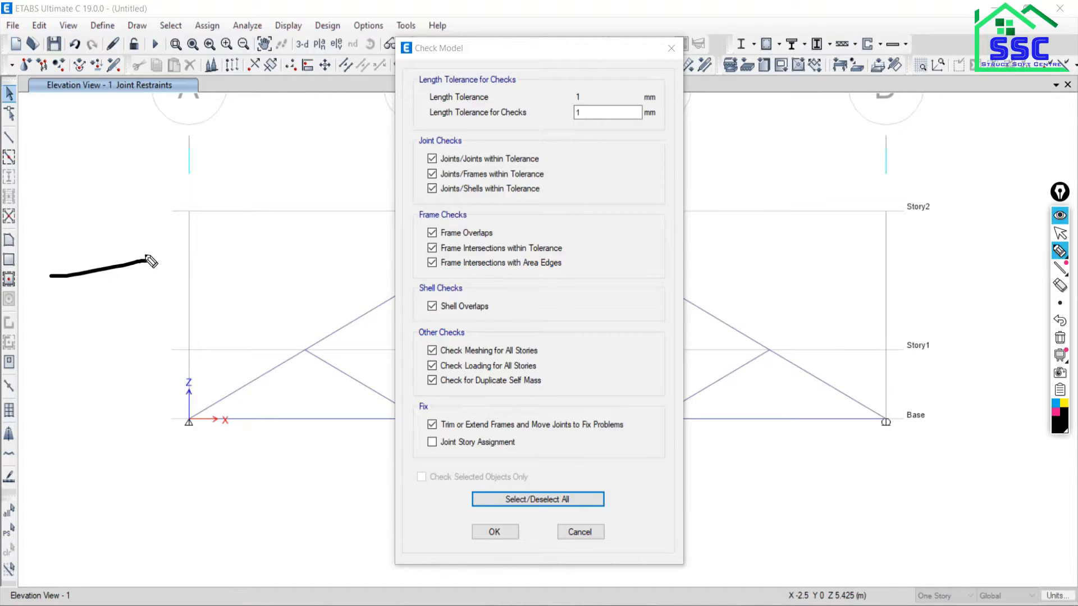
left_click(1058, 413)
left_click_drag(147, 253, 257, 230)
mouse_move(145, 253)
left_mouse_down()
mouse_move(155, 246)
mouse_move(161, 267)
mouse_move(140, 264)
mouse_move(137, 243)
left_mouse_up()
mouse_move(153, 298)
left_mouse_down()
mouse_move(166, 317)
mouse_move(213, 288)
mouse_move(213, 296)
left_mouse_up()
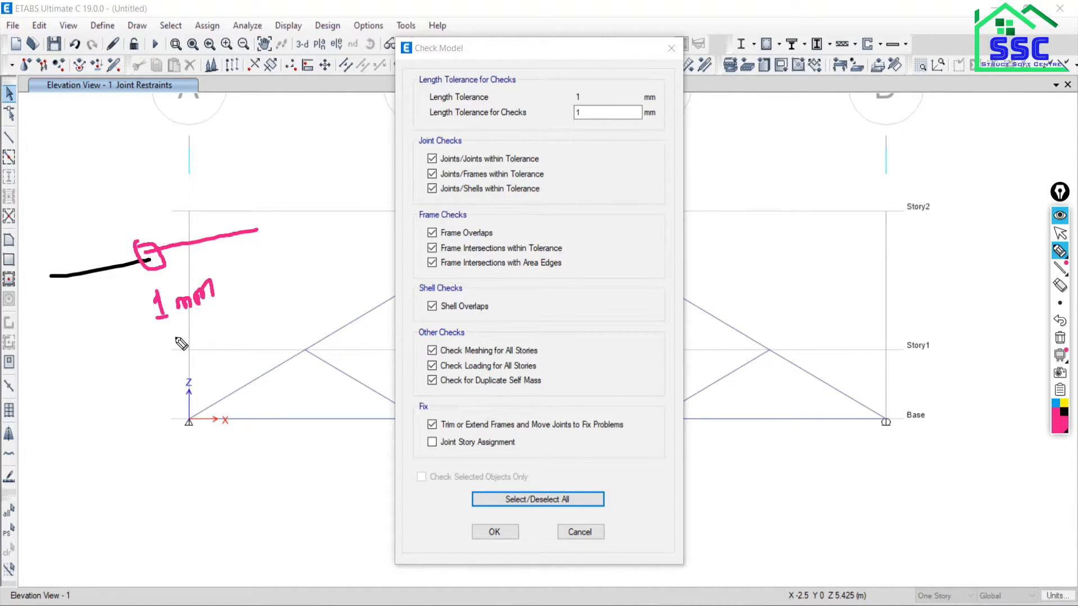
left_click_drag(160, 344, 234, 300)
left_click_drag(165, 356, 255, 295)
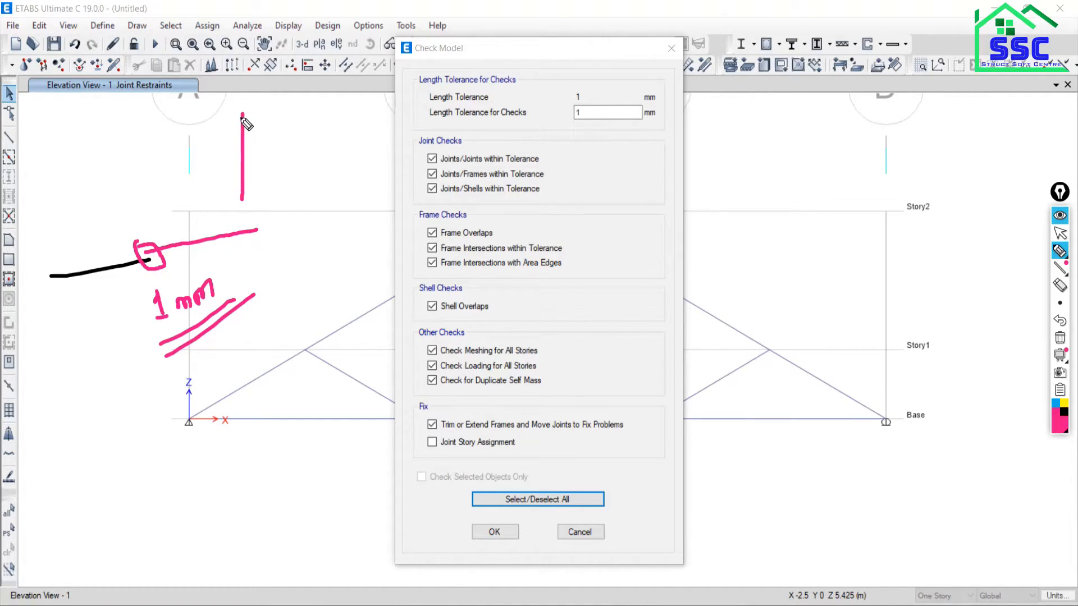
Sketch a pink rectangular shell with a black one adjoining its right edge, and mark their shared edge with two short strokes
mouse_move(241, 112)
left_mouse_down()
mouse_move(289, 109)
mouse_move(289, 175)
mouse_move(242, 199)
left_mouse_up()
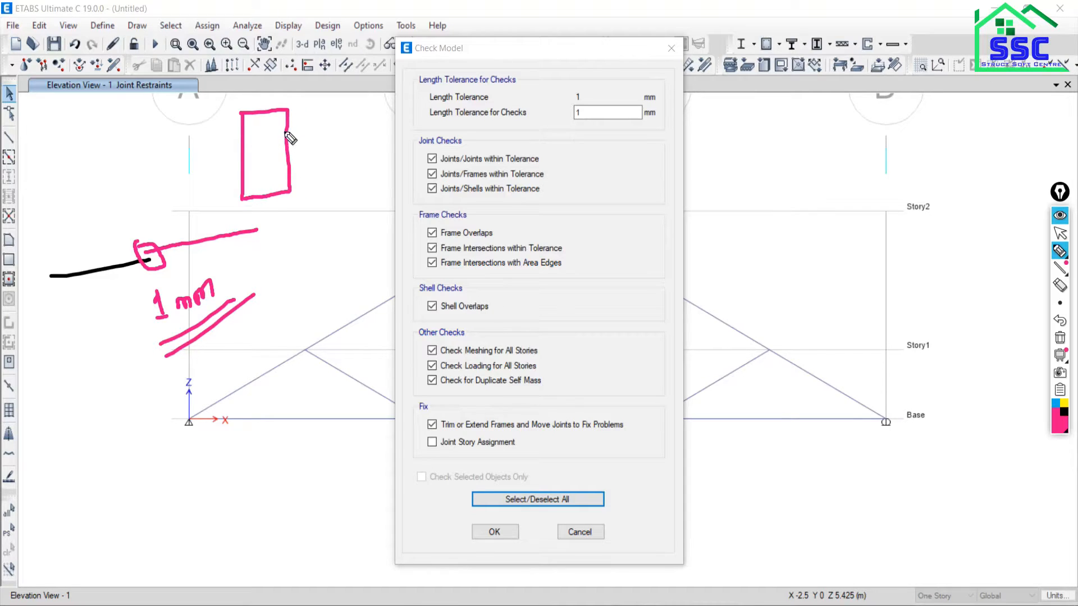
left_click(1064, 412)
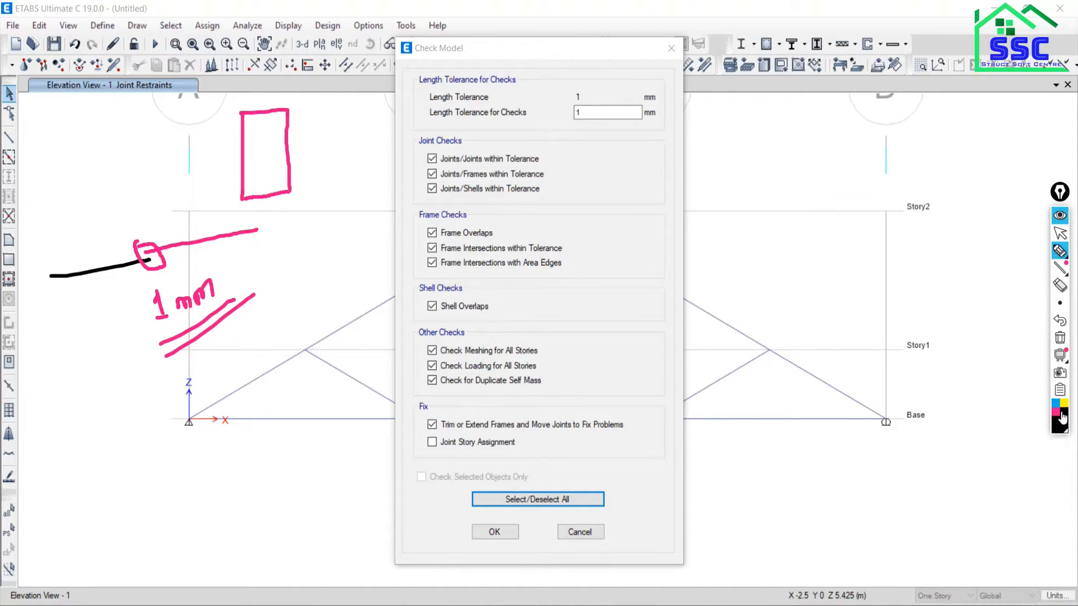
mouse_move(285, 114)
left_mouse_down()
mouse_move(288, 188)
mouse_move(317, 186)
mouse_move(309, 113)
mouse_move(277, 107)
mouse_move(288, 99)
left_mouse_up()
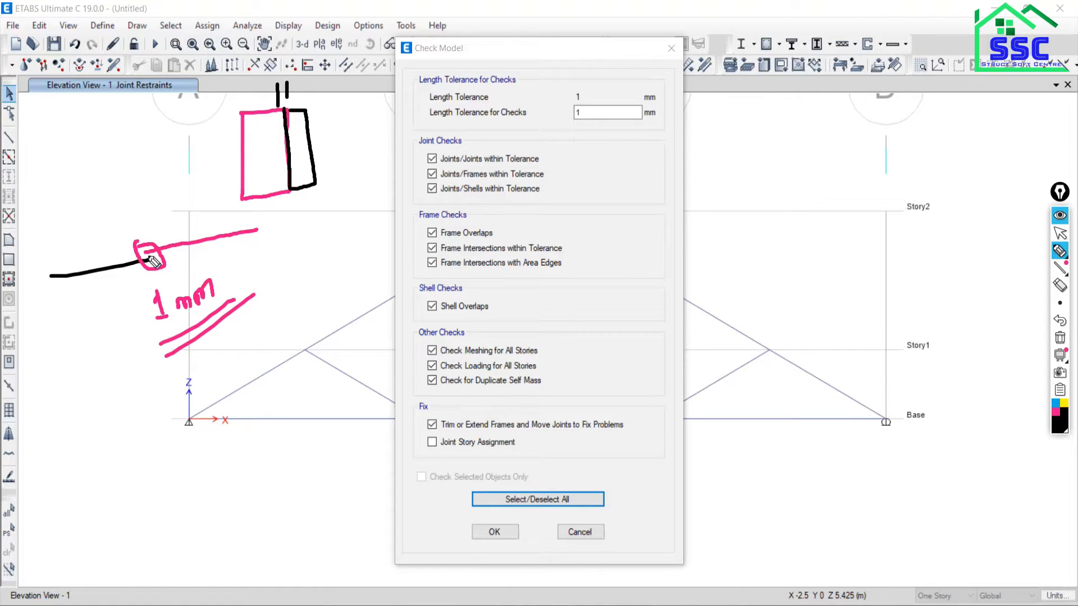
Sketch two overlapping black members below the first sketch, label the overlap "5 mm", and circle it
mouse_move(184, 471)
left_mouse_down()
mouse_move(197, 466)
mouse_move(62, 498)
left_mouse_up()
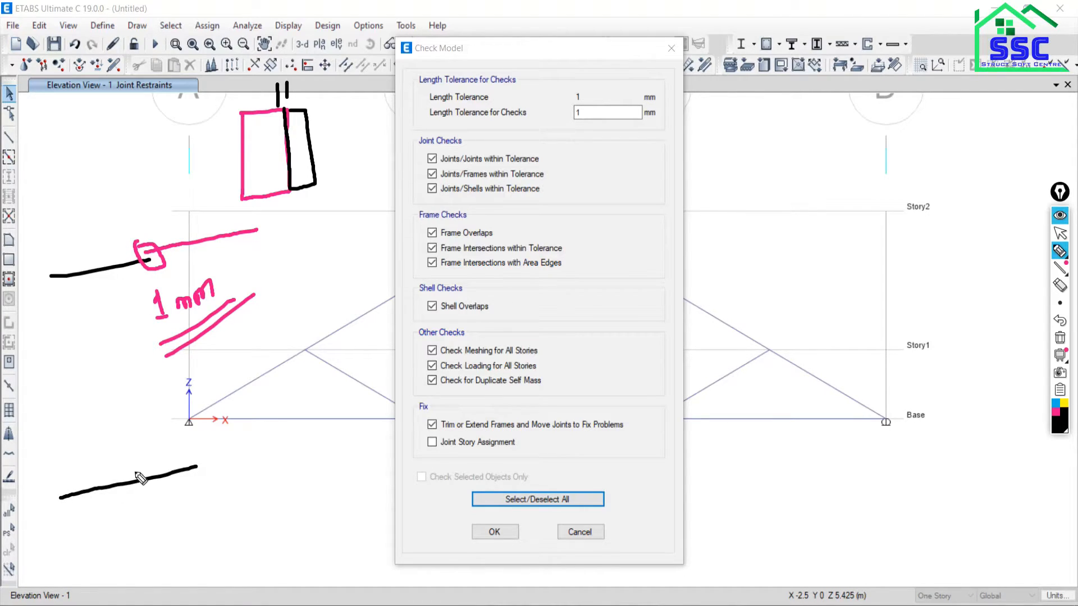
left_click_drag(162, 464, 304, 437)
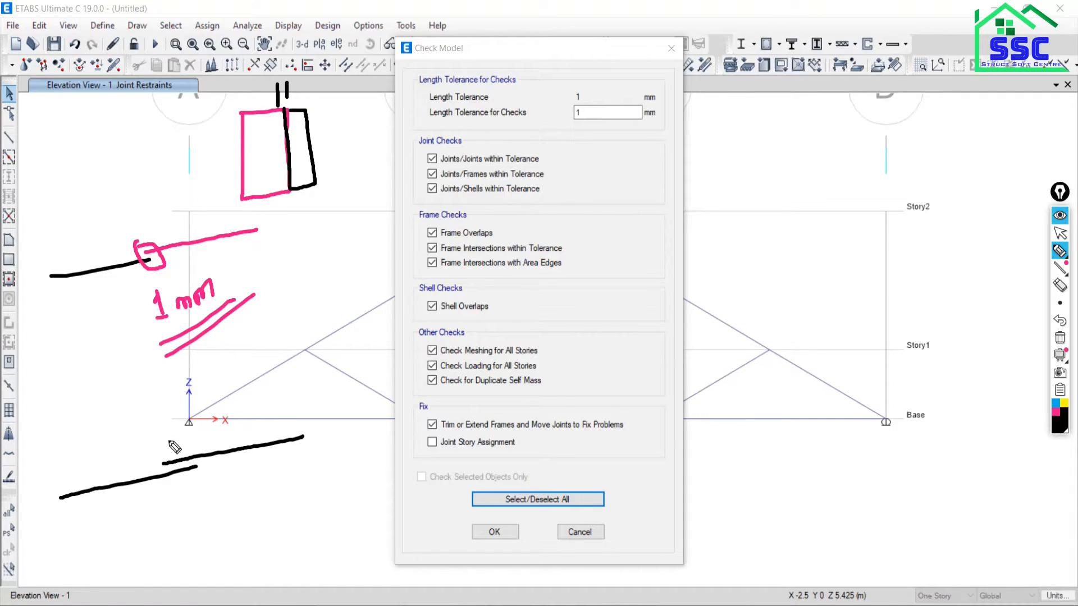
mouse_move(179, 430)
left_mouse_down()
mouse_move(162, 445)
mouse_move(238, 400)
mouse_move(240, 418)
left_mouse_up()
mouse_move(151, 460)
left_mouse_down()
mouse_move(222, 474)
mouse_move(147, 452)
mouse_move(171, 445)
left_mouse_up()
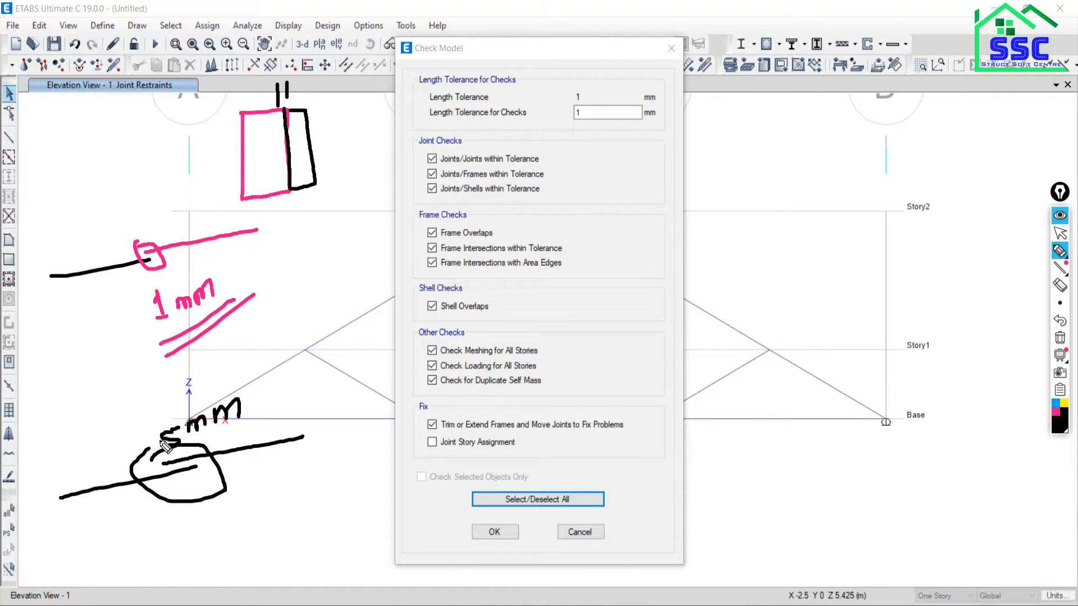
Draw black tick marks beside the Joint Checks, Frame Checks and Shell Checks groups
left_click_drag(414, 147, 447, 140)
mouse_move(411, 221)
left_mouse_down()
mouse_move(417, 231)
mouse_move(472, 179)
left_mouse_up()
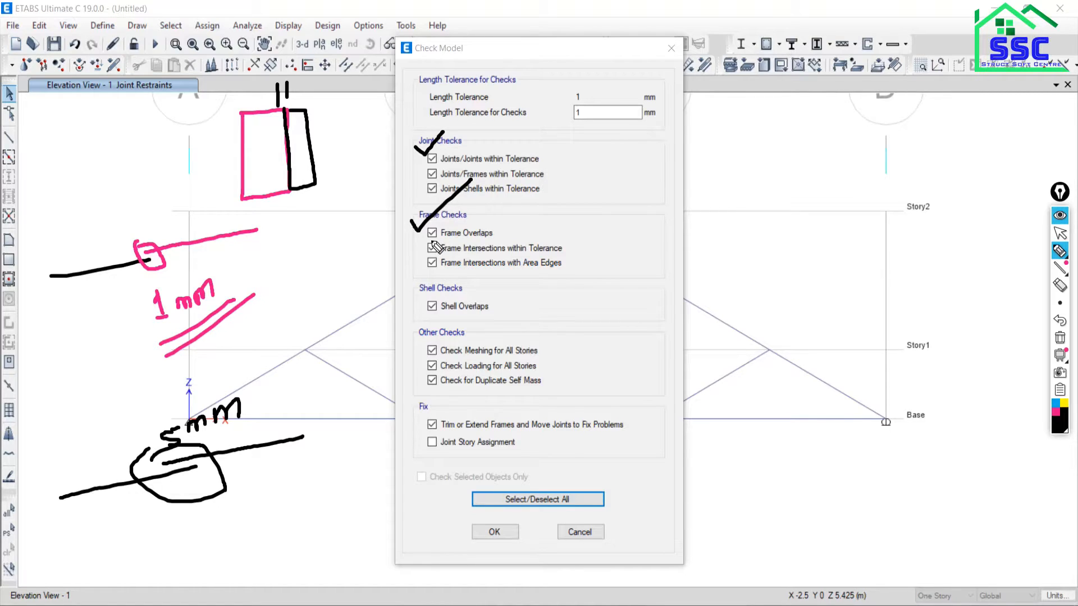
mouse_move(416, 296)
left_mouse_down()
mouse_move(422, 309)
mouse_move(461, 269)
left_mouse_up()
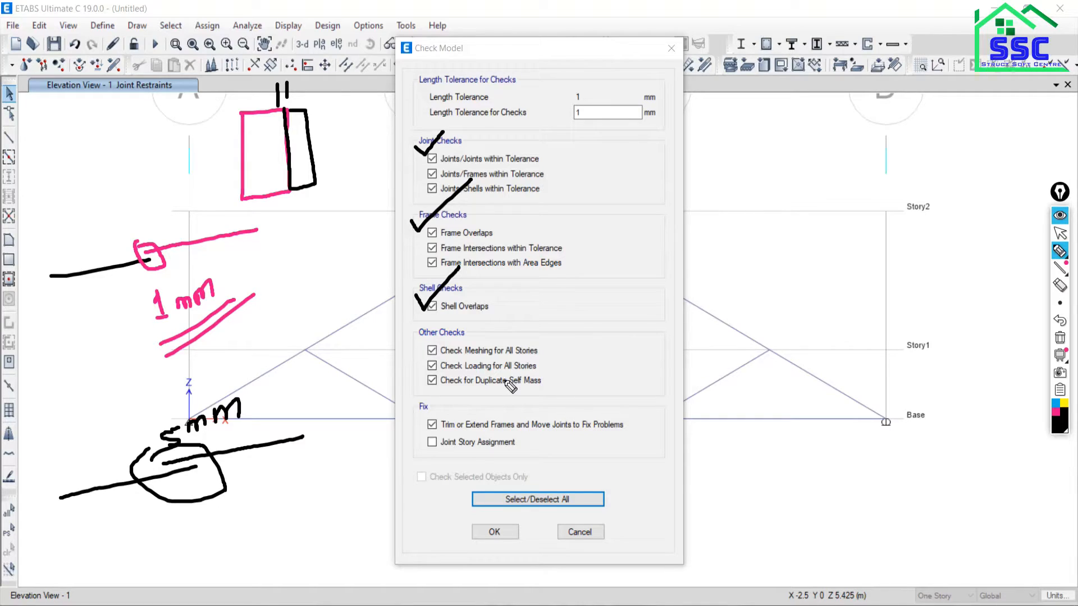
Clear the pen annotations and run the model check with a 1 mm length tolerance, closing its report
left_click(1060, 338)
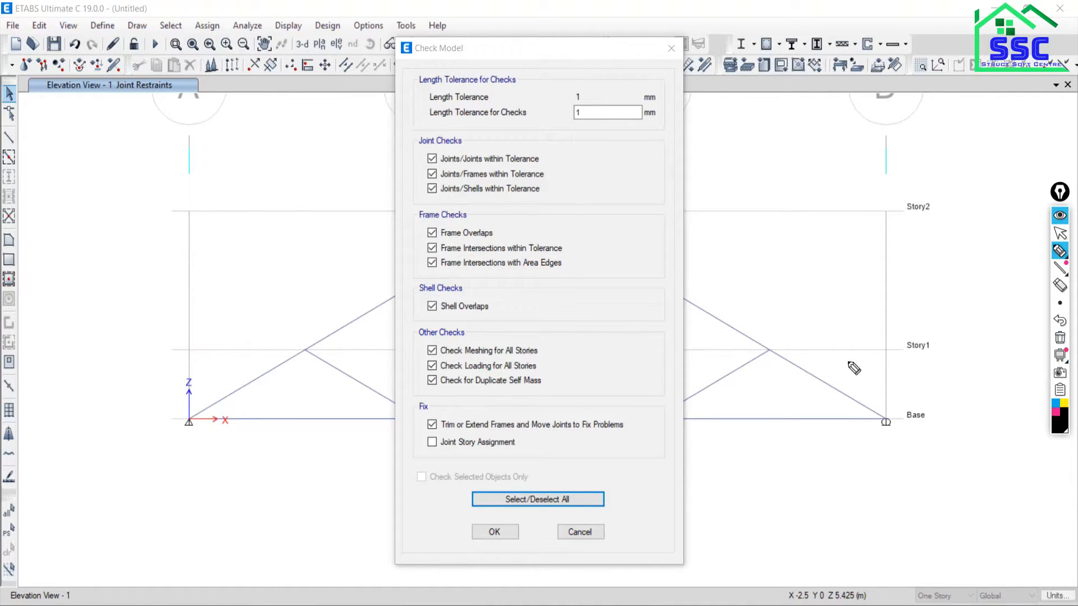
left_click(1060, 233)
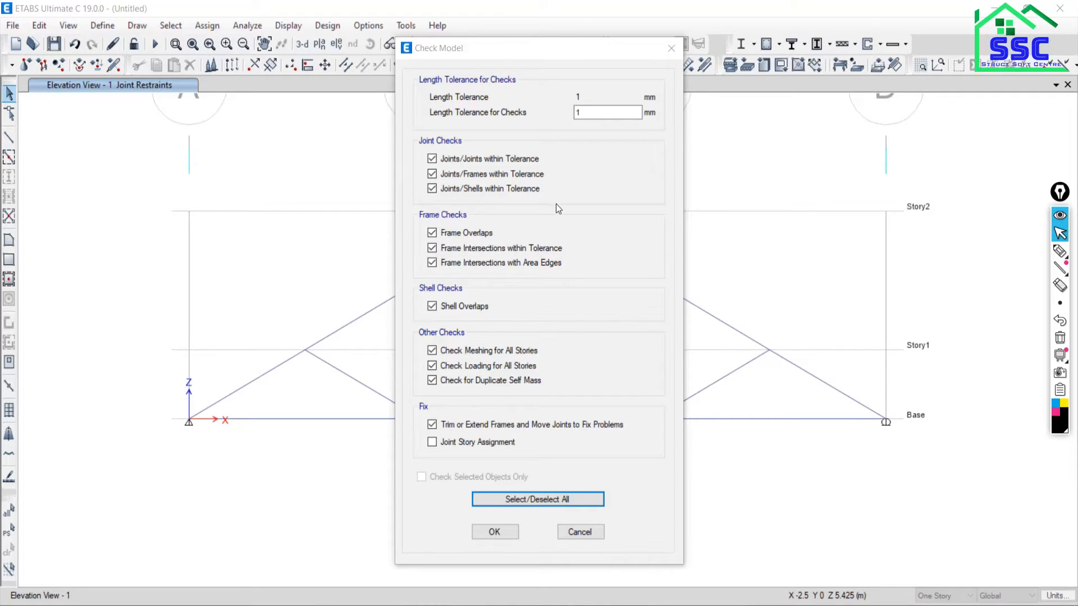
left_click(499, 538)
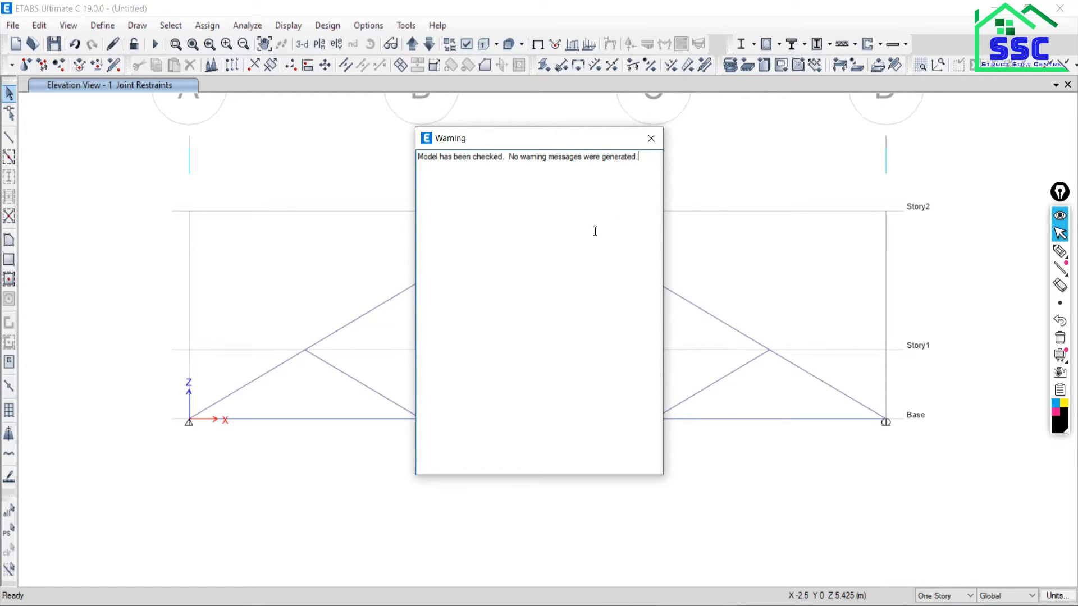
left_click(652, 139)
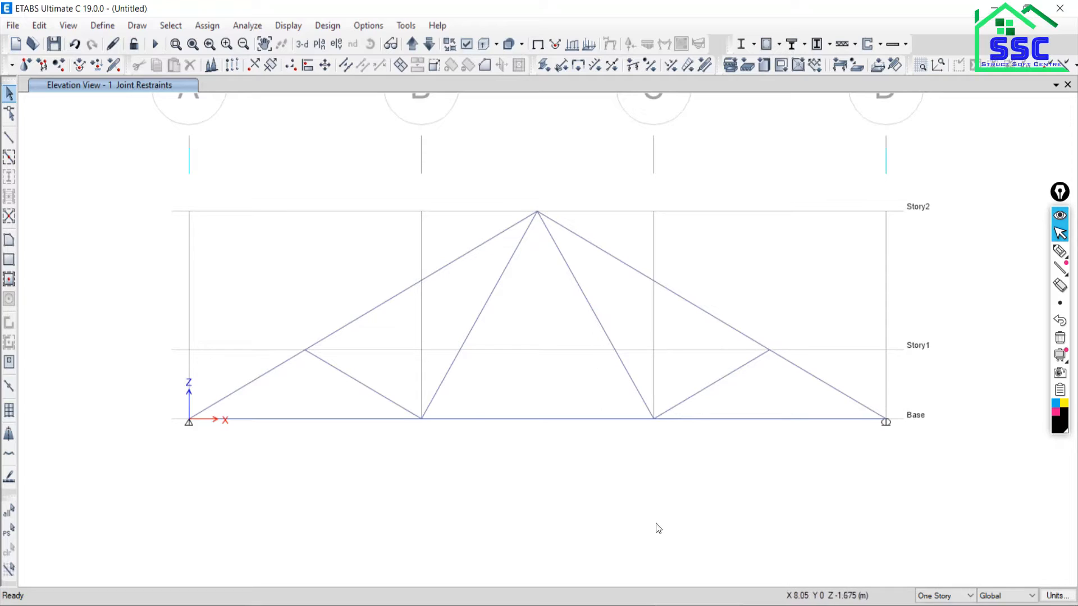
Switch to the Word truss figure, circle loaded joints G and E, and clear the circles after returning to ETABS
key("alt+Tab")
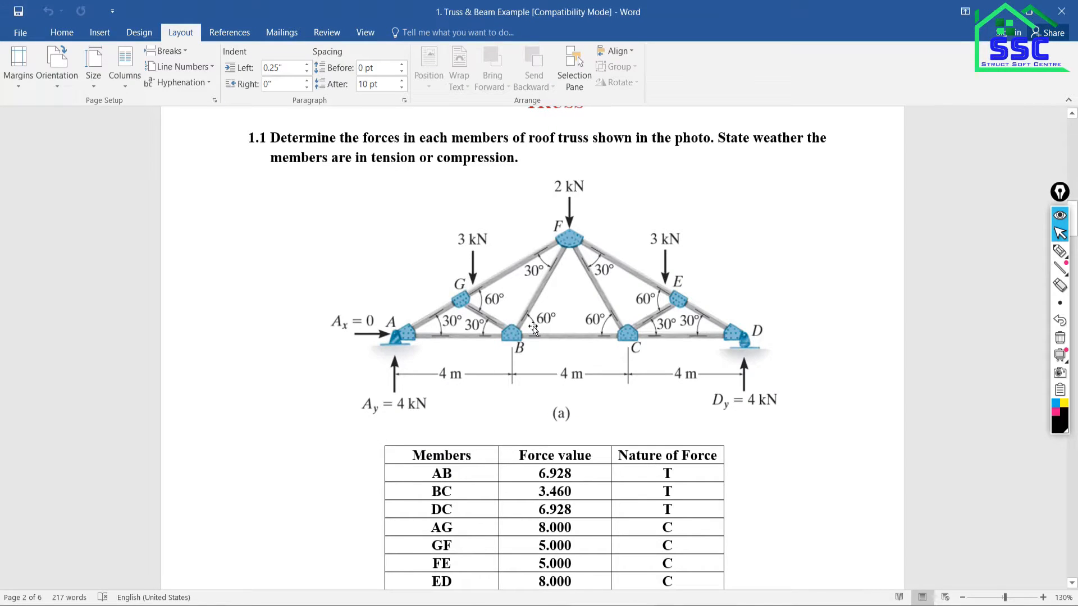
left_click(1060, 251)
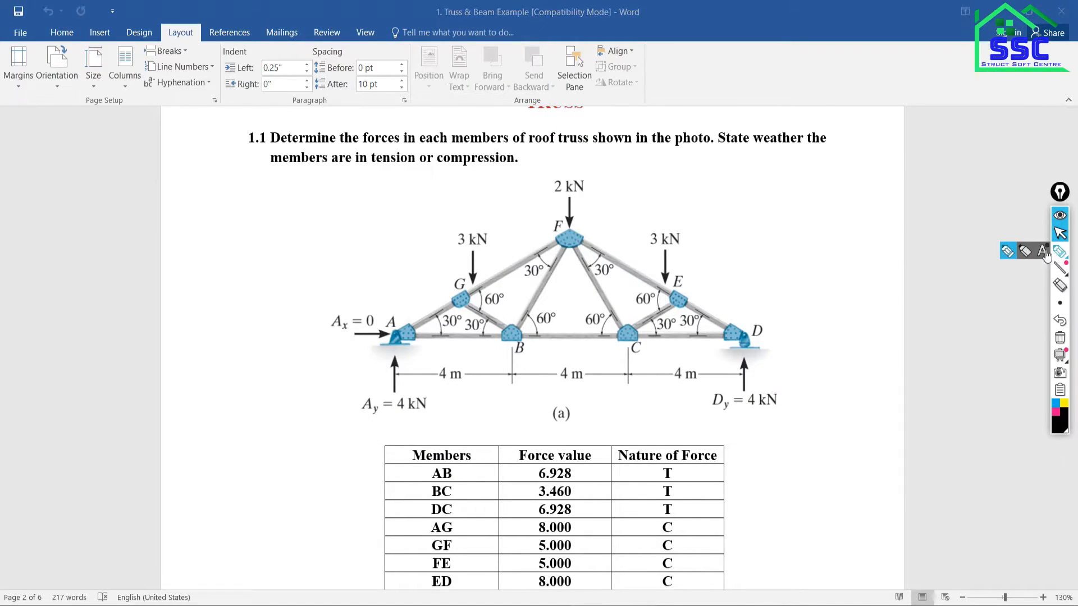
mouse_move(418, 278)
left_mouse_down()
mouse_move(479, 289)
mouse_move(444, 302)
mouse_move(458, 273)
left_mouse_up()
mouse_move(664, 291)
left_mouse_down()
mouse_move(689, 284)
mouse_move(677, 316)
mouse_move(664, 291)
left_mouse_up()
left_click(1060, 233)
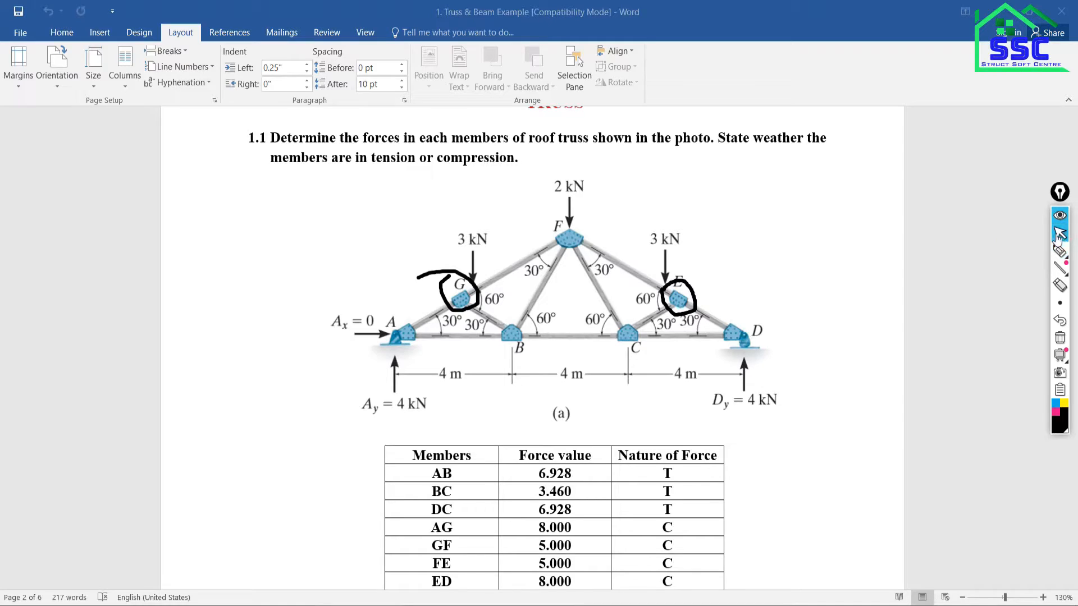
key("alt+Tab")
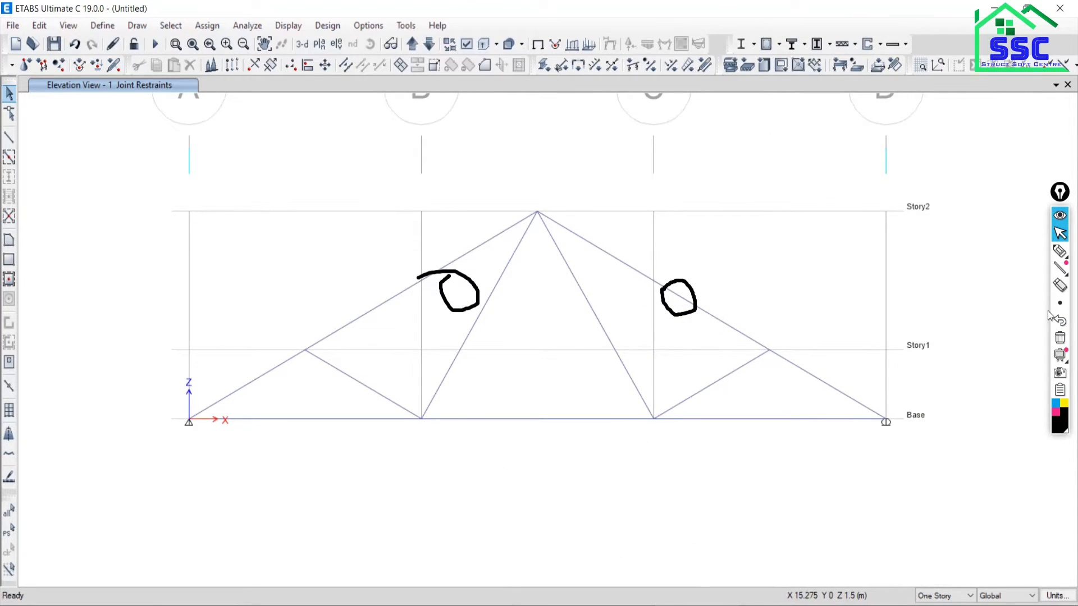
left_click(1060, 338)
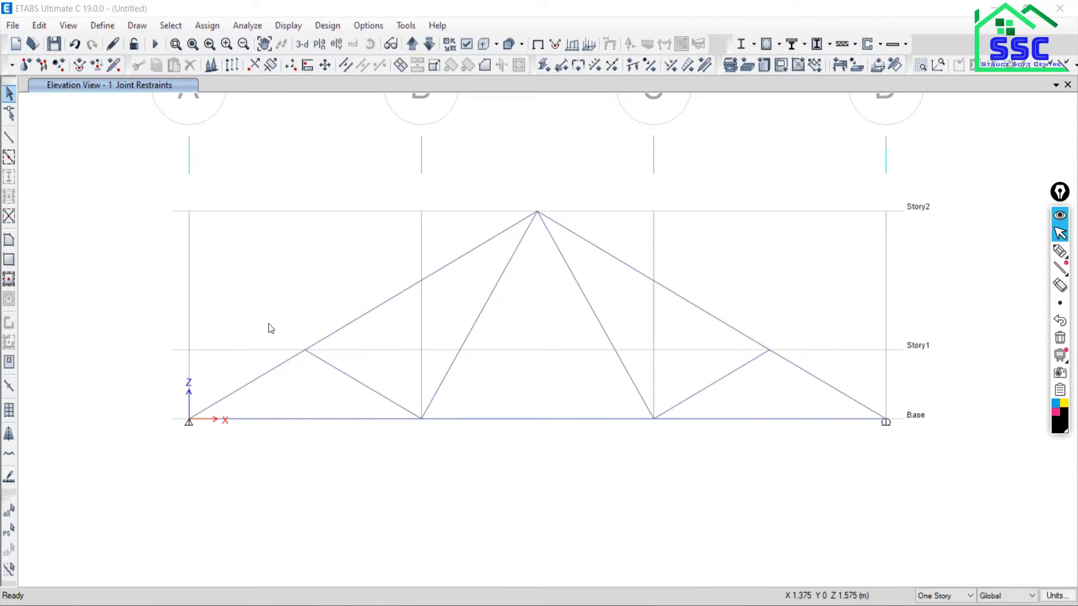
Select the two Story1 top-chord joints and open the joint force load assignment with the Live load pattern
left_click_drag(268, 321, 335, 379)
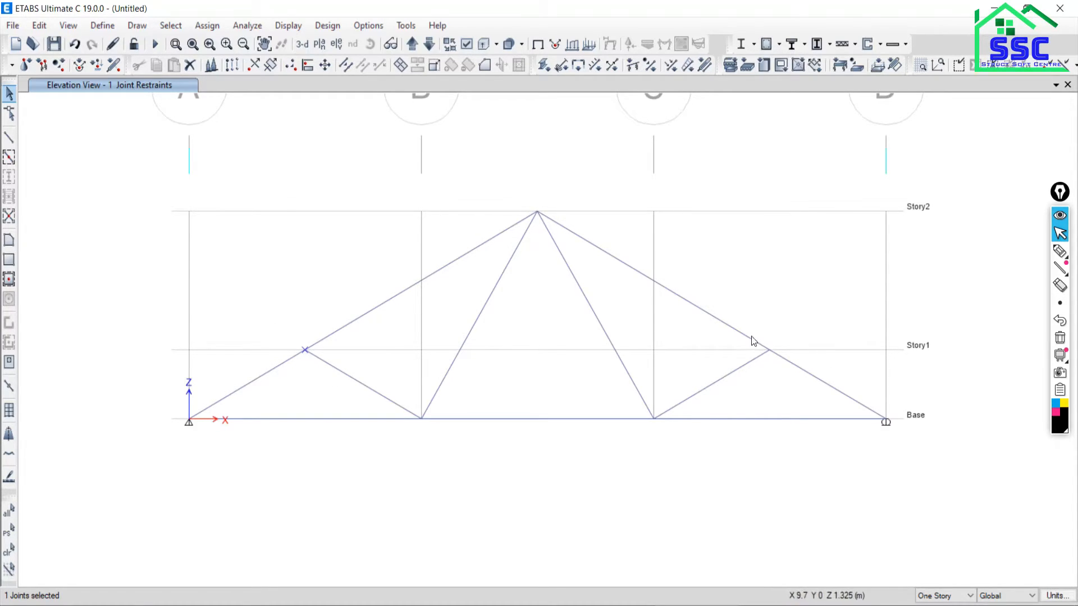
left_click_drag(749, 318, 794, 376)
left_click(209, 26)
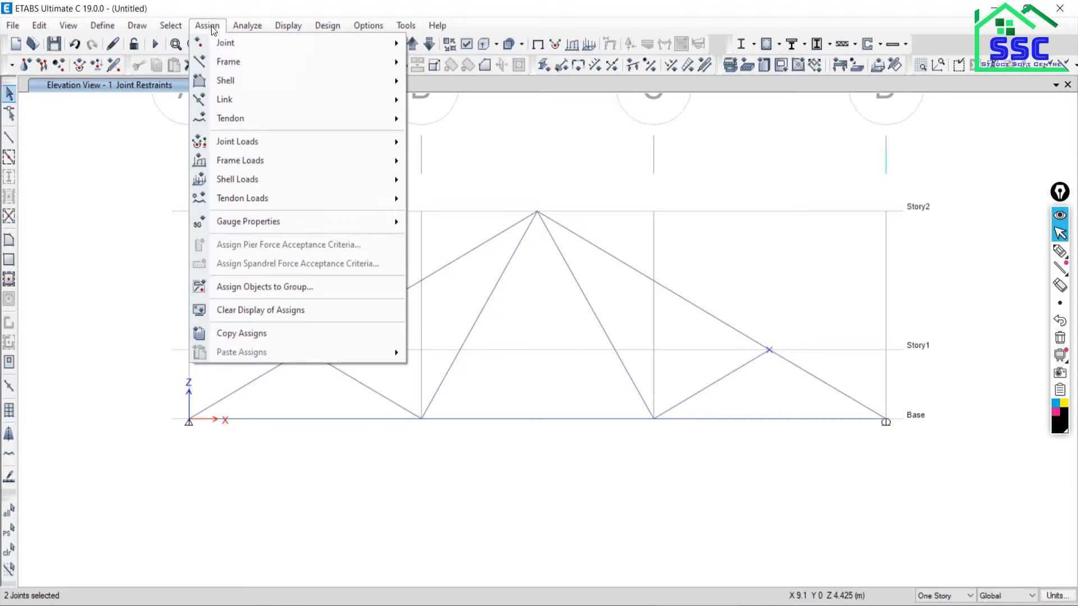
mouse_move(232, 146)
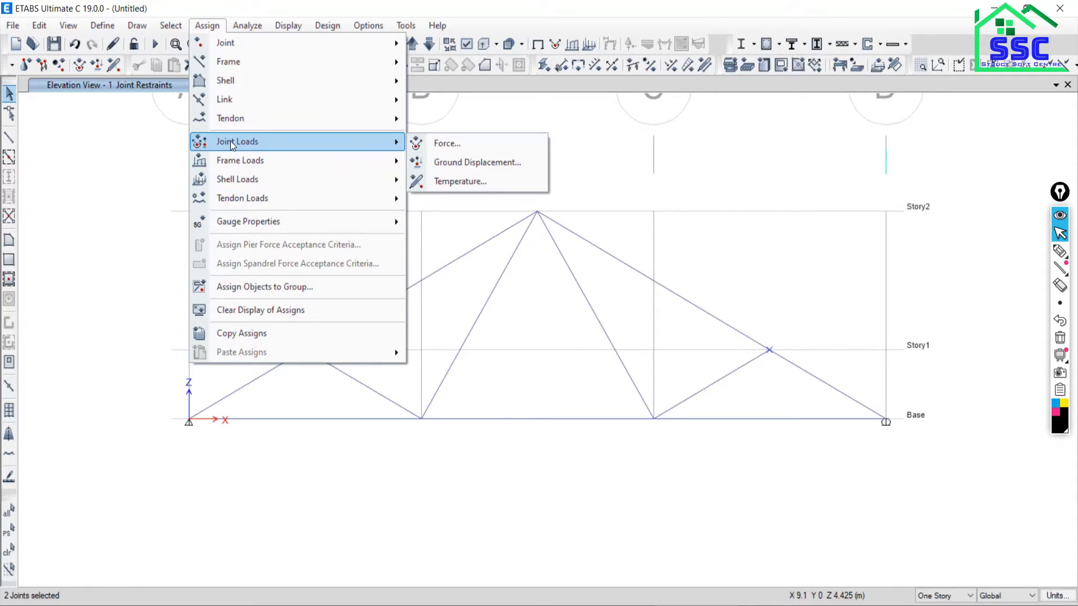
left_click(200, 25)
left_click(199, 25)
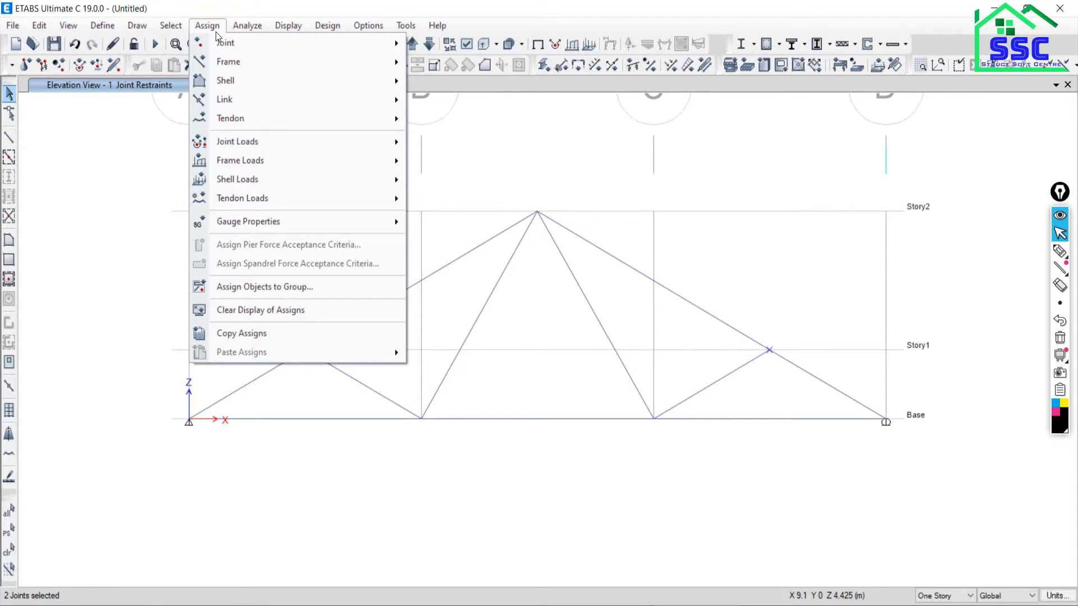
mouse_move(233, 143)
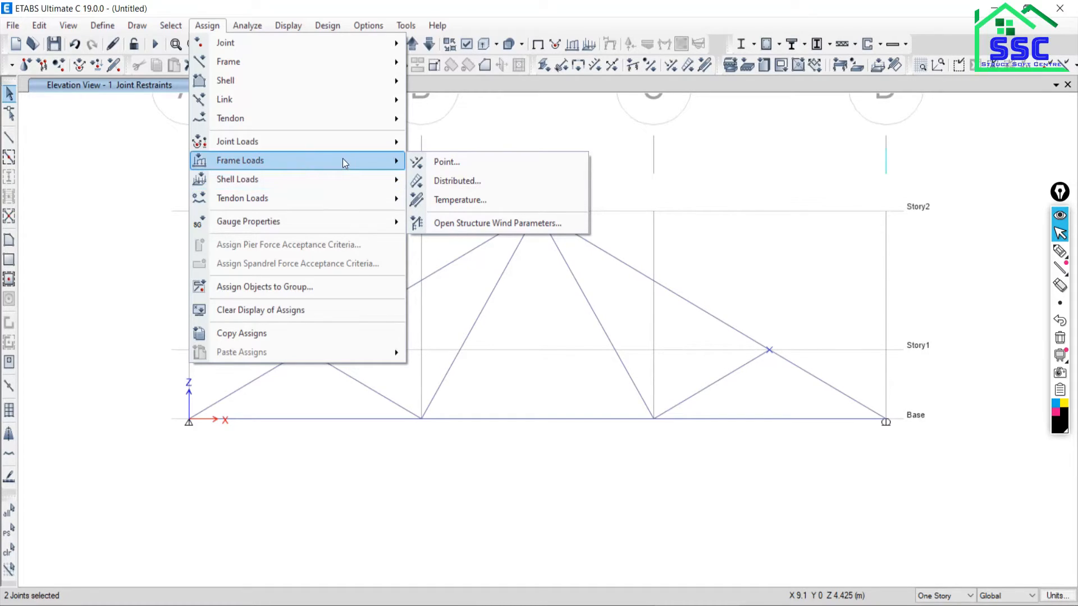
mouse_move(232, 179)
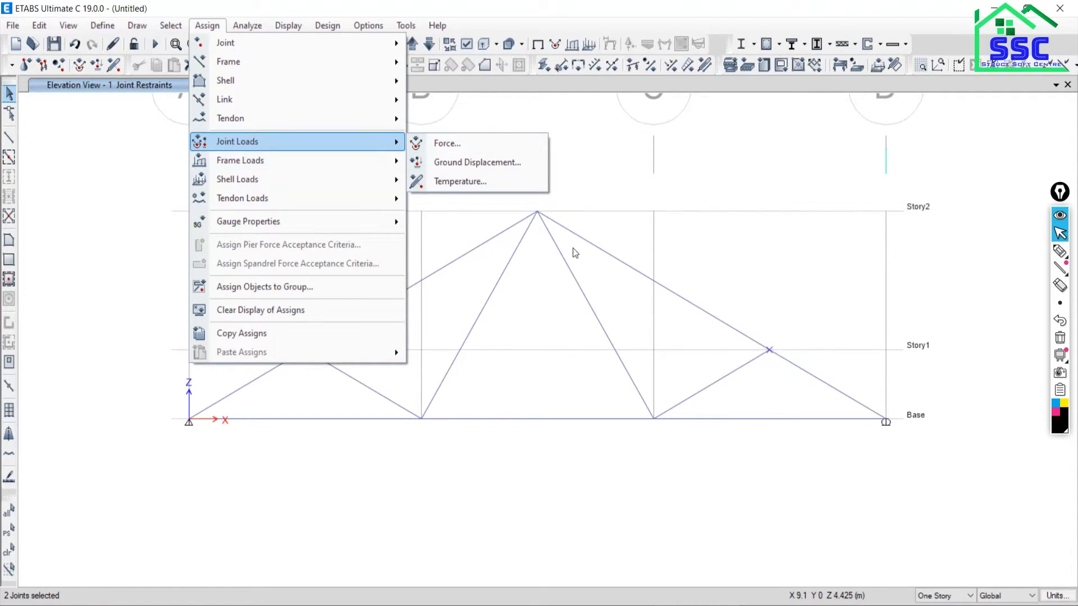
left_click(436, 143)
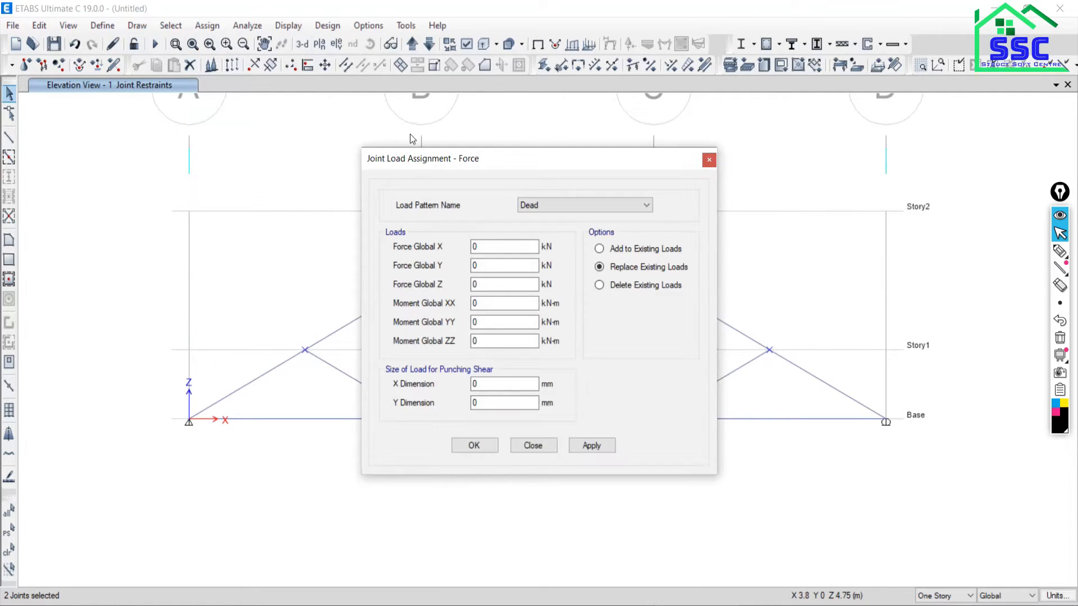
left_click_drag(554, 158, 245, 79)
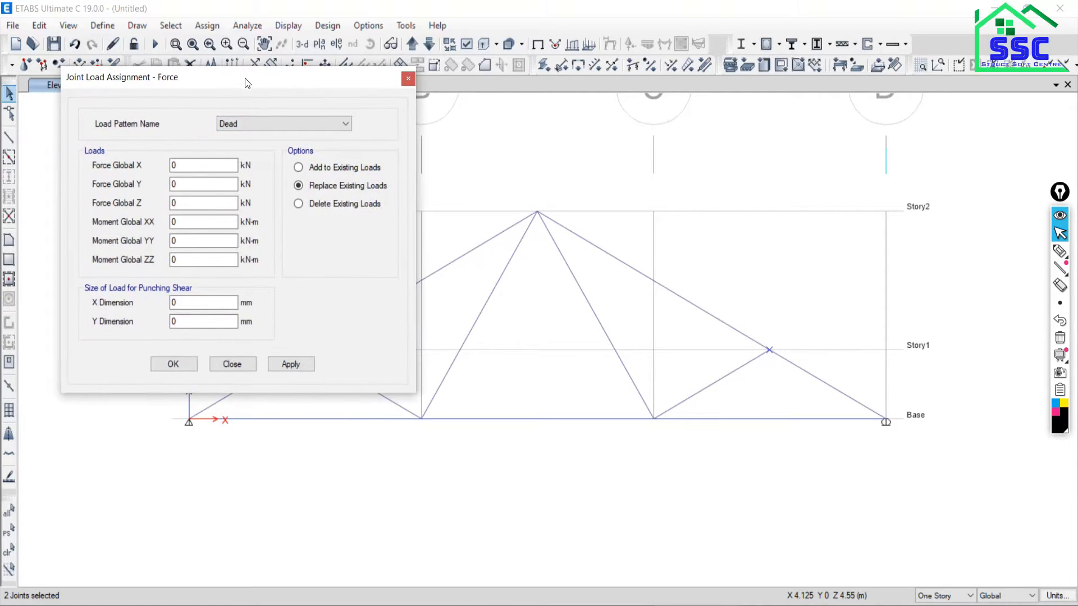
left_click(247, 127)
left_click(231, 147)
Consult the Word figure's loads and apply a Force Global Z of -3 kN to the two selected joints
key("alt+Tab")
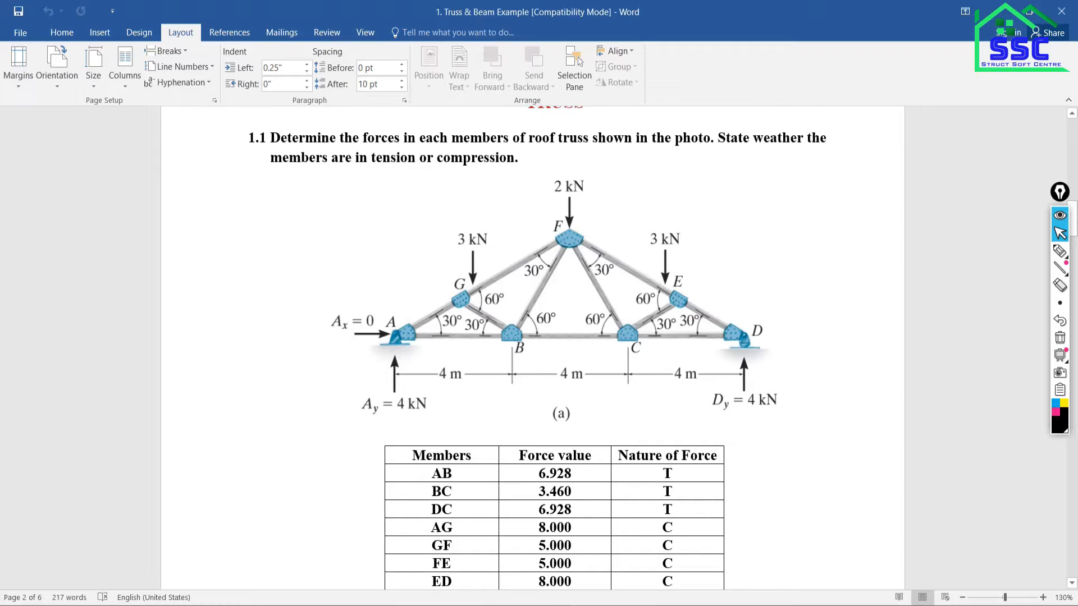
key("alt+Tab")
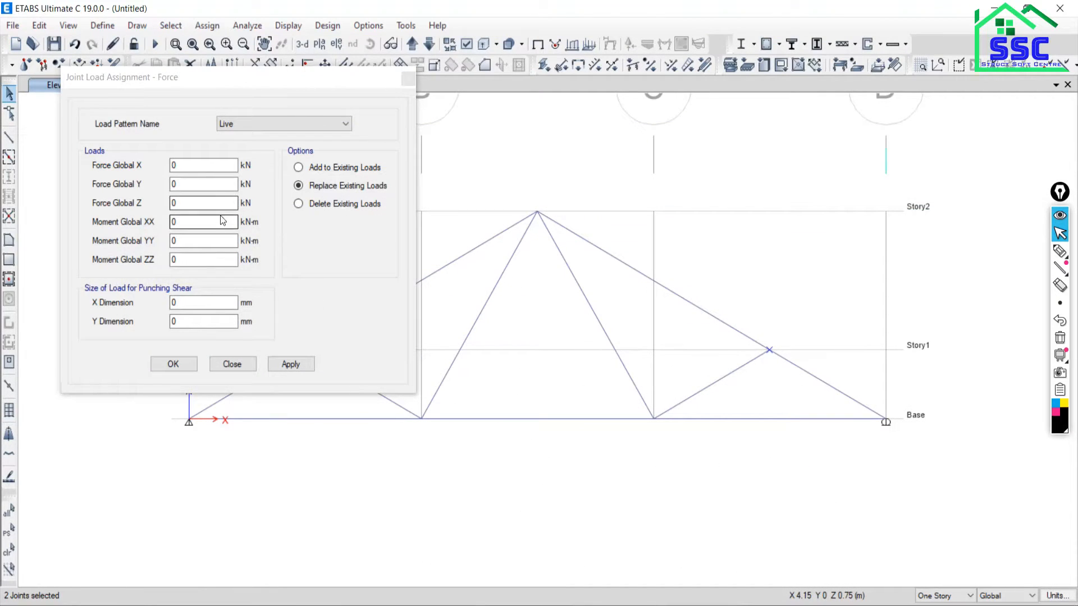
double_click(179, 203)
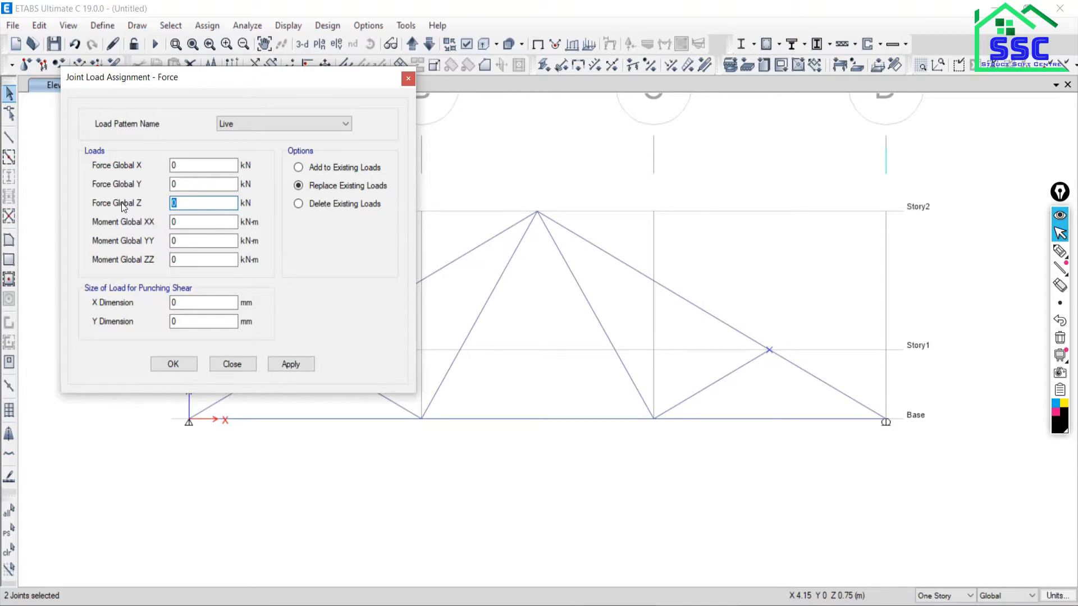
type("-3")
left_click_drag(225, 78, 118, 42)
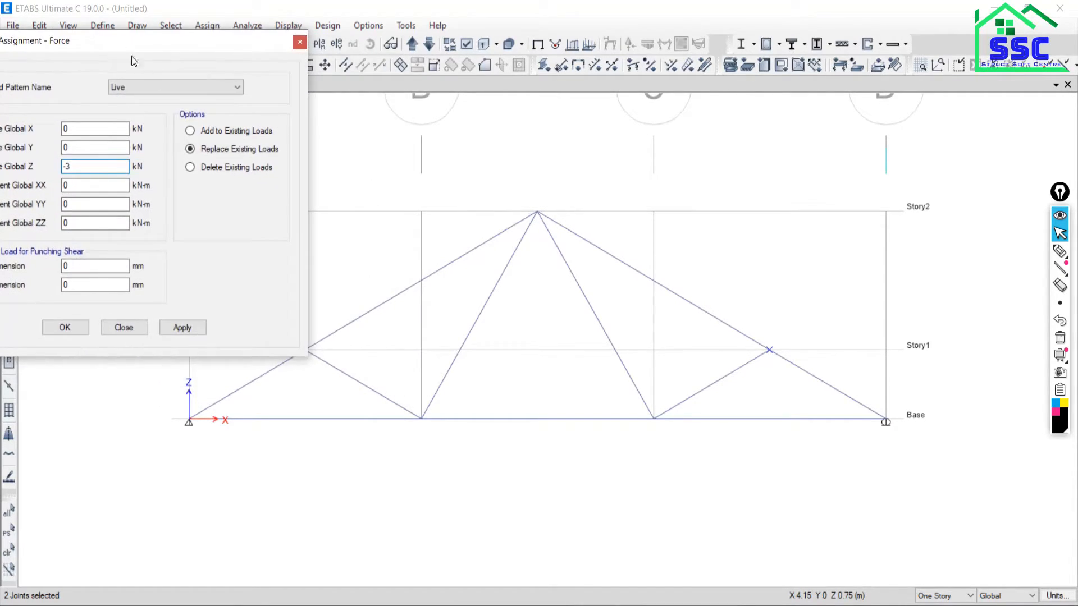
left_click(182, 329)
Reselect both Story1 truss joints and replace their Live load with a Force Global Z of -5 kN
middle_click_drag(510, 468, 640, 495)
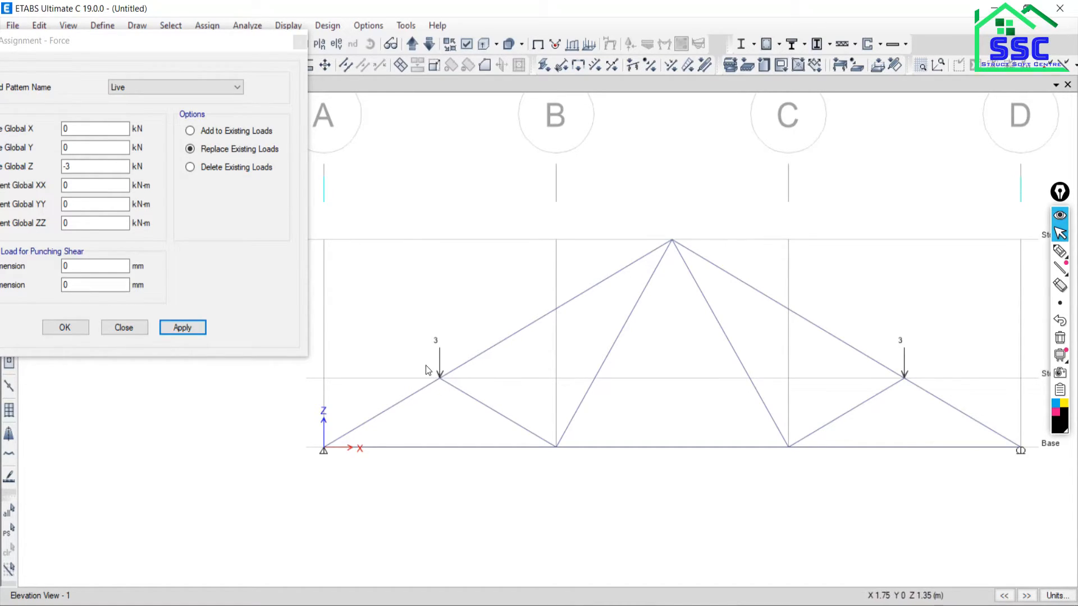
left_click(456, 396)
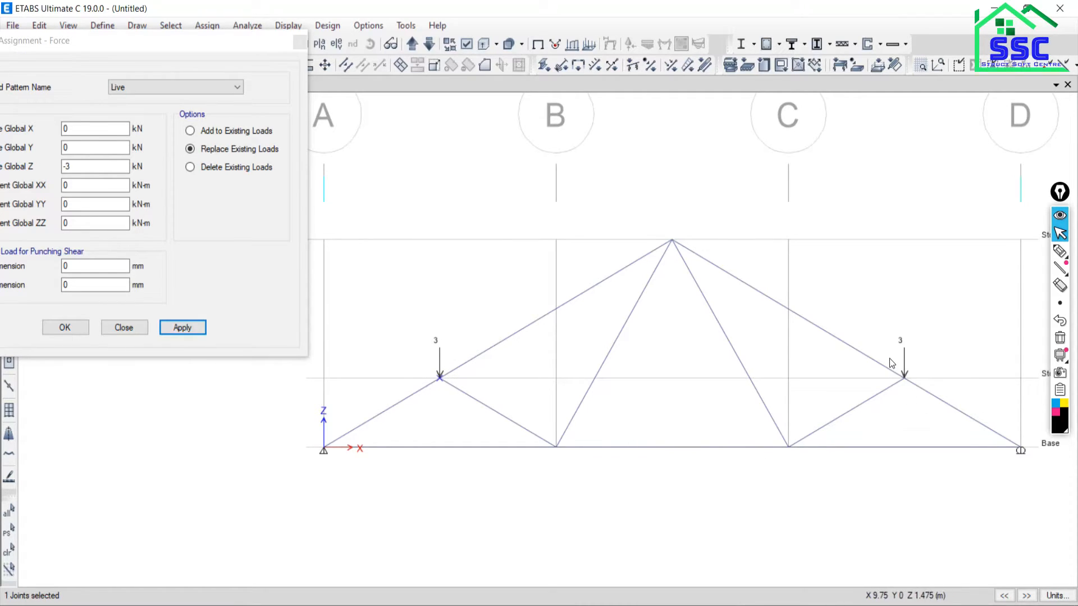
left_click(916, 396)
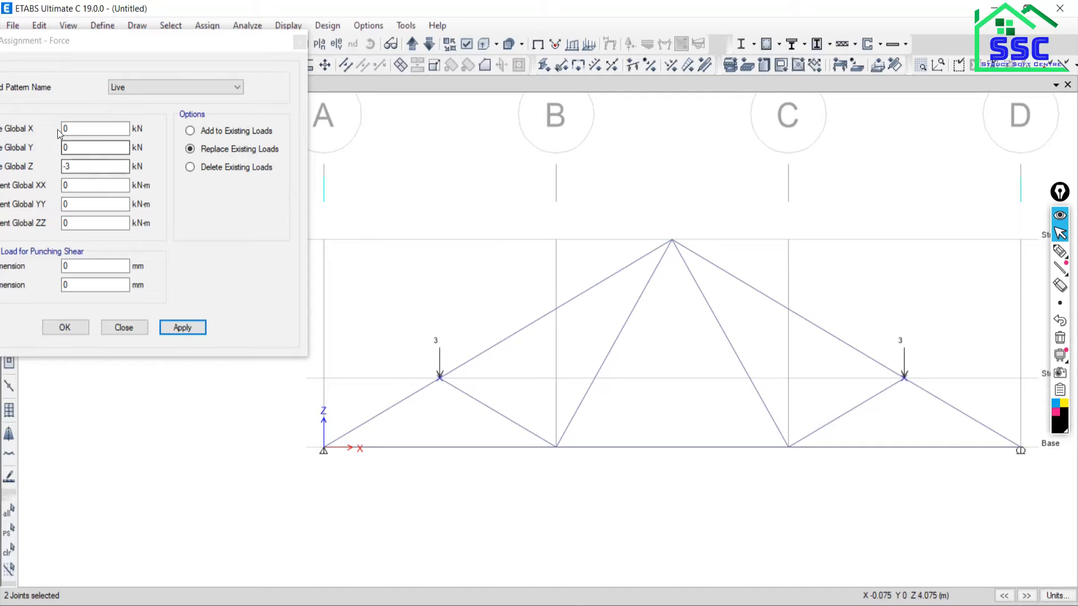
left_click_drag(88, 39, 151, 38)
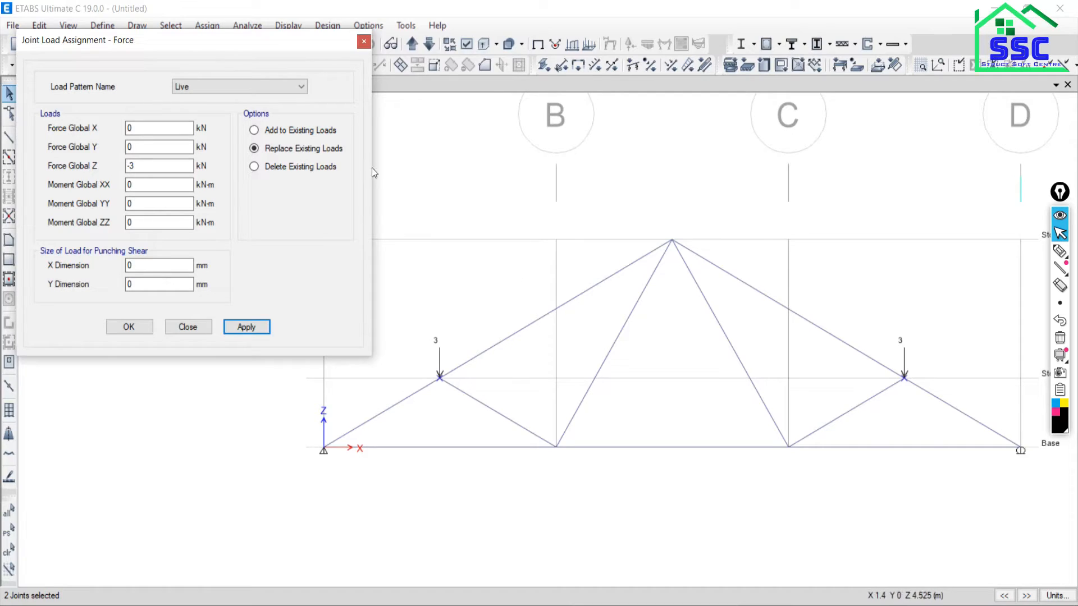
left_click(136, 165)
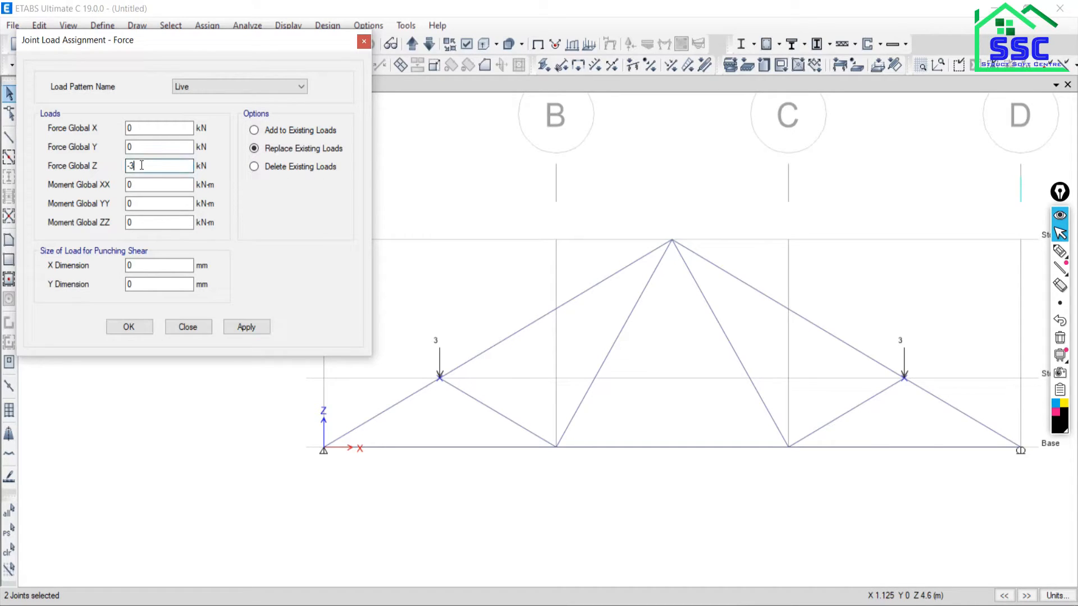
double_click(135, 165)
type("5")
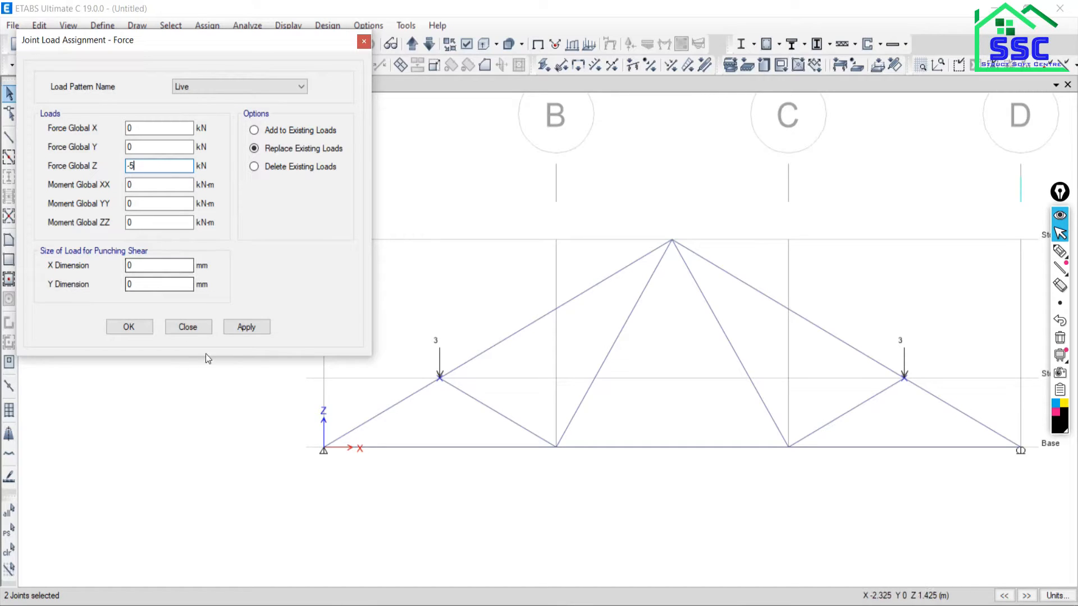
left_click(248, 328)
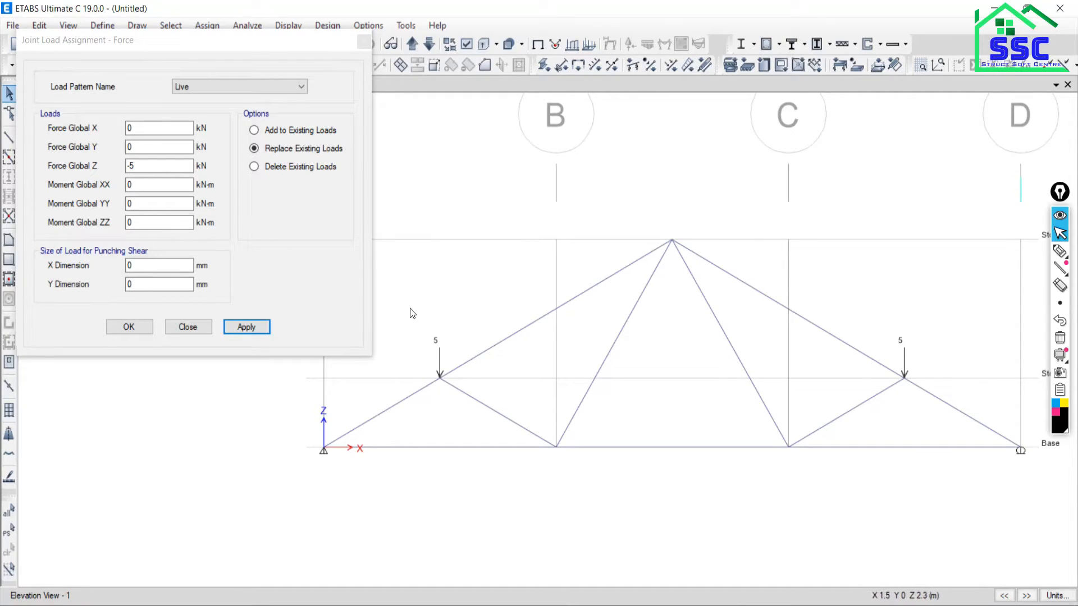
Try to replace the Story1 joints' Live load with a Force Global Z of -15 kN, and dismiss the message
left_click_drag(410, 308, 481, 409)
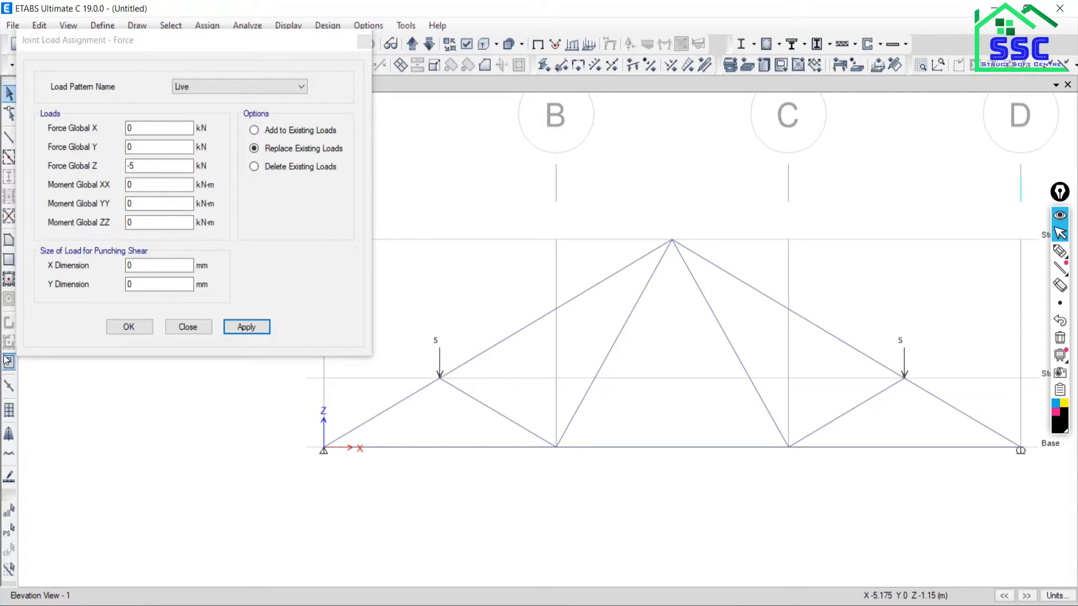
left_click(134, 166)
double_click(134, 166)
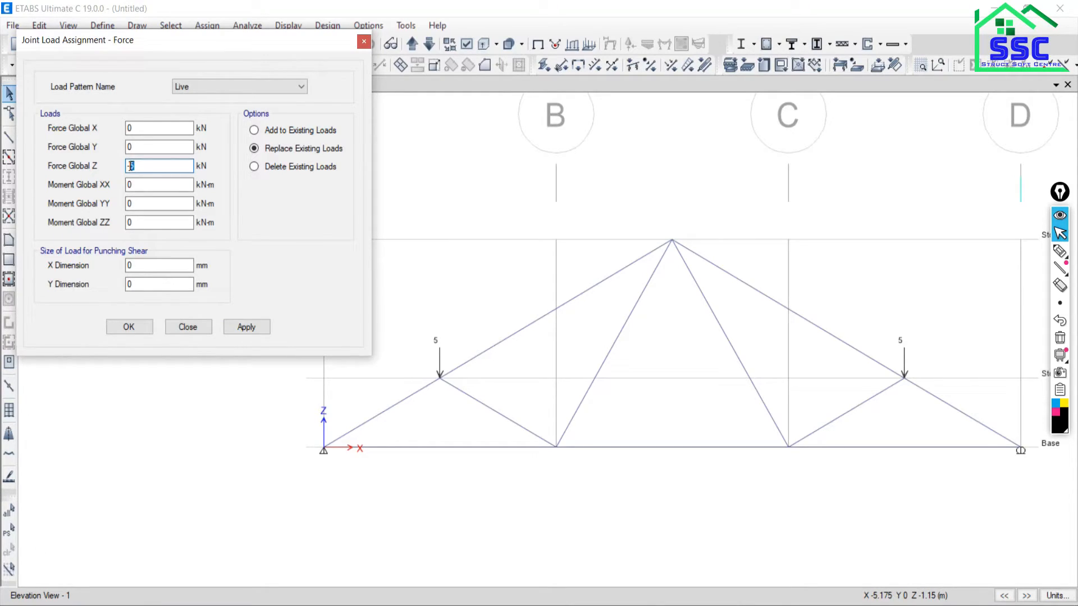
type("-15")
left_click(238, 328)
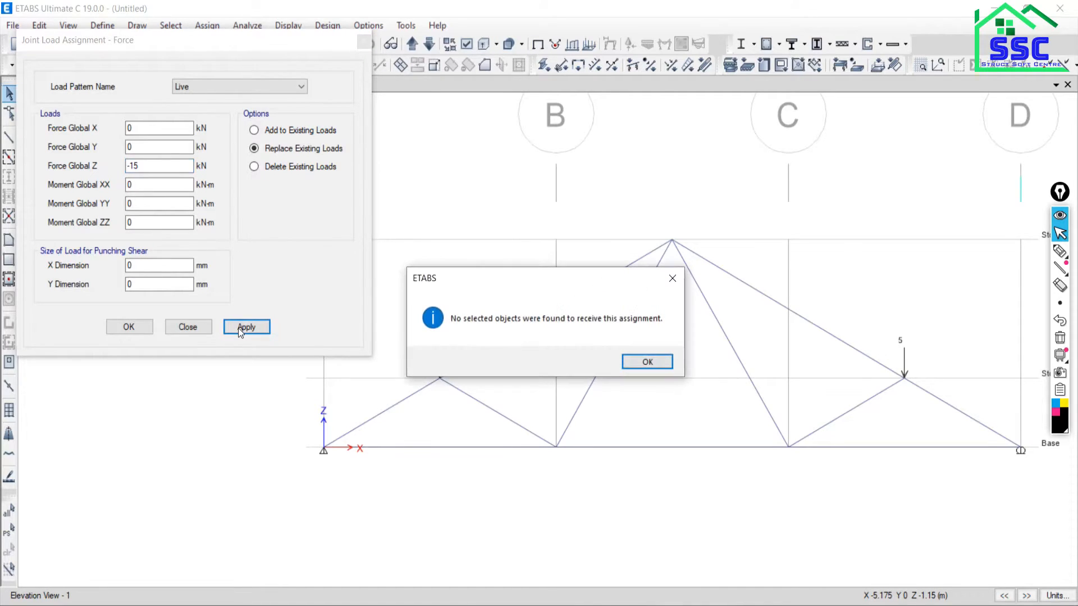
left_click(664, 357)
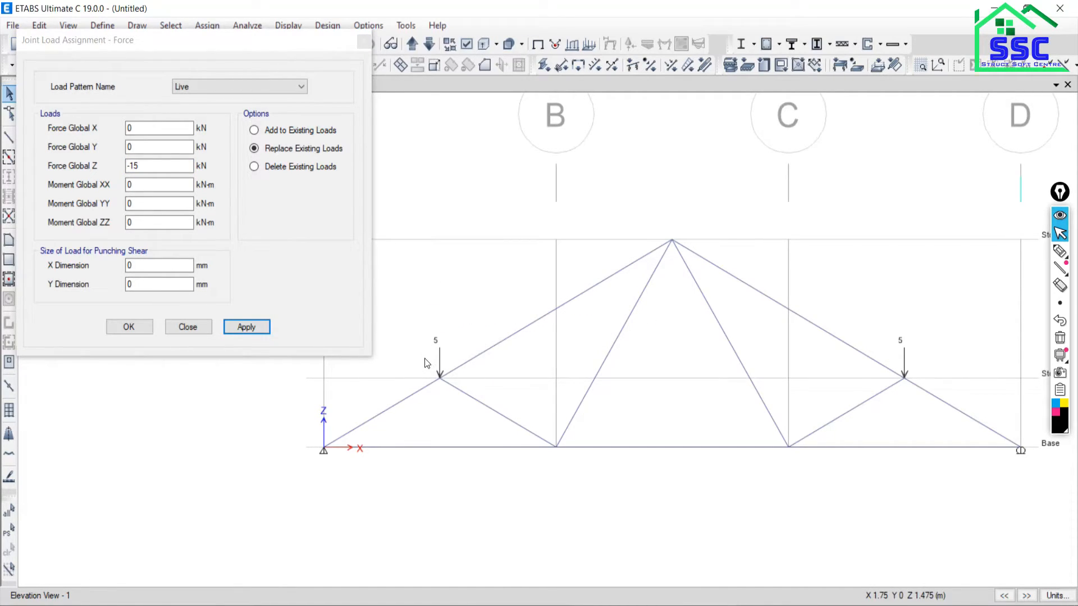
Select both Story1 truss joints, apply the -15 kN Force Global Z, and undo that assignment
left_click_drag(425, 358, 457, 393)
left_click_drag(889, 353, 924, 399)
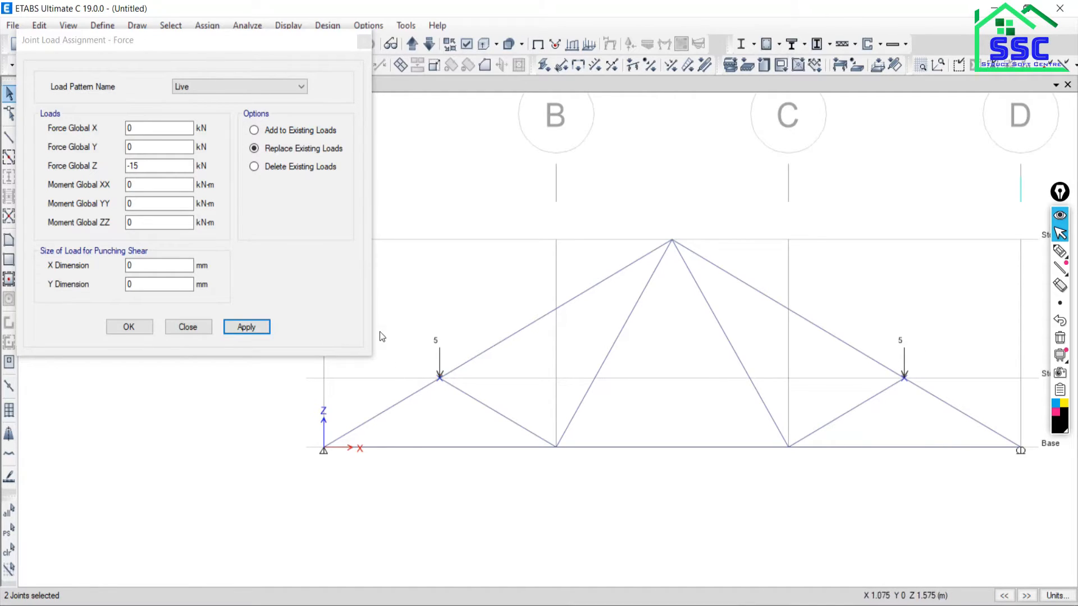
left_click(253, 329)
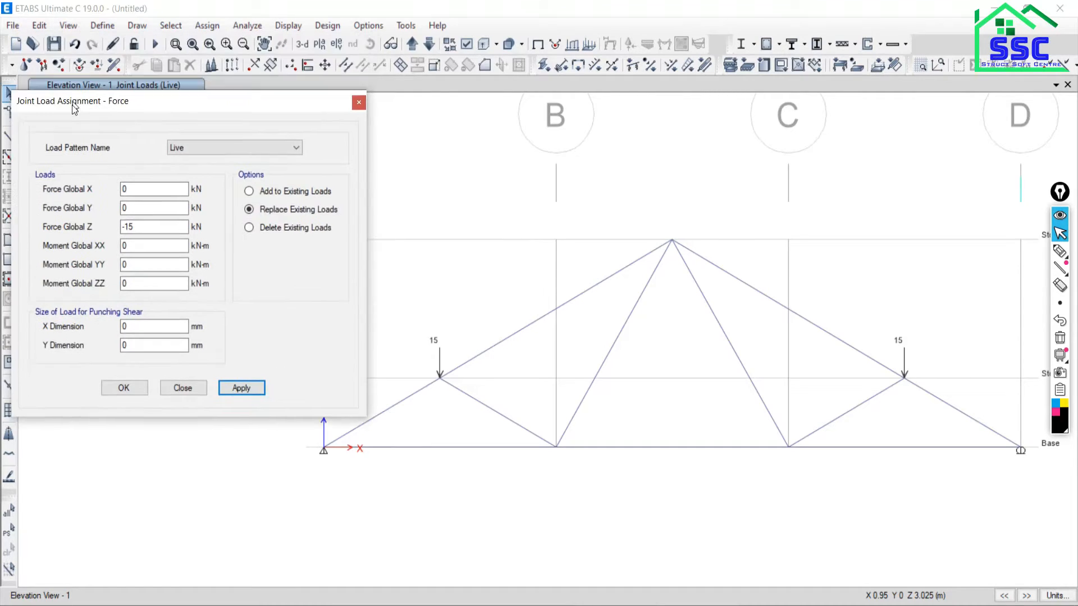
left_click(74, 45)
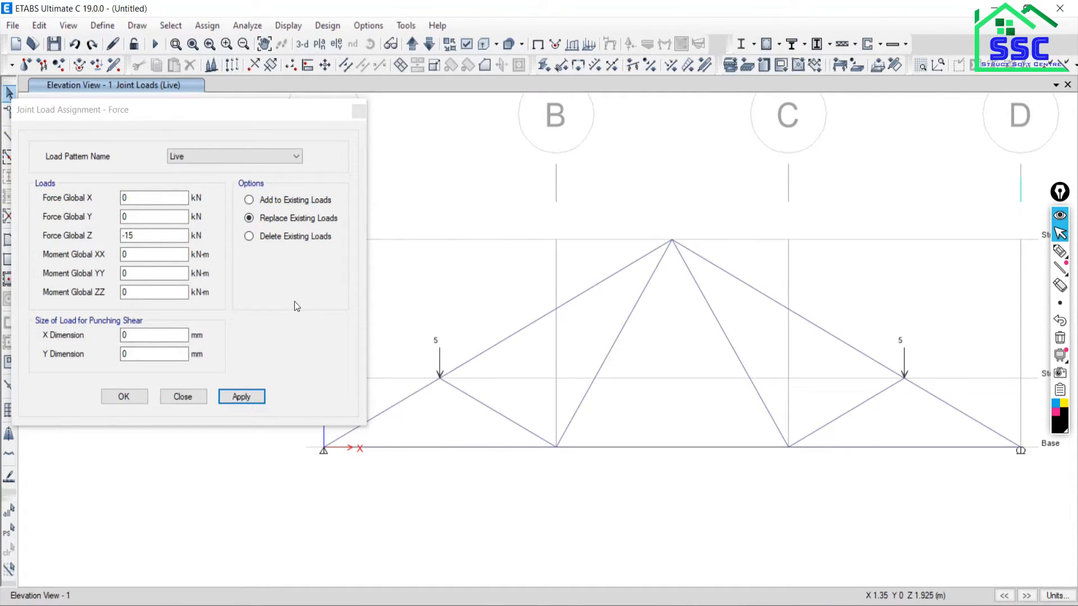
Add a Force Global Z of -10 kN to the existing Live loads on both Story1 truss joints
left_click(250, 200)
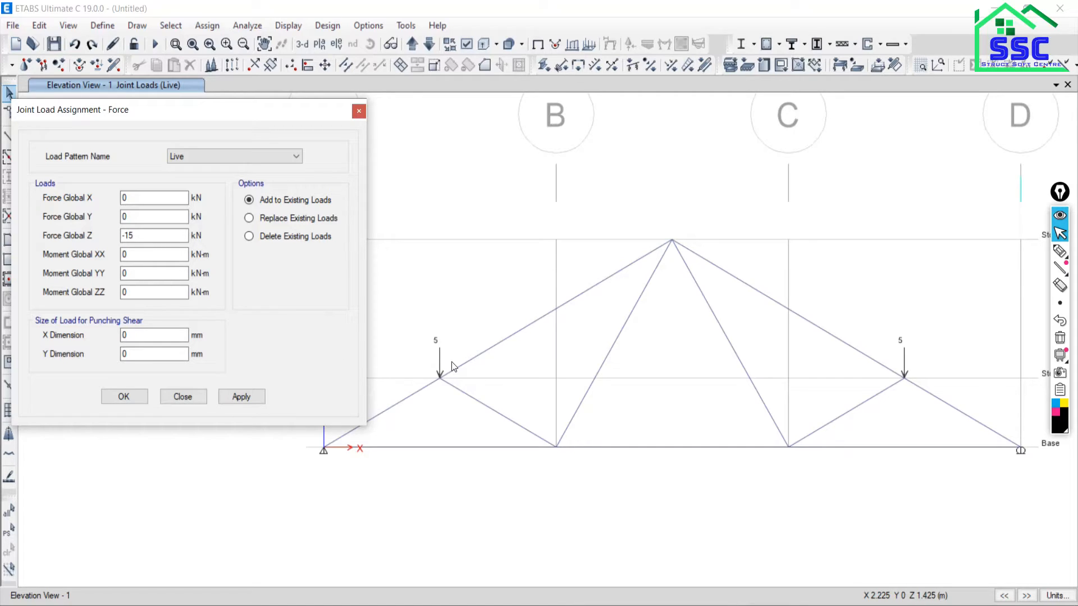
left_click(132, 237)
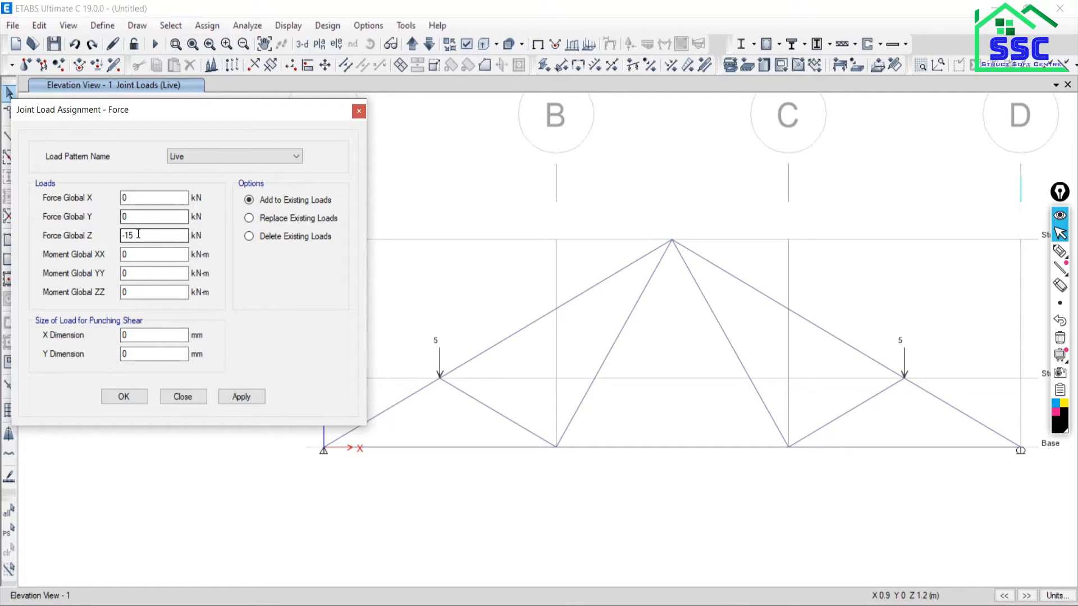
left_click_drag(133, 236, 126, 235)
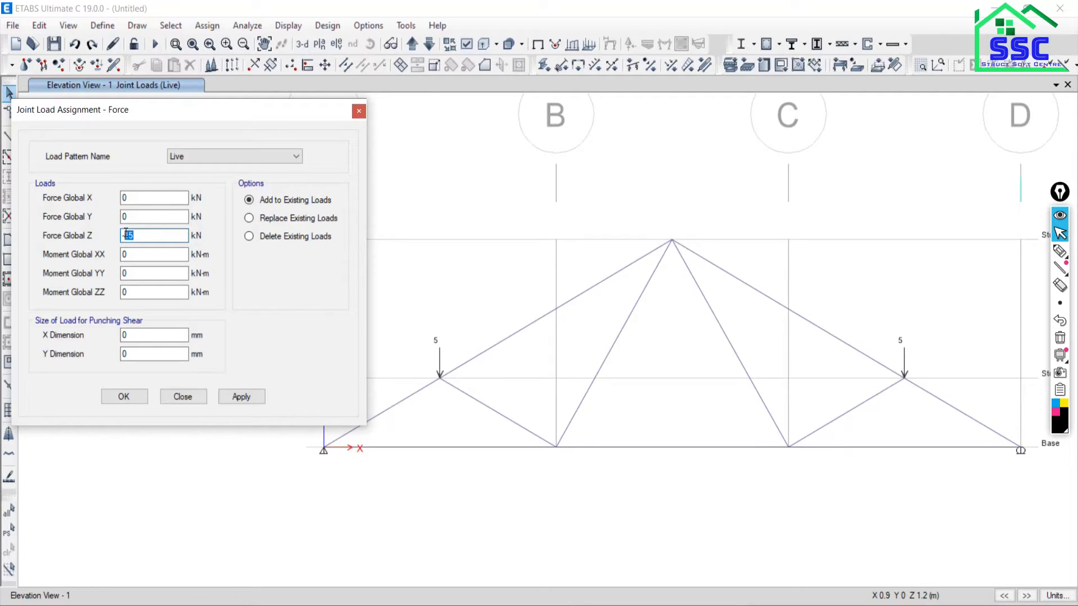
type("10")
left_click_drag(412, 364, 465, 400)
left_click_drag(880, 350, 930, 401)
left_click(234, 396)
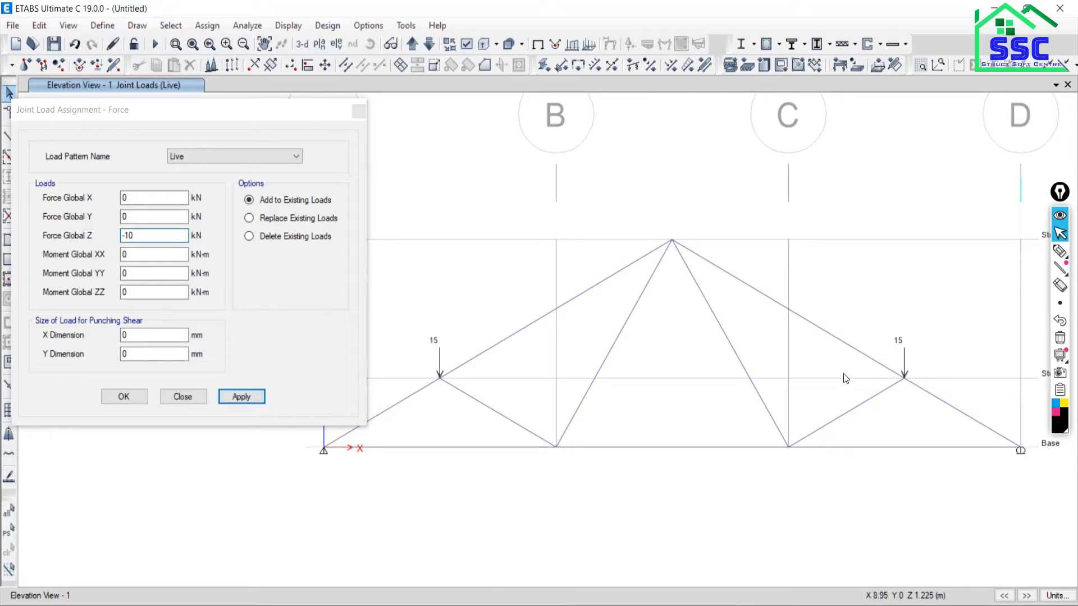
Delete the existing Live loads from both Story1 truss joints
left_click(262, 238)
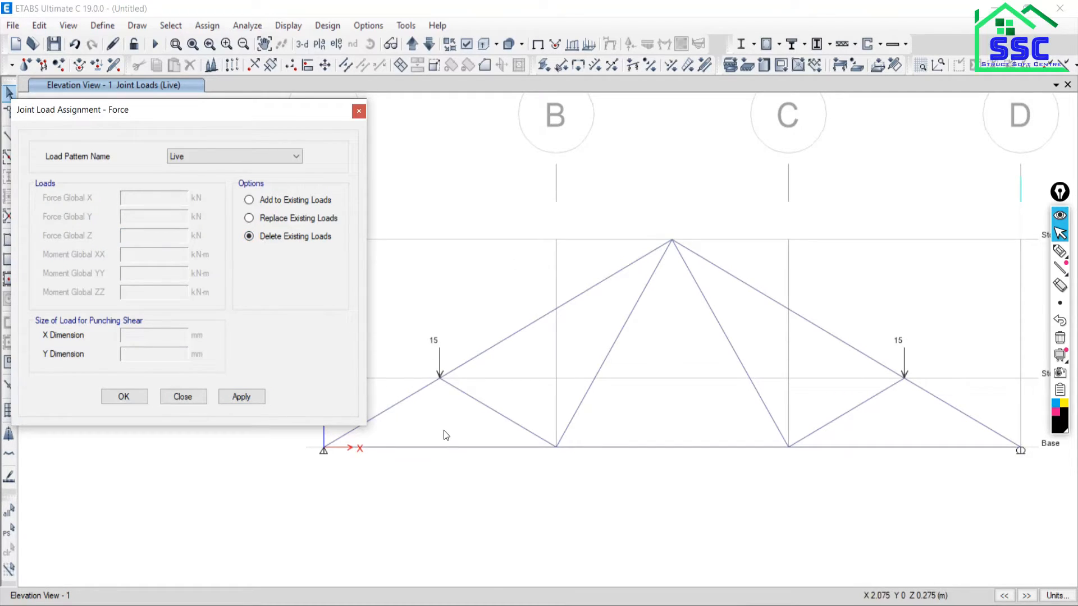
left_click(439, 378)
left_click_drag(880, 352, 931, 399)
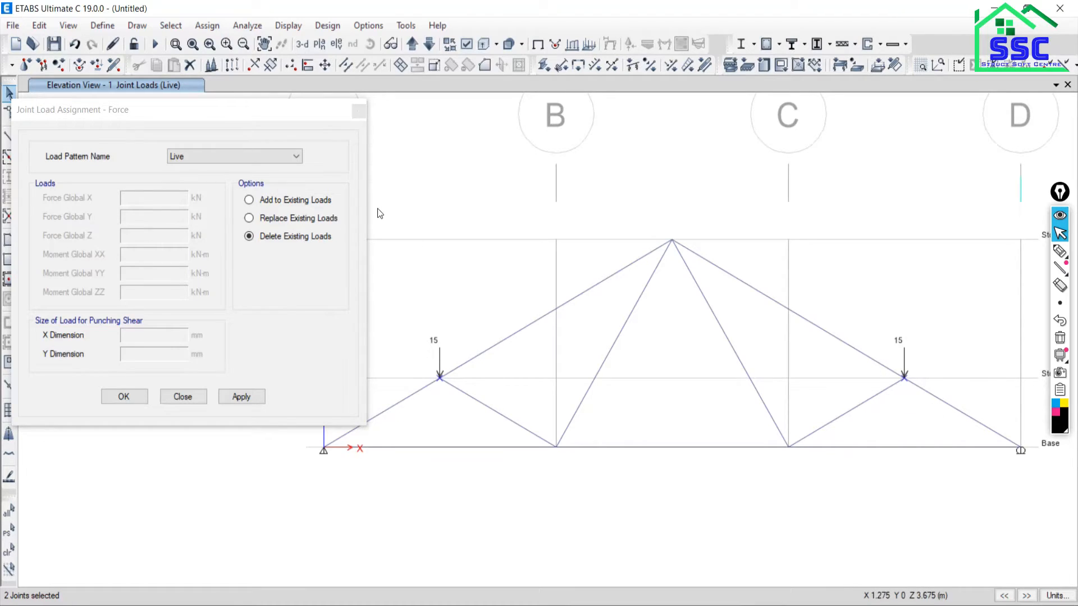
left_click(236, 397)
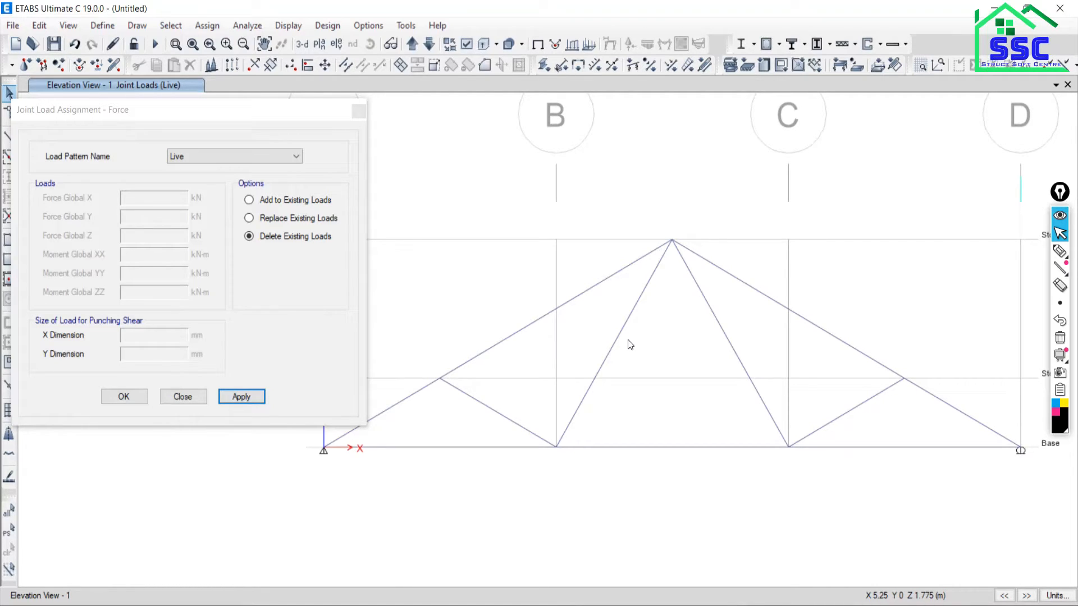
Set the Live load to replace existing loads with a Force Global Z of -3 kN and try applying it with no joints selected
left_click(249, 218)
double_click(129, 235)
type("-10")
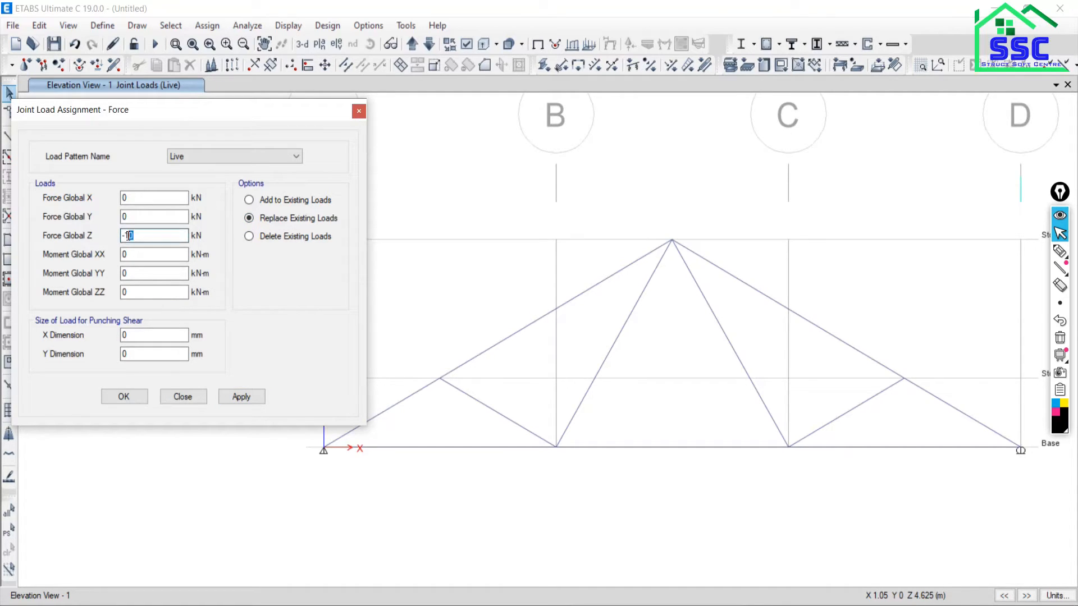
double_click(129, 236)
type("3")
left_click(425, 375)
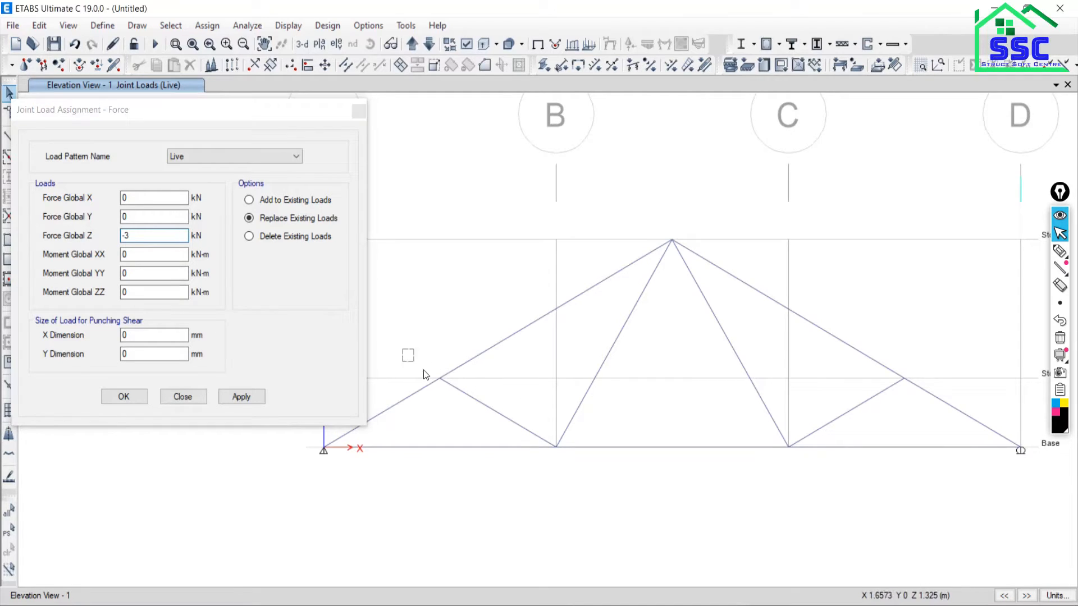
left_click_drag(403, 349, 481, 414)
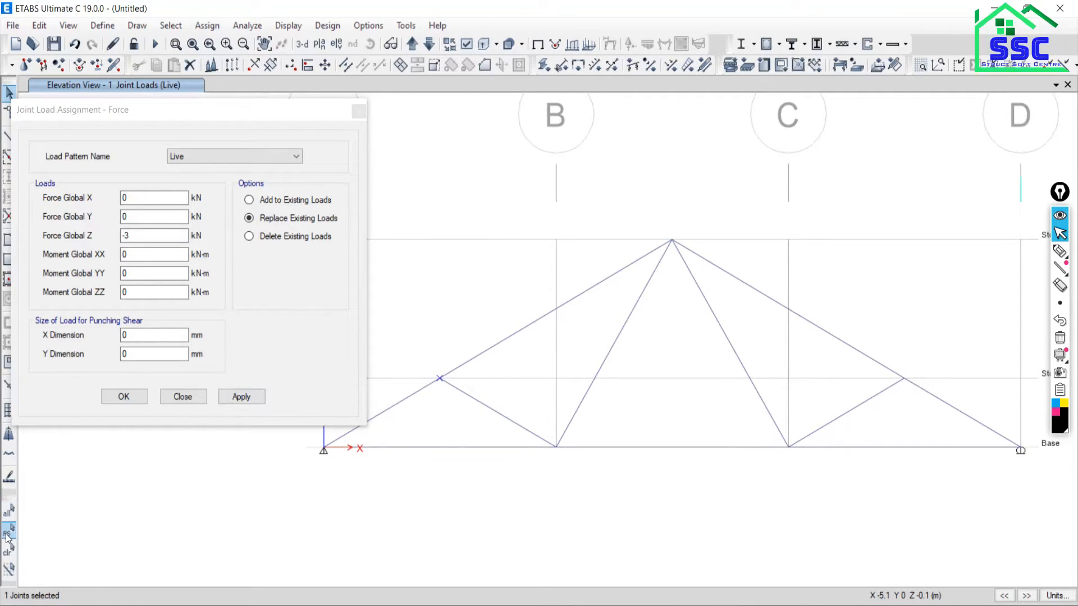
left_click(8, 549)
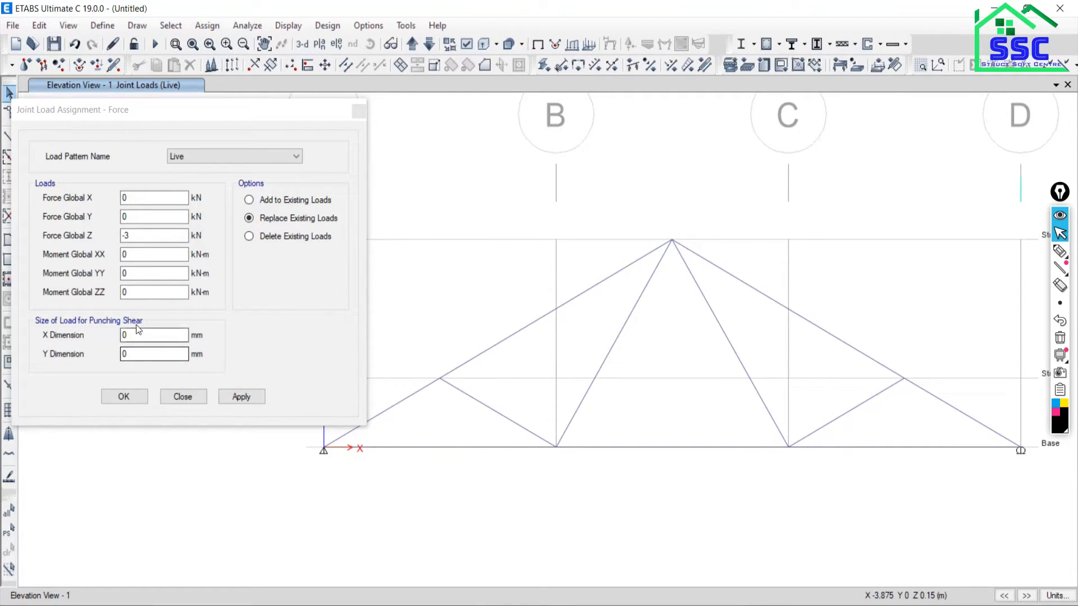
left_click(241, 397)
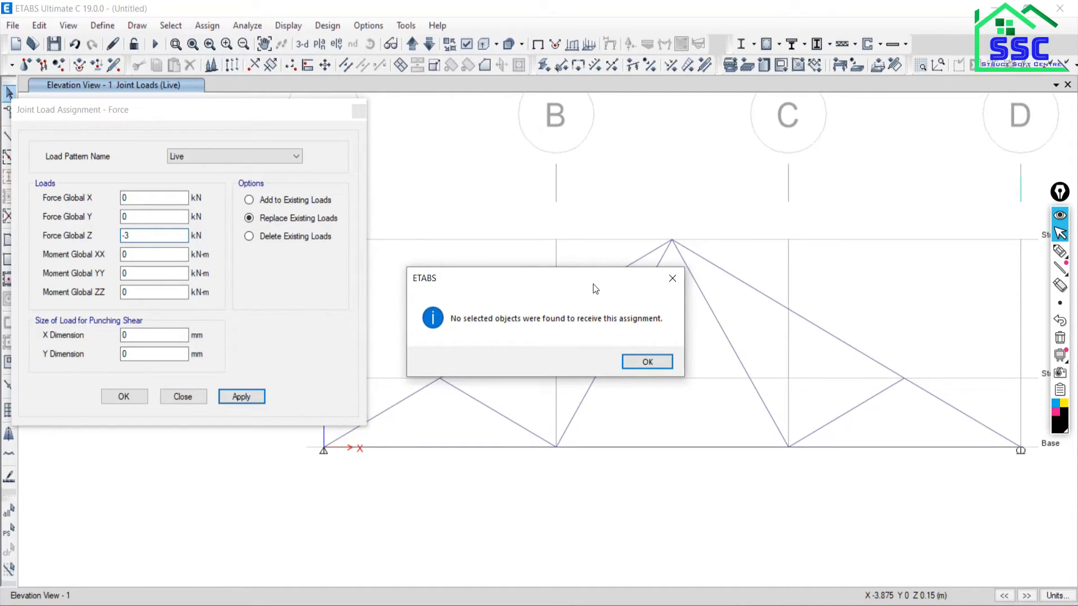
left_click(672, 278)
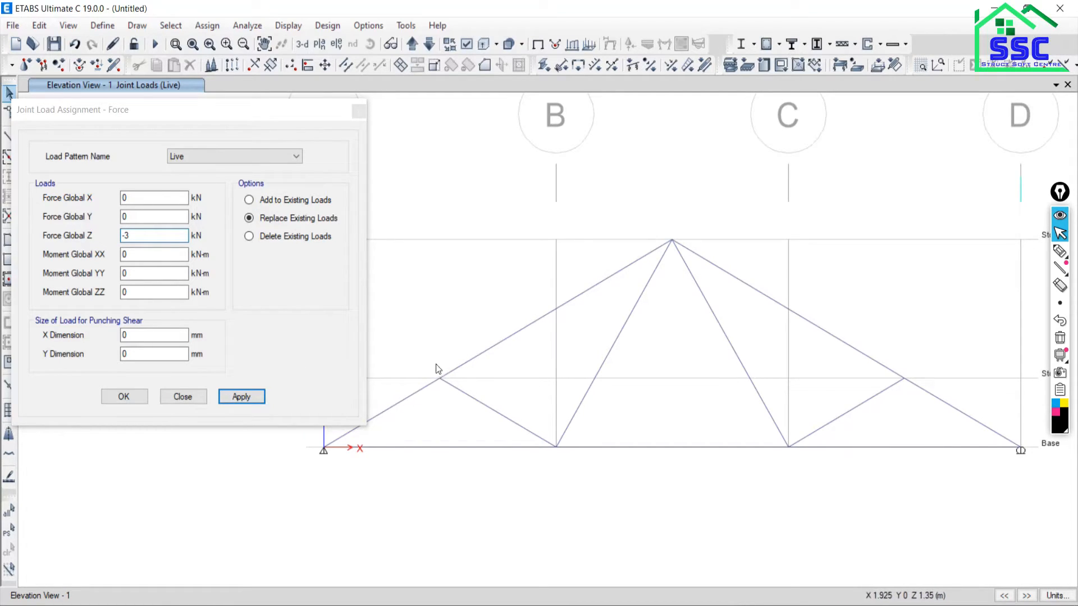
Select both Story1 truss joints and apply the -3 kN Force Global Z to them
left_click_drag(405, 351, 496, 431)
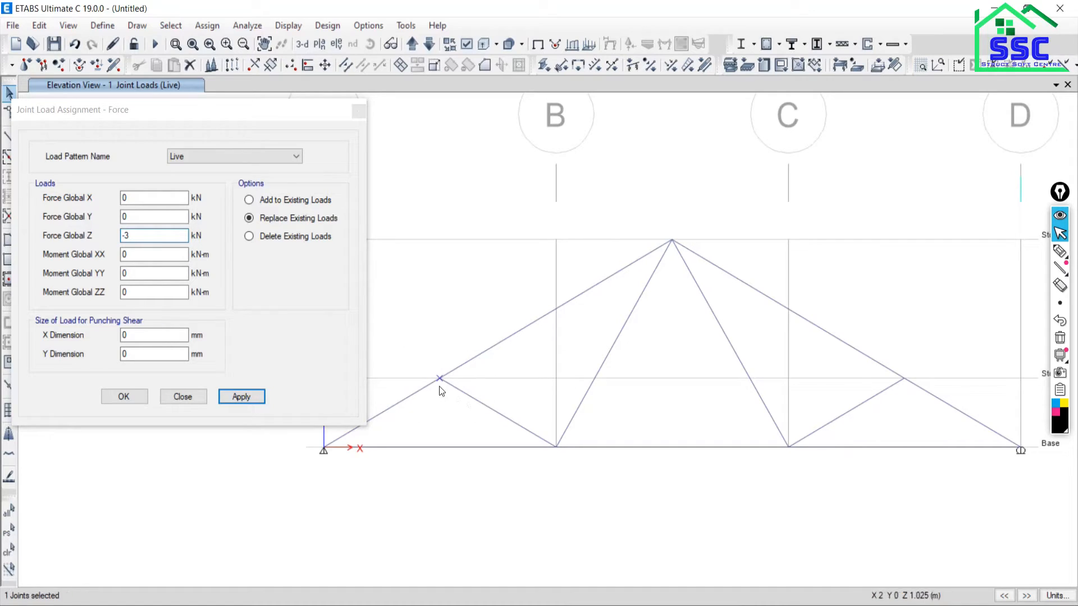
left_click_drag(865, 345, 938, 424)
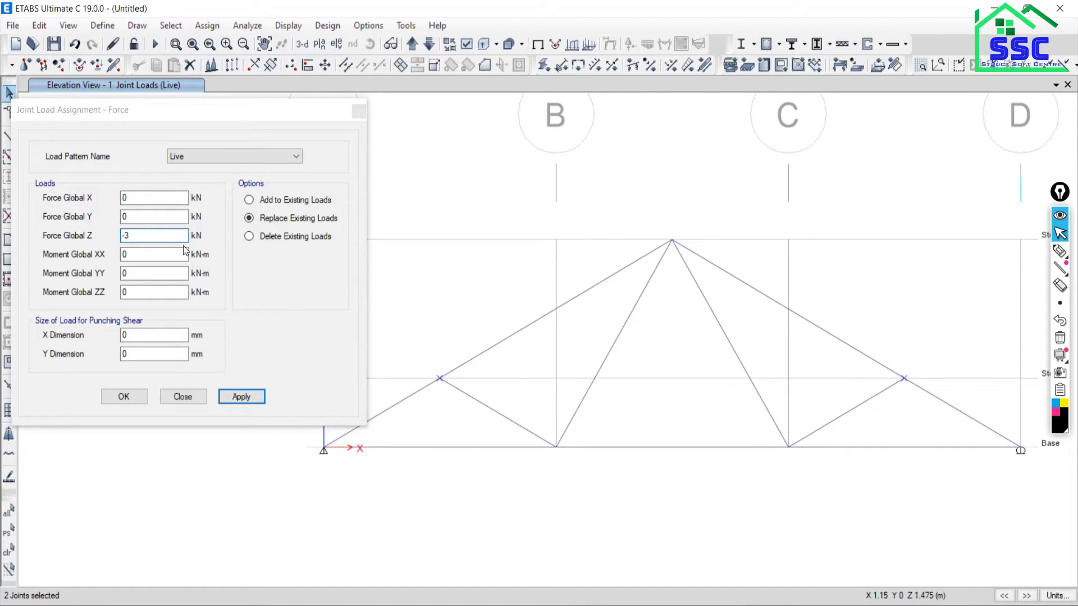
left_click(250, 397)
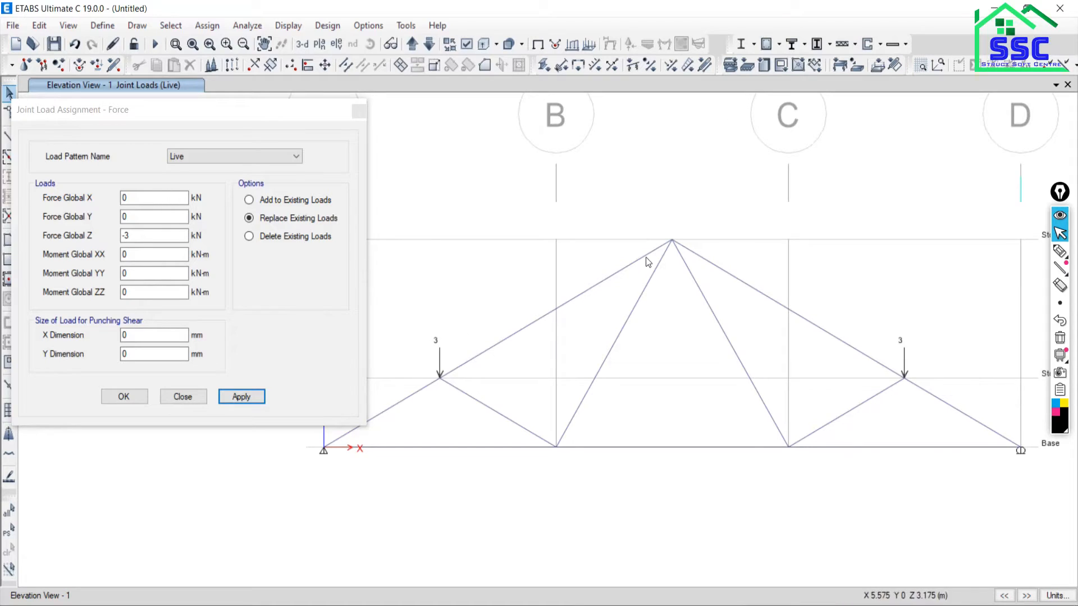
Consult the Word figure, apply a Live Force Global Z of -2 kN to the truss's apex joint, and finish the load assignment
left_click_drag(638, 207, 709, 291)
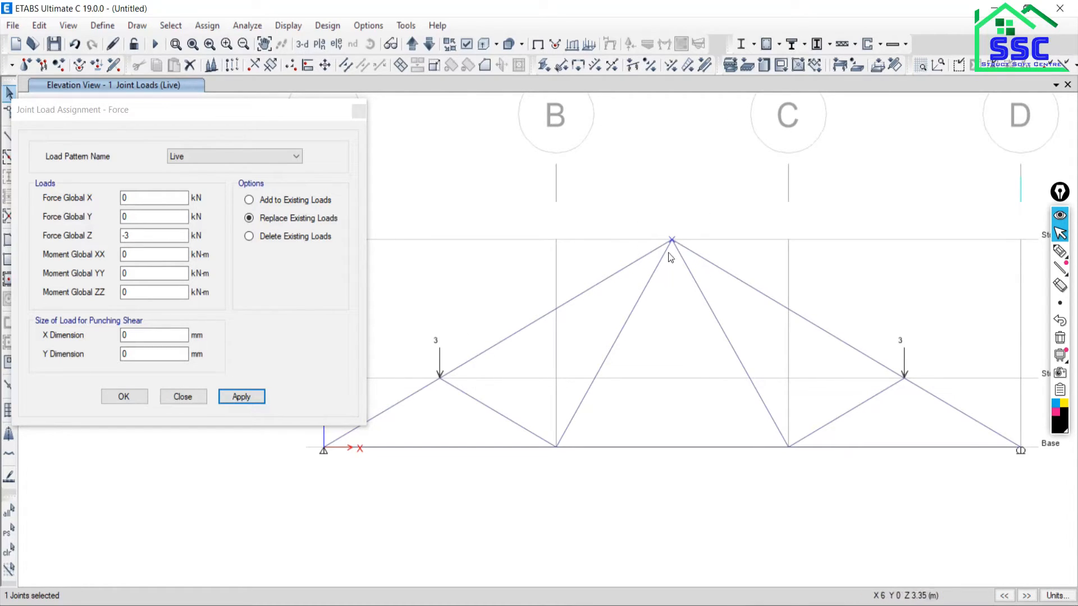
left_click(645, 605)
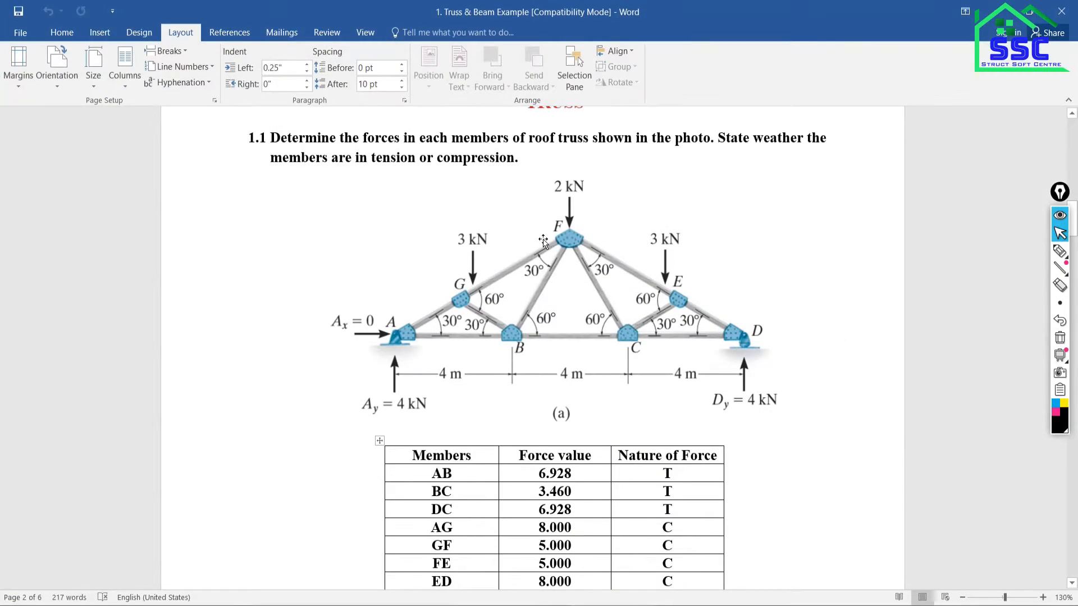
left_click(676, 604)
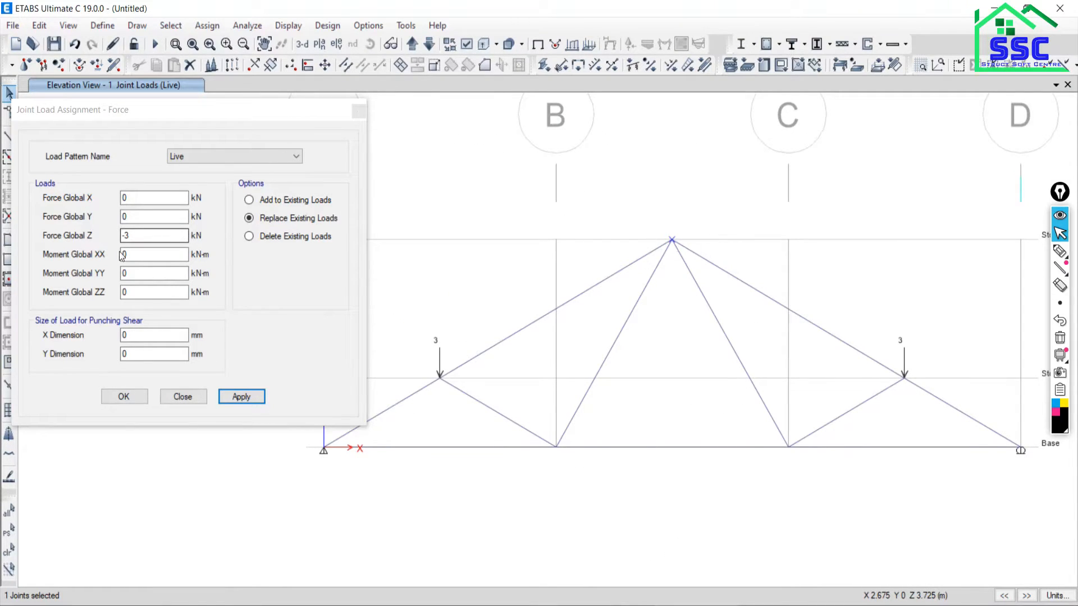
left_click(139, 236)
key("BackSpace")
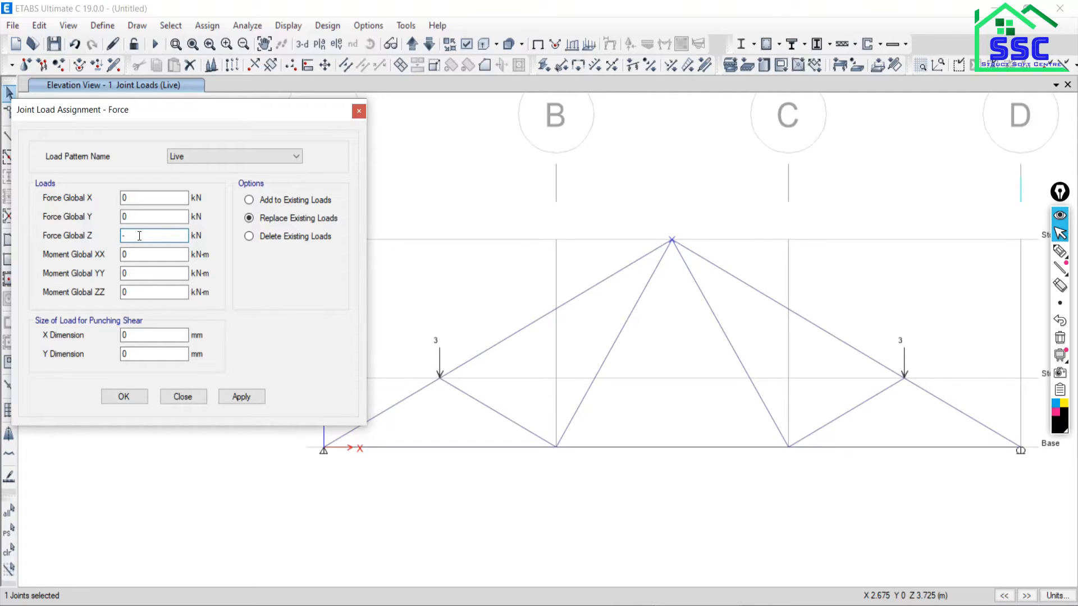
type("2")
left_click(247, 398)
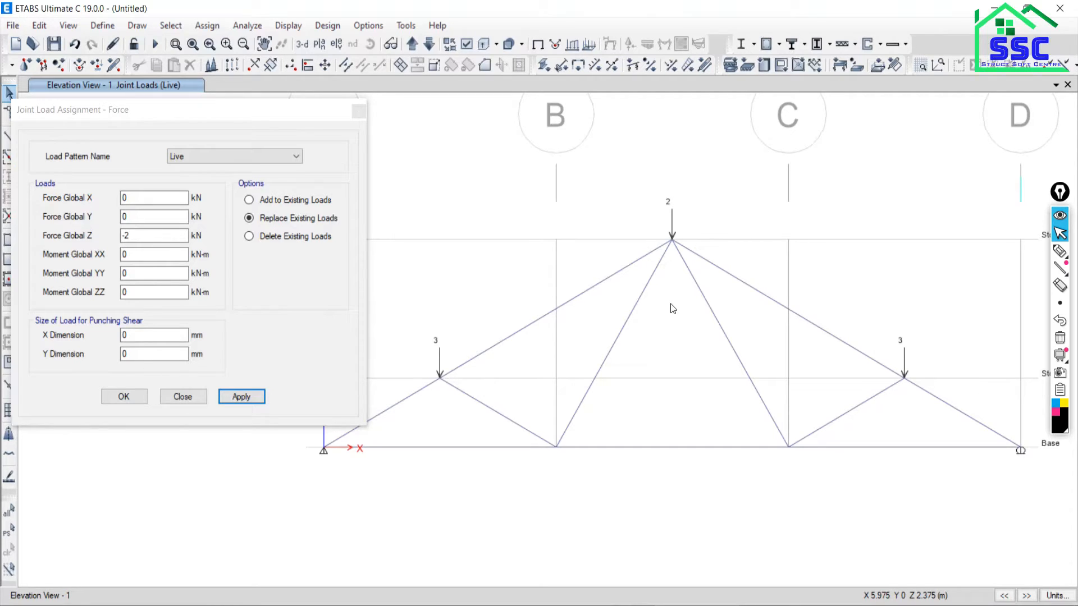
left_click(175, 395)
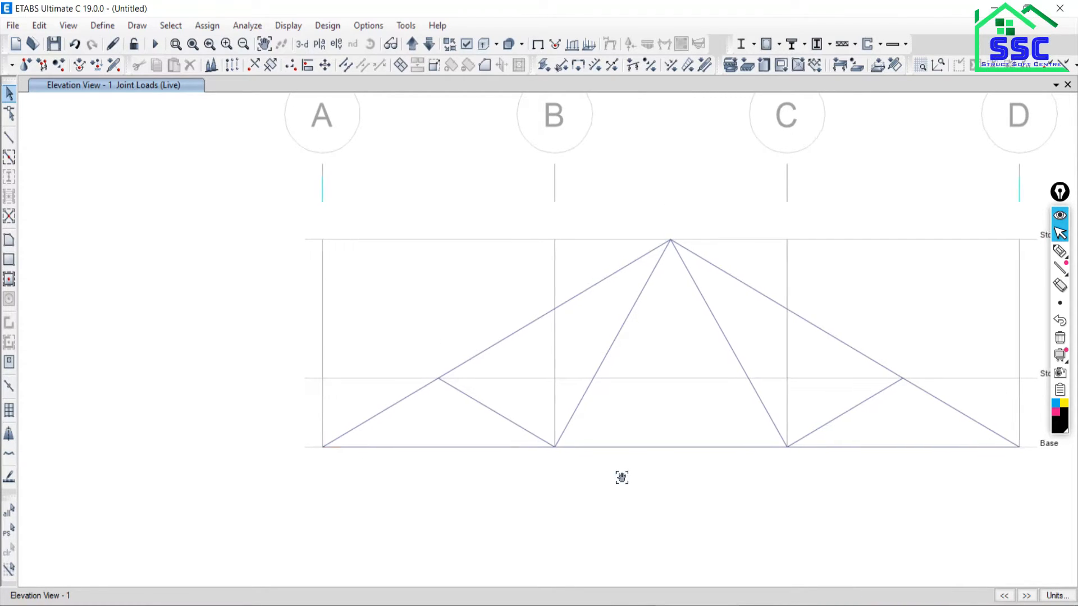
Compare the truss model's joint loads with the figure in the Word document and return to ETABS
middle_click_drag(622, 478, 551, 462)
key("alt+Tab")
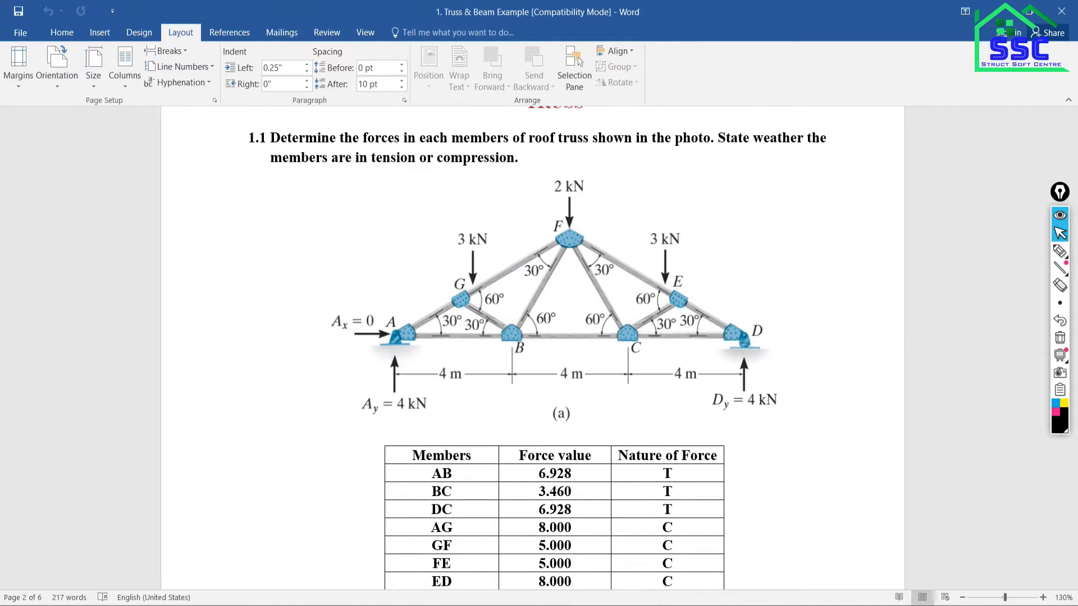
key("alt+Tab")
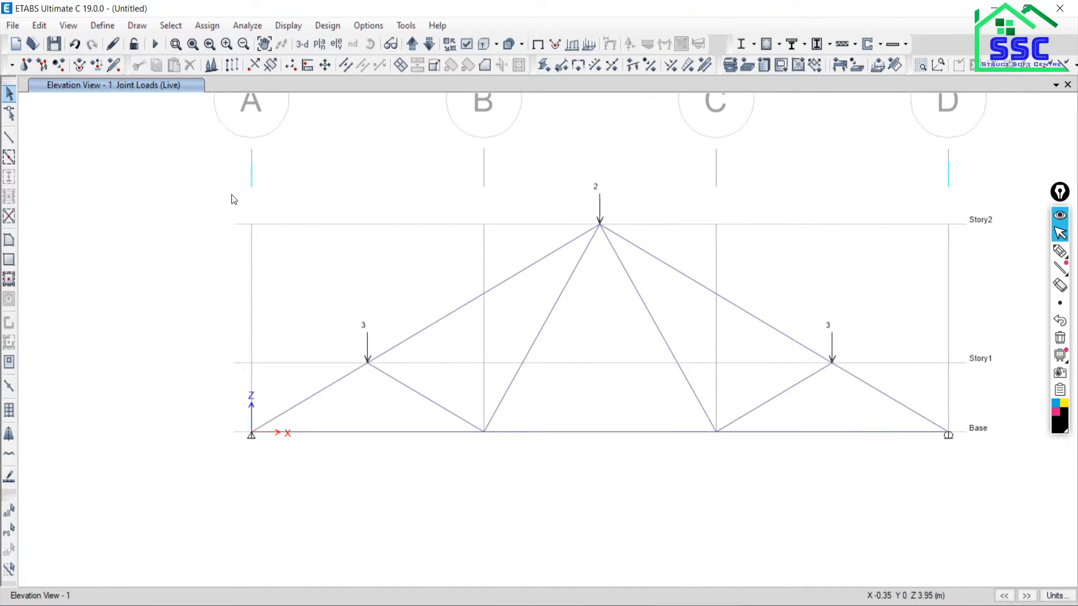
Run the truss analysis, saving the model as 11 in the Desktop folder delete, and dismiss the analysis messages
left_click(156, 45)
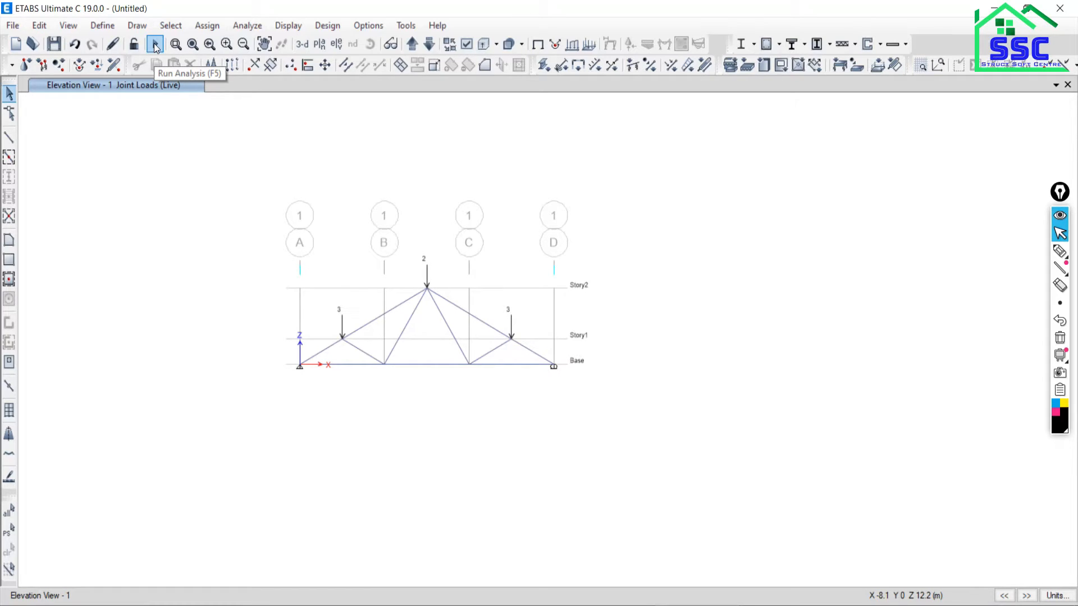
left_click(244, 27)
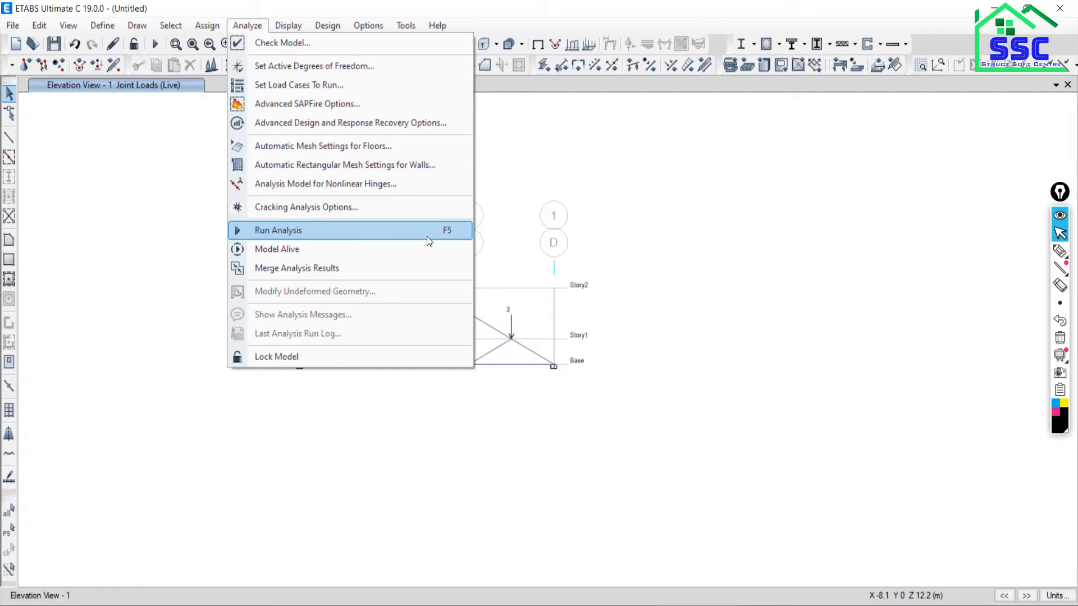
left_click(271, 231)
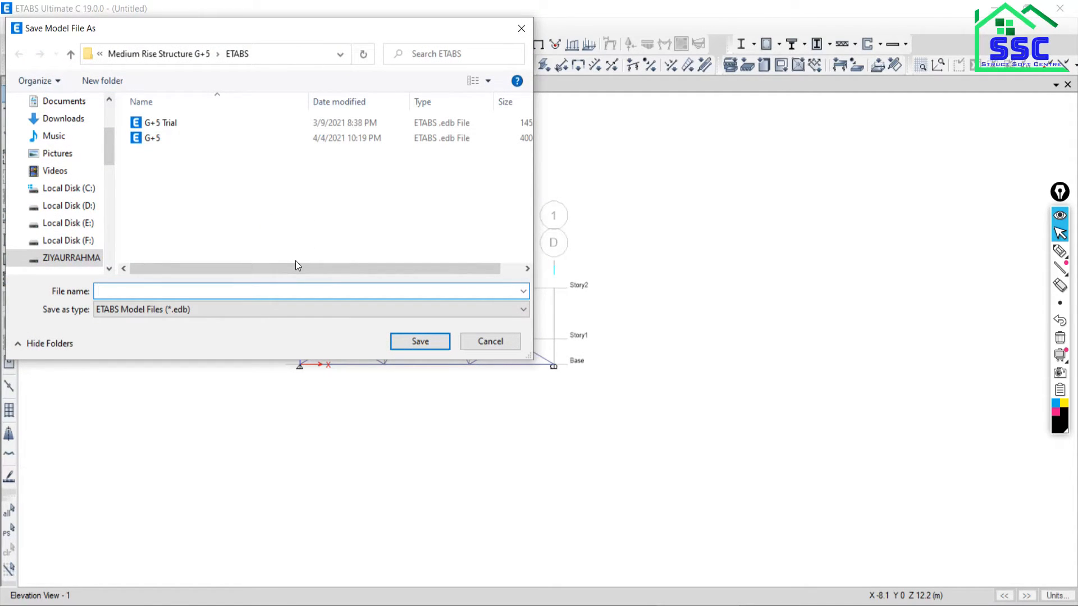
scroll(108, 137, "up", 2)
left_click(56, 164)
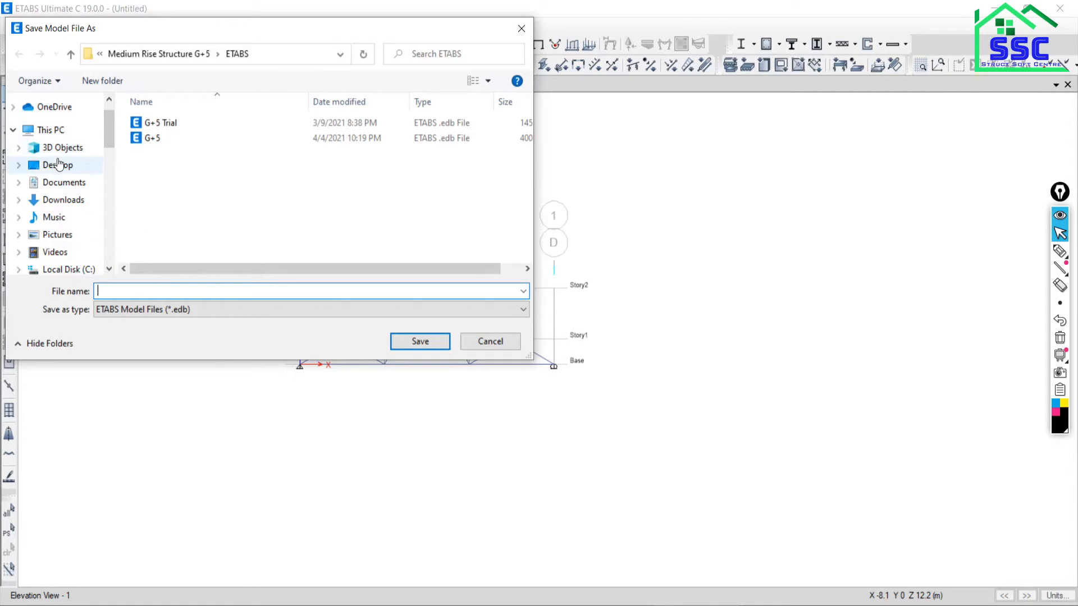
left_click(188, 146)
double_click(188, 146)
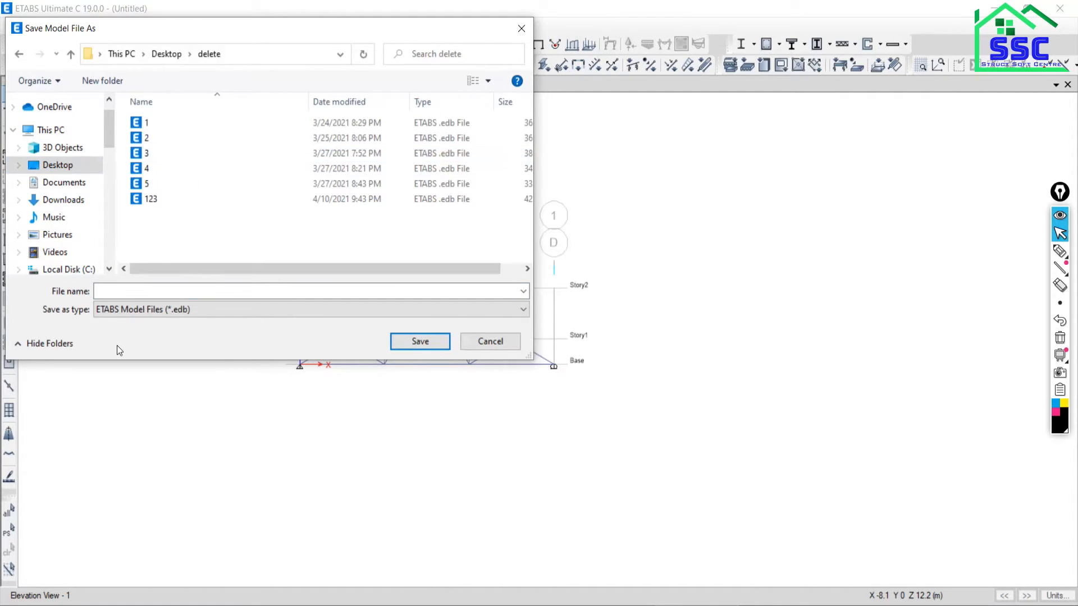
left_click(115, 291)
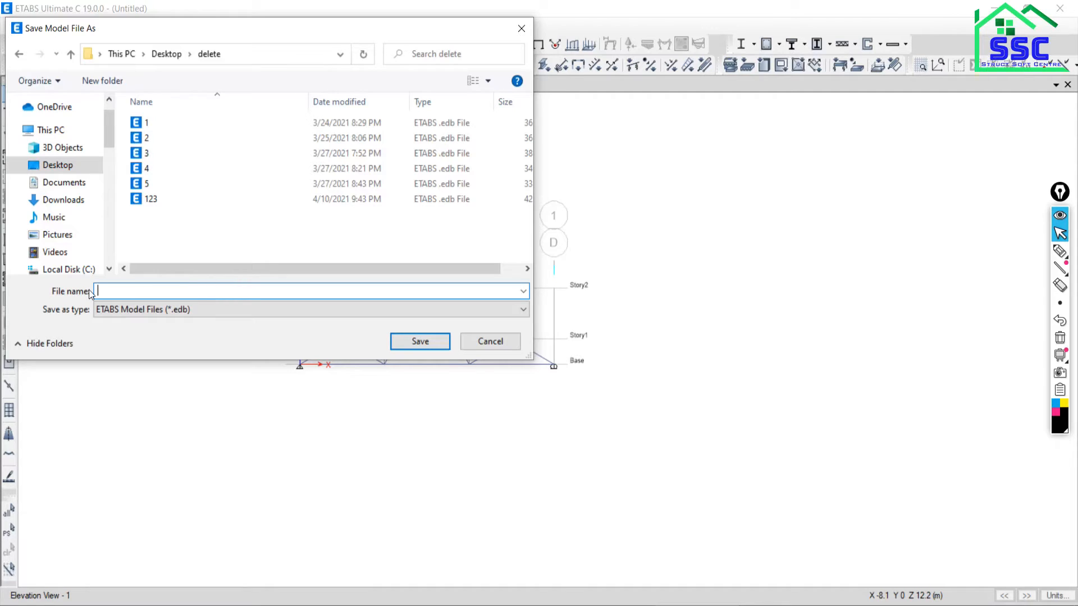
type("11")
left_click(419, 342)
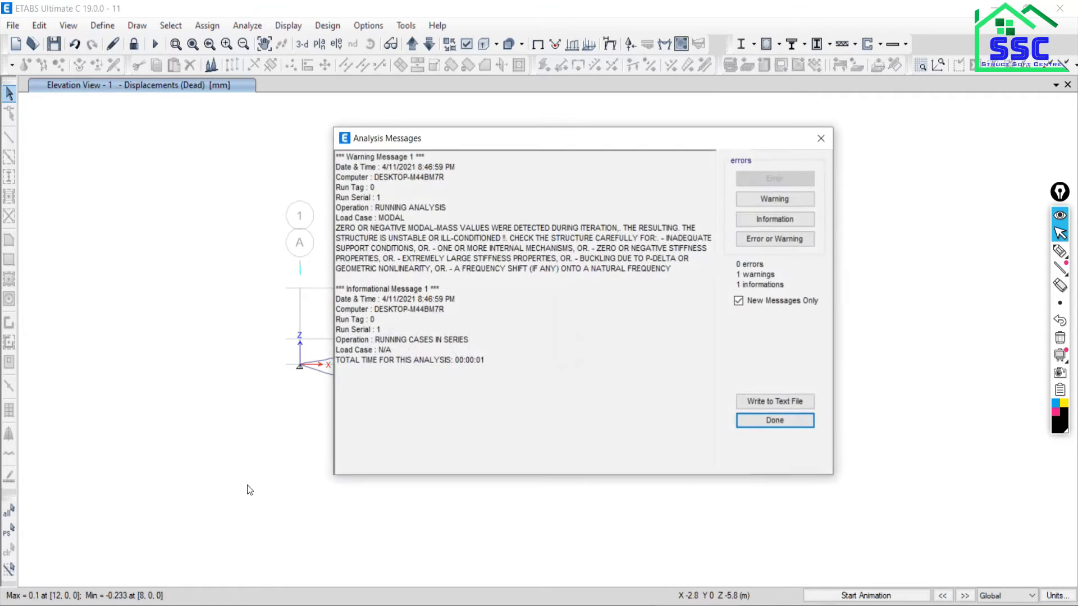
left_click(821, 138)
Animate the truss's dead-load displacement shape in the elevation view
middle_click_drag(409, 390, 504, 424)
scroll(530, 373, "up", 5)
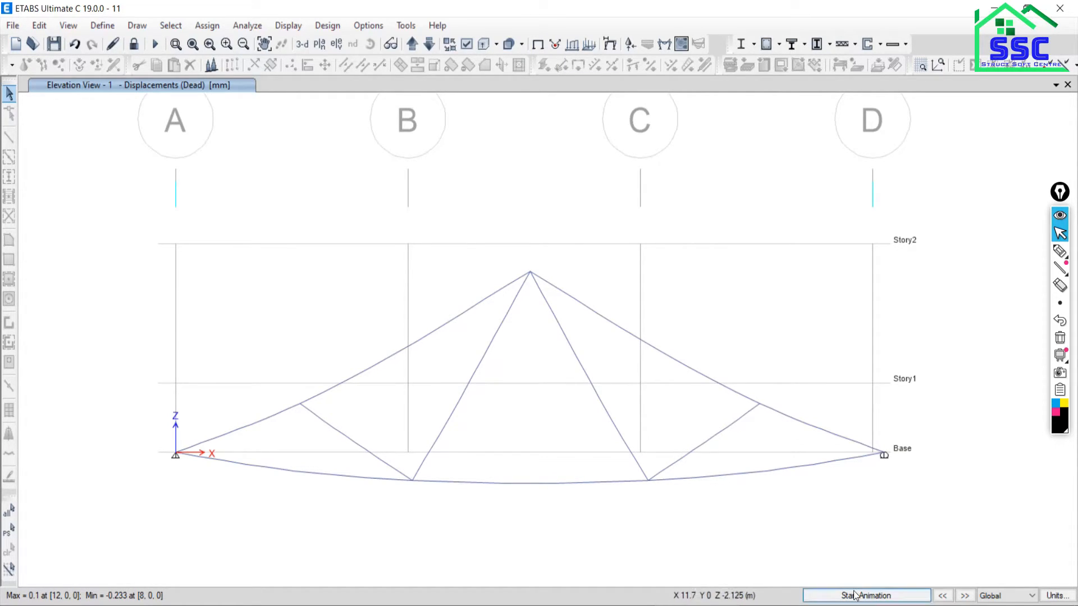
left_click(835, 597)
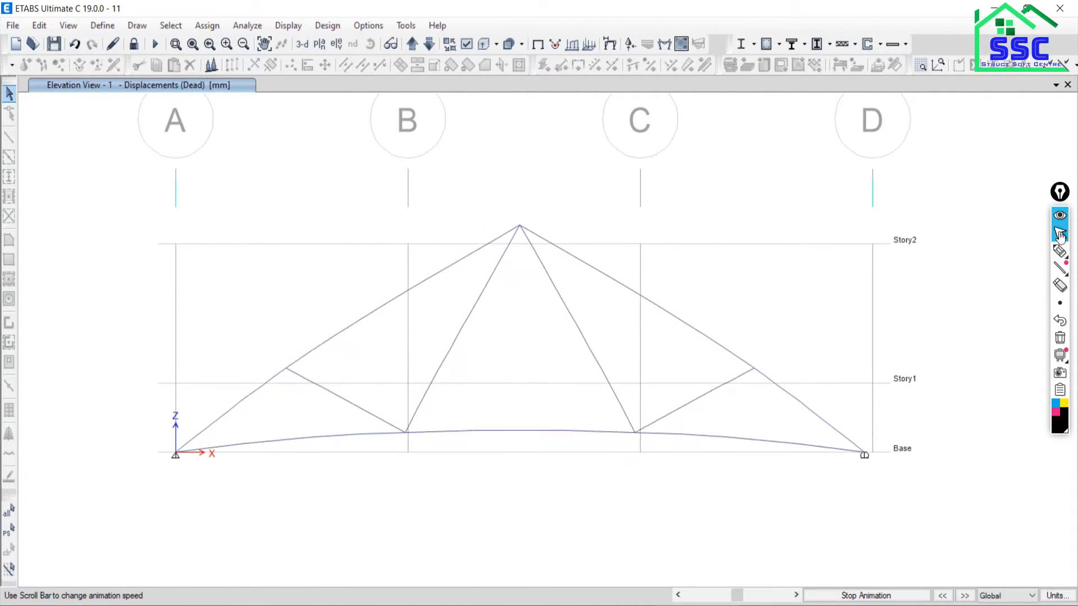
Circle both truss supports with the annotation pen, draw a double-headed horizontal arrow under the roller support, and erase the marks
left_click(1060, 251)
mouse_move(134, 451)
left_mouse_down()
mouse_move(230, 508)
mouse_move(123, 422)
left_mouse_up()
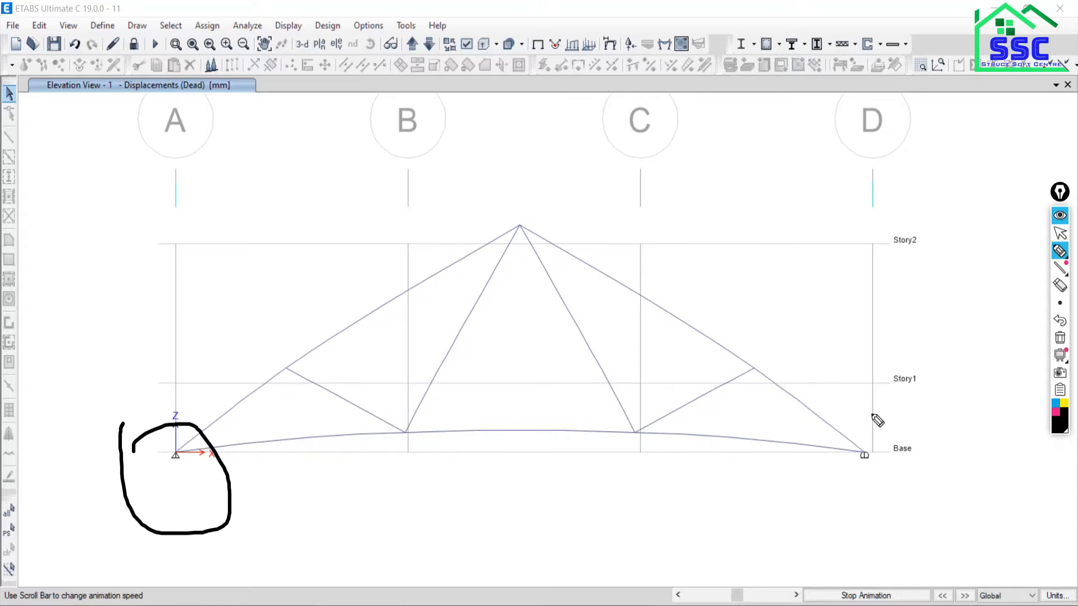
mouse_move(859, 431)
left_mouse_down()
mouse_move(881, 493)
mouse_move(853, 431)
left_mouse_up()
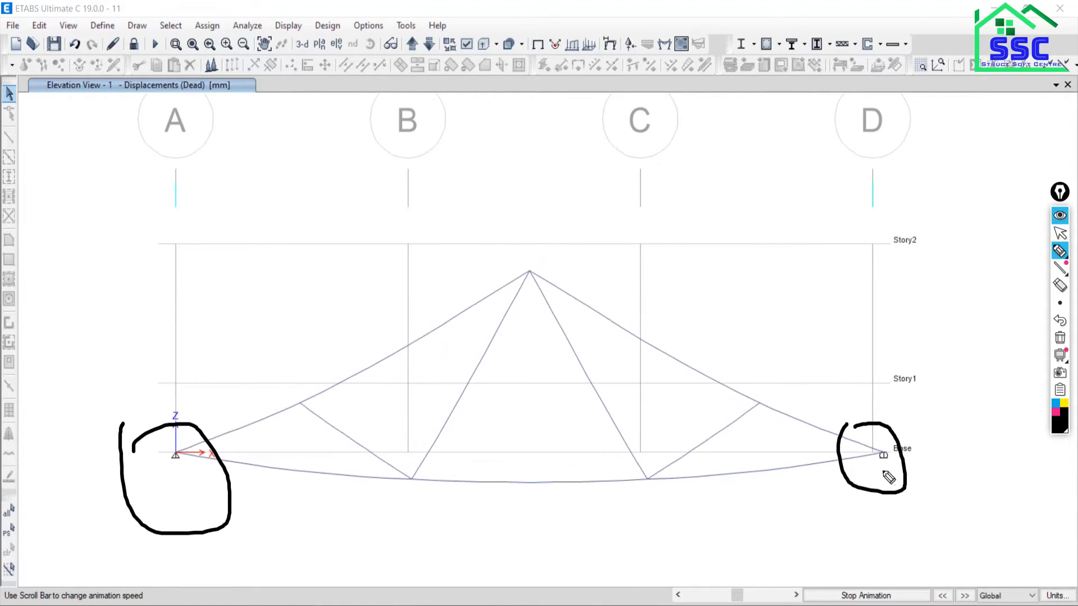
left_click_drag(789, 497, 983, 487)
left_click_drag(799, 481, 784, 497)
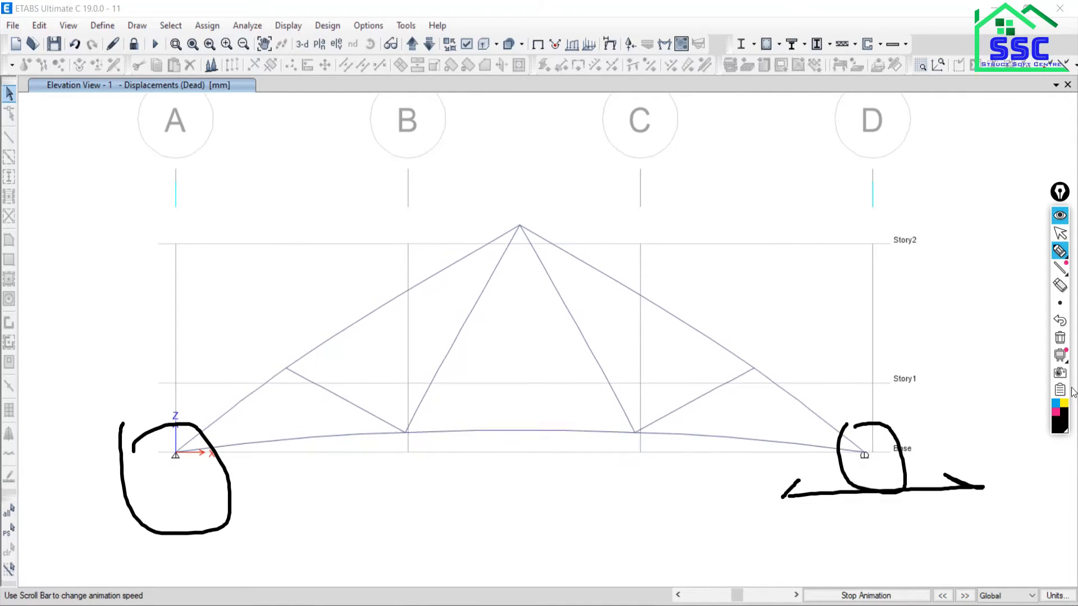
left_click(1059, 338)
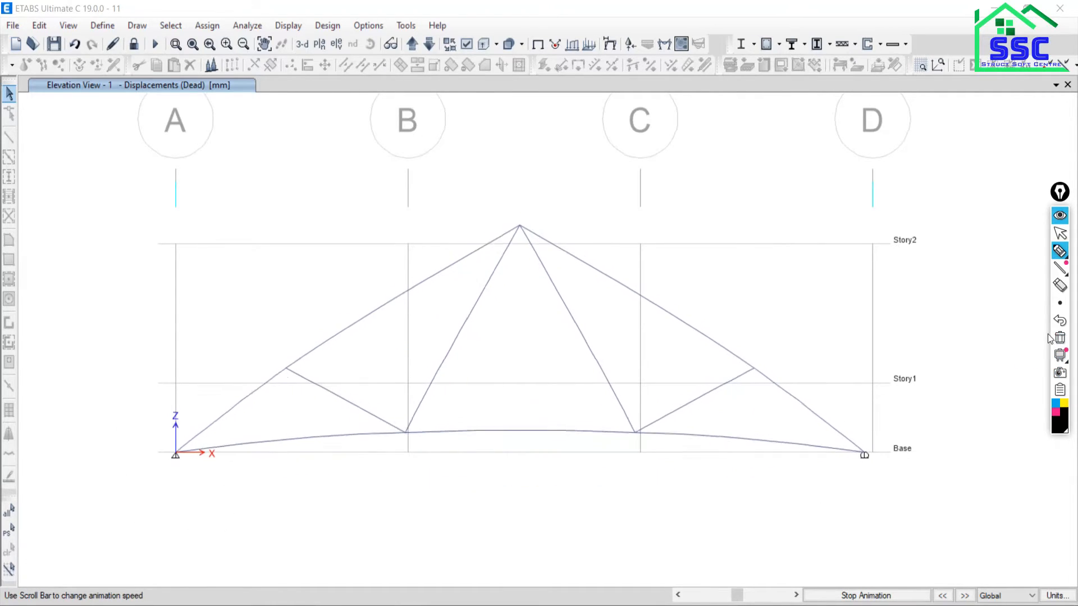
Stop the displacement animation and show the displacement values of the truss's apex joint
left_click(1060, 233)
left_click(866, 597)
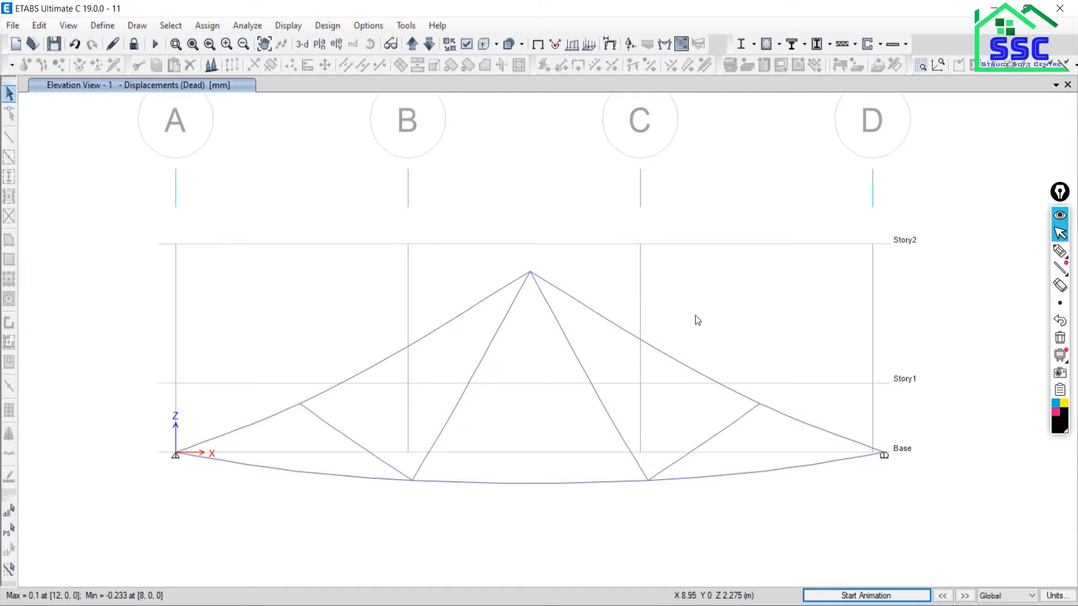
mouse_move(531, 274)
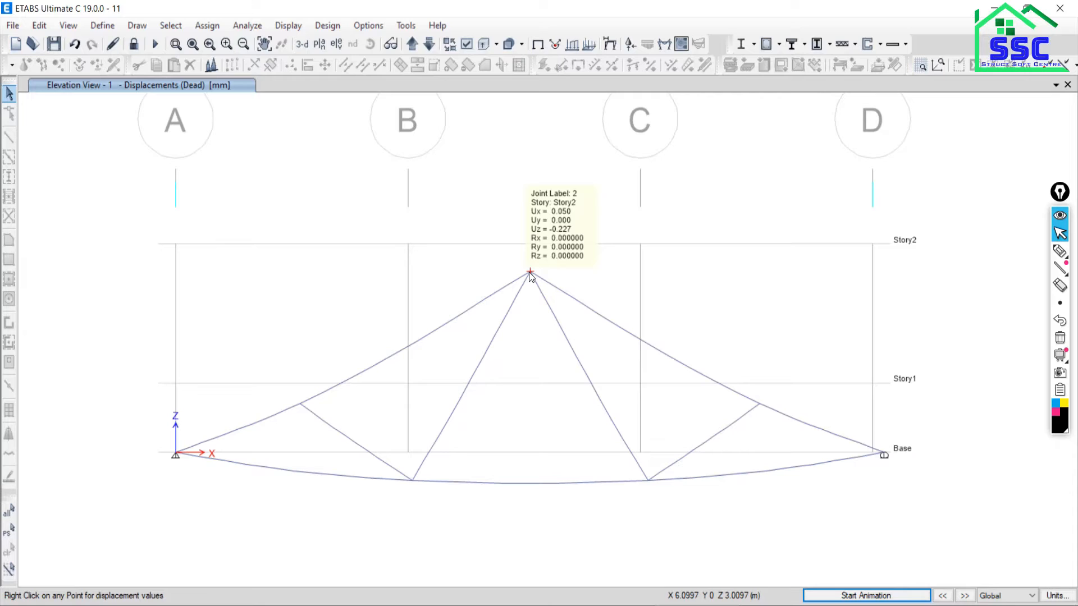
Sketch a black 3D frame with four top beams and three columns over the view, and circle its far corner joint
left_click(1060, 251)
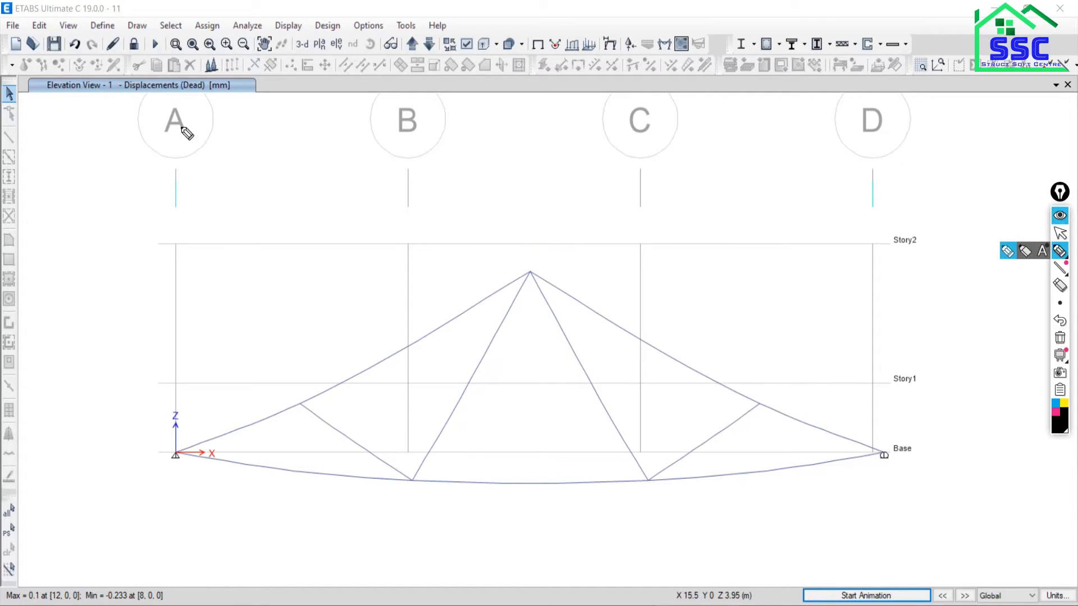
mouse_move(181, 124)
left_mouse_down()
mouse_move(370, 153)
mouse_move(241, 244)
left_mouse_up()
mouse_move(180, 124)
left_mouse_down()
mouse_move(83, 180)
mouse_move(223, 237)
mouse_move(235, 508)
left_mouse_up()
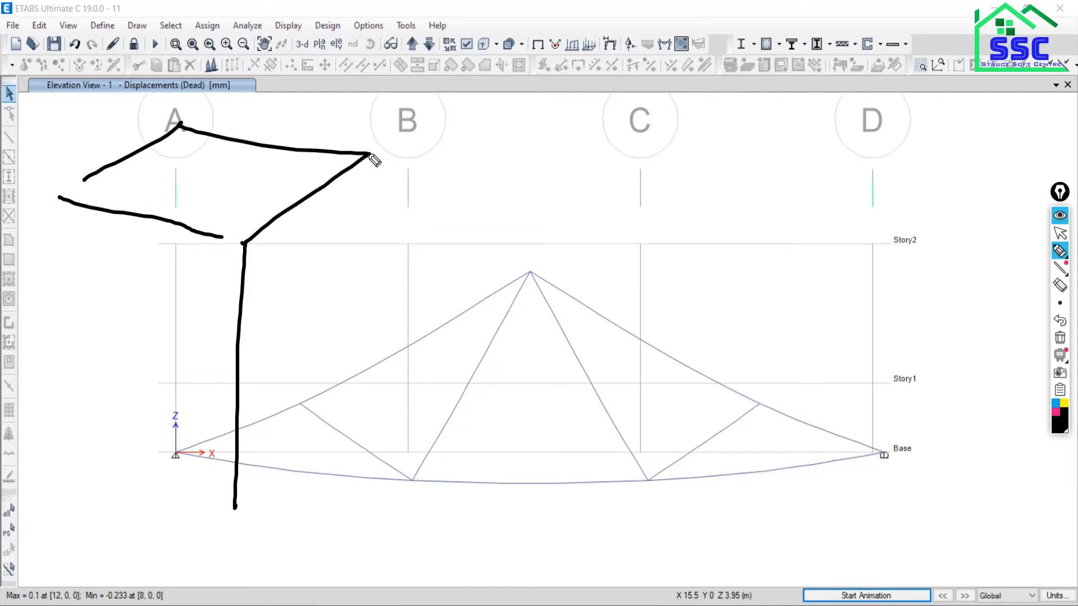
left_click_drag(369, 155, 368, 156)
mouse_move(85, 178)
left_mouse_down()
mouse_move(62, 191)
mouse_move(59, 465)
left_mouse_up()
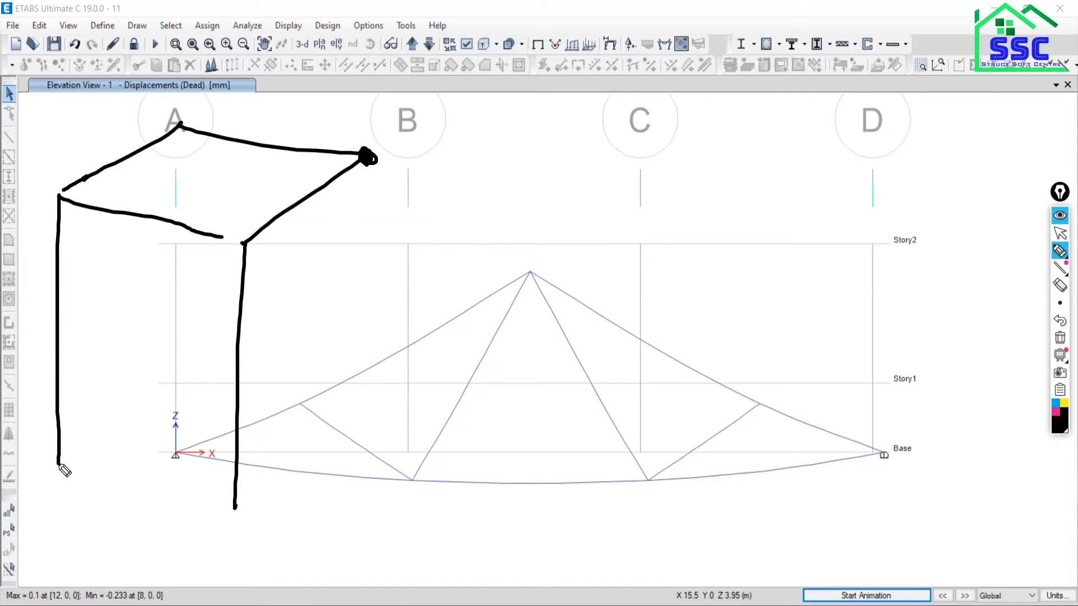
left_click_drag(368, 160, 365, 511)
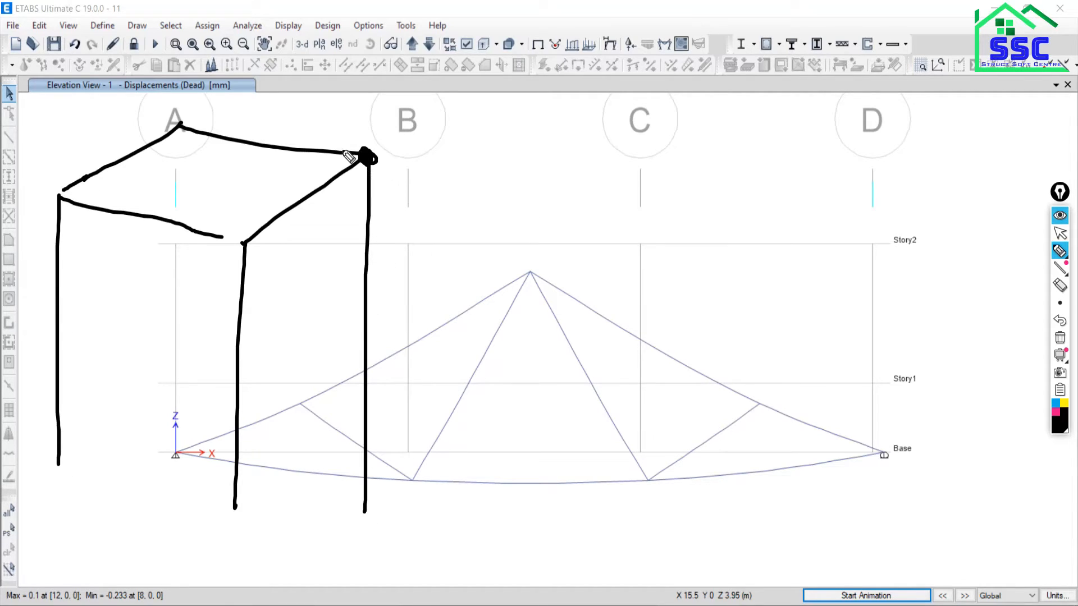
mouse_move(350, 147)
left_mouse_down()
mouse_move(392, 176)
mouse_move(355, 145)
left_mouse_up()
Switch to the Google Meet window and trace the sketched frame's four top beams in yellow
key("alt+Tab")
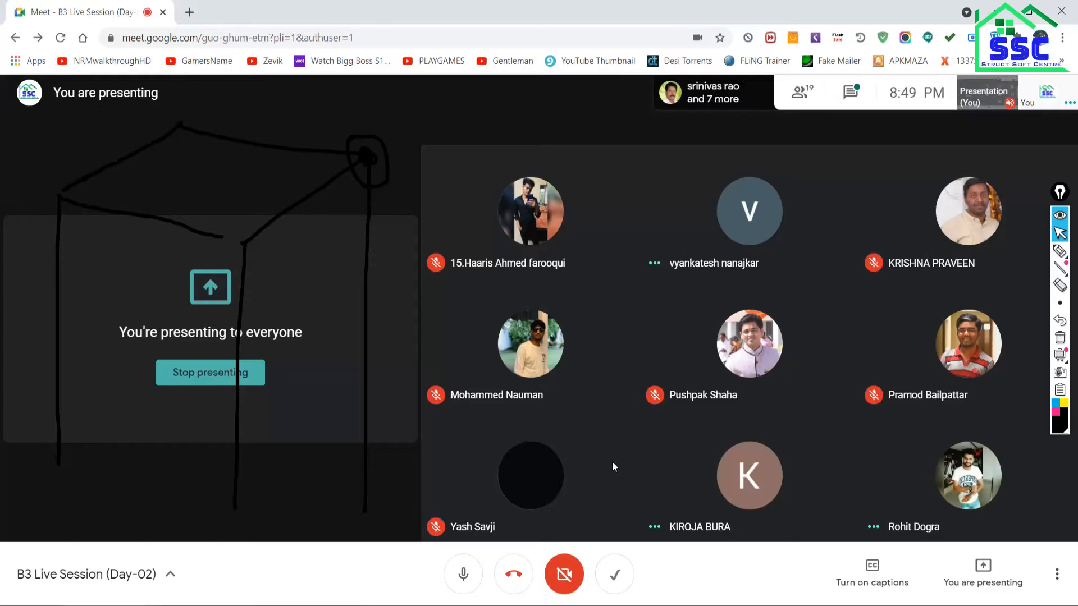
left_click(1064, 405)
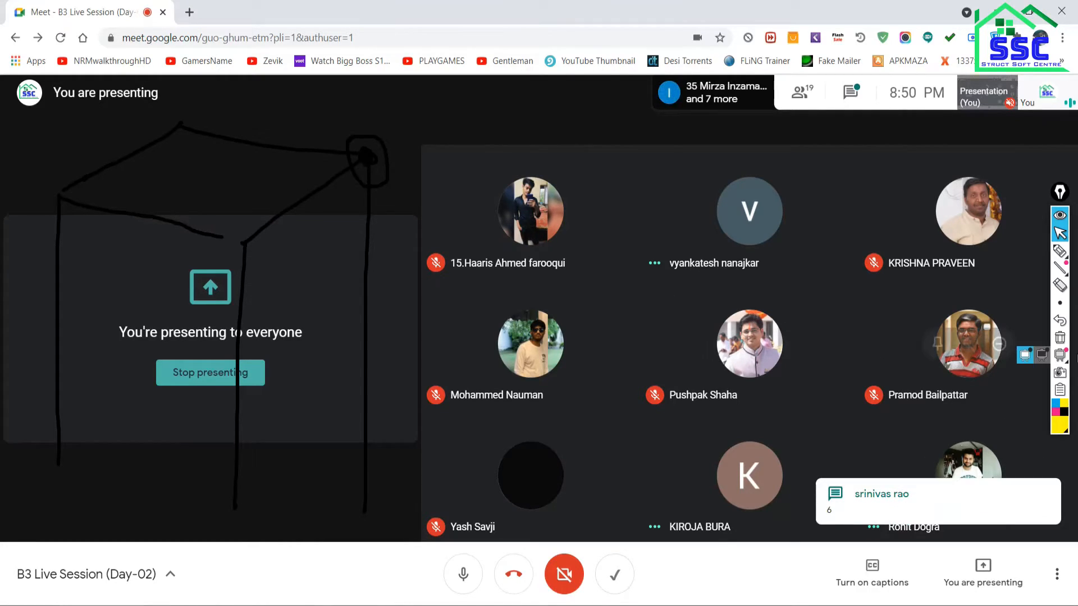
left_click(1060, 251)
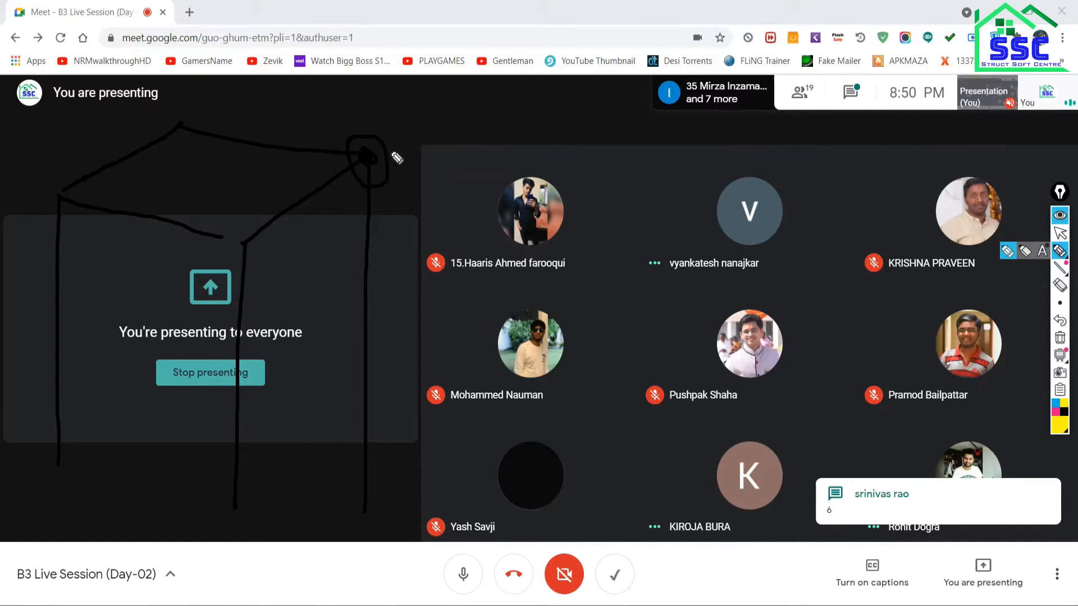
left_click_drag(367, 155, 241, 245)
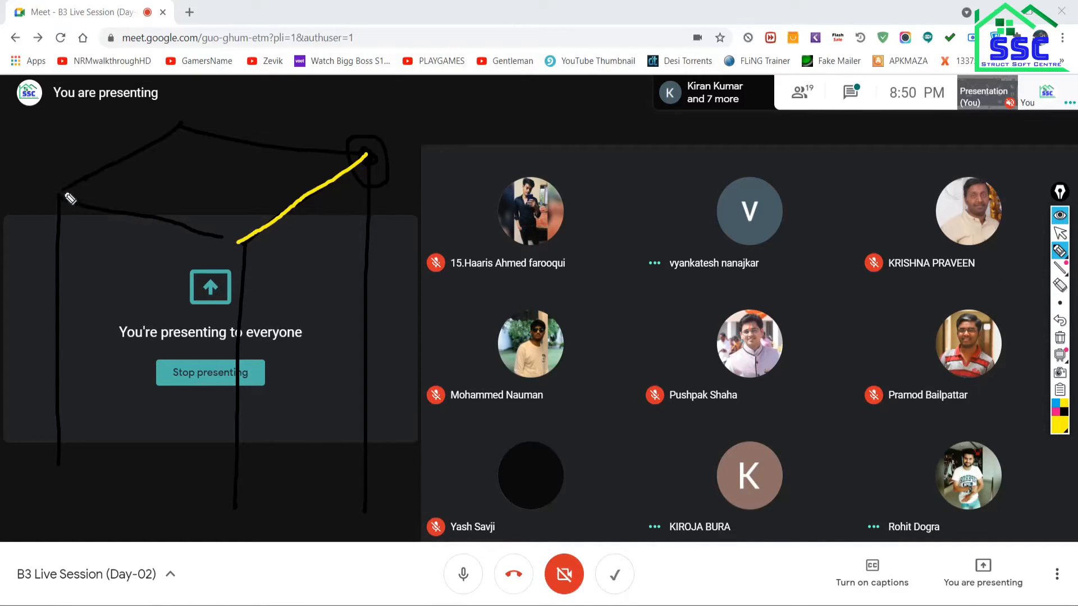
left_click_drag(63, 193, 223, 247)
left_click_drag(182, 131, 77, 206)
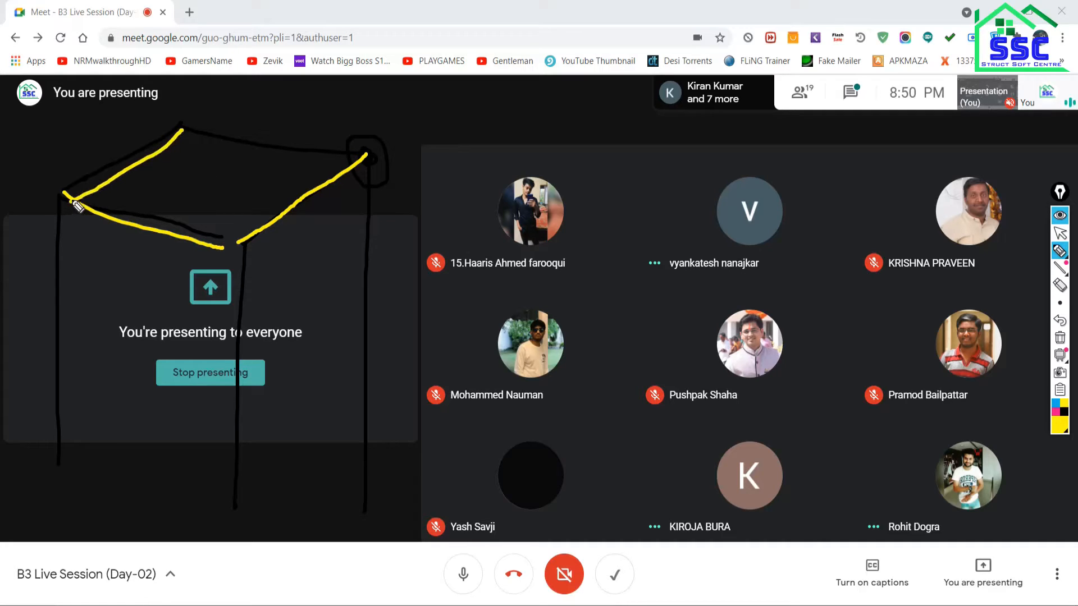
left_click_drag(193, 139, 372, 164)
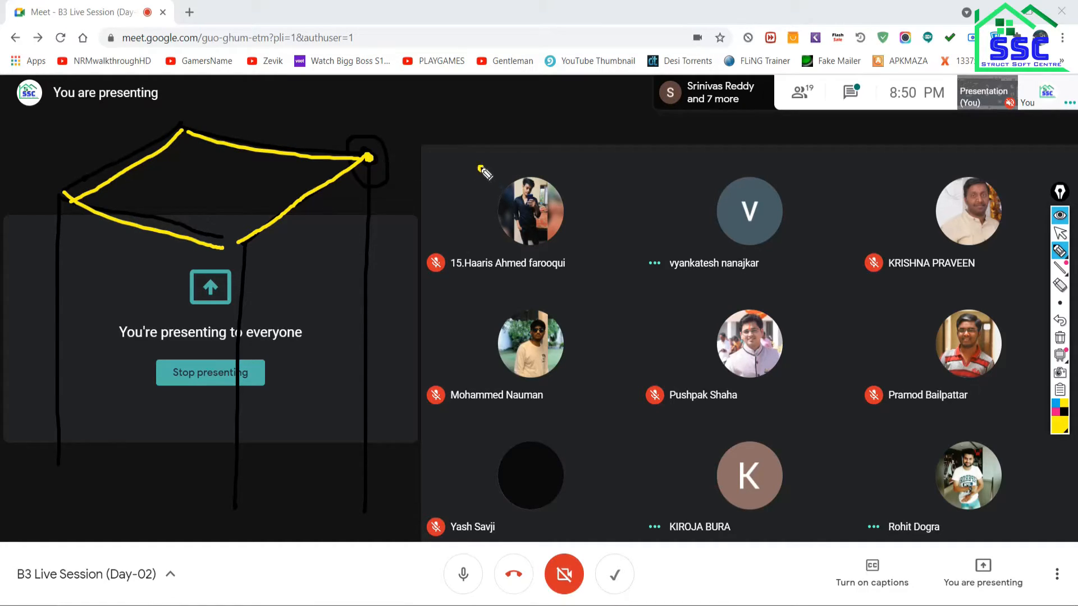
Draw three yellow translation arrows from one point beside the frame sketch and label them Ux, Uy and Uz
mouse_move(484, 171)
left_mouse_down()
mouse_move(562, 141)
mouse_move(556, 162)
mouse_move(542, 137)
mouse_move(591, 135)
mouse_move(558, 126)
mouse_move(571, 112)
left_mouse_up()
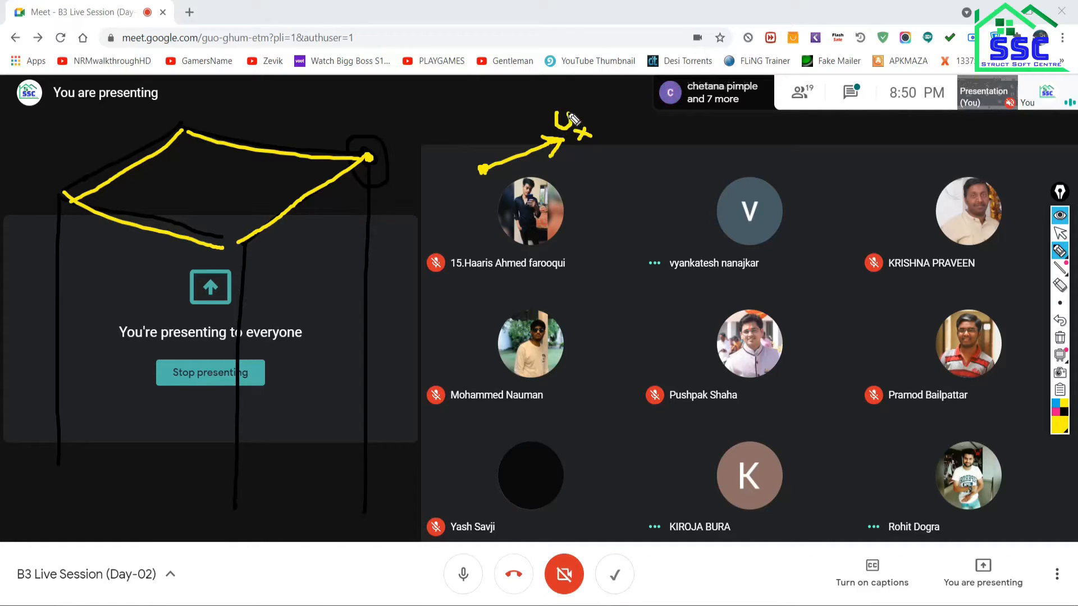
mouse_move(483, 169)
left_mouse_down()
mouse_move(413, 113)
mouse_move(437, 108)
left_mouse_up()
mouse_move(333, 104)
left_mouse_down()
mouse_move(333, 78)
mouse_move(349, 96)
left_mouse_up()
left_click_drag(354, 82, 353, 104)
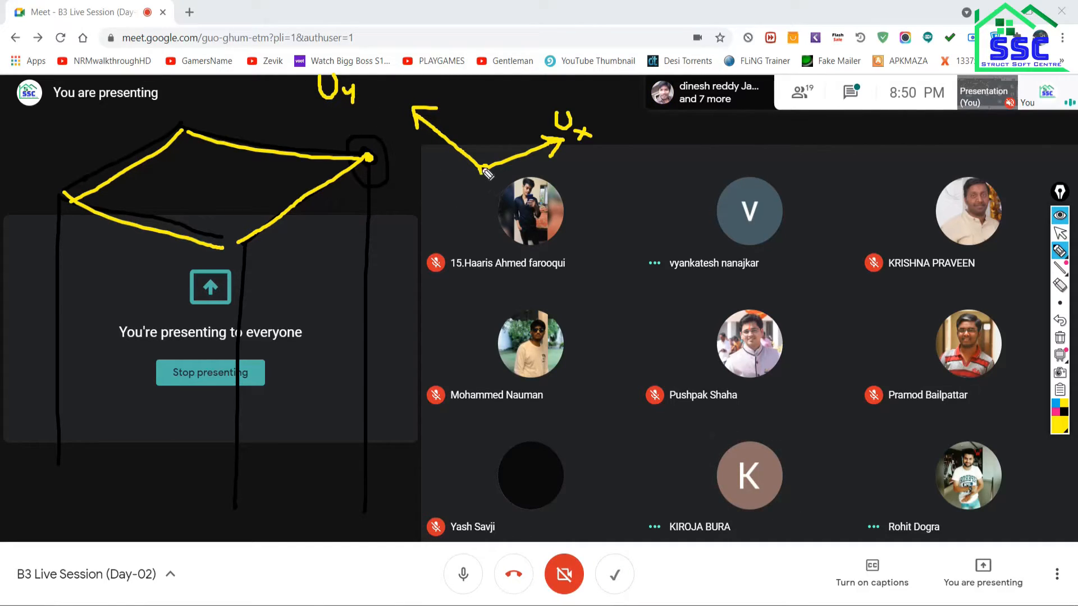
mouse_move(483, 169)
left_mouse_down()
mouse_move(481, 63)
mouse_move(499, 86)
mouse_move(509, 80)
mouse_move(531, 96)
left_mouse_up()
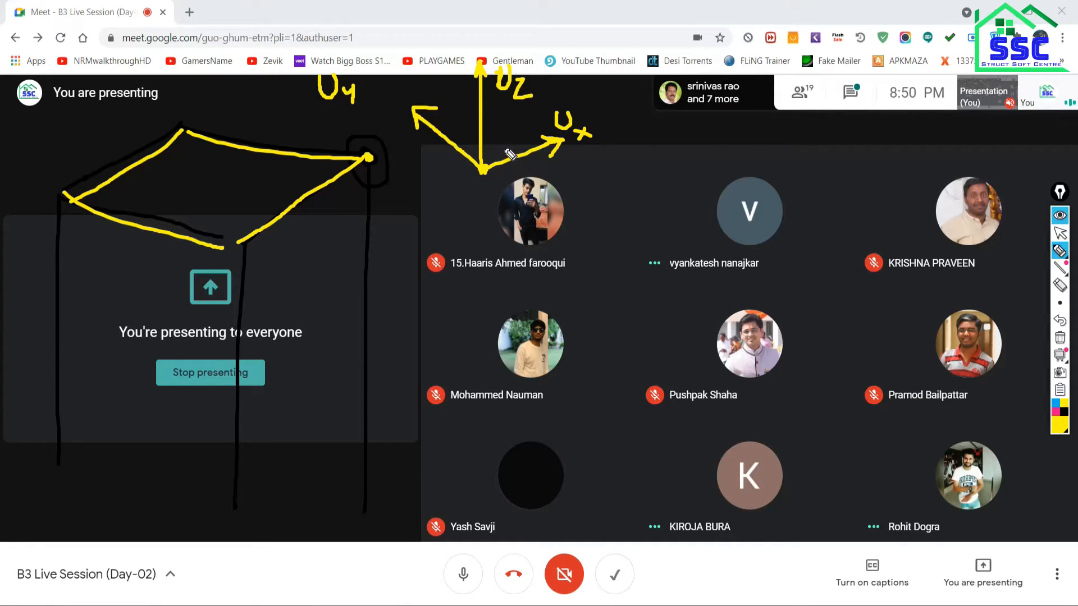
Add curved rotation arrows around the three axes labelled Rx, Ry and Rz, and clear all annotations
left_click_drag(500, 143, 518, 211)
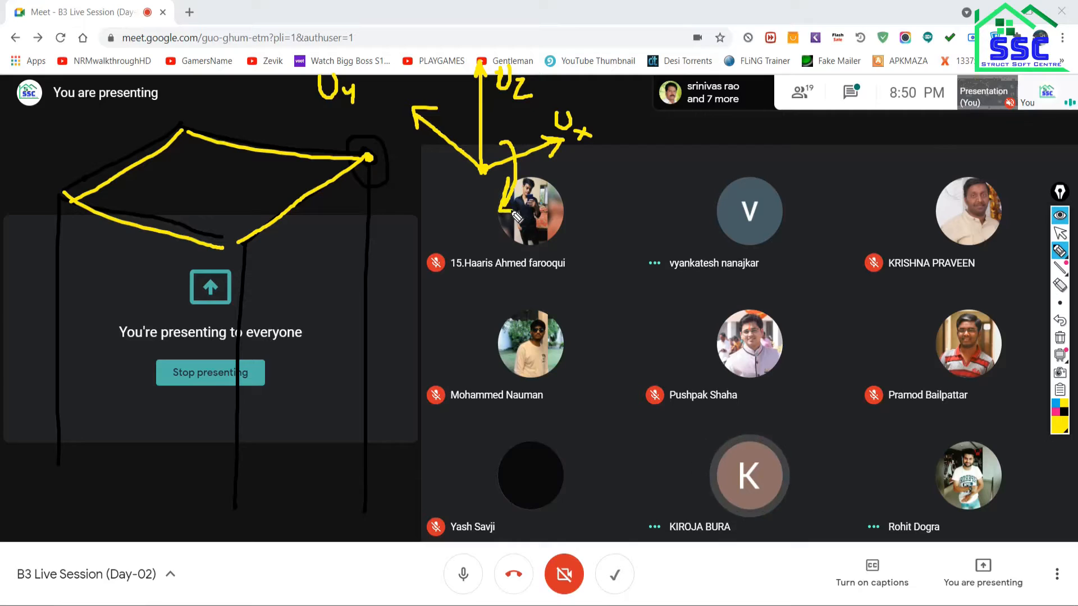
mouse_move(560, 183)
left_mouse_down()
mouse_move(561, 193)
mouse_move(581, 191)
mouse_move(600, 230)
left_mouse_up()
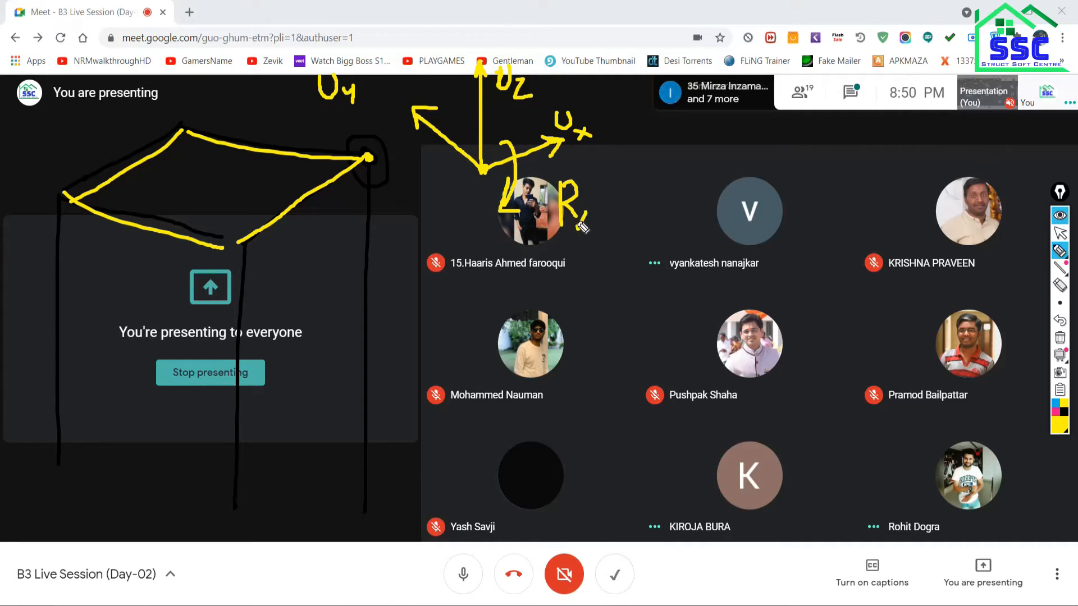
mouse_move(430, 122)
left_mouse_down()
mouse_move(442, 149)
mouse_move(425, 181)
left_mouse_up()
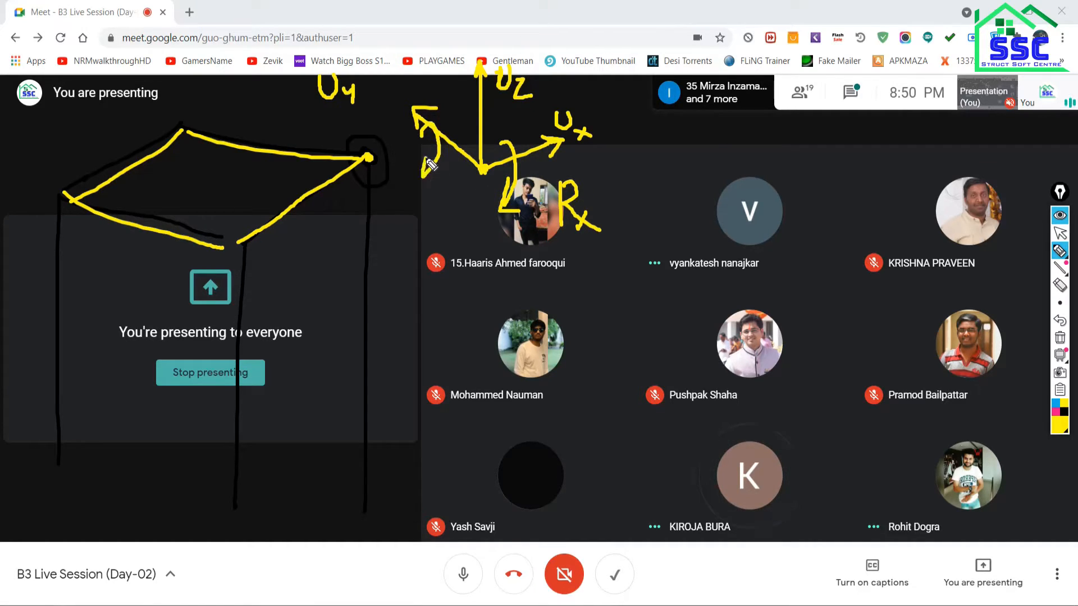
mouse_move(380, 207)
left_mouse_down()
mouse_move(381, 244)
mouse_move(404, 240)
mouse_move(415, 271)
left_mouse_up()
mouse_move(476, 89)
left_mouse_down()
mouse_move(463, 104)
mouse_move(508, 112)
mouse_move(500, 119)
left_mouse_up()
mouse_move(561, 79)
left_mouse_down()
mouse_move(562, 99)
mouse_move(572, 86)
mouse_move(580, 104)
mouse_move(621, 102)
left_mouse_up()
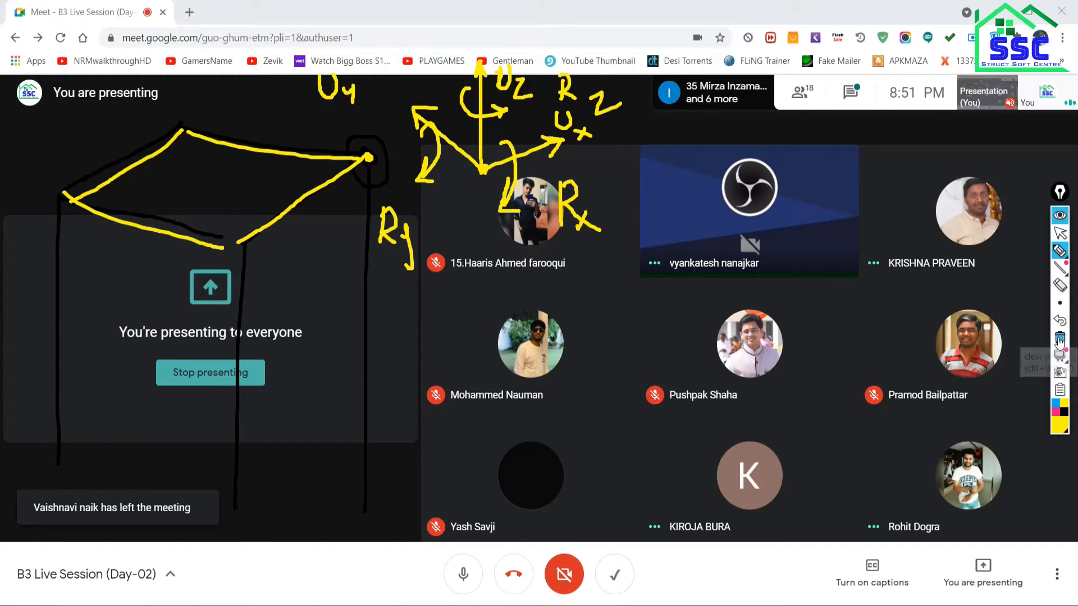
left_click(1060, 338)
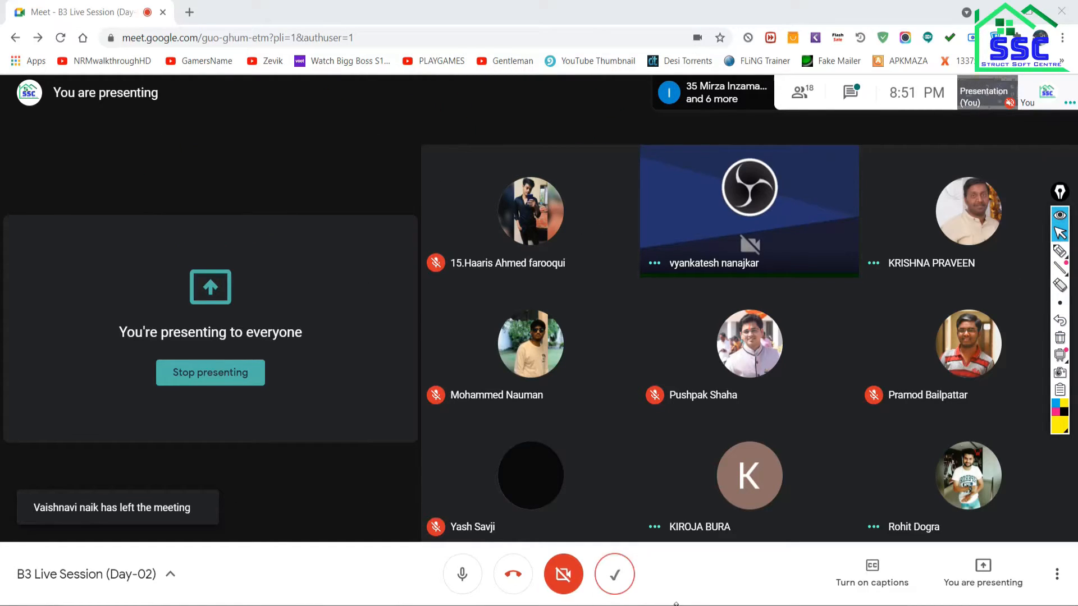
Switch back to ETABS and show the displacement values of the truss's apex joint
key("alt+Tab")
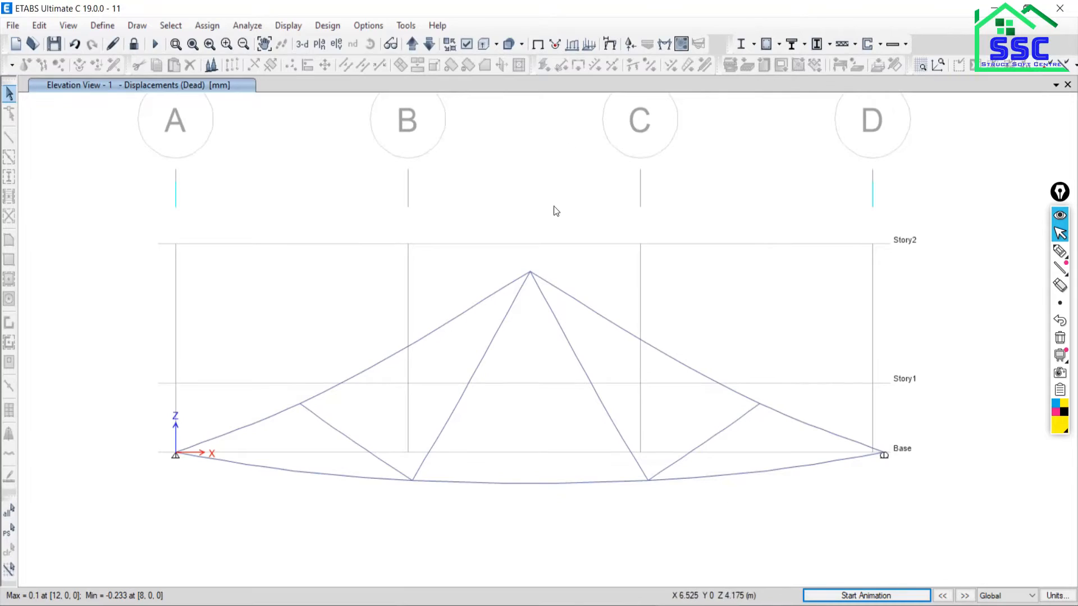
right_click(530, 274)
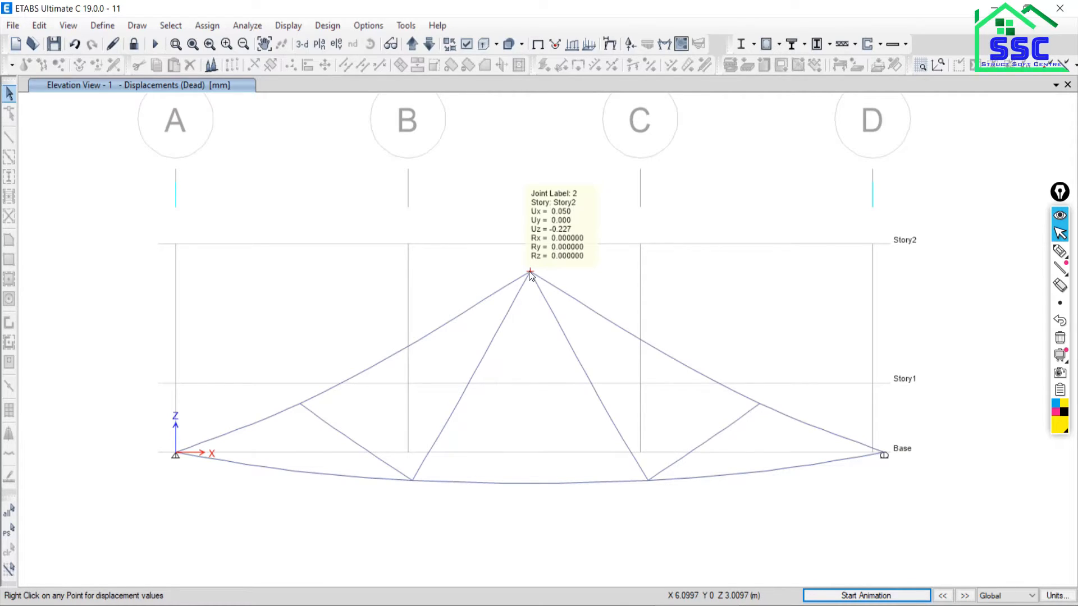
Show the displacement values of the joint midway along the truss's left rafter
right_click(298, 407)
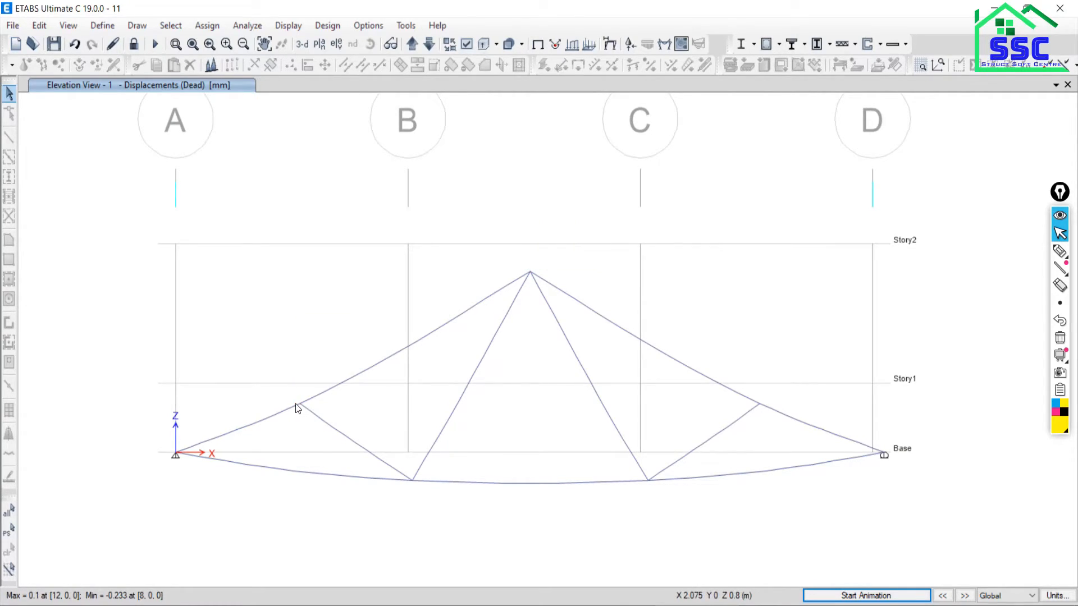
right_click(299, 404)
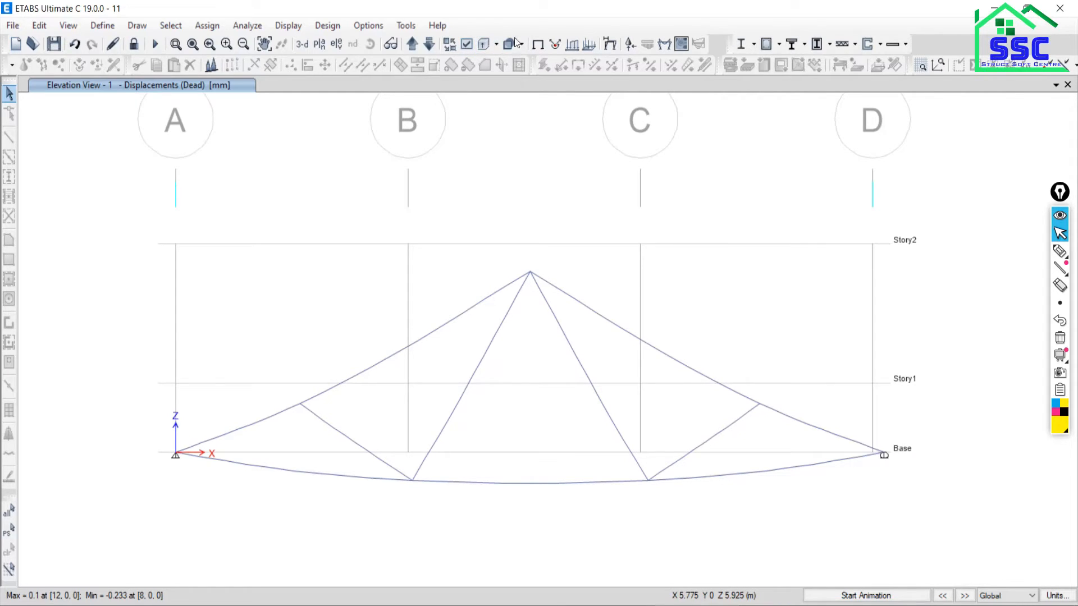
left_click(293, 26)
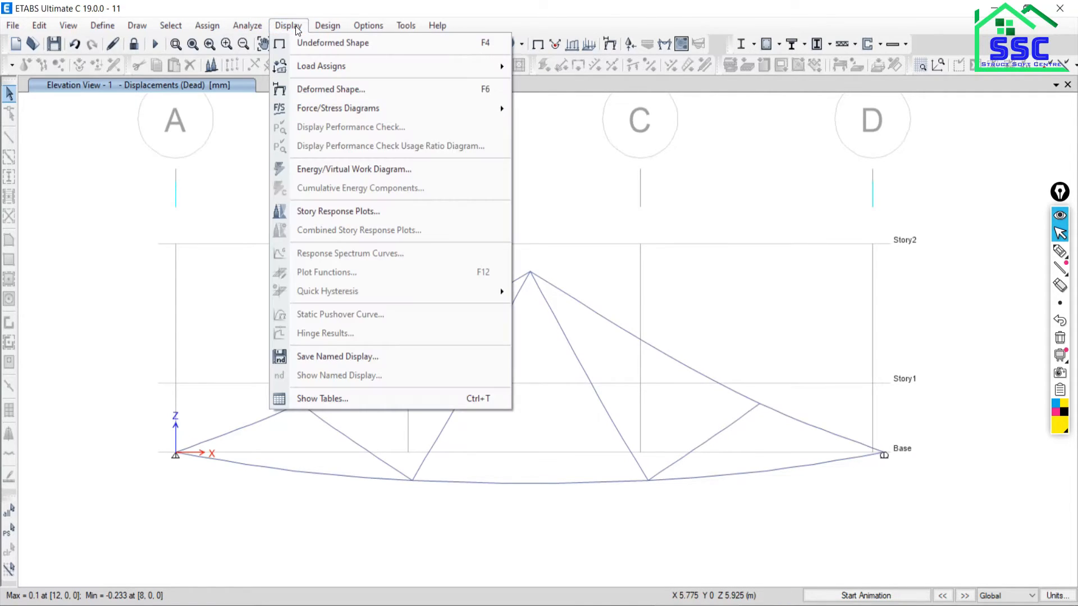
left_click(244, 26)
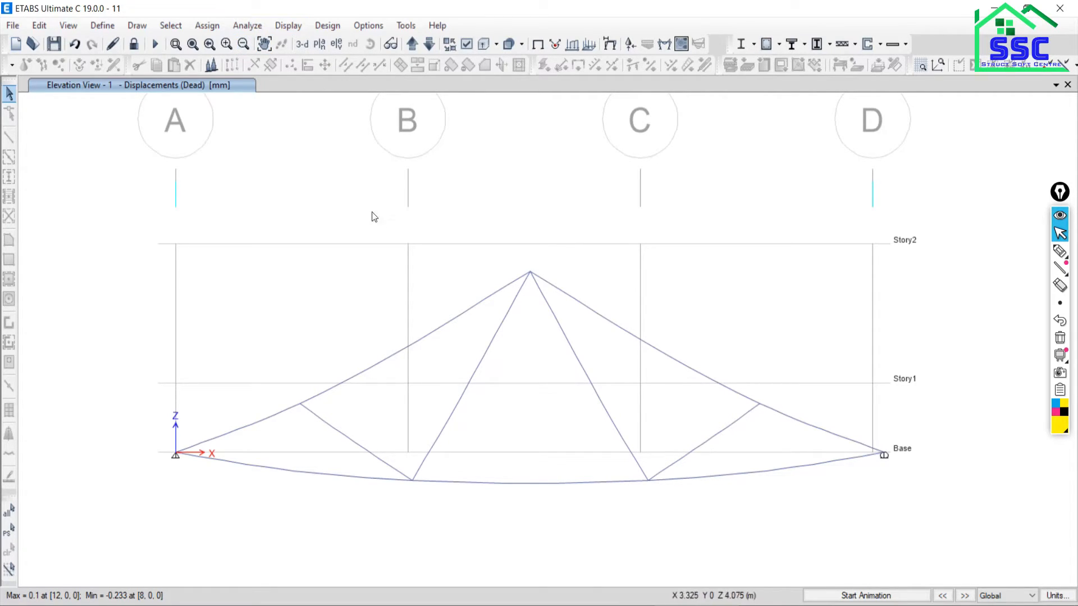
Display the truss's vertical (Fz) support reactions as arrows for the Live case and inspect the left support
left_click(284, 26)
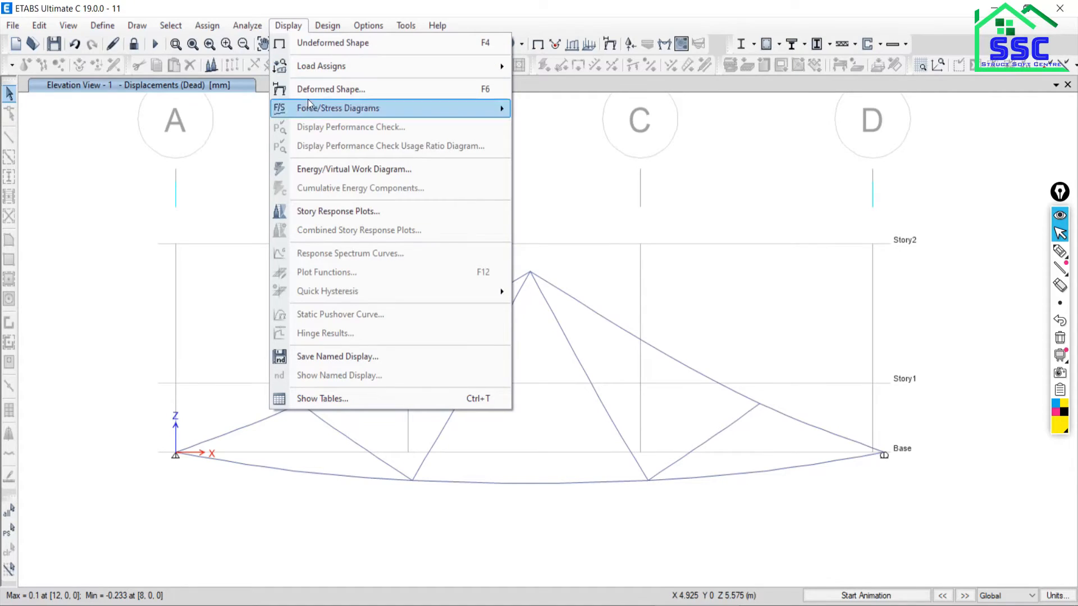
mouse_move(311, 111)
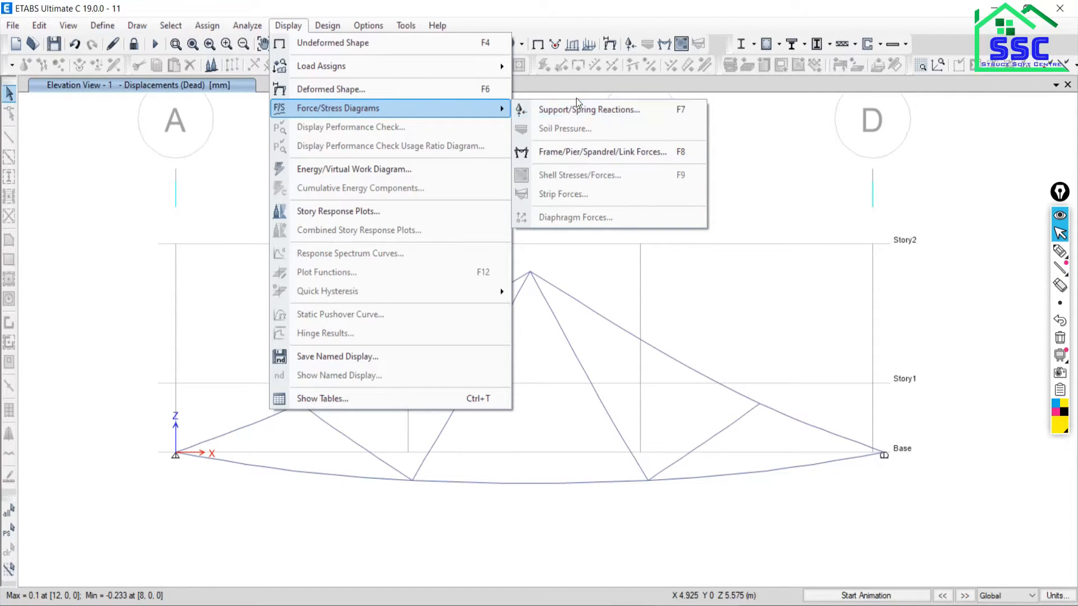
left_click(562, 110)
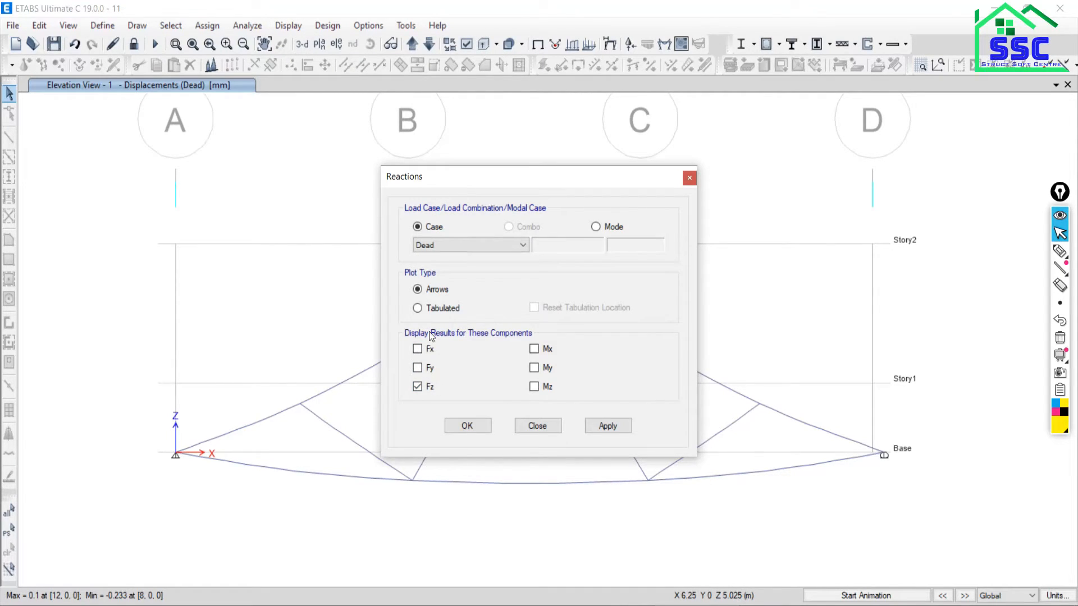
left_click(423, 245)
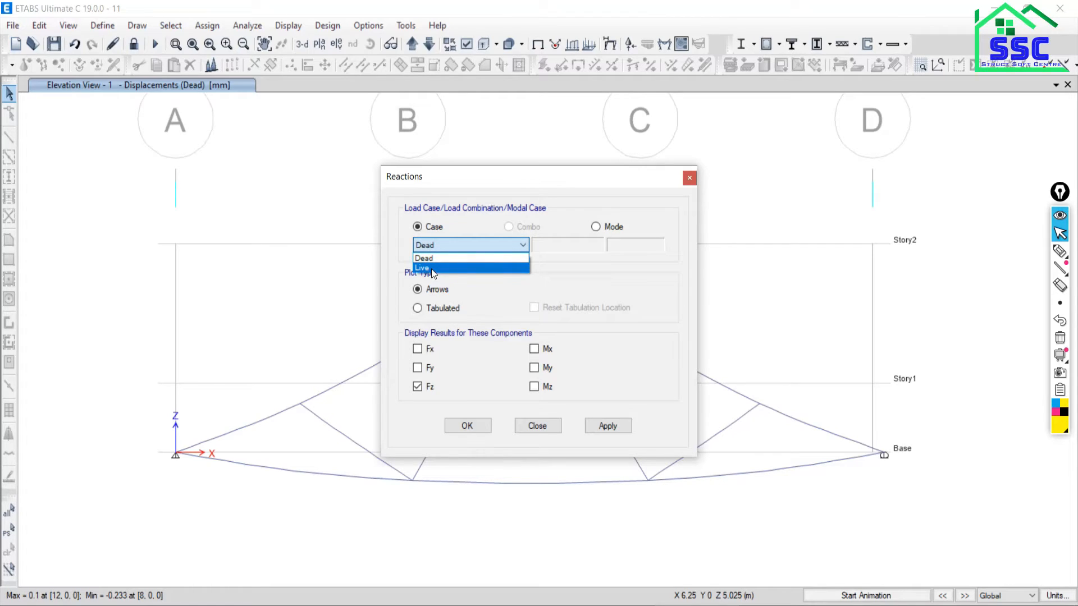
left_click(432, 268)
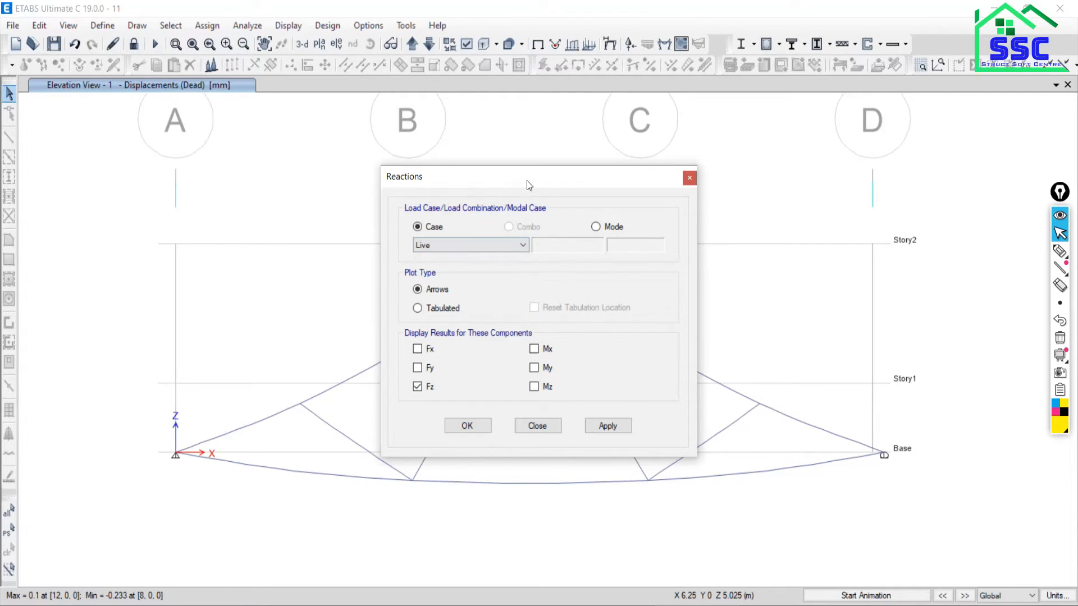
mouse_move(527, 181)
left_mouse_down()
mouse_move(295, 138)
mouse_move(219, 67)
mouse_move(206, 76)
left_mouse_up()
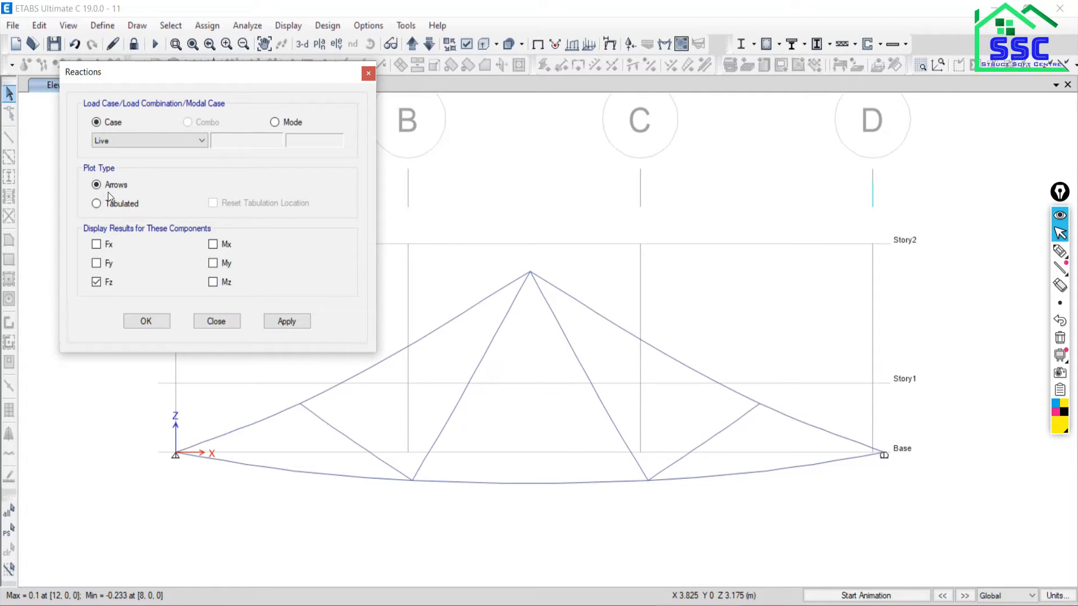
left_click(286, 323)
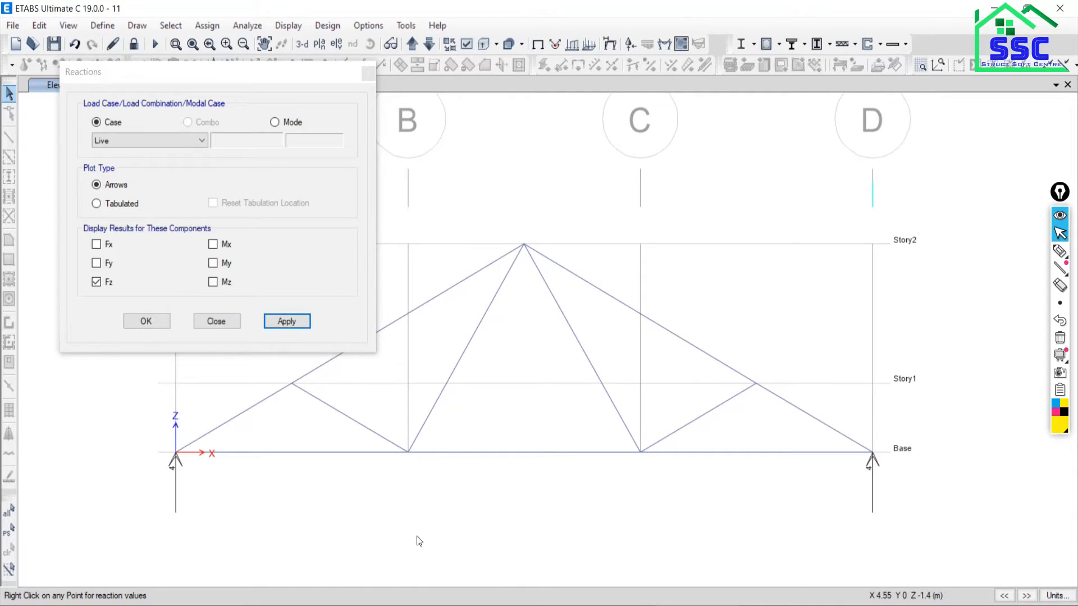
scroll(152, 489, "up", 3)
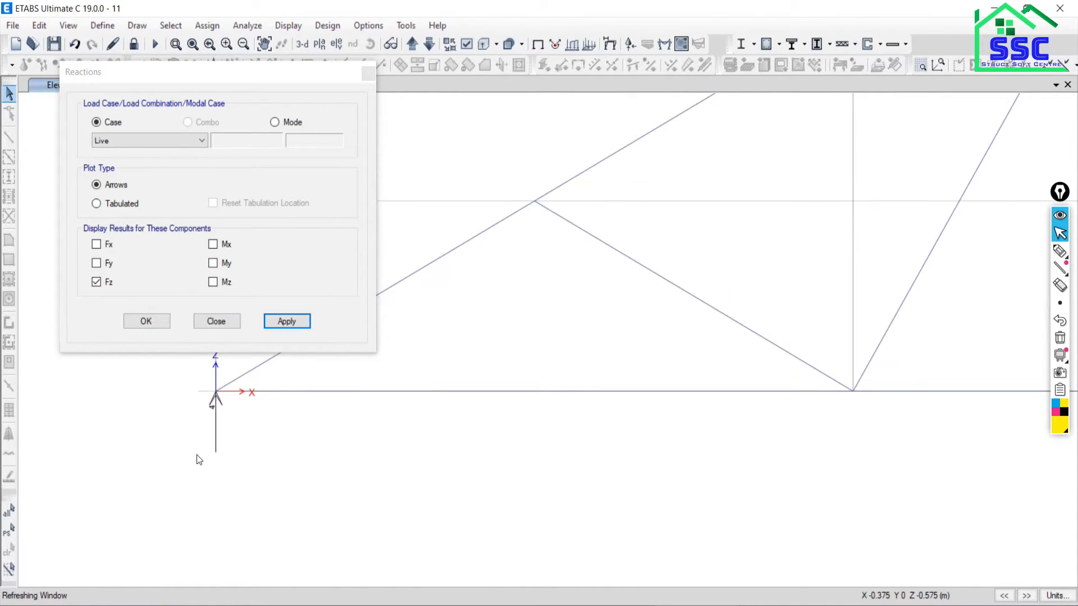
scroll(221, 477, "down", 3)
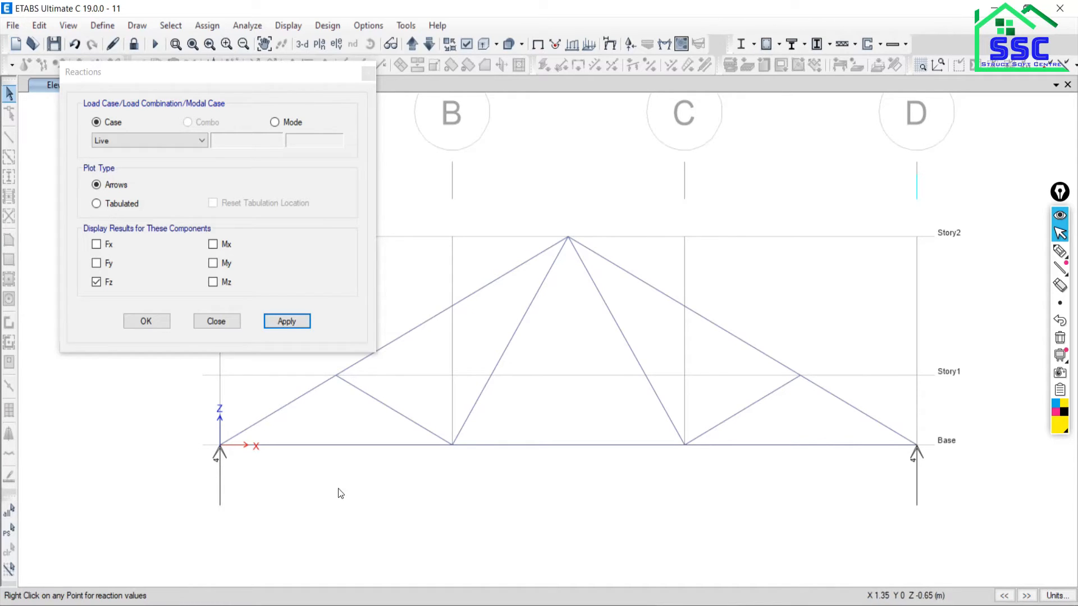
middle_click_drag(339, 504, 318, 497)
scroll(178, 457, "up", 3)
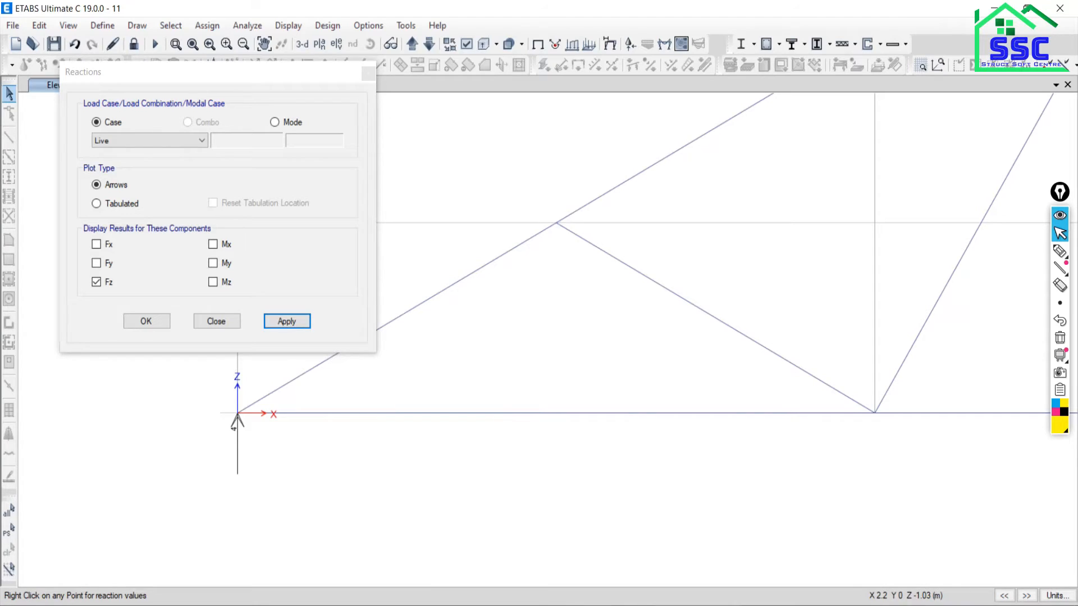
Switch to the Word truss example and underline the reaction Ay = 4 kN at support A twice in yellow
left_click(595, 605)
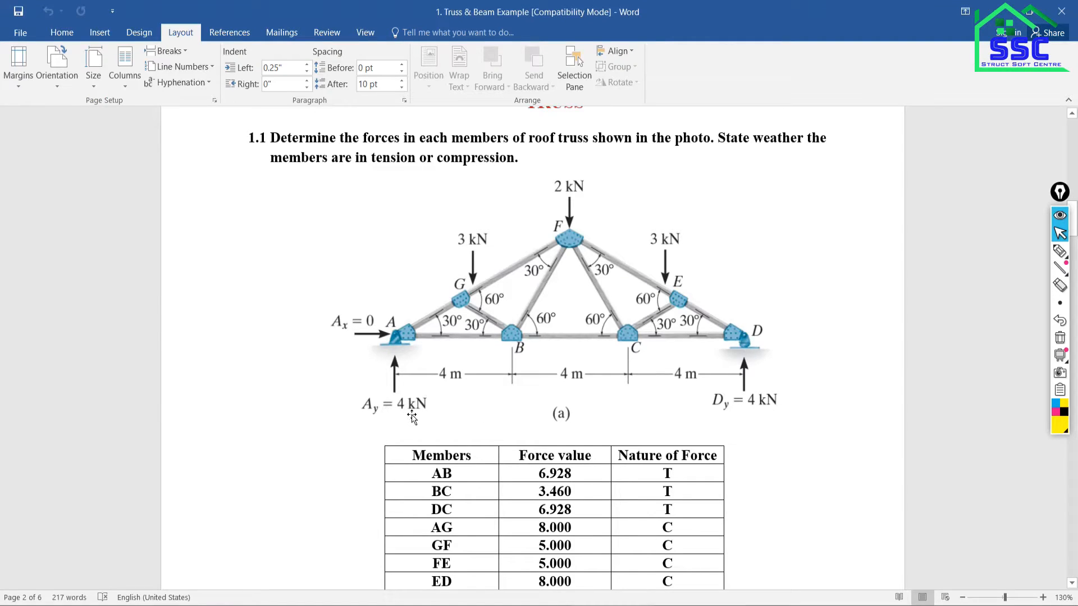
left_click(1060, 251)
mouse_move(388, 420)
left_mouse_down()
mouse_move(458, 413)
mouse_move(465, 424)
left_mouse_up()
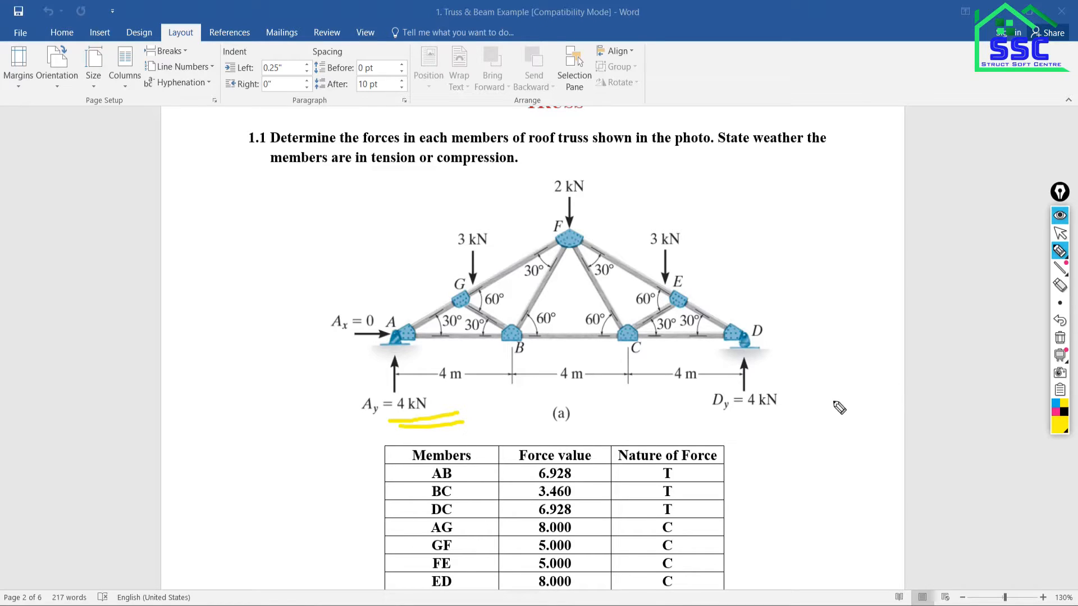
left_click(1061, 234)
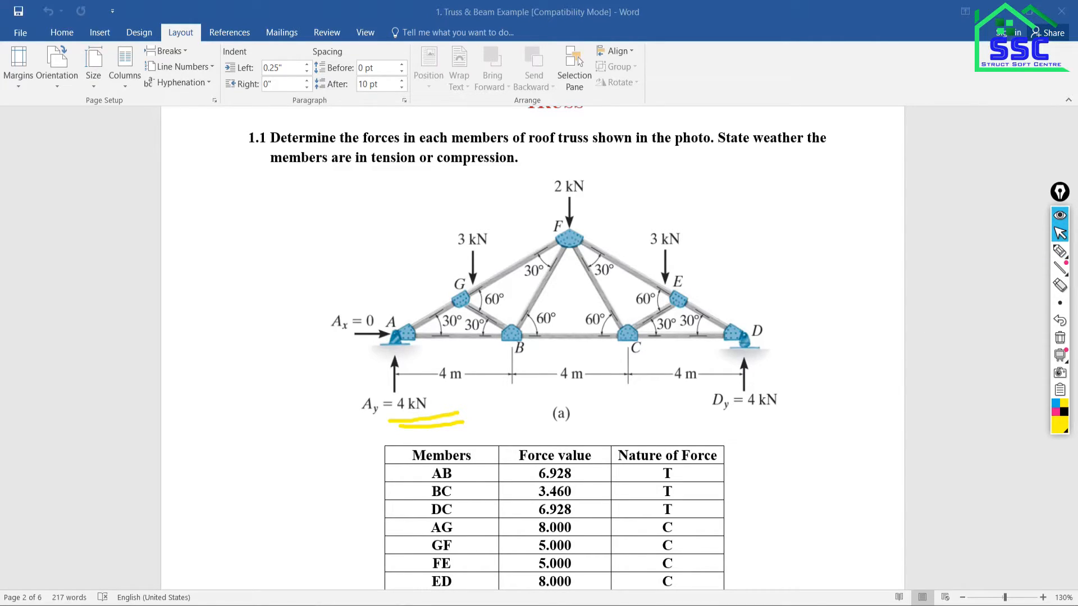
Switch back to ETABS, close the reaction settings and clear the yellow annotation
key("alt+Tab")
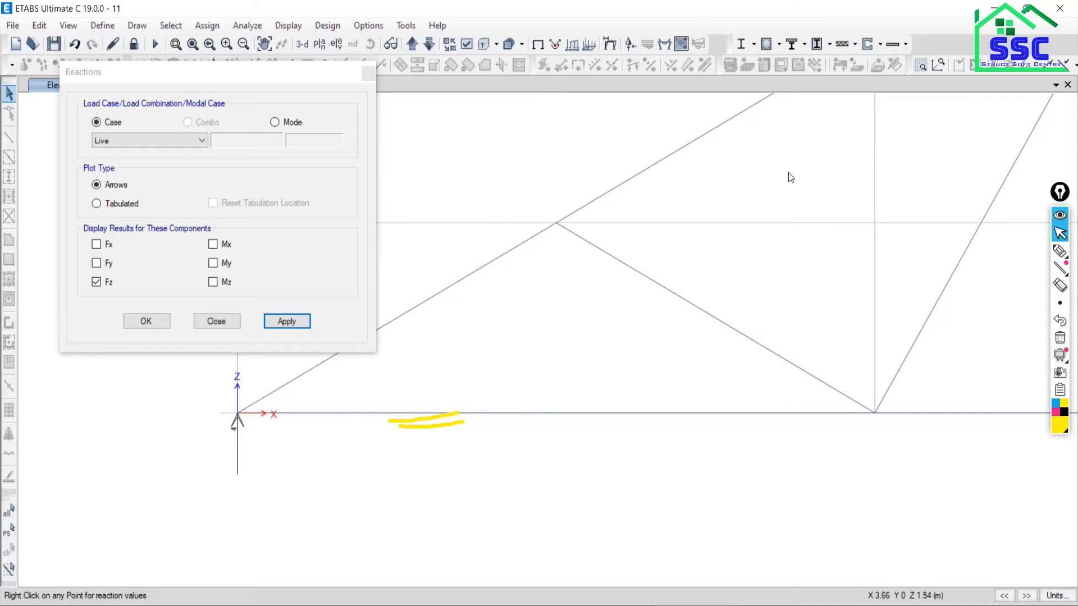
left_click(216, 321)
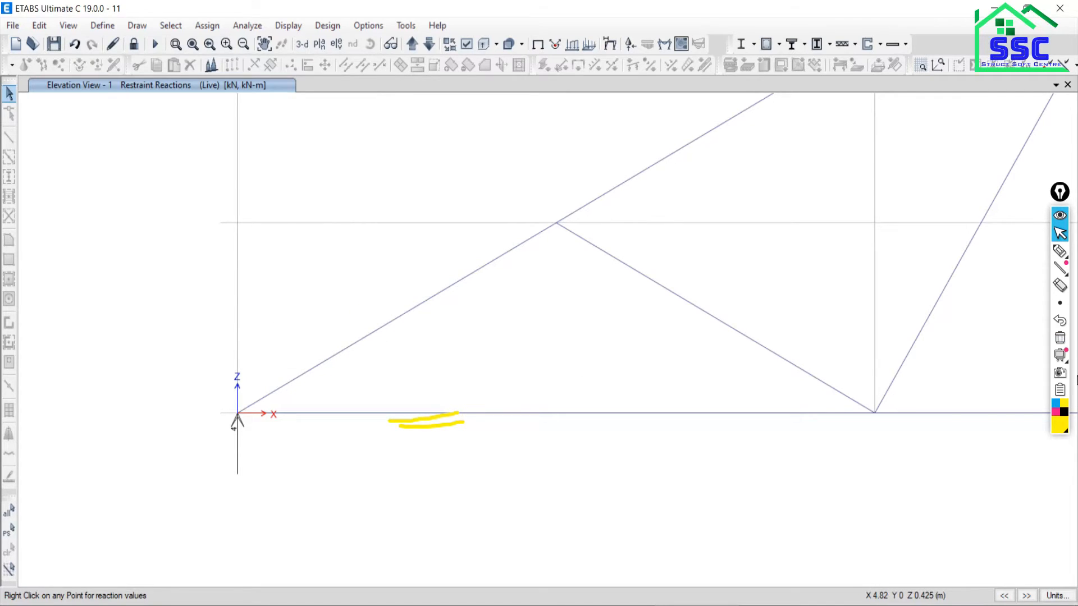
left_click(1060, 337)
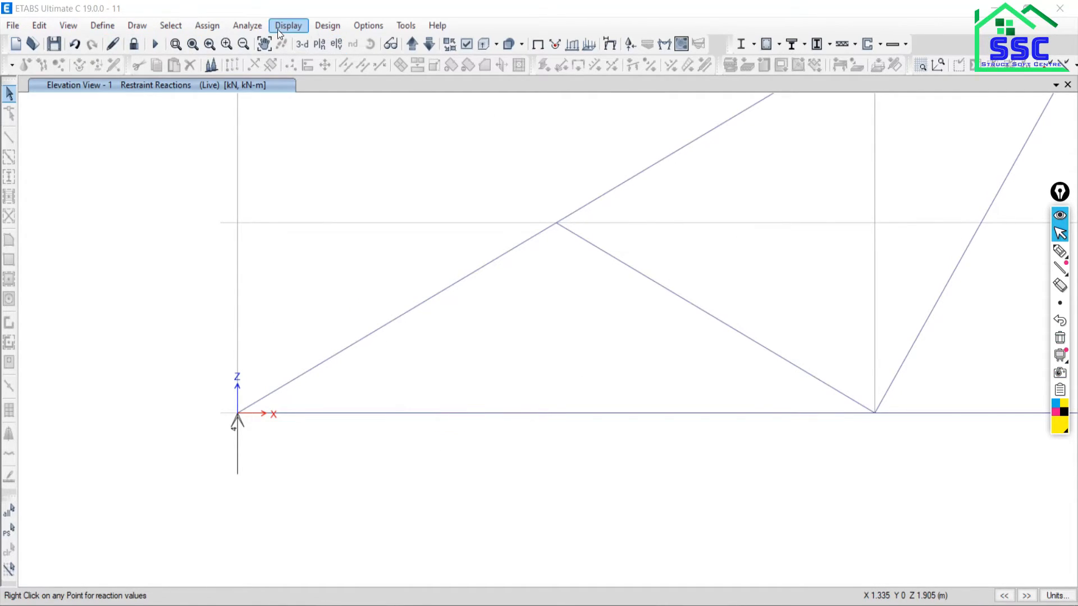
left_click(288, 30)
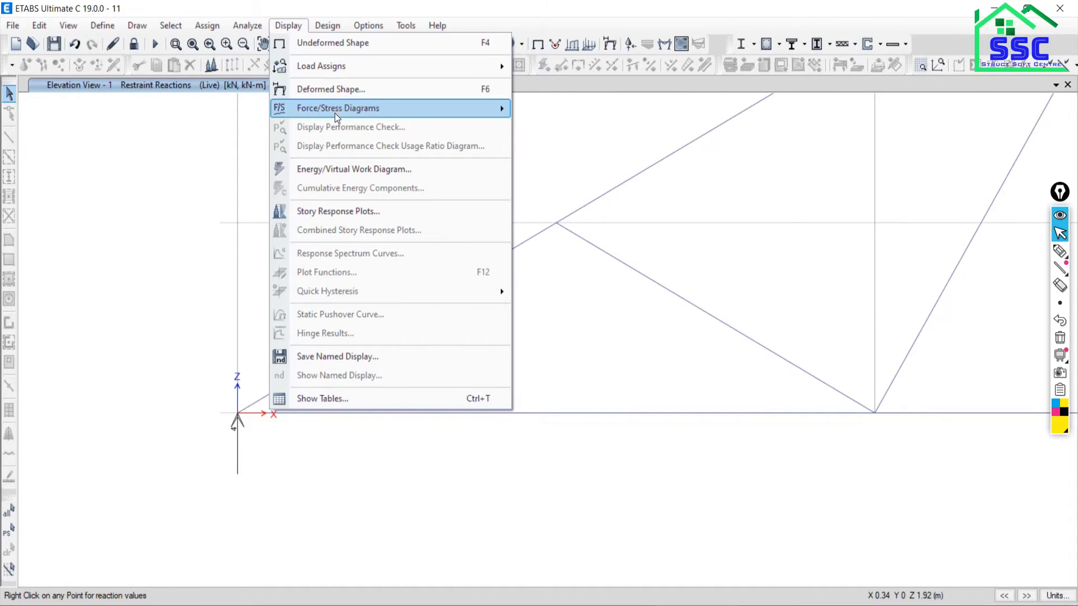
mouse_move(335, 112)
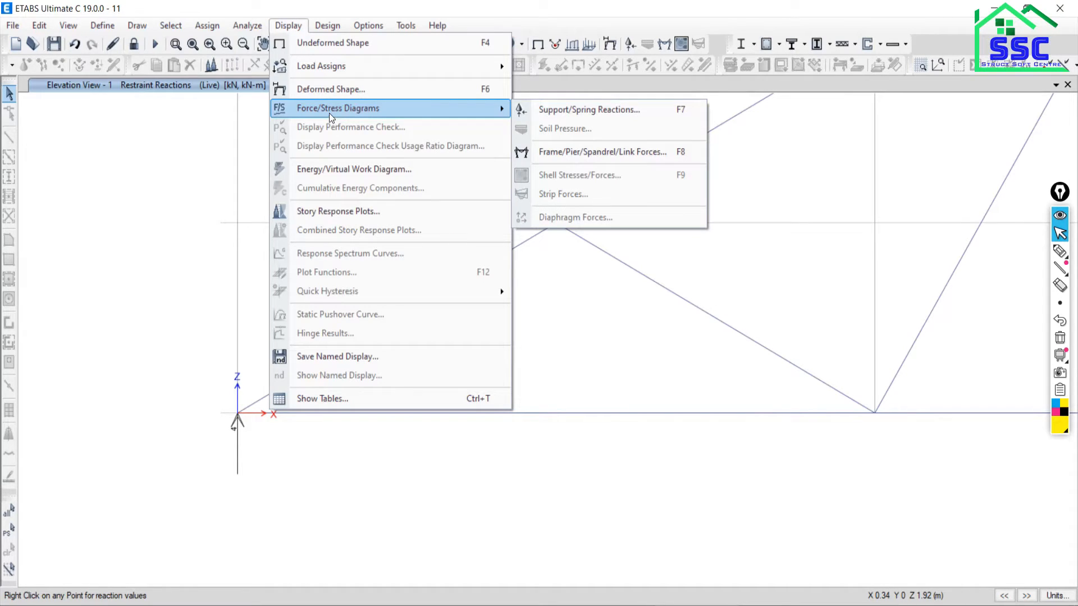
left_click(560, 153)
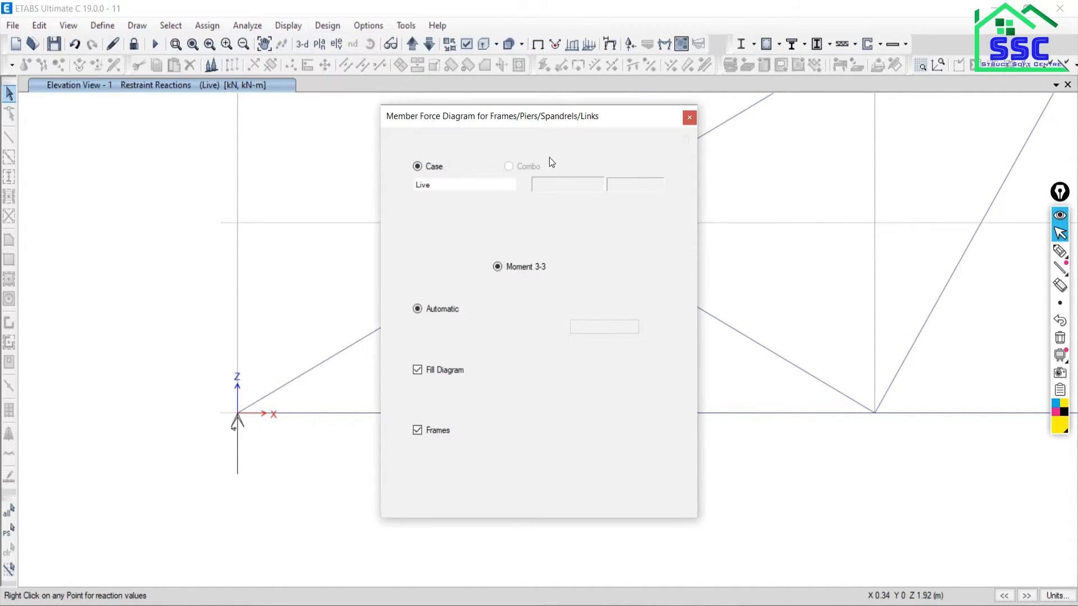
left_click(689, 117)
Display the filled axial force diagram of the truss frames for the Live case with automatic scaling
left_click(288, 25)
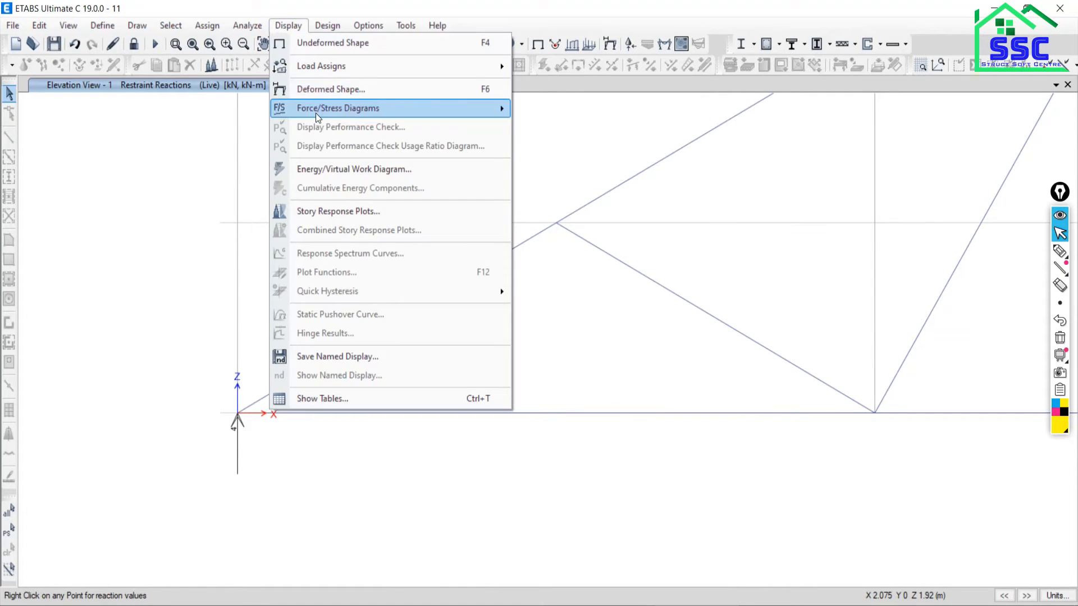
mouse_move(318, 115)
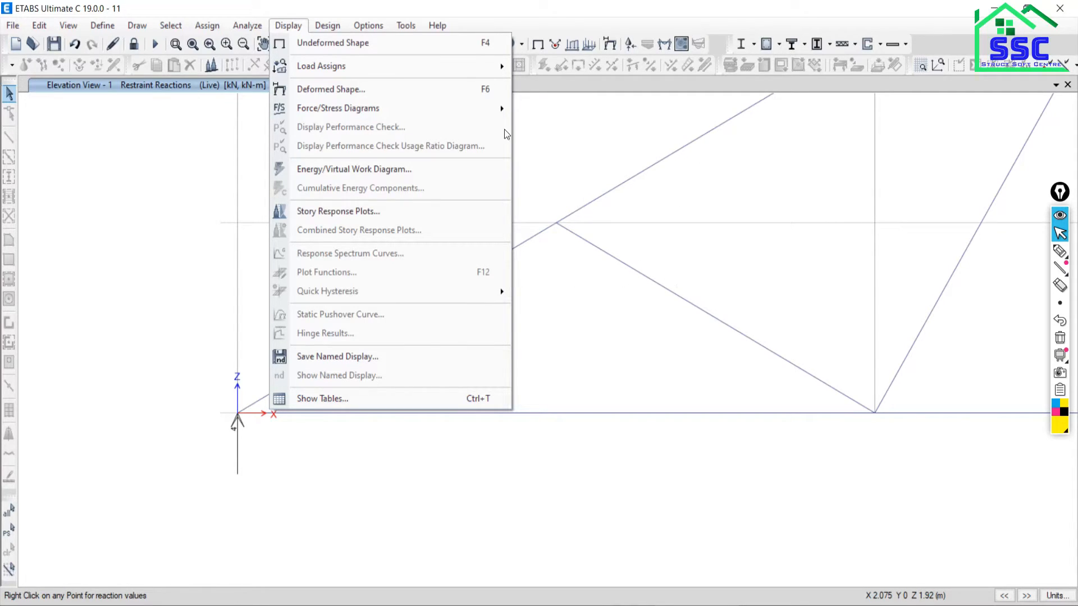
mouse_move(432, 109)
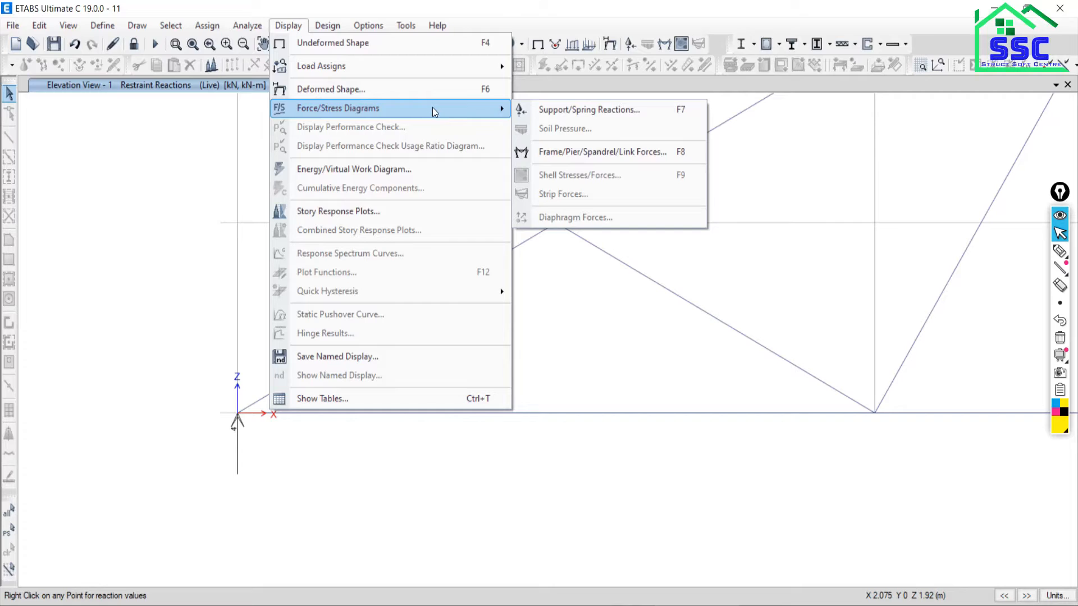
left_click(557, 153)
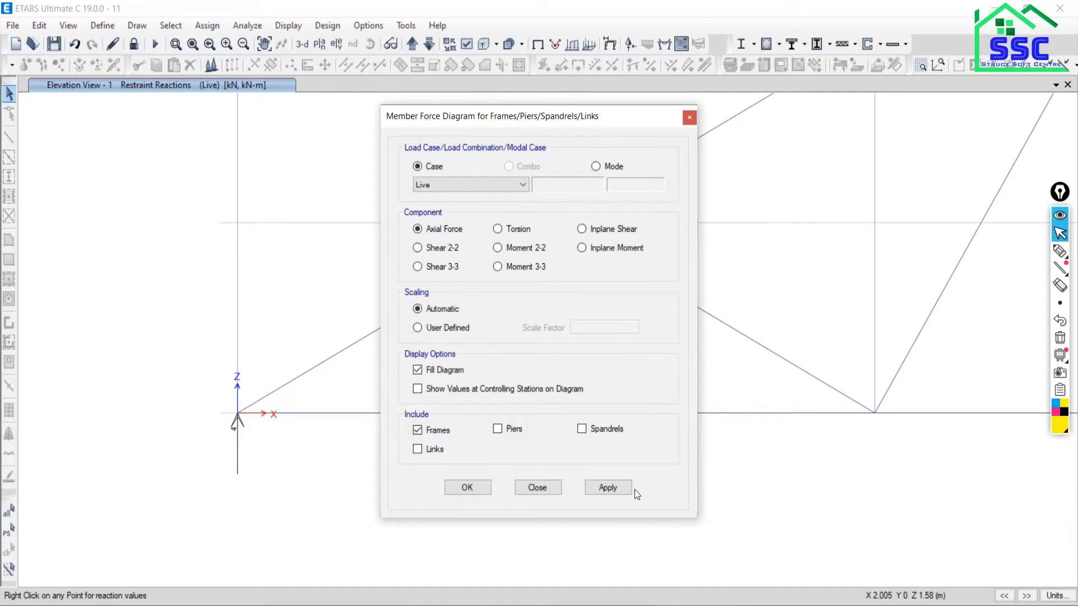
left_click(618, 487)
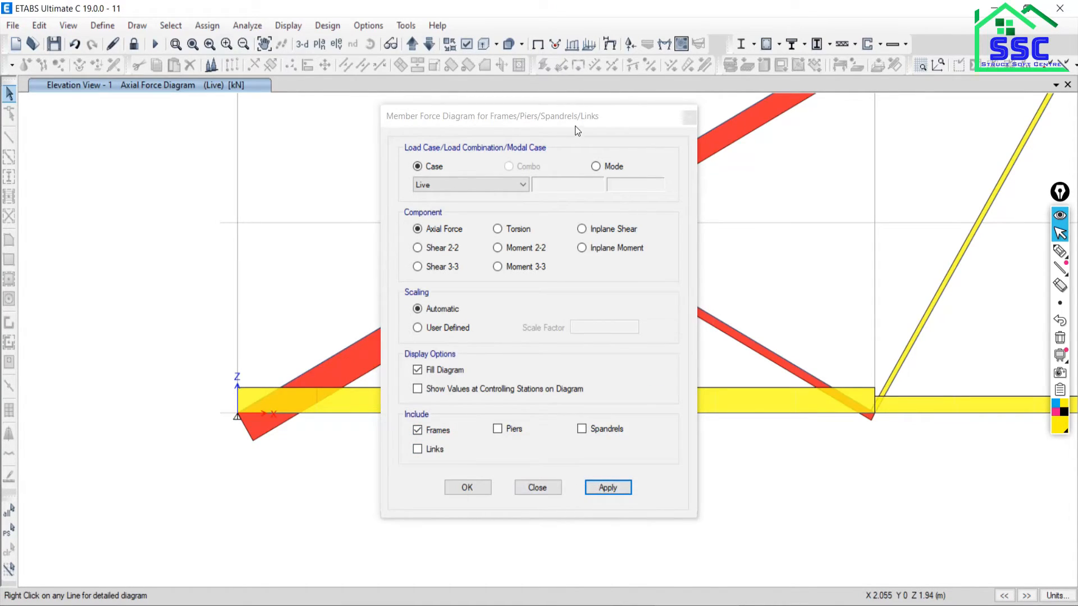
left_click_drag(574, 118, 79, 36)
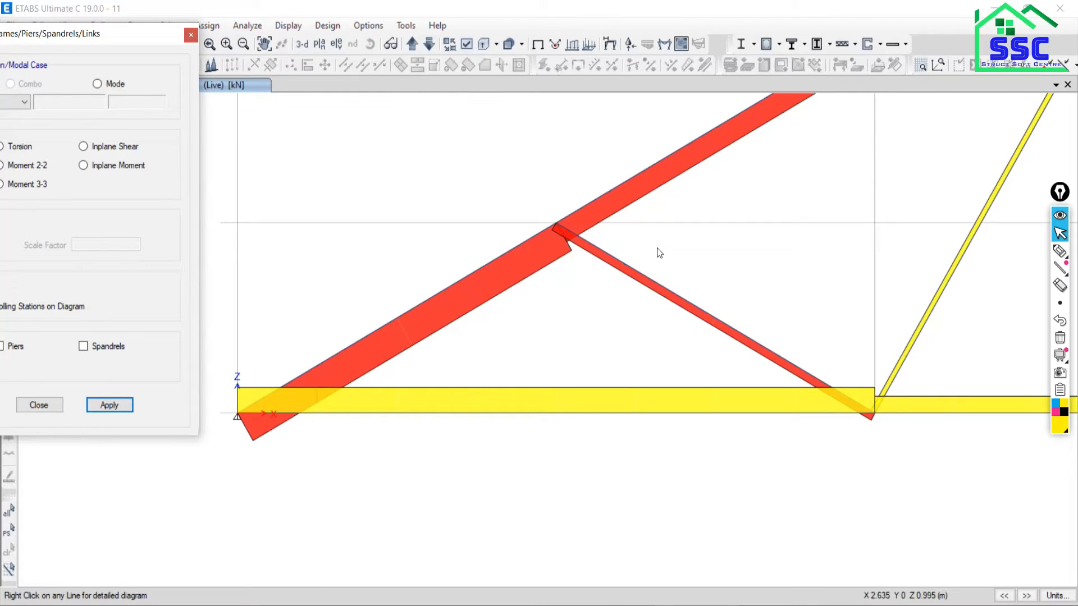
Examine the axial force values along the truss's left rafter and its middle bottom-chord member
scroll(638, 265, "down", 6)
middle_click_drag(638, 265, 469, 295)
scroll(522, 252, "up", 5)
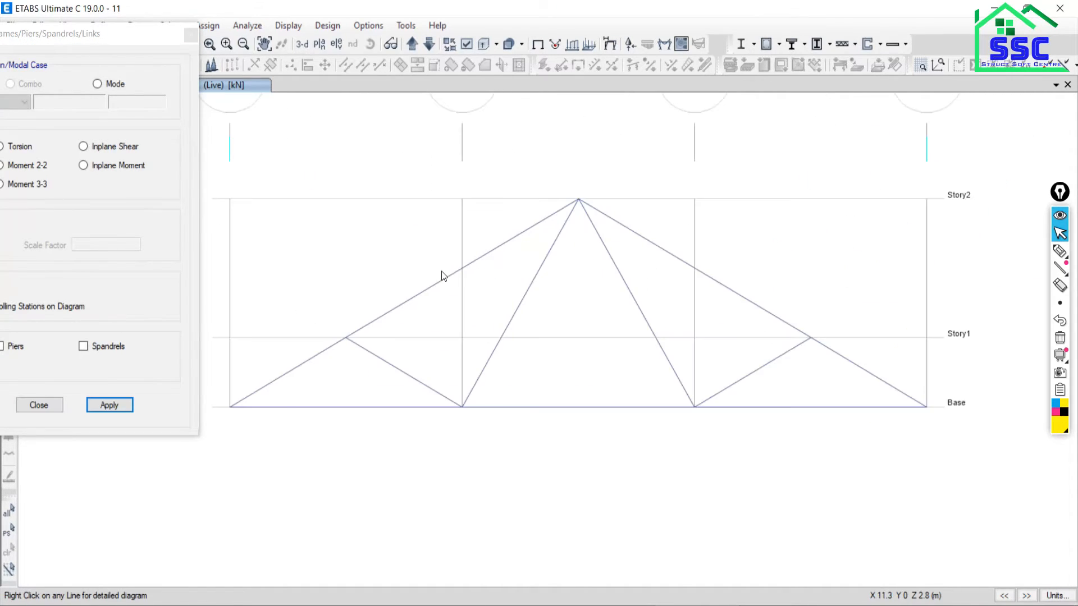
mouse_move(465, 270)
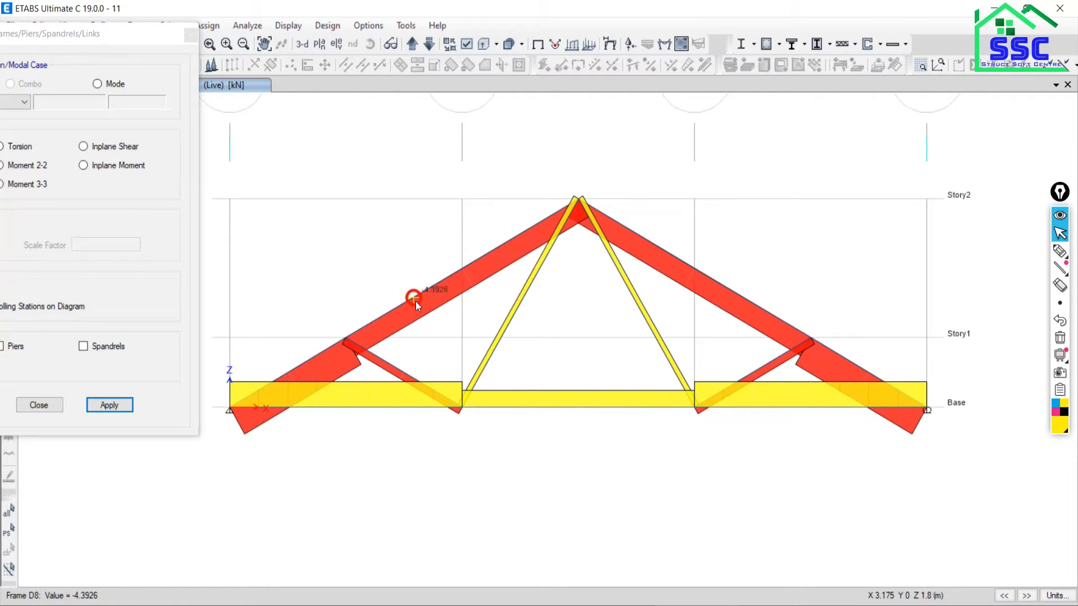
scroll(423, 311, "down", 4)
scroll(403, 320, "up", 4)
middle_click_drag(407, 356, 459, 349)
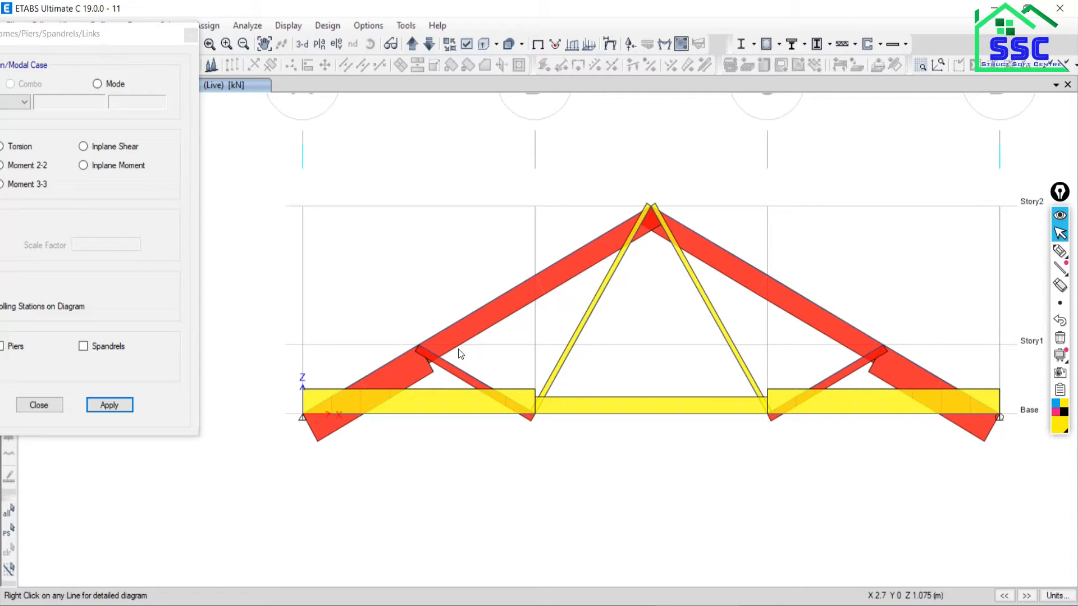
mouse_move(517, 288)
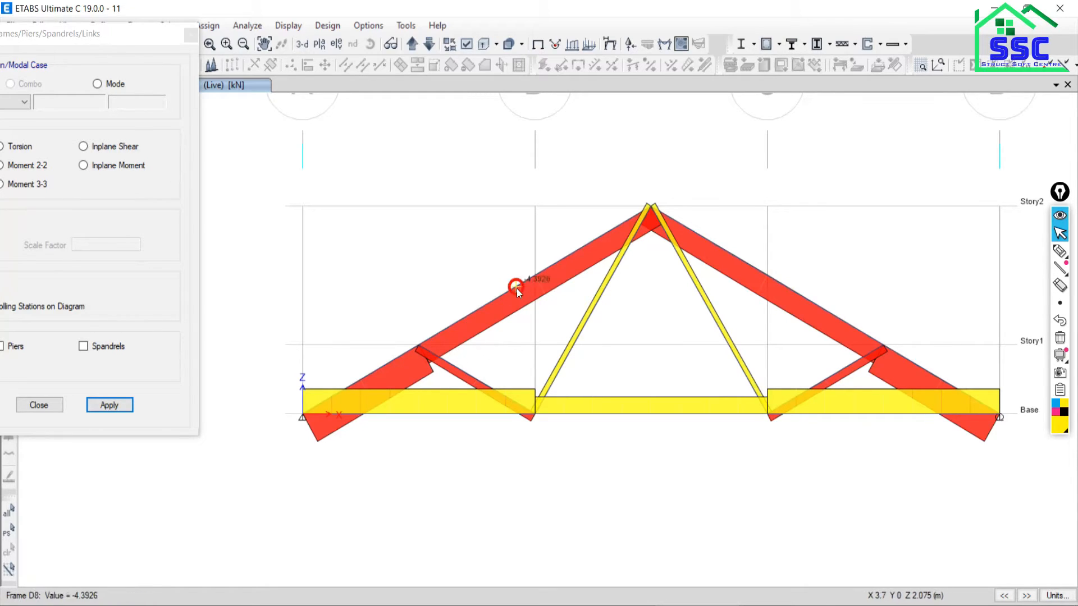
mouse_move(589, 413)
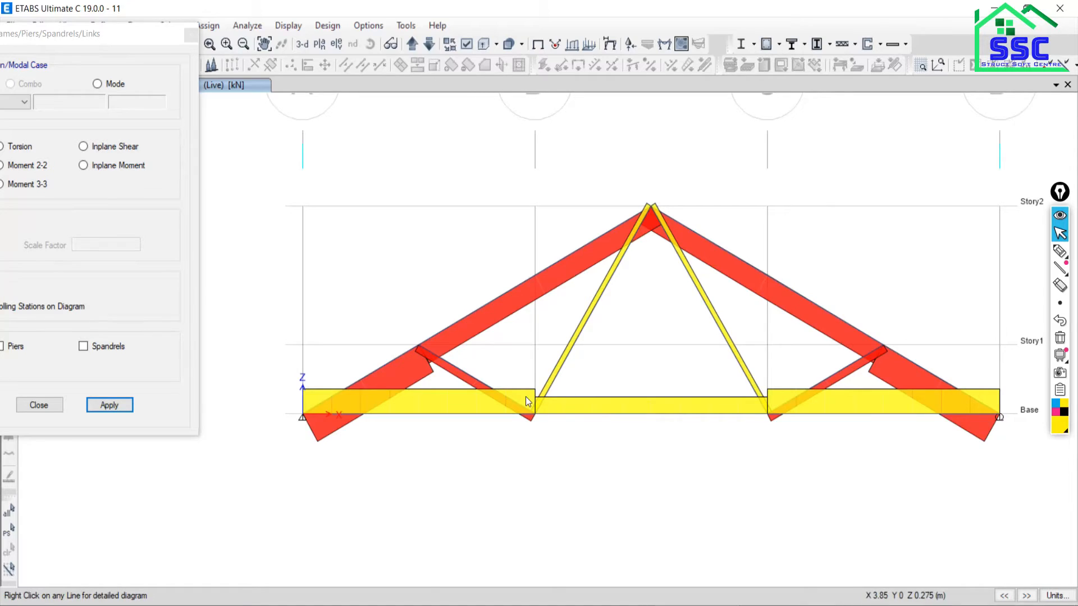
scroll(404, 352, "down", 4)
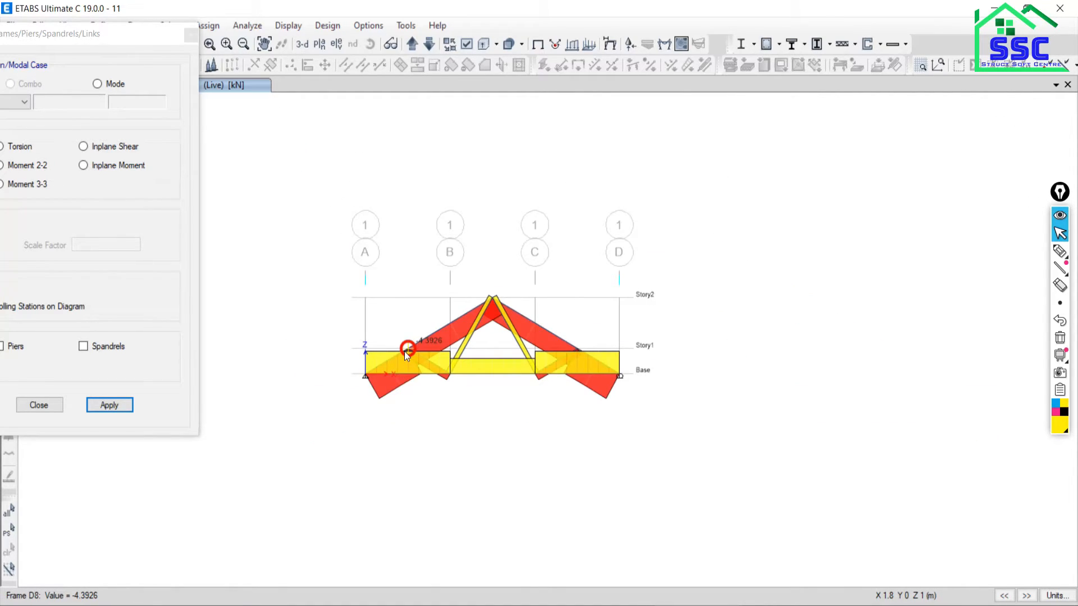
Turn off the diagram fill, display the axial force values at controlling stations and examine them along the truss's left half
left_click_drag(40, 34, 132, 45)
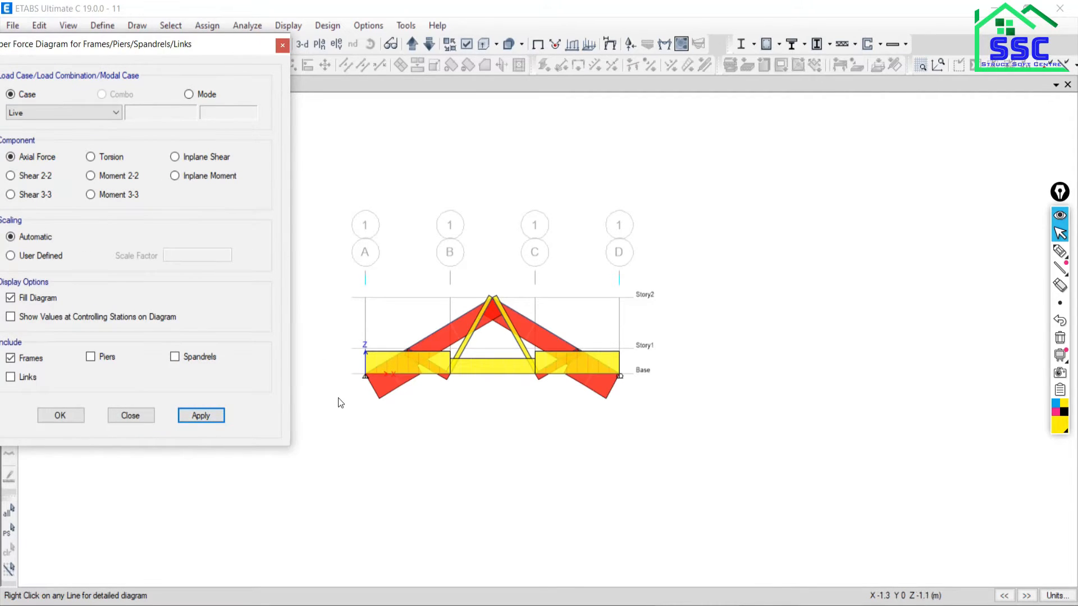
middle_click_drag(369, 398, 594, 334)
scroll(628, 300, "up", 3)
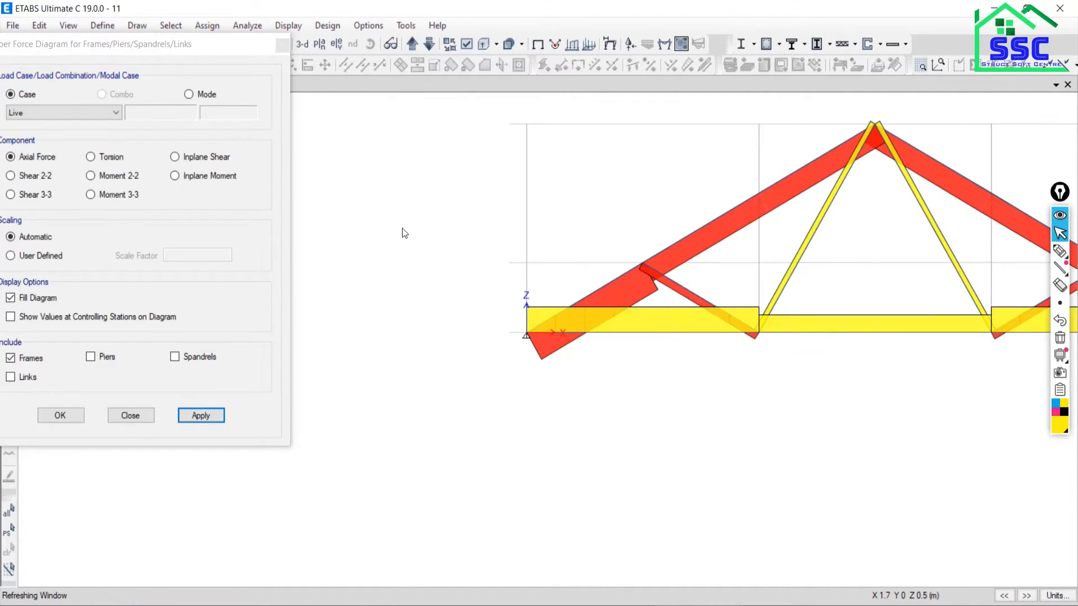
left_click_drag(112, 49, 324, 28)
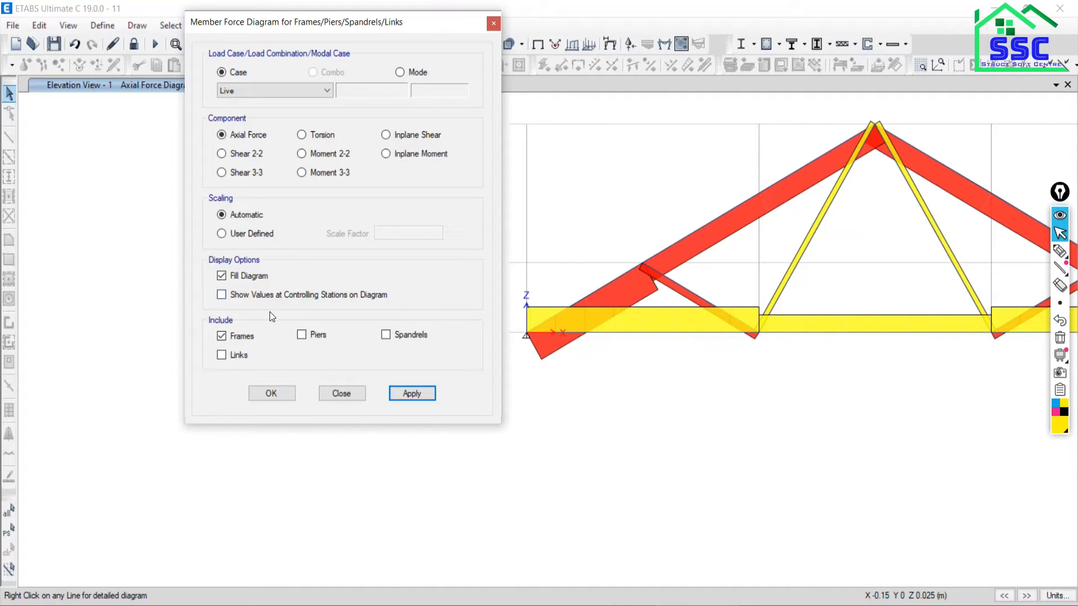
left_click(222, 276)
left_click(410, 395)
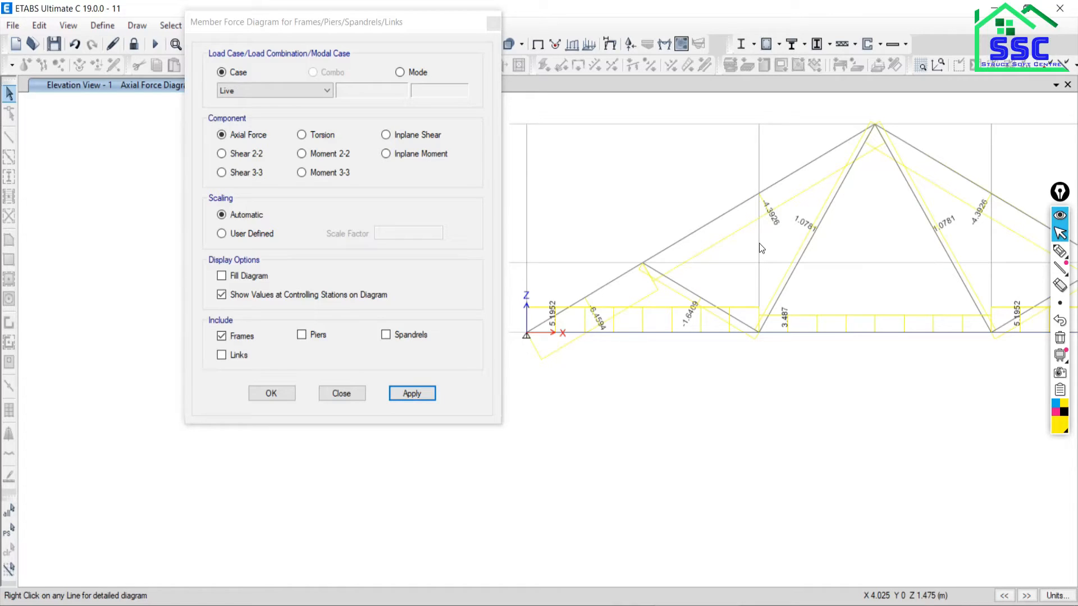
scroll(769, 198, "up", 3)
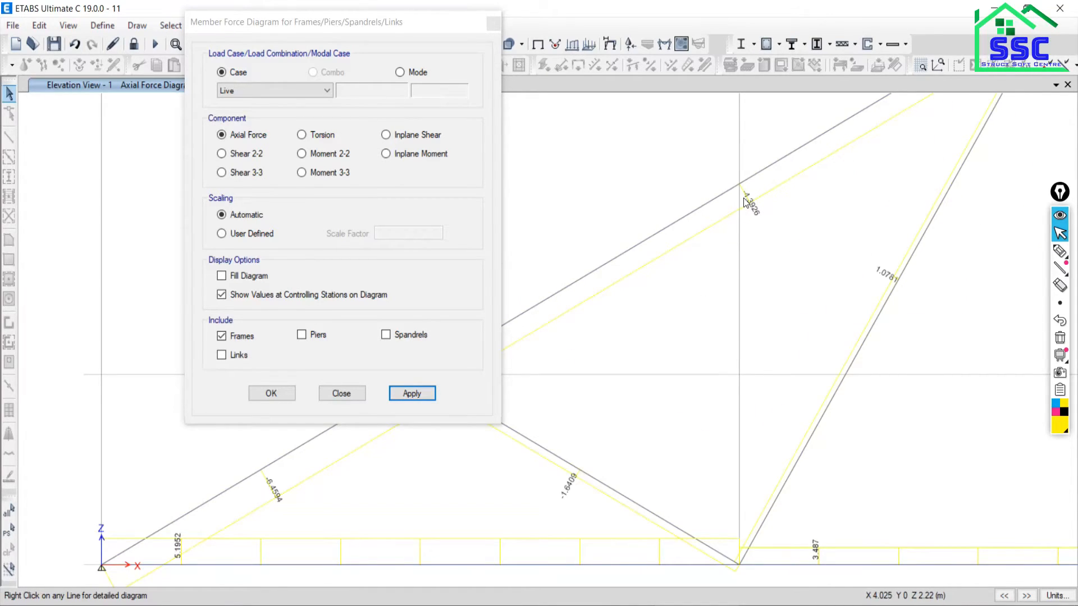
scroll(745, 201, "down", 3)
scroll(744, 204, "up", 3)
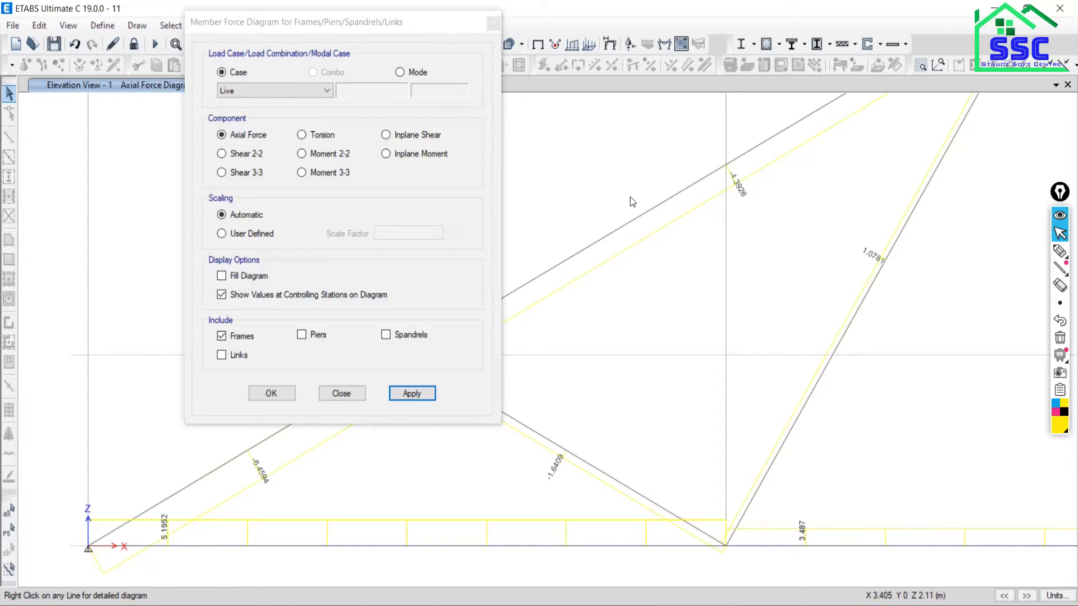
mouse_move(878, 279)
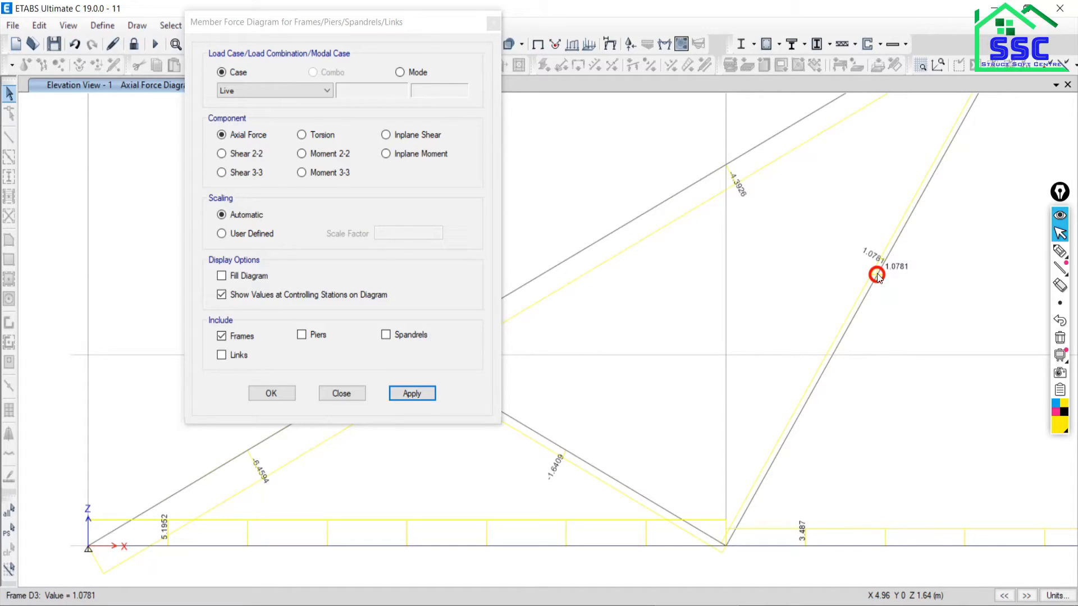
Switch the axial force diagram back to the filled display without values at controlling stations
left_click(244, 294)
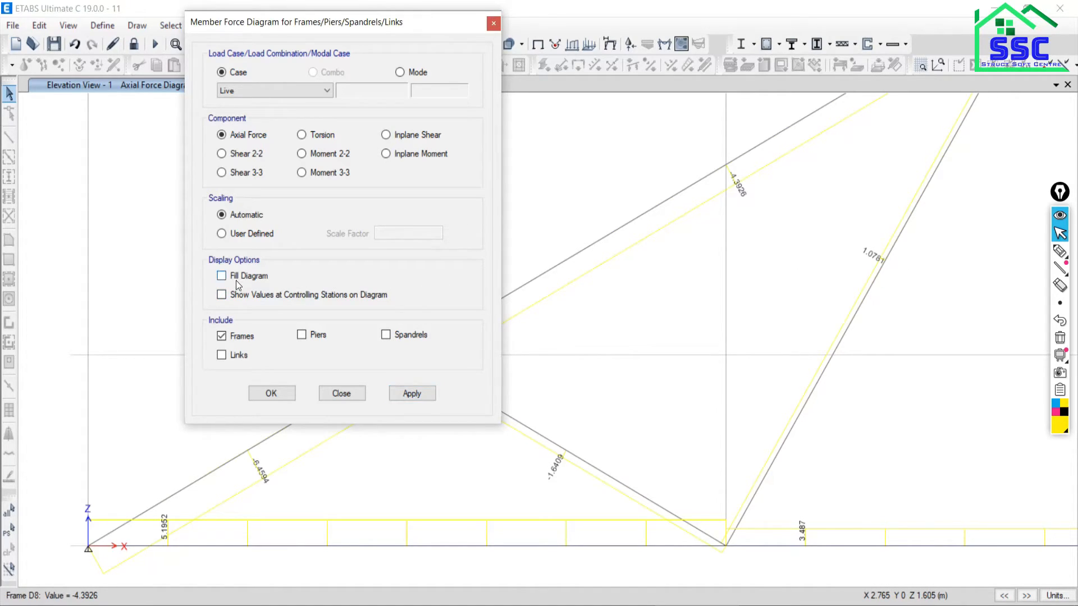
left_click(235, 277)
left_click(415, 395)
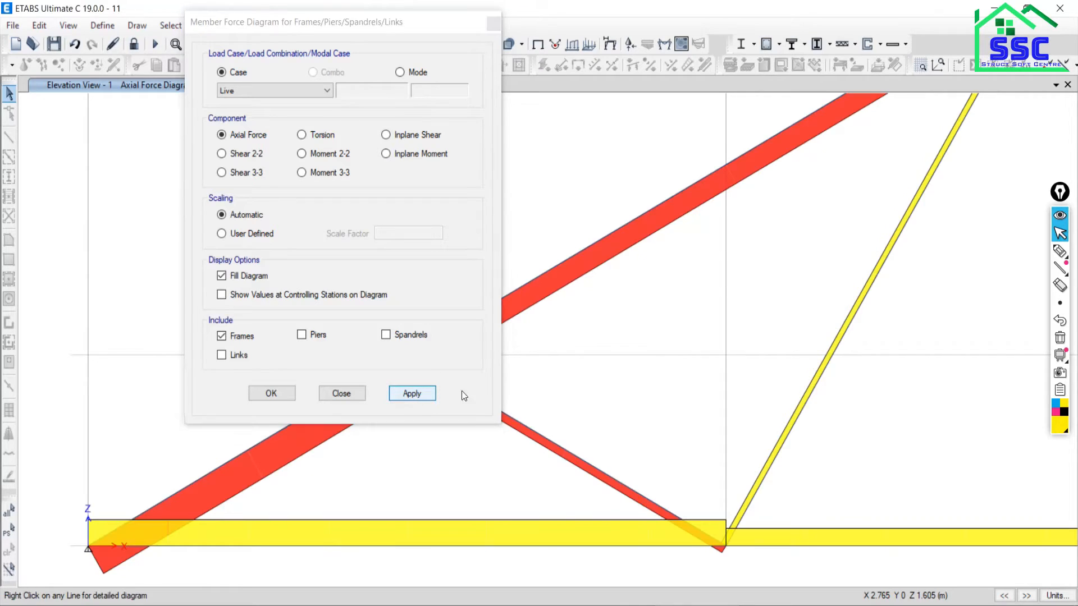
scroll(844, 345, "down", 5)
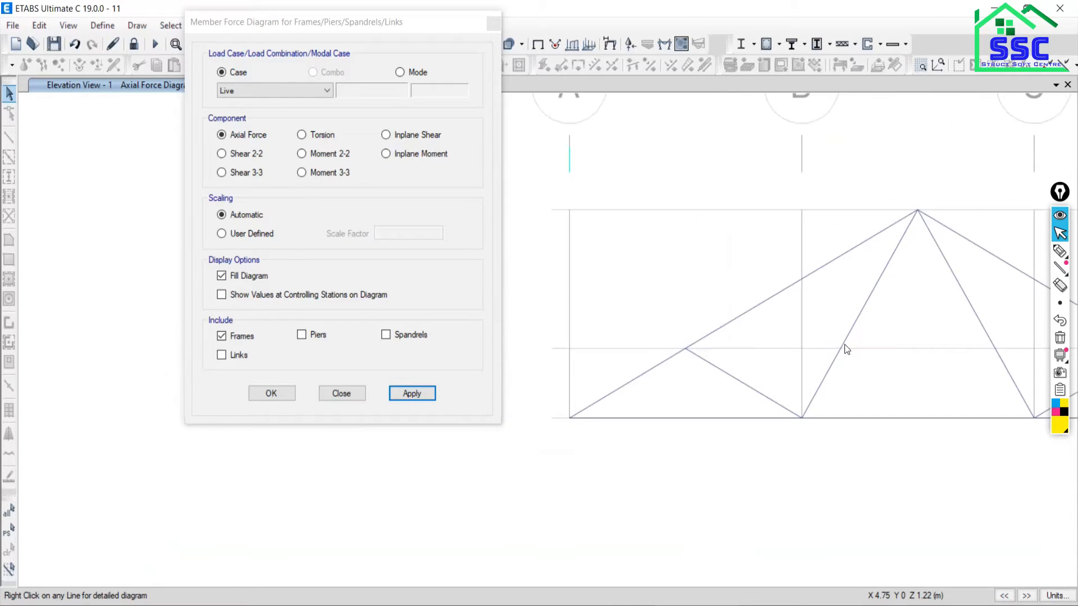
Add the values at controlling stations to the filled axial force diagram and close the member force diagram settings
left_click(222, 296)
left_click(412, 395)
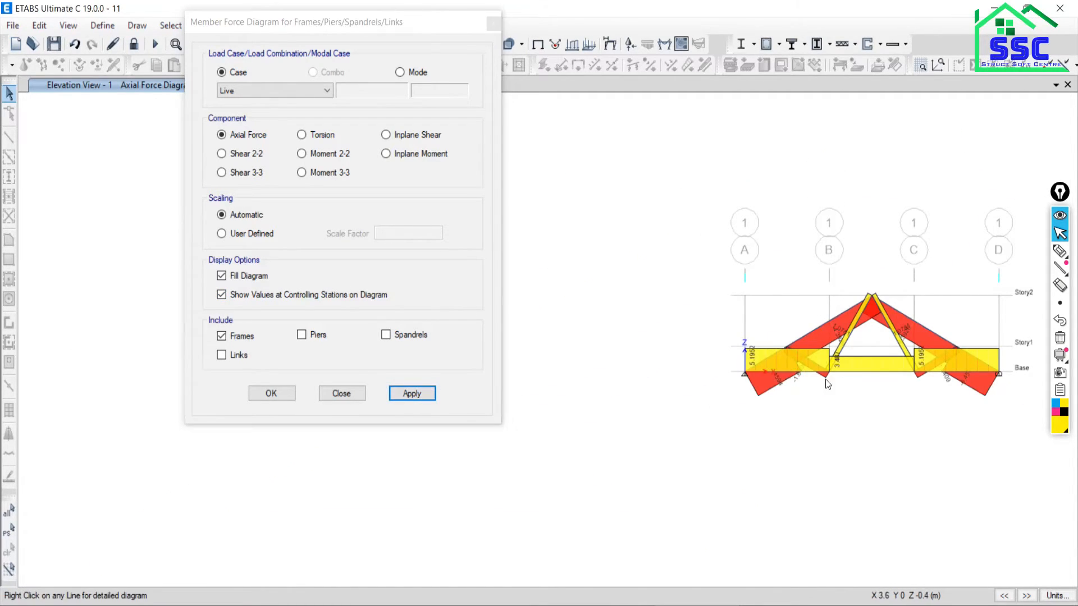
scroll(836, 360, "up", 5)
scroll(708, 331, "down", 3)
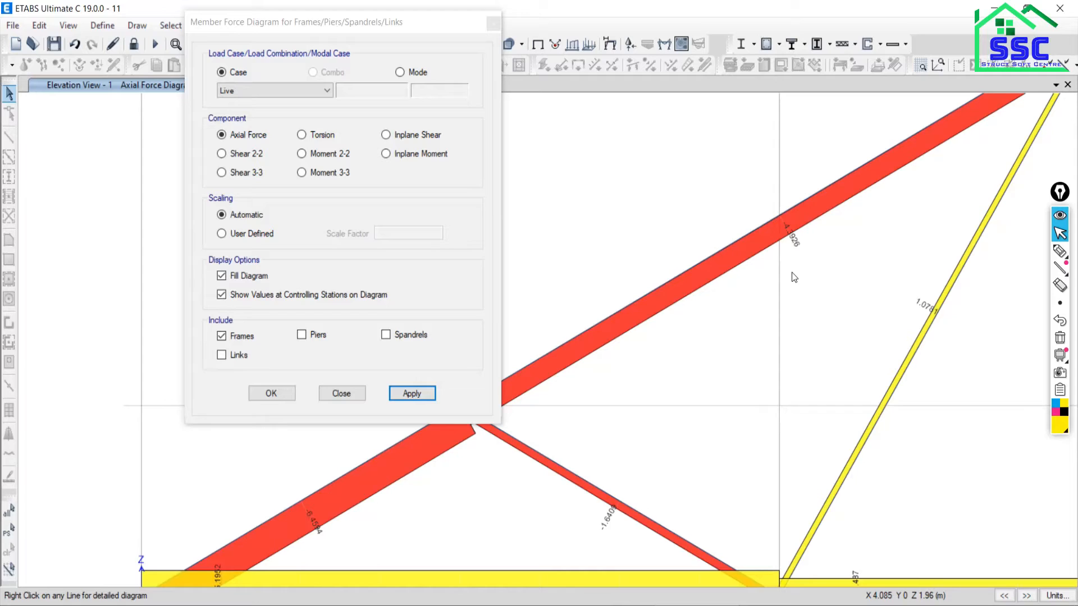
left_click(342, 394)
Compare the axial force of the left bottom-chord member in ETABS with member AB's force in the Word table
scroll(457, 407, "down", 5)
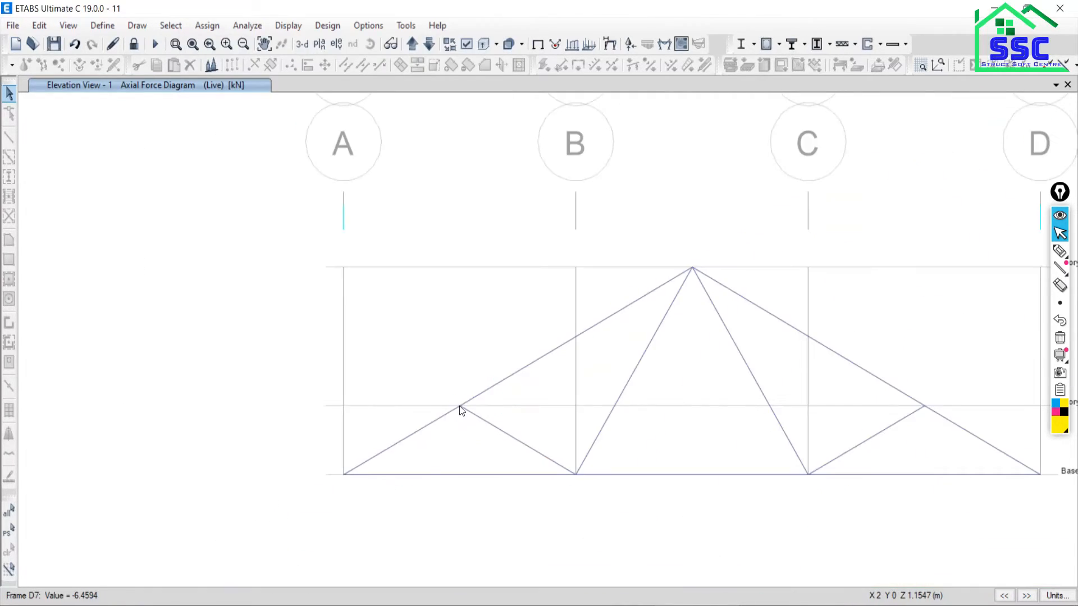
scroll(336, 427, "up", 3)
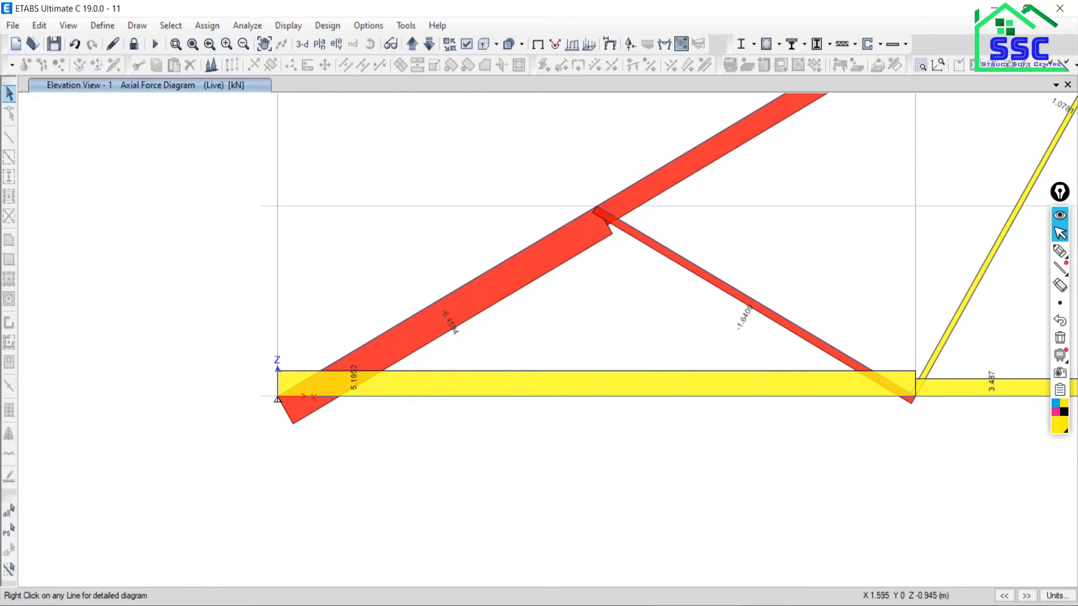
key("alt+Tab")
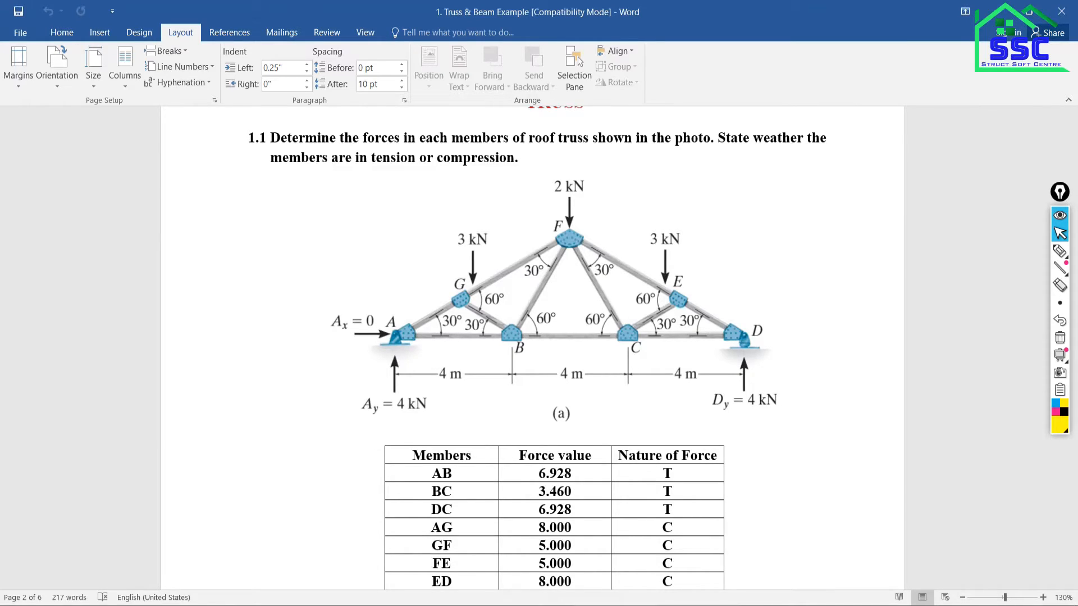
key("alt+Tab")
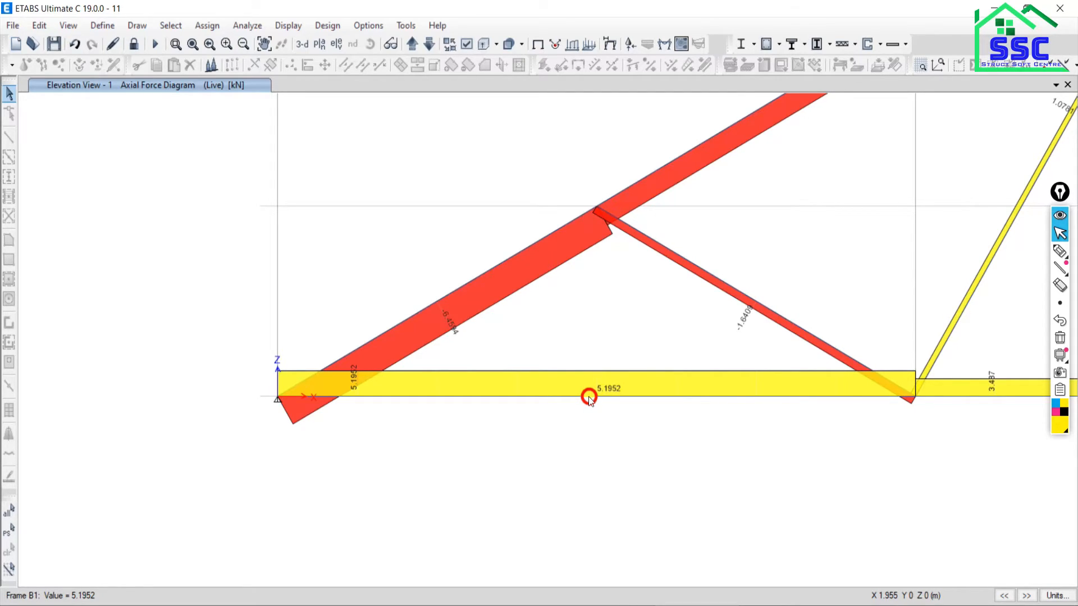
key("alt+Tab")
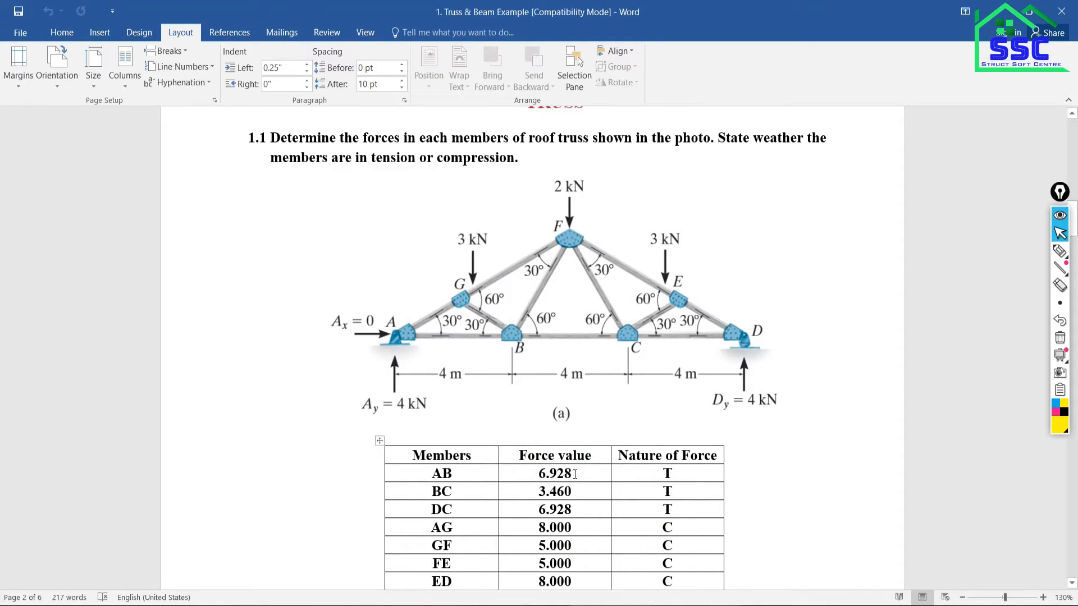
key("alt+Tab")
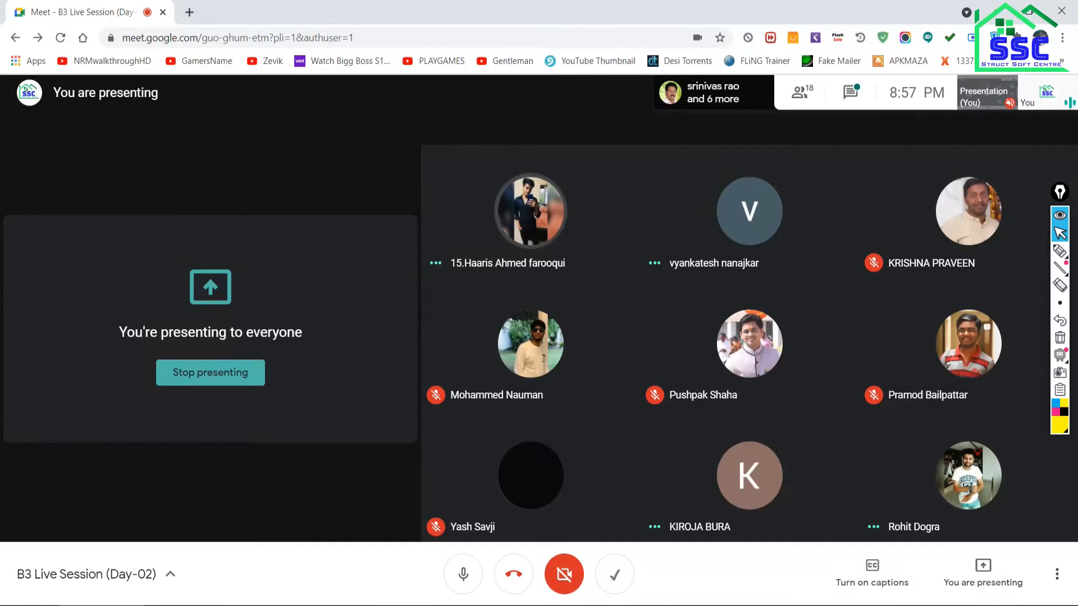
key("alt+Tab")
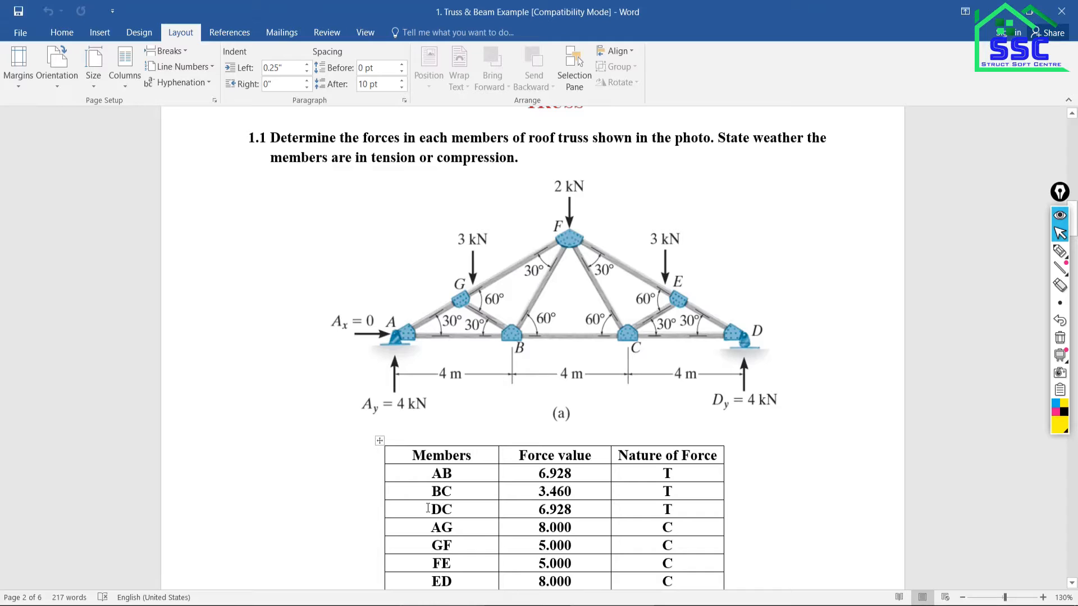
Compare the middle bottom-chord member's axial force in ETABS with member BC's force in the Word table, selecting that table value
left_click(481, 487)
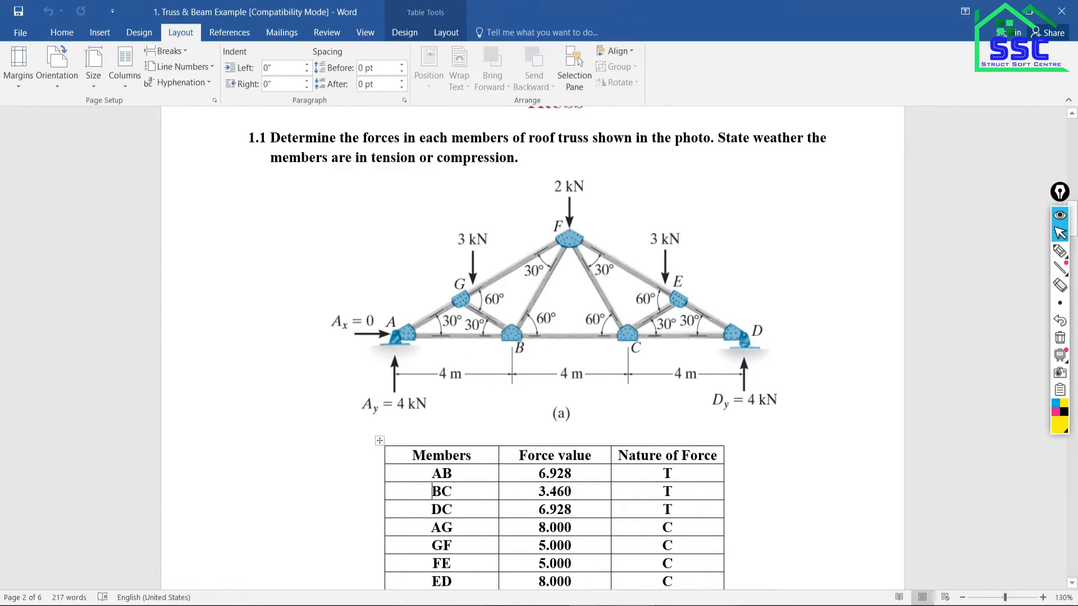
key("alt+Tab")
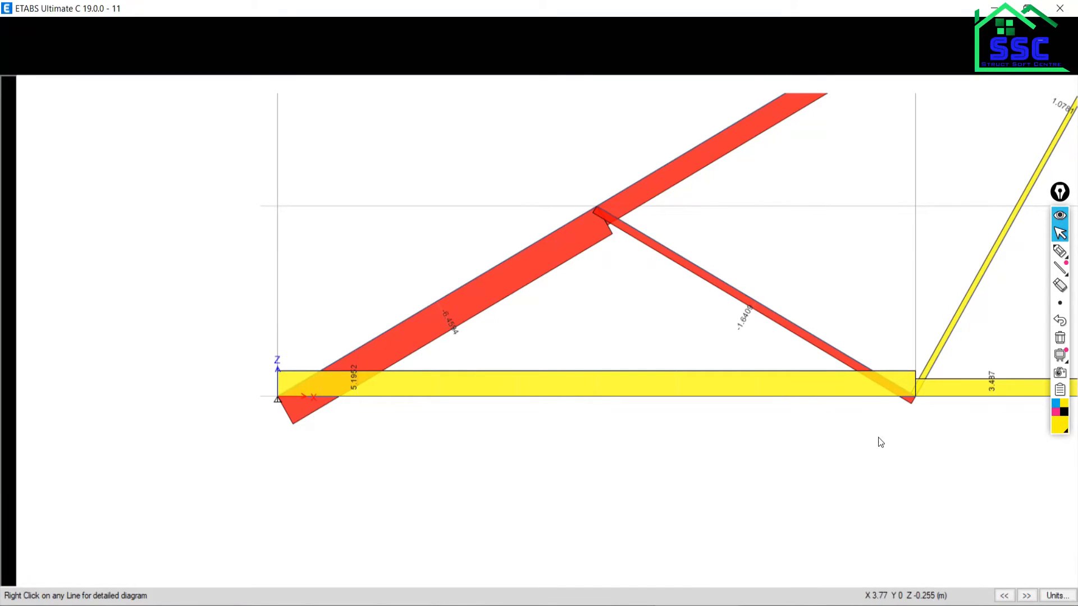
middle_click_drag(881, 440, 487, 449)
middle_click_drag(827, 402, 644, 402)
mouse_move(645, 400)
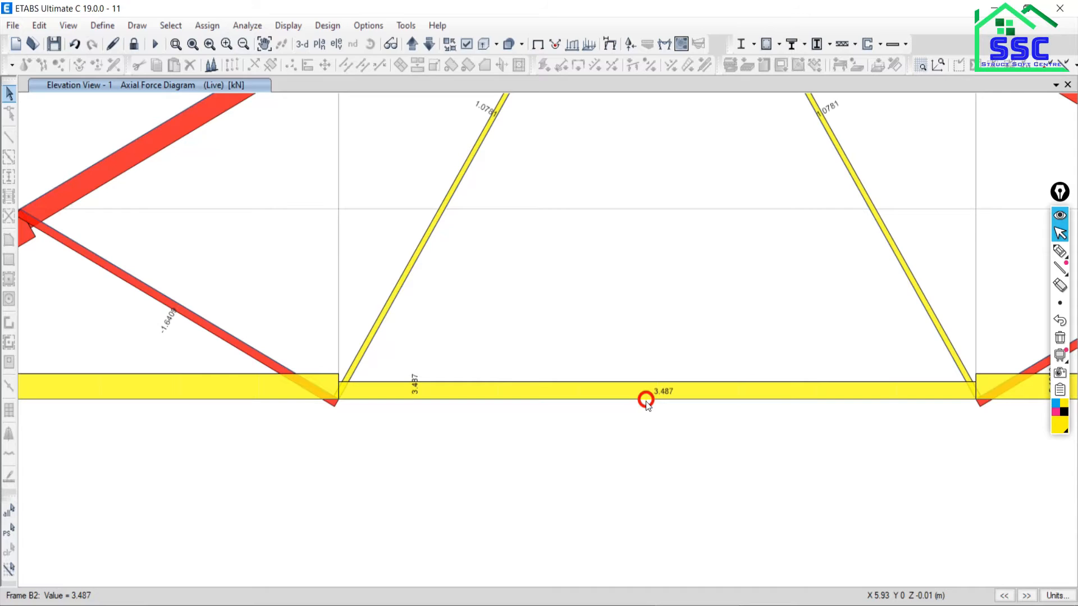
key("alt+Tab")
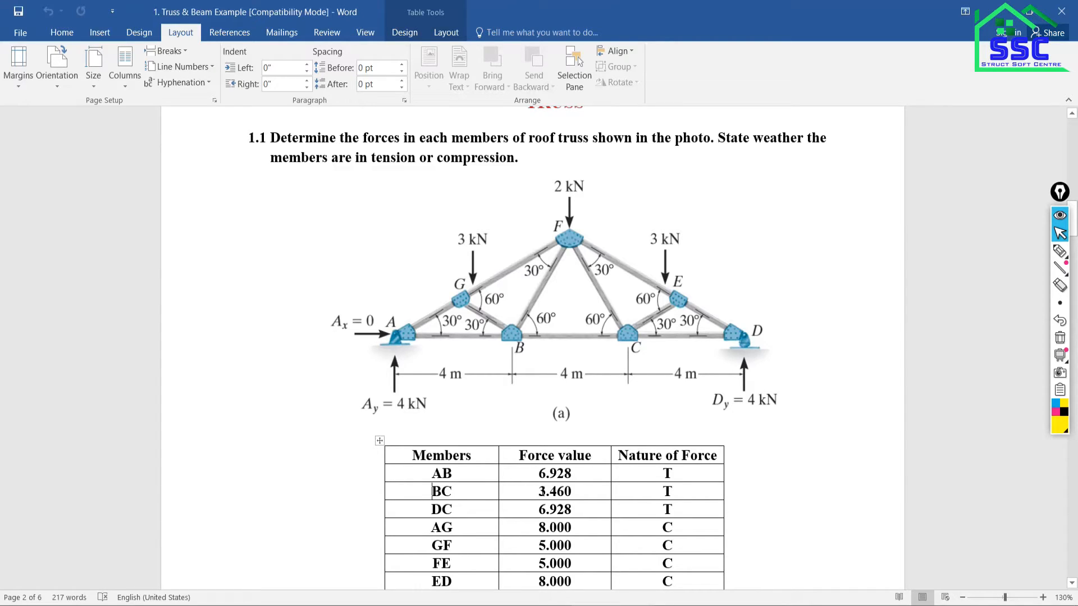
left_click_drag(537, 492, 585, 493)
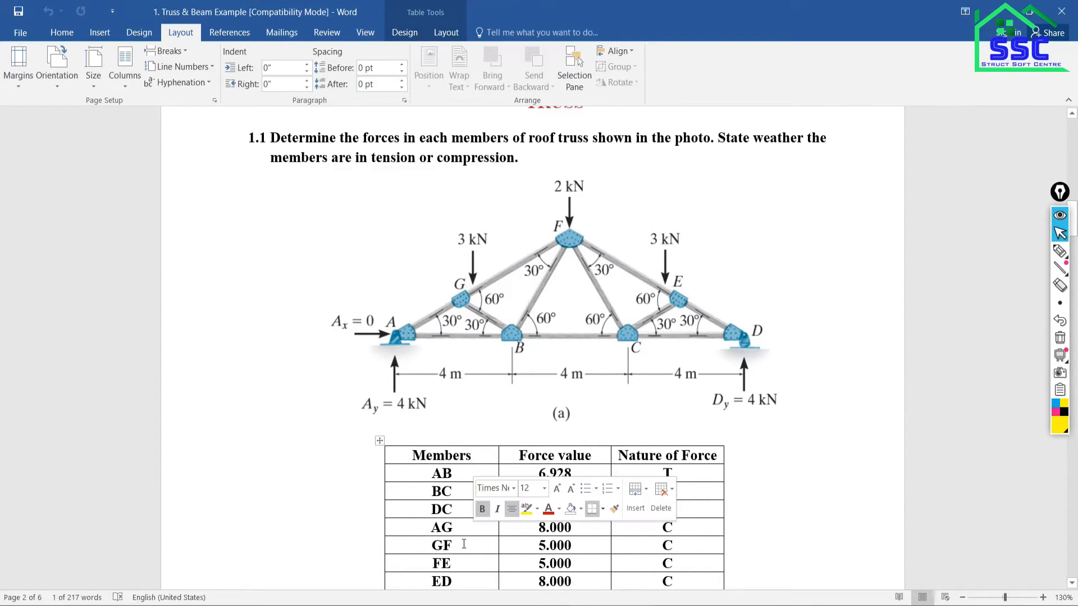
scroll(503, 537, "down", 1)
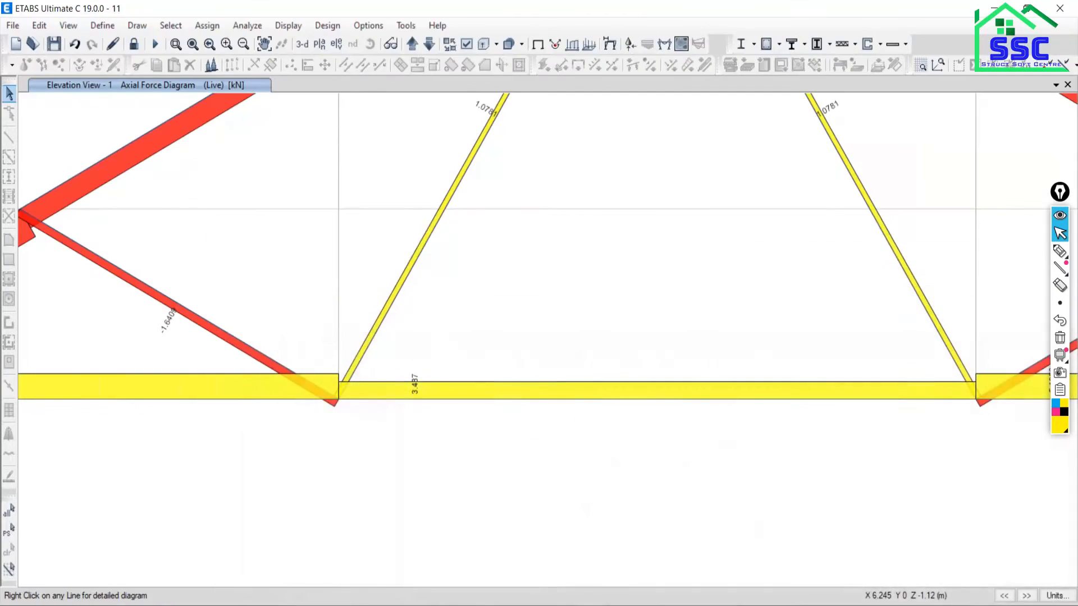
Switch back to ETABS, inspect the detailed axial force diagram of the right rafter's lower member, and close it
scroll(691, 481, "down", 5)
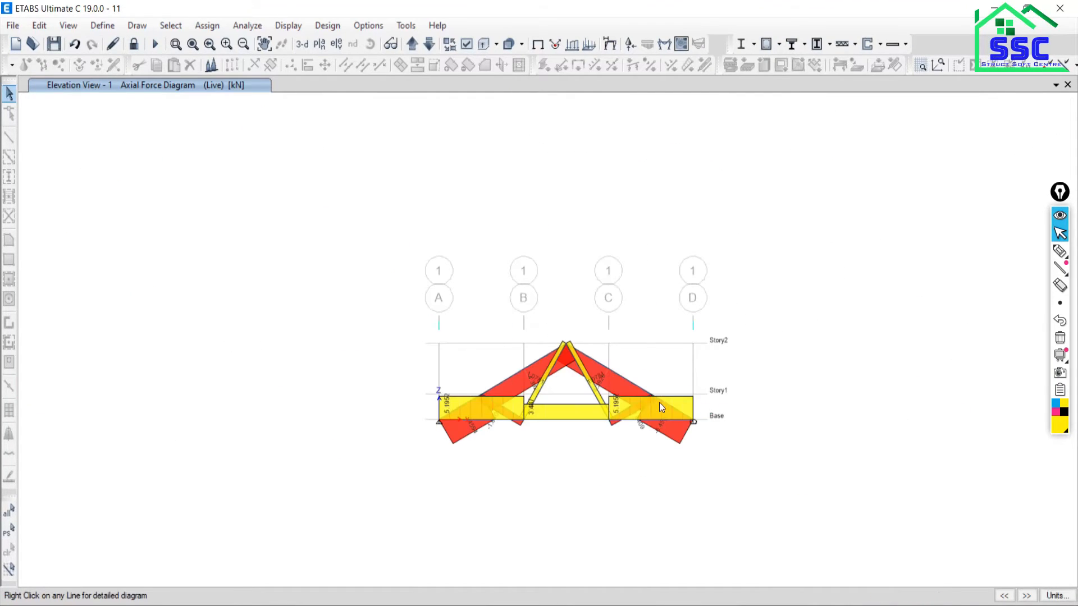
scroll(659, 403, "up", 5)
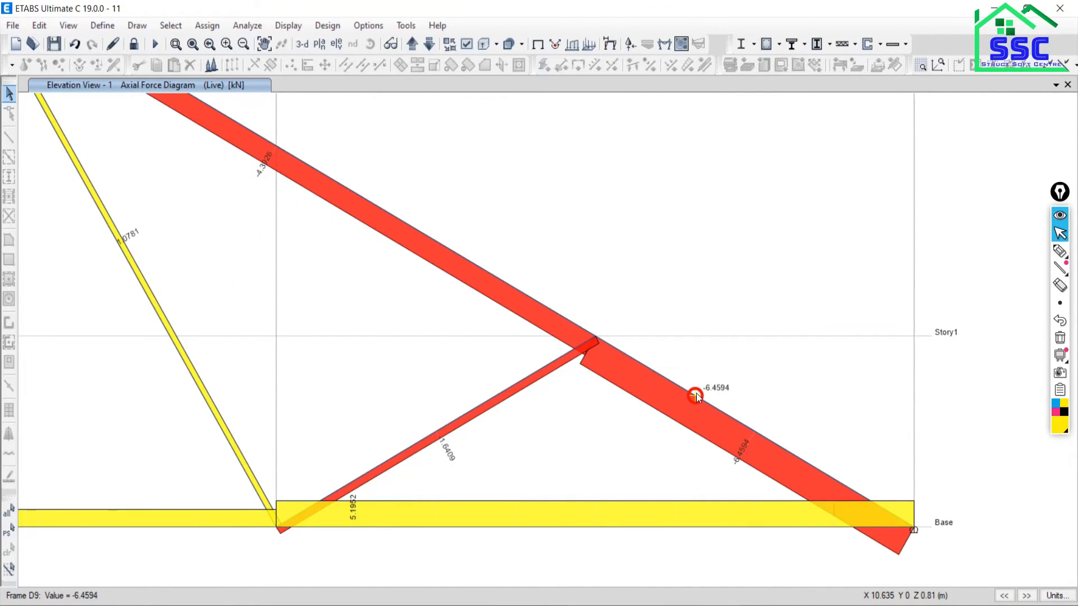
right_click(696, 393)
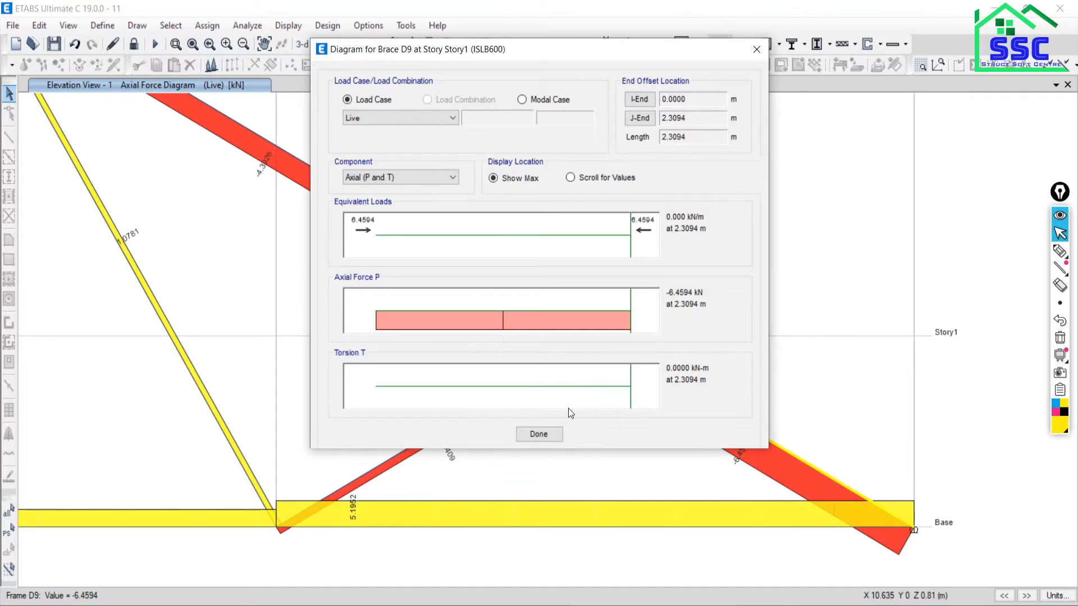
left_click(538, 434)
mouse_move(718, 410)
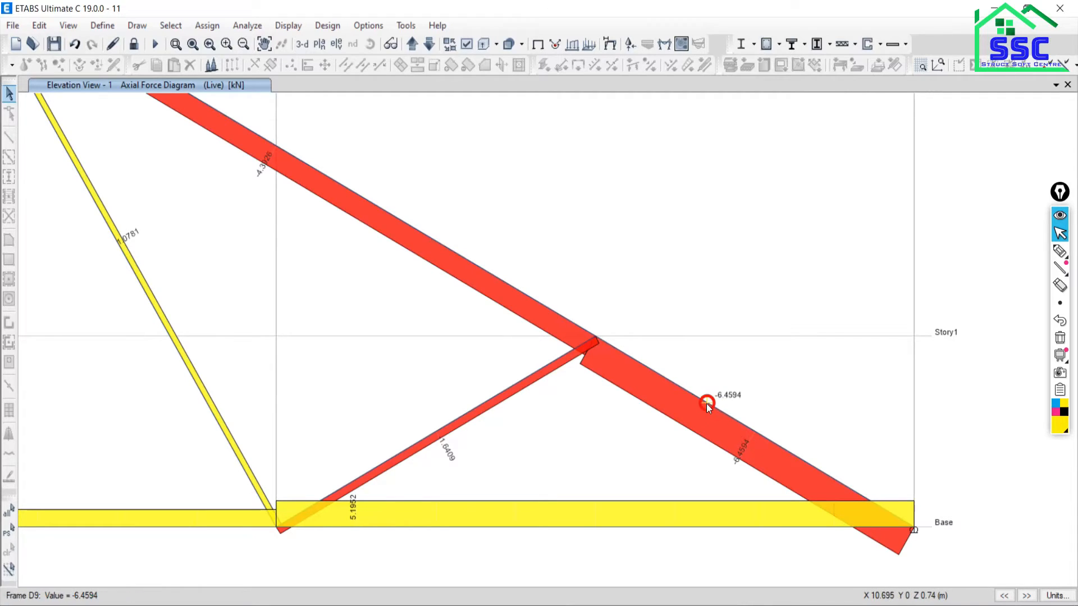
right_click(707, 404)
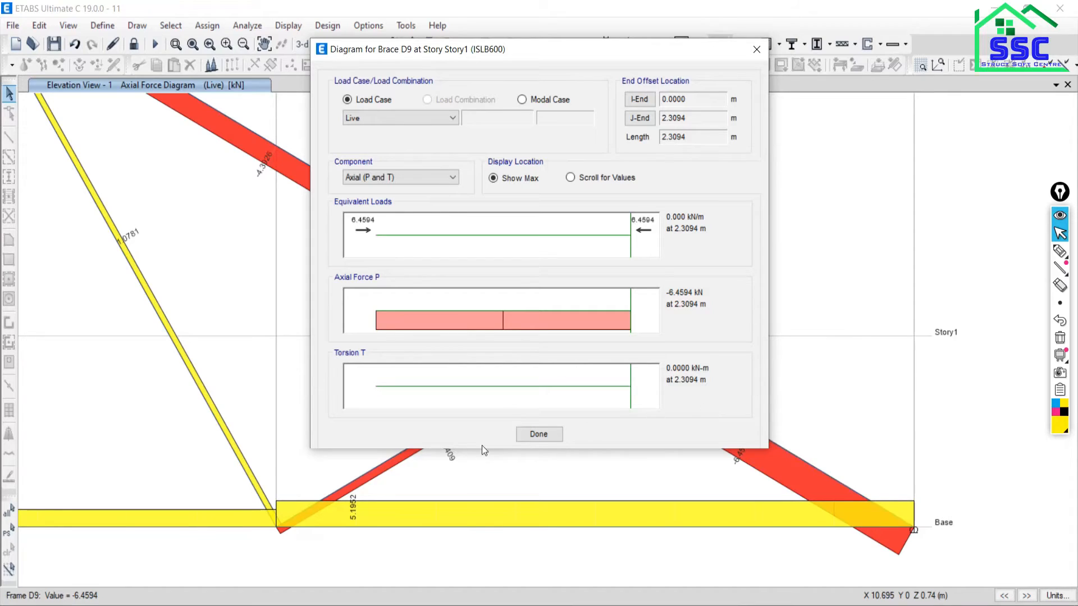
left_click(539, 434)
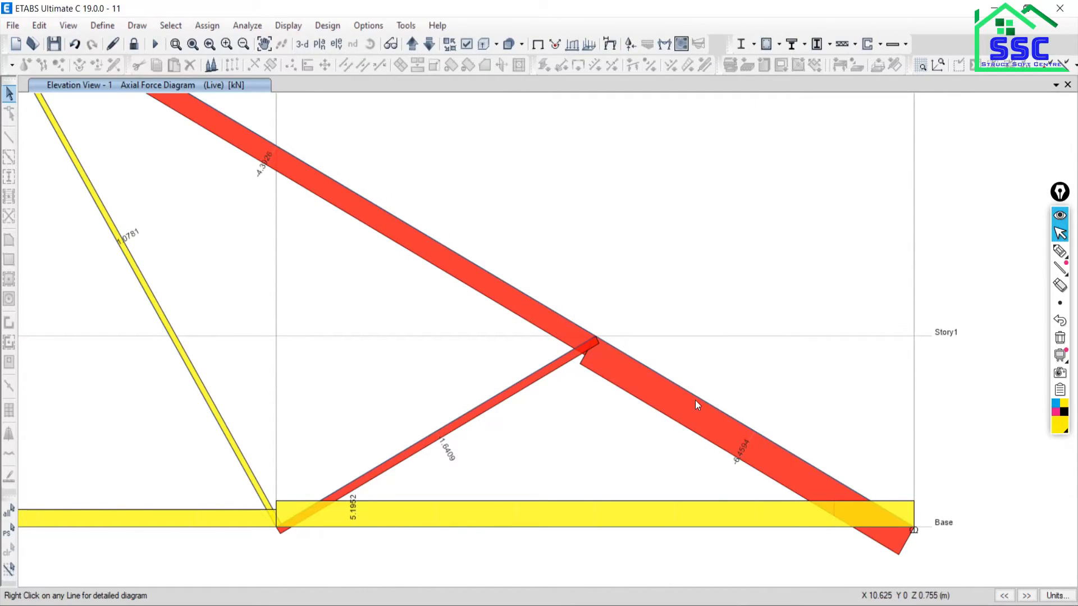
Open the detailed axial force diagram of the right rafter's lower member and underline its Axial Force P value with the screen pen
right_click(697, 398)
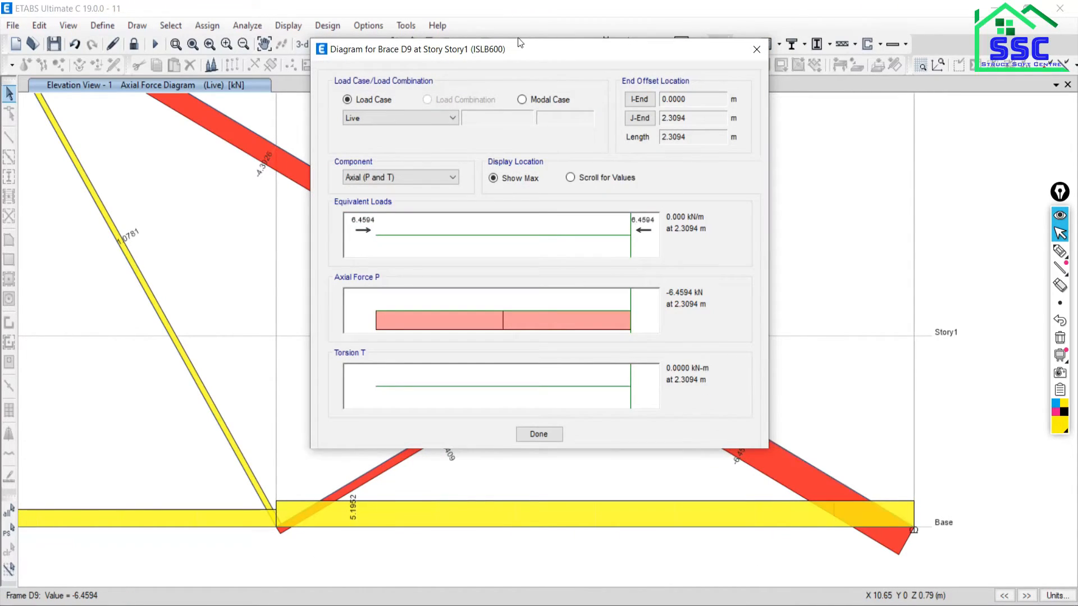
left_click_drag(504, 54, 494, 41)
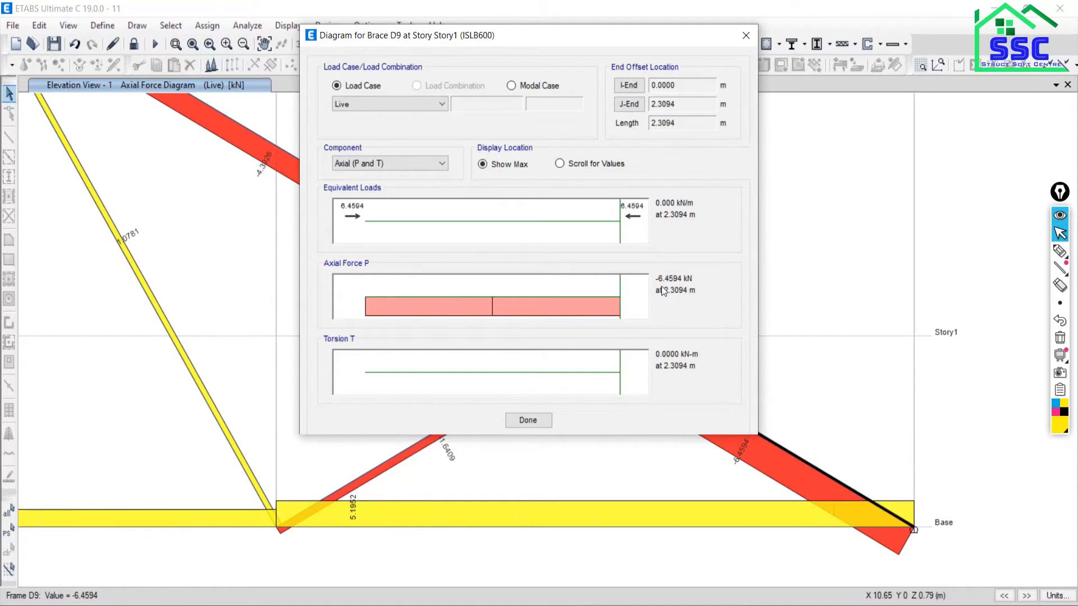
left_click(1055, 252)
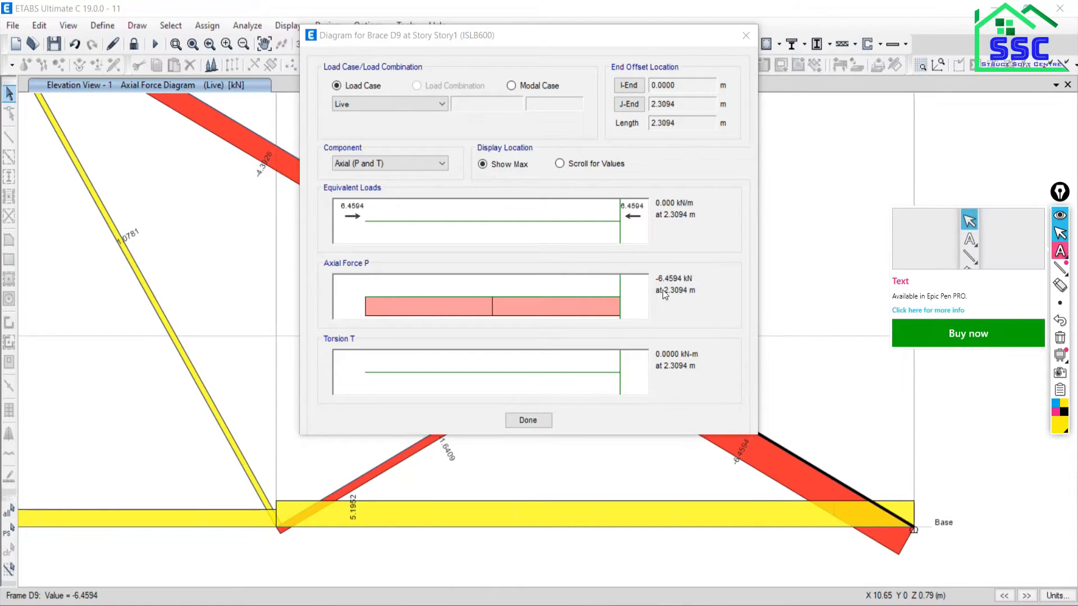
left_click(1062, 256)
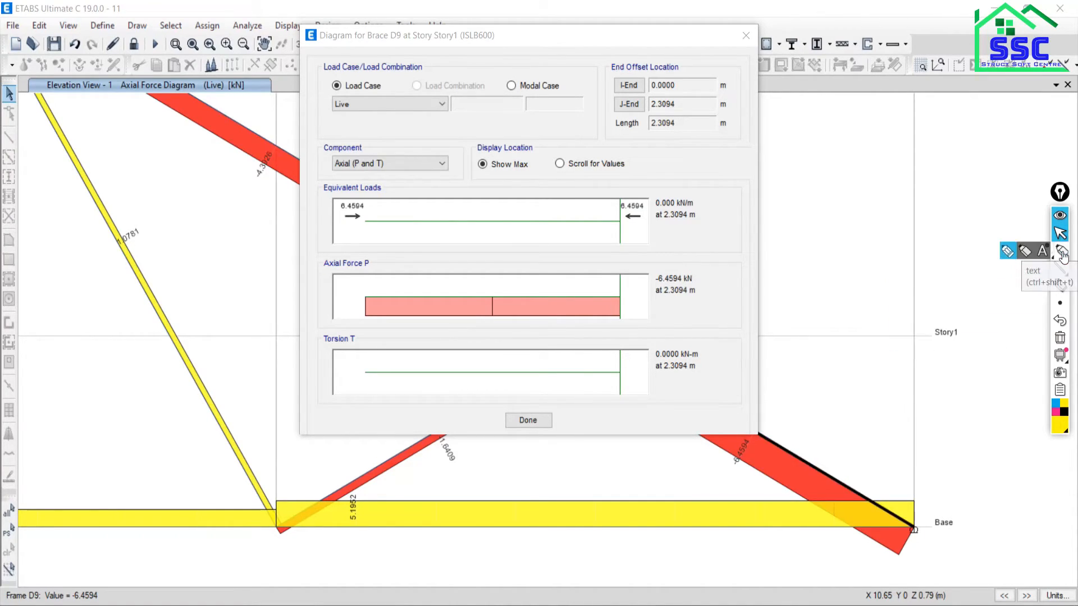
left_click(1007, 251)
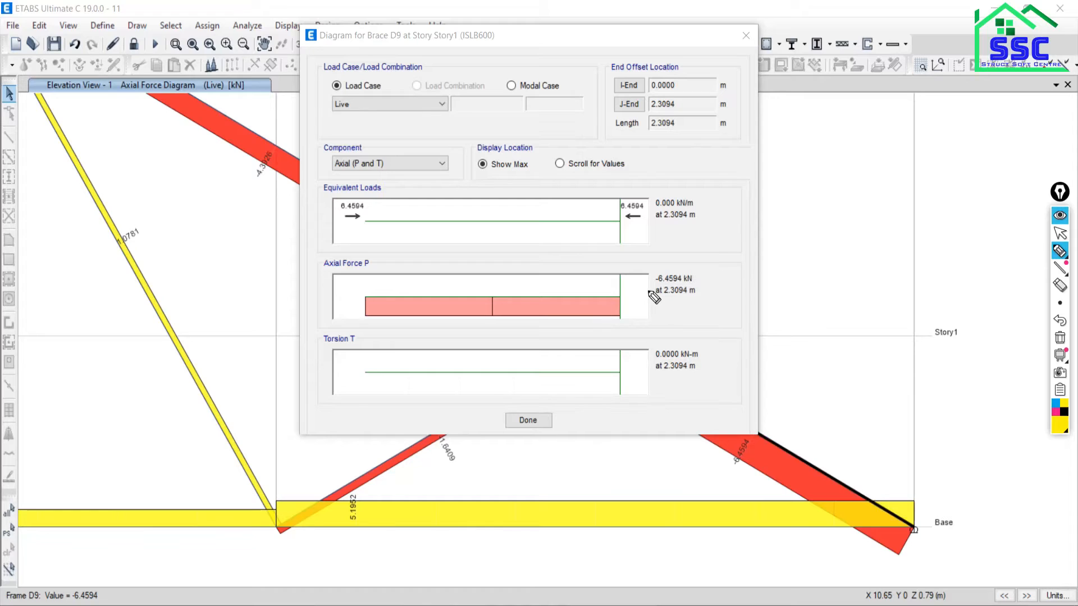
left_click_drag(649, 287, 706, 287)
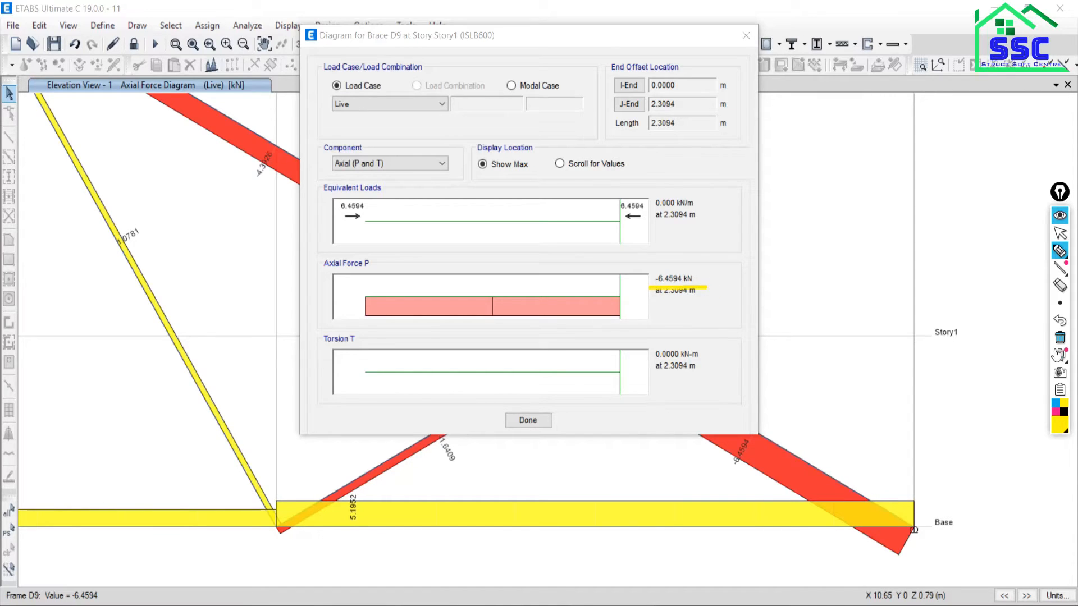
left_click(1056, 411)
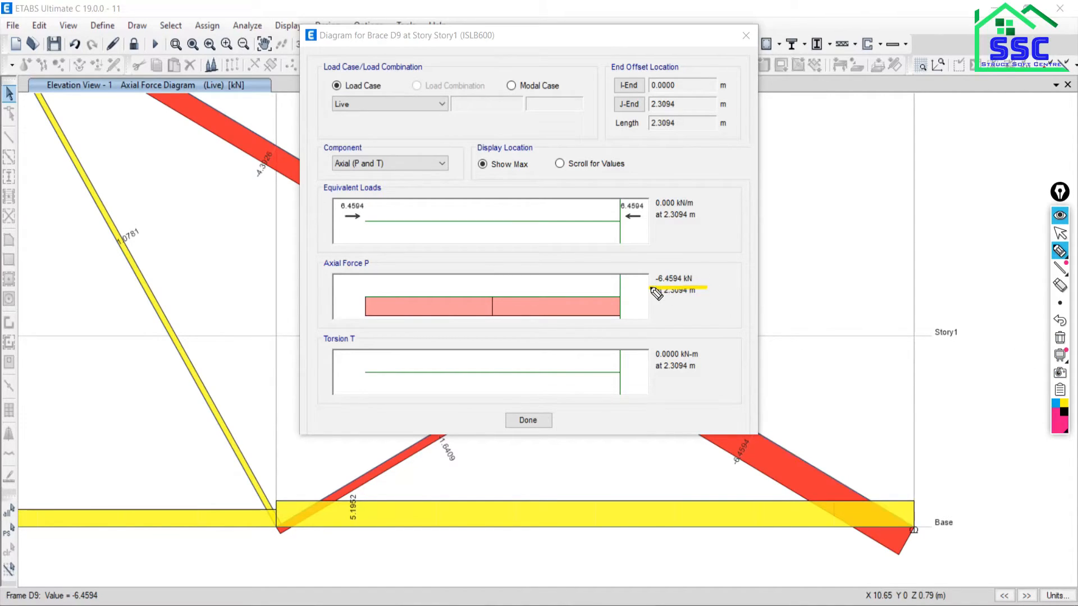
left_click_drag(650, 288, 707, 288)
Switch to the Word example, select member ED's row in the force table for comparison, and clear the pen marks
left_click(1060, 233)
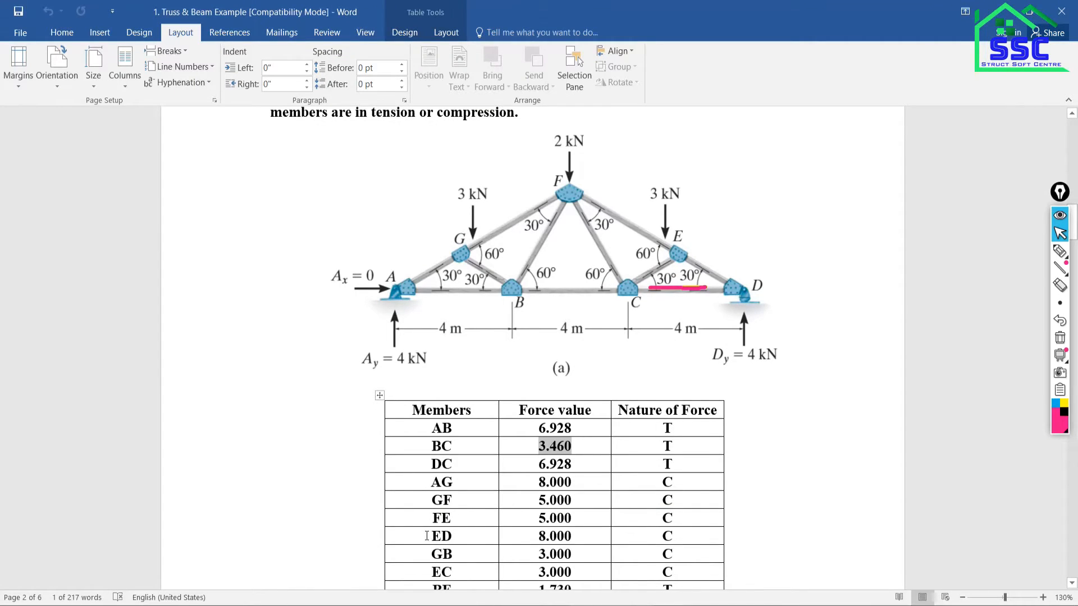
left_click_drag(426, 536, 683, 536)
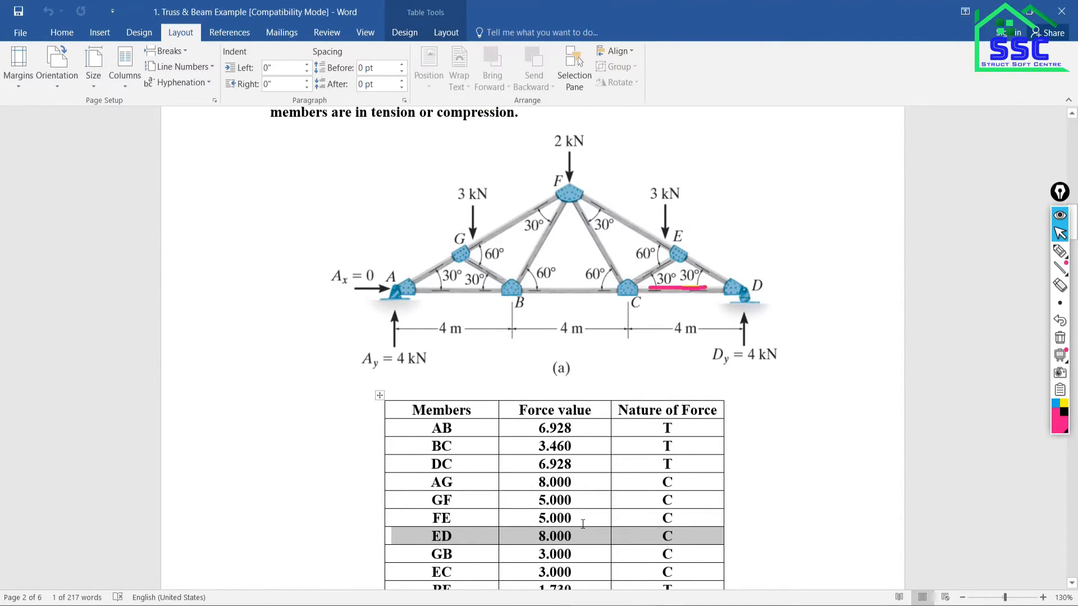
left_click(1060, 337)
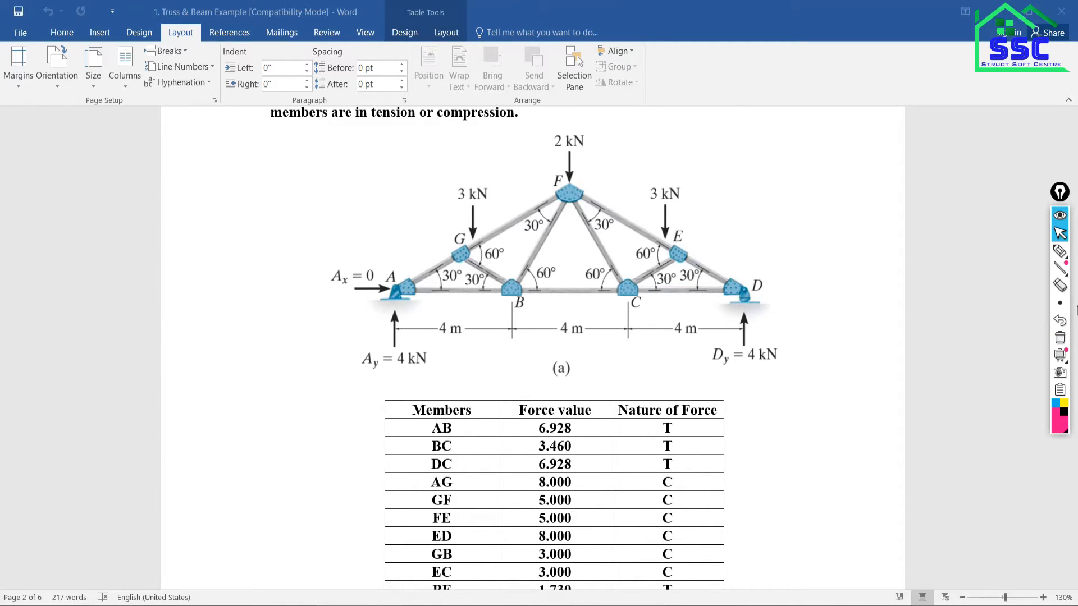
Draw a pink vertical pen line in the margin beside the truss figure in Word, going over it twice
left_click(1060, 253)
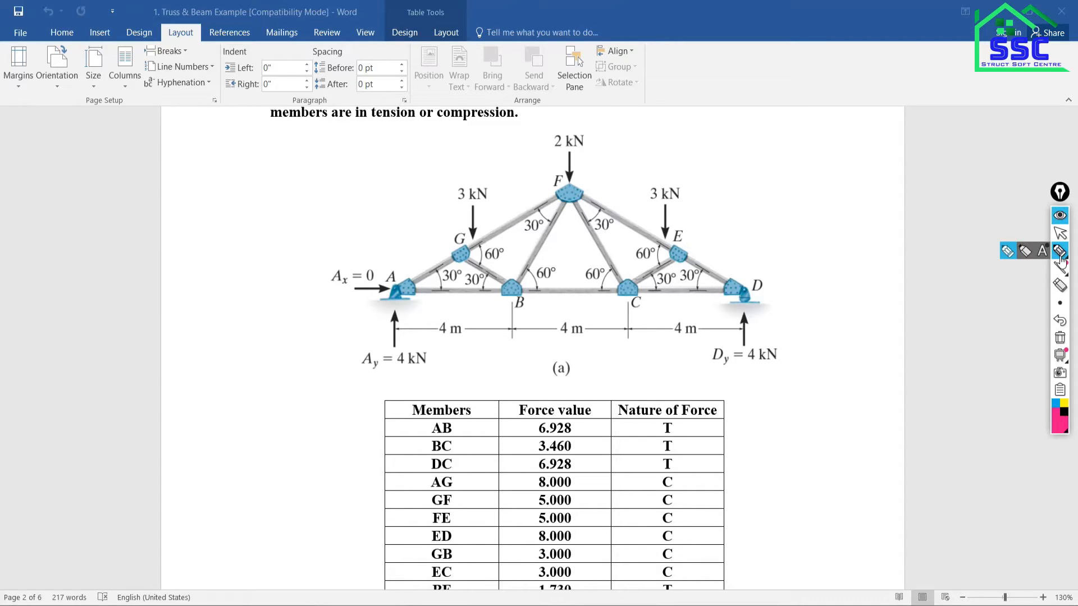
left_click_drag(182, 158, 163, 422)
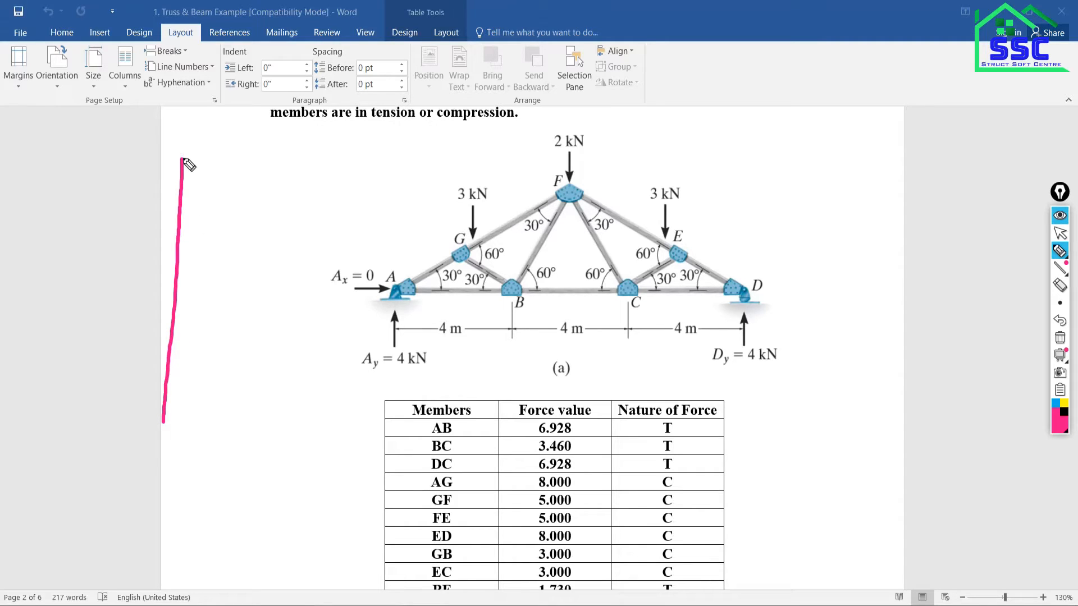
left_click_drag(183, 160, 165, 428)
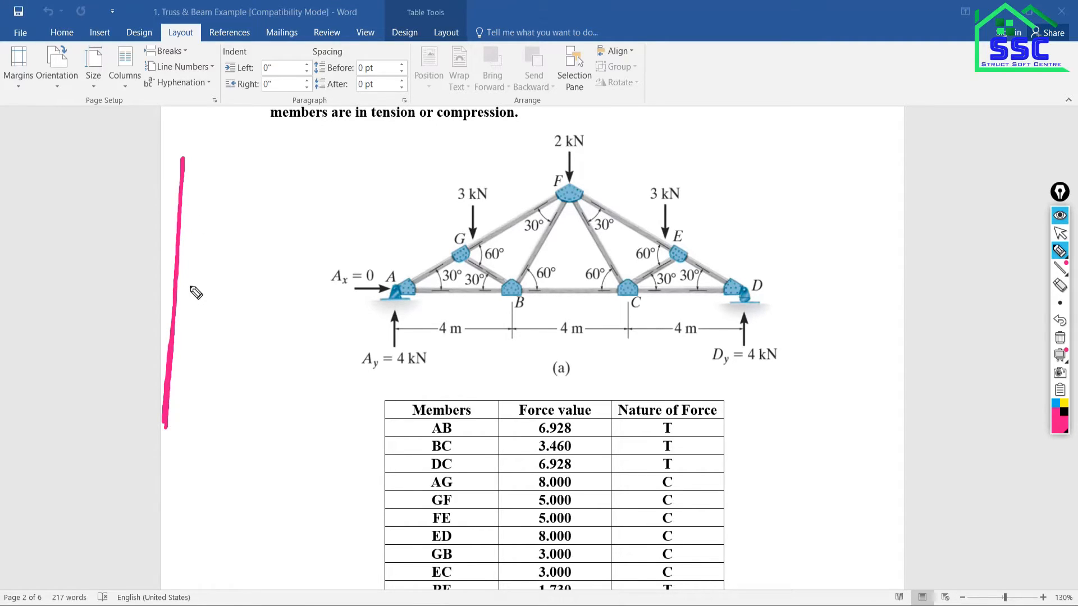
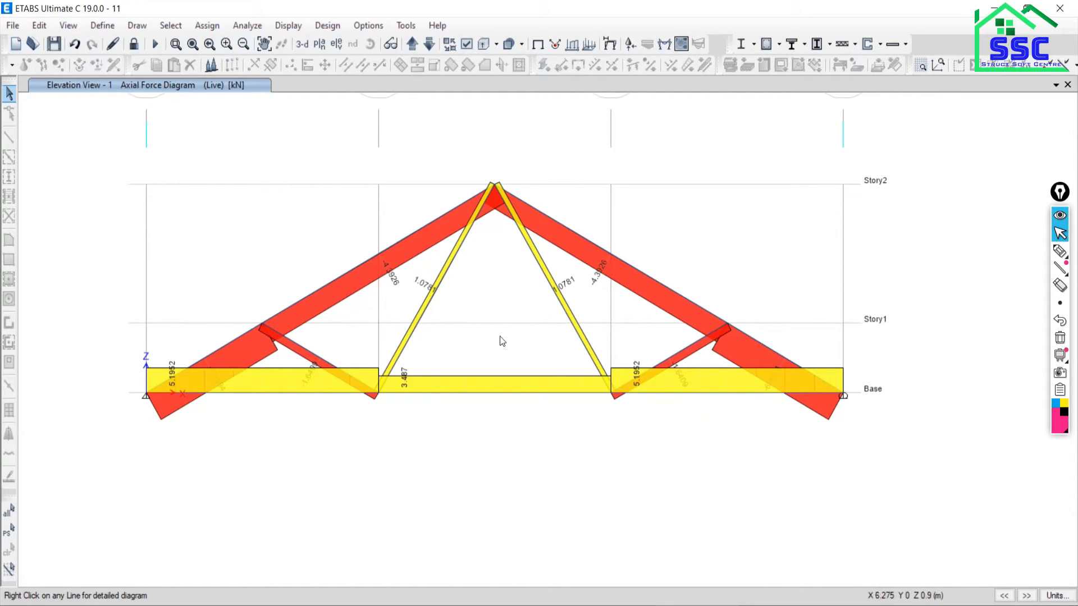
Unlock the truss model, accepting deletion of its analysis results, and run the analysis again
left_click(134, 44)
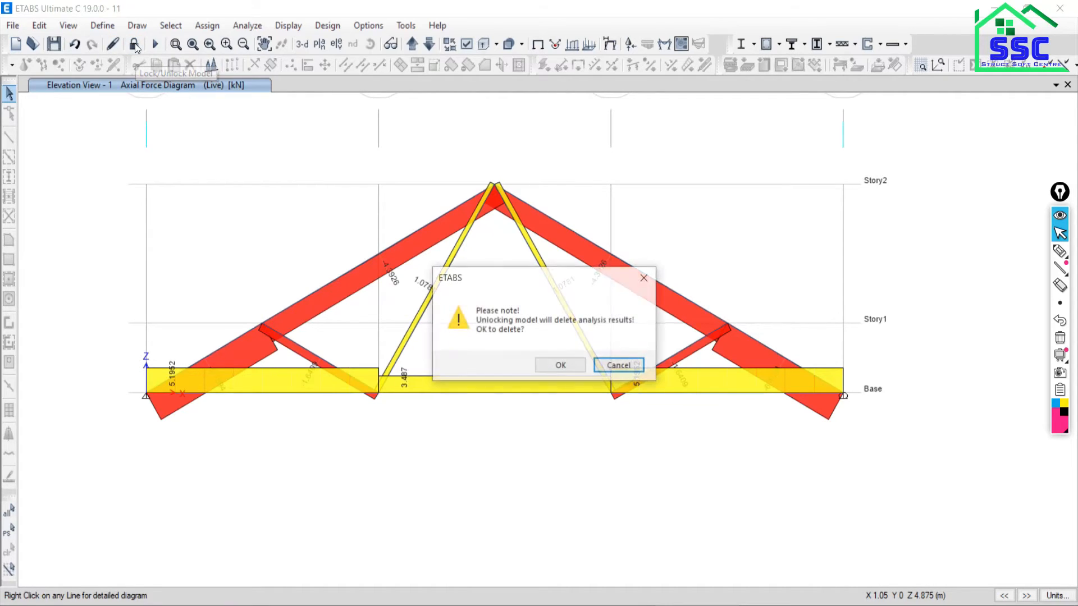
left_click(560, 365)
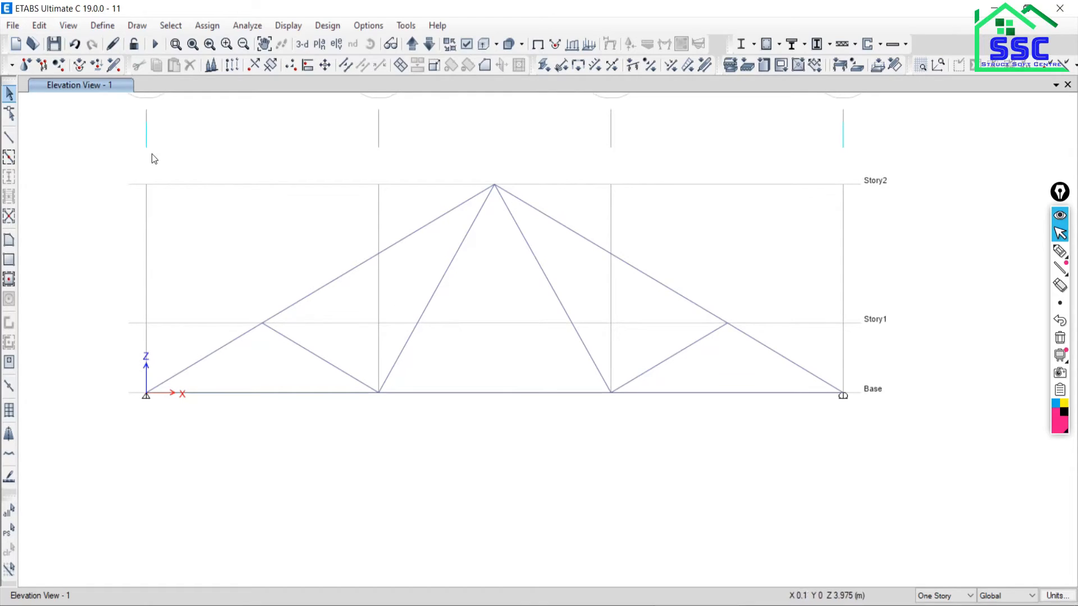
left_click(155, 44)
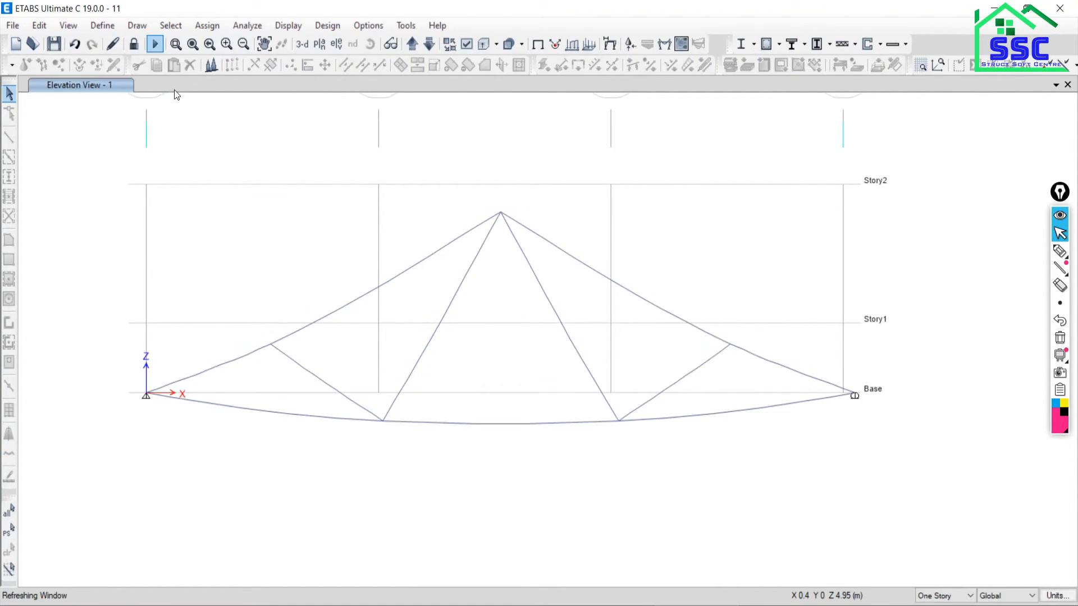
left_click(759, 420)
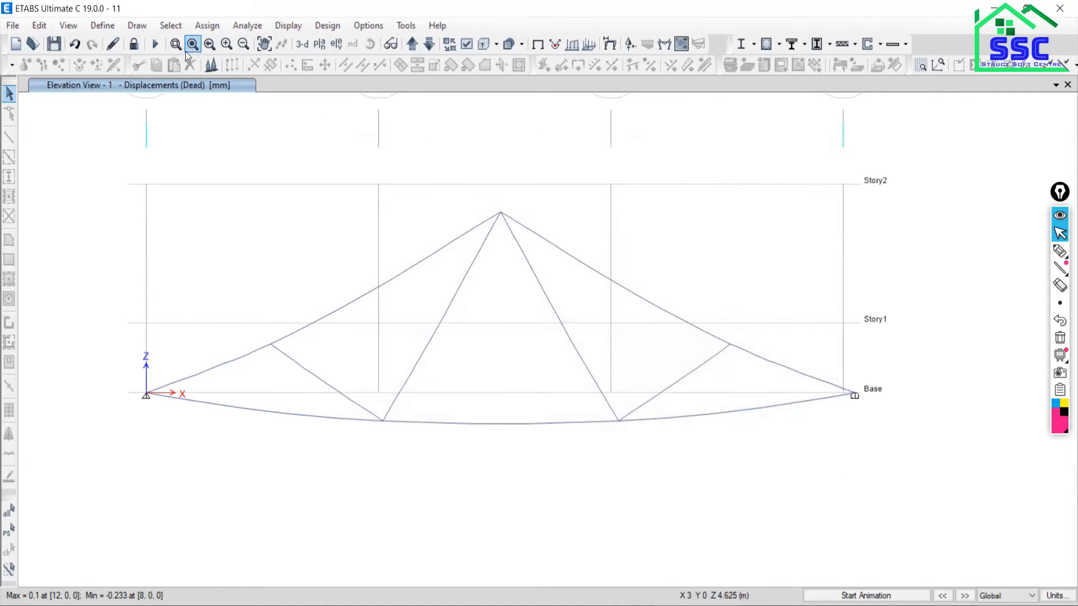
Unlock the reanalysed truss model for editing and accept deletion of its analysis results
left_click(135, 45)
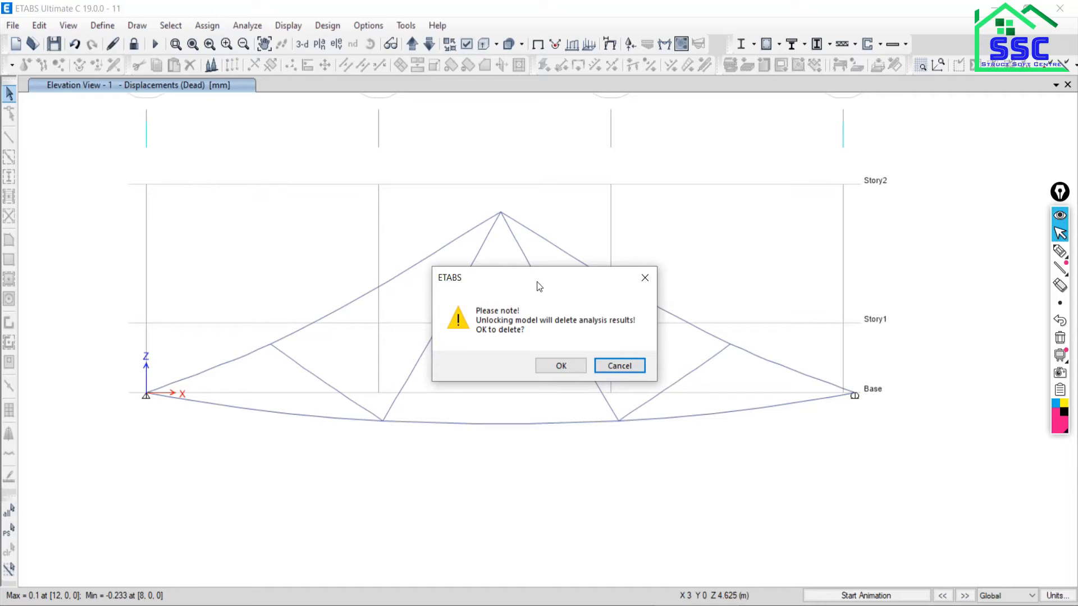
left_click_drag(537, 282, 527, 209)
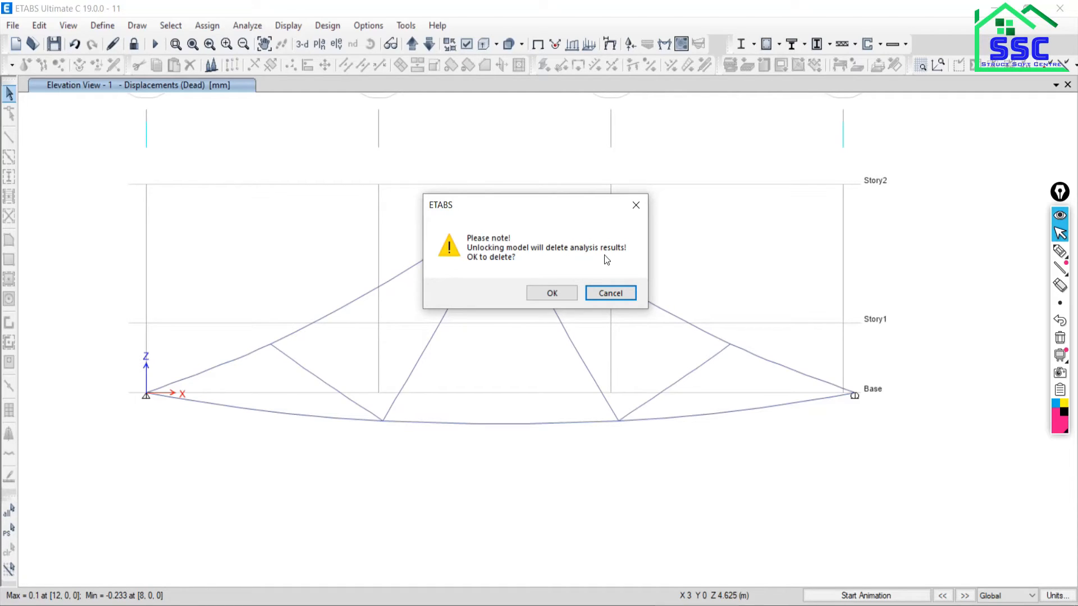
left_click(544, 297)
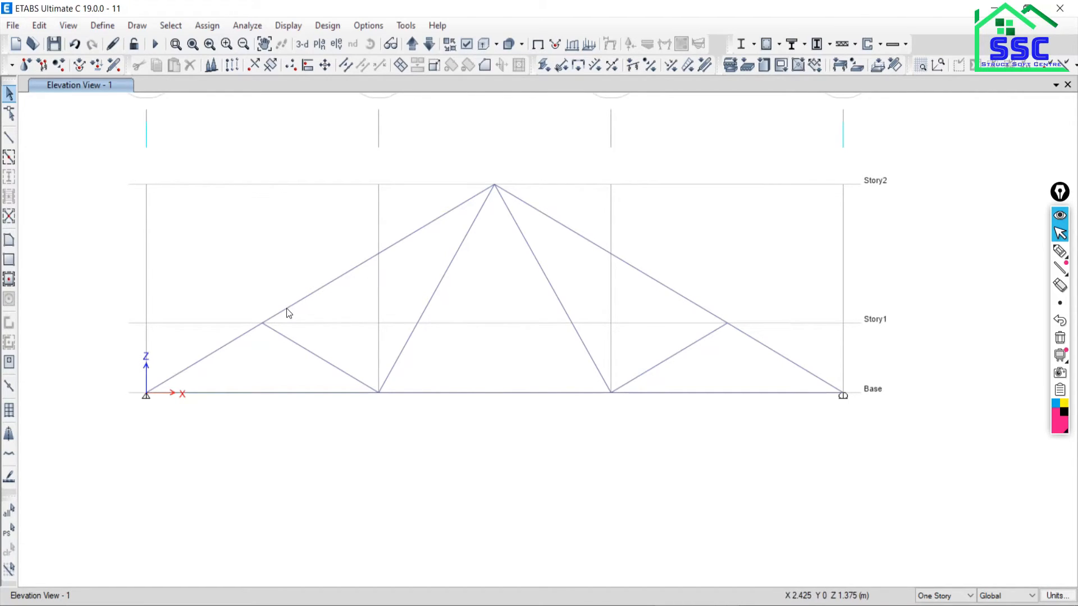
Annotate the left upper rafter's i and j ends with the screen pen, trace the right upper rafter, and mark its i end
left_click(1060, 250)
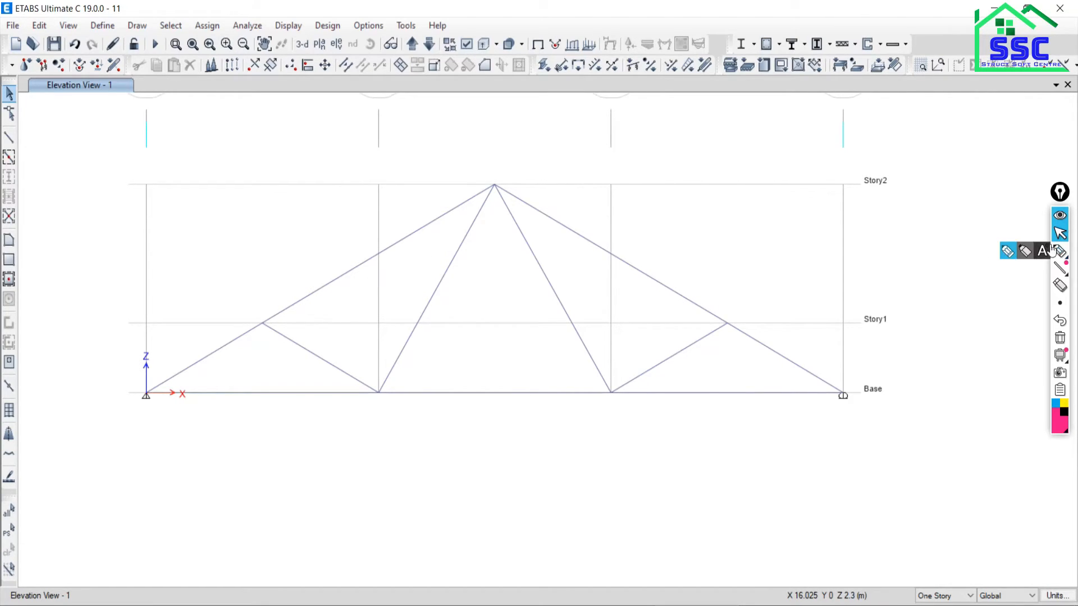
mouse_move(475, 197)
left_mouse_down()
mouse_move(479, 210)
mouse_move(470, 197)
left_mouse_up()
left_click_drag(289, 309, 256, 308)
left_click(250, 287)
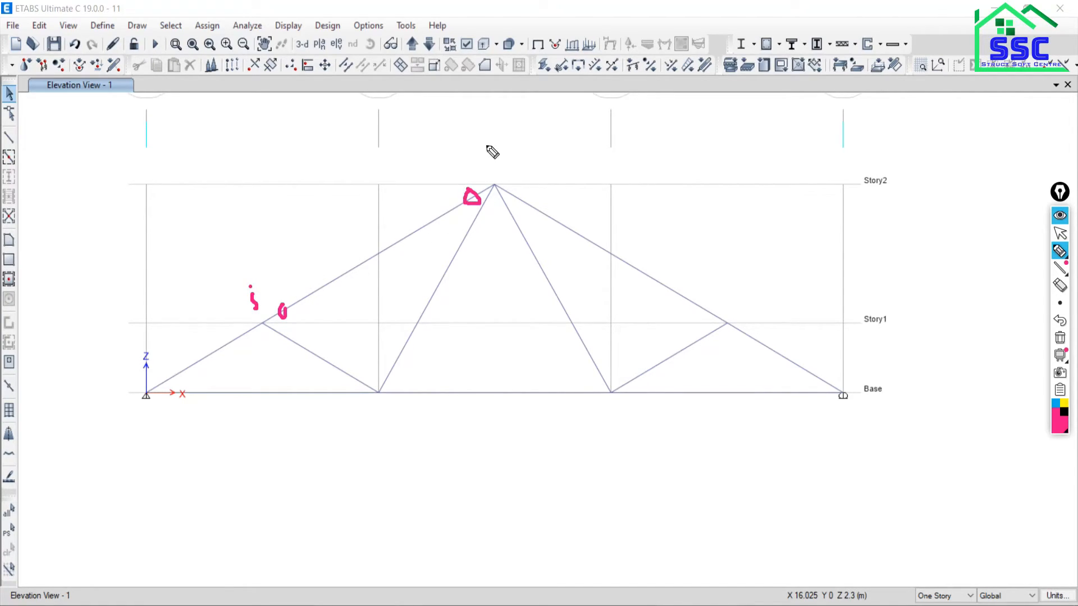
mouse_move(486, 145)
left_mouse_down()
mouse_move(488, 163)
mouse_move(720, 321)
left_mouse_up()
left_click(485, 124)
left_click(521, 163)
left_click_drag(521, 163, 526, 172)
left_click(525, 147)
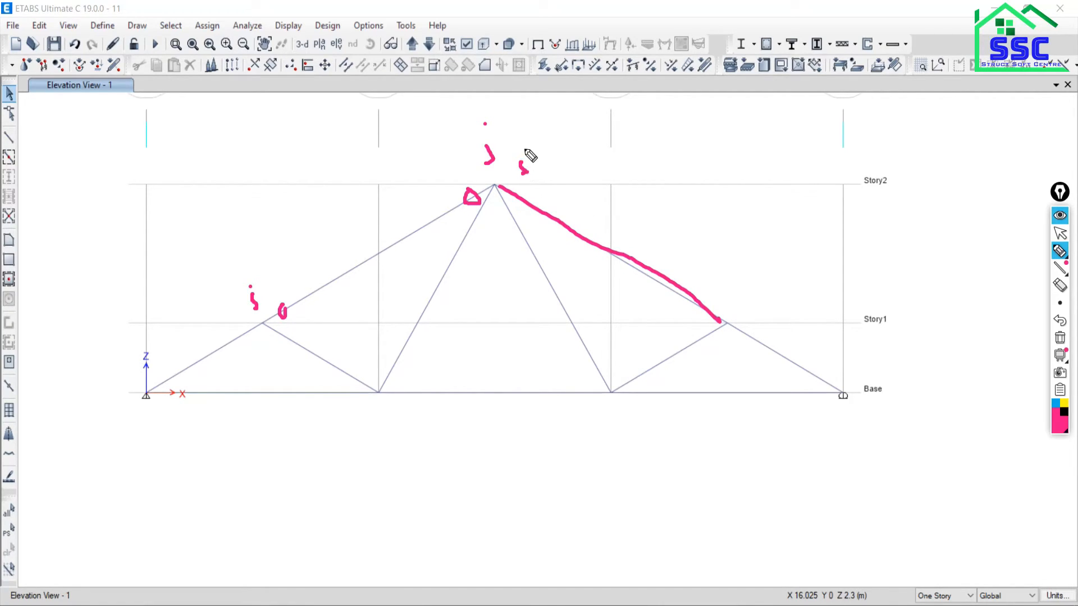
Annotate the right upper rafter's j end and trace the lower rafter member with its end labels, then clear all pen marks
mouse_move(729, 290)
left_mouse_down()
mouse_move(721, 303)
mouse_move(843, 386)
mouse_move(742, 317)
left_mouse_up()
left_click(725, 277)
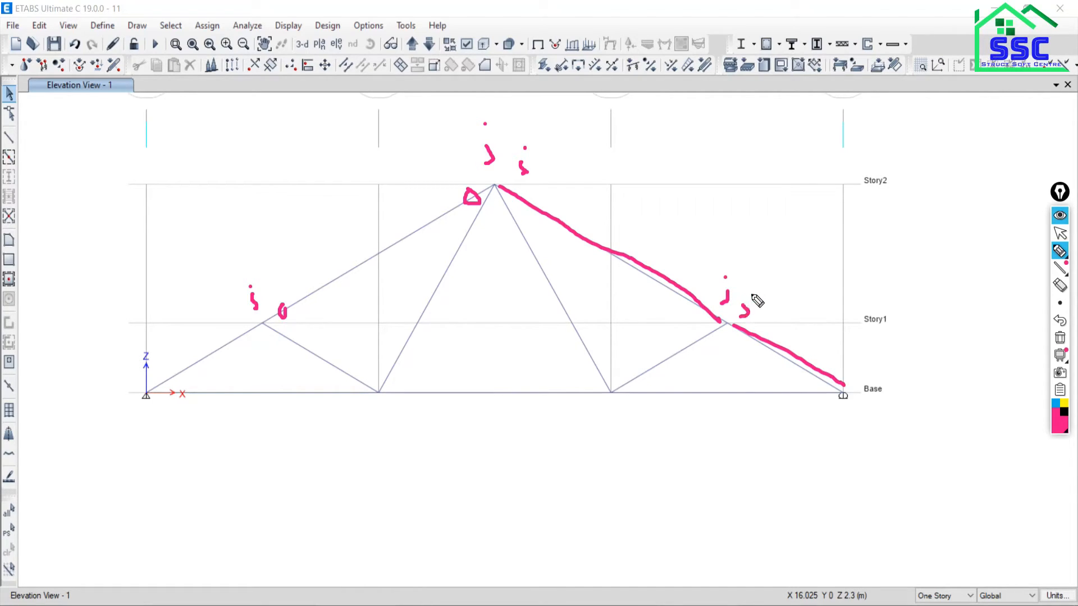
left_click(751, 293)
left_click_drag(860, 371, 848, 392)
left_click(864, 360)
left_click(1060, 338)
left_click(1061, 233)
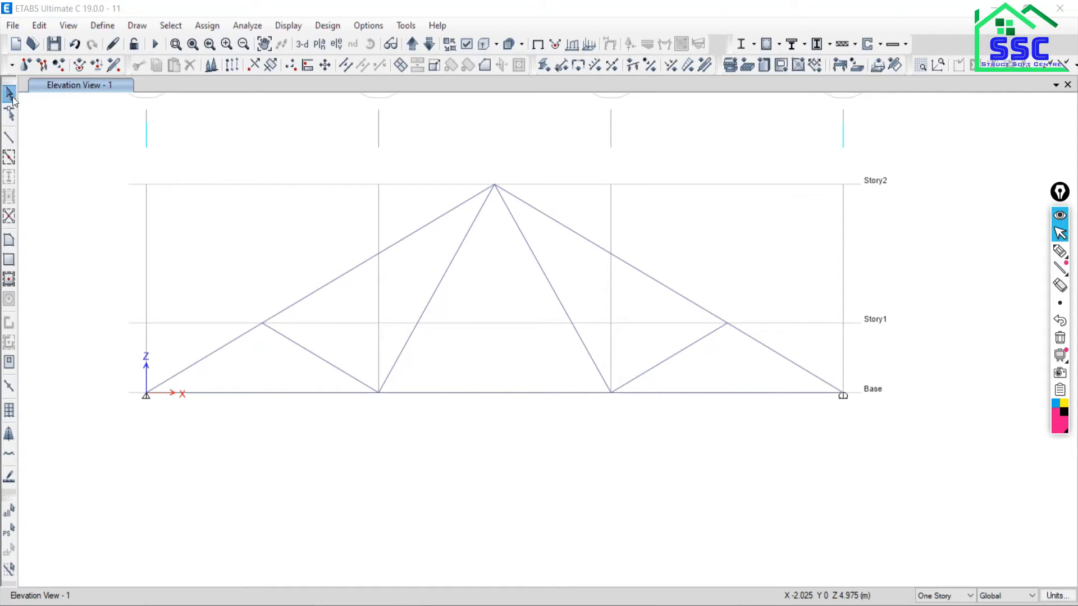
Select all frame members of the truss, including the rafters, webs and bottom chord
left_click_drag(356, 306, 282, 243)
left_click_drag(234, 364, 178, 336)
left_click_drag(268, 376, 230, 429)
left_click_drag(320, 345, 299, 365)
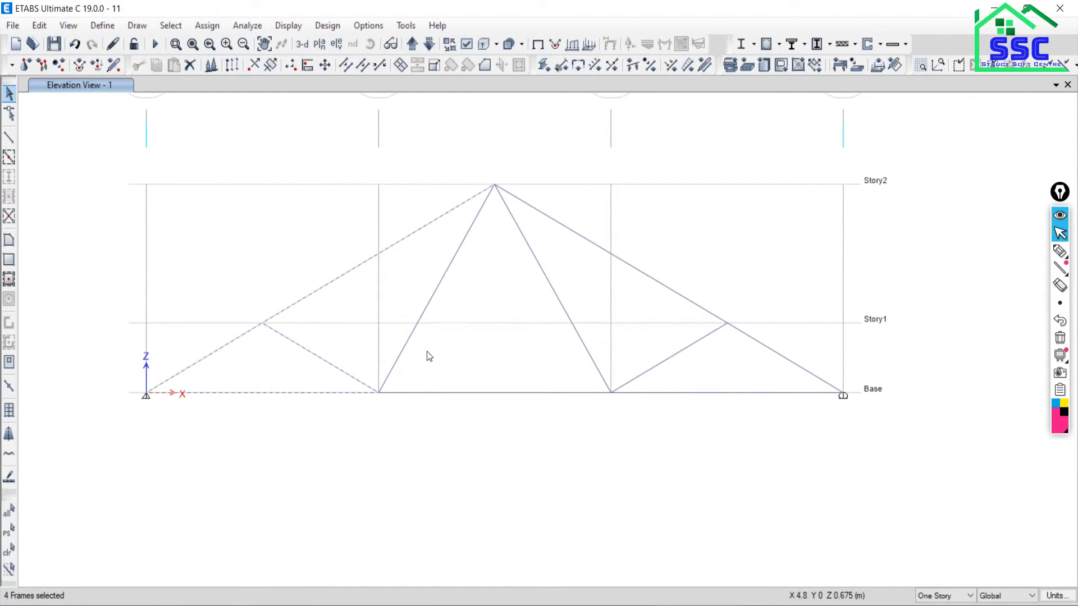
left_click_drag(452, 344, 393, 349)
left_click_drag(585, 318, 541, 301)
left_click_drag(695, 262, 634, 310)
left_click_drag(807, 349, 689, 419)
left_click_drag(567, 419, 525, 374)
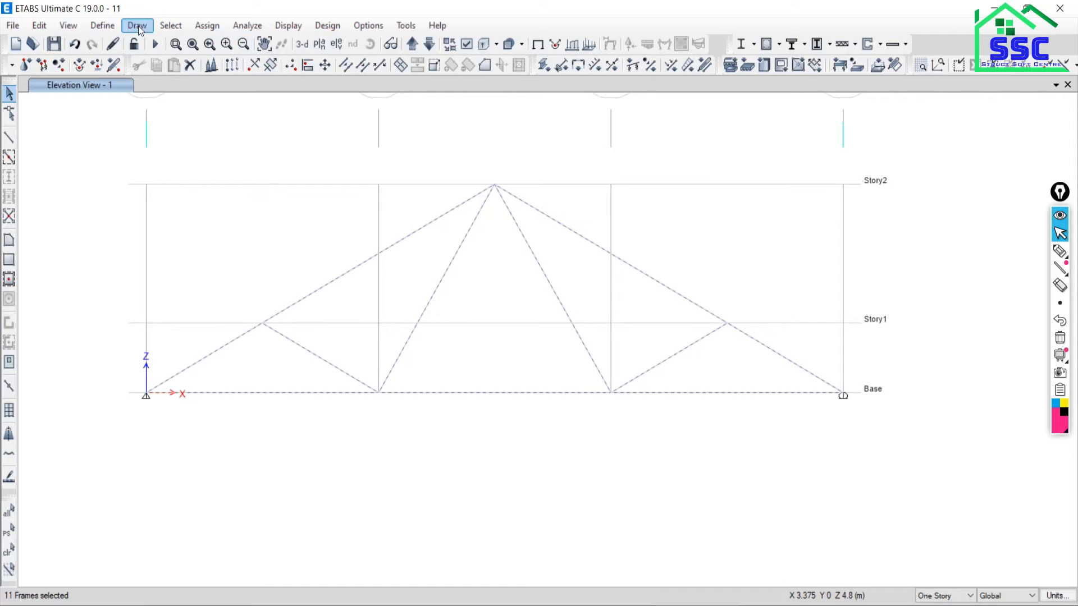
Release Moment 22 (Minor) and Moment 33 (Major) at both start and end of all selected truss members
left_click(204, 26)
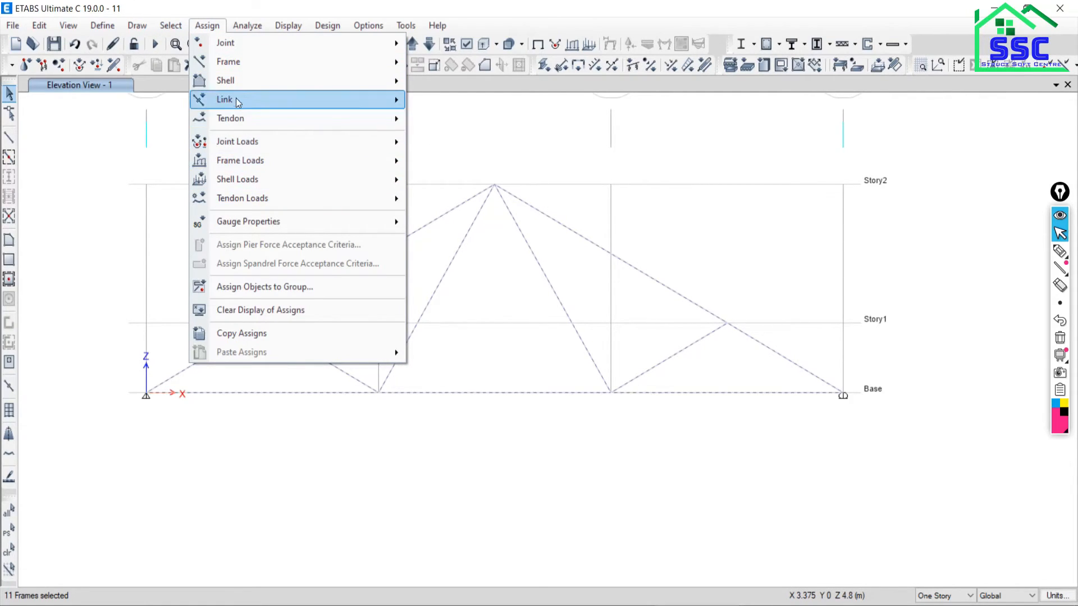
mouse_move(240, 67)
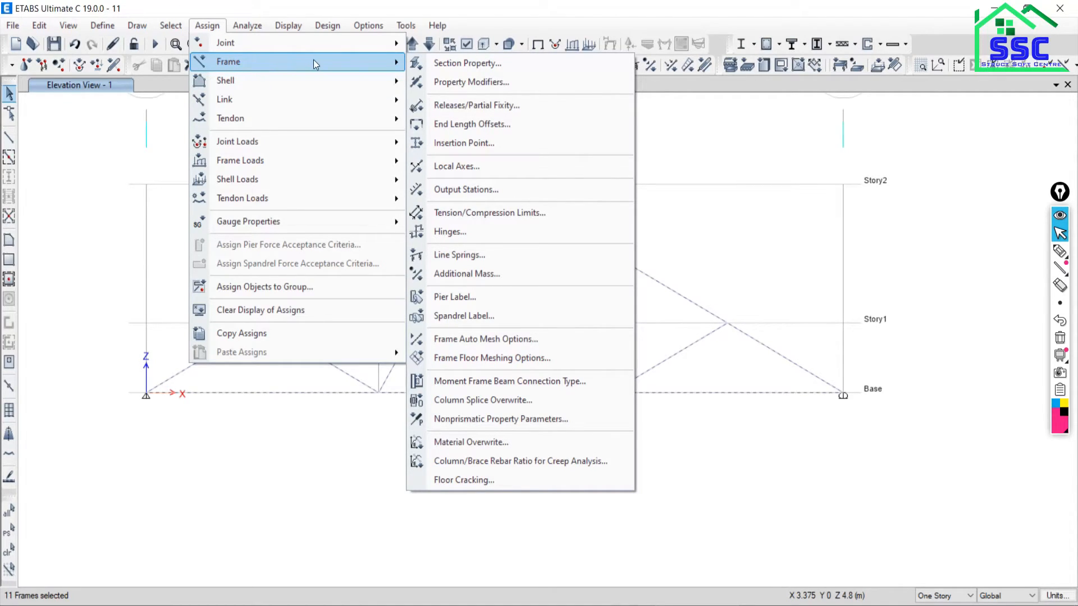
left_click(448, 109)
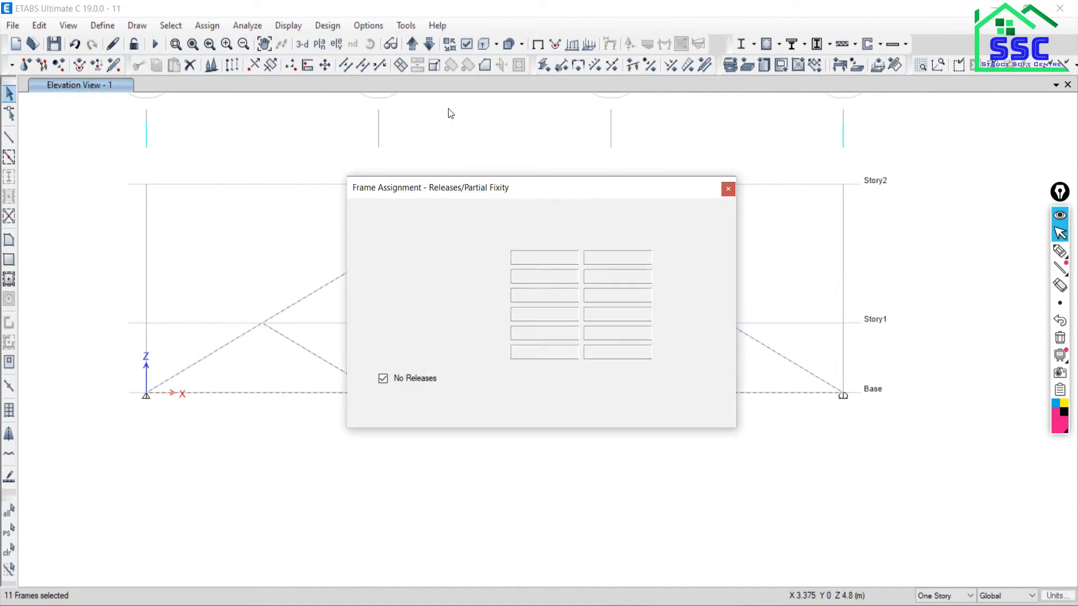
left_click_drag(489, 181, 266, 97)
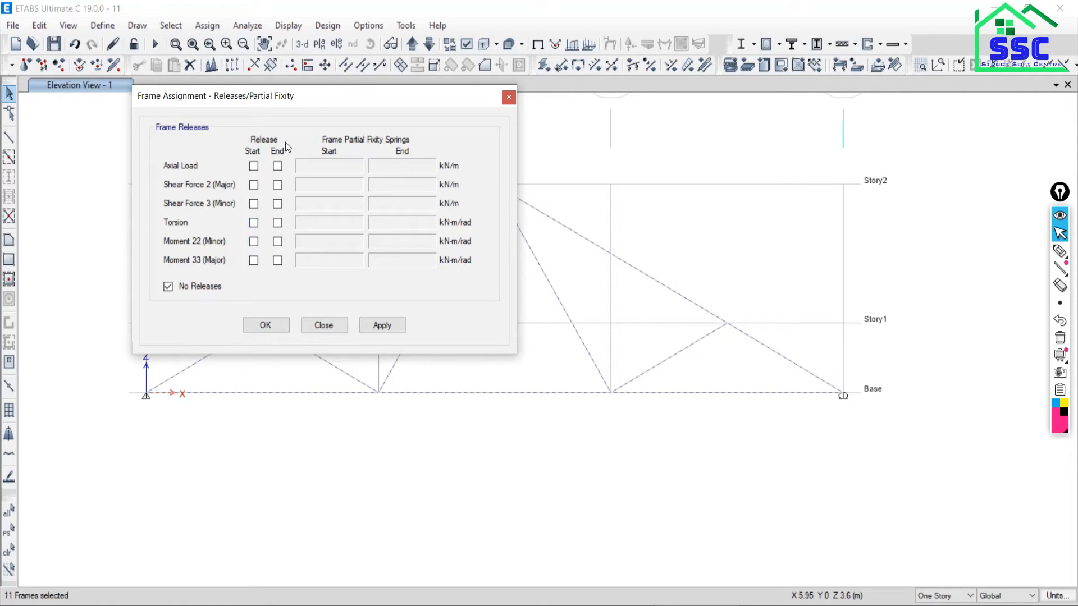
left_click_drag(303, 102, 844, 180)
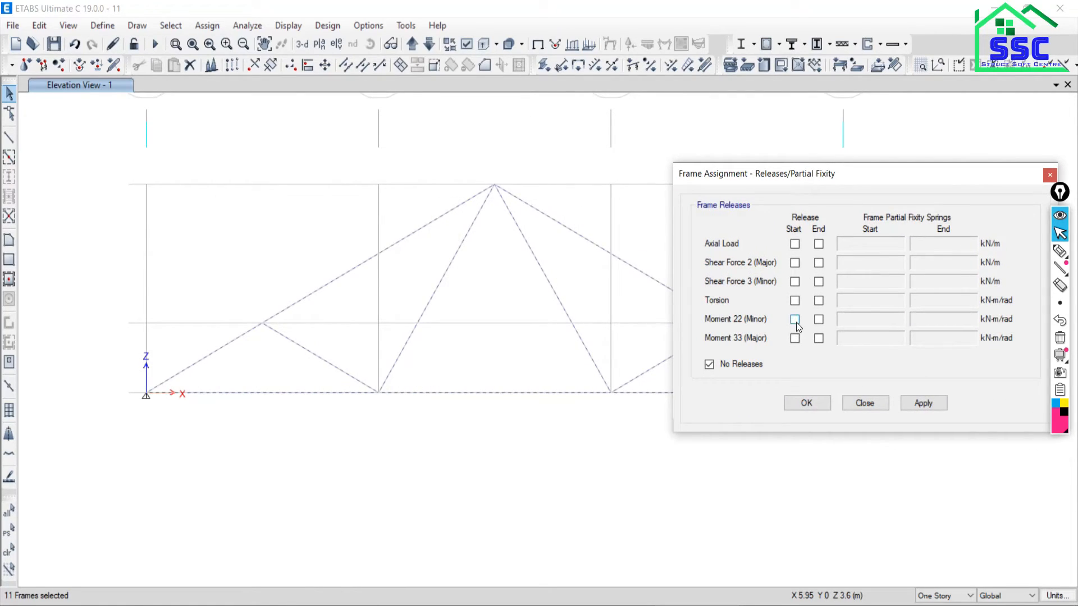
left_click(795, 320)
left_click(795, 338)
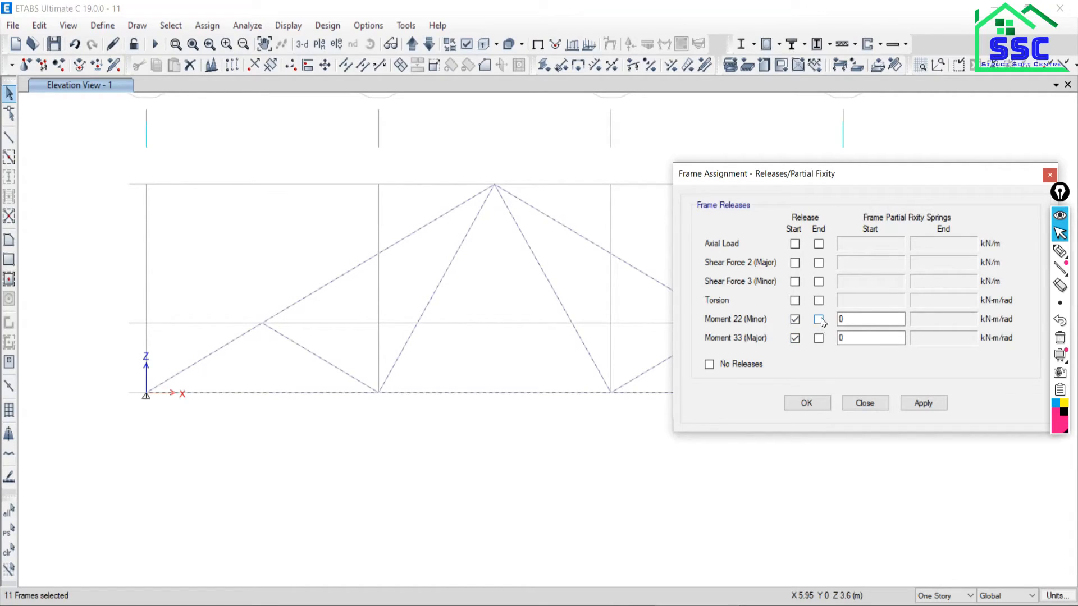
left_click(819, 319)
left_click(819, 339)
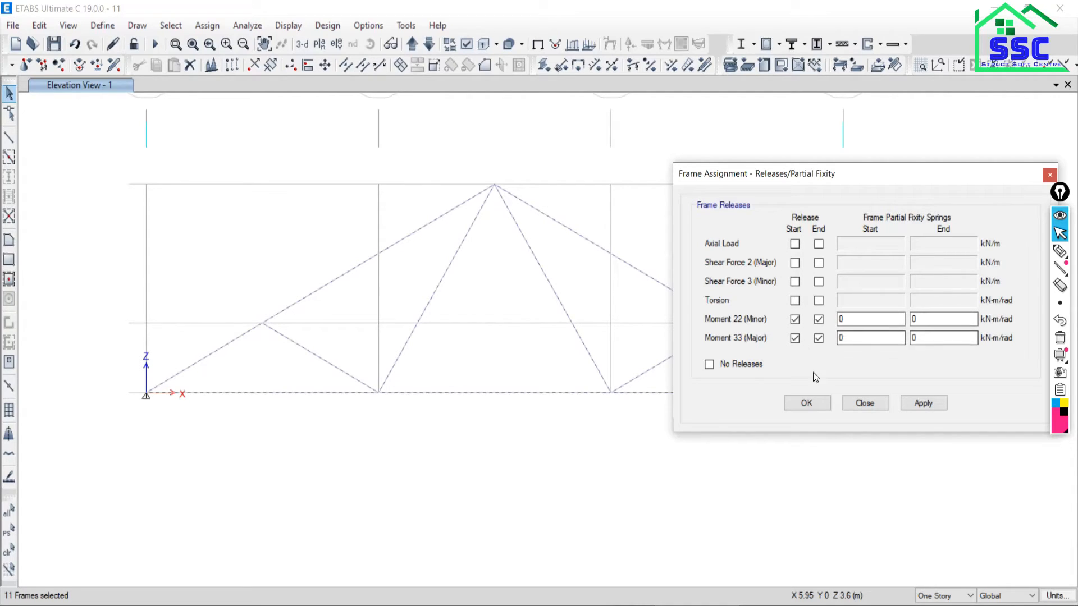
left_click(915, 404)
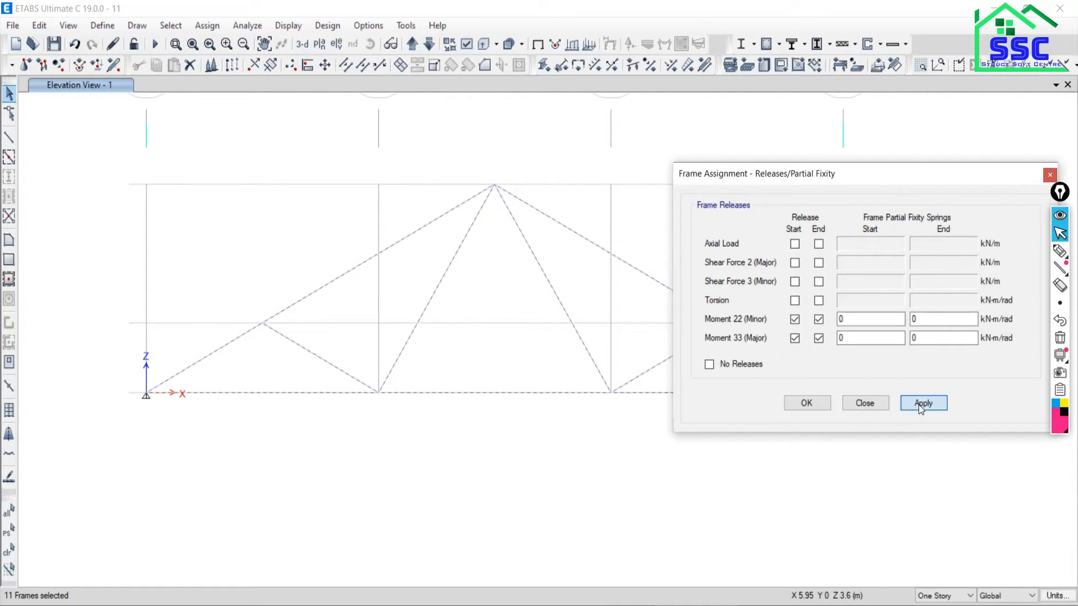
left_click(861, 405)
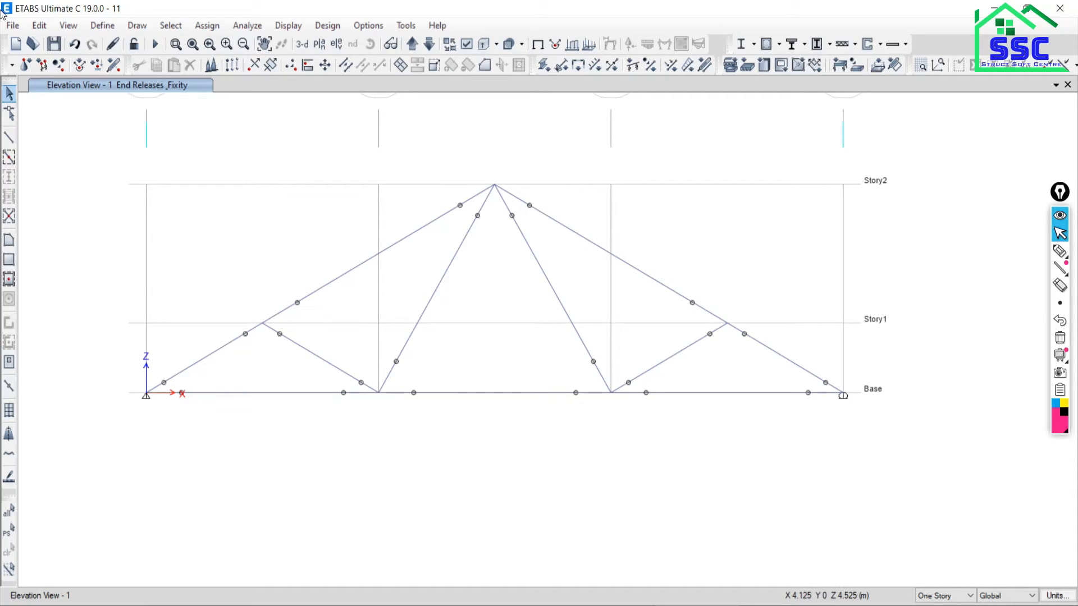
Run the analysis, dismiss its messages, and display the filled Live axial force diagram for frames without values at controlling stations
left_click(156, 45)
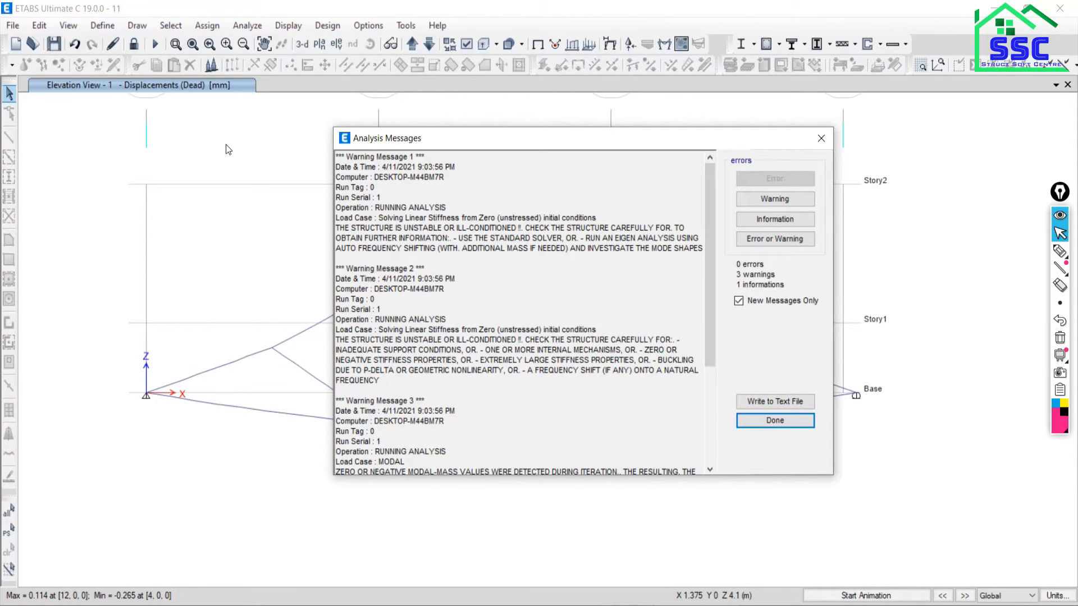
left_click(822, 143)
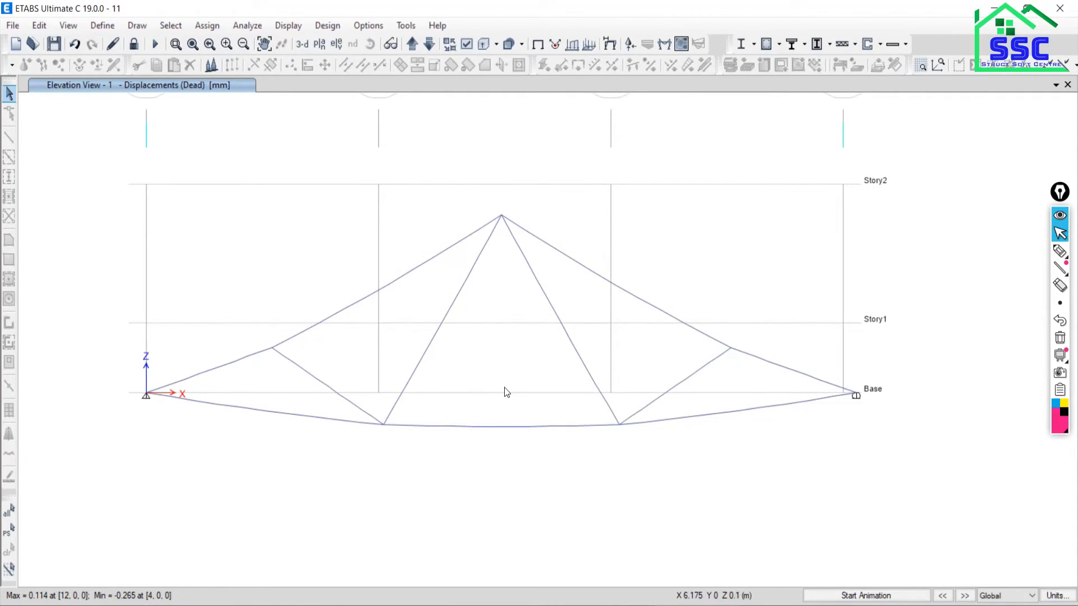
left_click(286, 27)
mouse_move(313, 112)
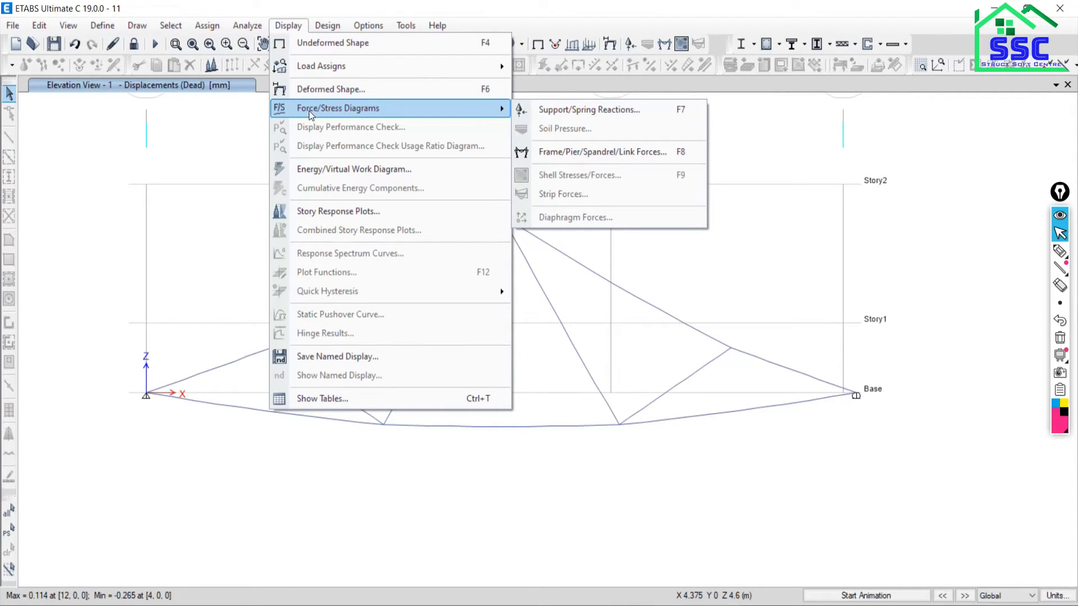
left_click(553, 154)
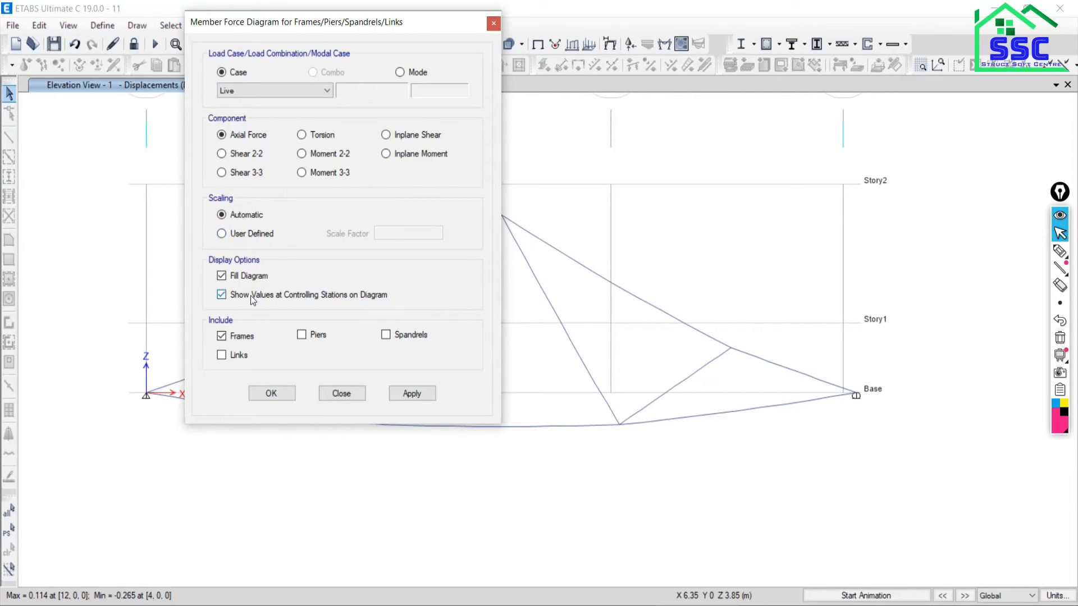
left_click(222, 295)
left_click(411, 395)
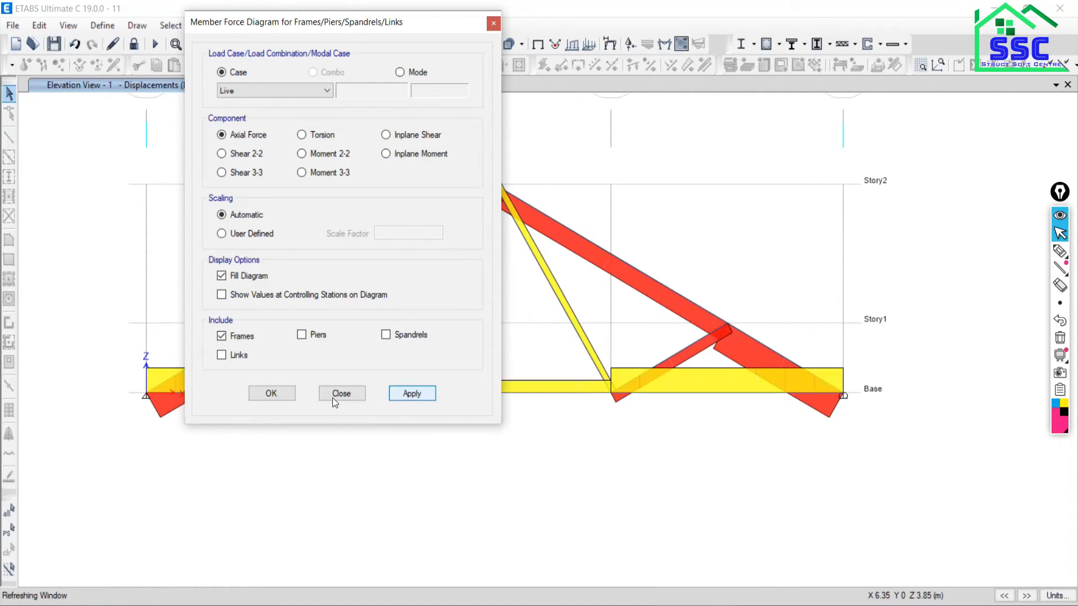
left_click(338, 395)
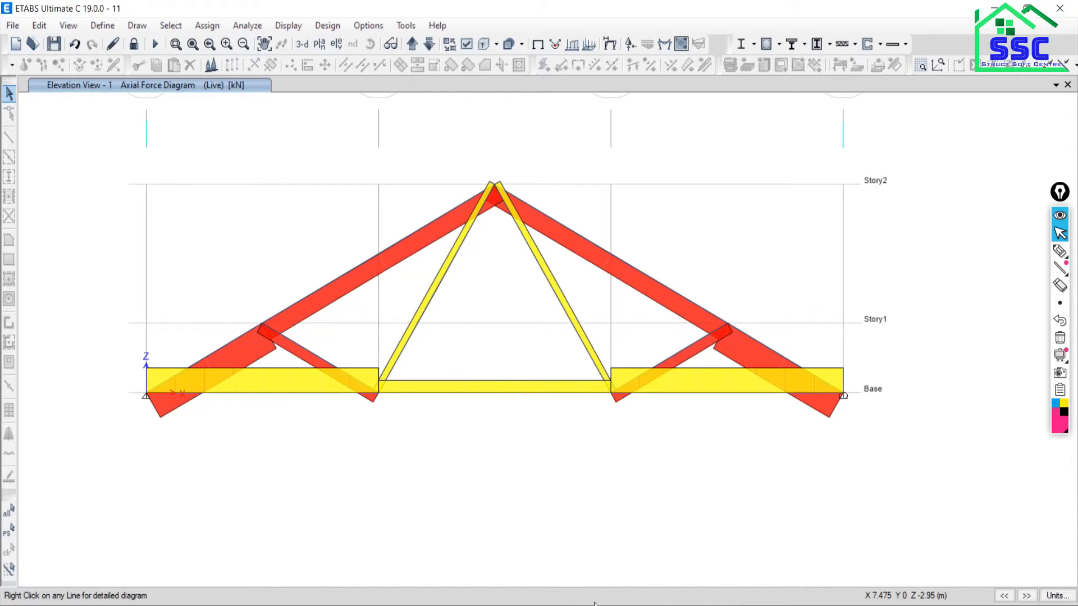
Open the left bottom chord member's detailed axial diagram, then switch to Word and compare it with the AB row of the forces table
left_click(281, 393)
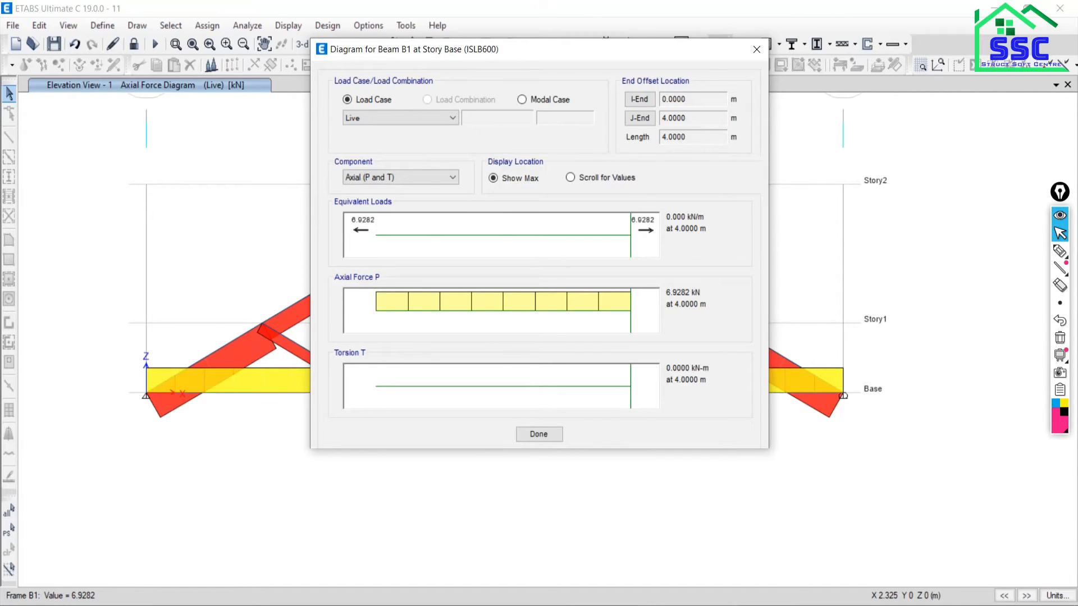
key("alt+Tab")
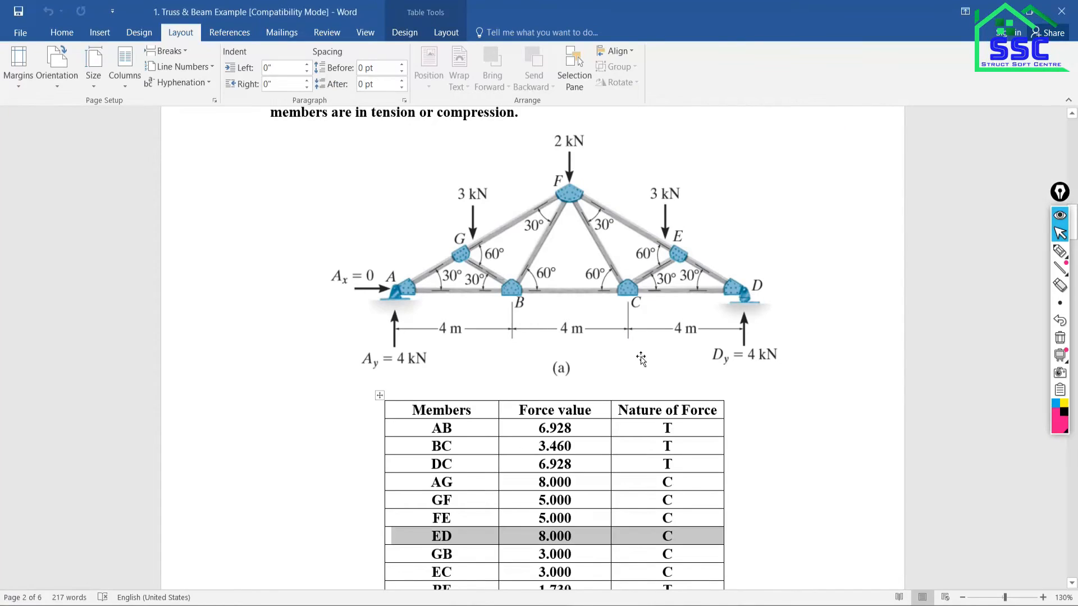
left_click(555, 429)
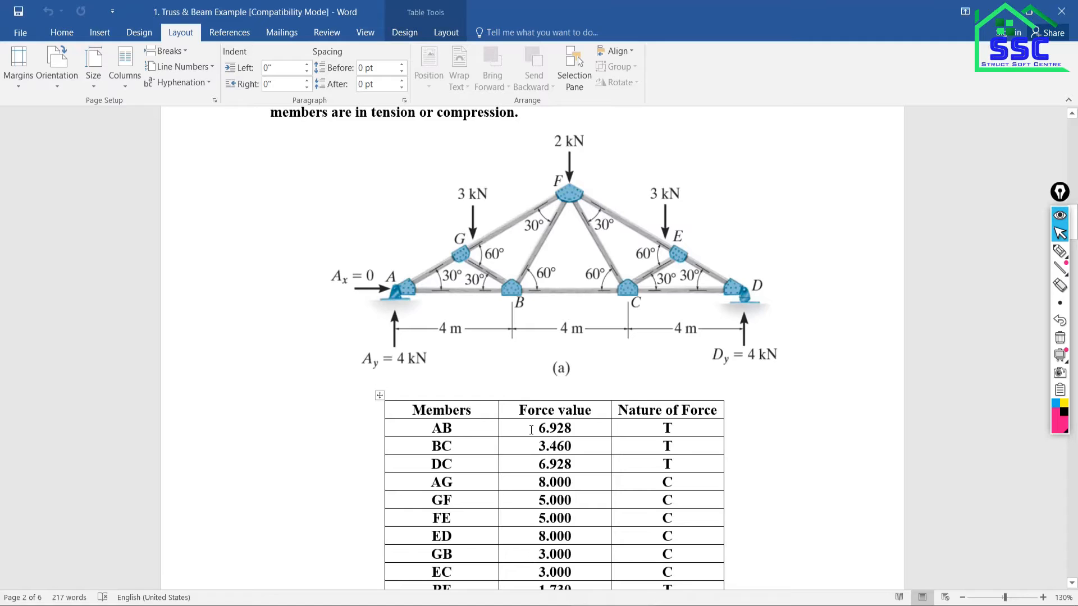
left_click_drag(531, 430, 680, 430)
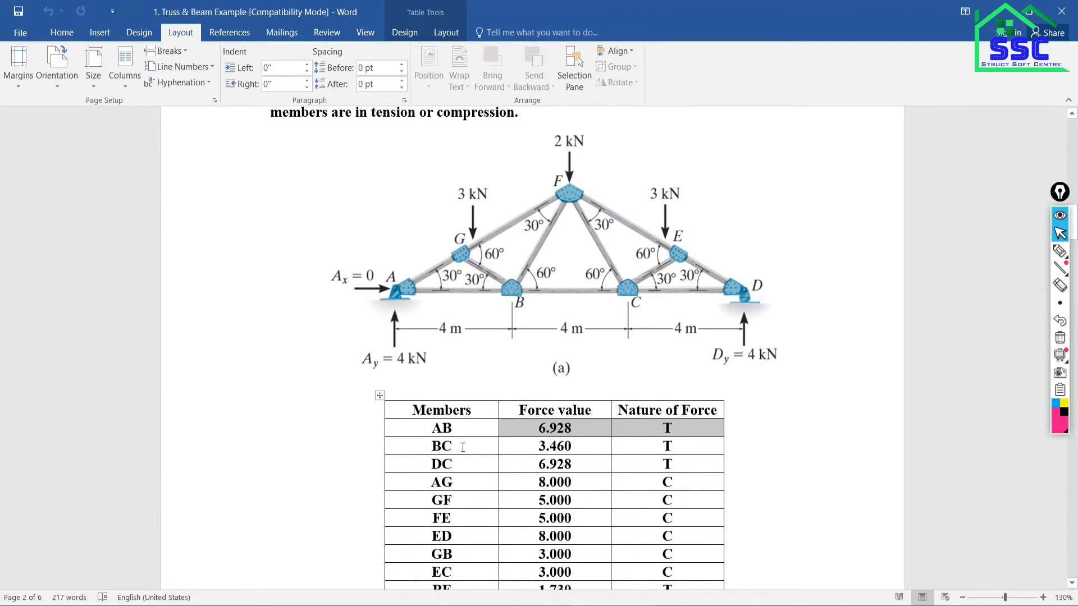
Highlight member BC's tabulated force, then return to ETABS and check the middle bottom chord member's detailed axial diagram
left_click_drag(462, 448, 584, 447)
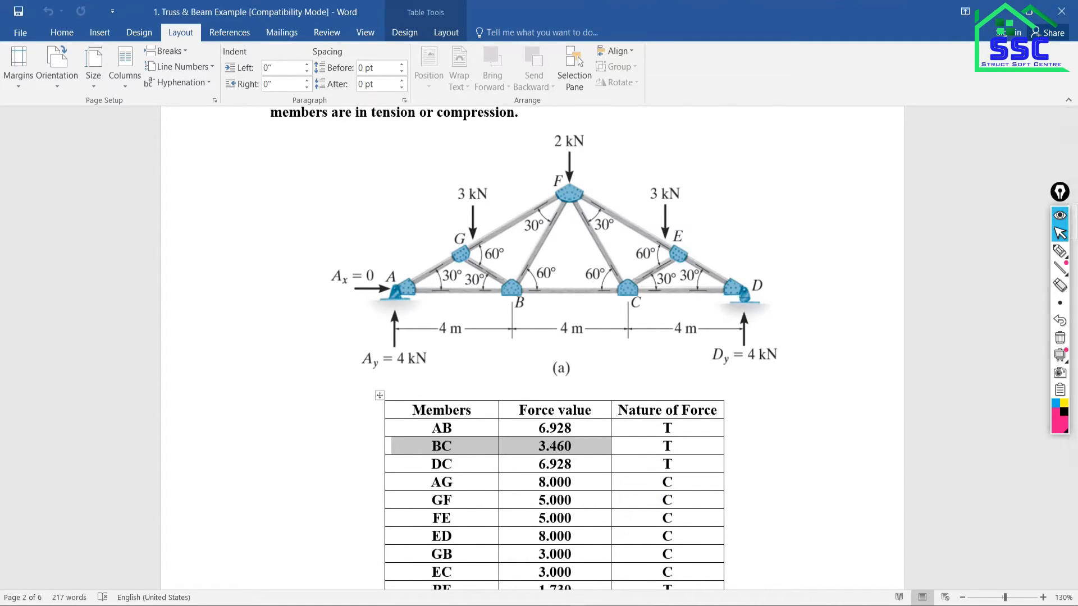
key("alt+Tab")
left_click(534, 432)
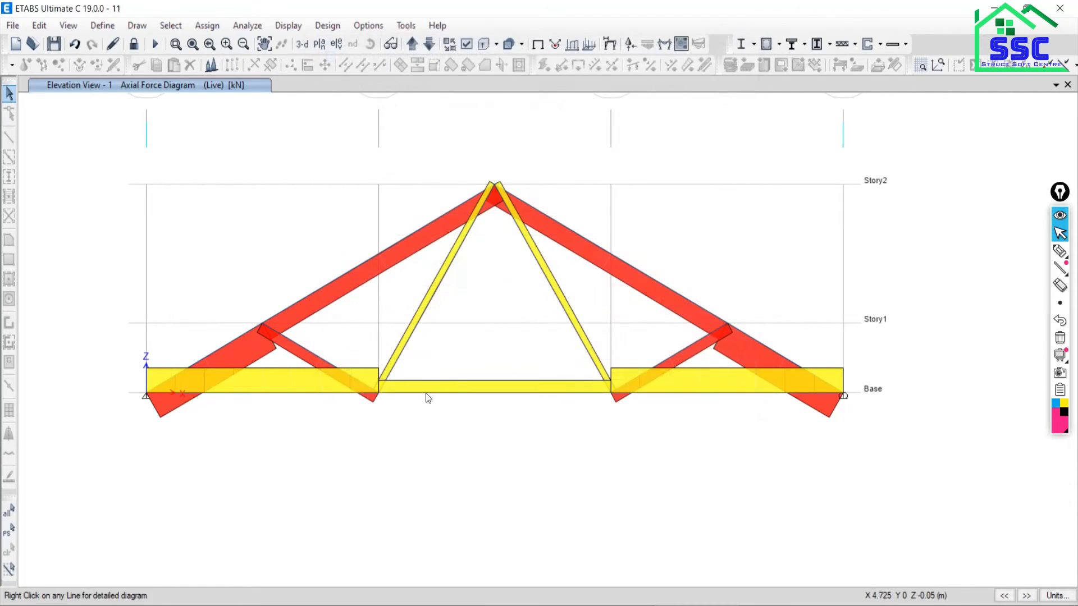
left_click(453, 394)
right_click(454, 394)
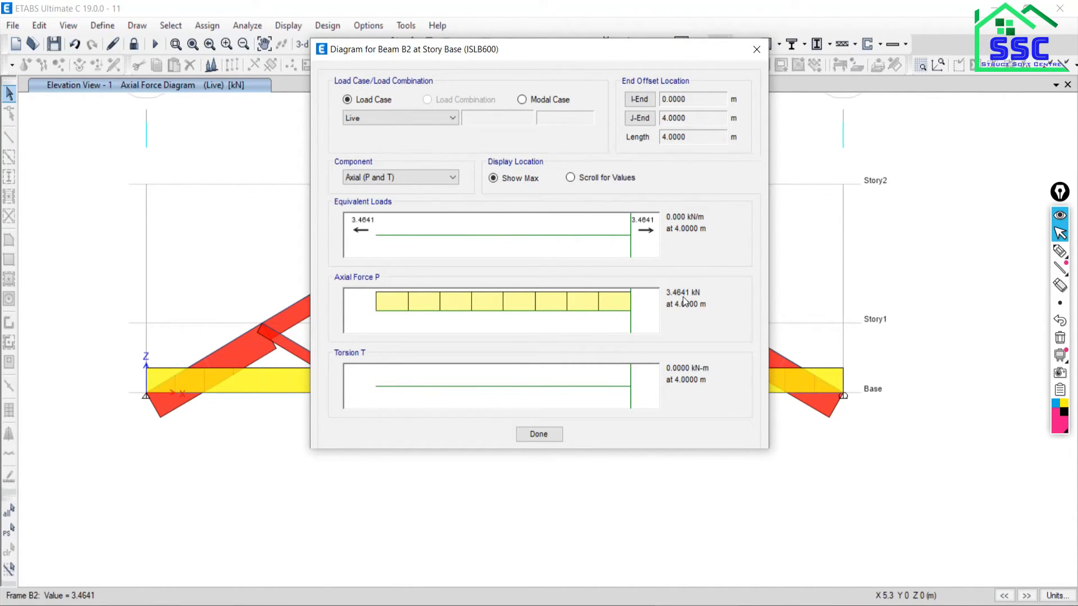
left_click(533, 433)
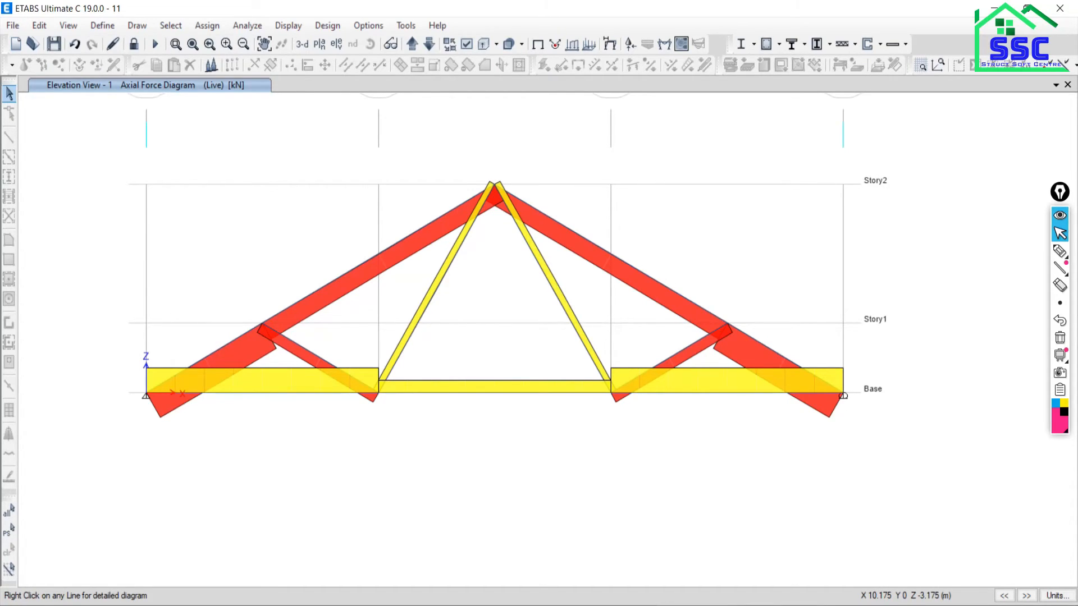
Mark member AG's force in the Word table and compare it with the lower left rafter's detailed axial diagram in ETABS
key("alt+Tab")
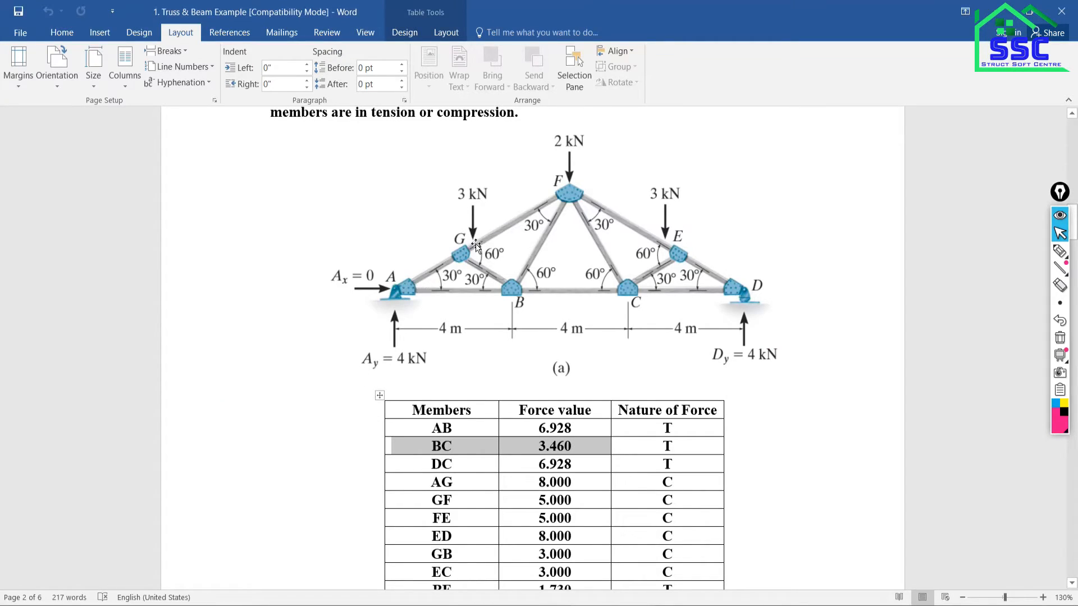
left_click_drag(537, 483, 674, 486)
left_click(557, 481)
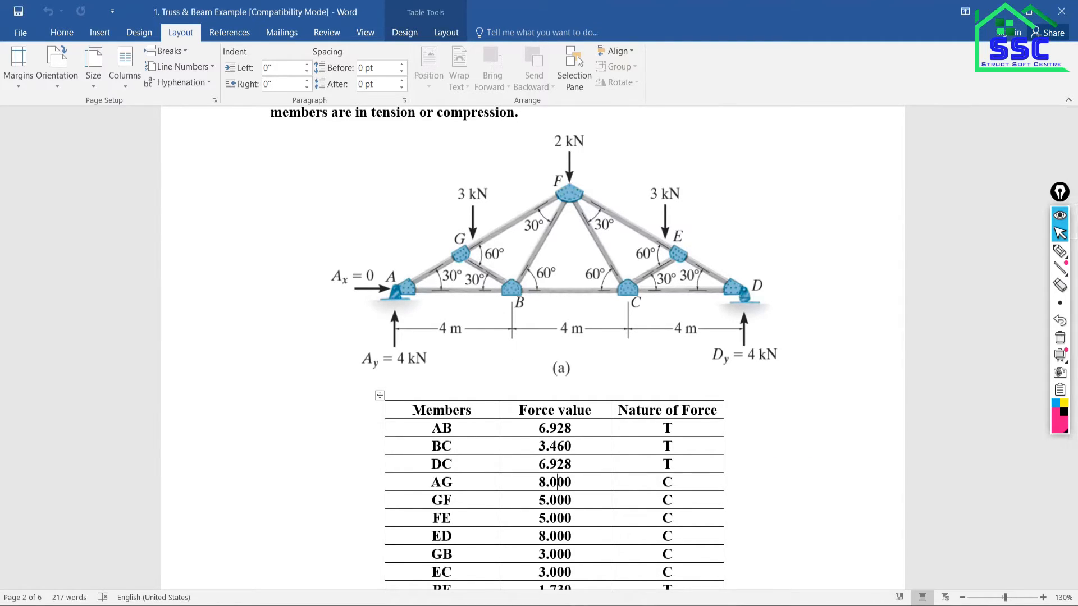
key("alt+Tab")
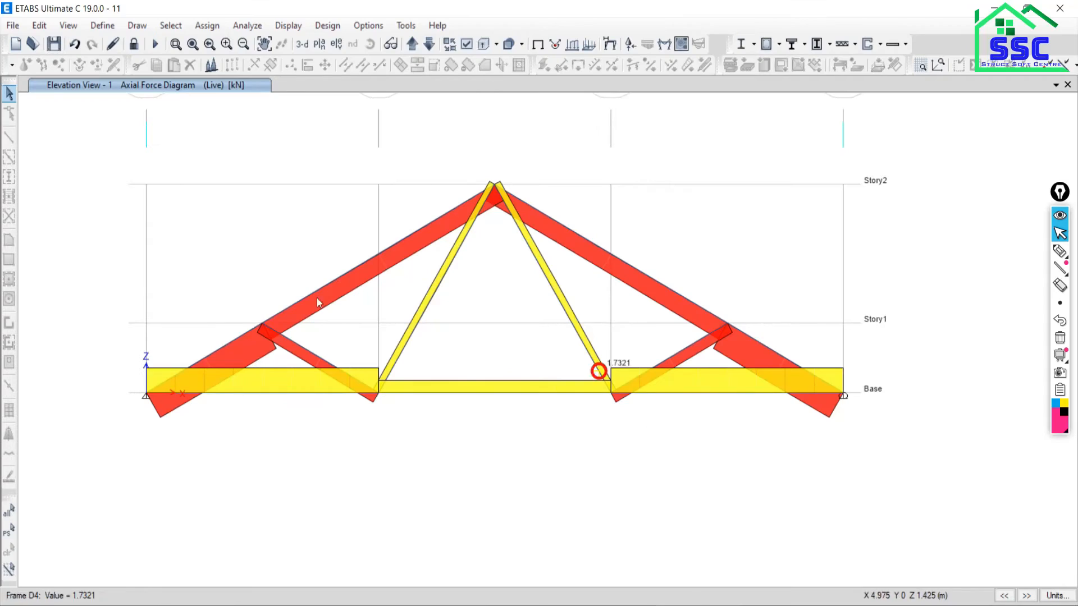
right_click(220, 349)
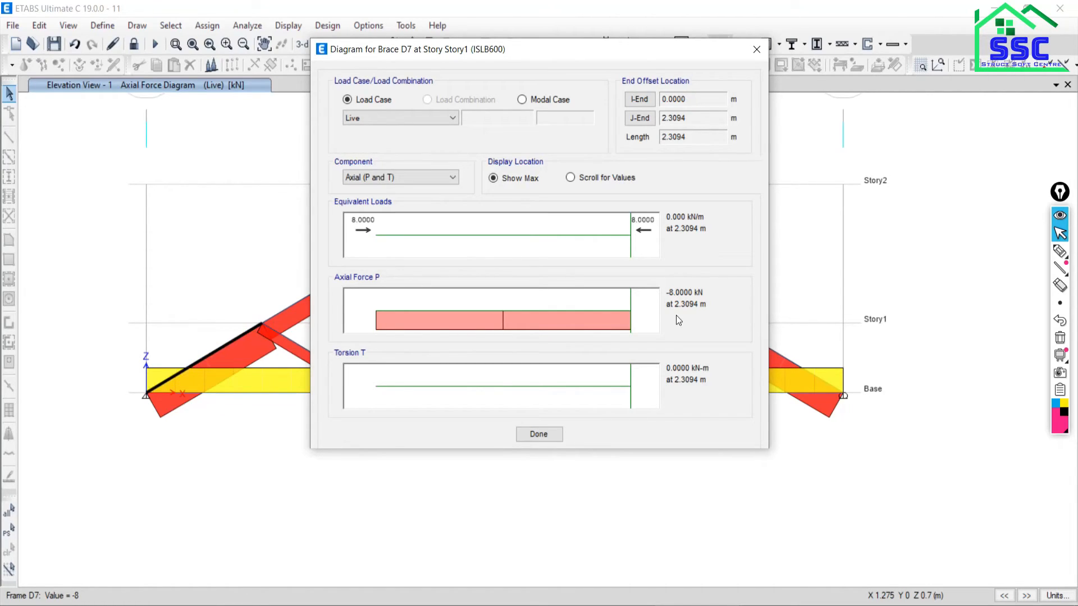
left_click(553, 436)
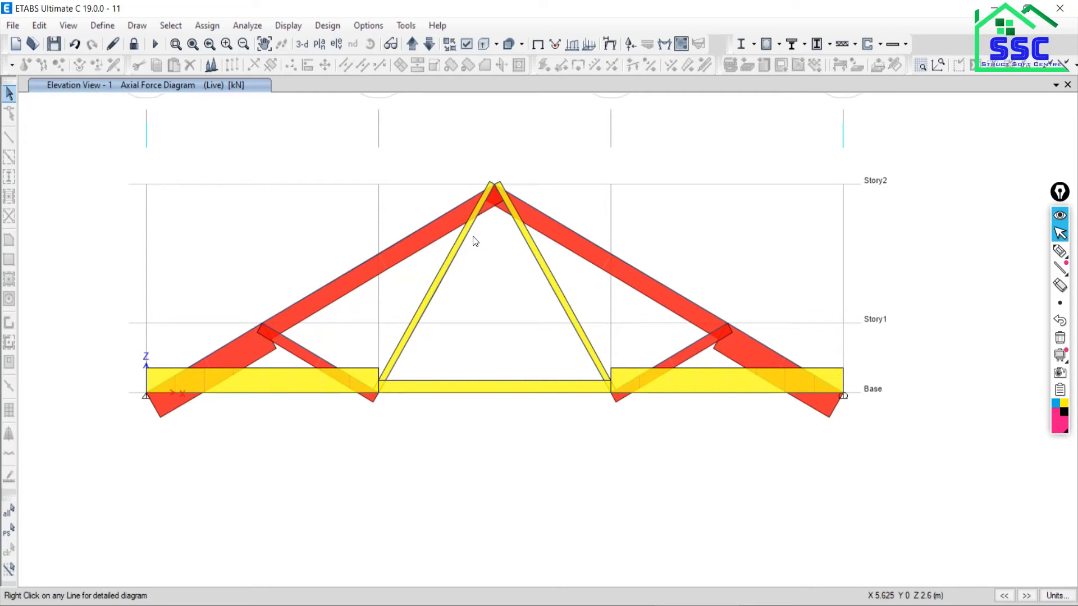
Look up member BF's force in the Word table and compare it with the left inner web's detailed axial diagram in ETABS
key("alt+Tab")
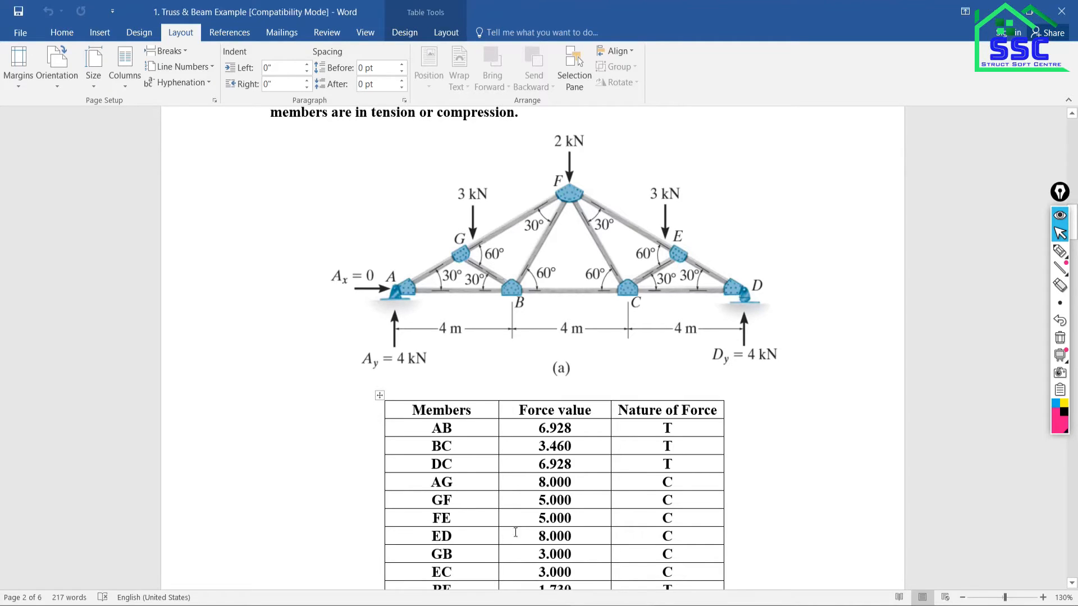
scroll(516, 533, "down", 2)
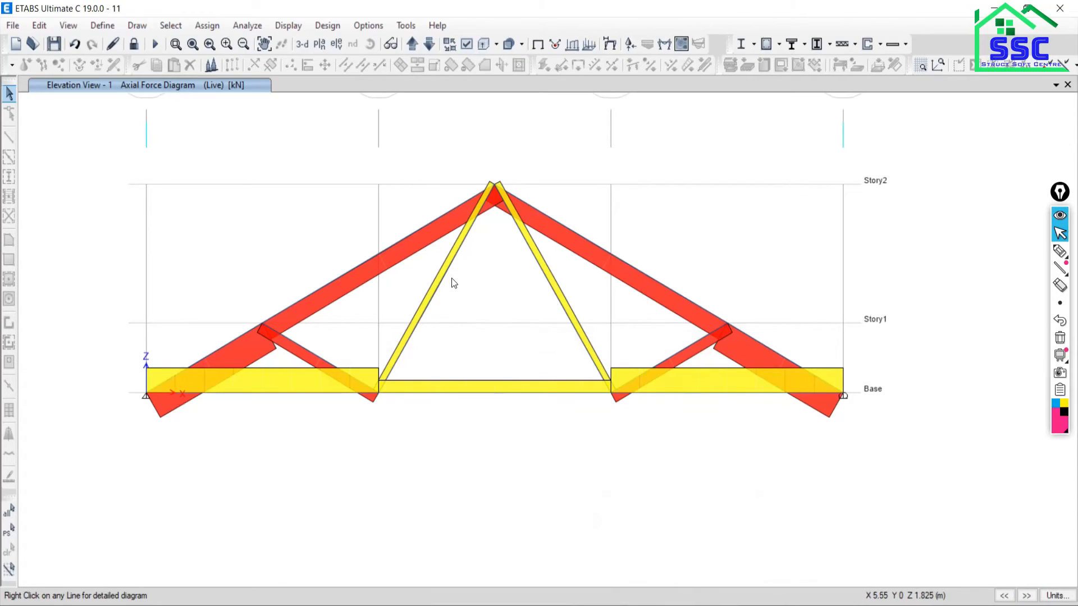
right_click(443, 278)
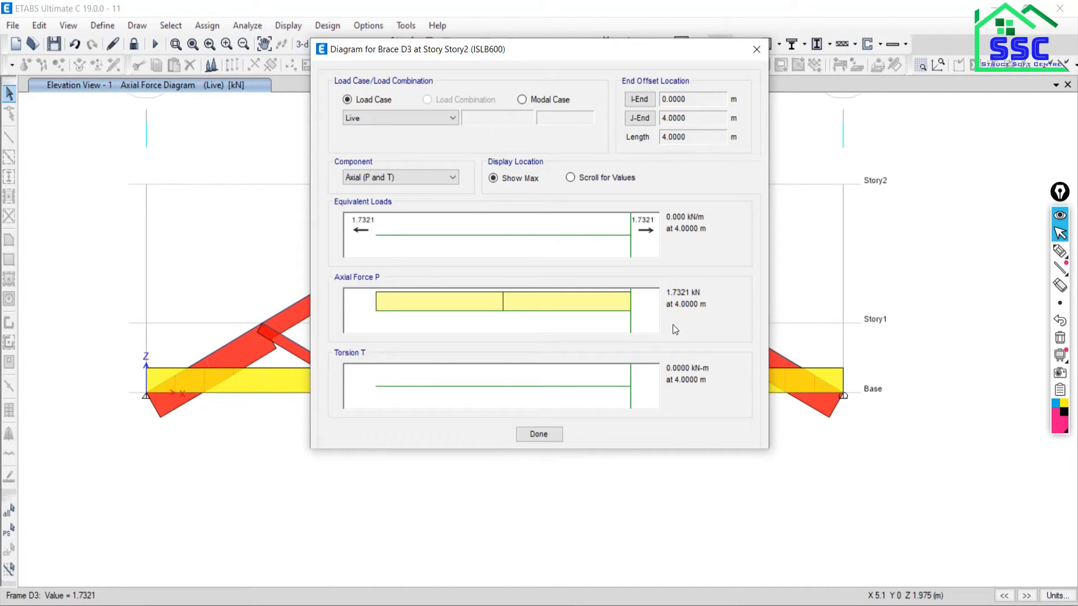
left_click(537, 434)
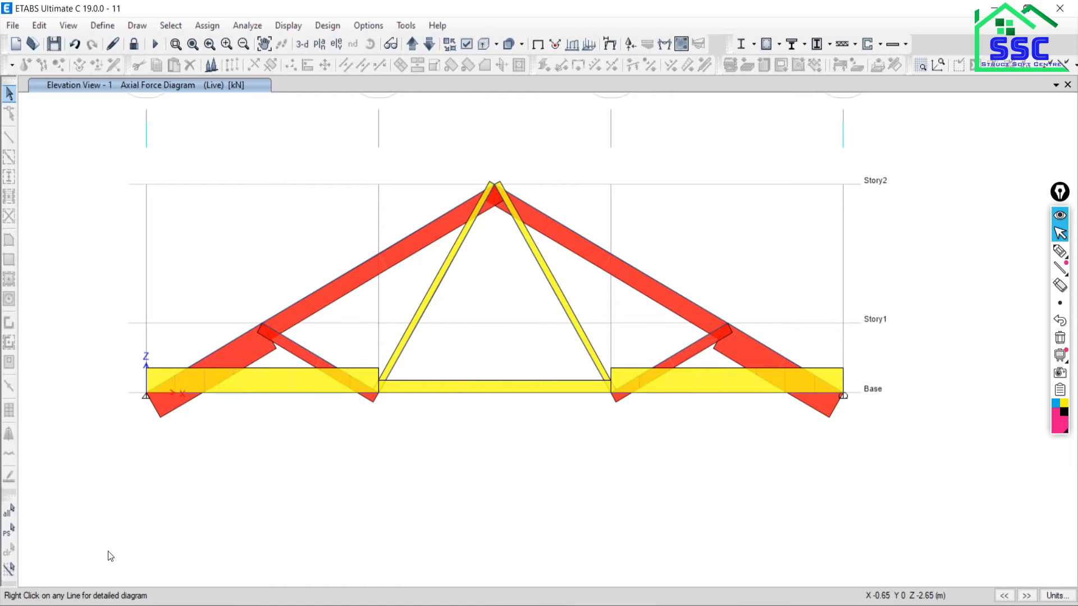
Switch to the Word document and review the further truss examples, ending at problem 1.2
left_click(111, 605)
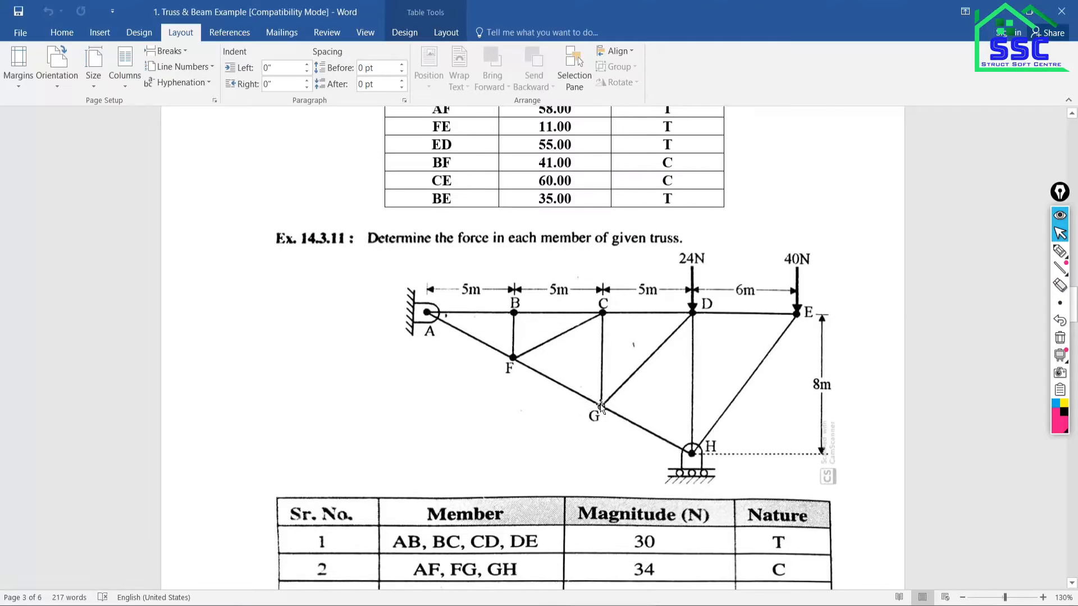
scroll(621, 409, "up", 3)
scroll(618, 403, "down", 2)
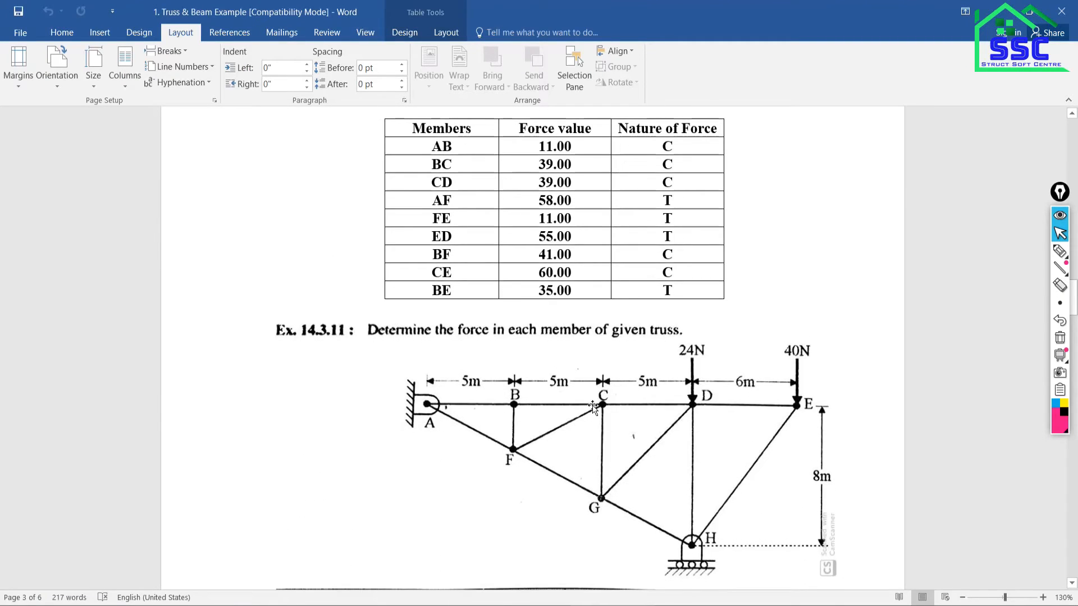
scroll(618, 403, "up", 10)
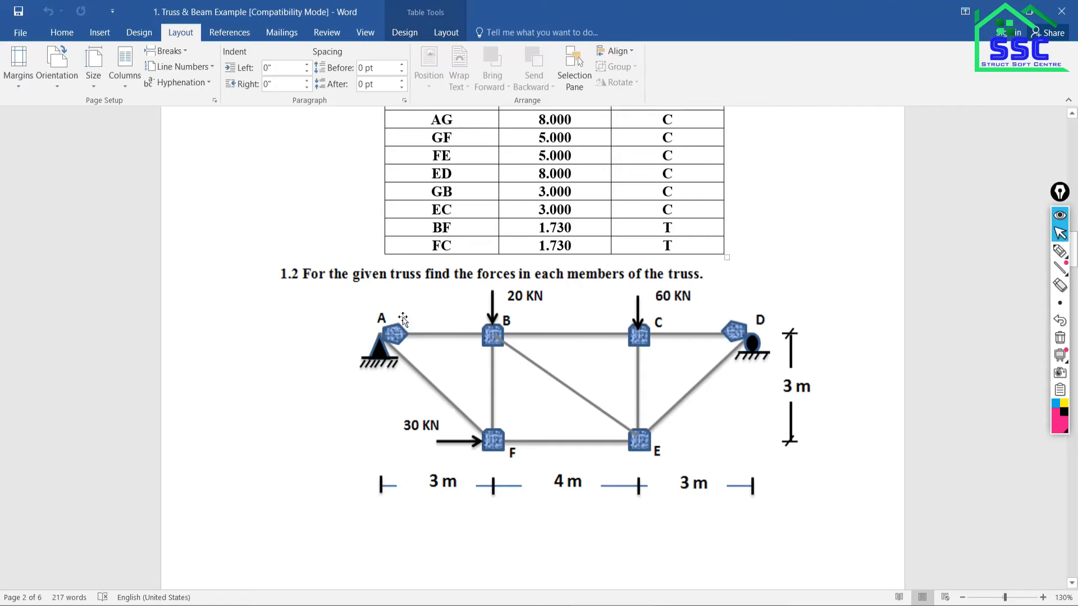
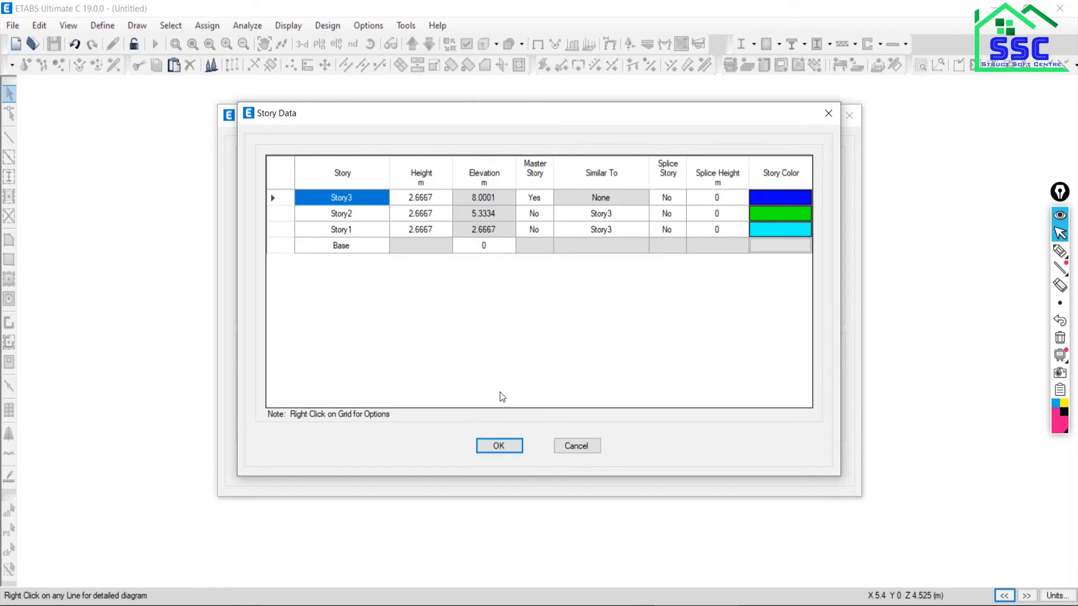
Accept the custom story data, create the grid-only model, and close the 3-D view so the plan view fills the workspace
left_click(498, 445)
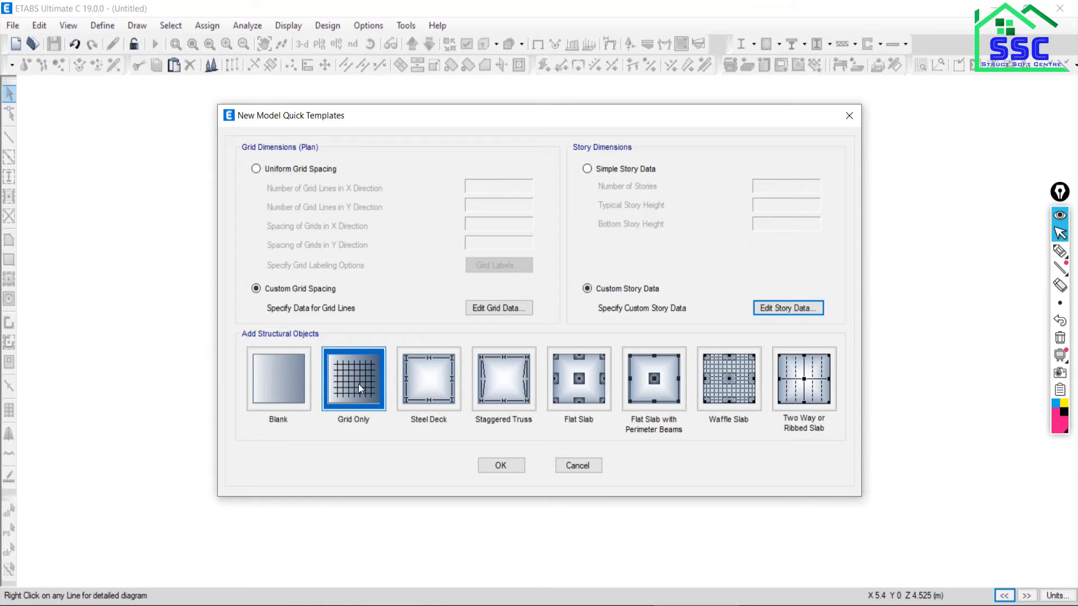
left_click(499, 467)
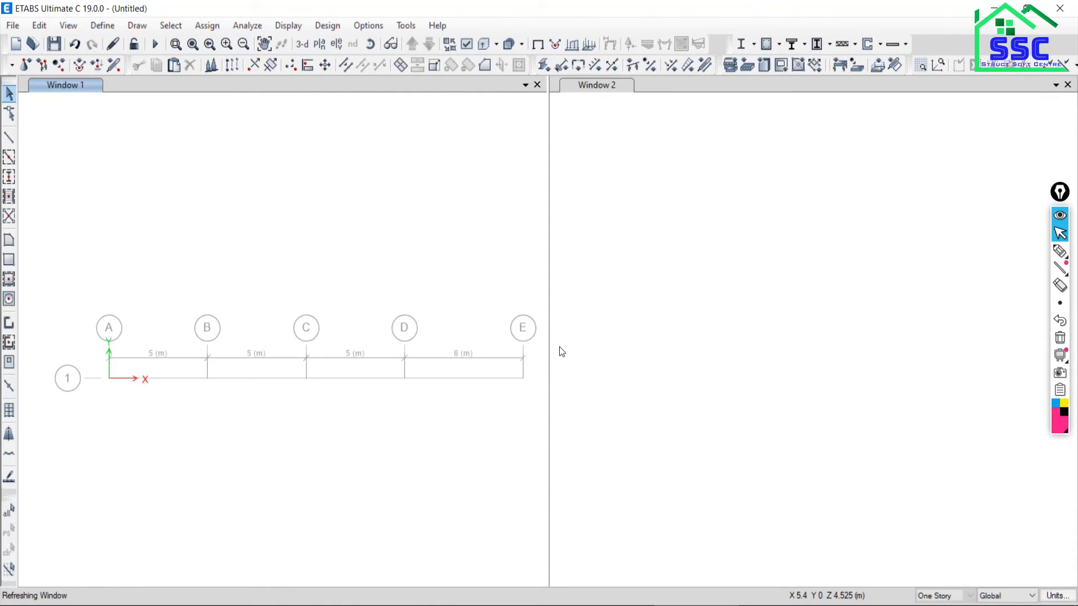
left_click_drag(549, 292, 813, 284)
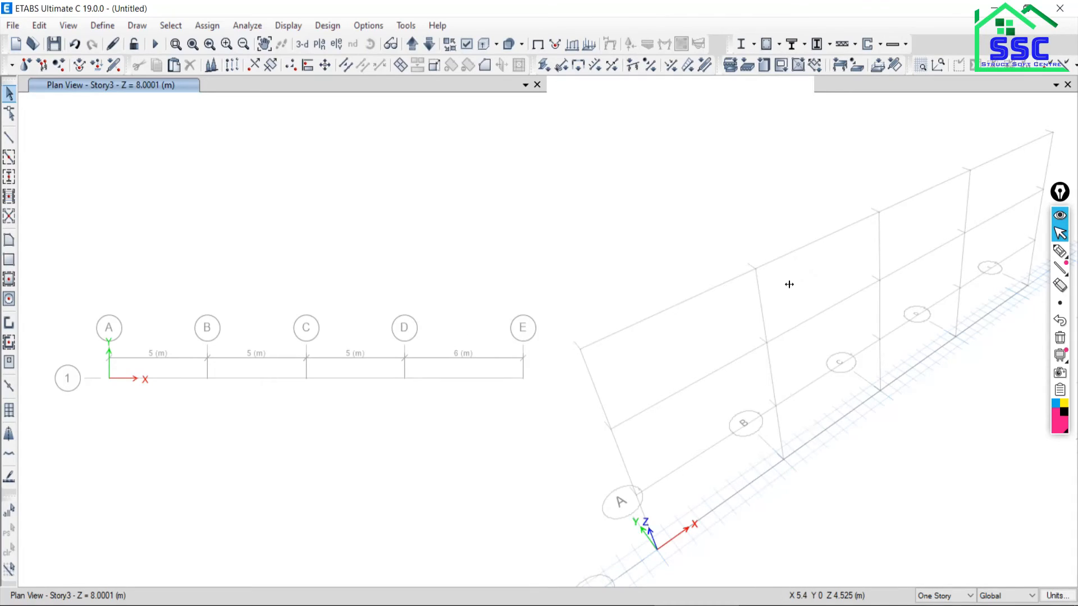
left_click(972, 289)
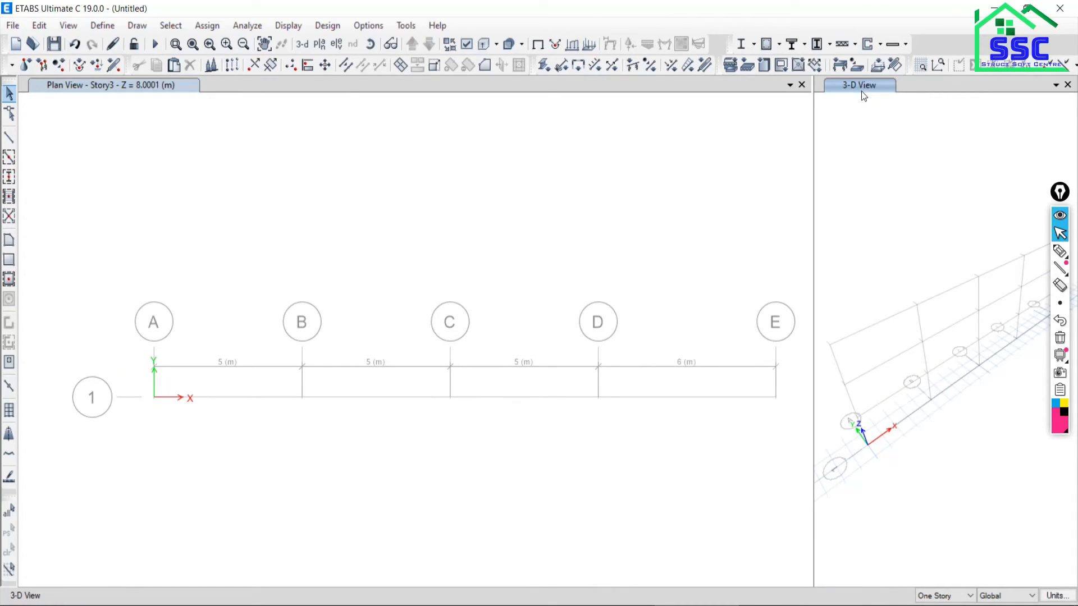
left_click(1068, 85)
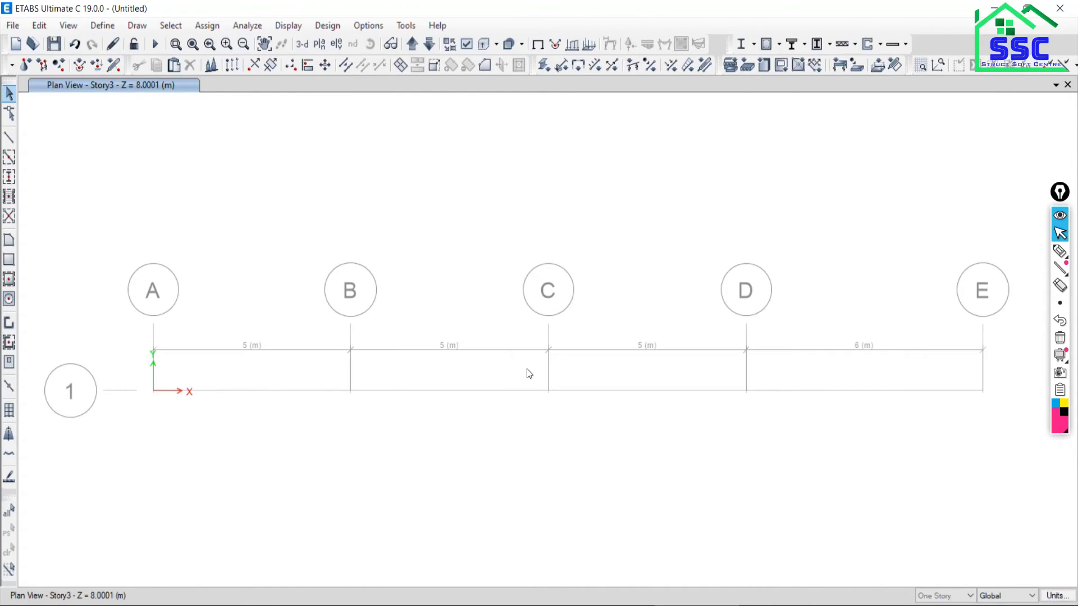
Display the elevation view along grid line 1
left_click(337, 46)
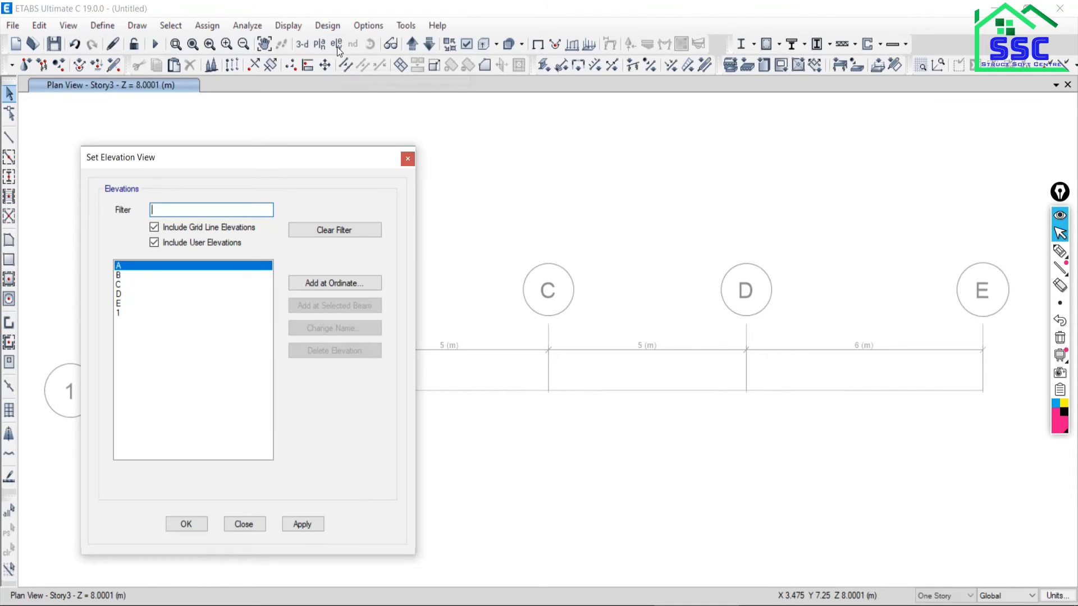
left_click(136, 312)
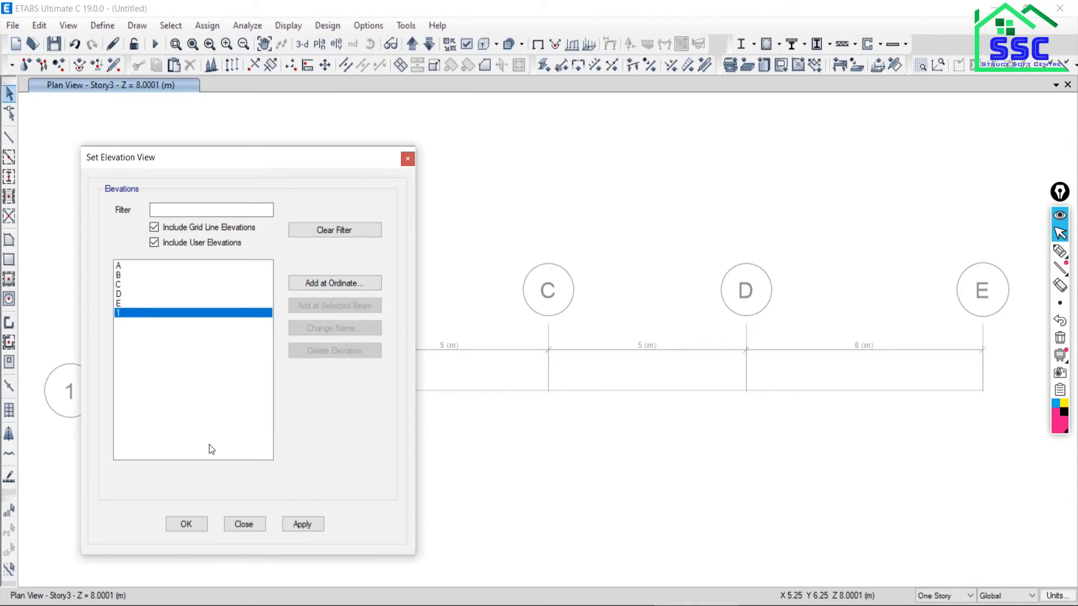
left_click(287, 526)
left_click(256, 524)
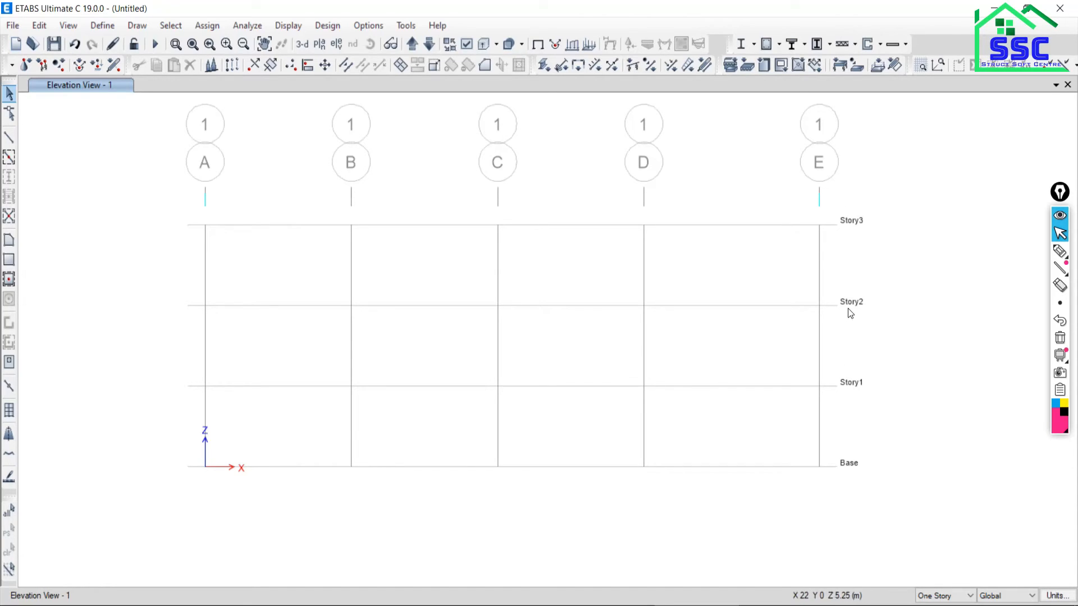
Check Ex. 14.3.11 in the Word document, then in ETABS draw frame members from E at Story3 to D at Base and up to A at Story3
left_click(612, 605)
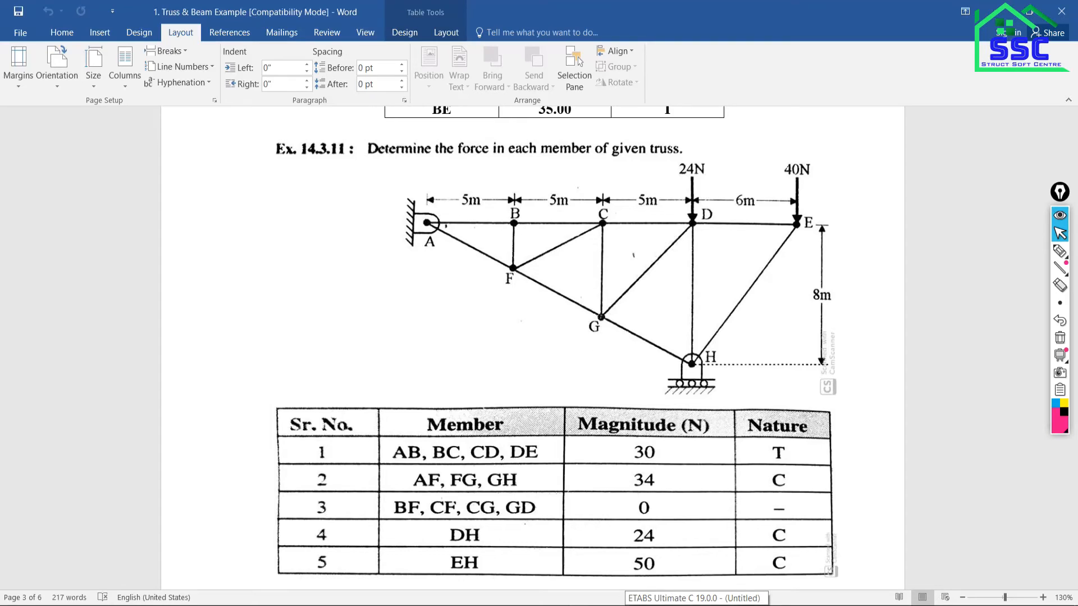
left_click(696, 605)
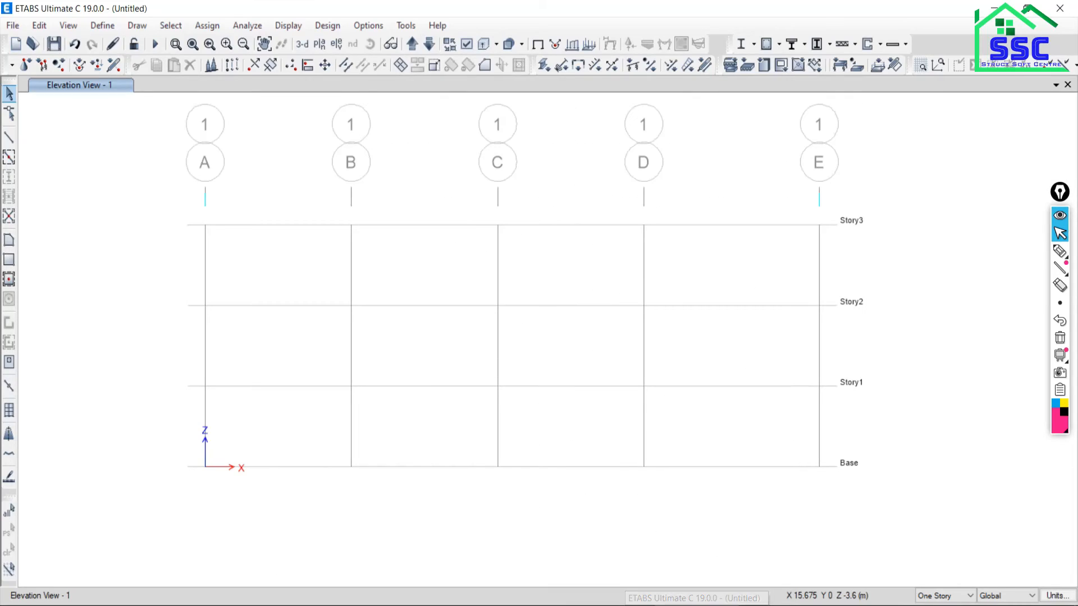
left_click(9, 138)
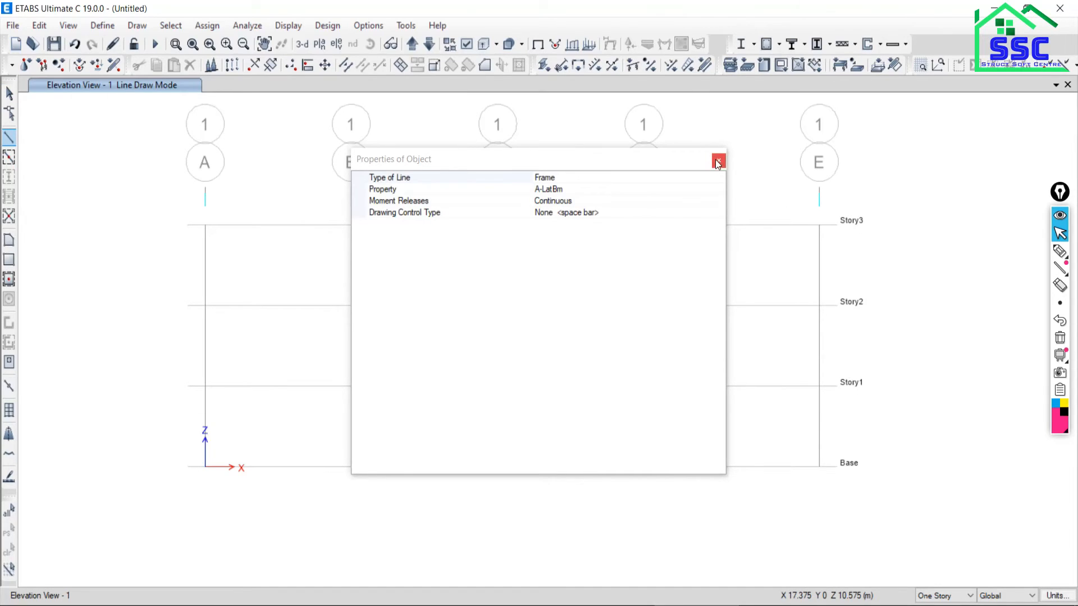
left_click(718, 161)
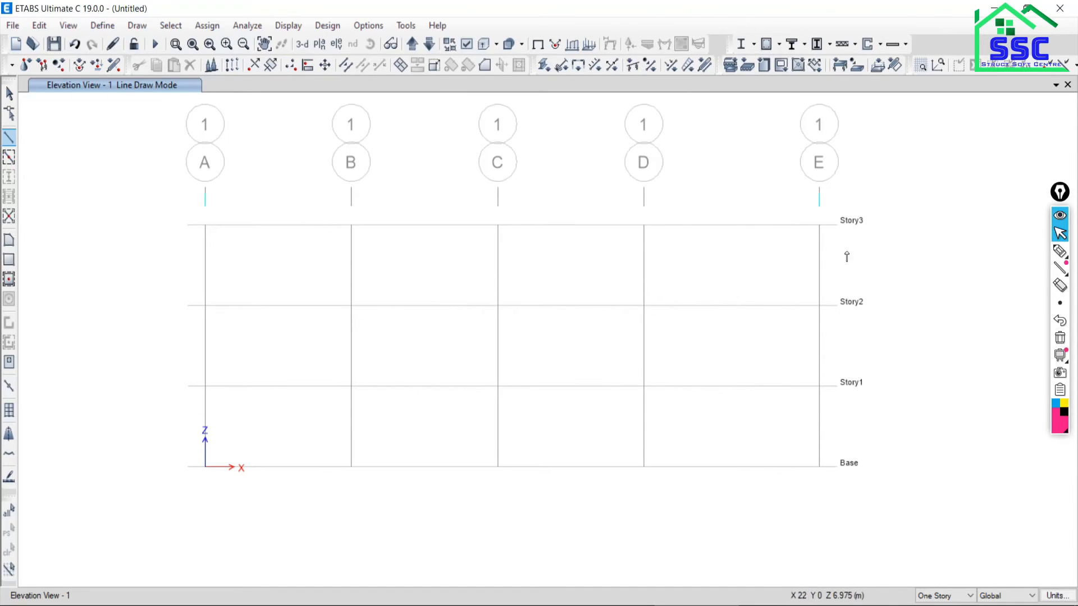
left_click(819, 226)
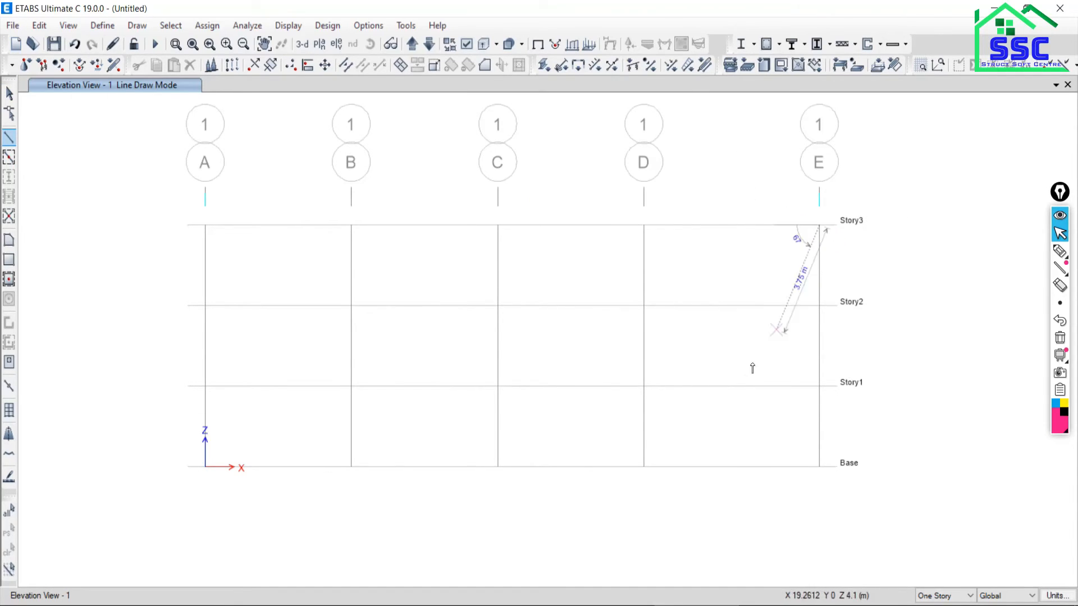
left_click(644, 468)
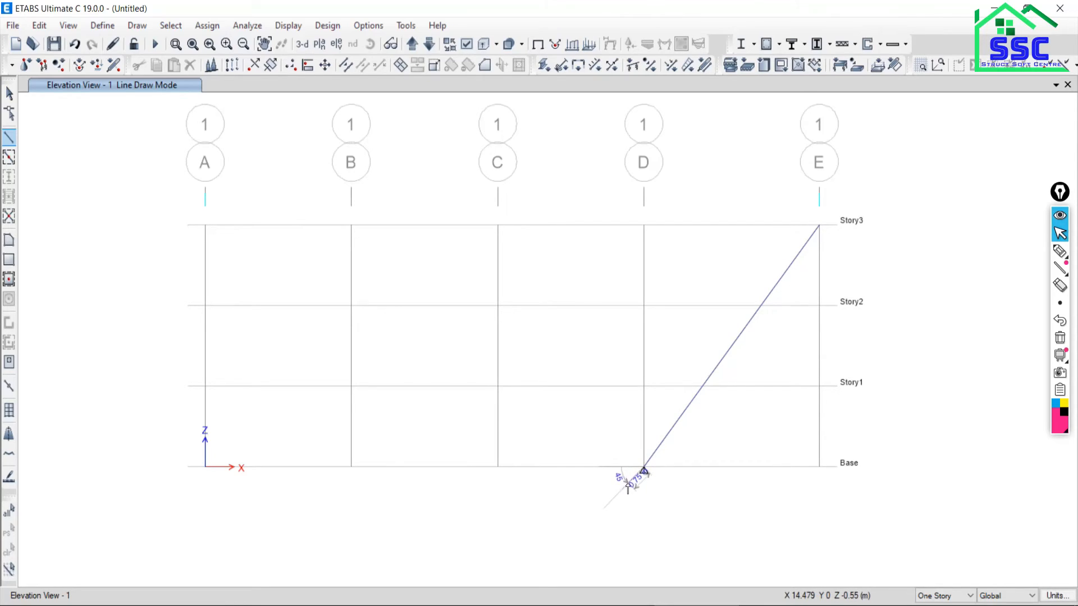
left_click(205, 225)
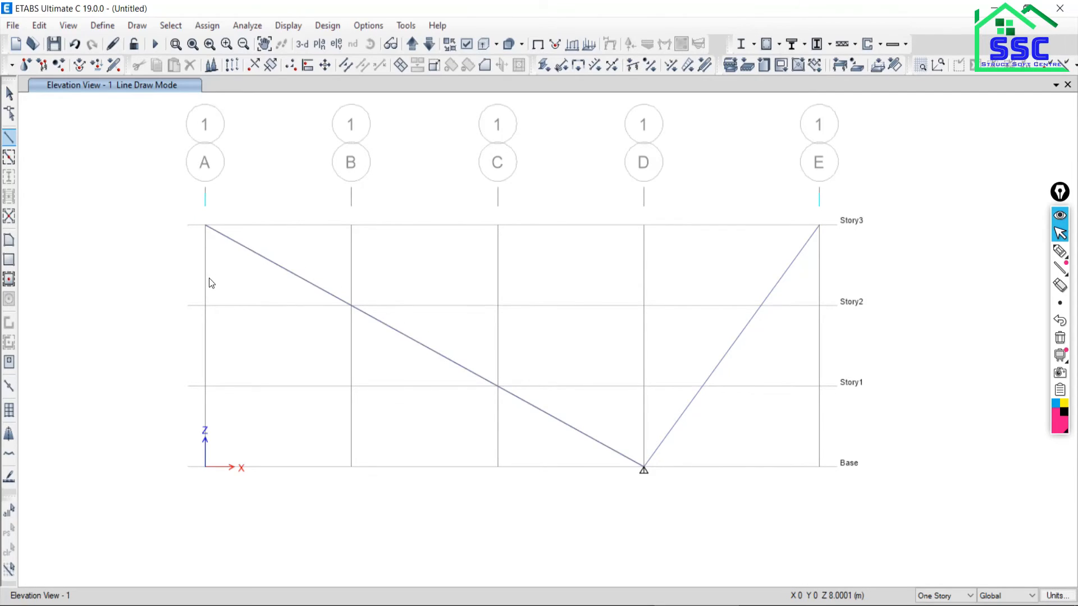
Draw the truss's top chord along Story3 from grid A through B, C and D to E, and end line drawing
left_click(351, 225)
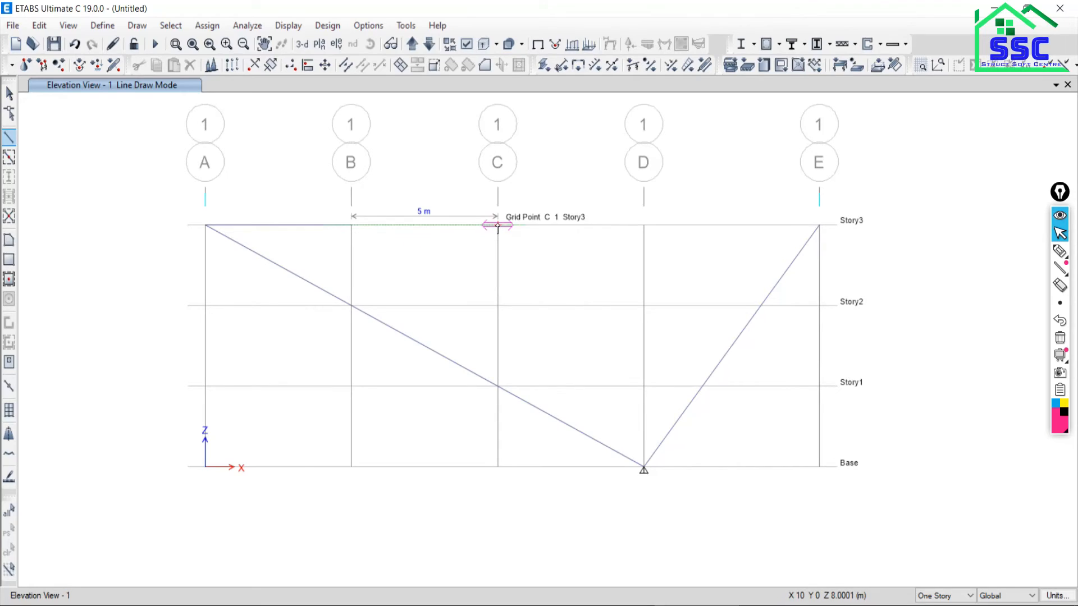
left_click(497, 225)
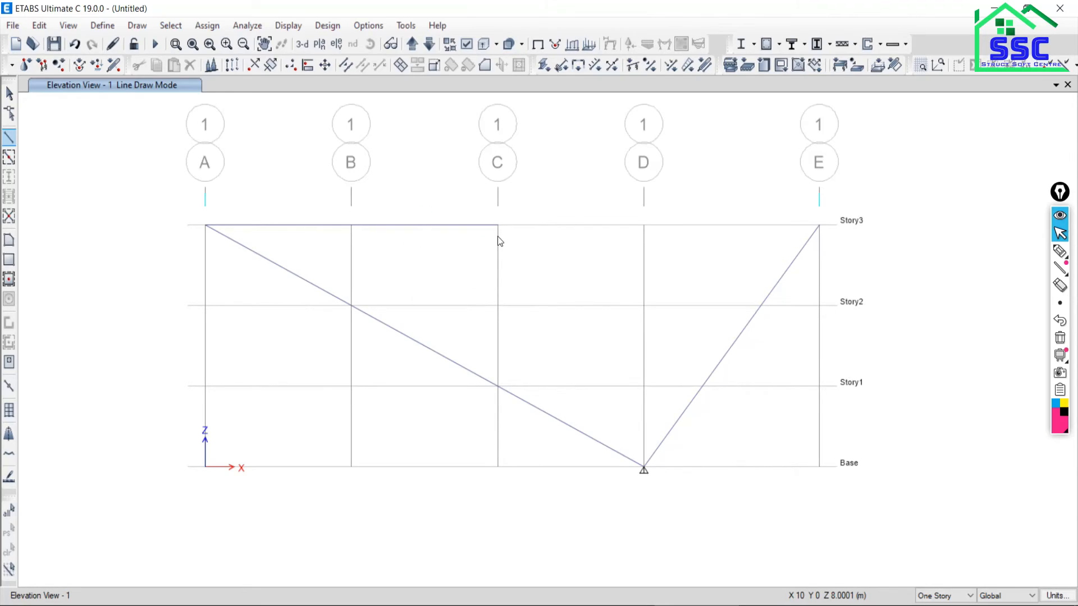
left_click(644, 225)
left_click(819, 225)
left_click(9, 93)
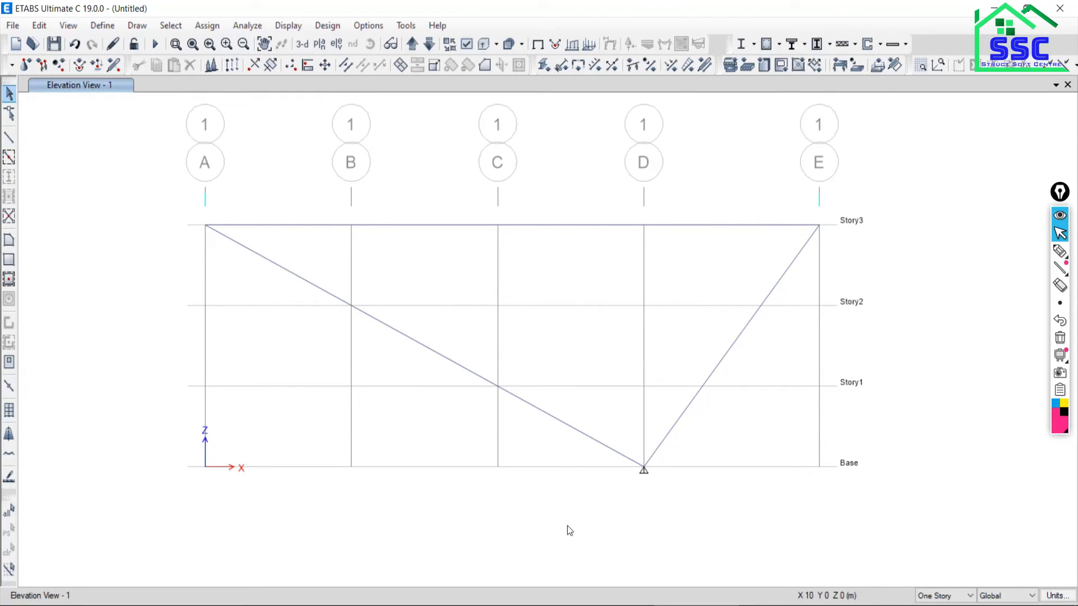
Consult the Word truss figure, then draw vertical frame members in ETABS at grid B from Story3 to Story2 and grid C from Story3 to Story1
key("alt+Tab")
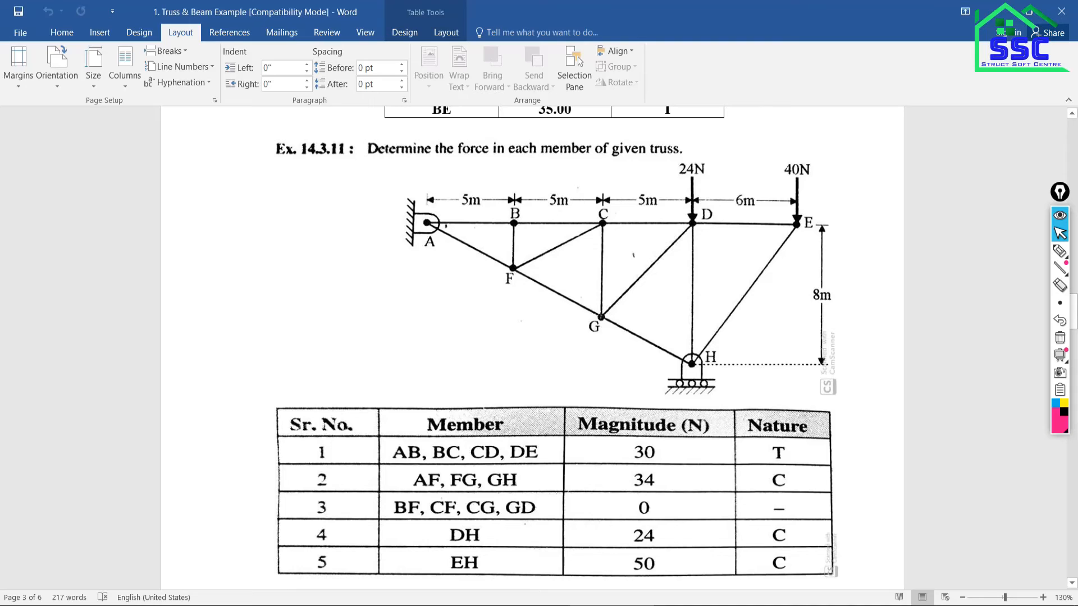
key("alt+Tab")
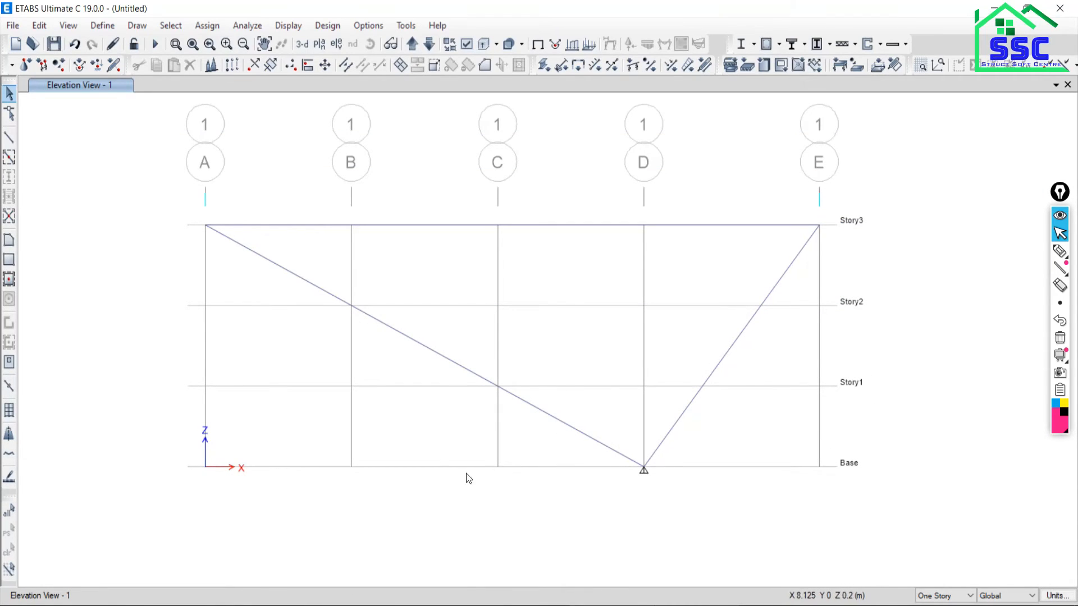
left_click(9, 137)
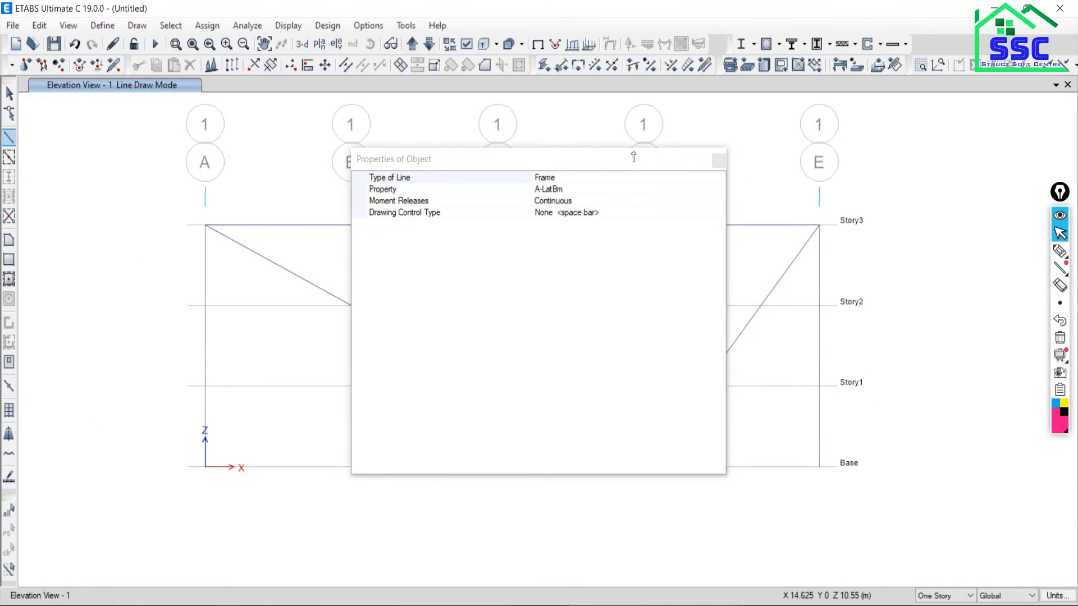
left_click(719, 160)
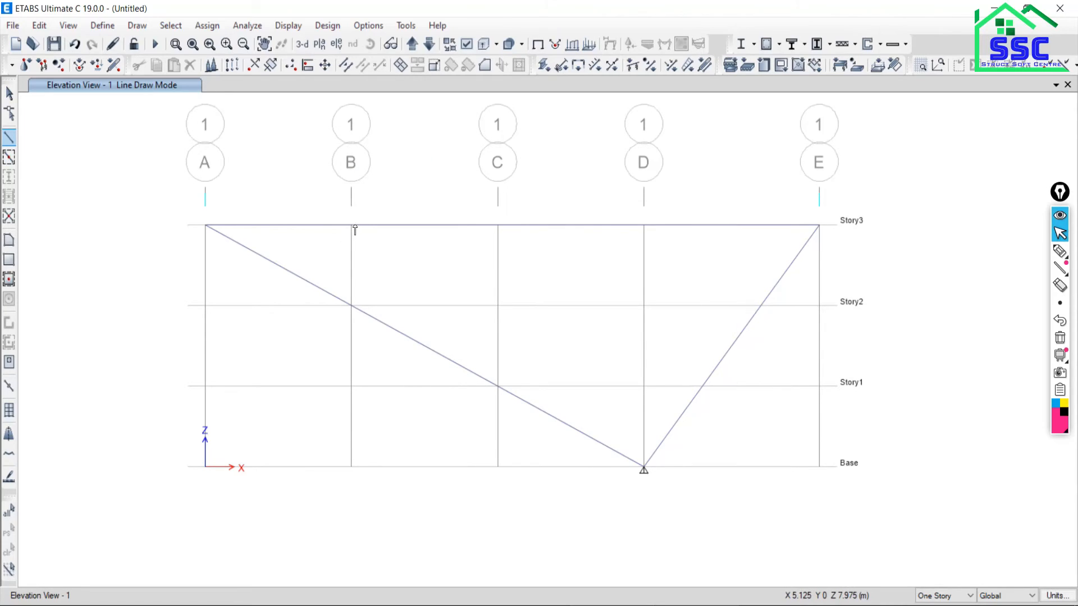
left_click(351, 227)
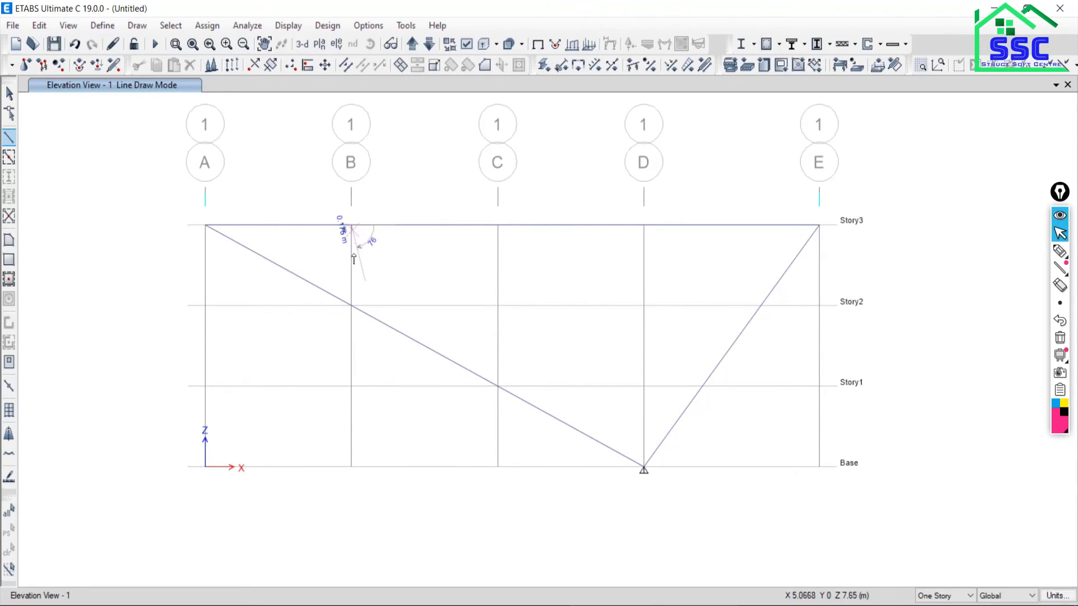
double_click(351, 306)
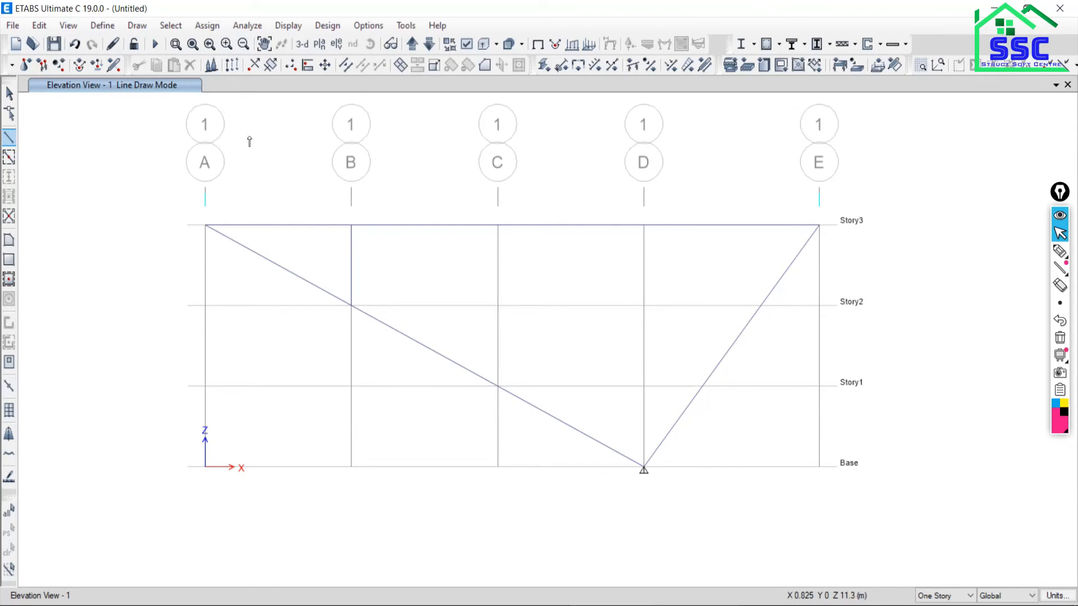
left_click(497, 225)
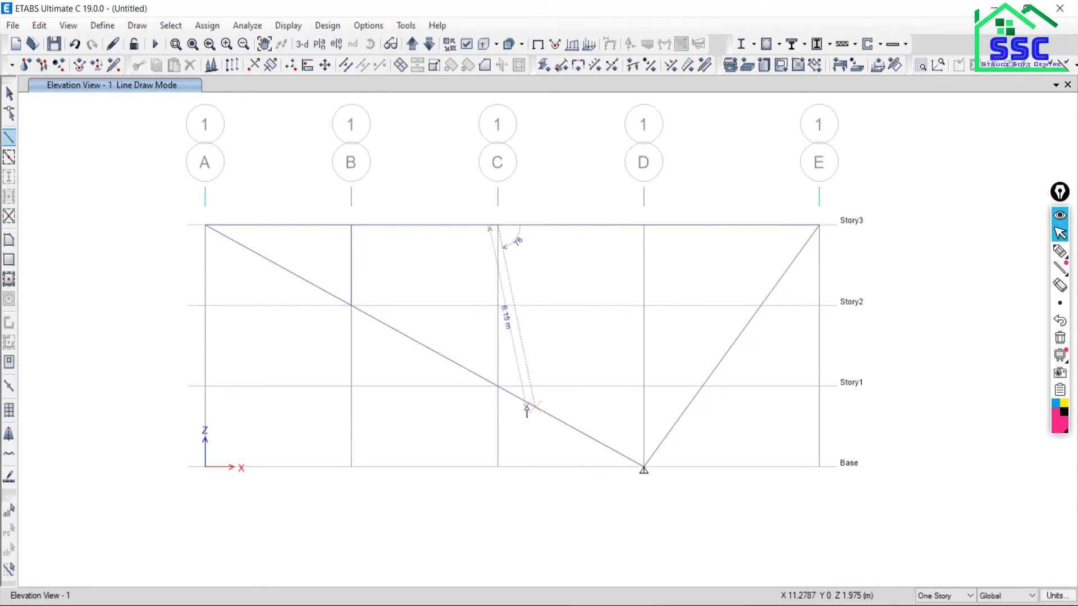
left_click(497, 386)
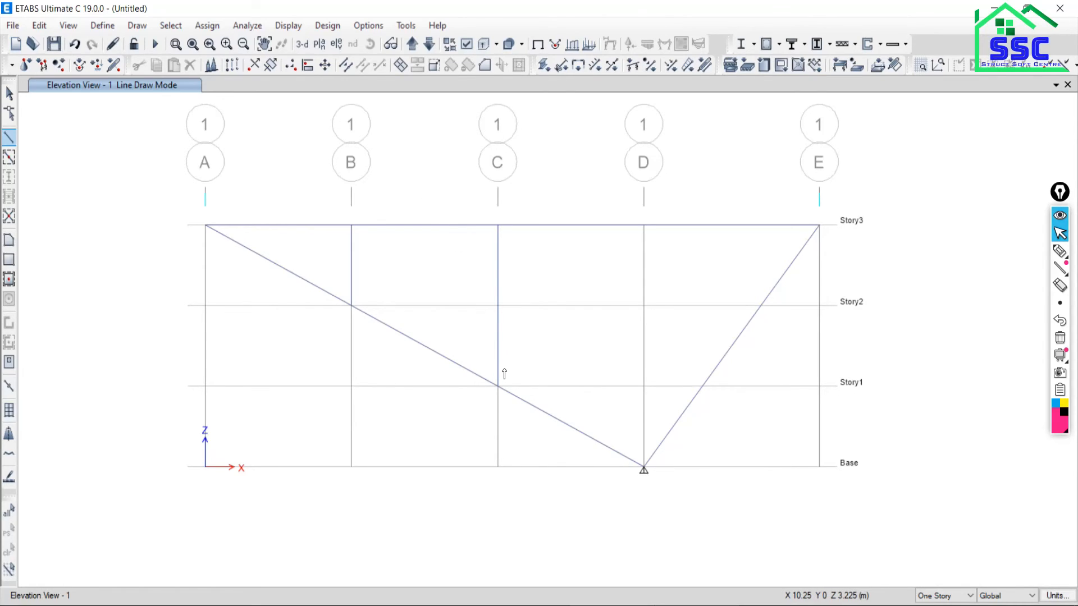
Check member DH in the Word figure, then draw the vertical frame member in ETABS at grid D from Story3 to Base
key("alt+Tab")
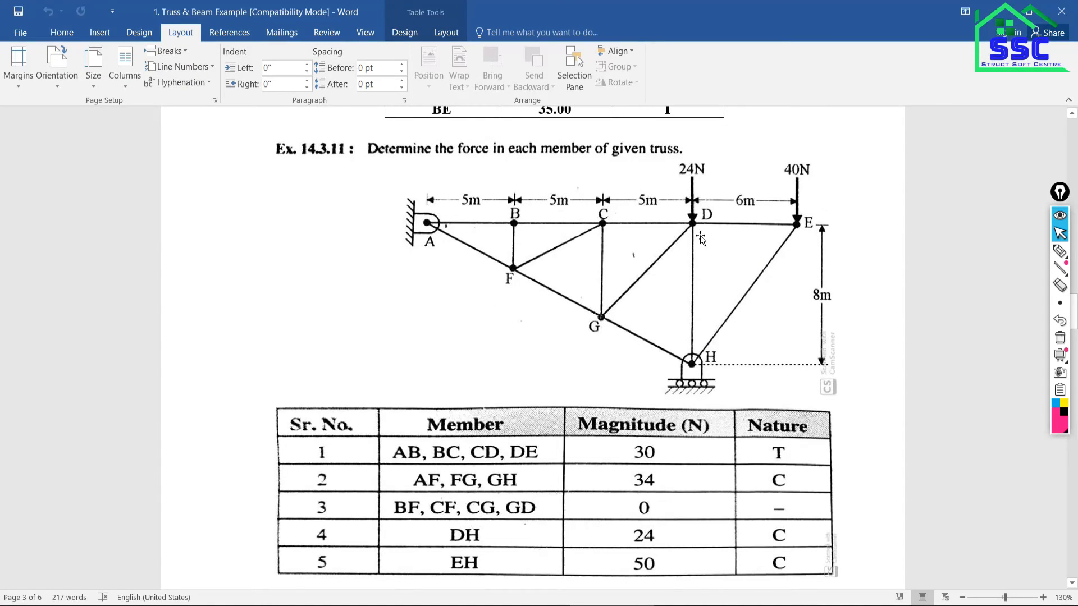
key("alt+Tab")
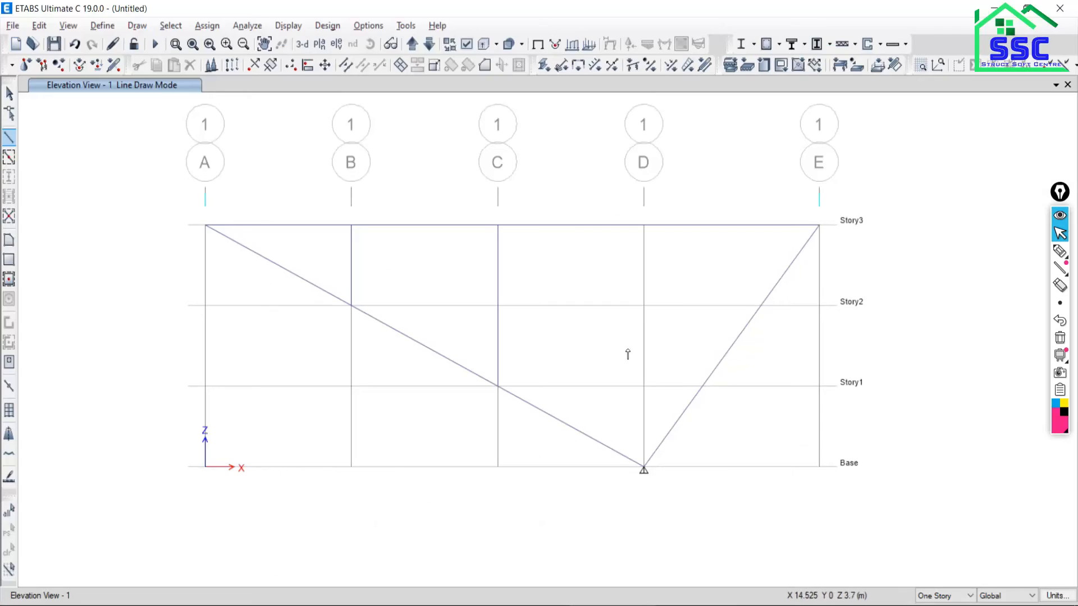
left_click(643, 225)
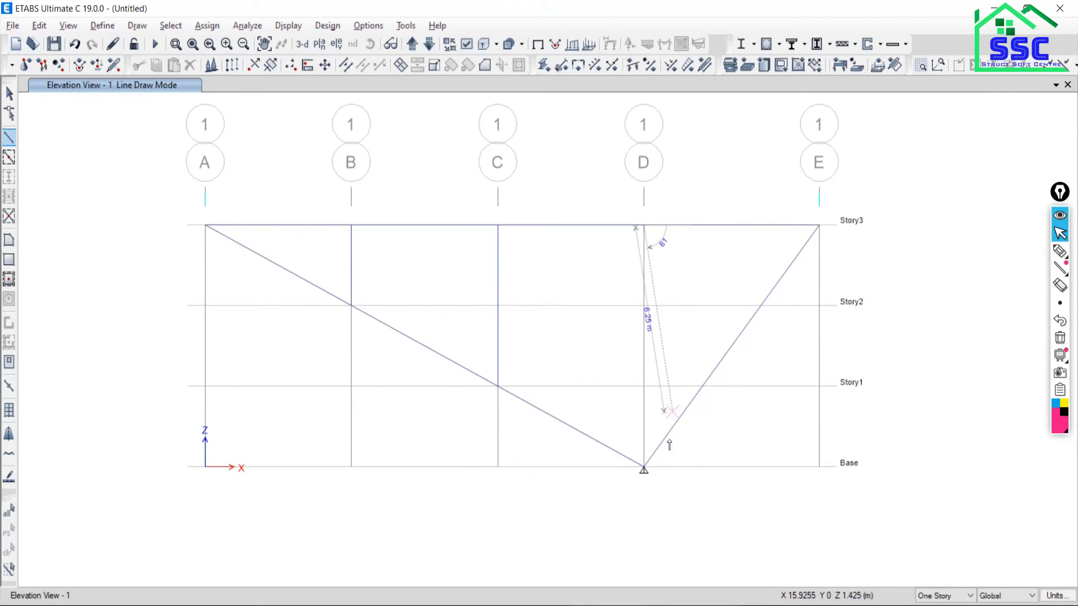
left_click(644, 471)
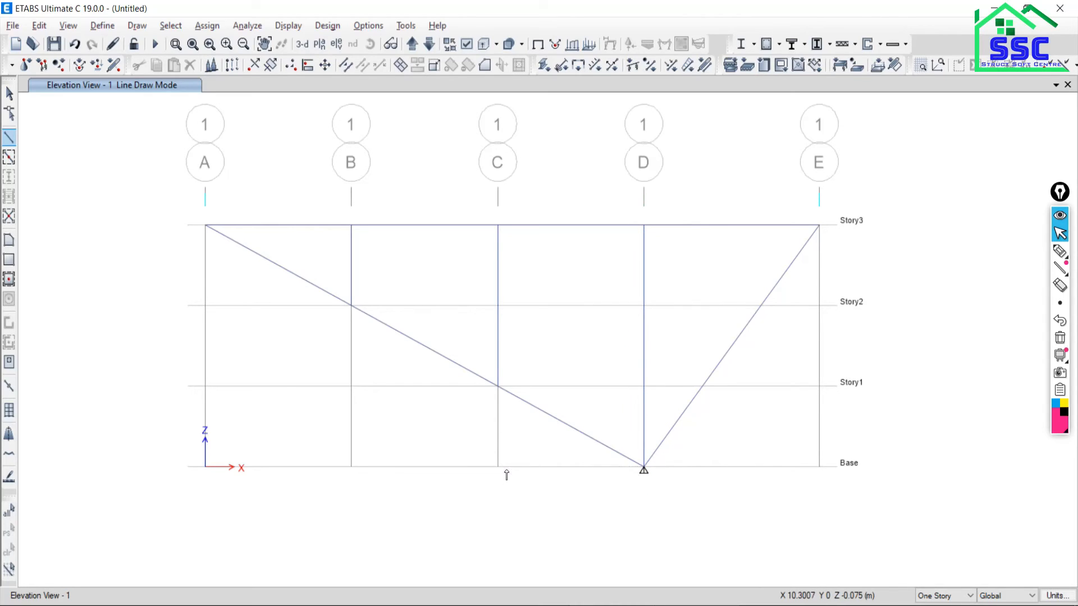
Check member CF in the Word figure, then draw the diagonal frame member in ETABS from grid B at Story2 to grid C at Story3
key("alt+Tab")
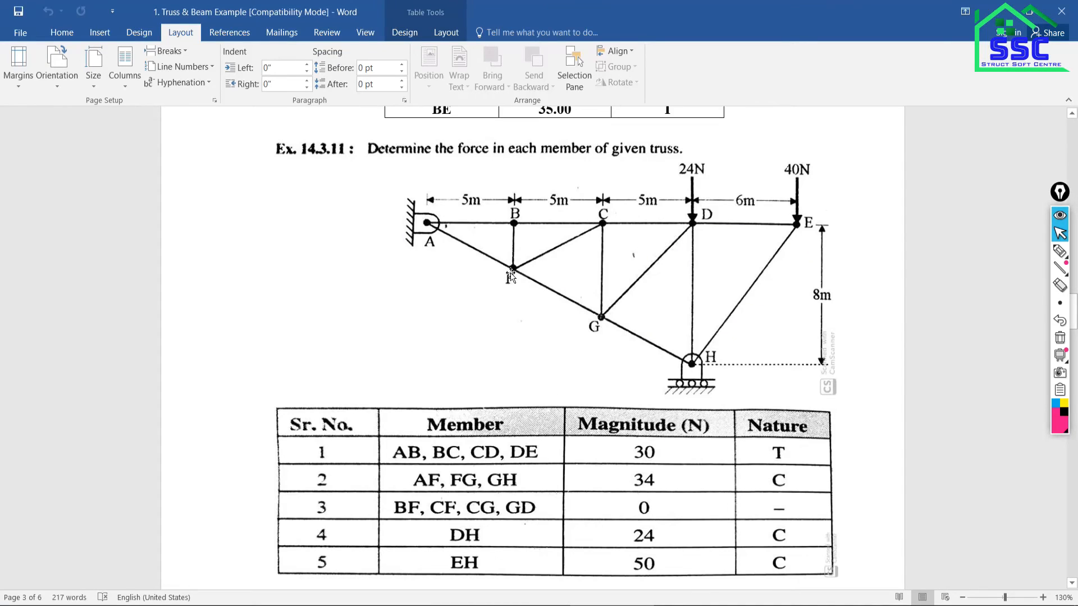
key("alt+Tab")
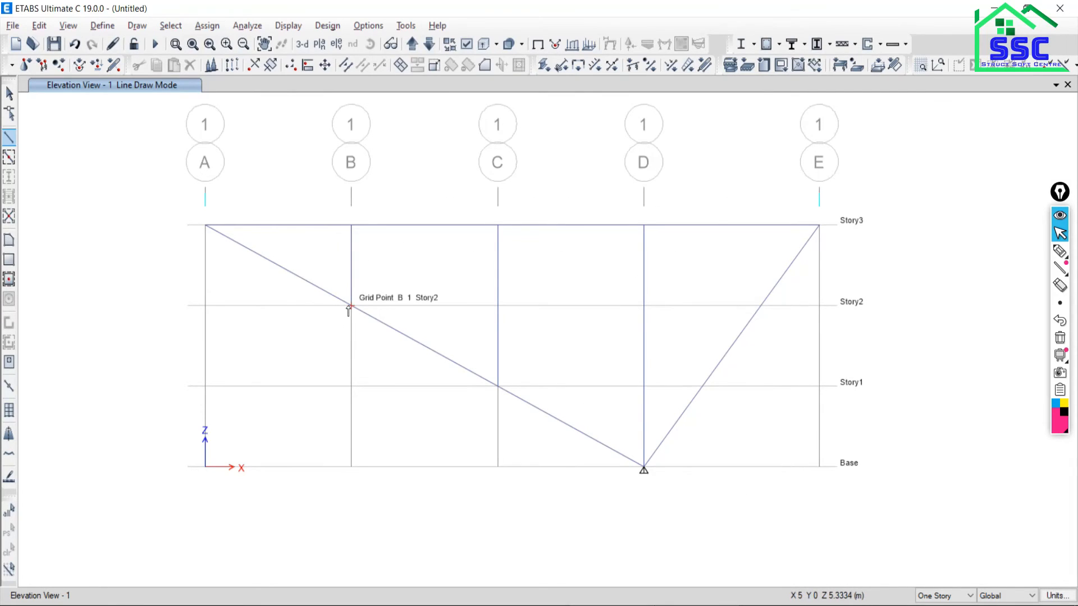
left_click(351, 306)
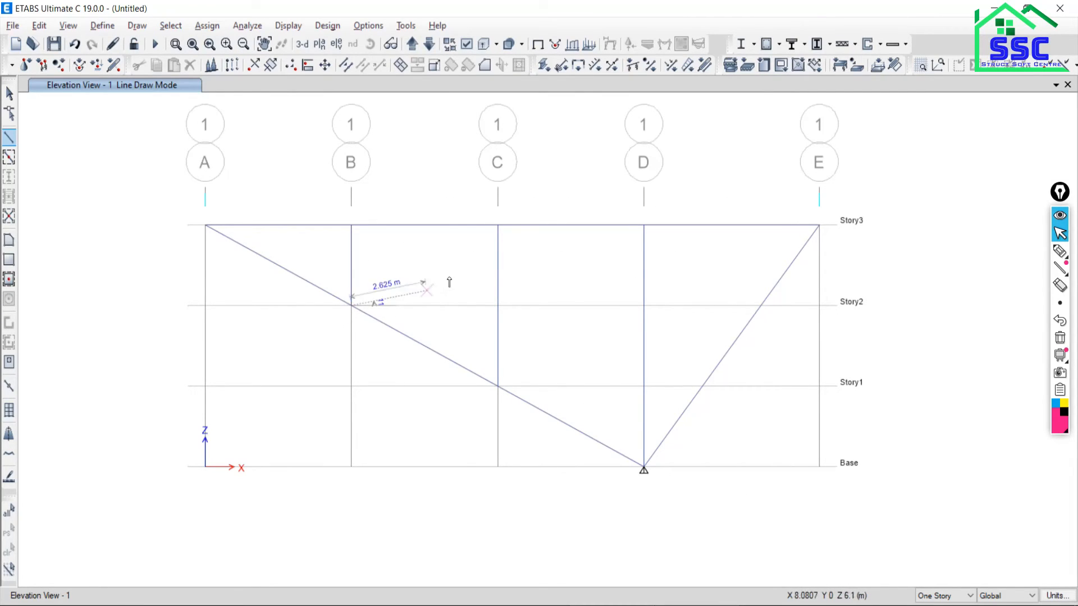
double_click(497, 226)
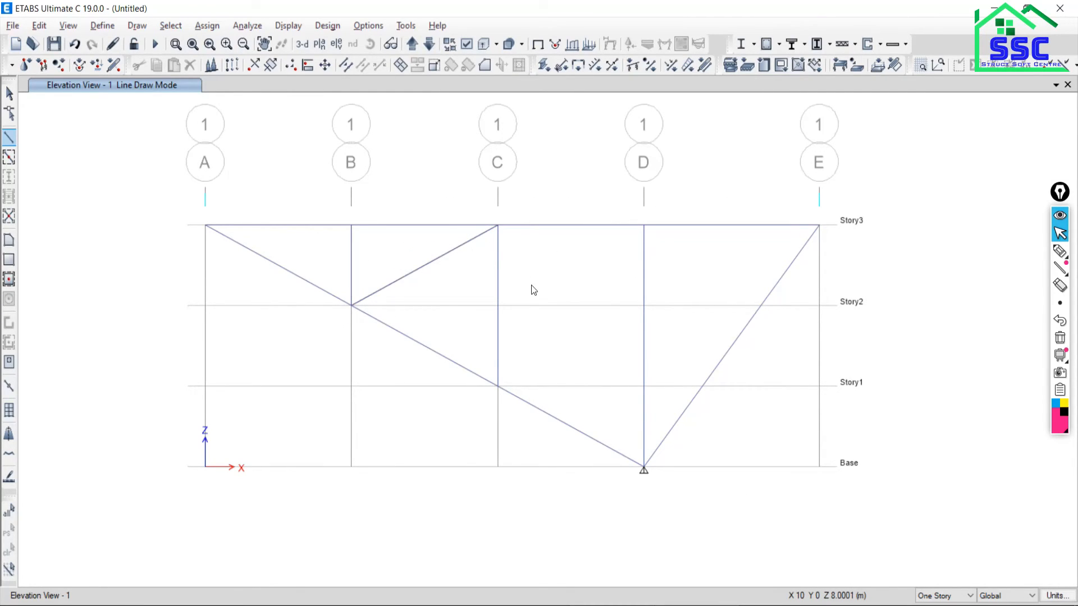
Draw the diagonal frame member from grid C at Story1 to grid D at Story3, and return to object selection
left_click(498, 386)
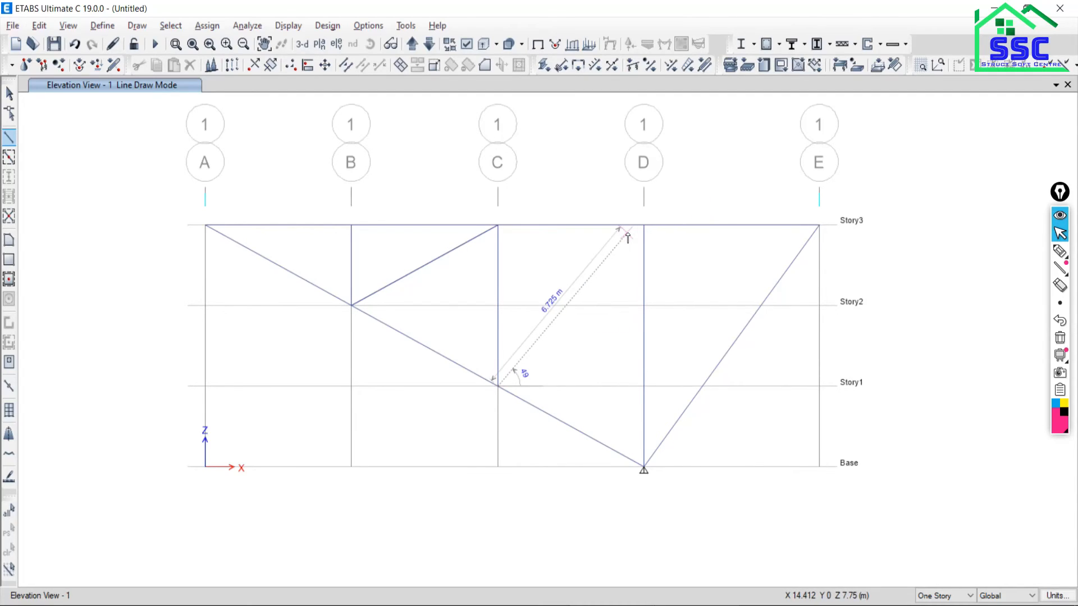
left_click(644, 226)
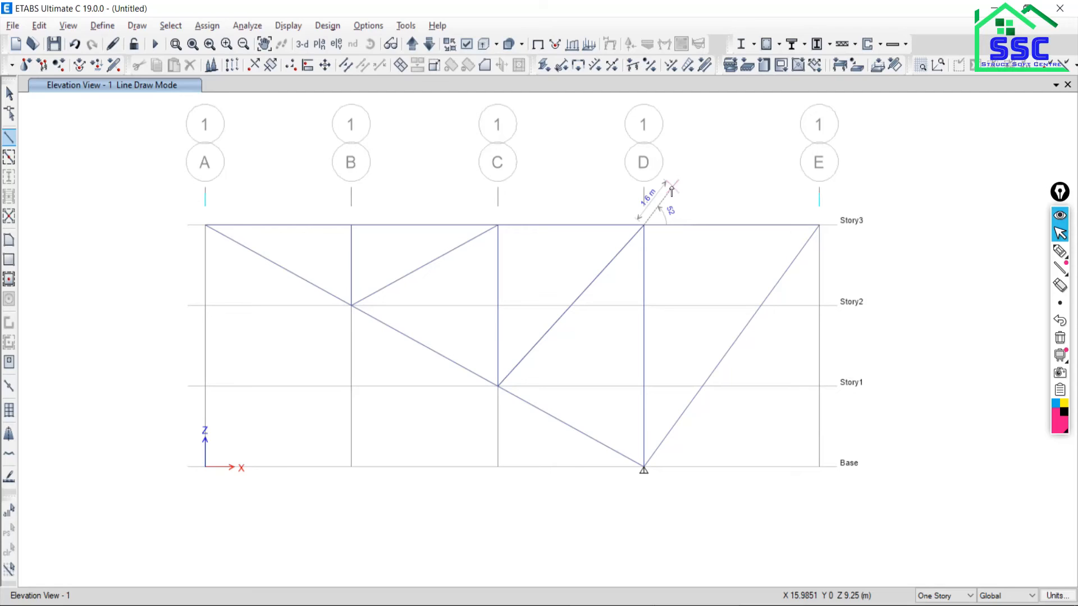
right_click(672, 192)
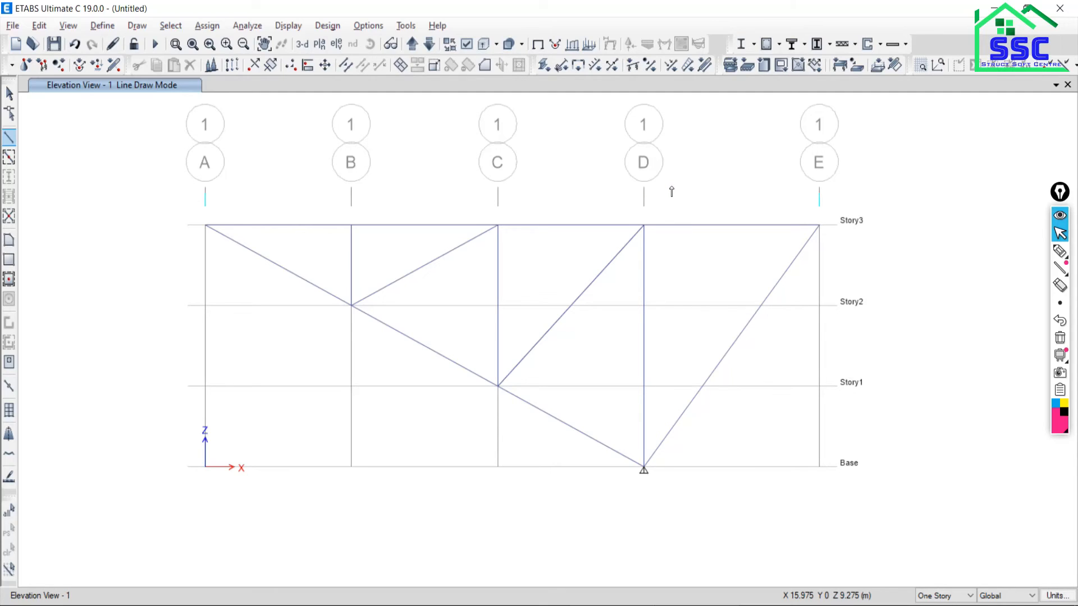
left_click(9, 93)
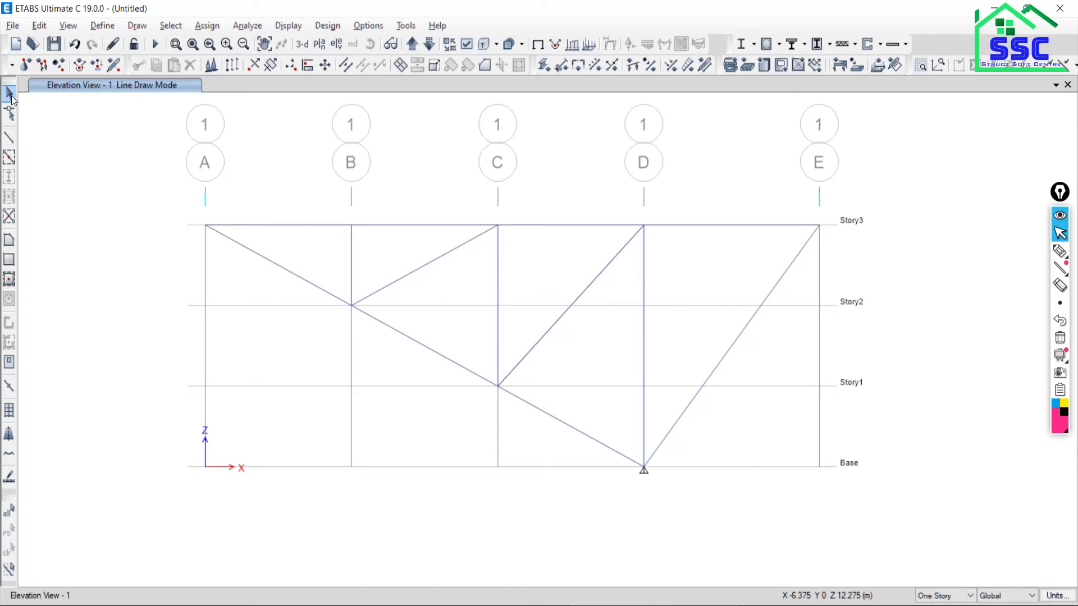
Divide the sloping bottom chord at the joints on grid B Story2 and grid C Story1, breaking at intersections with selected frames and joints
left_click(404, 342)
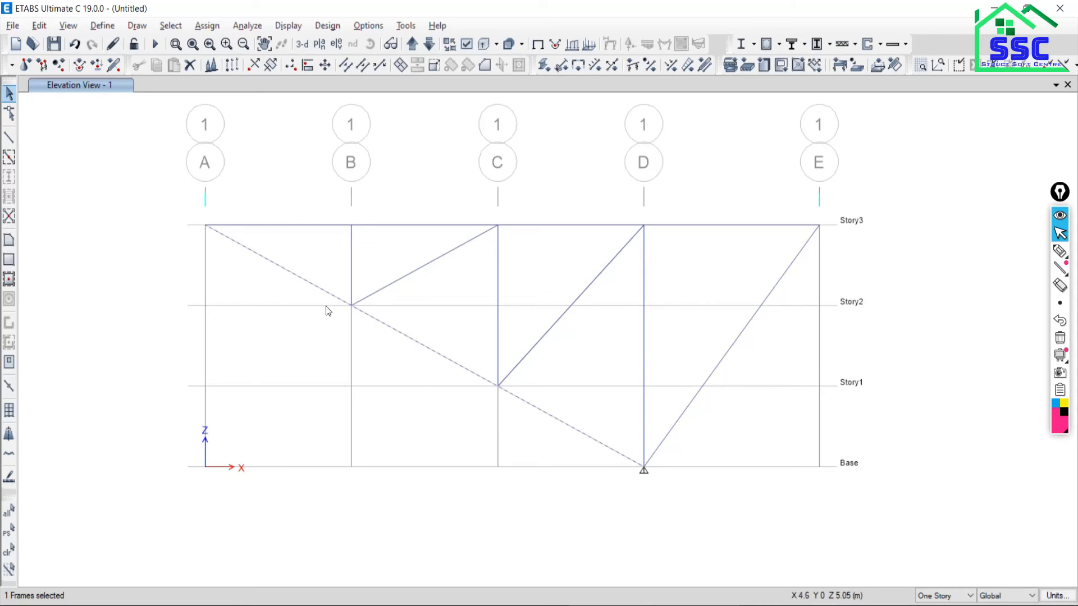
left_click_drag(332, 286, 372, 328)
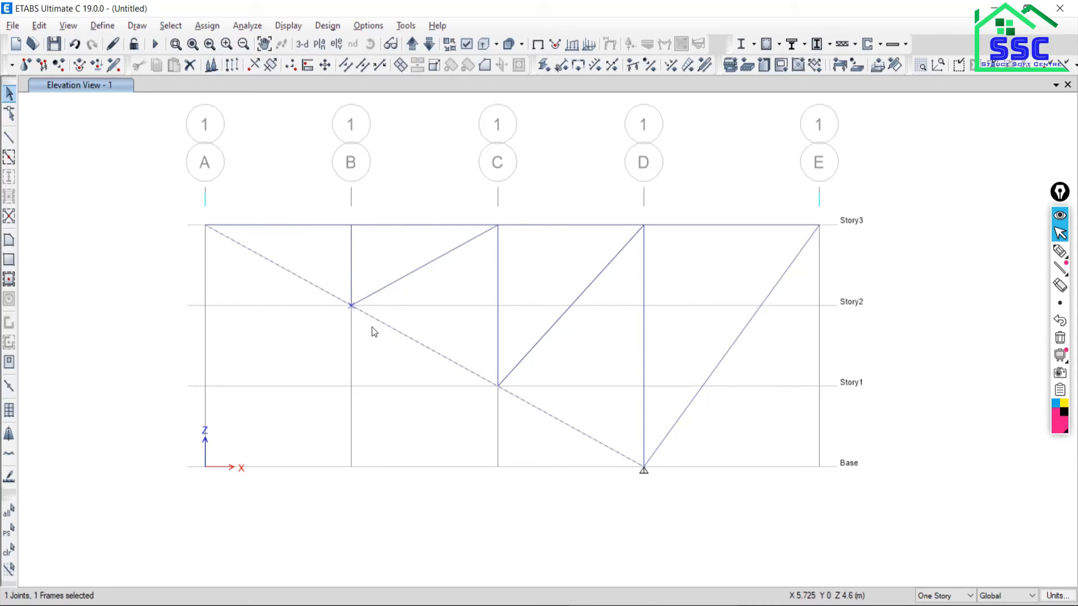
left_click_drag(477, 362, 511, 406)
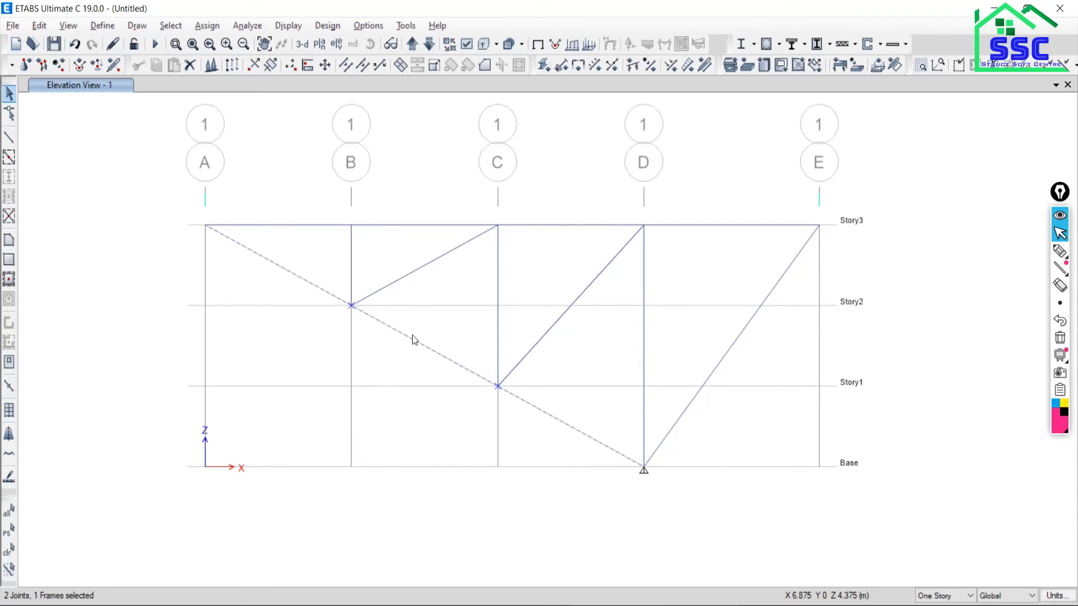
left_click(39, 25)
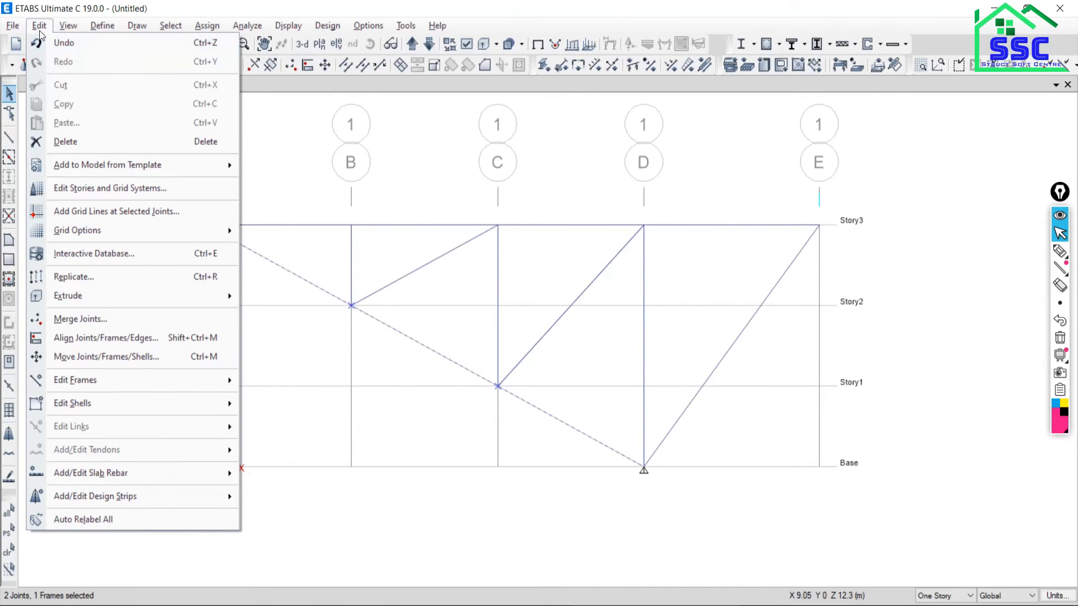
mouse_move(151, 391)
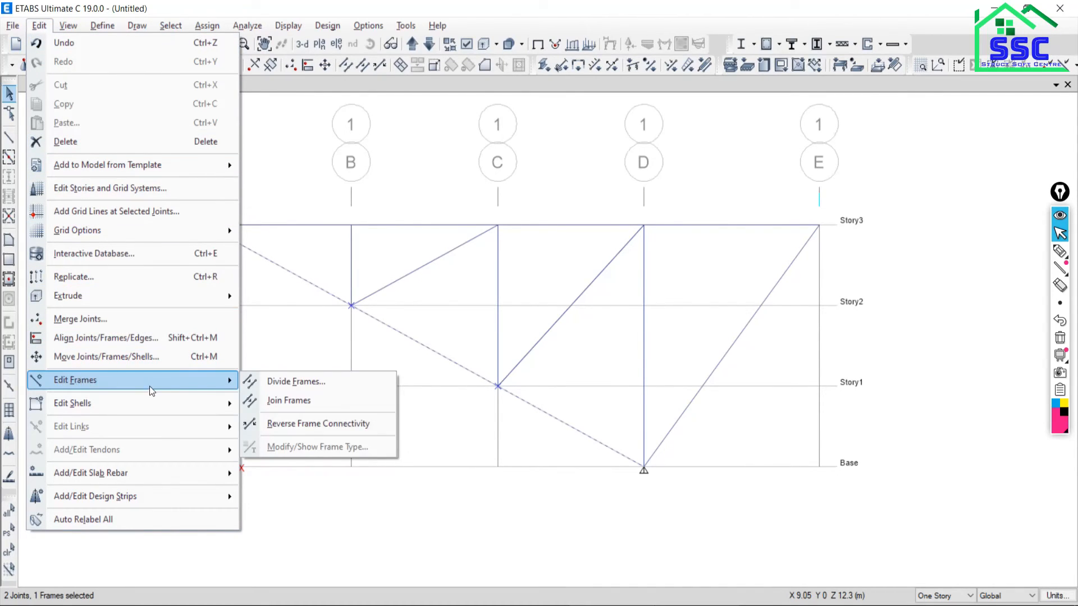
left_click(281, 383)
left_click(90, 189)
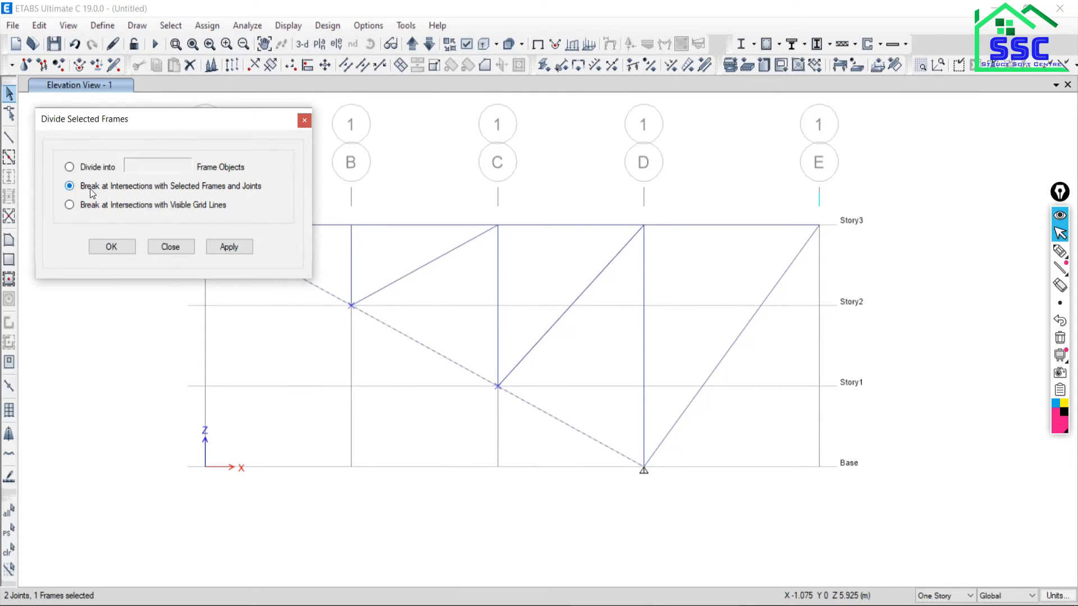
left_click(229, 248)
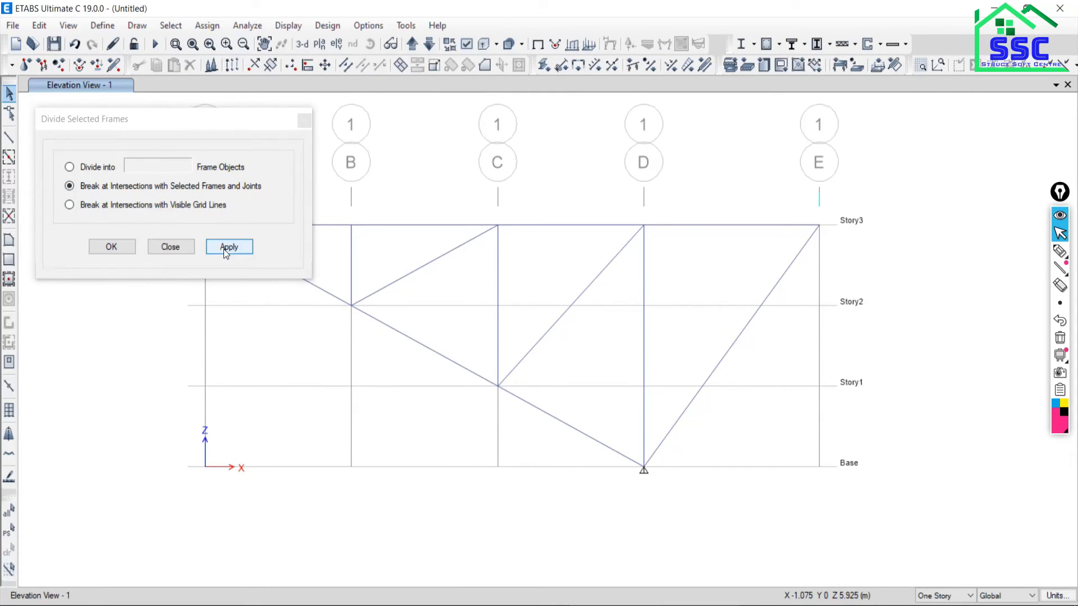
left_click(172, 247)
Check the chord and web members by selecting them individually across the truss, and clear the selection
left_click_drag(397, 344, 396, 346)
left_click(401, 333)
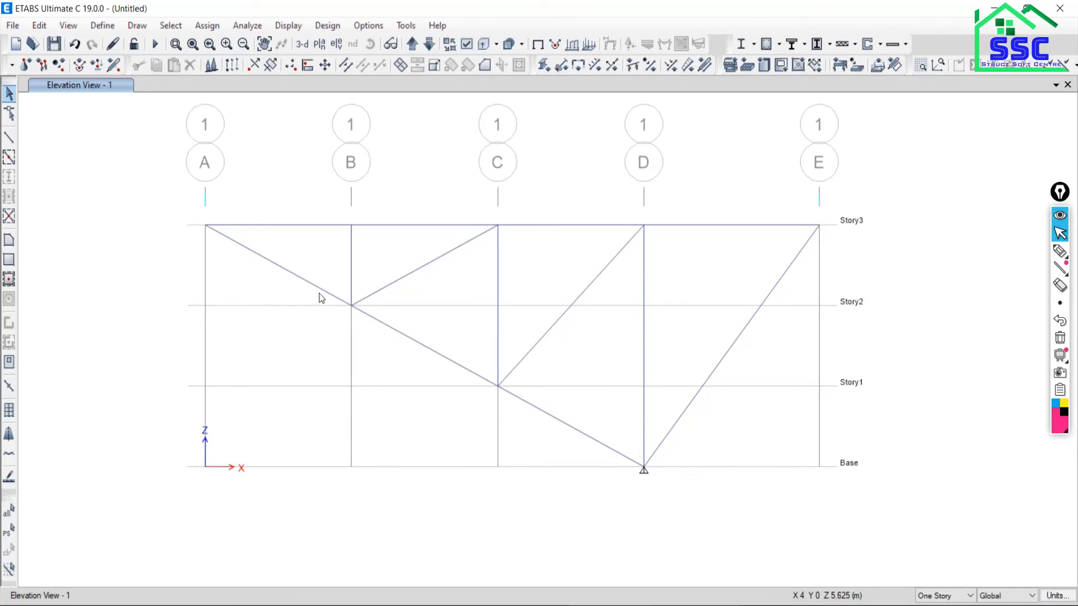
left_click(307, 281)
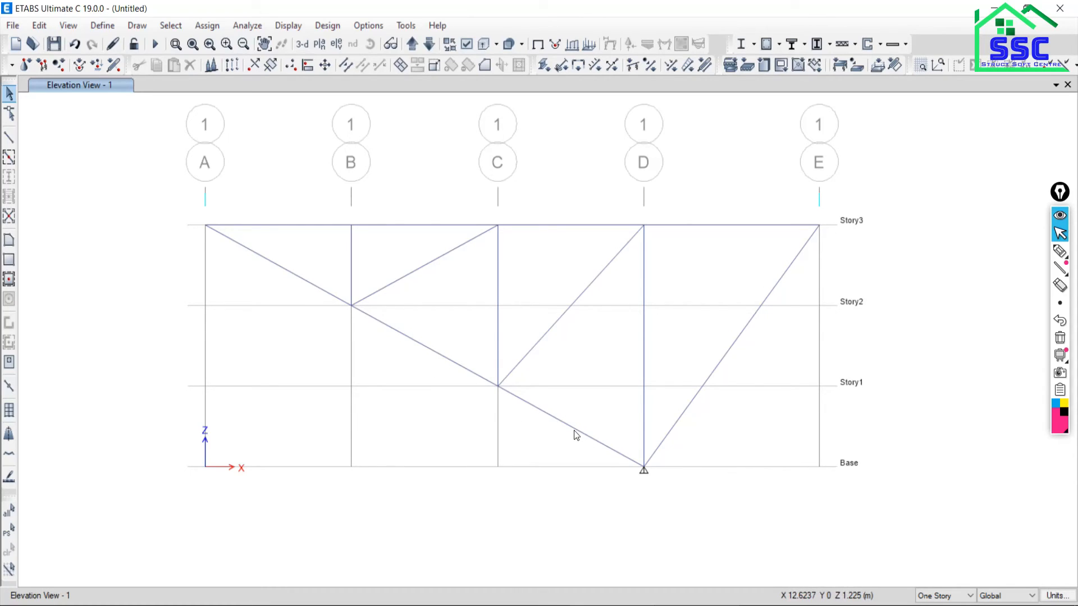
left_click(573, 430)
left_click(574, 430)
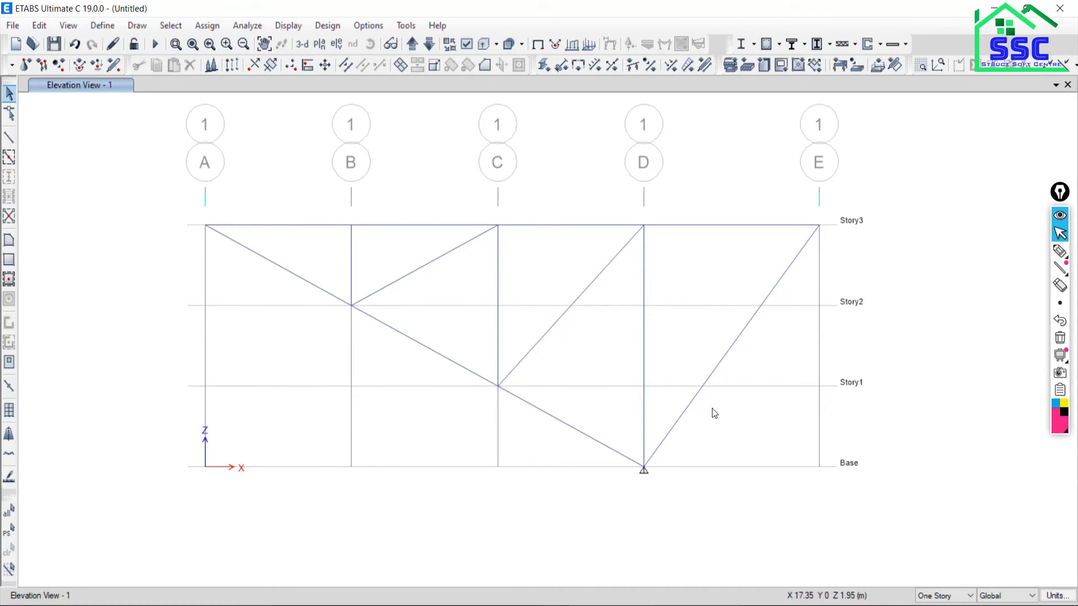
left_click(687, 226)
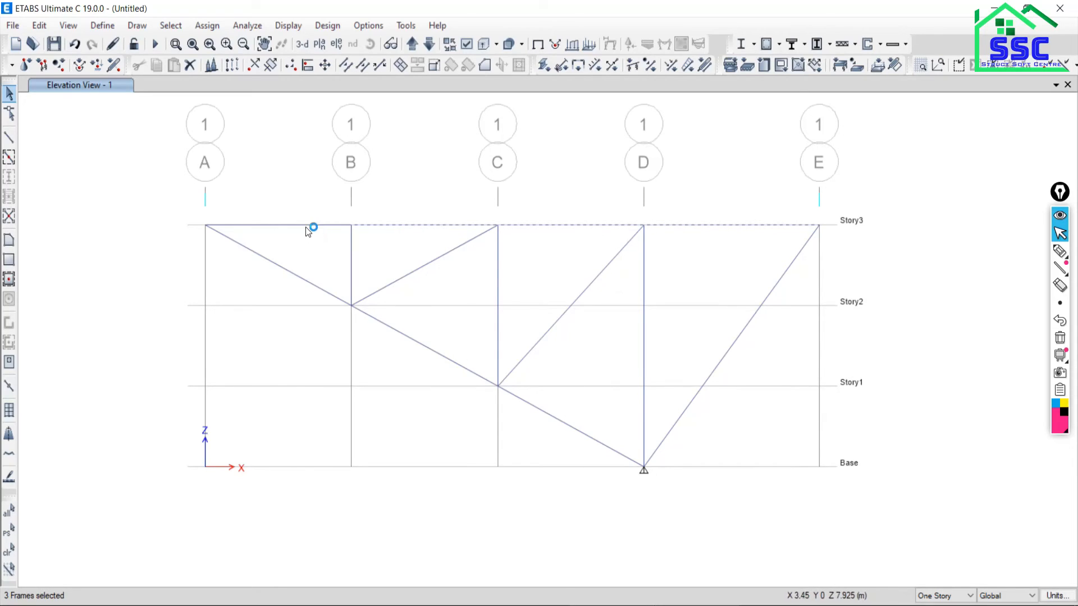
left_click(291, 276)
left_click(724, 363)
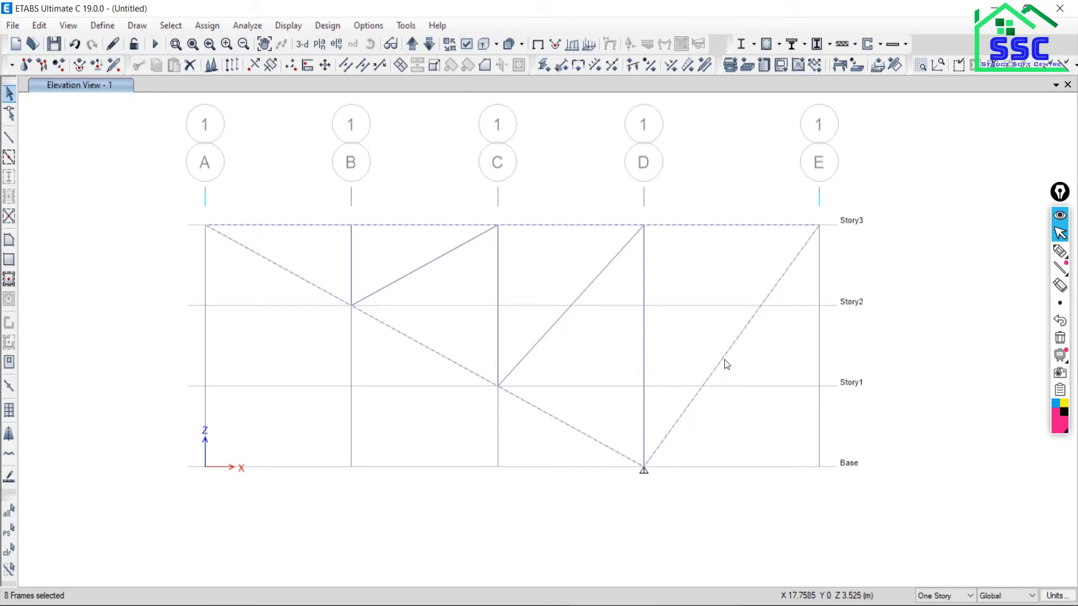
left_click(558, 323)
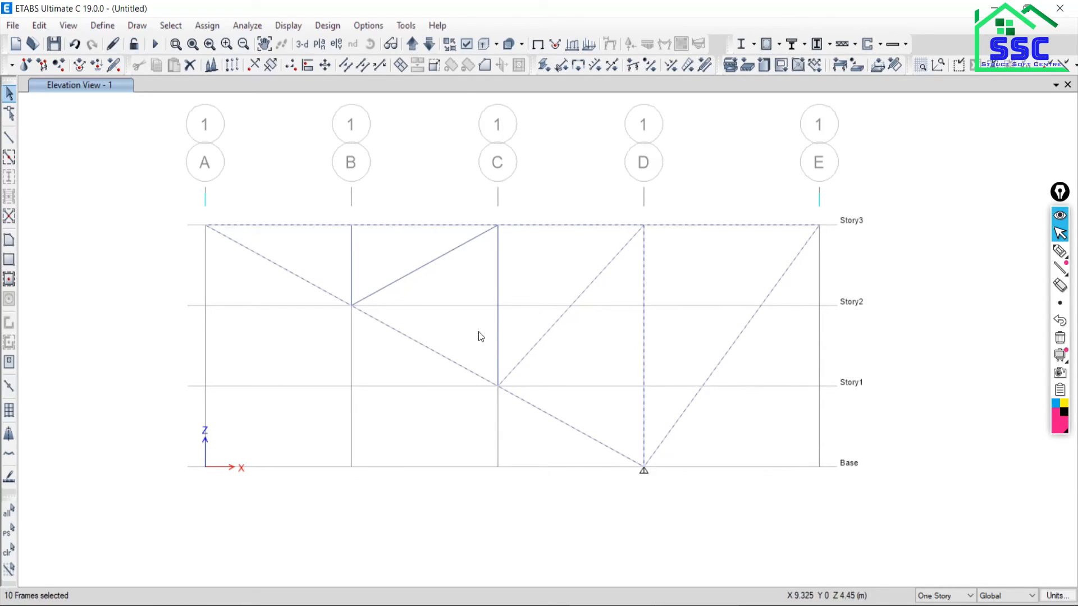
left_click(413, 274)
left_click(352, 254)
left_click(9, 551)
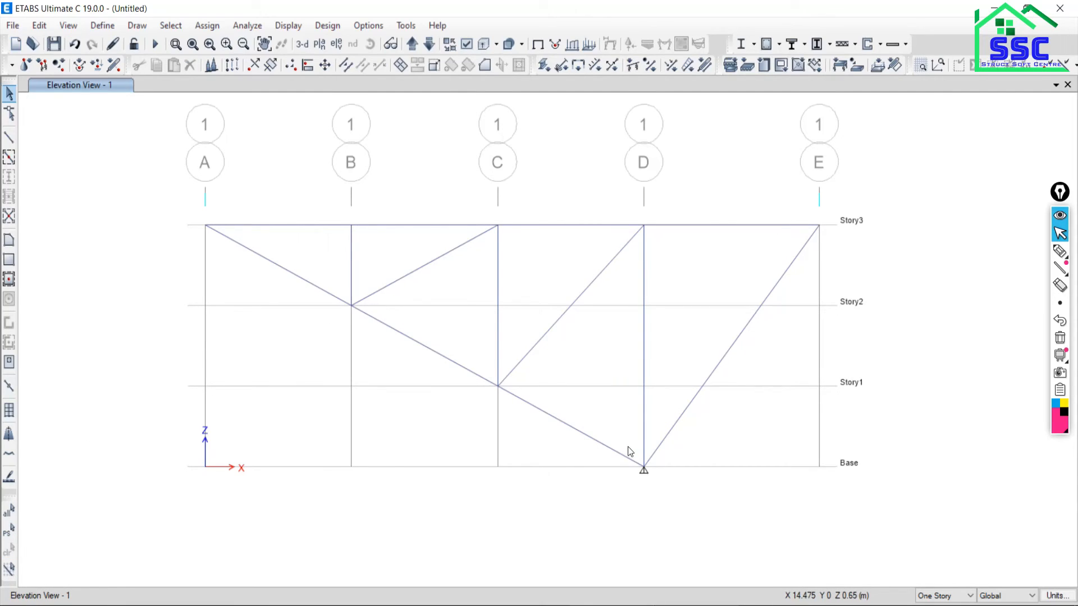
Consult the supports in the Word truss figure, then assign a roller restraint in ETABS to the joint at grid D Base, fixing only Translation Z
mouse_move(628, 446)
left_mouse_down()
mouse_move(671, 490)
mouse_move(632, 444)
left_mouse_up()
key("alt+Tab")
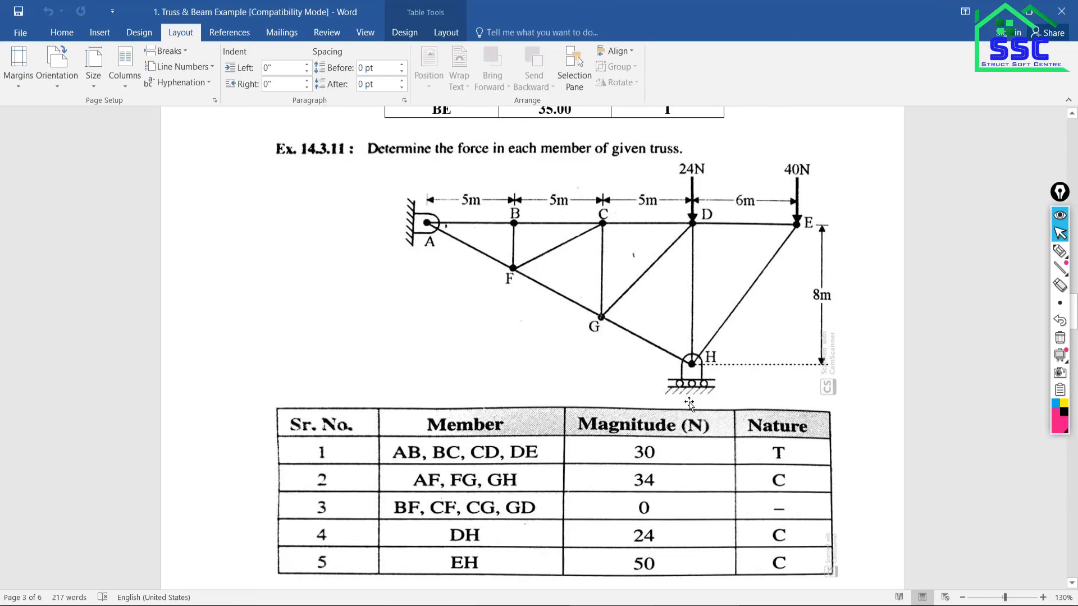
key("alt+Tab")
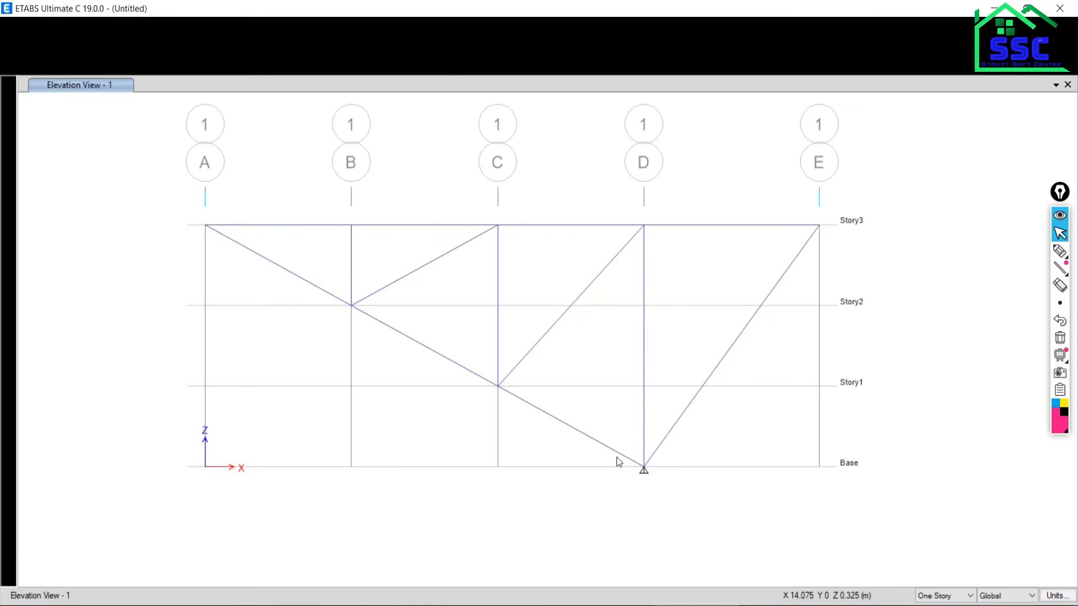
left_click_drag(622, 436, 680, 504)
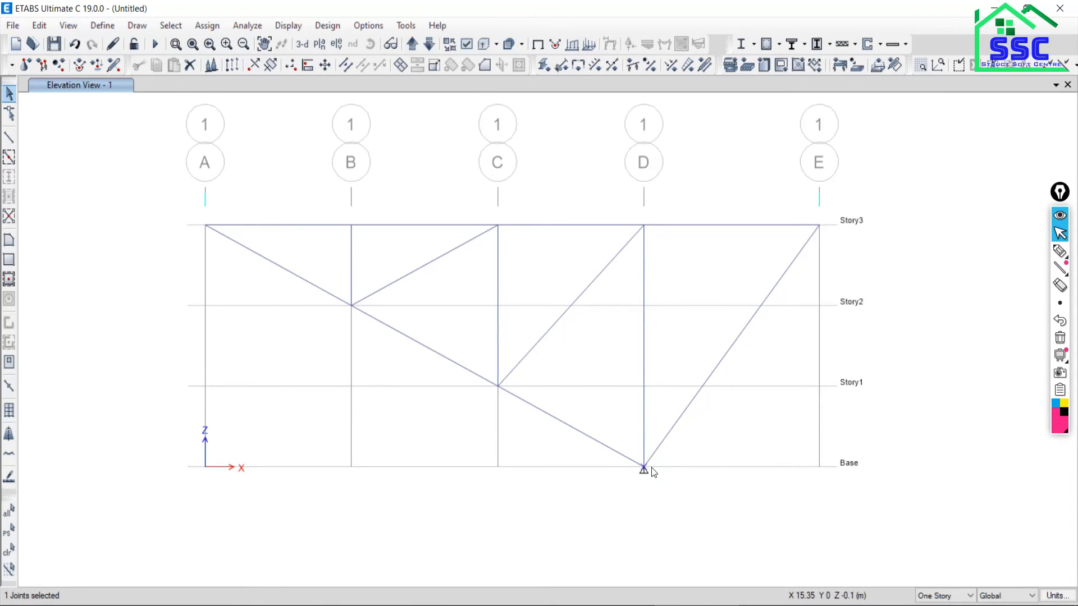
left_click(209, 26)
mouse_move(228, 45)
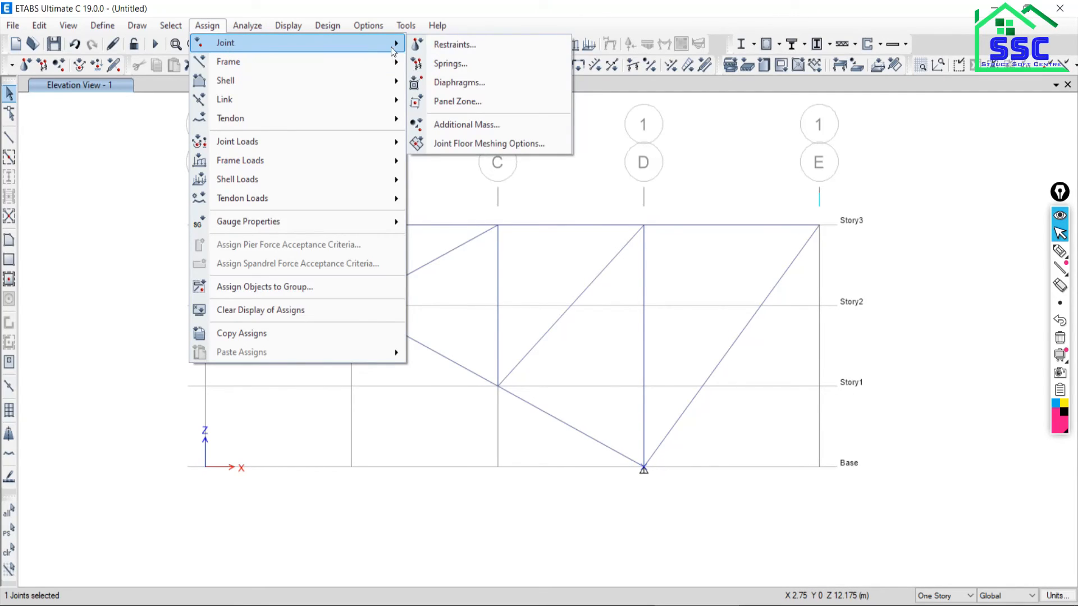
left_click(452, 45)
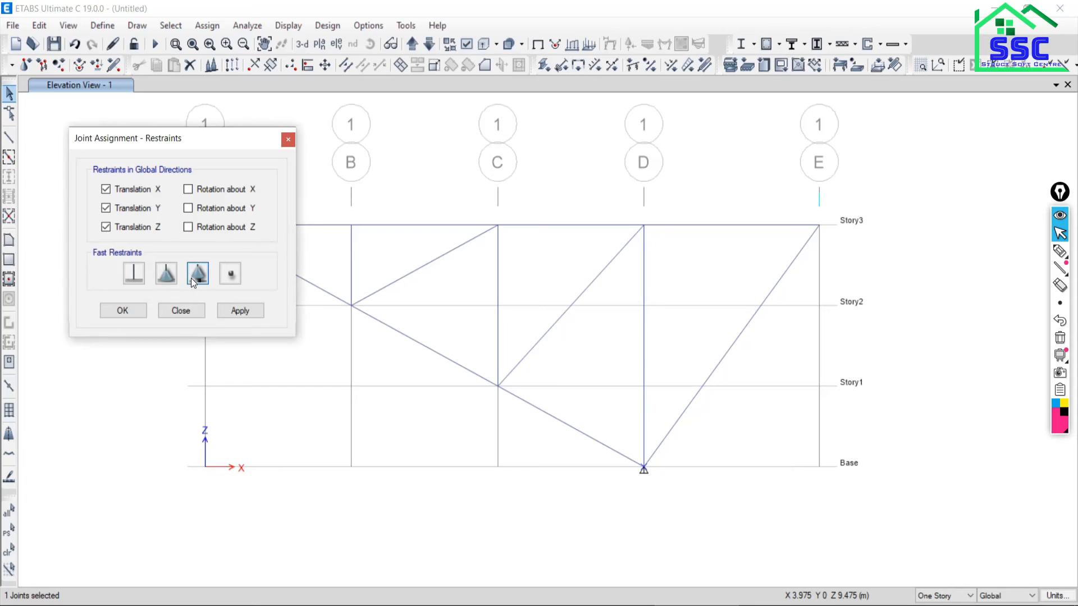
left_click(240, 312)
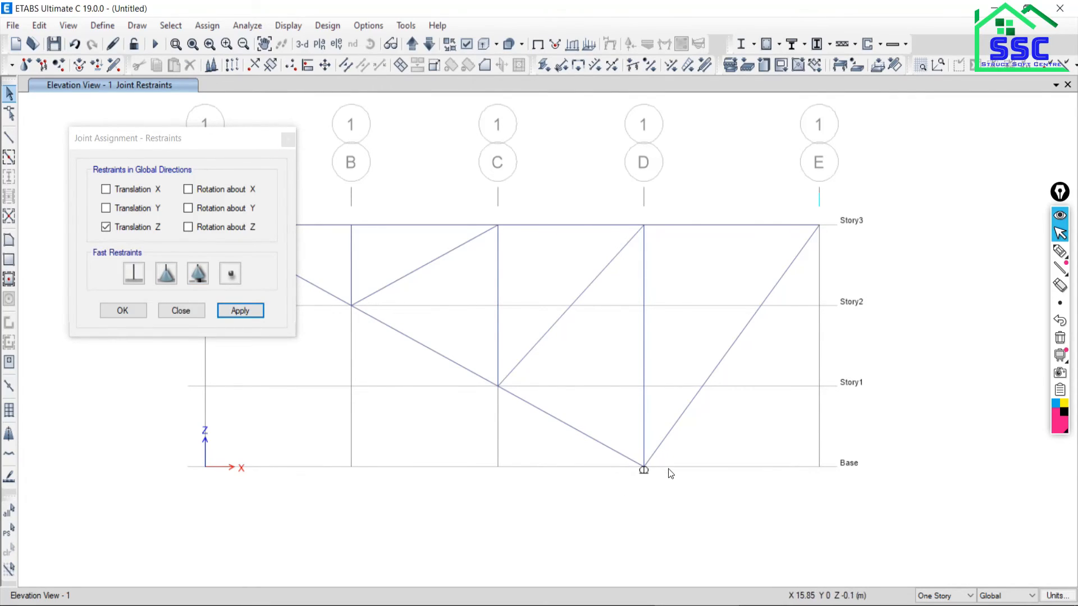
Assign a pinned restraint with Translation X, Y and Z fixed to the joint at grid A Story3, and finish assigning restraints
left_click_drag(194, 140, 657, 244)
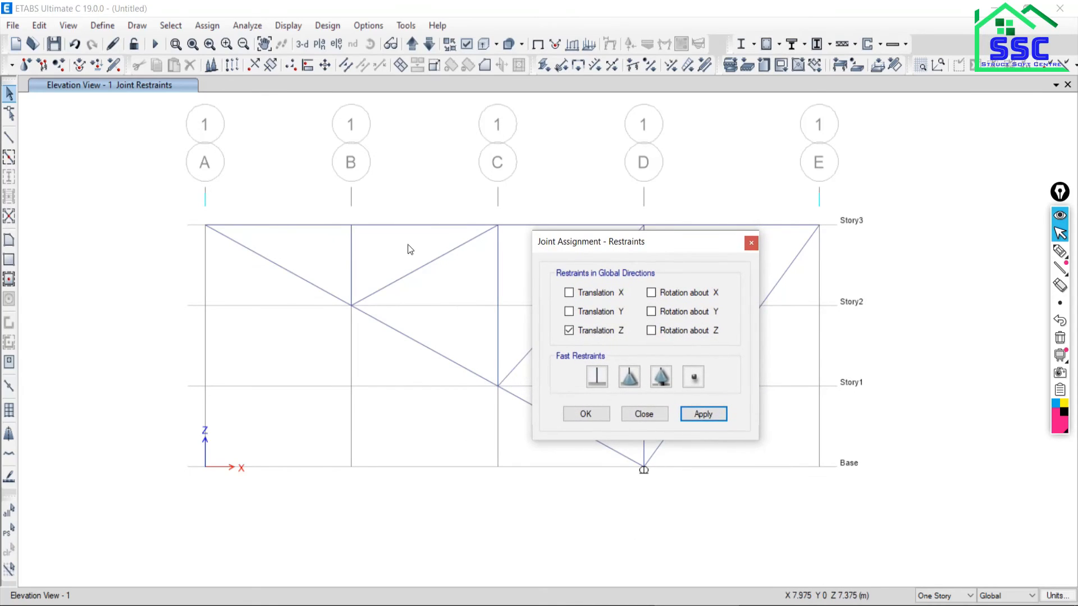
left_click_drag(177, 194, 241, 261)
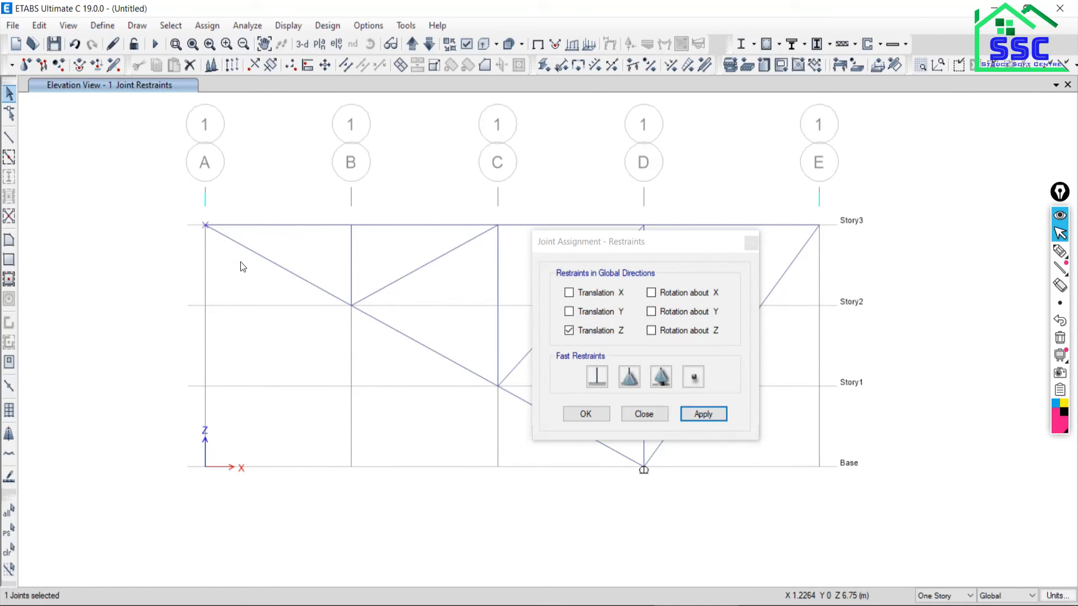
left_click(631, 381)
left_click(704, 414)
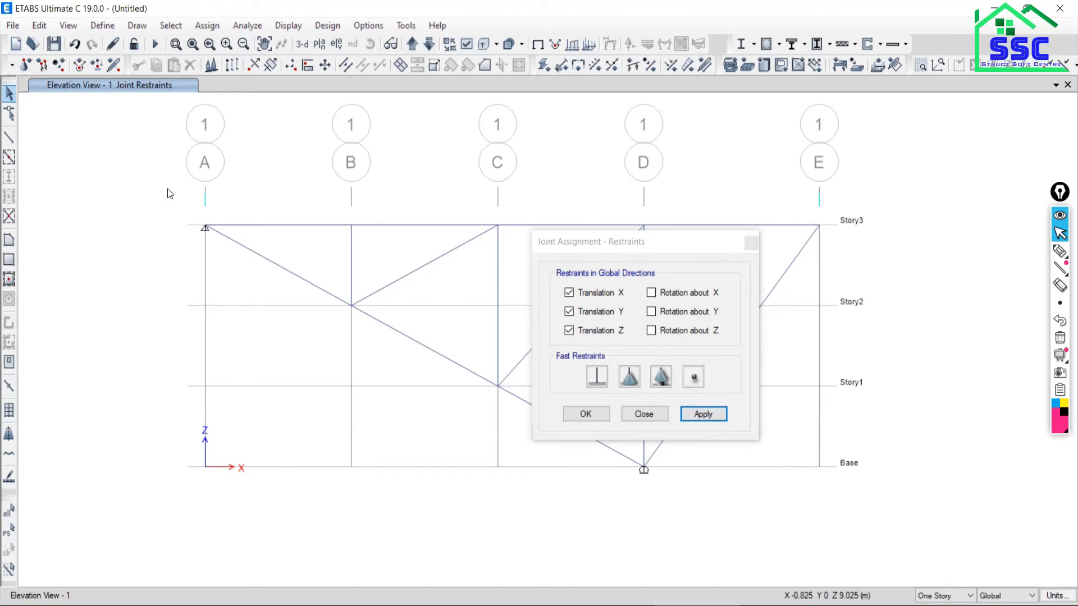
left_click_drag(673, 251, 446, 251)
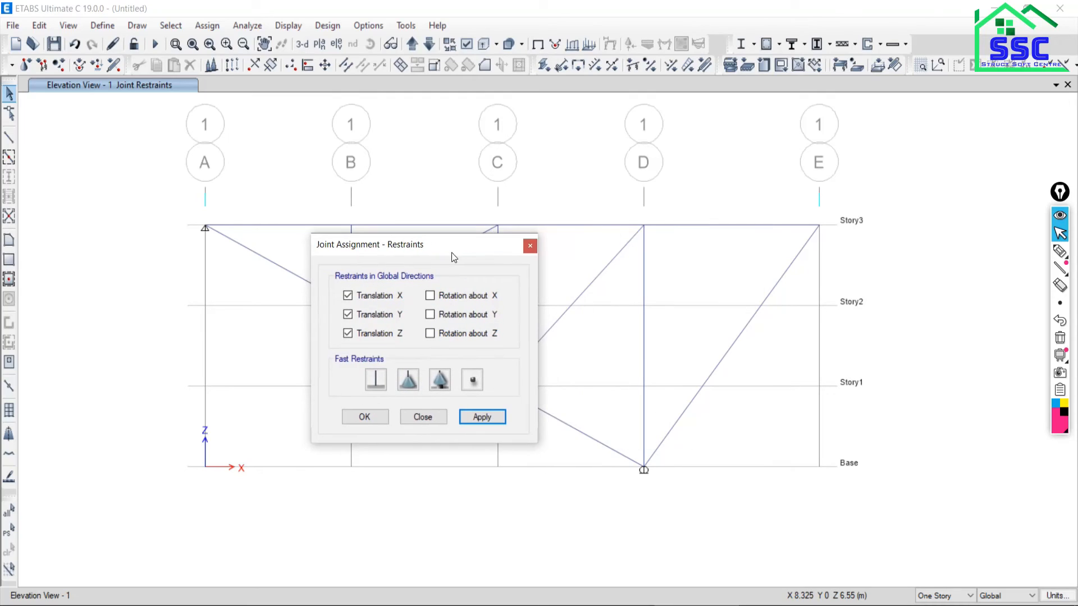
left_click(528, 244)
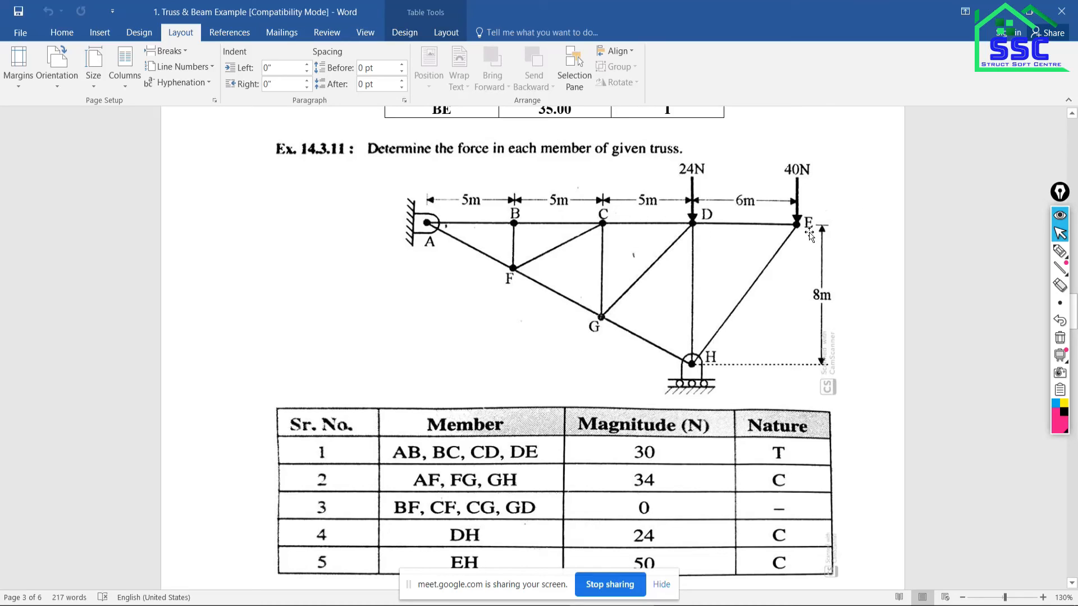
Handwrite the converted load values 0.024 and 0.040 on screen beside the truss figure in Word
left_click(1060, 251)
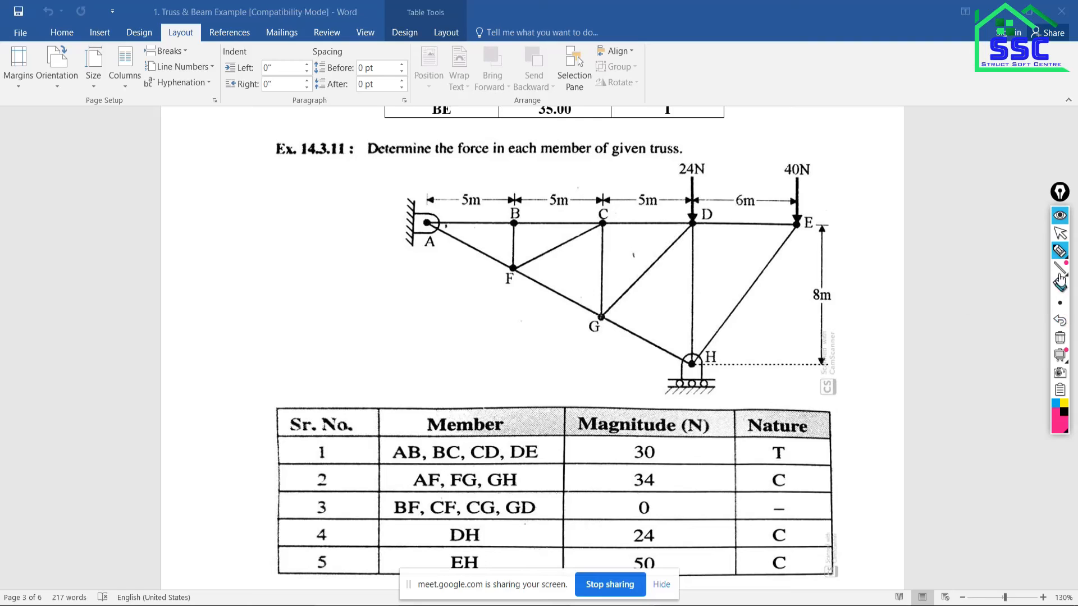
mouse_move(262, 304)
left_mouse_down()
mouse_move(275, 312)
mouse_move(308, 294)
mouse_move(337, 330)
mouse_move(349, 322)
left_mouse_up()
left_click(286, 325)
mouse_move(406, 301)
left_mouse_down()
mouse_move(375, 285)
mouse_move(384, 324)
left_mouse_up()
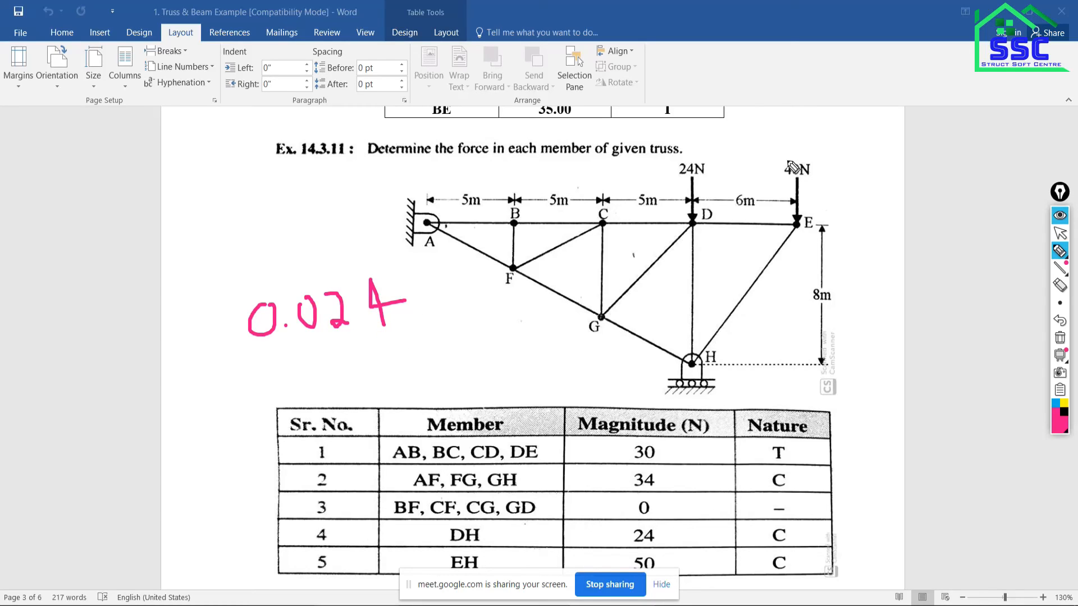
mouse_move(296, 364)
left_mouse_down()
mouse_move(282, 389)
mouse_move(298, 365)
mouse_move(328, 377)
mouse_move(340, 354)
mouse_move(367, 369)
mouse_move(366, 382)
left_mouse_up()
left_click(319, 372)
left_click_drag(376, 343, 387, 354)
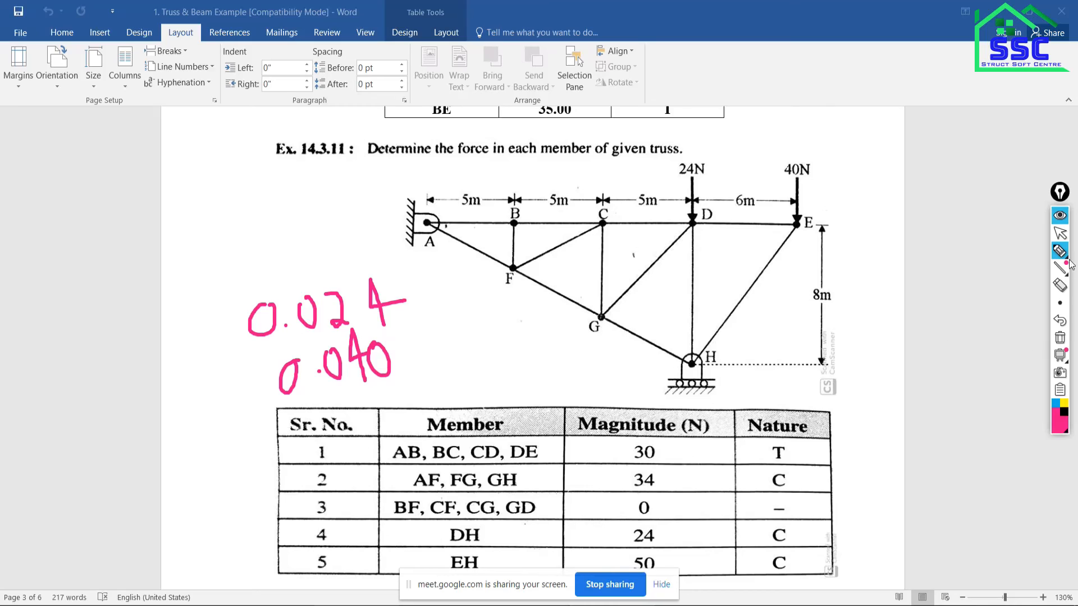
left_click(1060, 233)
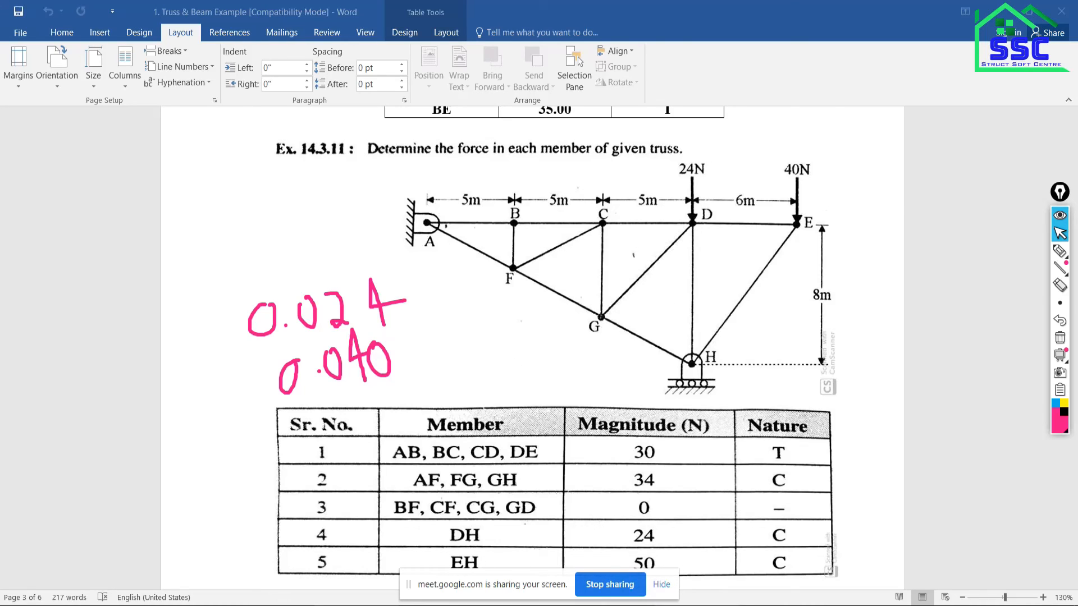
Return to ETABS, clear the selection at grid D Story3, and erase the handwritten load values from the screen
key("alt+Tab")
left_click_drag(617, 204, 678, 270)
left_click(8, 551)
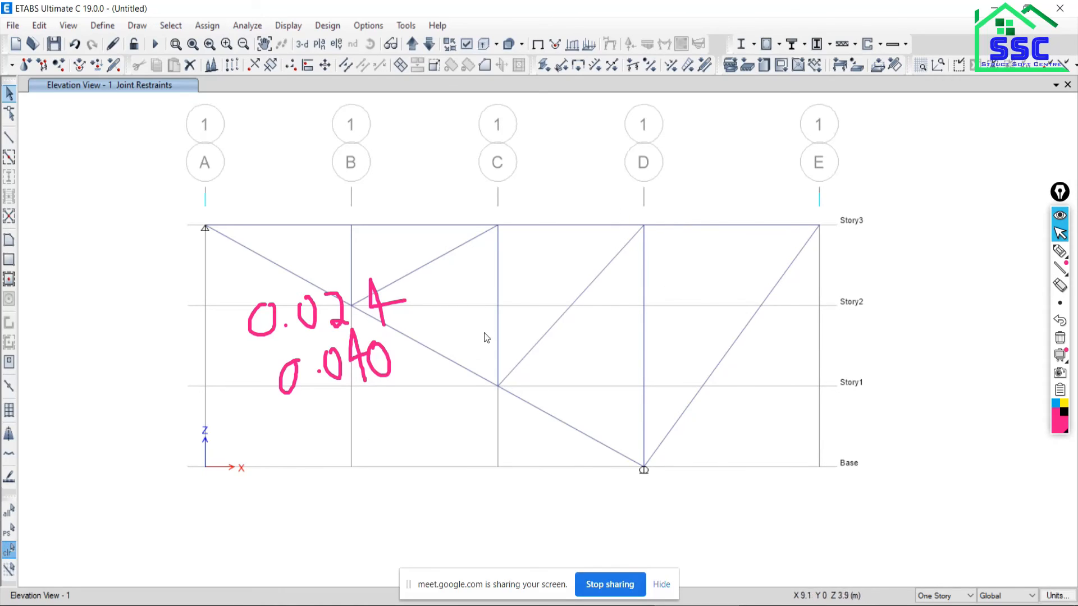
left_click(1061, 338)
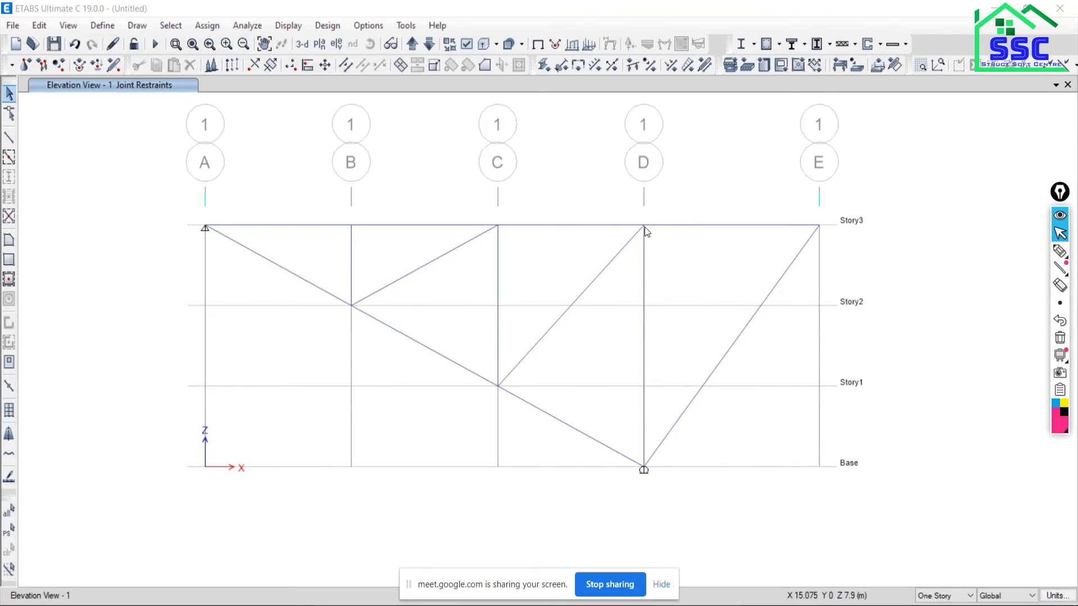
Select the joint at grid D Story3, circle the selected-joint count with the annotation pen, and erase the markup
left_click_drag(631, 201, 678, 264)
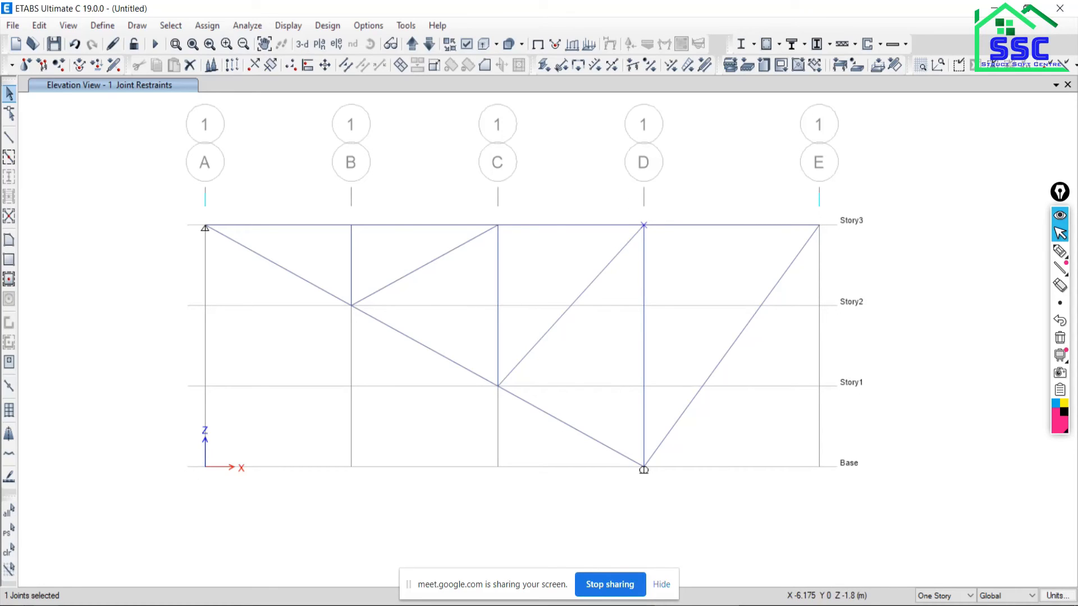
left_click(1060, 251)
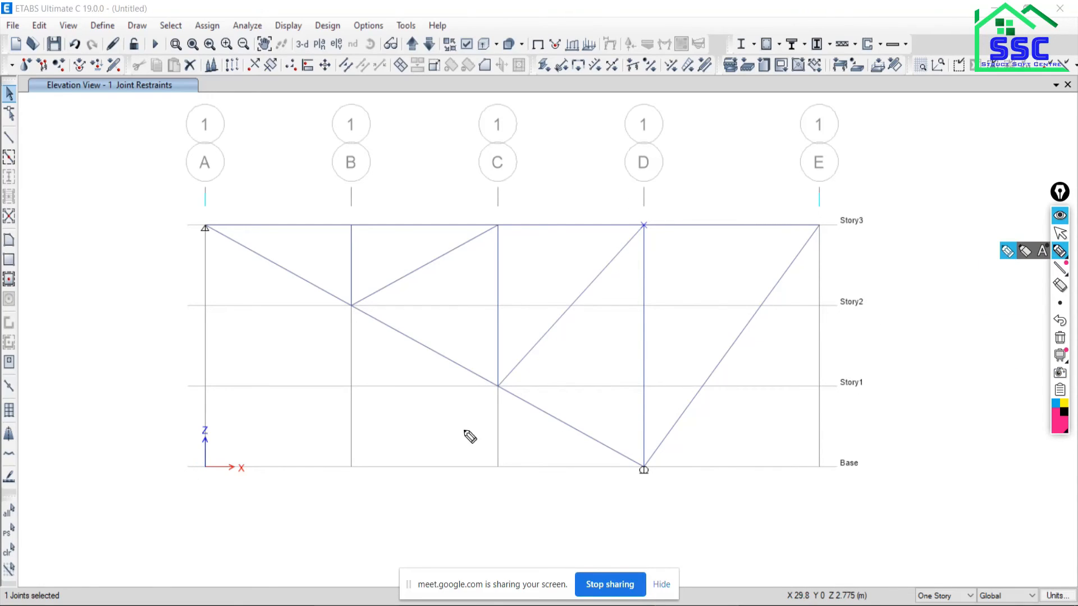
mouse_move(8, 605)
left_mouse_down()
mouse_move(6, 579)
mouse_move(54, 571)
mouse_move(63, 604)
left_mouse_up()
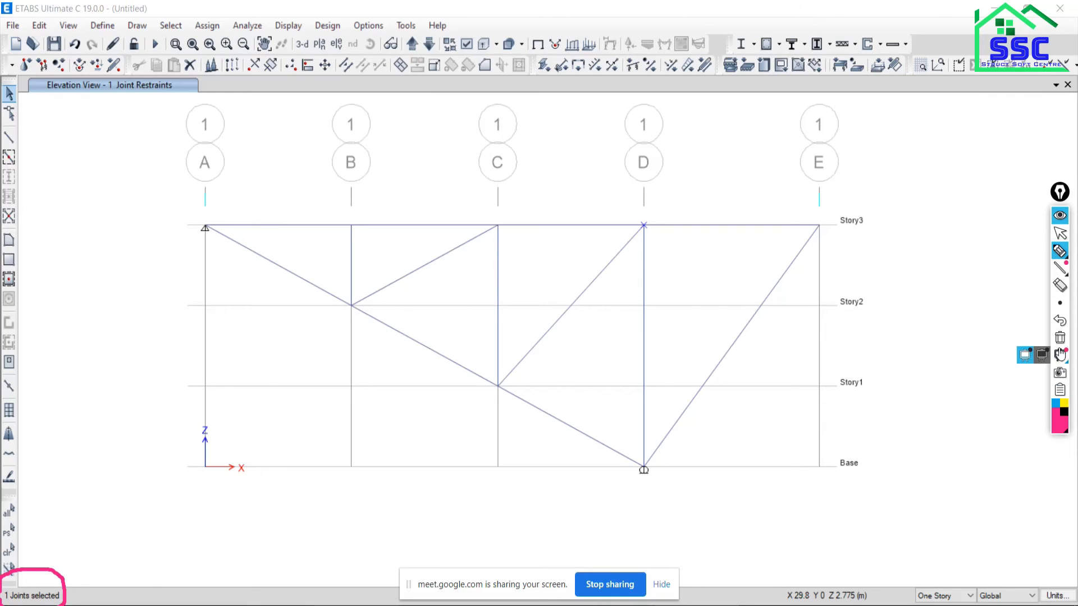
left_click(1060, 338)
left_click(1061, 235)
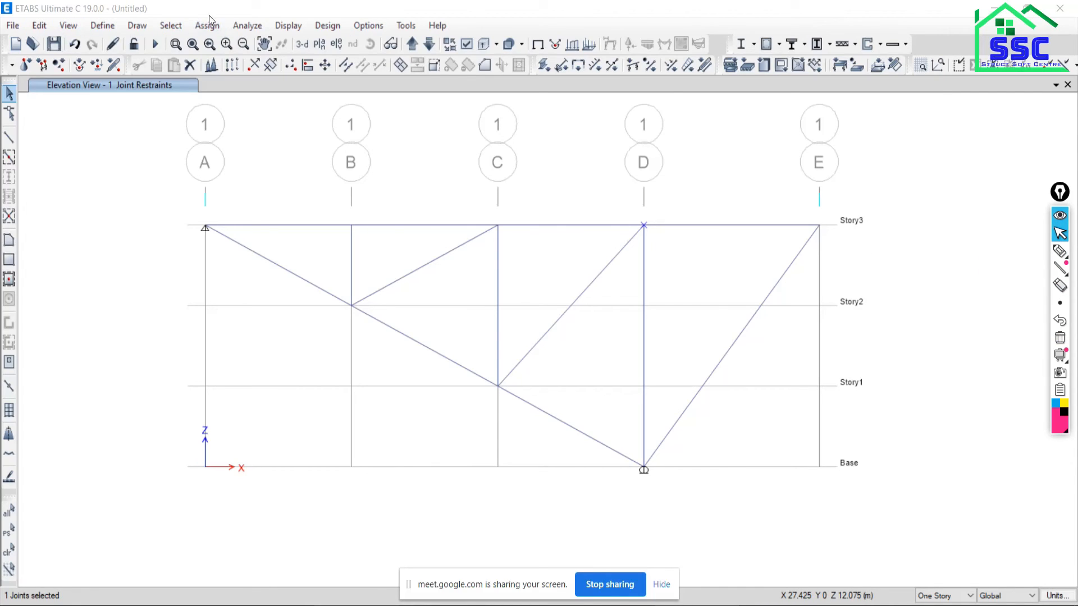
Assign a joint force of -0.024 kN in Global Z under the Live load pattern to the selected joint at grid D Story3
left_click(202, 32)
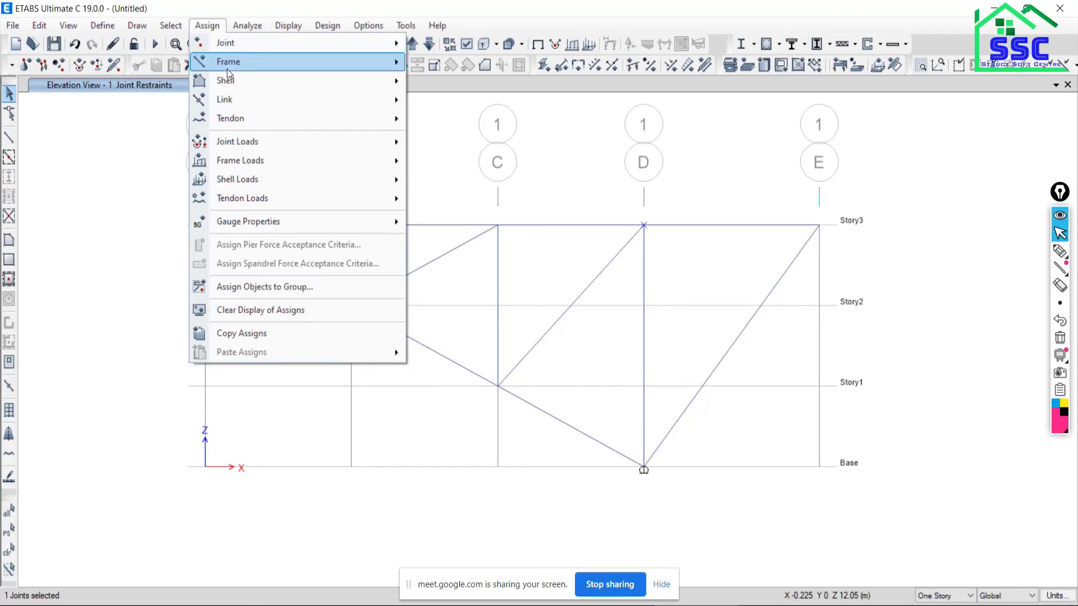
mouse_move(228, 145)
left_click(494, 145)
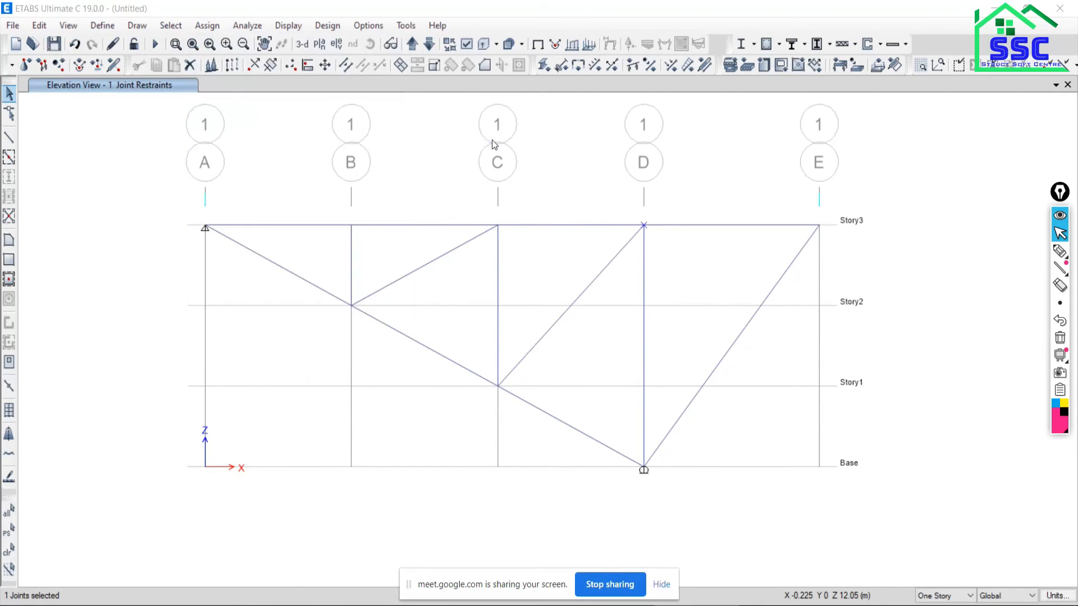
left_click_drag(219, 107, 255, 95)
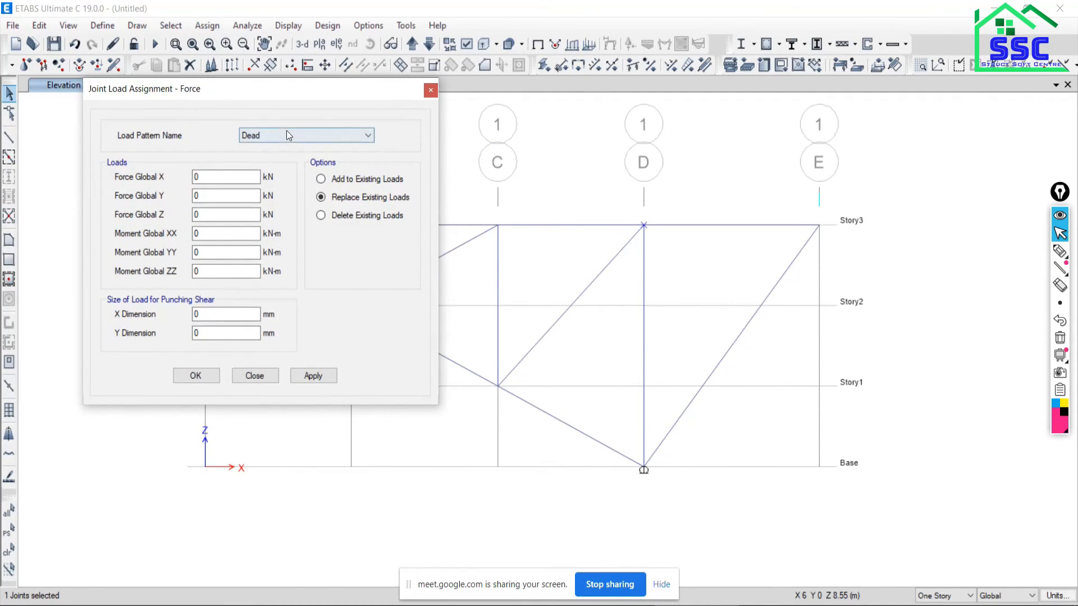
left_click(286, 131)
left_click(253, 158)
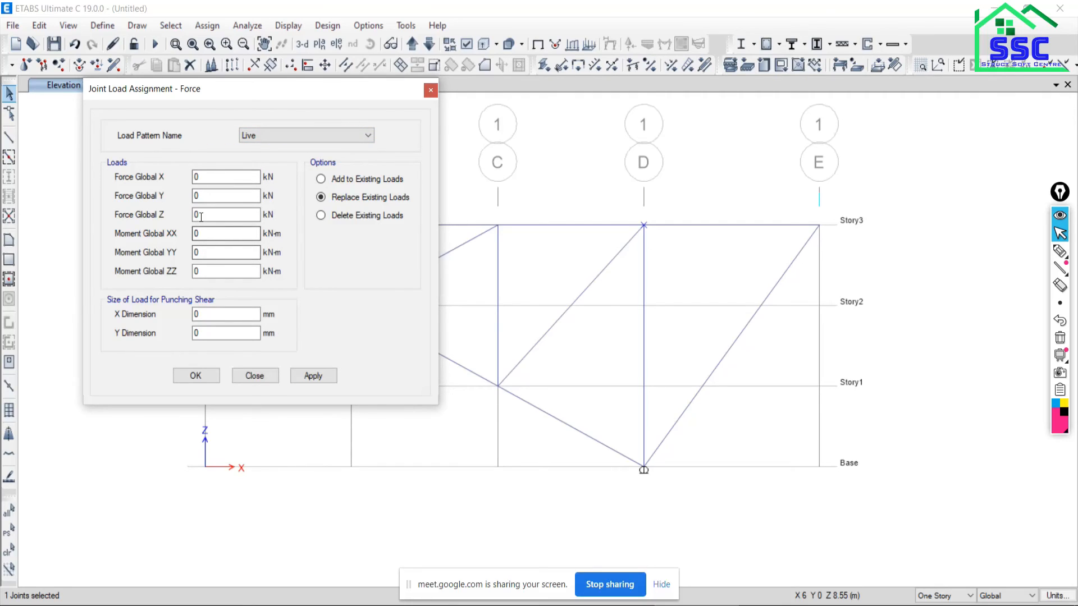
double_click(197, 214)
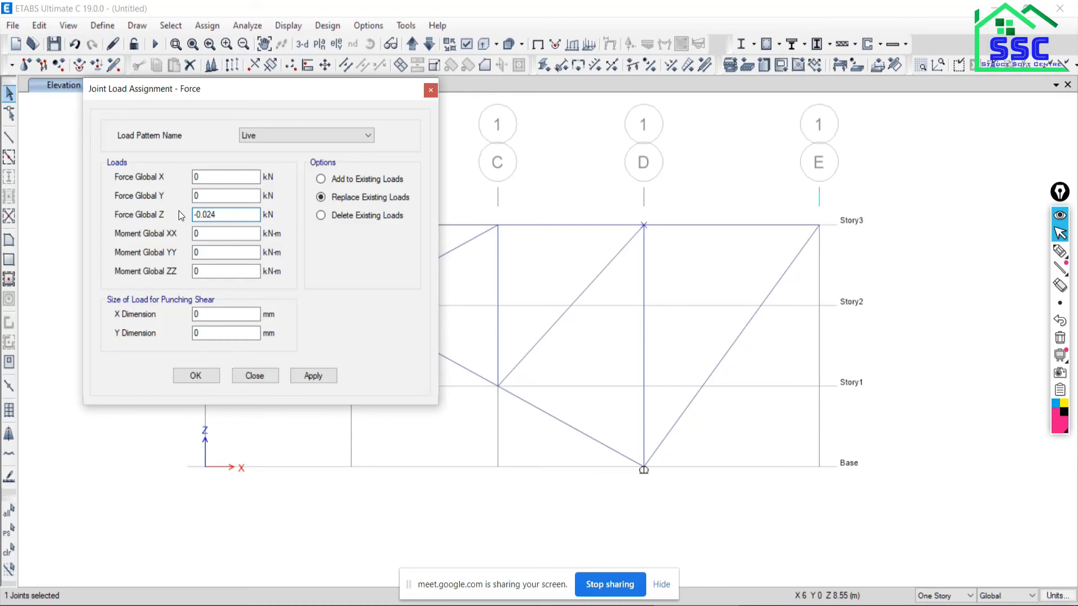
left_click(312, 376)
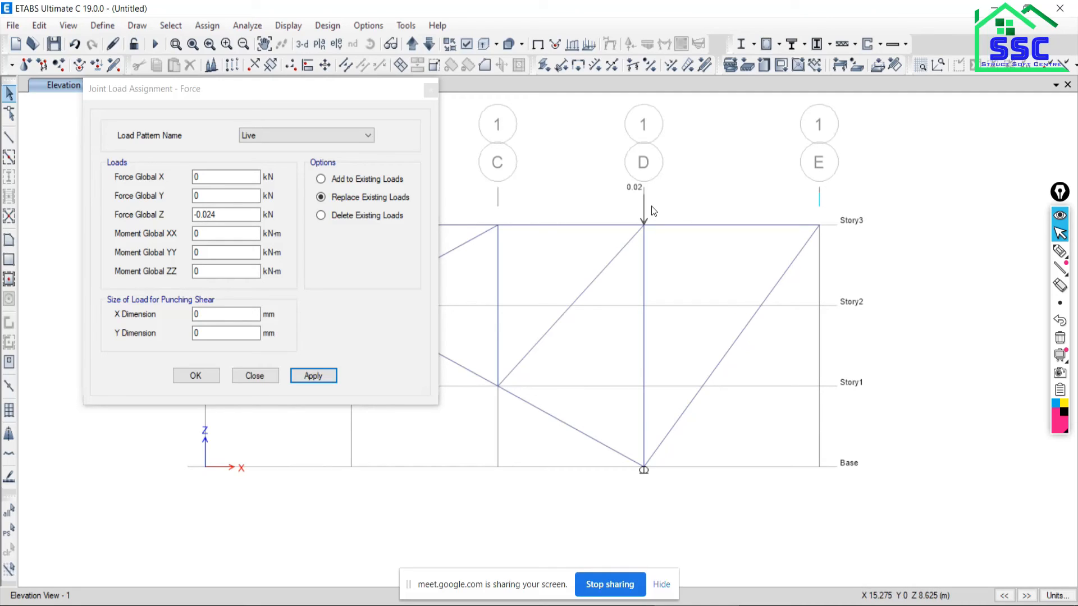
Assign a Live joint force of -0.04 kN in Global Z to the joint at grid E Story3, and finish assigning joint loads
left_click_drag(794, 198, 853, 254)
left_click(224, 215)
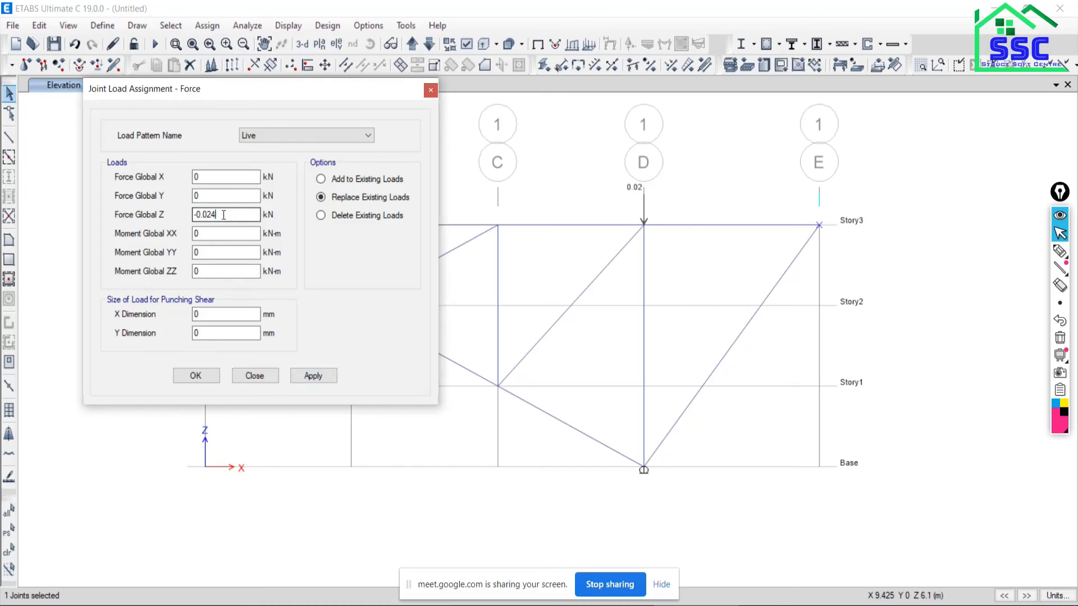
left_click_drag(224, 215, 207, 214)
type("4")
left_click(312, 375)
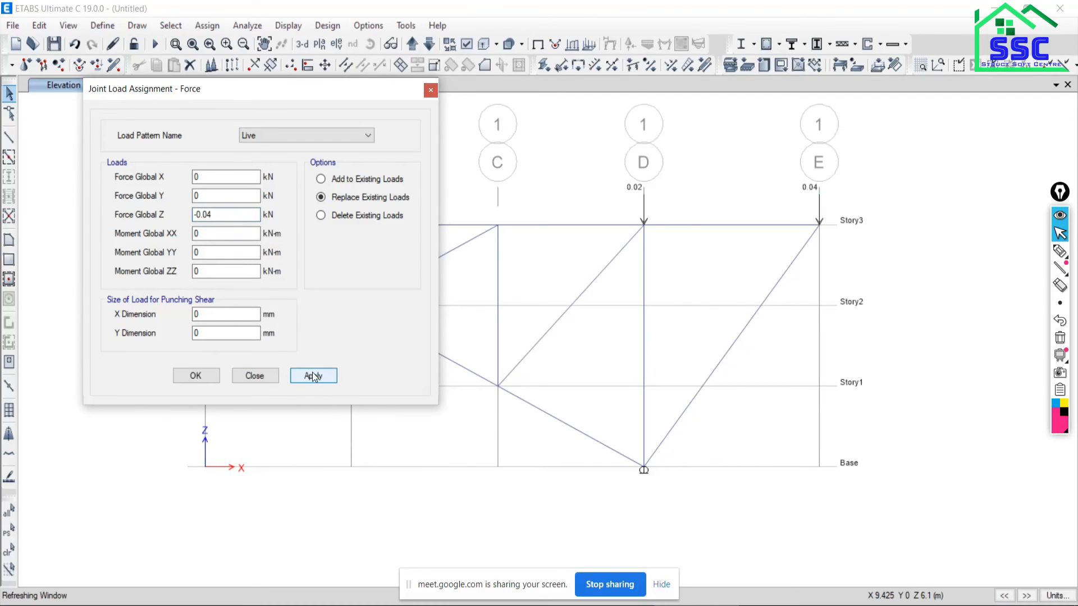
left_click(662, 584)
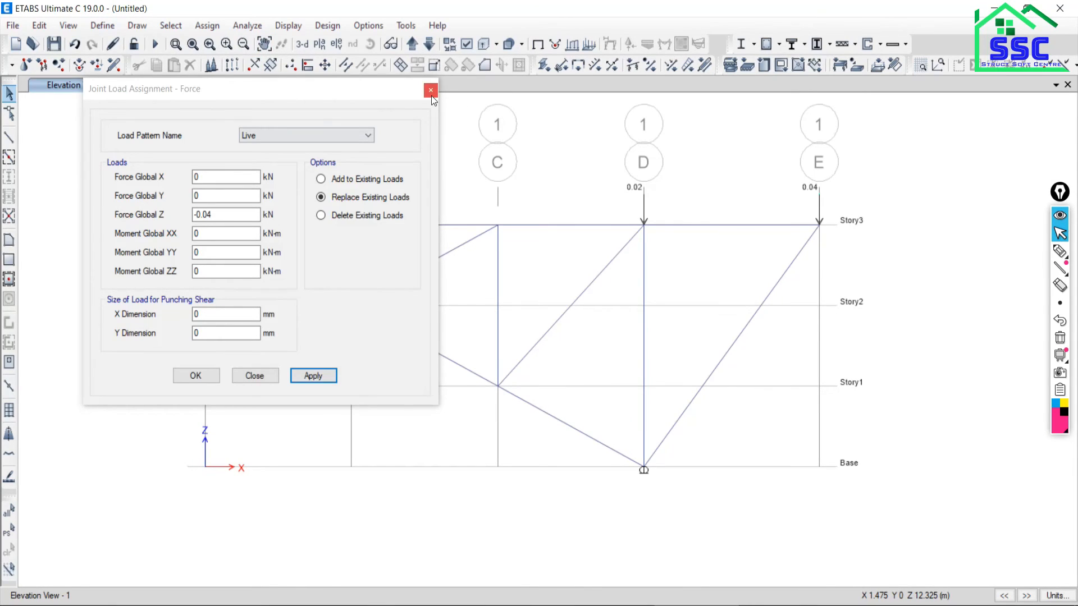
left_click(431, 91)
Check the model with all joint, frame, shell and other checks plus the trim-or-extend fix enabled, and dismiss the report
left_click(247, 26)
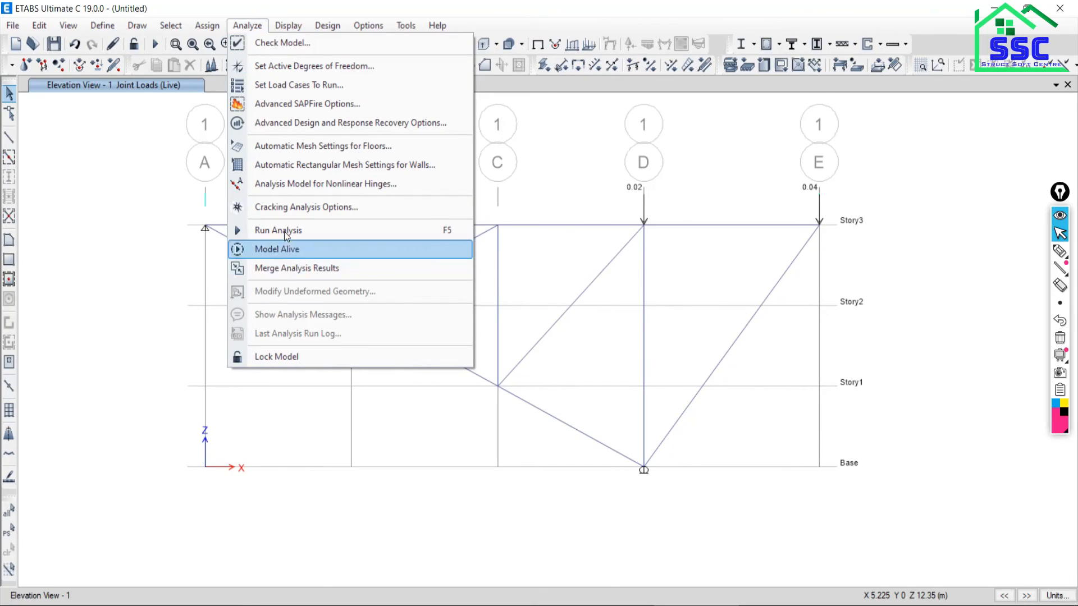
left_click(276, 44)
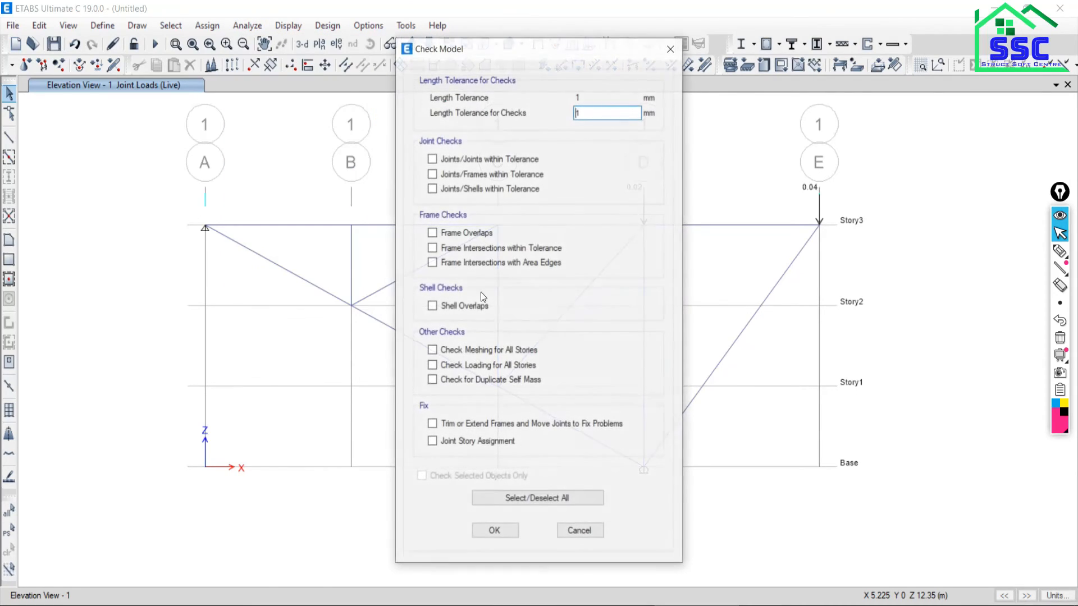
left_click(512, 501)
key("alt+Tab")
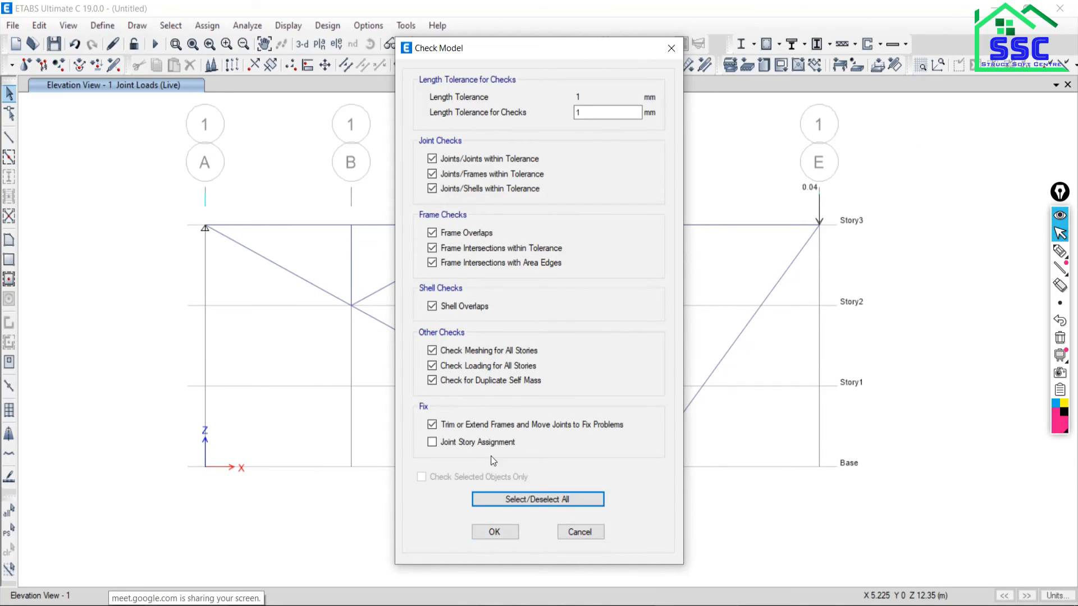
left_click(495, 532)
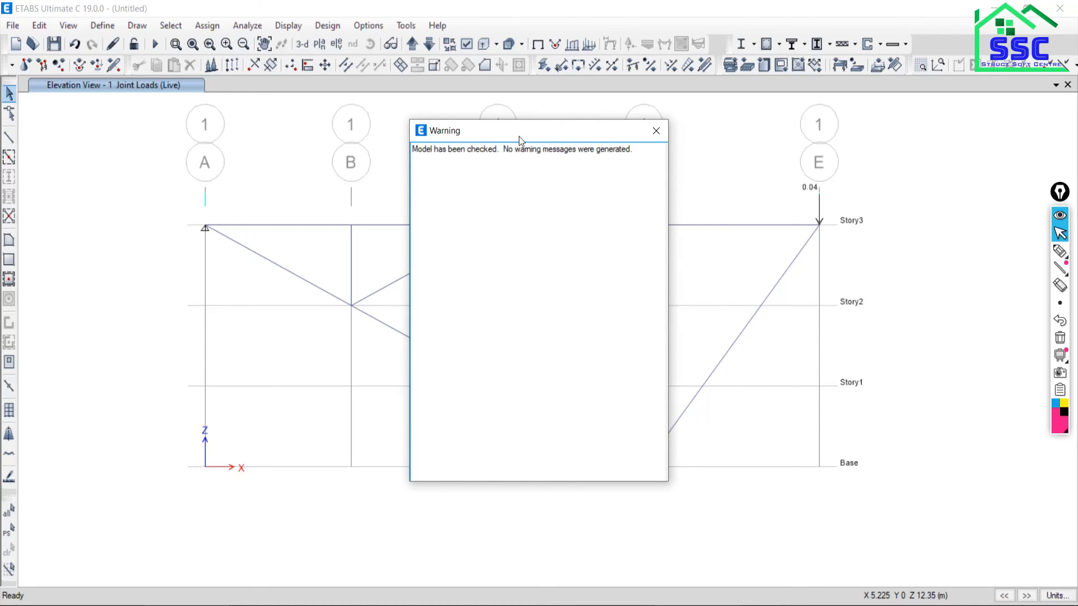
left_click(653, 134)
Select all the truss members and release Moment 22 (Minor) and Moment 33 (Major) at both their start and end
left_click(731, 347)
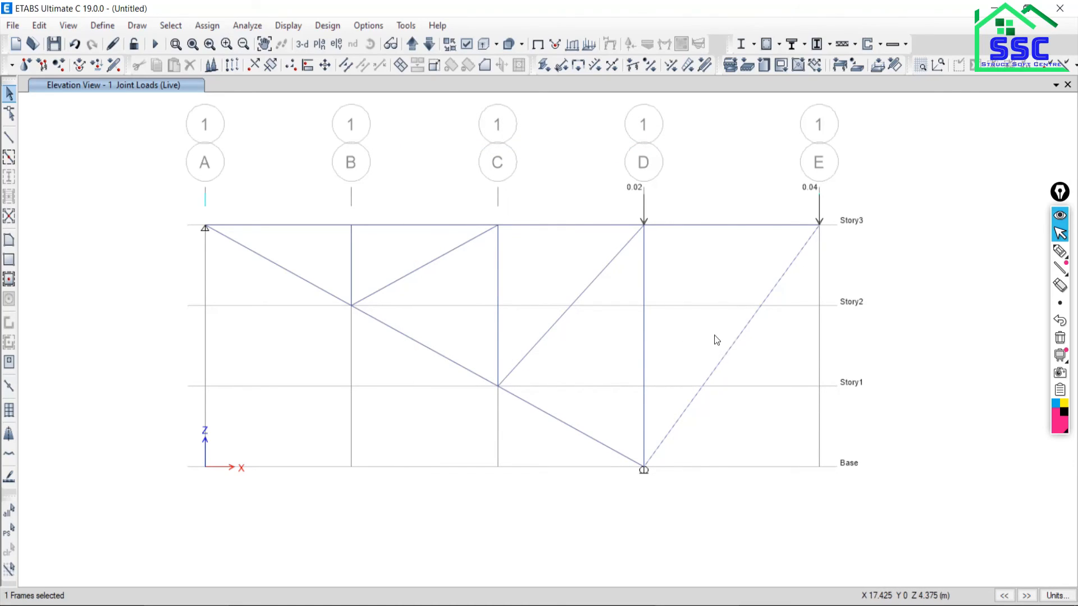
left_click(715, 225)
left_click(644, 271)
left_click(599, 273)
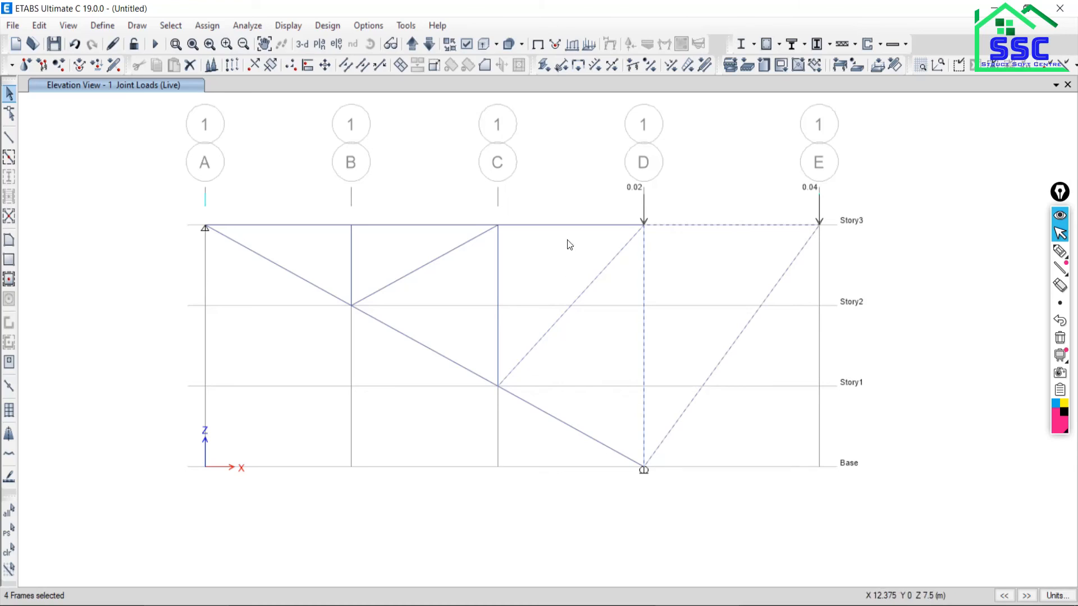
left_click(562, 224)
left_click(425, 265)
left_click_drag(507, 272, 465, 288)
left_click_drag(411, 193, 382, 245)
left_click_drag(315, 203, 246, 307)
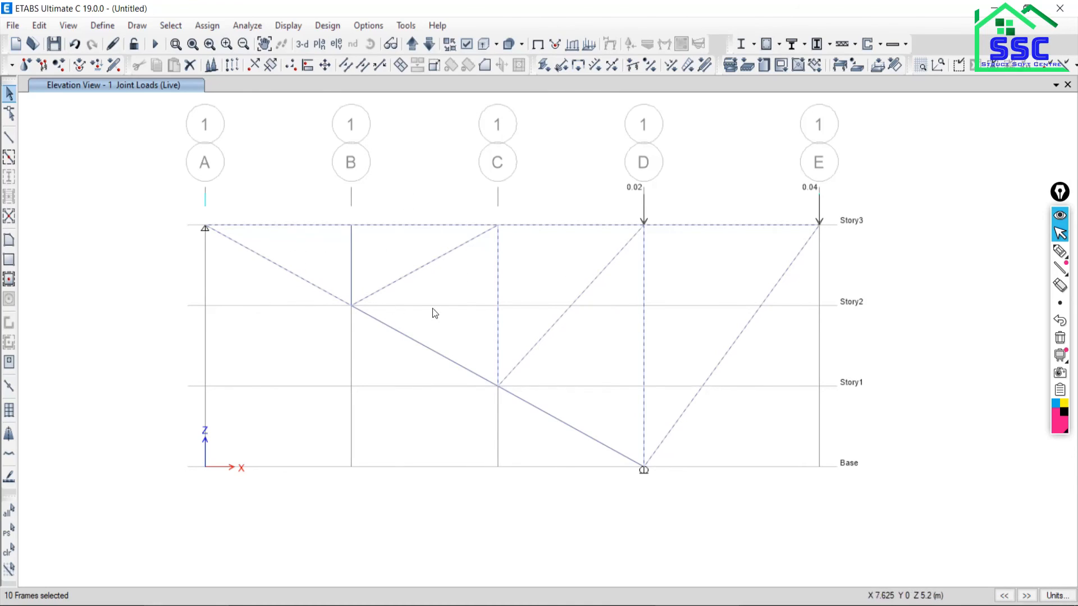
left_click_drag(427, 325, 383, 372)
left_click_drag(551, 391, 515, 429)
left_click_drag(385, 247, 336, 265)
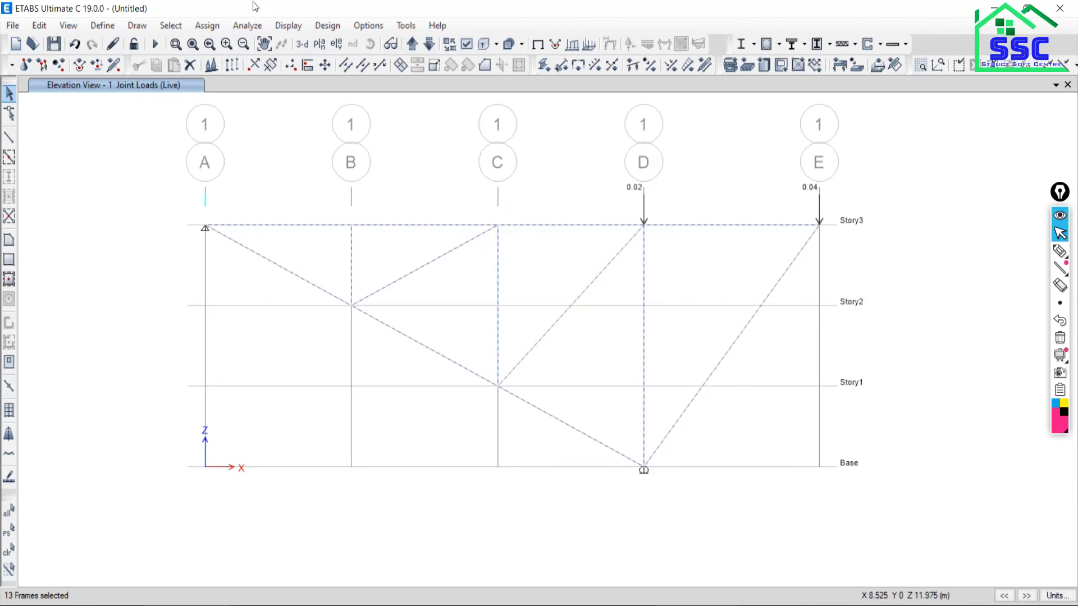
left_click(208, 25)
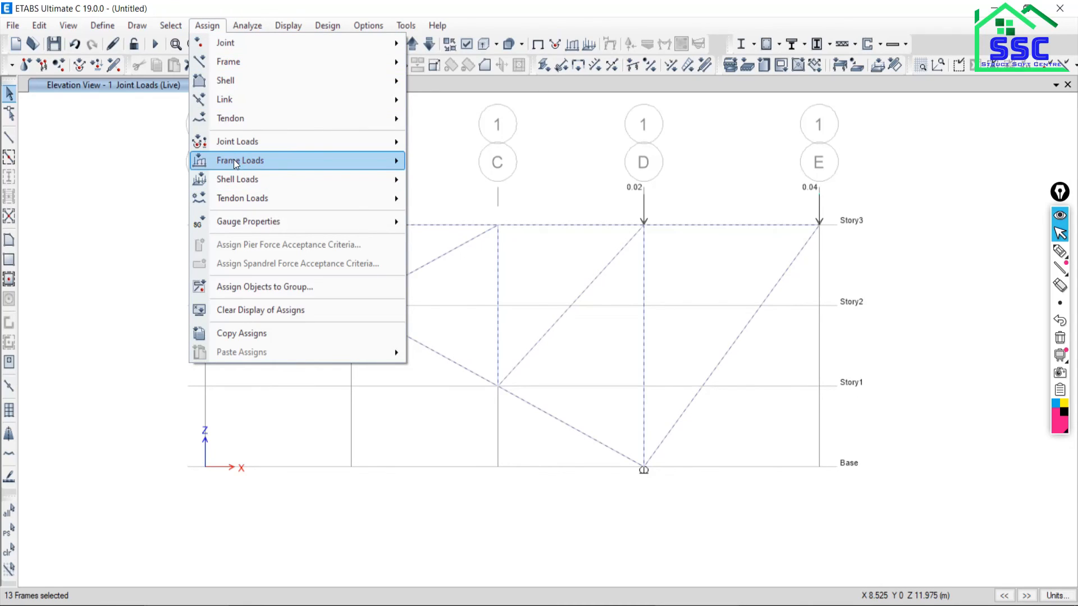
mouse_move(230, 162)
mouse_move(231, 64)
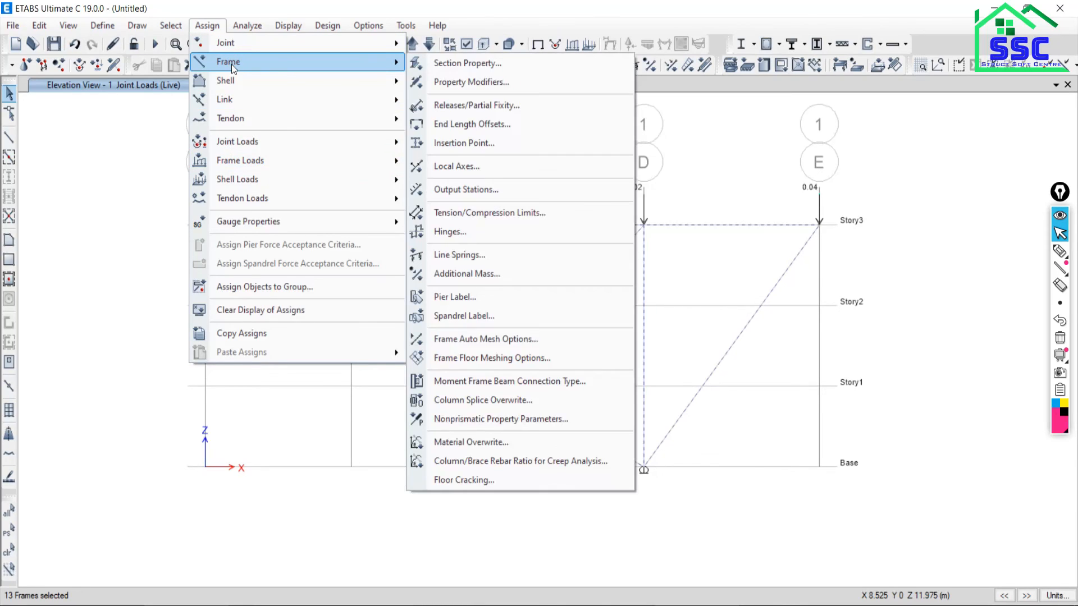
left_click(444, 107)
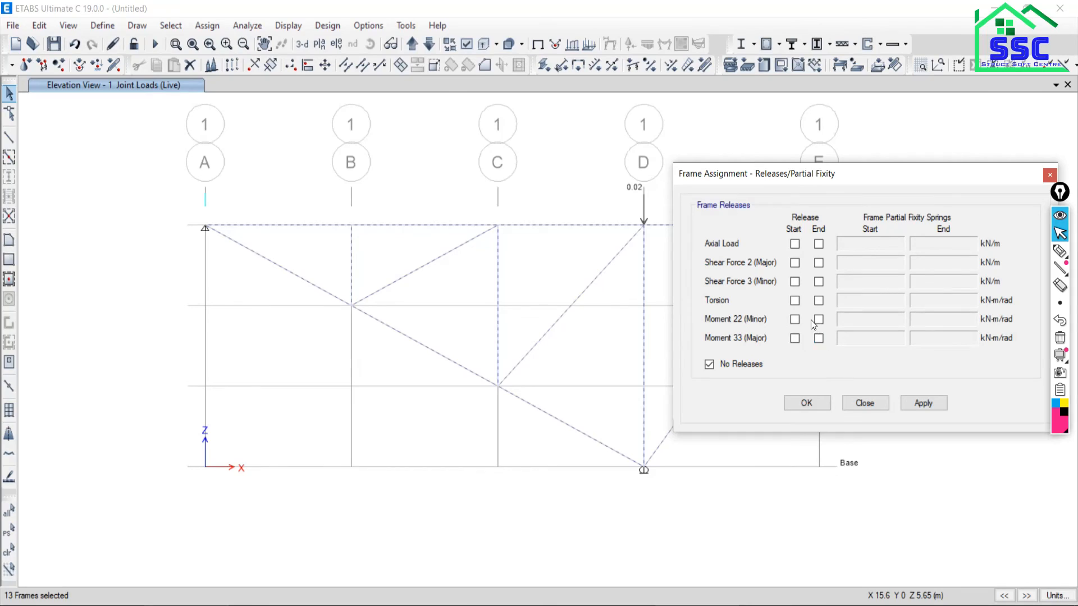
left_click(795, 319)
left_click(819, 319)
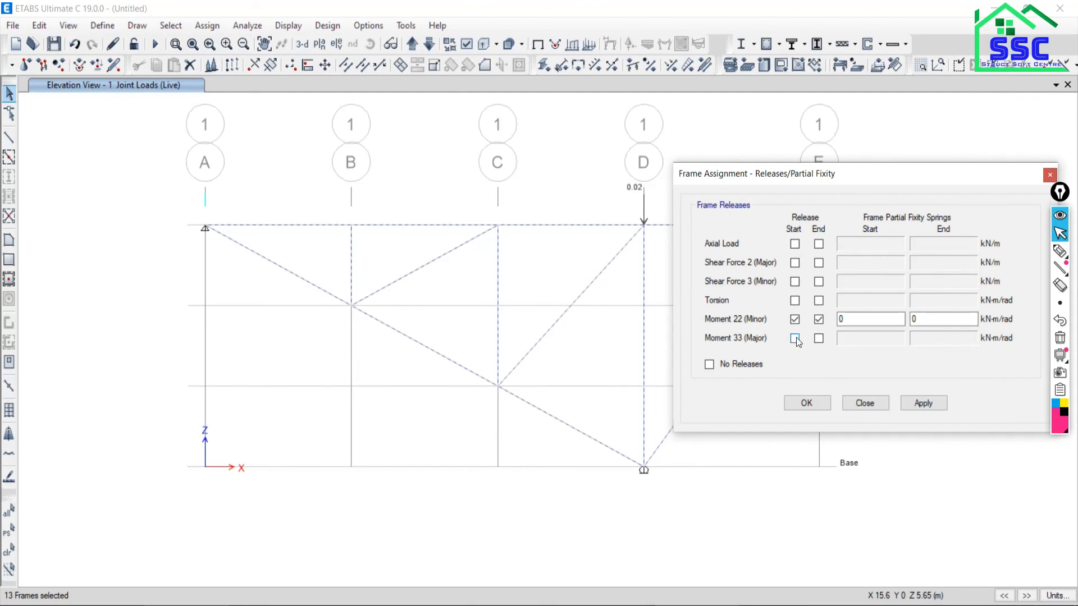
left_click(795, 338)
left_click(819, 338)
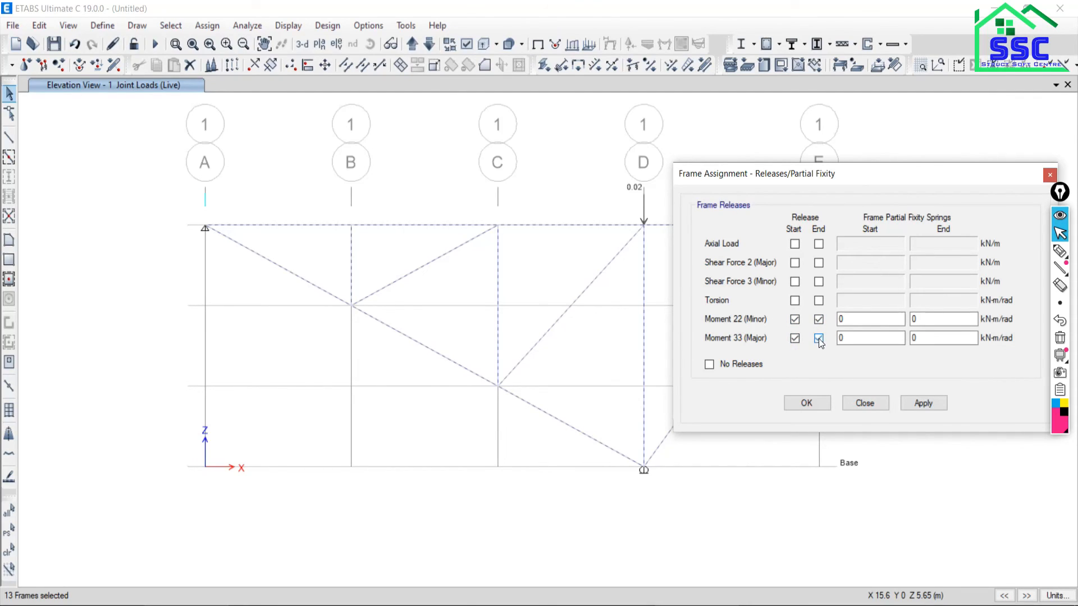
left_click(923, 403)
left_click(864, 403)
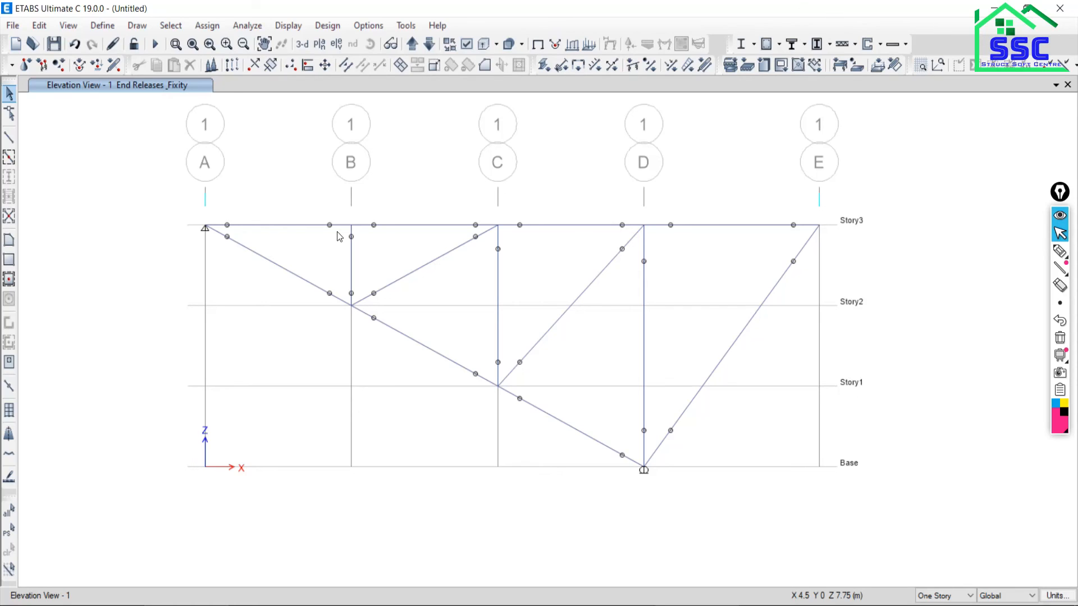
Run the analysis, saving the model file as 22, and briefly animate the deformed shape for the Dead load
left_click(247, 26)
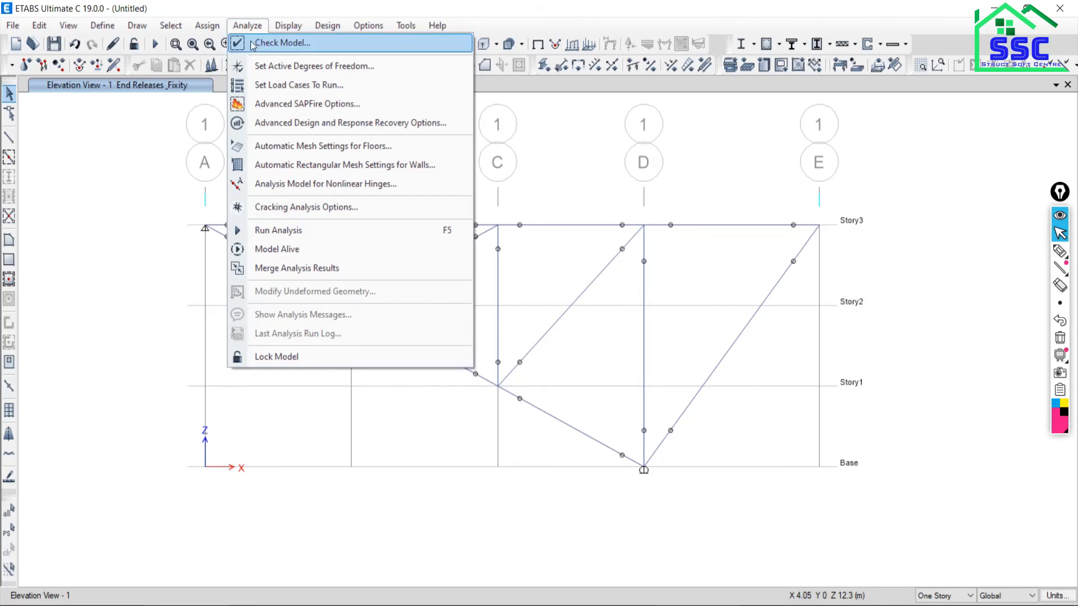
left_click(263, 231)
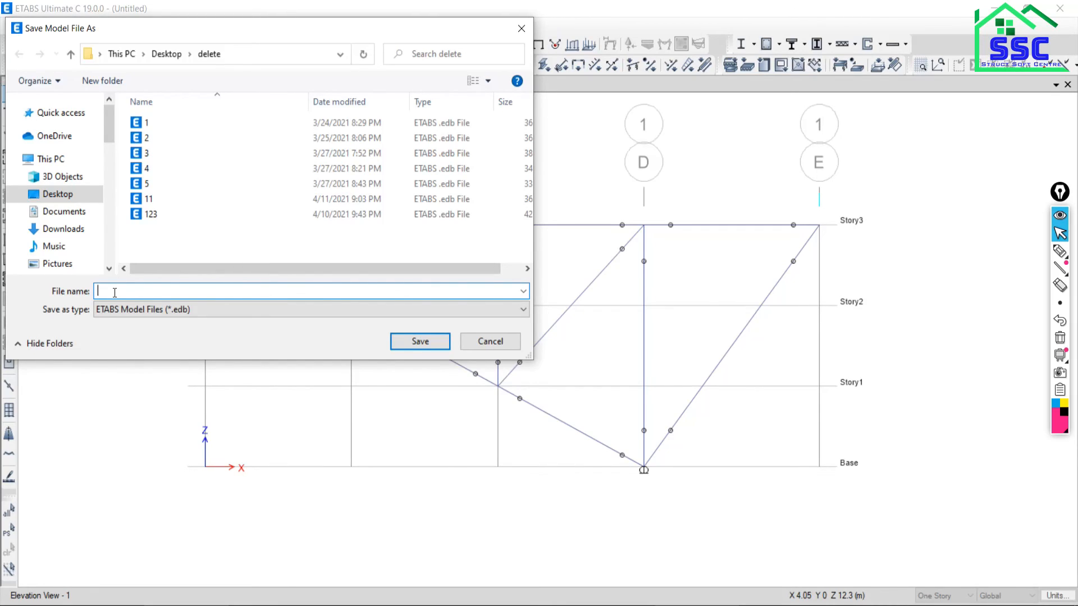
type("22")
left_click(431, 347)
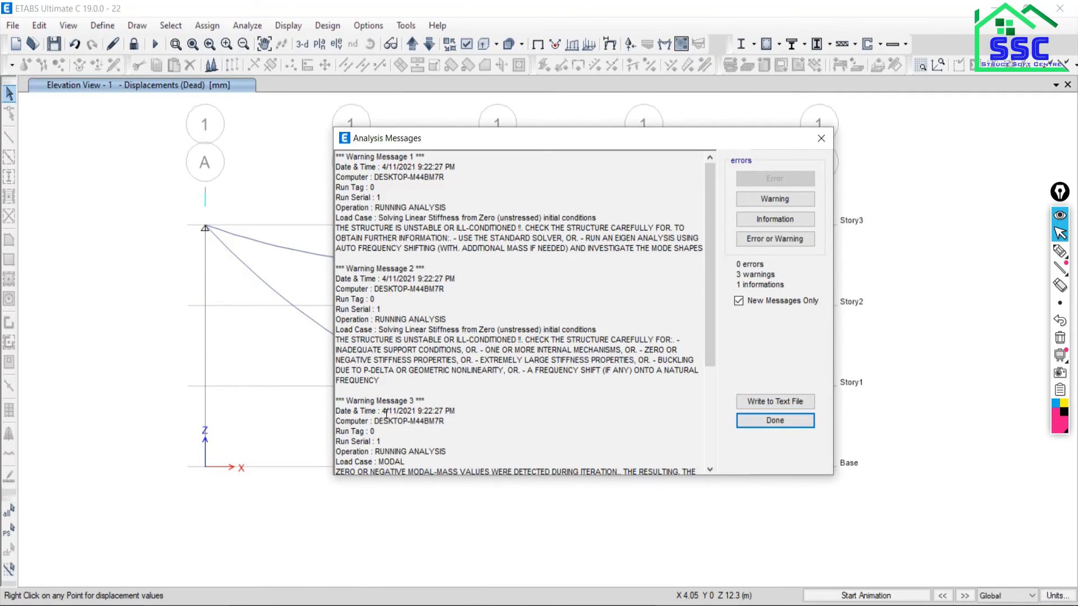
left_click(820, 139)
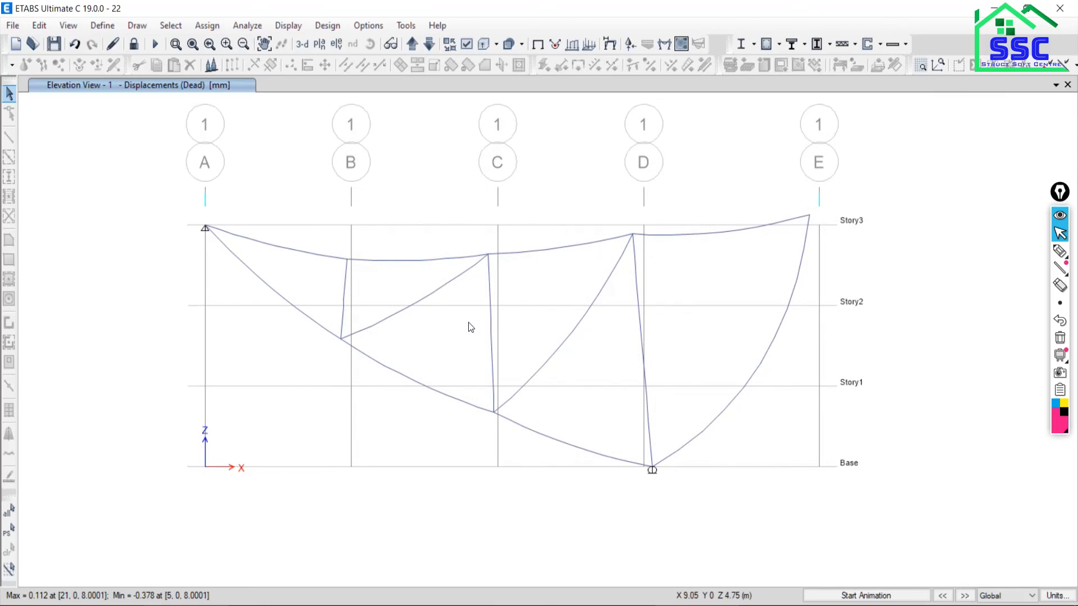
left_click(839, 597)
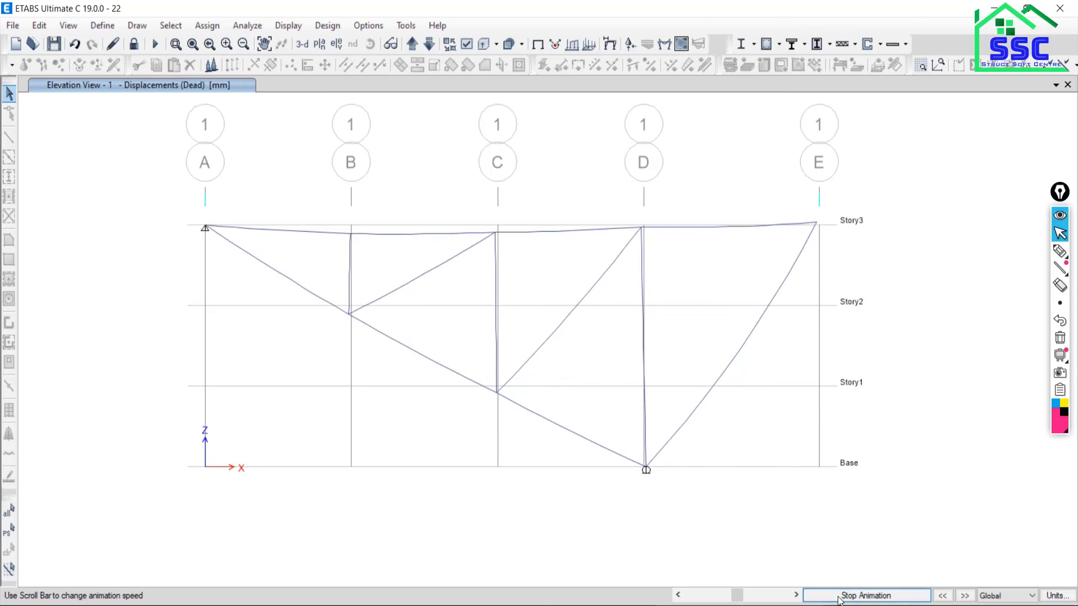
left_click(840, 600)
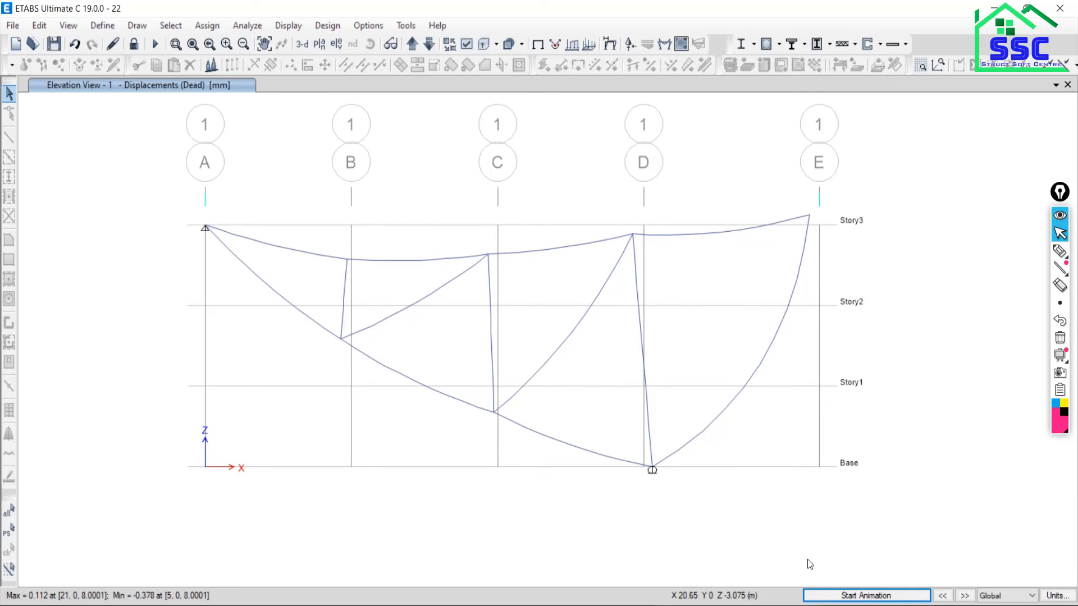
Display the frame axial force diagram for the Live load case with automatic scaling and filled diagrams
left_click(286, 27)
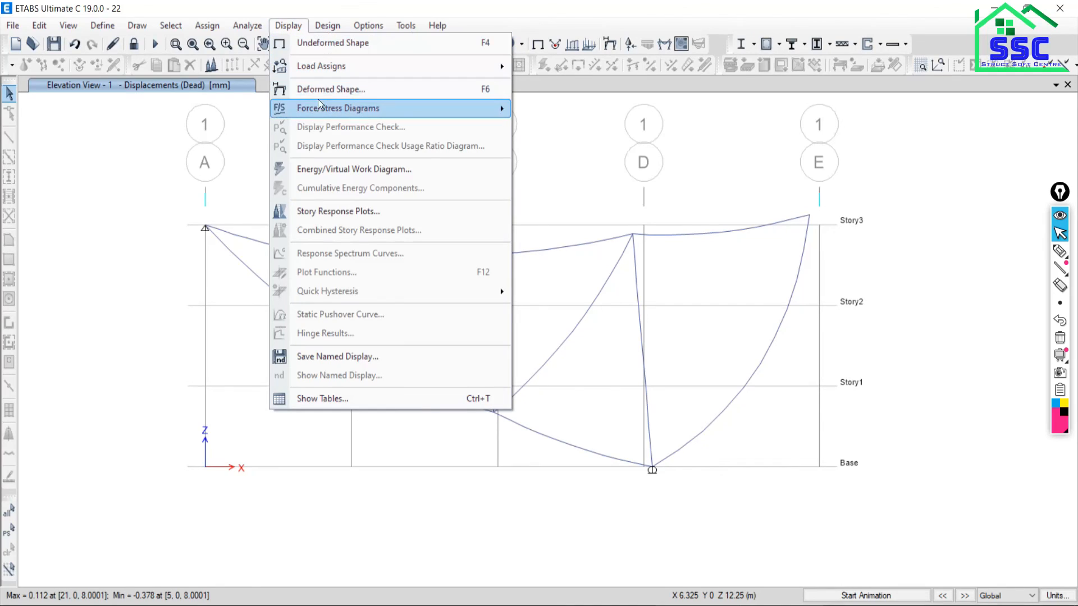
mouse_move(323, 115)
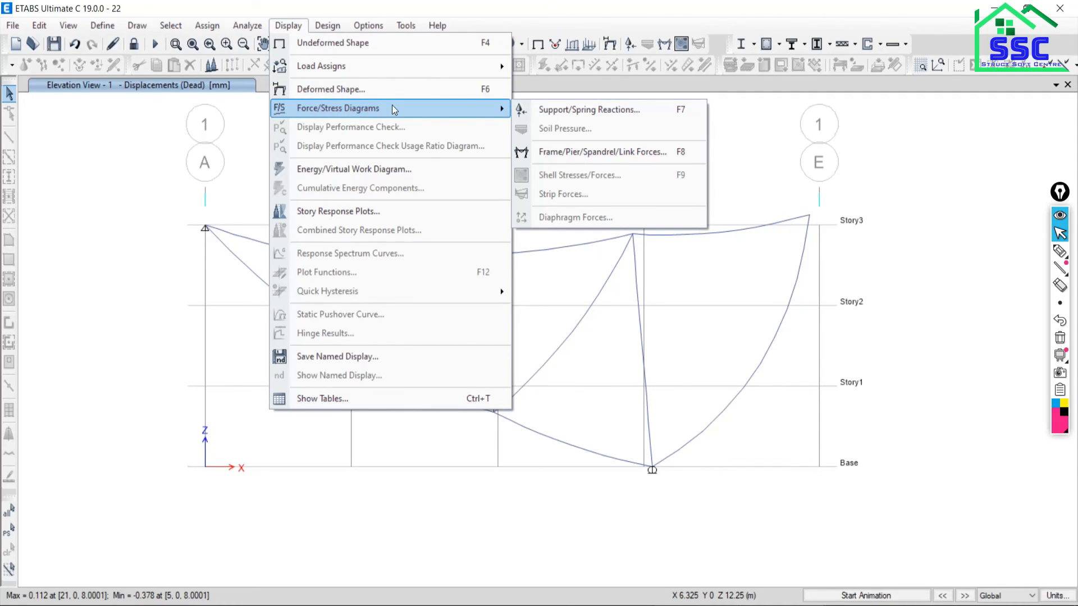
left_click(598, 155)
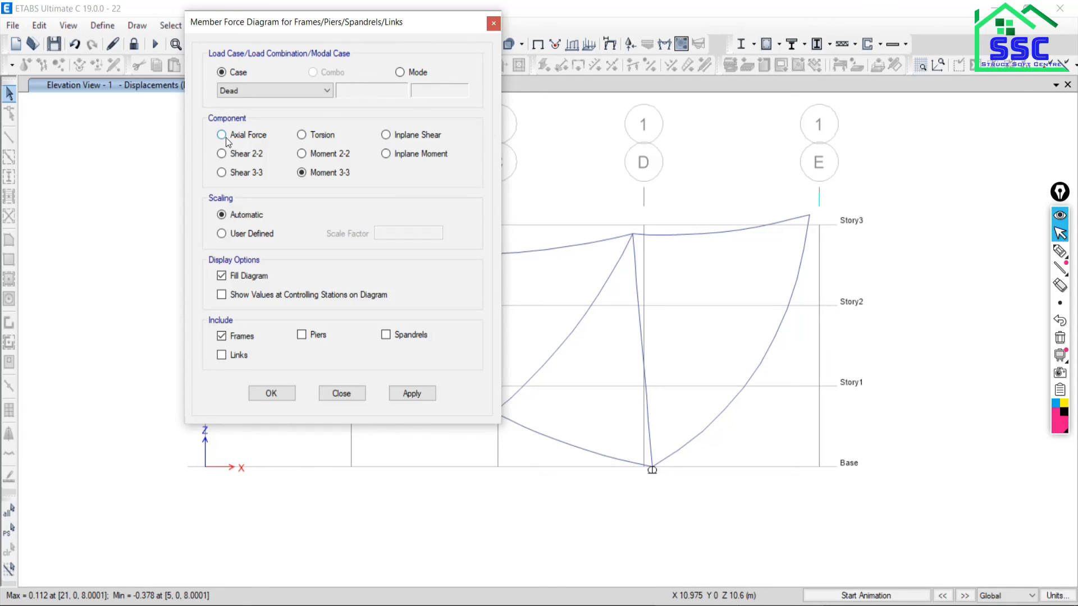
left_click(273, 90)
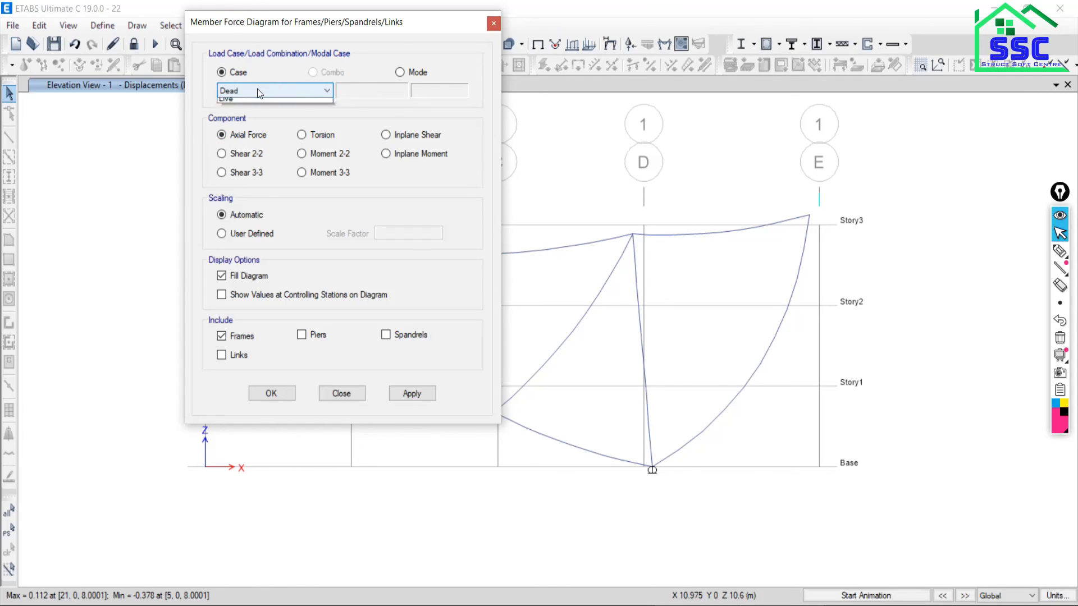
left_click(243, 109)
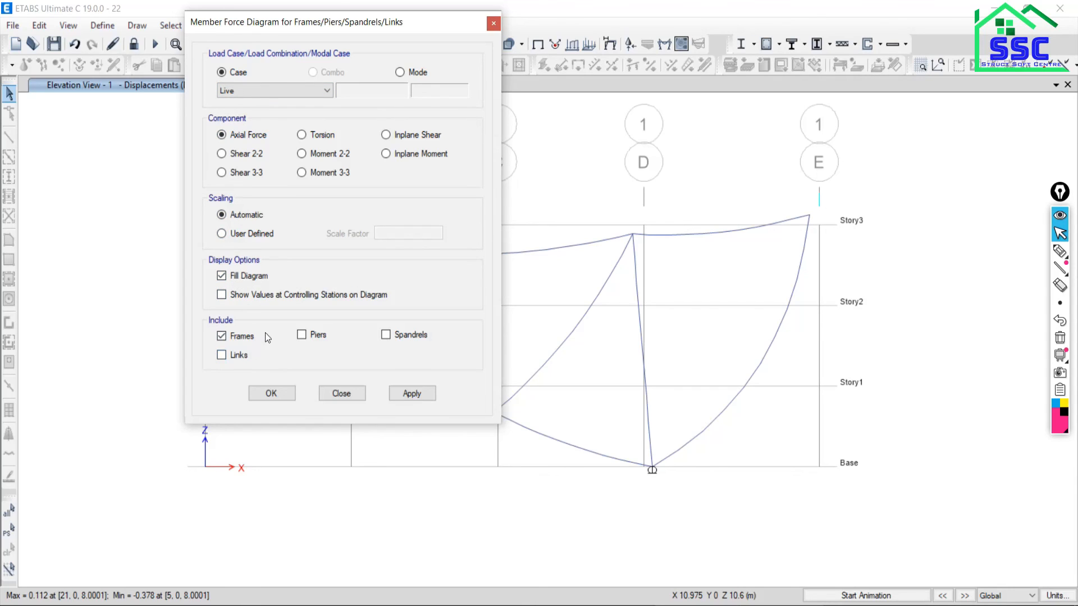
left_click(419, 395)
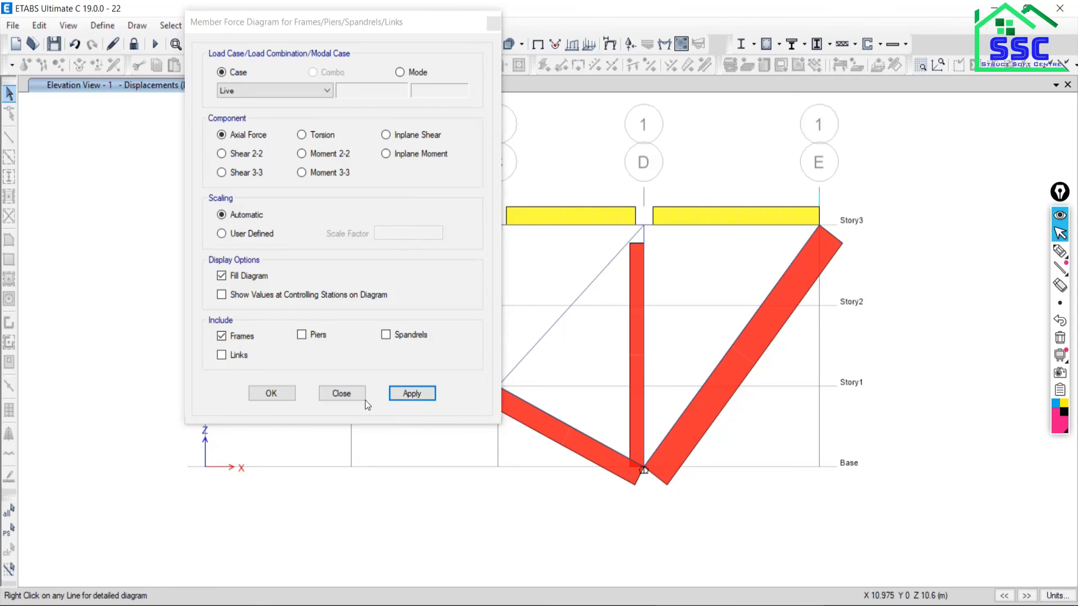
left_click(342, 393)
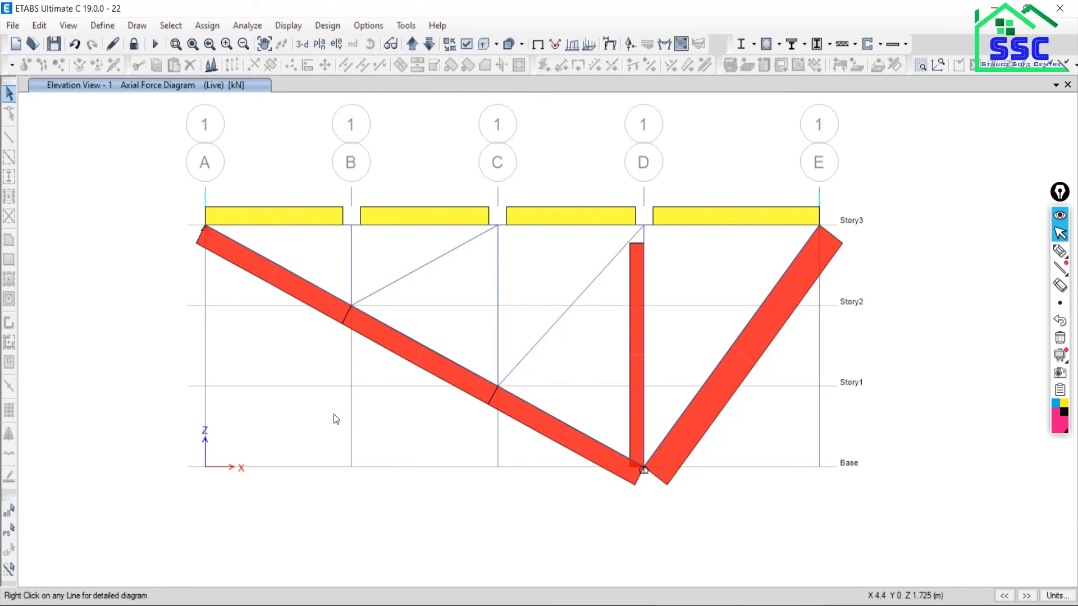
Read the axial force of the four top-chord members between grids A and E, and handwrite 30 above each with the annotation pen
mouse_move(270, 224)
left_click(1060, 251)
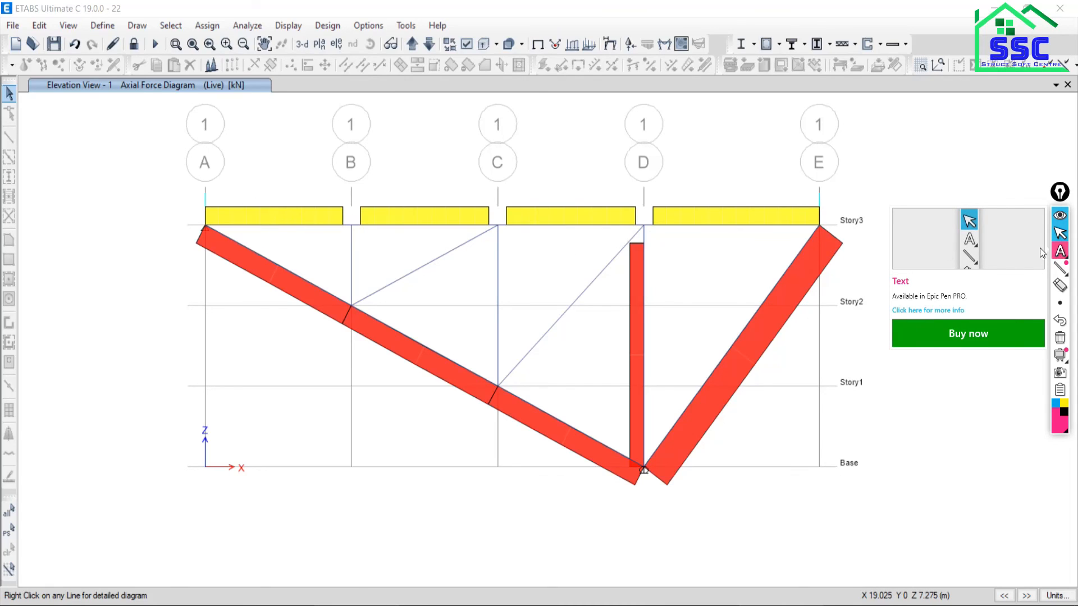
left_click(1060, 268)
left_click(1061, 256)
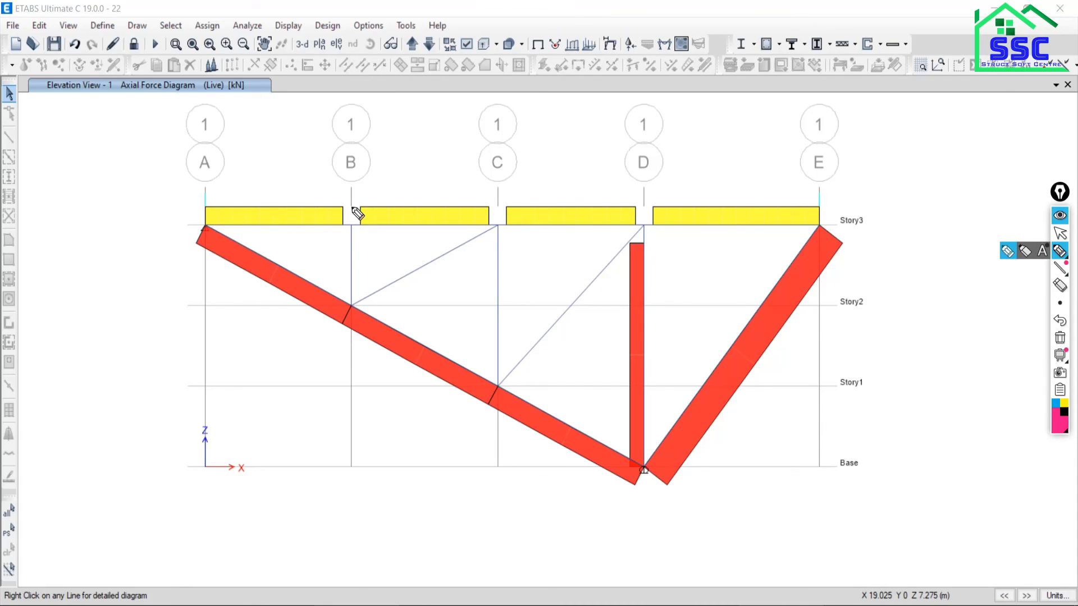
mouse_move(240, 191)
left_mouse_down()
mouse_move(258, 212)
mouse_move(233, 218)
mouse_move(273, 198)
left_mouse_up()
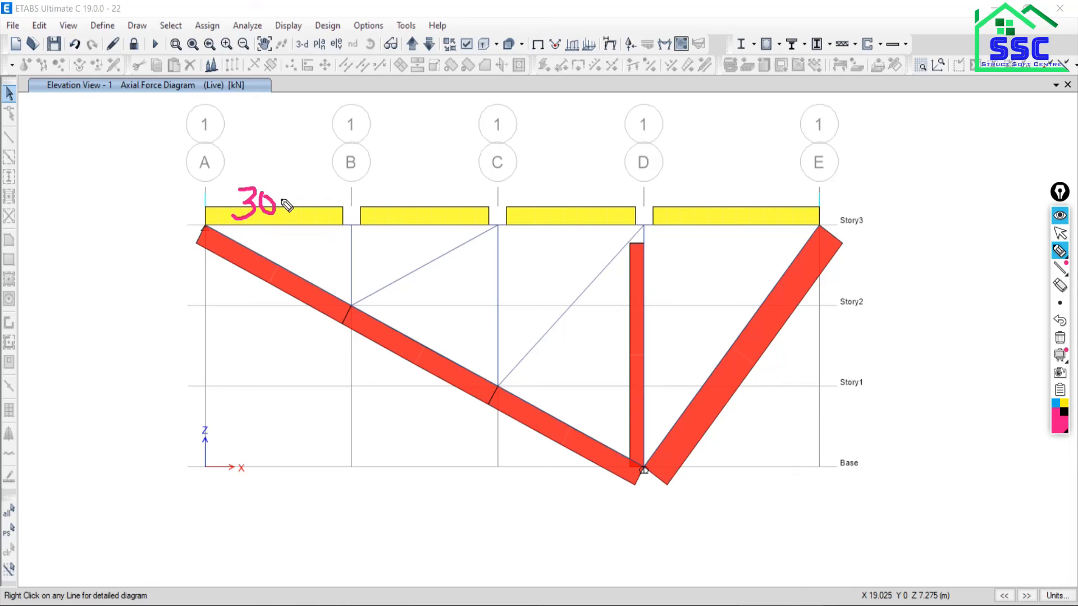
left_click(1060, 233)
mouse_move(427, 229)
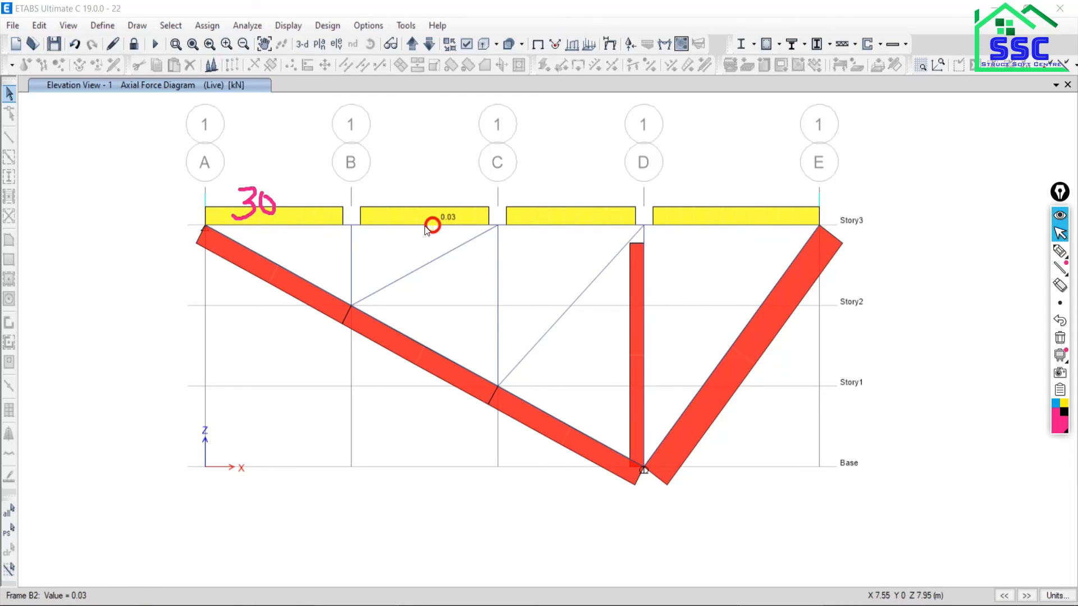
left_click(1059, 251)
mouse_move(416, 189)
left_mouse_down()
mouse_move(416, 198)
mouse_move(437, 198)
left_mouse_up()
mouse_move(578, 189)
left_mouse_down()
mouse_move(570, 195)
mouse_move(590, 192)
left_mouse_up()
mouse_move(721, 181)
left_mouse_down()
mouse_move(731, 185)
mouse_move(722, 195)
mouse_move(747, 198)
mouse_move(750, 178)
left_mouse_up()
left_click(1060, 233)
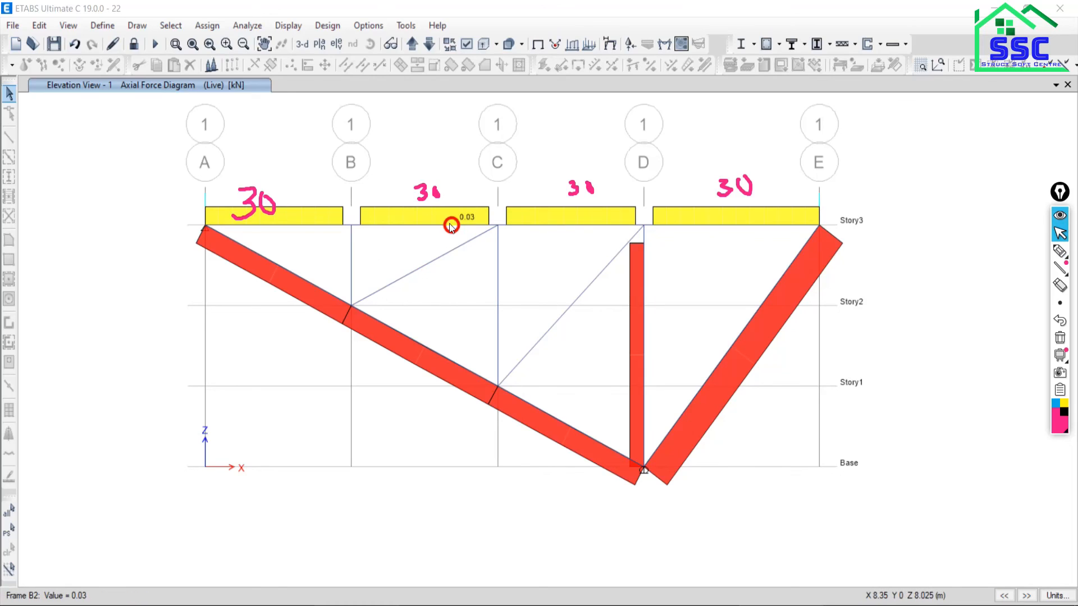
mouse_move(571, 224)
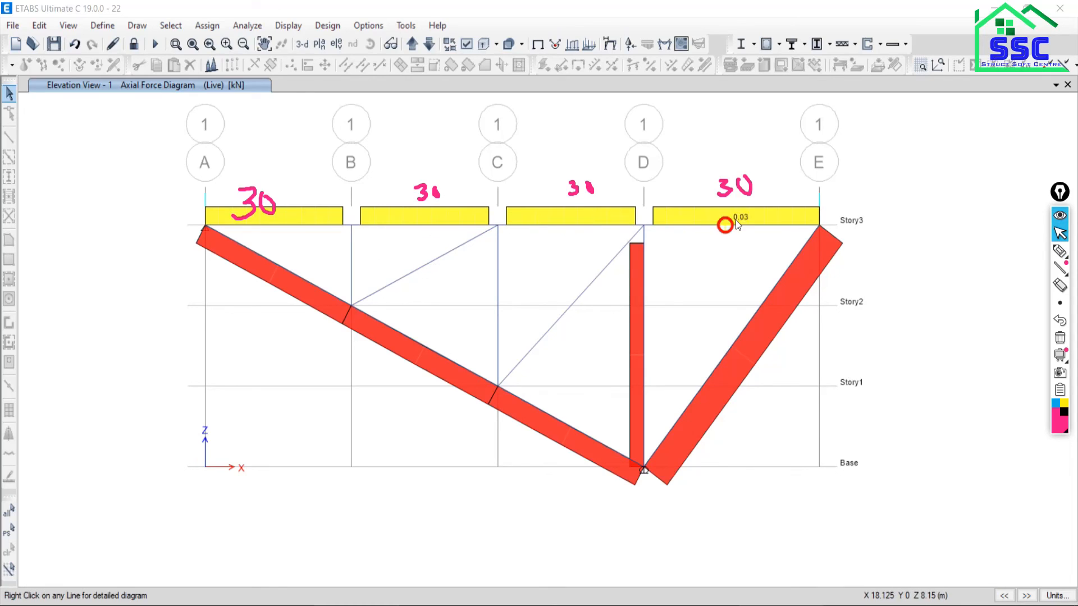
mouse_move(724, 224)
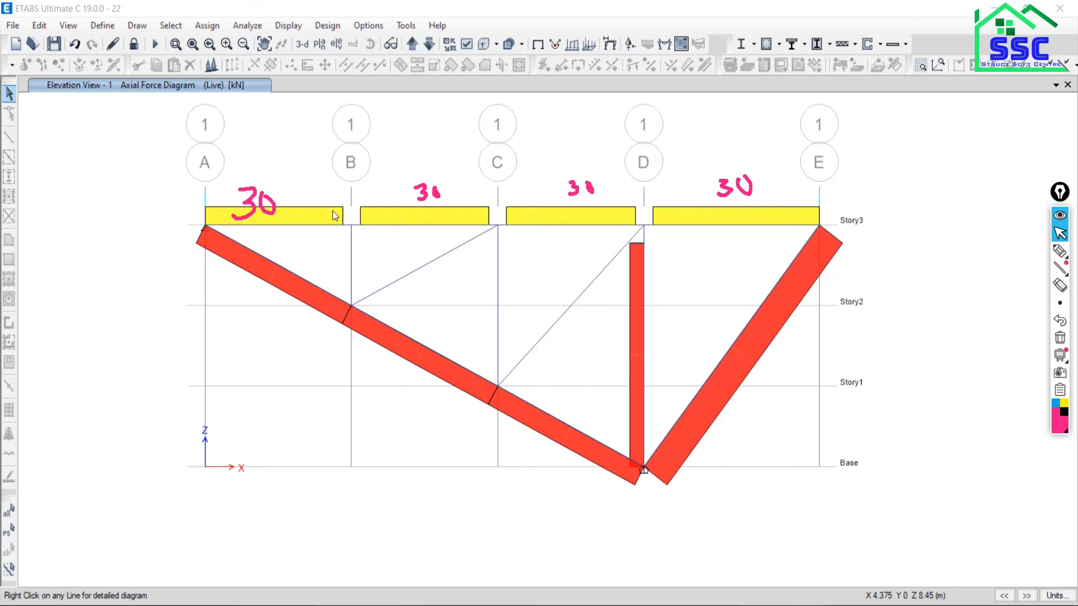
Handwrite 34 beside each of the three lower-chord members, 24 beside the grid D vertical and 50 beside the inclined member up to grid E
mouse_move(273, 264)
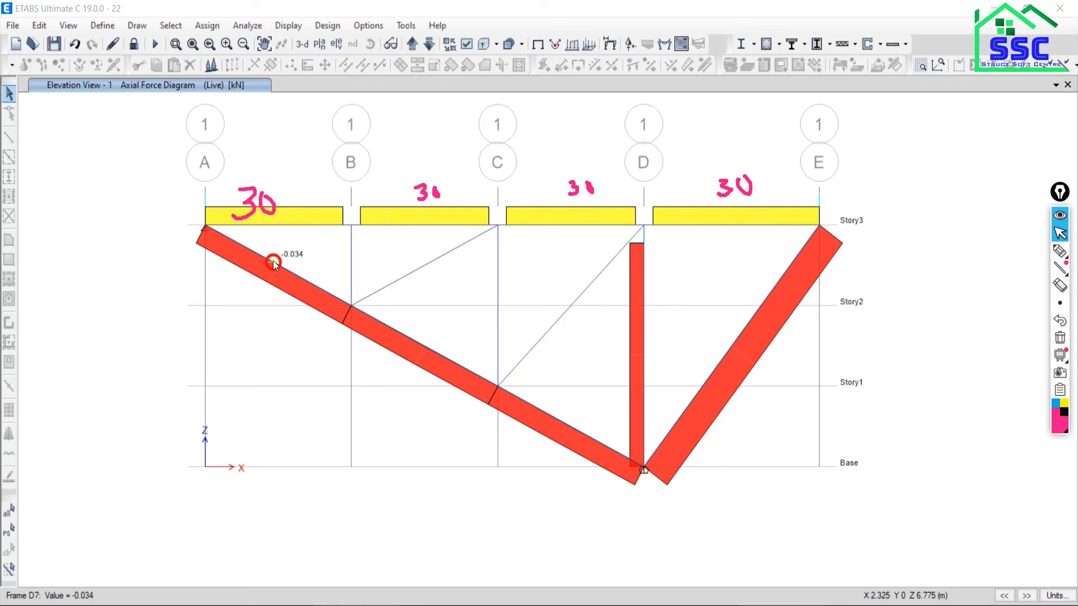
left_click(1061, 251)
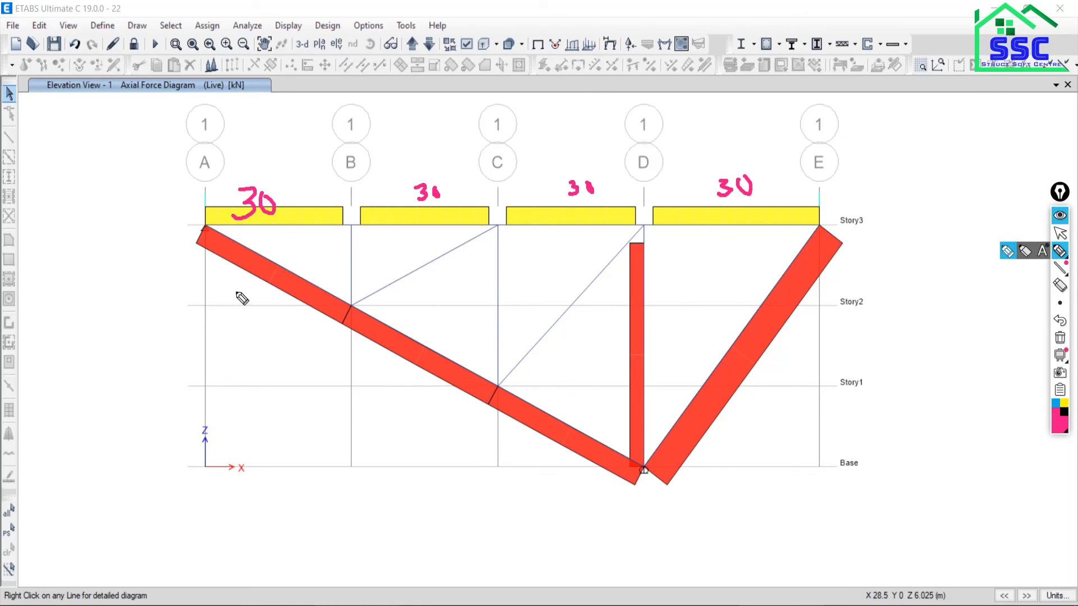
mouse_move(224, 297)
left_mouse_down()
mouse_move(233, 306)
mouse_move(223, 319)
mouse_move(261, 306)
mouse_move(258, 322)
left_mouse_up()
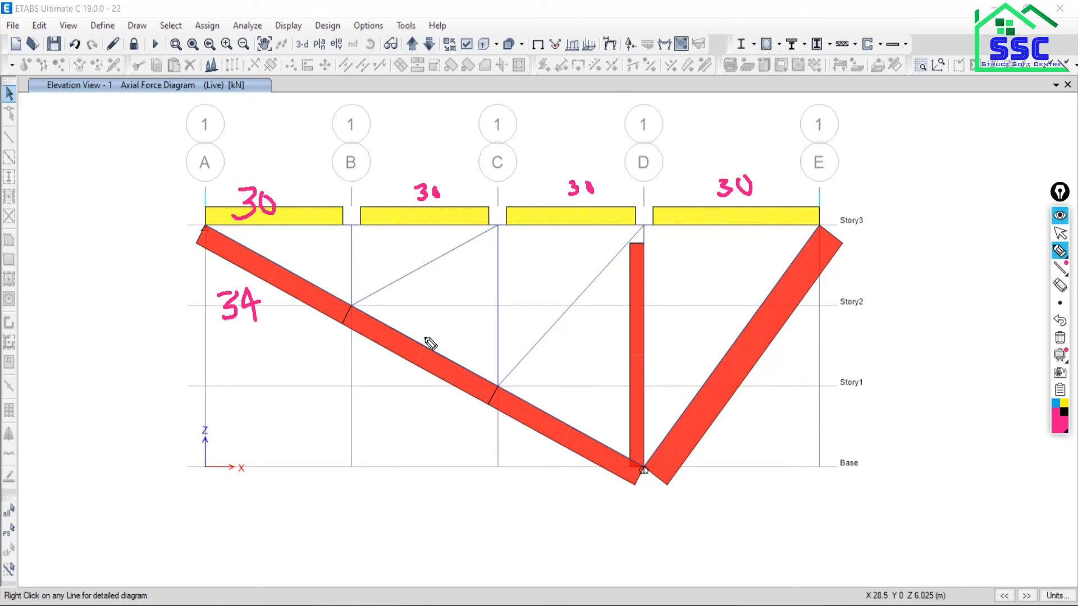
left_click(1060, 233)
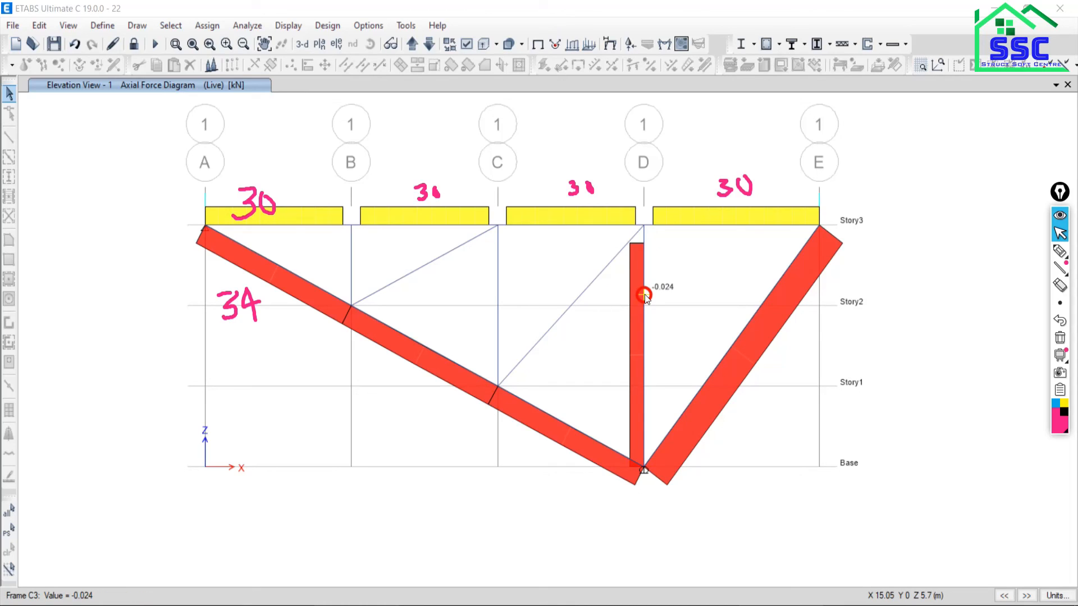
left_click(1061, 251)
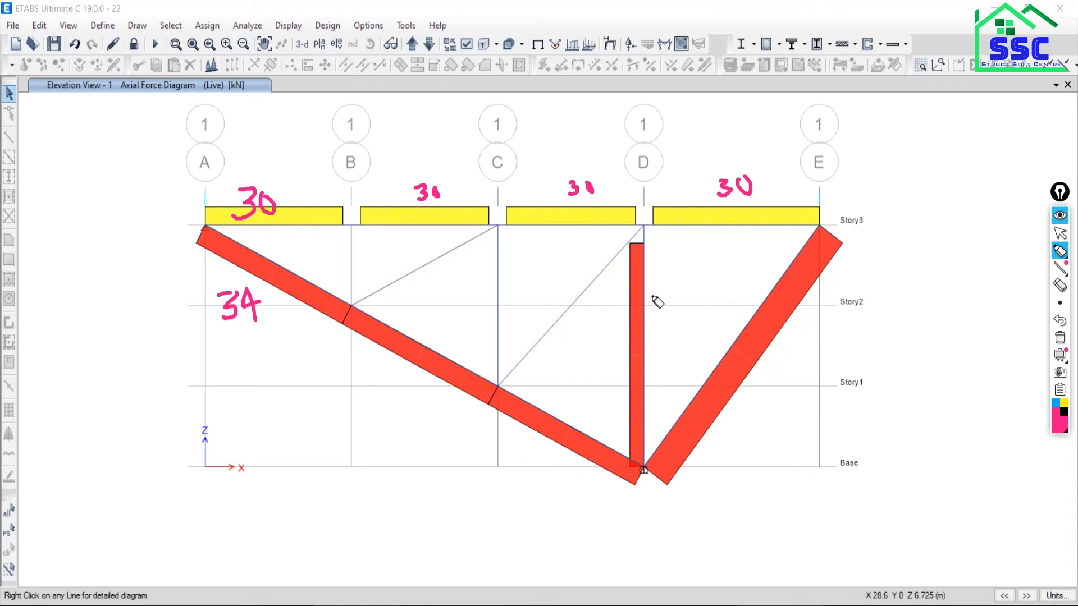
mouse_move(653, 297)
left_mouse_down()
mouse_move(667, 316)
mouse_move(679, 303)
mouse_move(688, 319)
left_mouse_up()
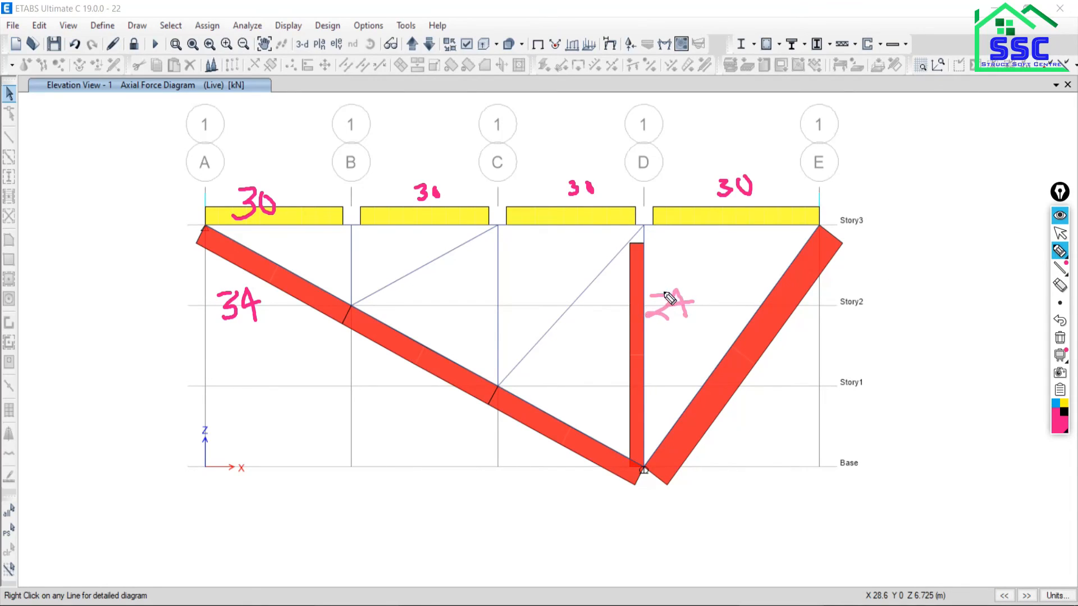
mouse_move(652, 297)
left_mouse_down()
mouse_move(676, 302)
mouse_move(646, 319)
mouse_move(674, 323)
mouse_move(682, 292)
mouse_move(689, 318)
left_mouse_up()
mouse_move(786, 347)
left_mouse_down()
mouse_move(794, 363)
mouse_move(803, 346)
mouse_move(815, 359)
mouse_move(809, 345)
left_mouse_up()
mouse_move(338, 387)
left_mouse_down()
mouse_move(366, 397)
mouse_move(355, 407)
mouse_move(396, 403)
left_mouse_up()
mouse_move(507, 438)
left_mouse_down()
mouse_move(507, 454)
mouse_move(540, 454)
left_mouse_up()
left_click(1059, 233)
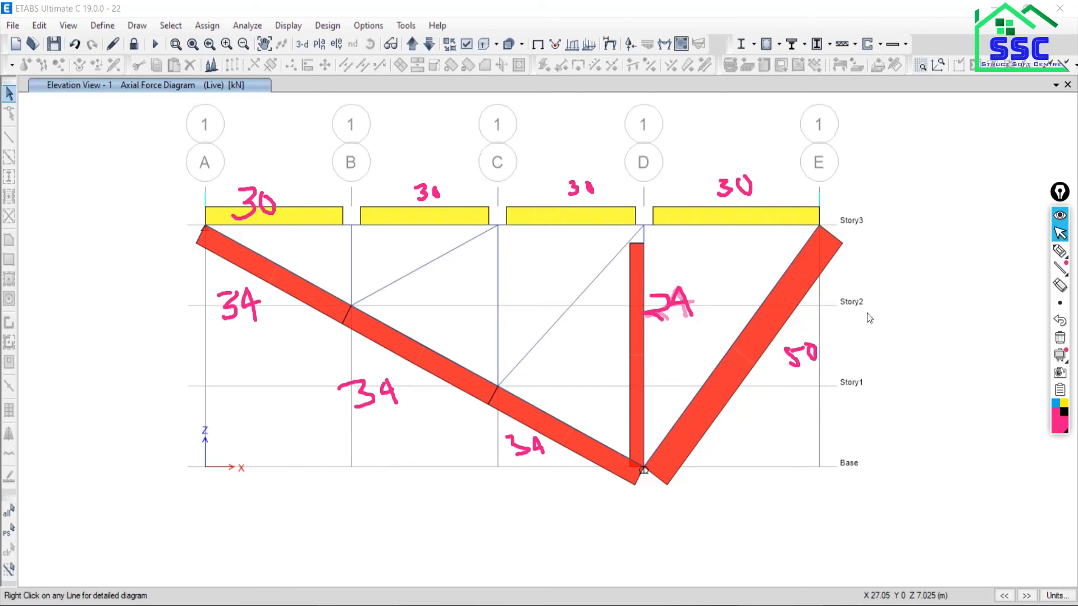
Switch to the Word document's Ex. 14.3.11, trace member EH in the figure, mark it 50 and tick its row in the solution table
key("alt+Tab")
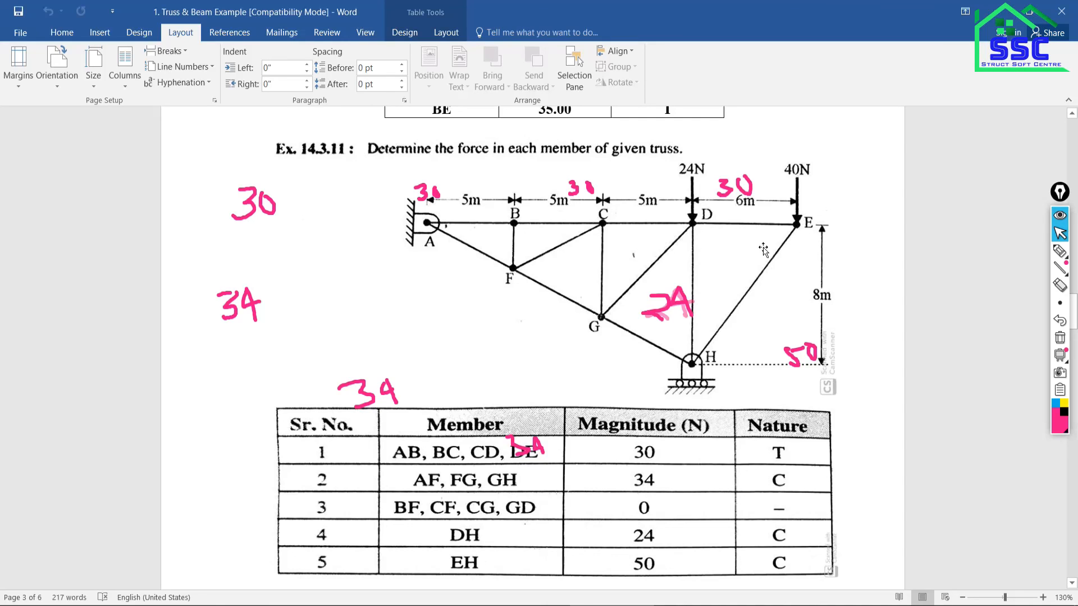
left_click(1043, 251)
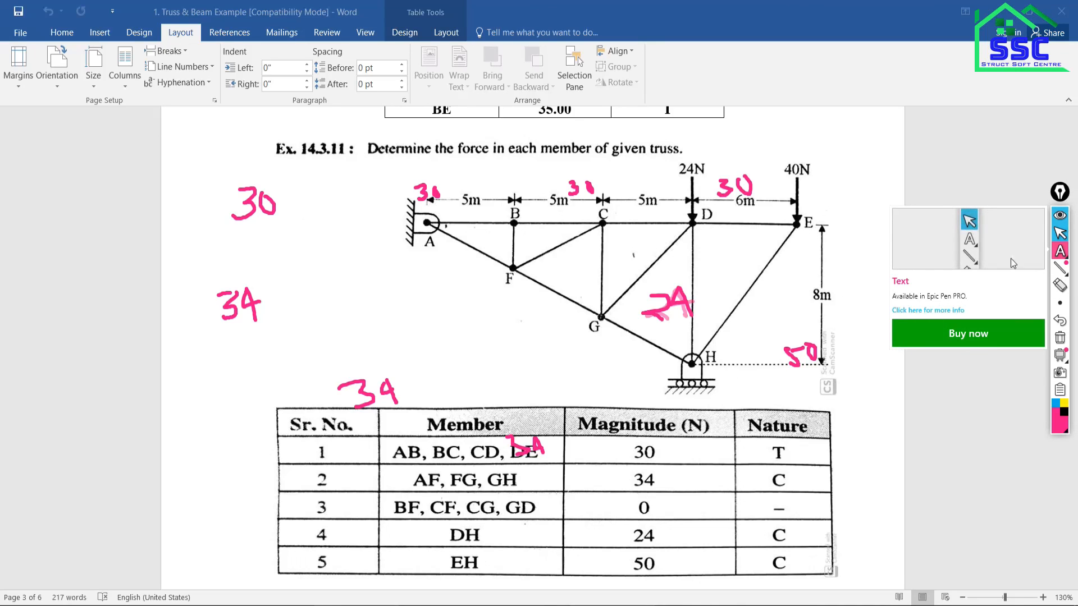
left_click(1060, 240)
mouse_move(1060, 253)
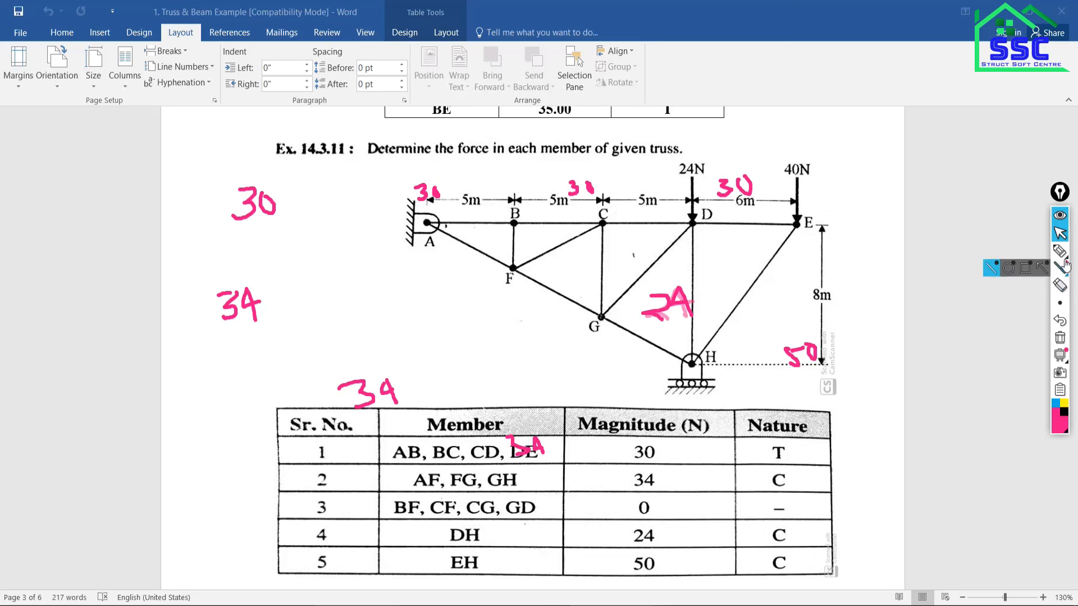
left_click(1008, 251)
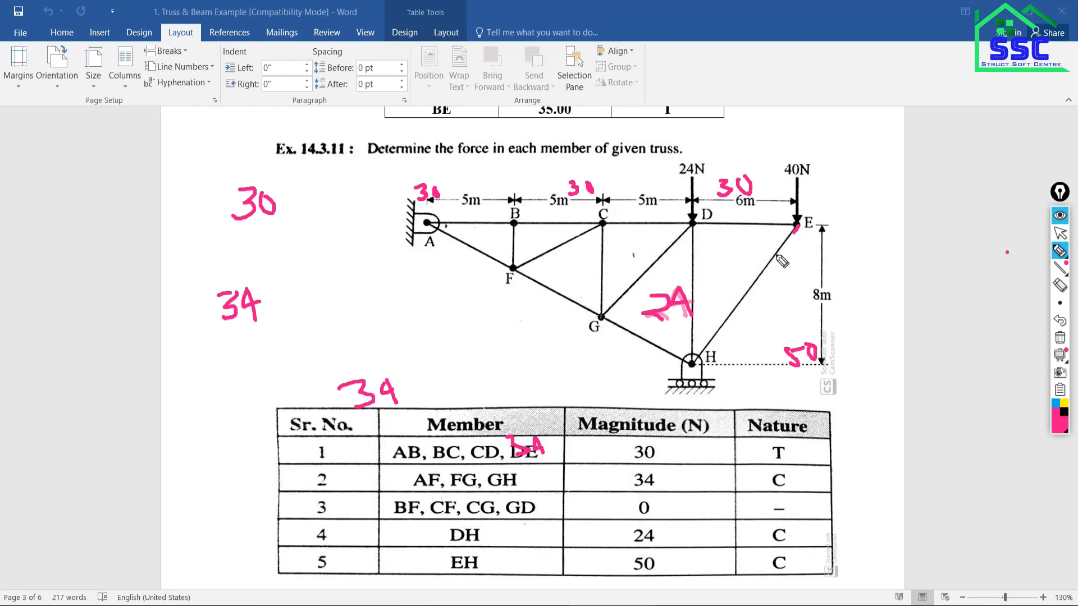
left_click_drag(797, 226, 692, 362)
mouse_move(783, 280)
left_mouse_down()
mouse_move(766, 318)
mouse_move(797, 306)
mouse_move(789, 286)
left_mouse_up()
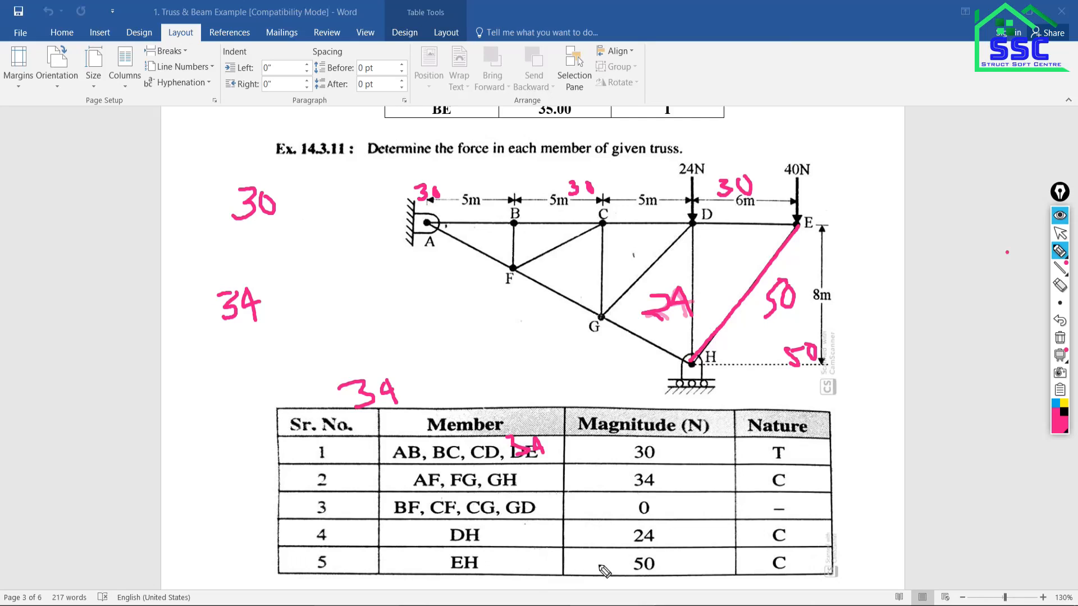
left_click_drag(596, 559, 636, 540)
Trace and annotate member DH in the truss figure, and mark 0 on members BF, CF, CG and GD
left_click_drag(694, 221, 690, 362)
left_click_drag(713, 284, 724, 297)
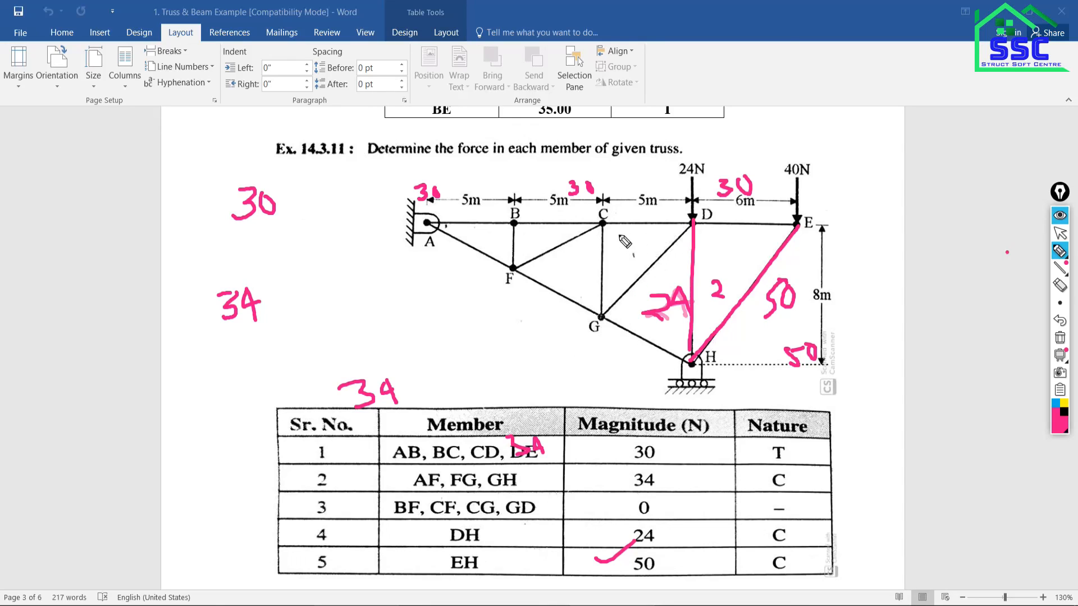
mouse_move(635, 257)
left_mouse_down()
mouse_move(650, 265)
mouse_move(557, 256)
mouse_move(564, 251)
mouse_move(520, 239)
left_mouse_up()
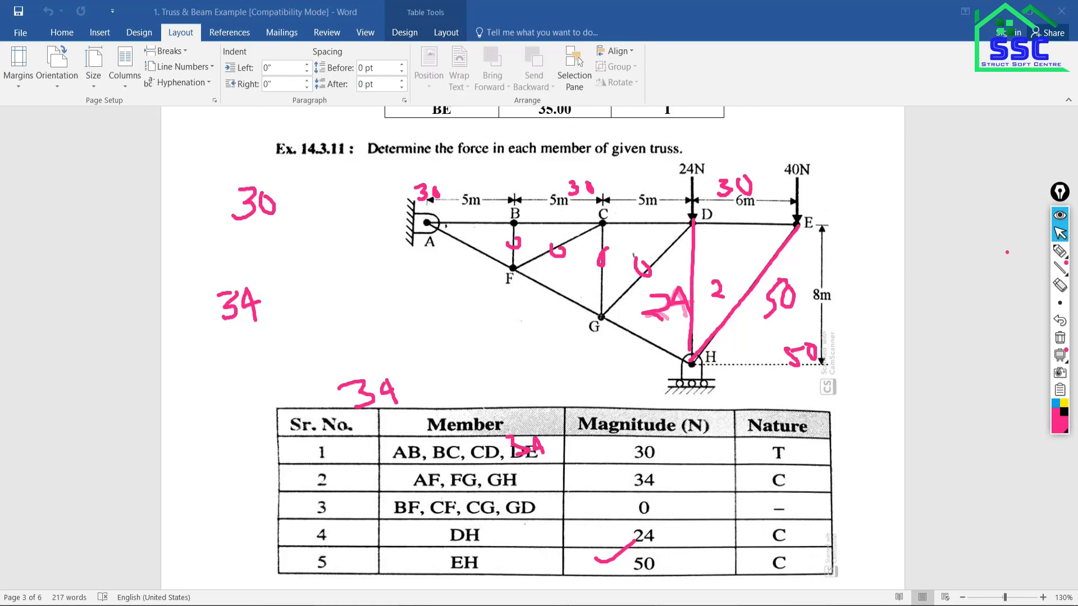
Return to the ETABS axial force diagram and switch to the Google Meet call in the browser
key("alt+Tab")
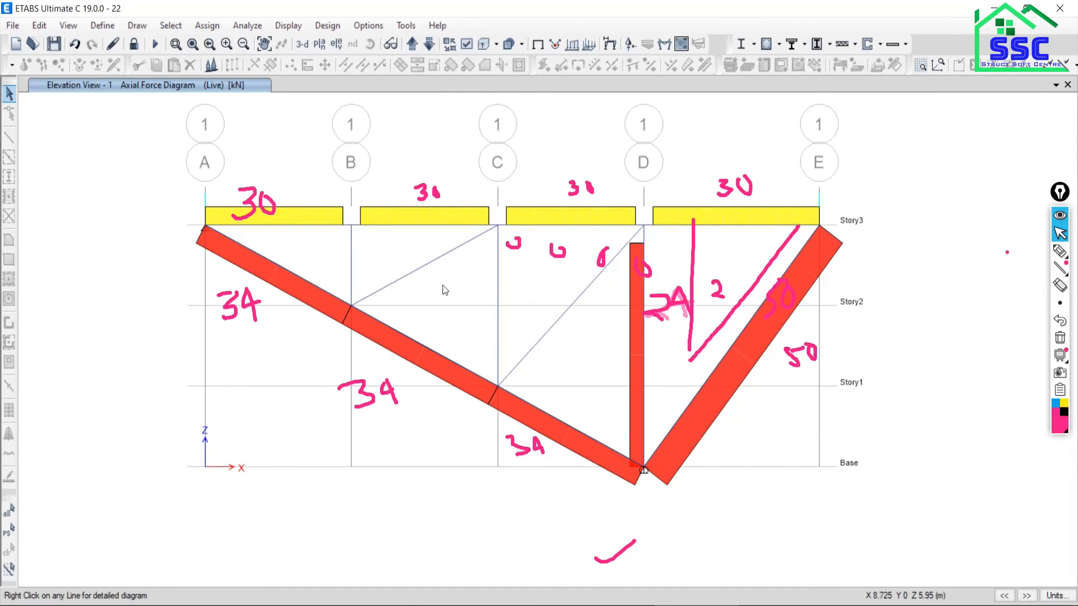
key("alt+Tab")
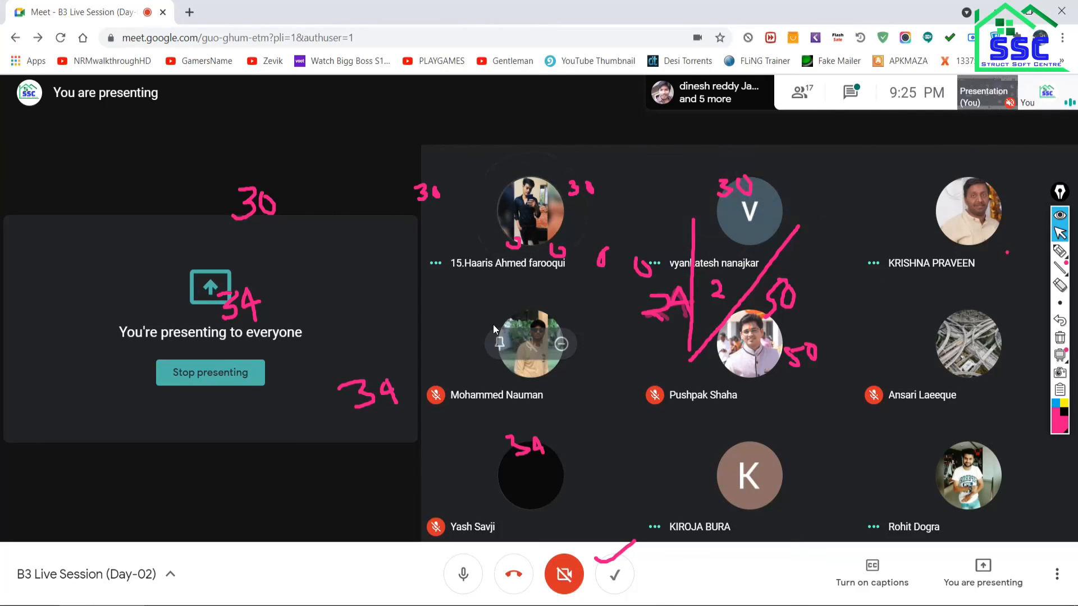